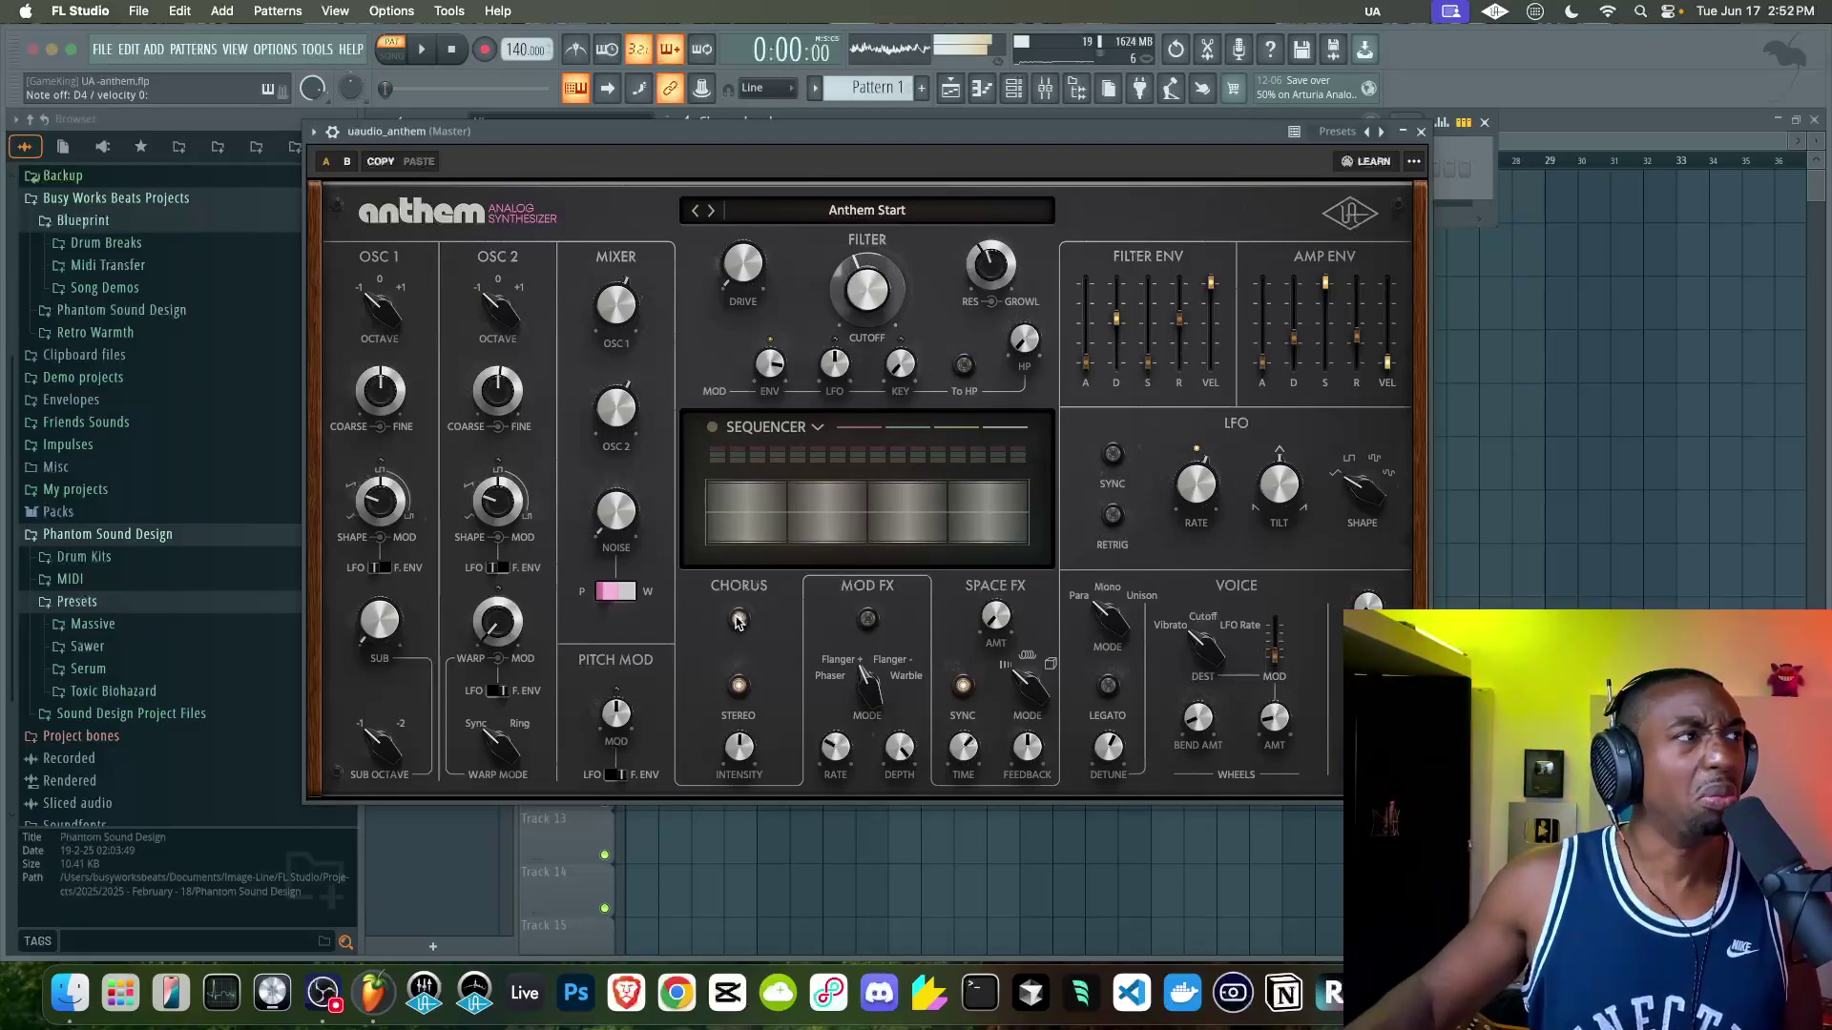
- Turn on the metronome and record a chord part with the uaudio_anthem synth in song mode
{"action": "left_click", "coordinate": [584, 53]}
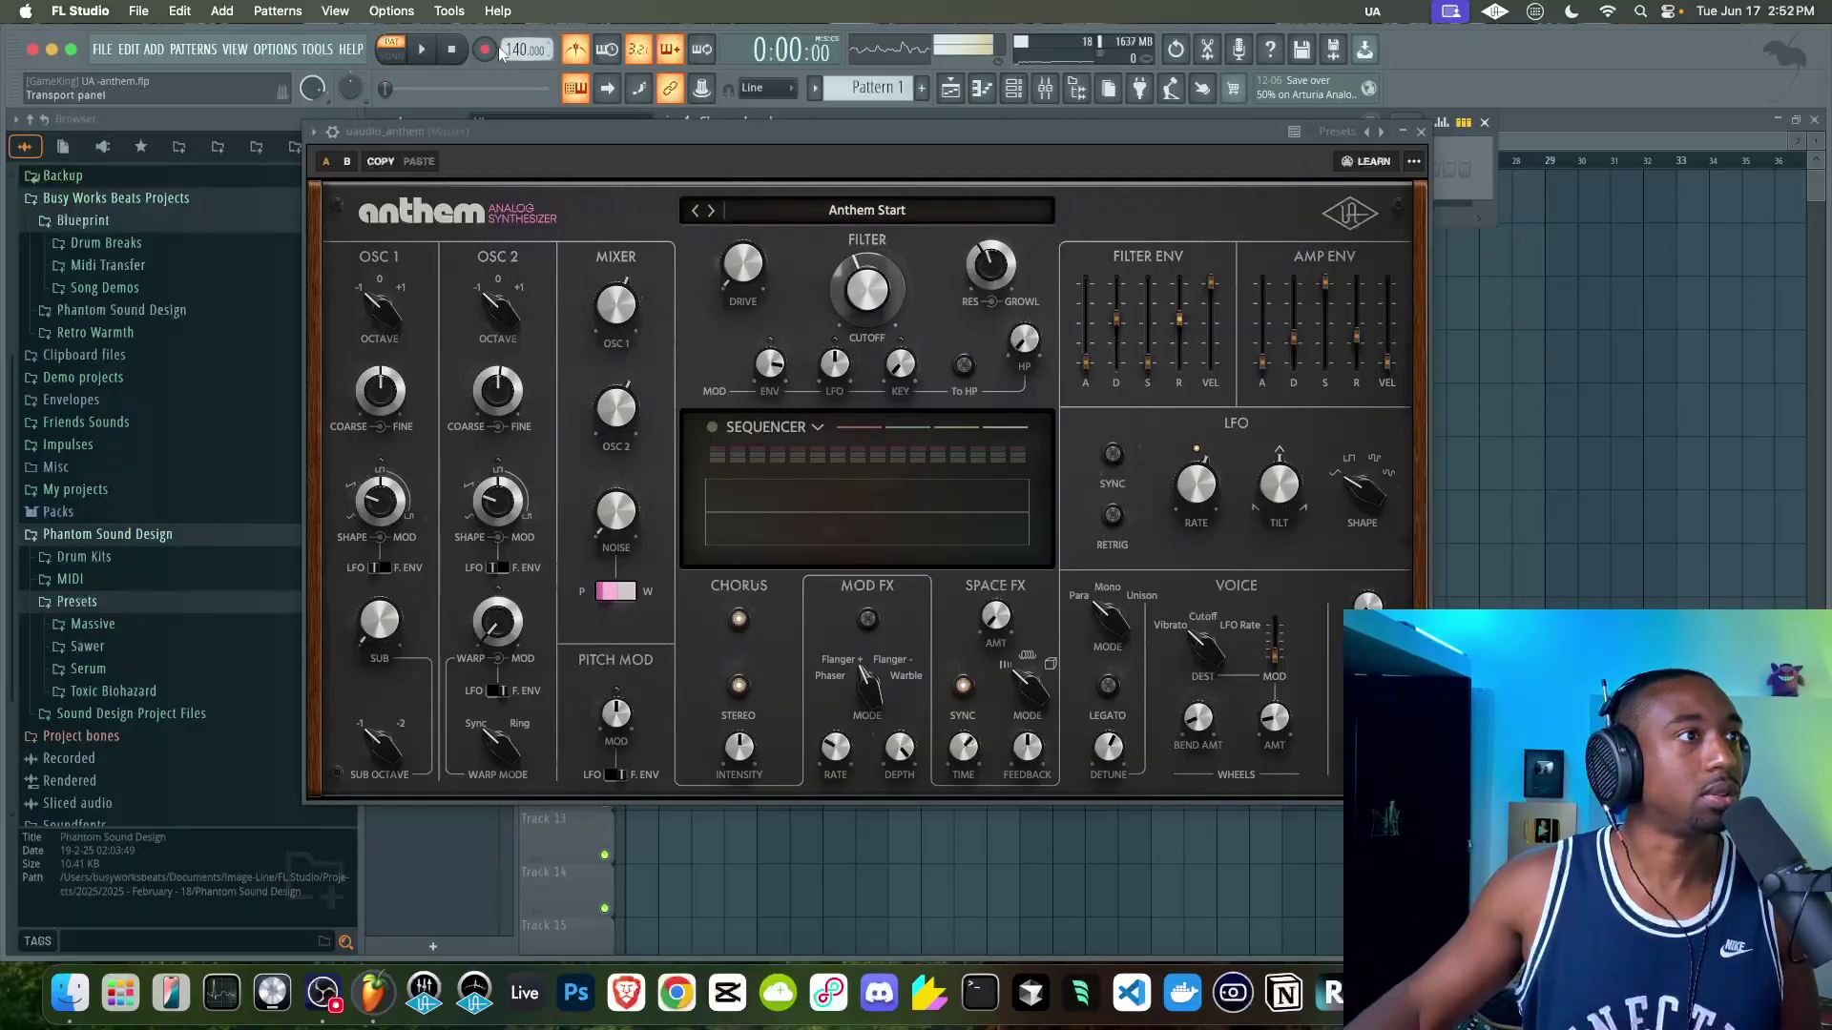
{"action": "left_click", "coordinate": [391, 54]}
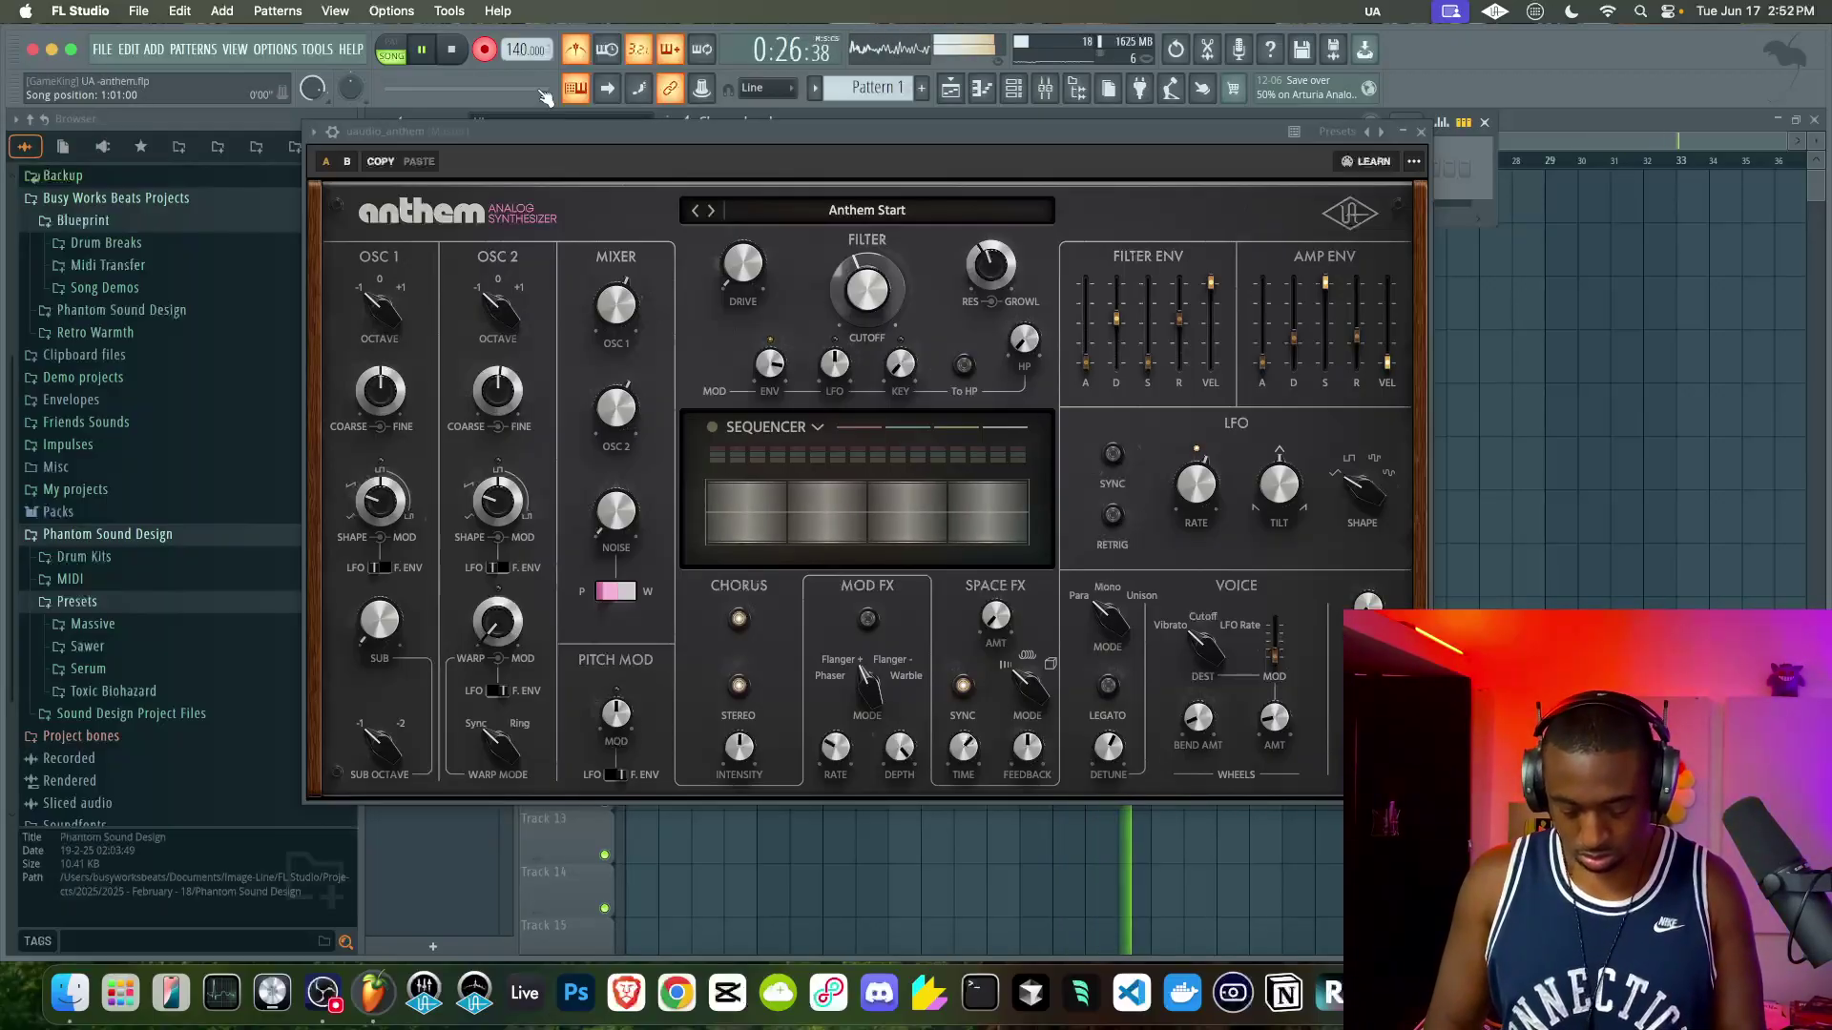
{"action": "key", "text": "space"}
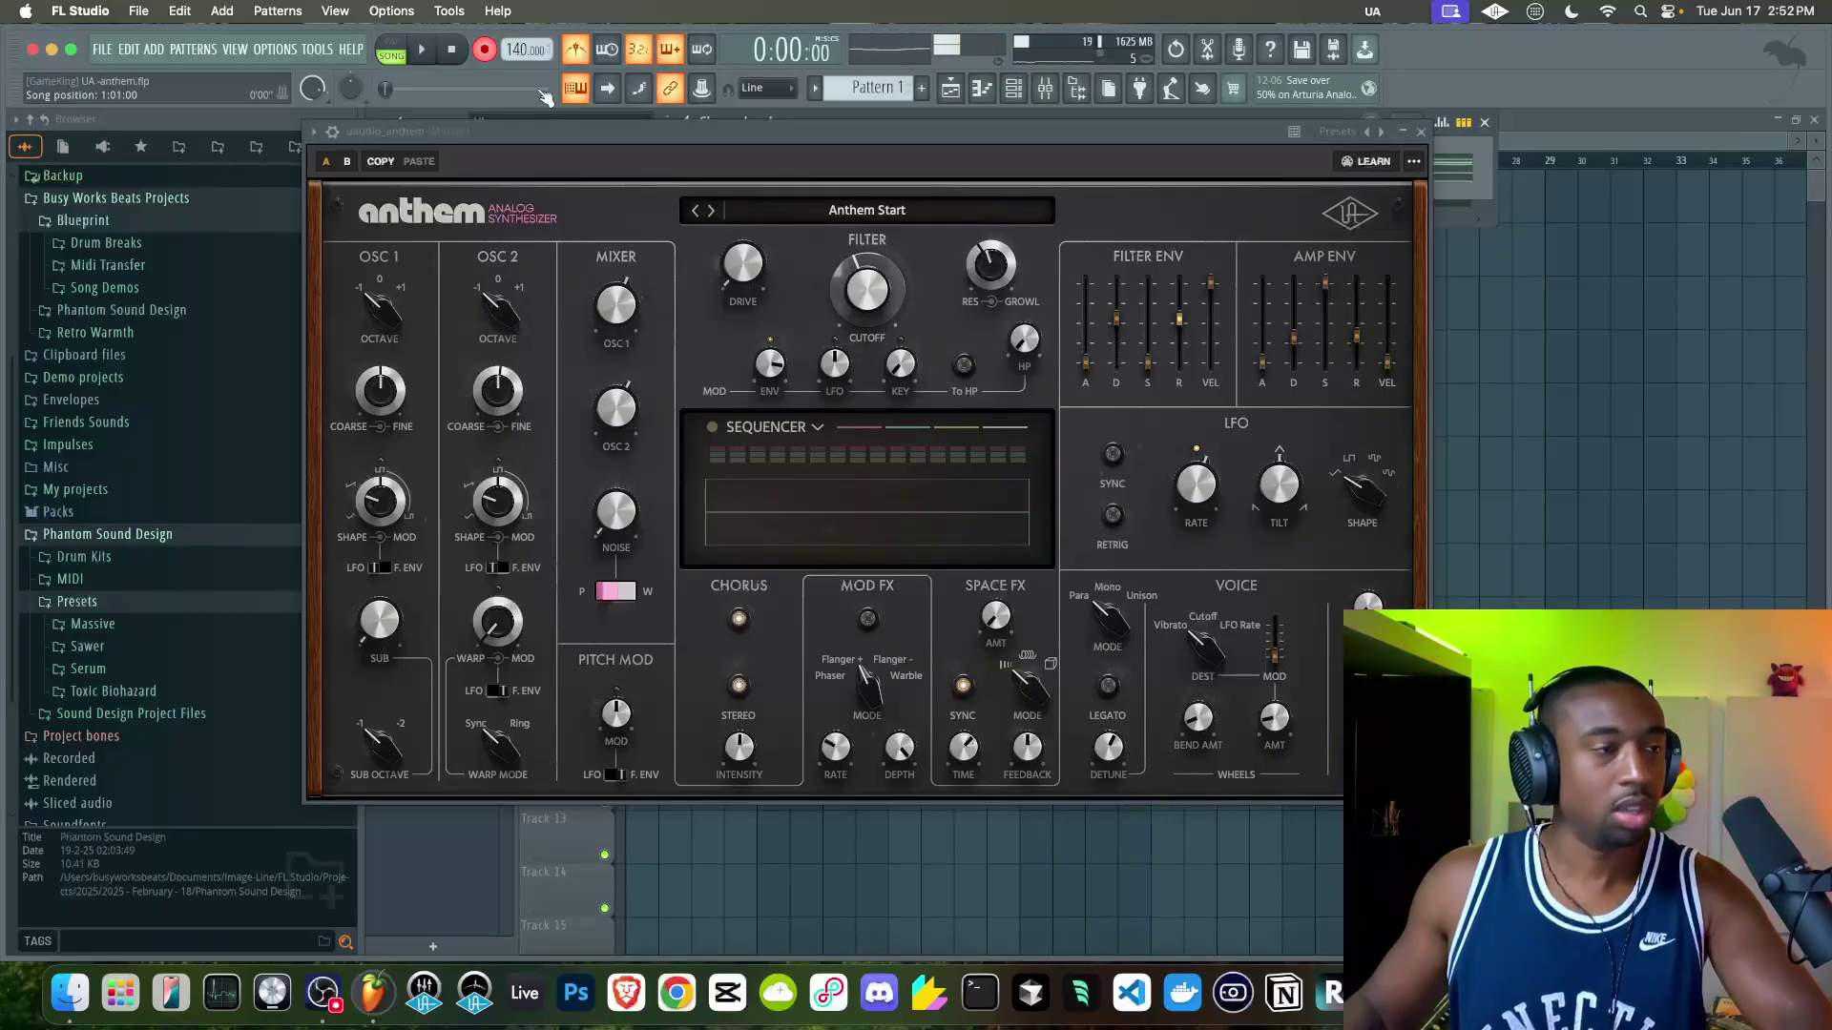
- Close the synth window, route the uaudio_anthem channel to mixer track 1 and show the playlist
{"action": "left_click", "coordinate": [1420, 132]}
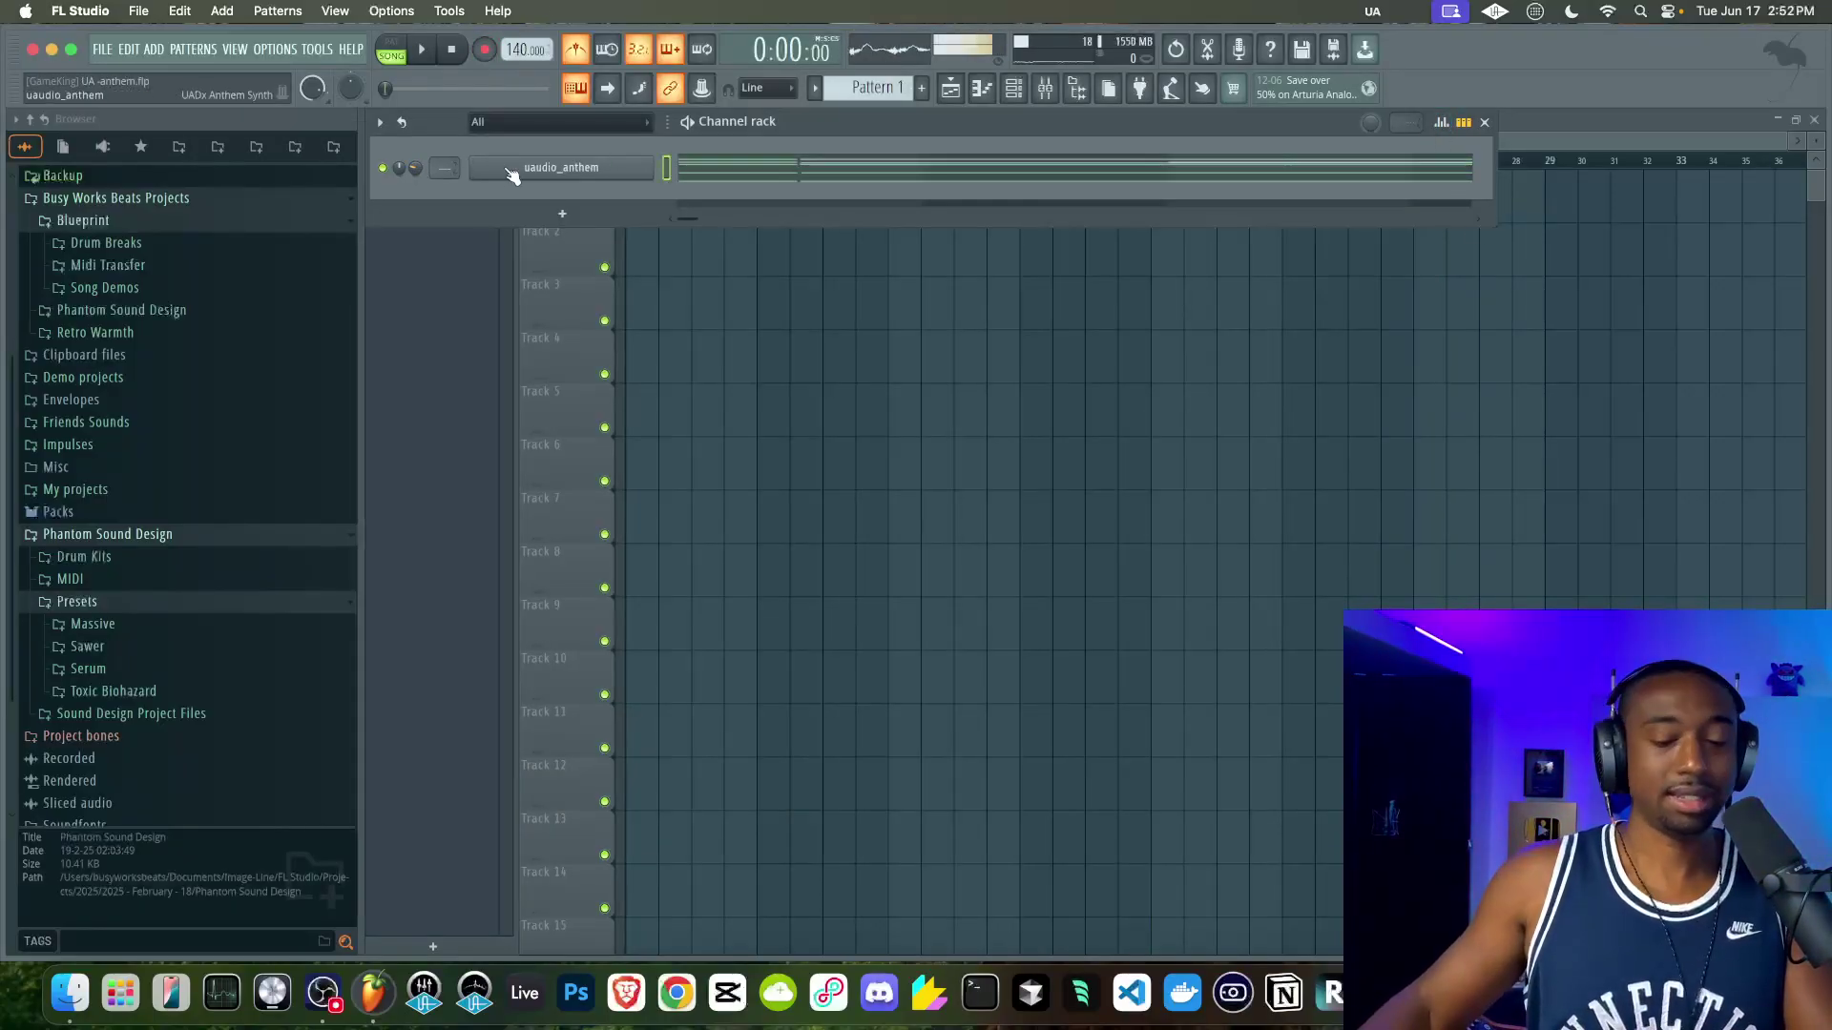
{"action": "key", "text": "ctrl+l"}
{"action": "key", "text": "F5"}
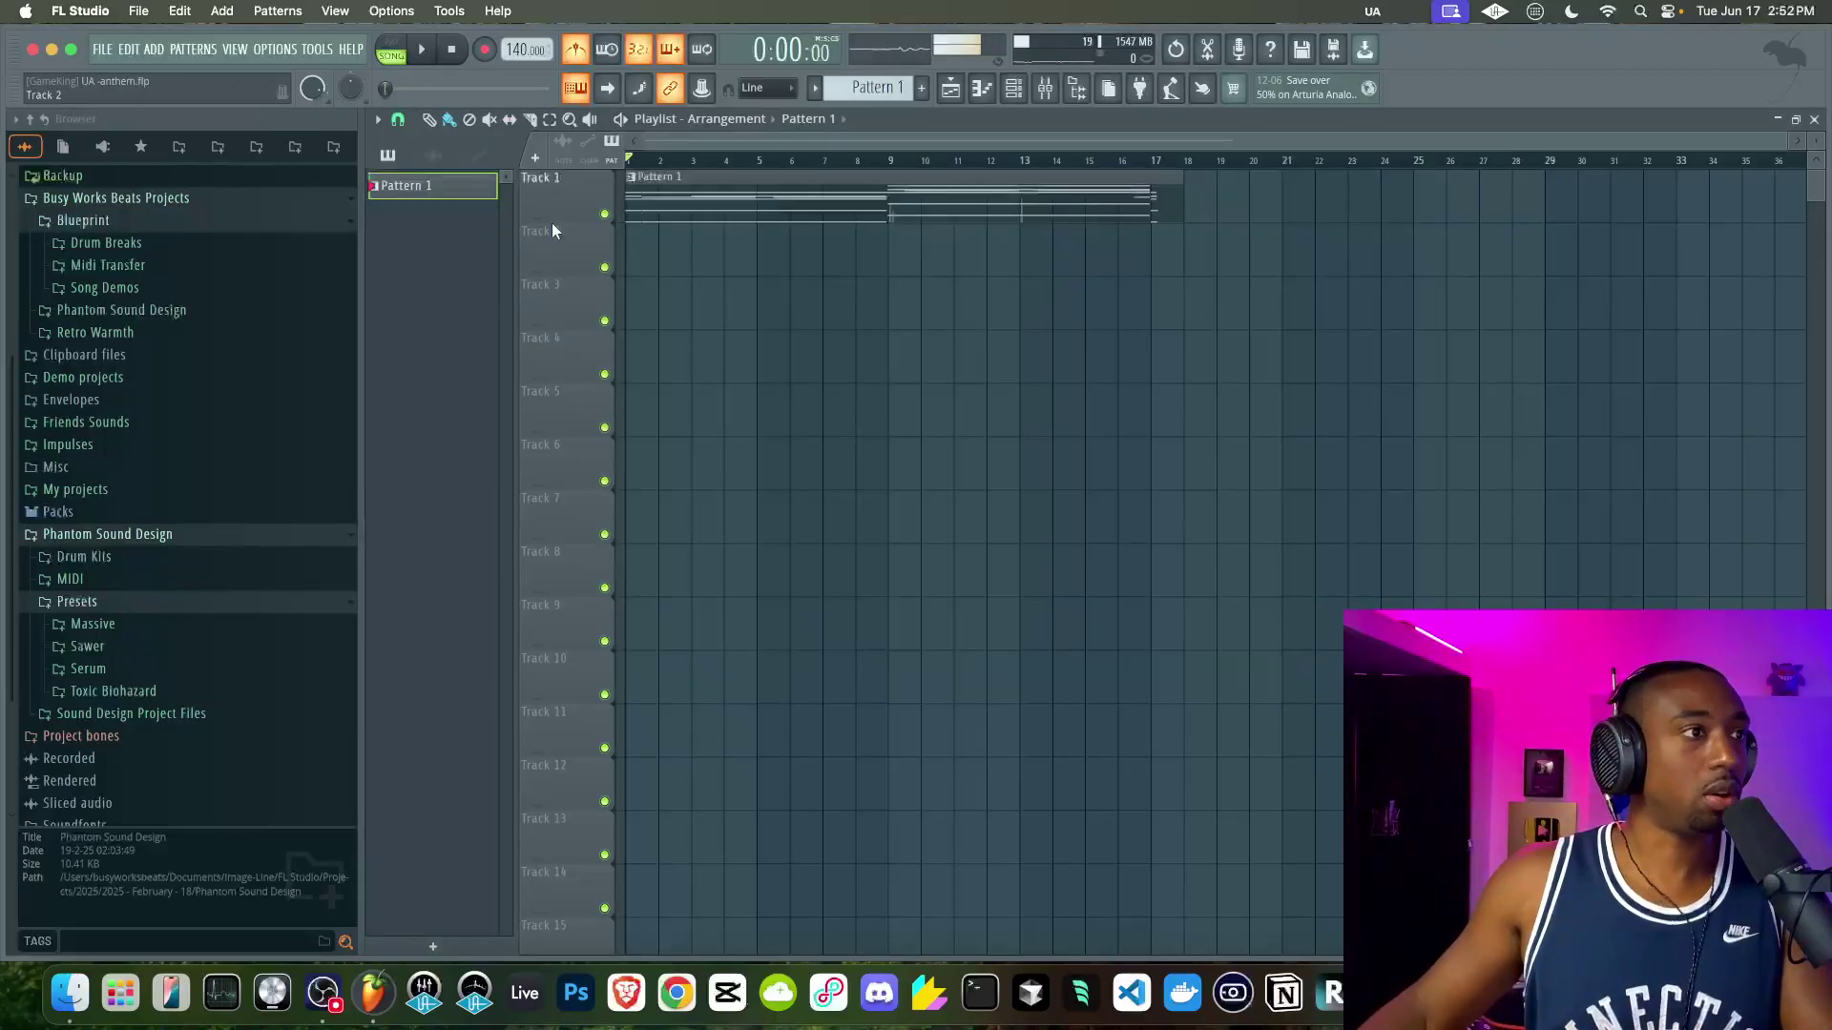
- Move the Pattern 1 clip to playlist track 2 and name that track Harmony
{"action": "left_click_drag", "start_coordinate": [707, 184], "coordinate": [702, 240]}
{"action": "right_click", "coordinate": [565, 254]}
{"action": "key", "text": "Return"}
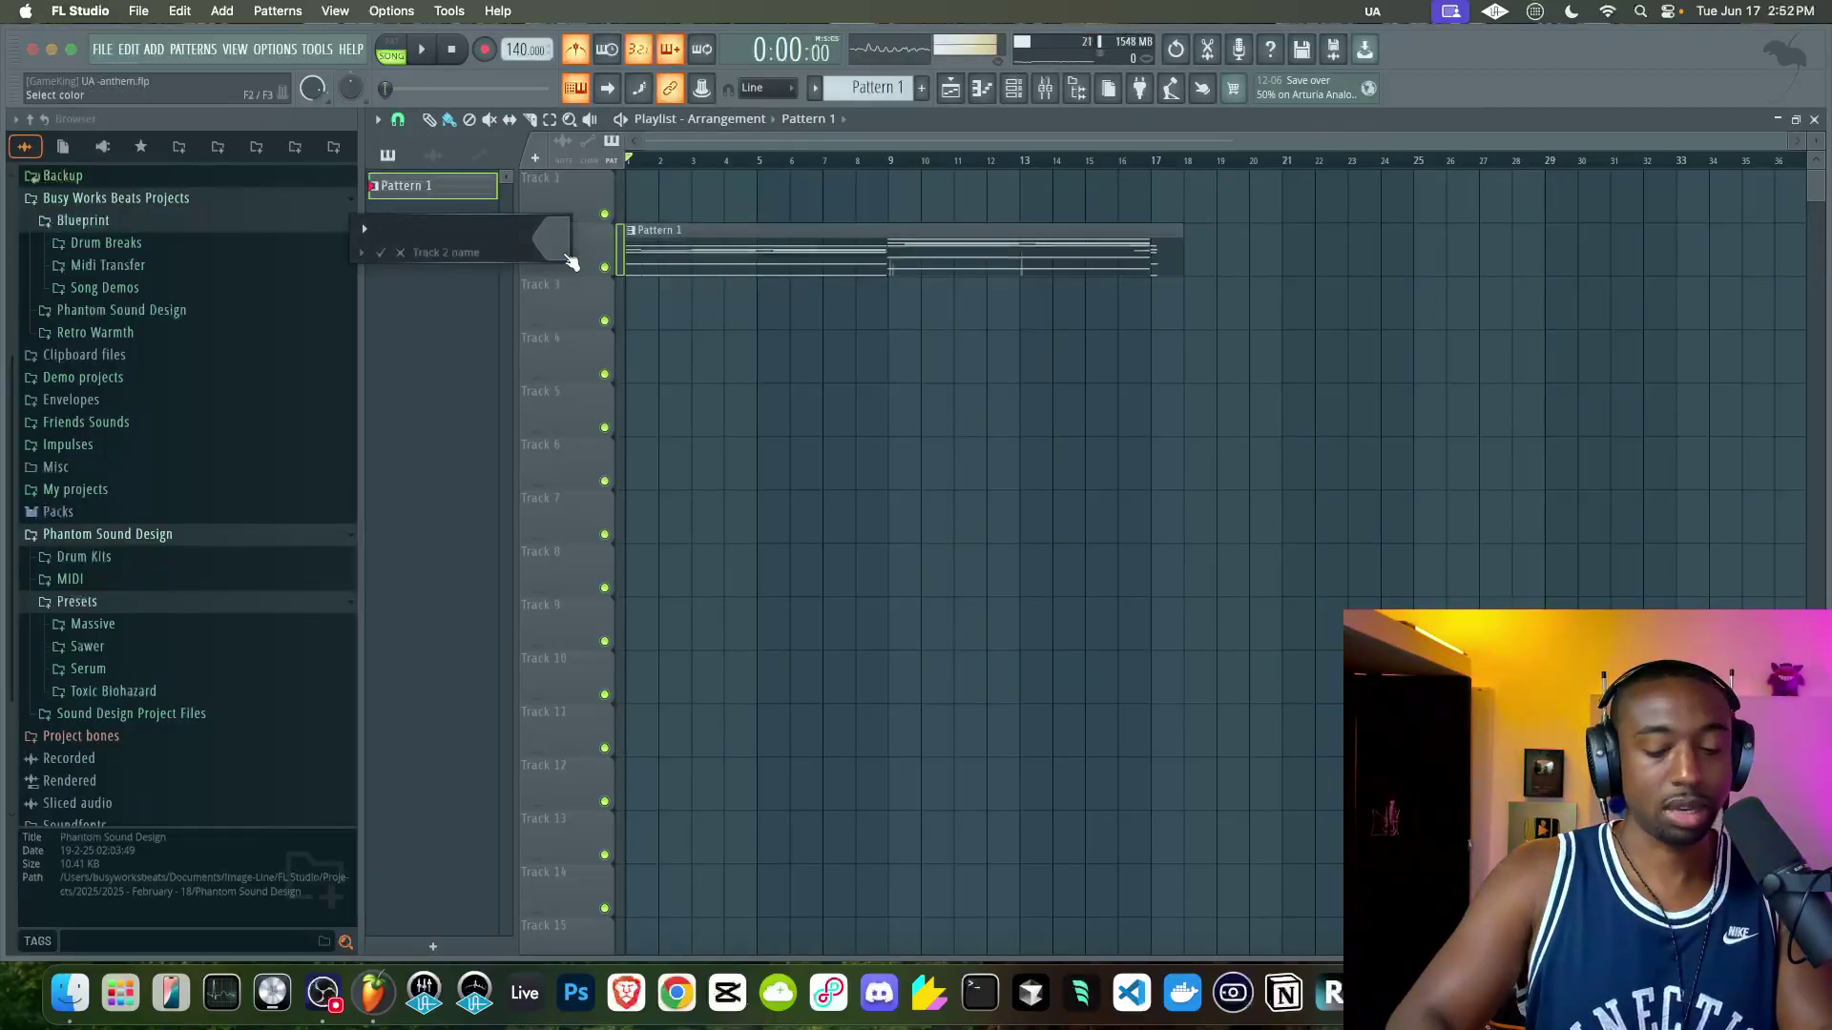
{"action": "key", "text": "Return"}
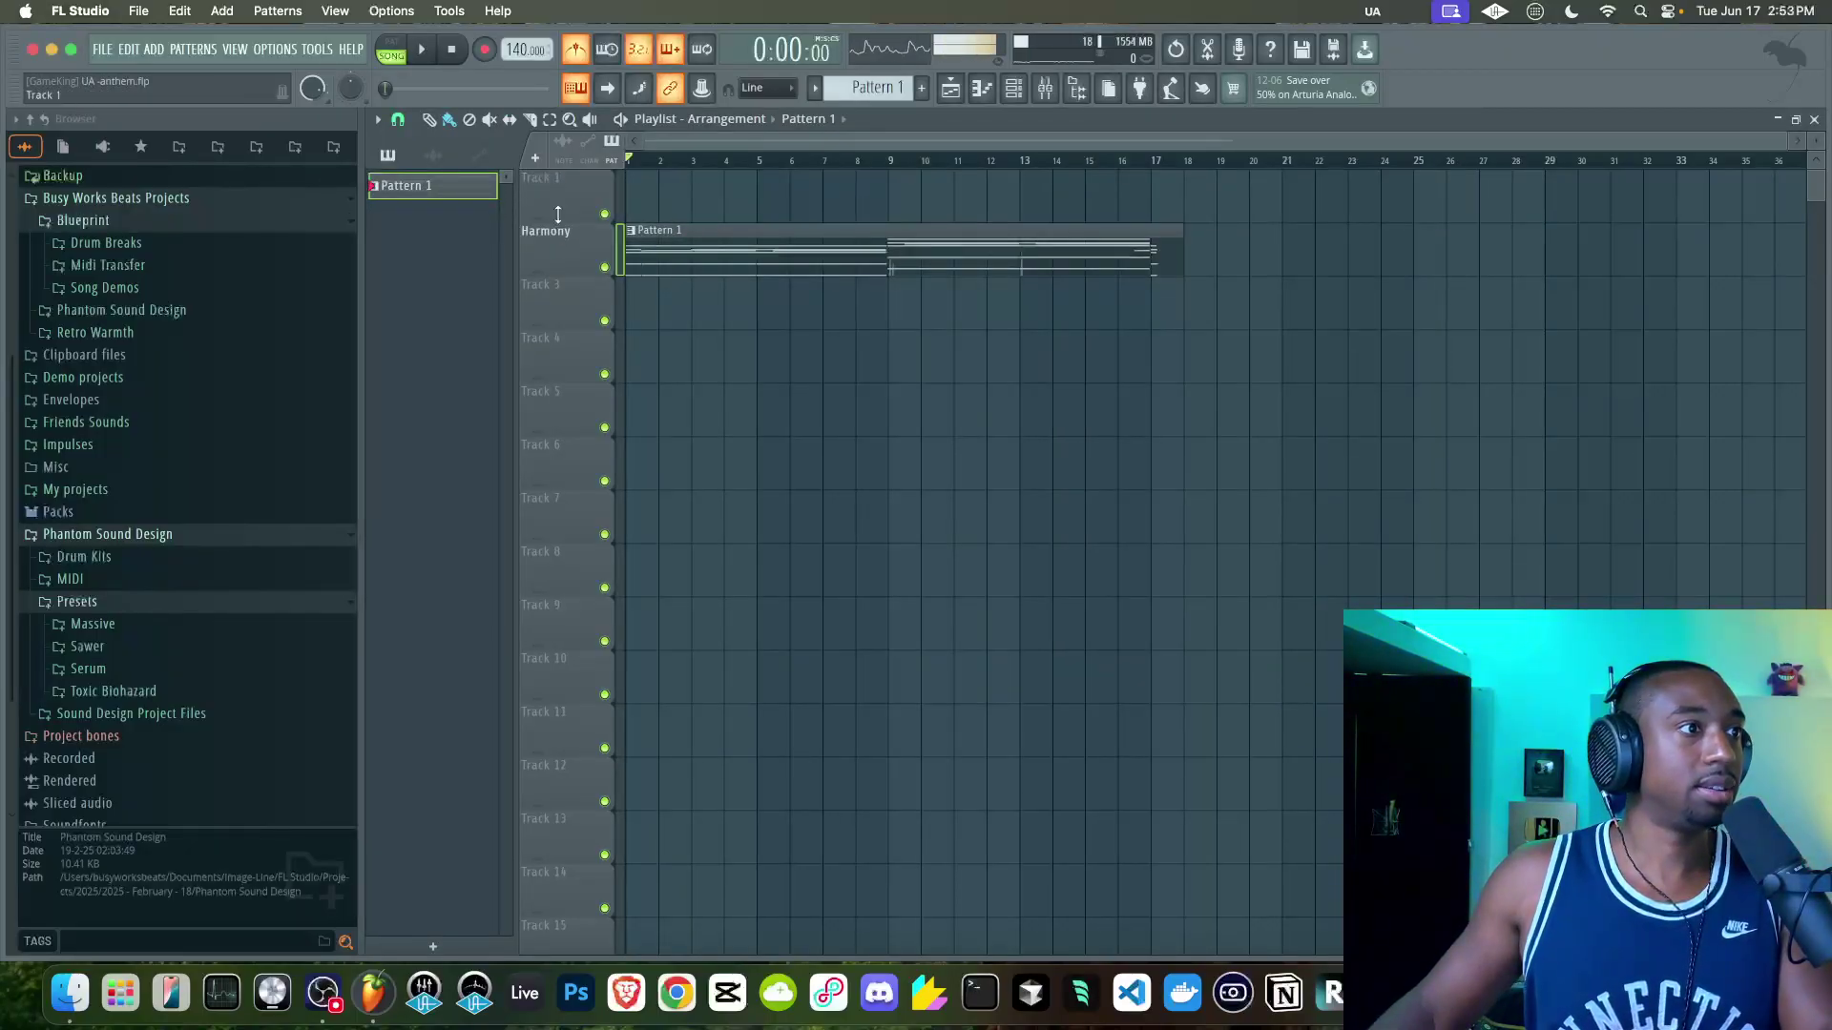
- Name playlist track 1 Topline
{"action": "right_click", "coordinate": [556, 211]}
{"action": "key", "text": "Return"}
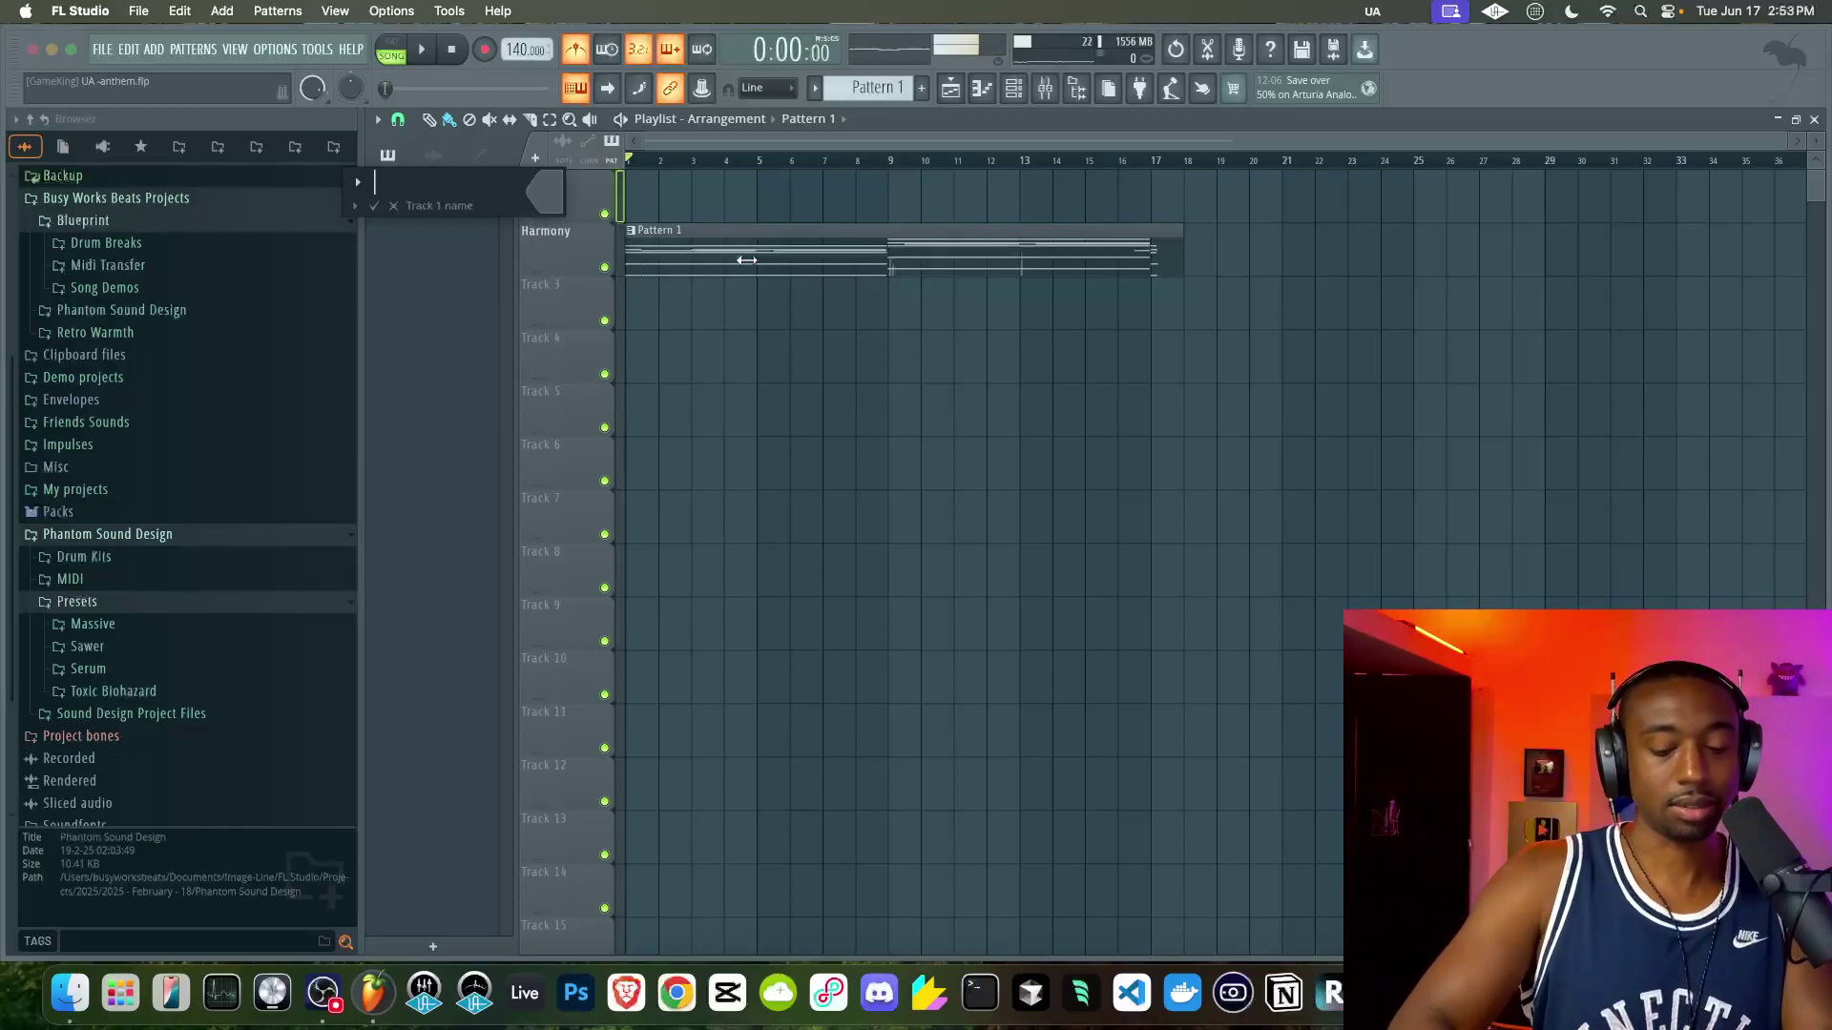
{"action": "type", "text": "Topline"}
{"action": "key", "text": "Return"}
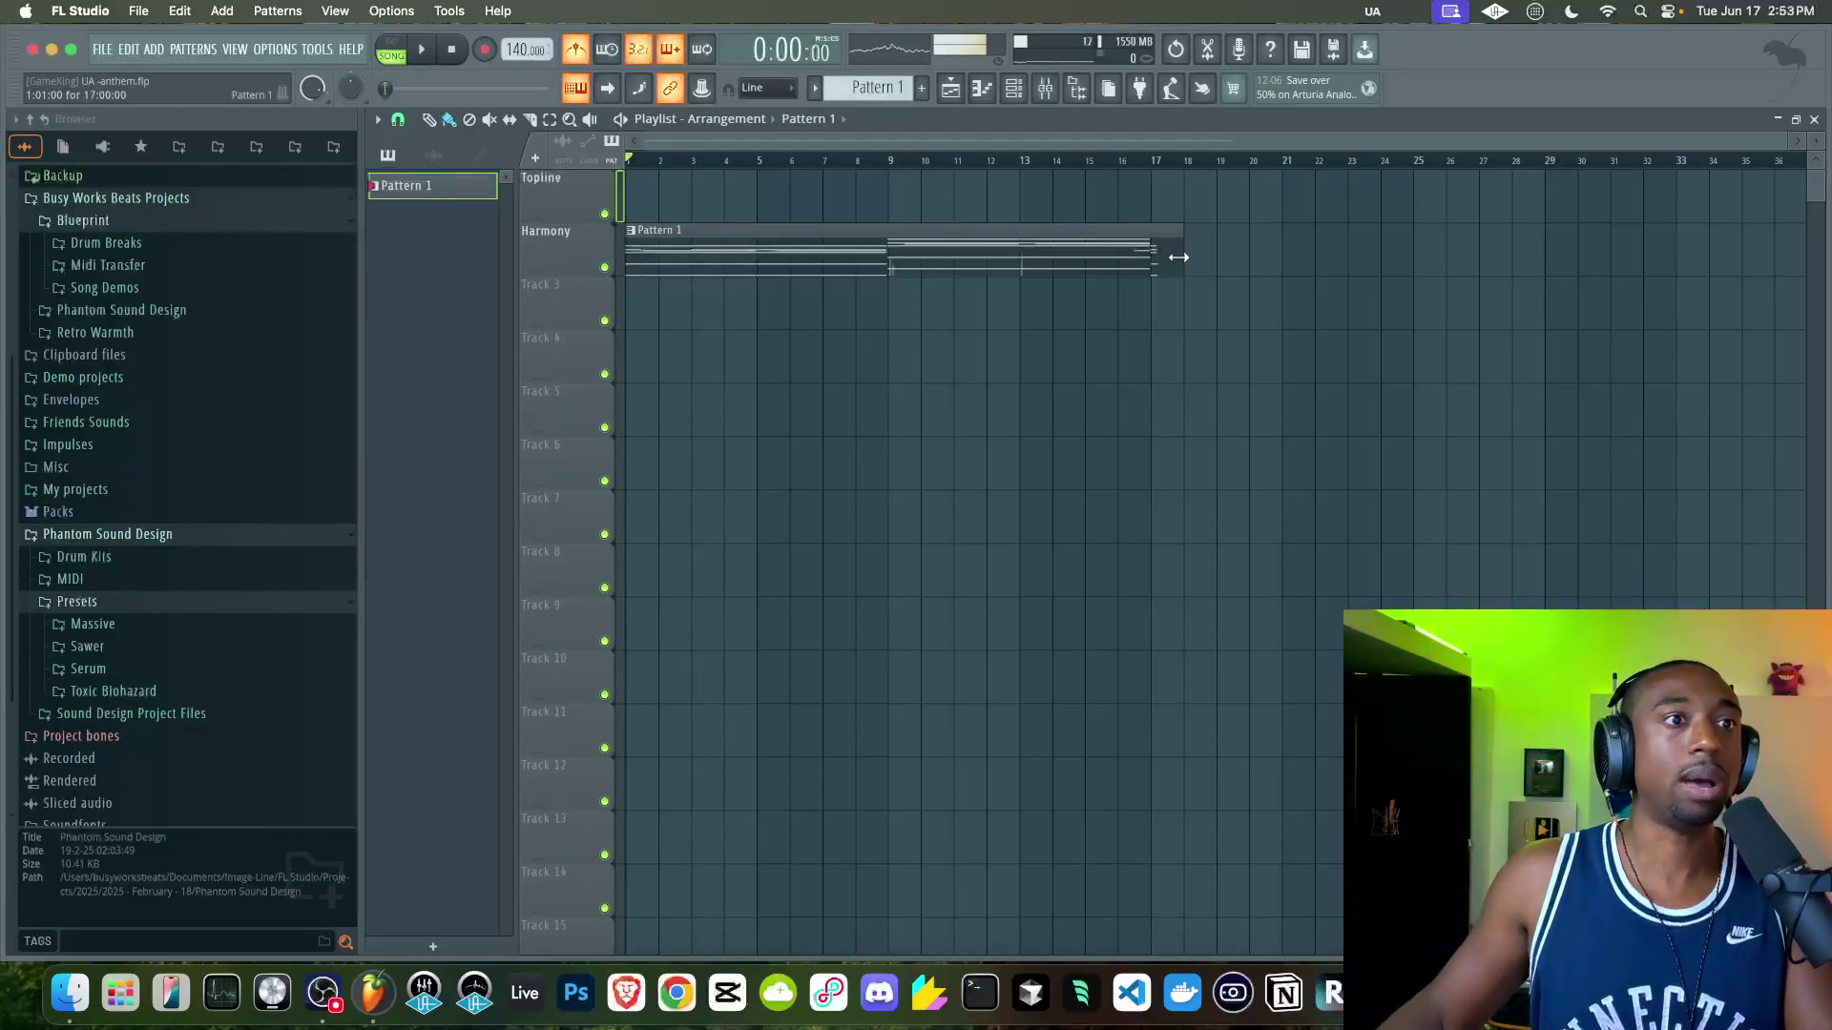
- Set the playlist snap to Bar, briefly play the arrangement and bring up the channel rack
{"action": "left_click", "coordinate": [398, 119]}
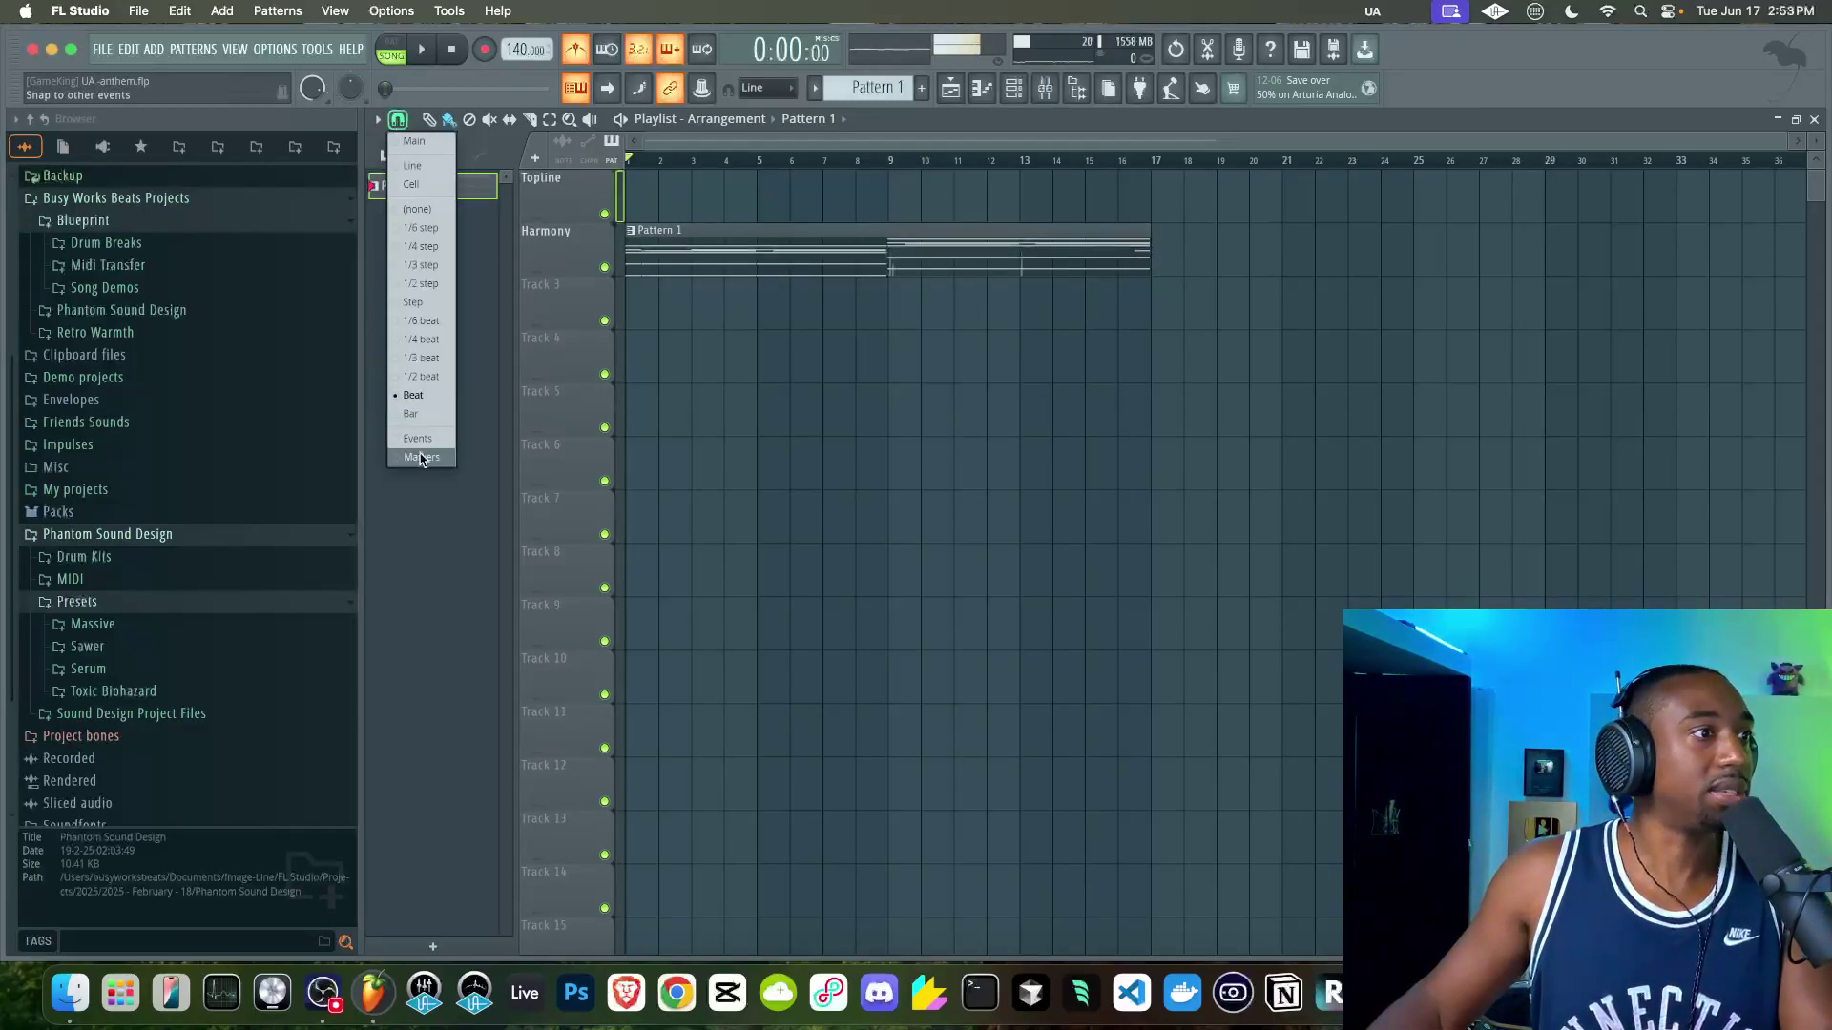
{"action": "left_click", "coordinate": [408, 413]}
{"action": "key", "text": "space"}
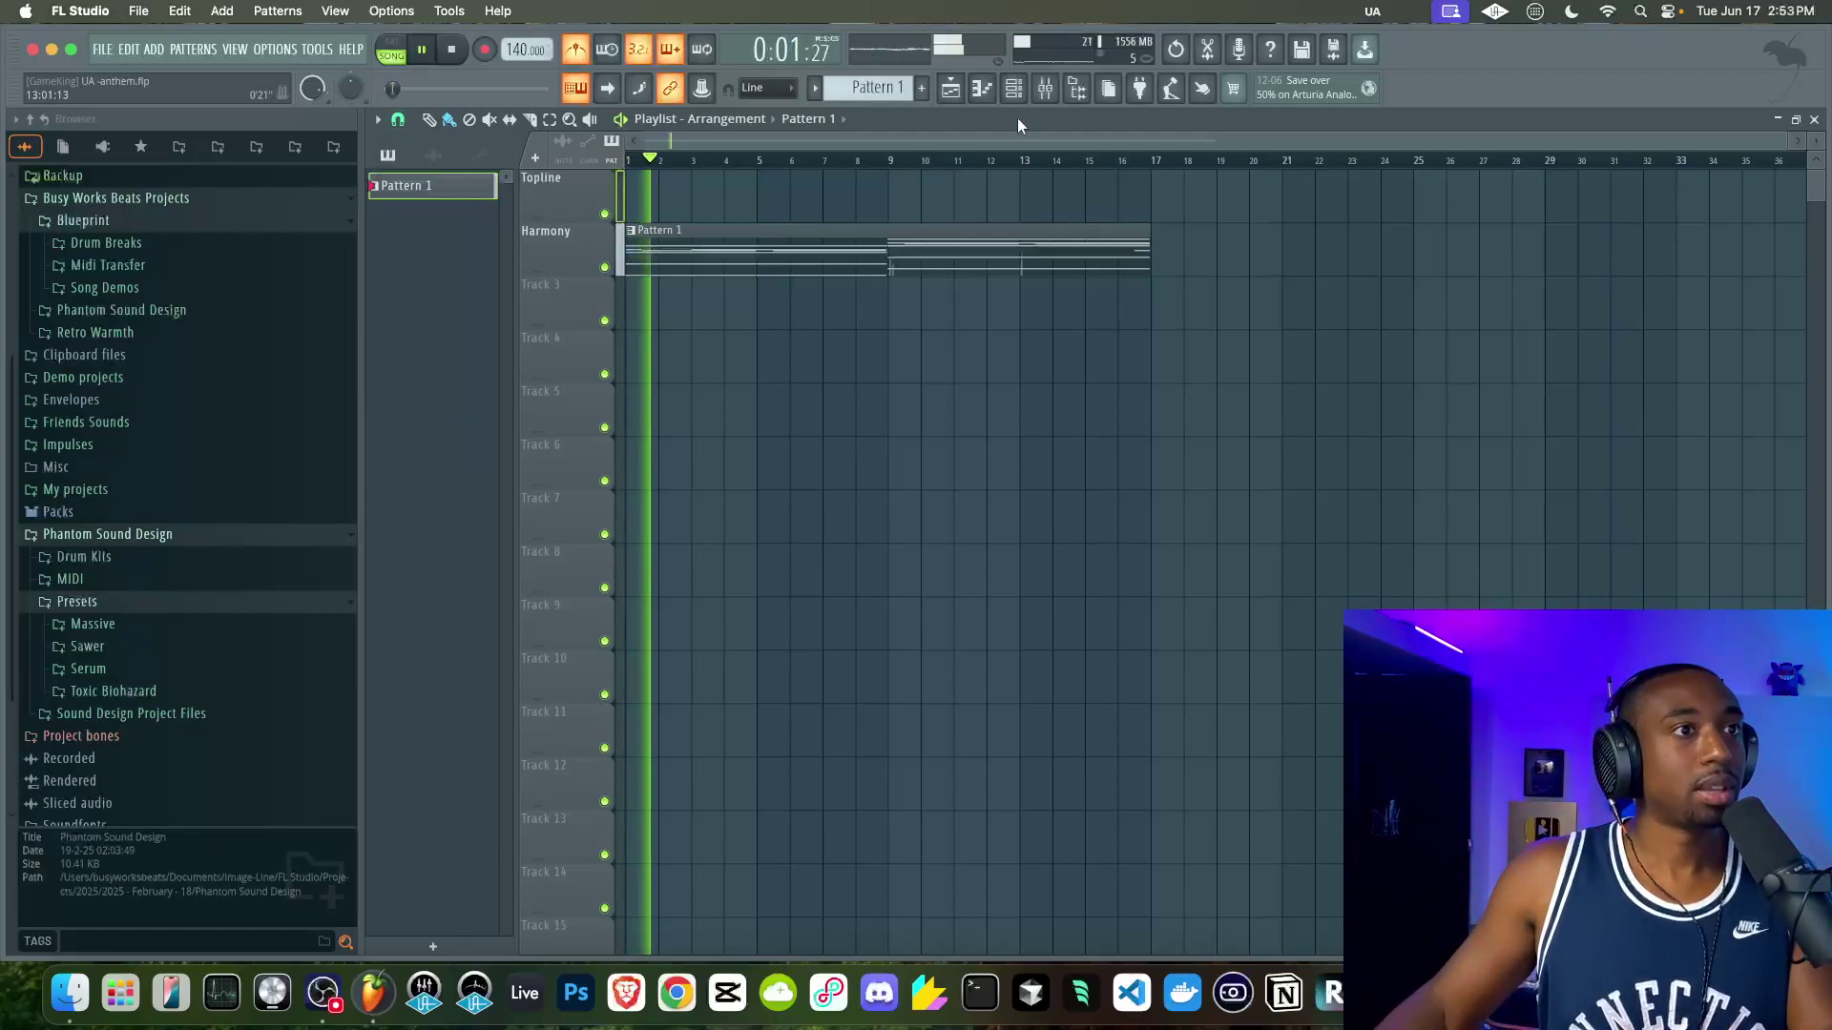
{"action": "left_click", "coordinate": [1014, 88]}
{"action": "key", "text": "space"}
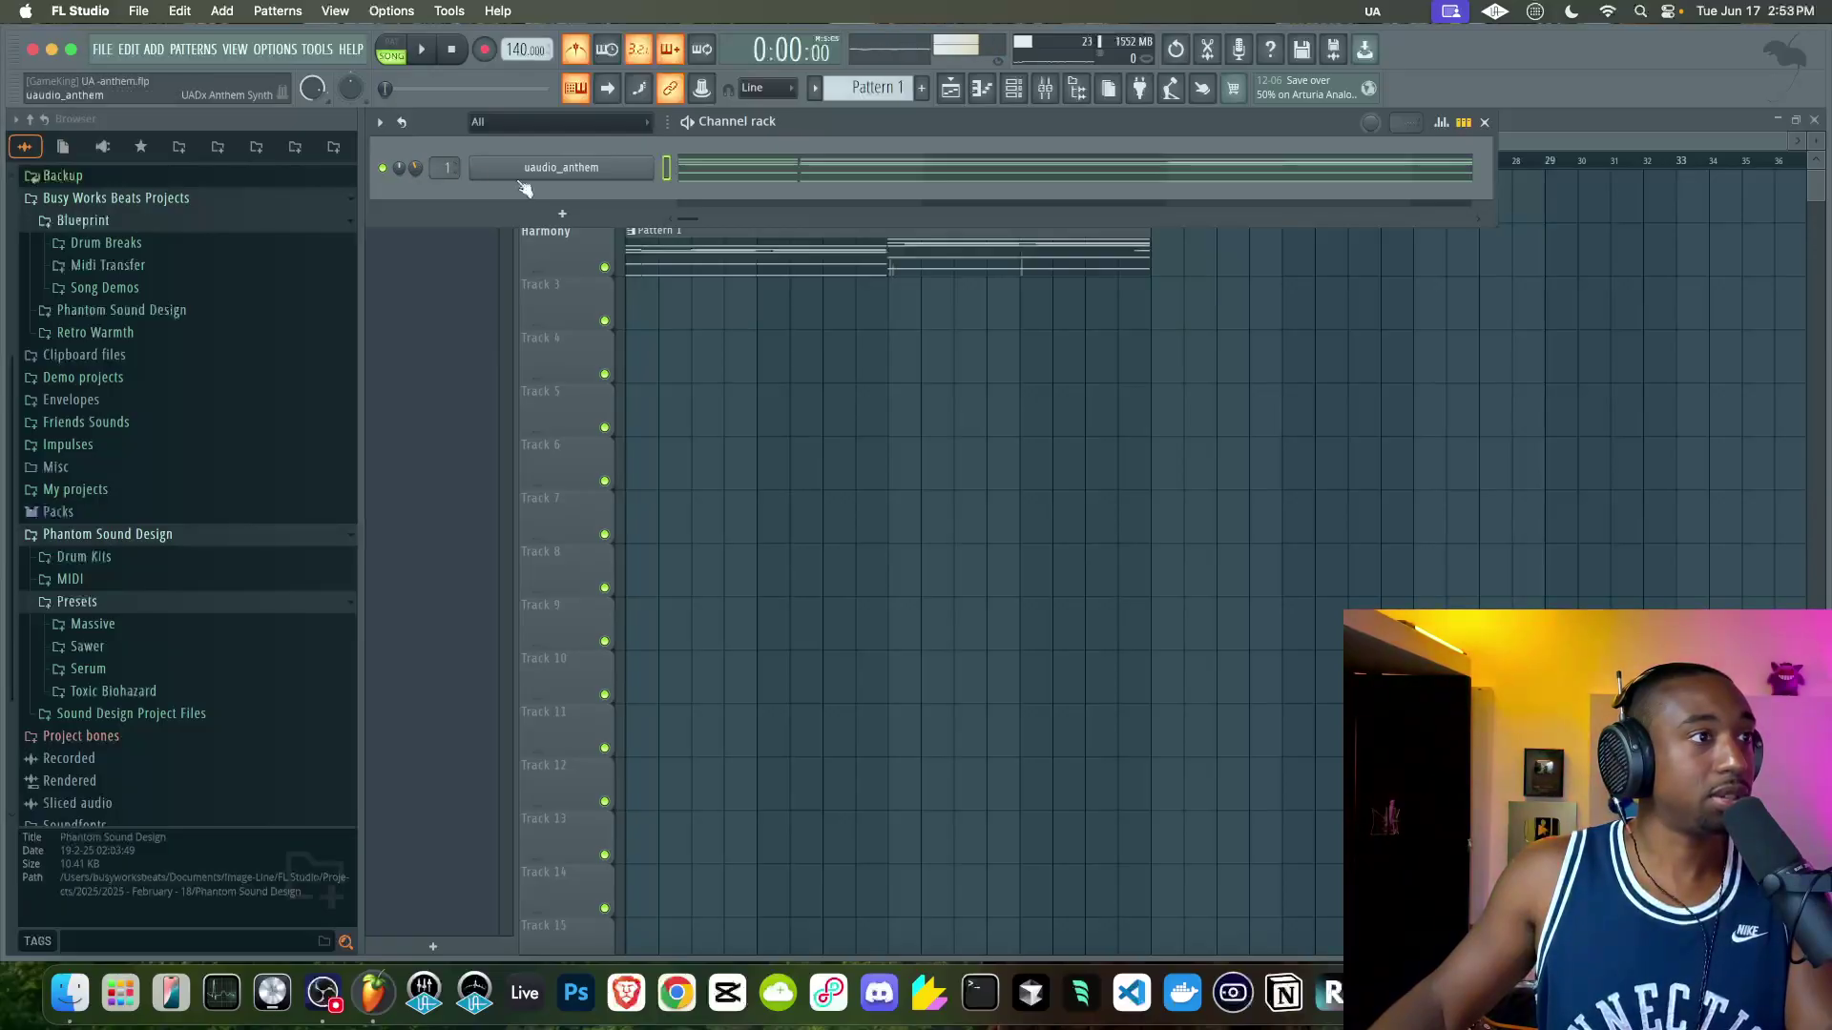
- Add a second uaudio_anthem instrument channel and place its window over the middle of the playlist
{"action": "left_click", "coordinate": [575, 216]}
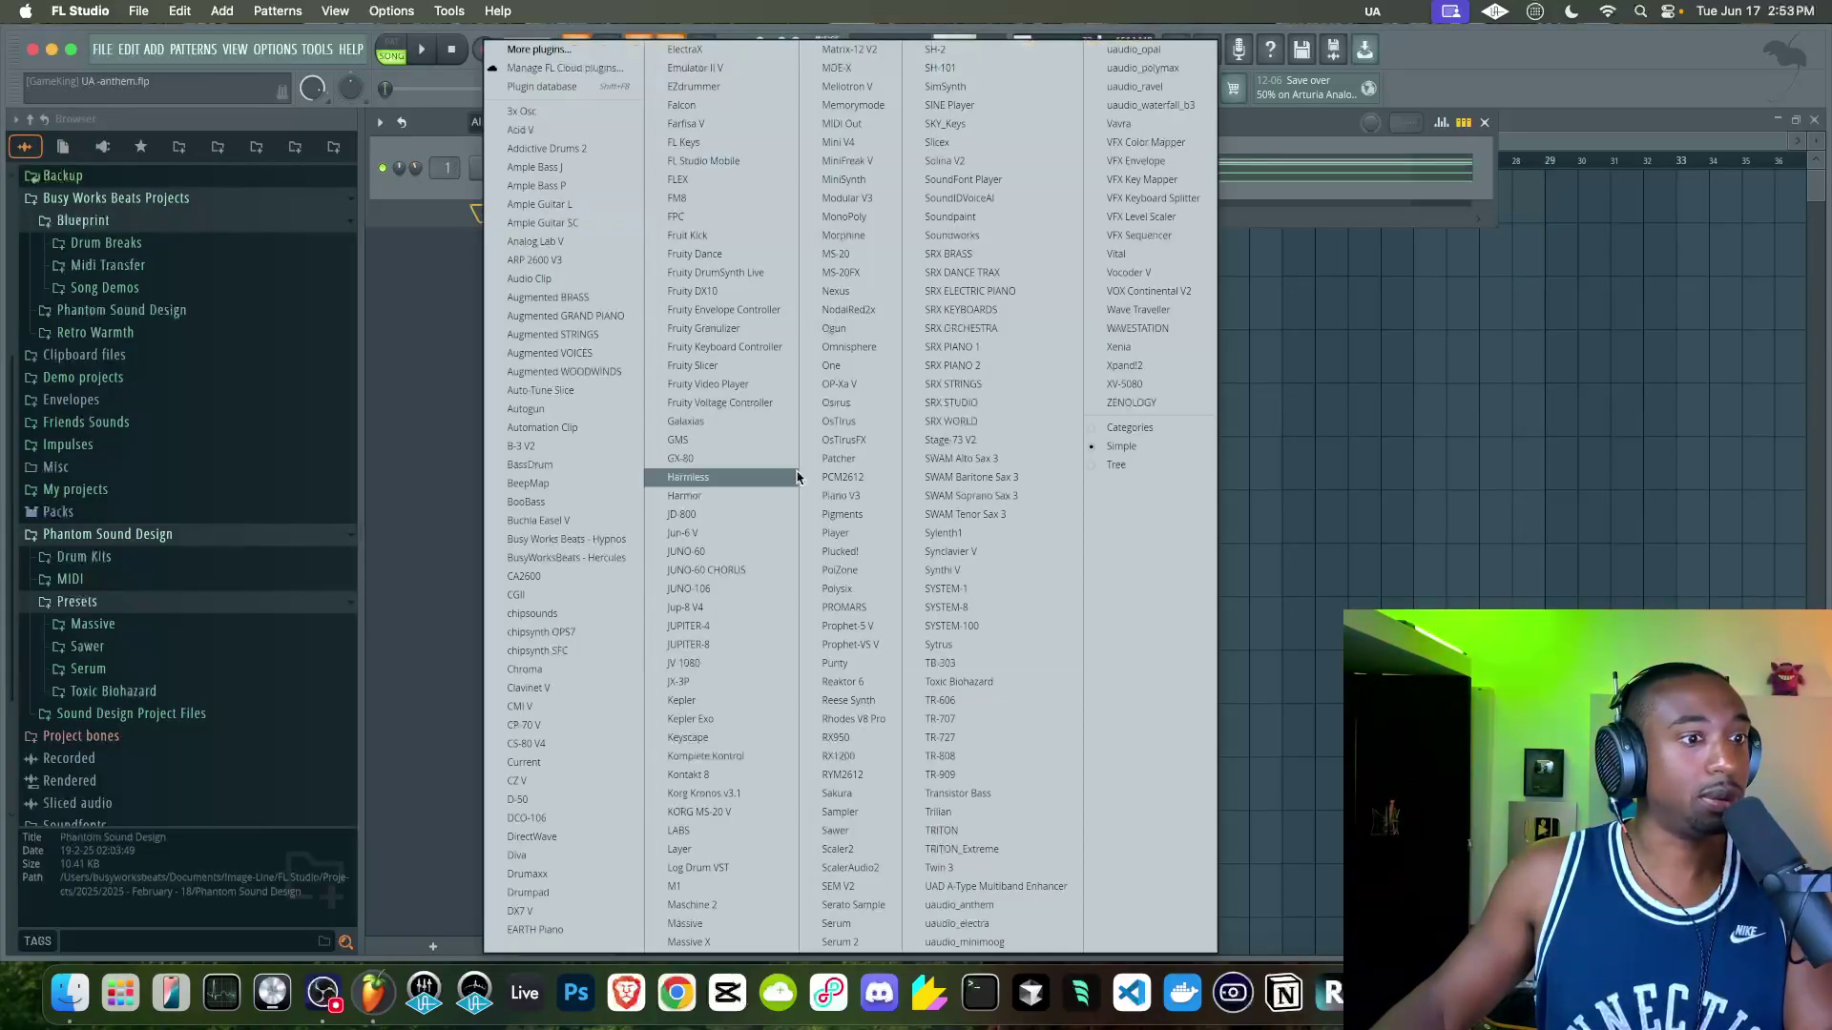
{"action": "left_click", "coordinate": [998, 903]}
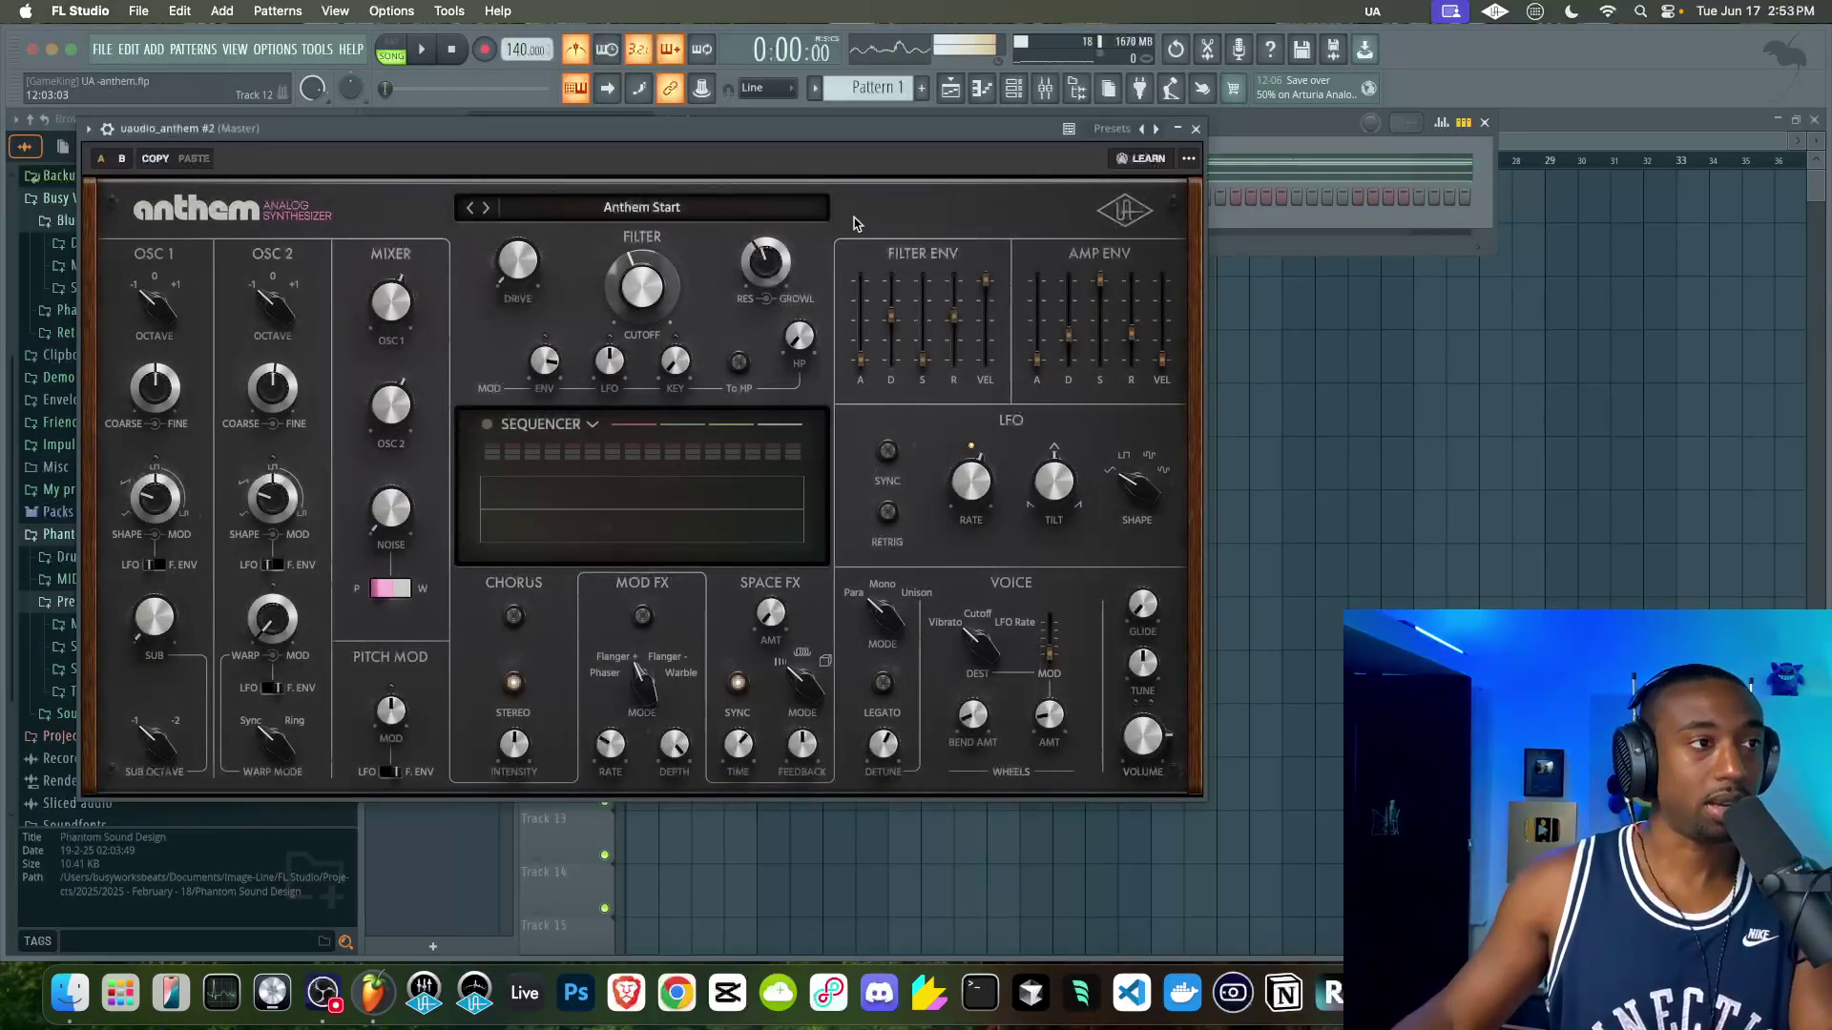
{"action": "left_click_drag", "start_coordinate": [727, 123], "coordinate": [960, 136]}
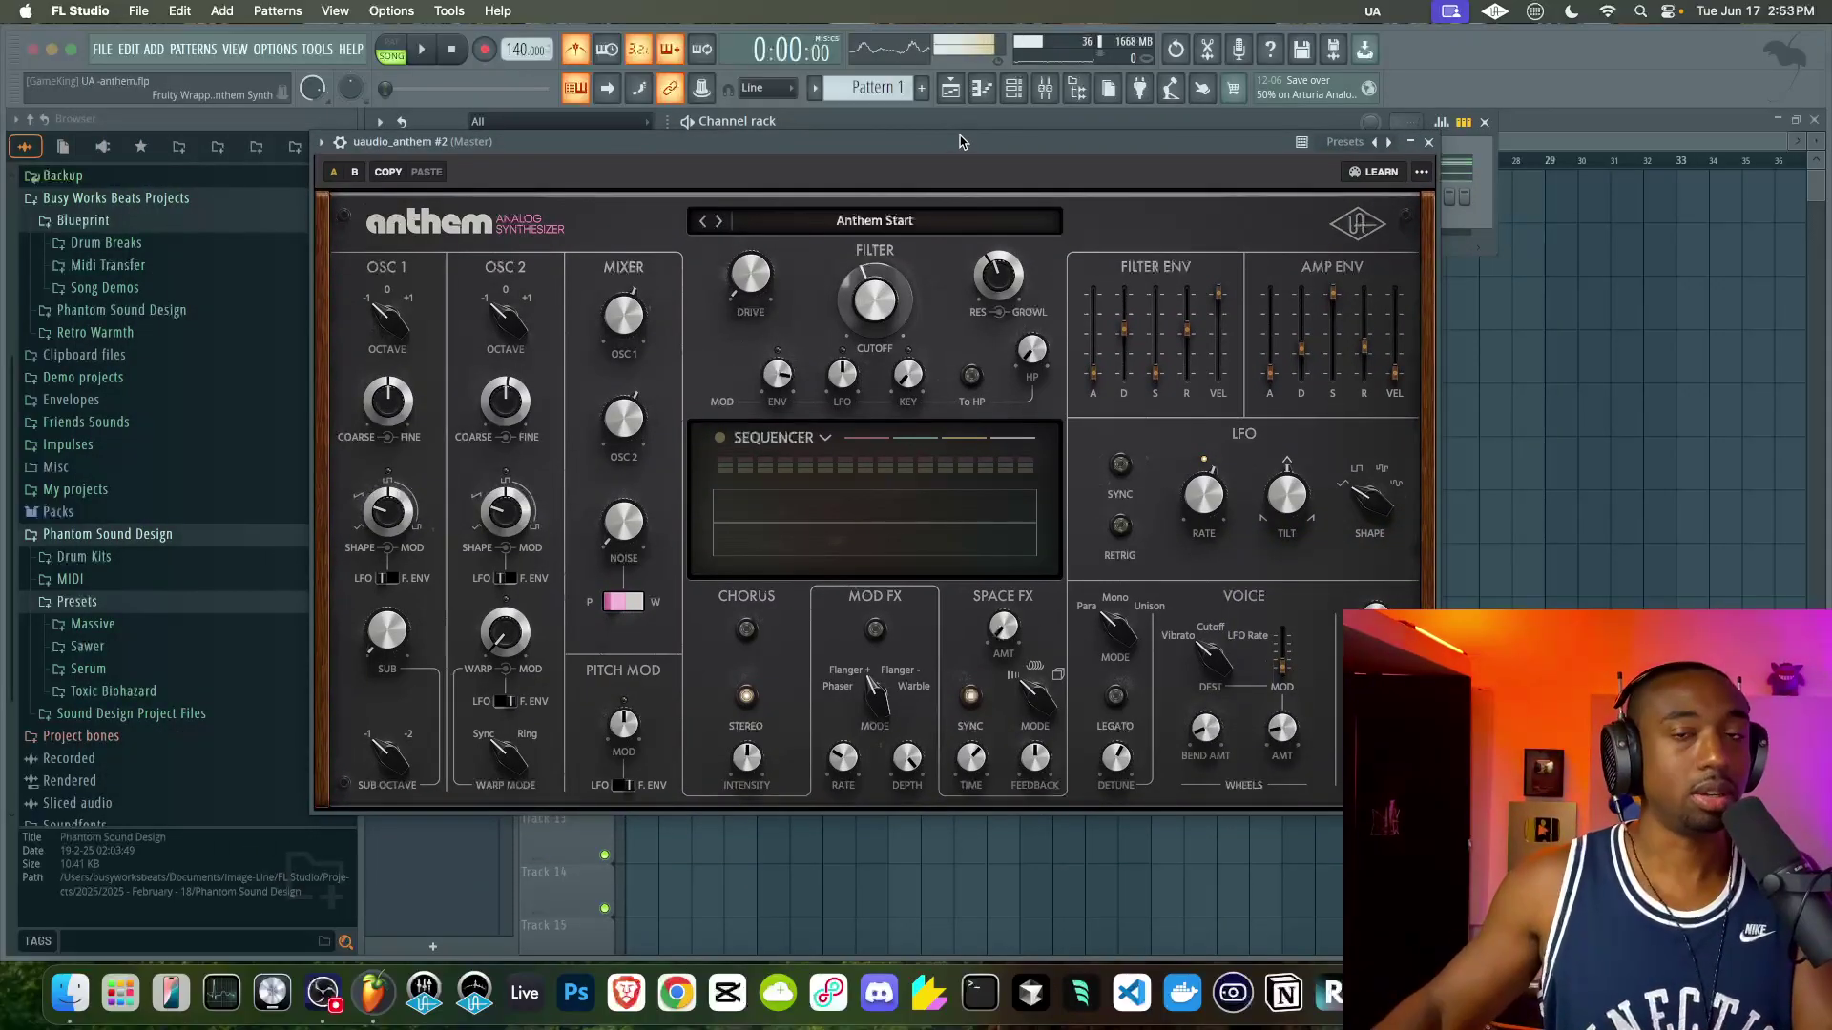
- Browse the second synth's presets during playback, choose Astral Saws and close the synth window
{"action": "key", "text": "space"}
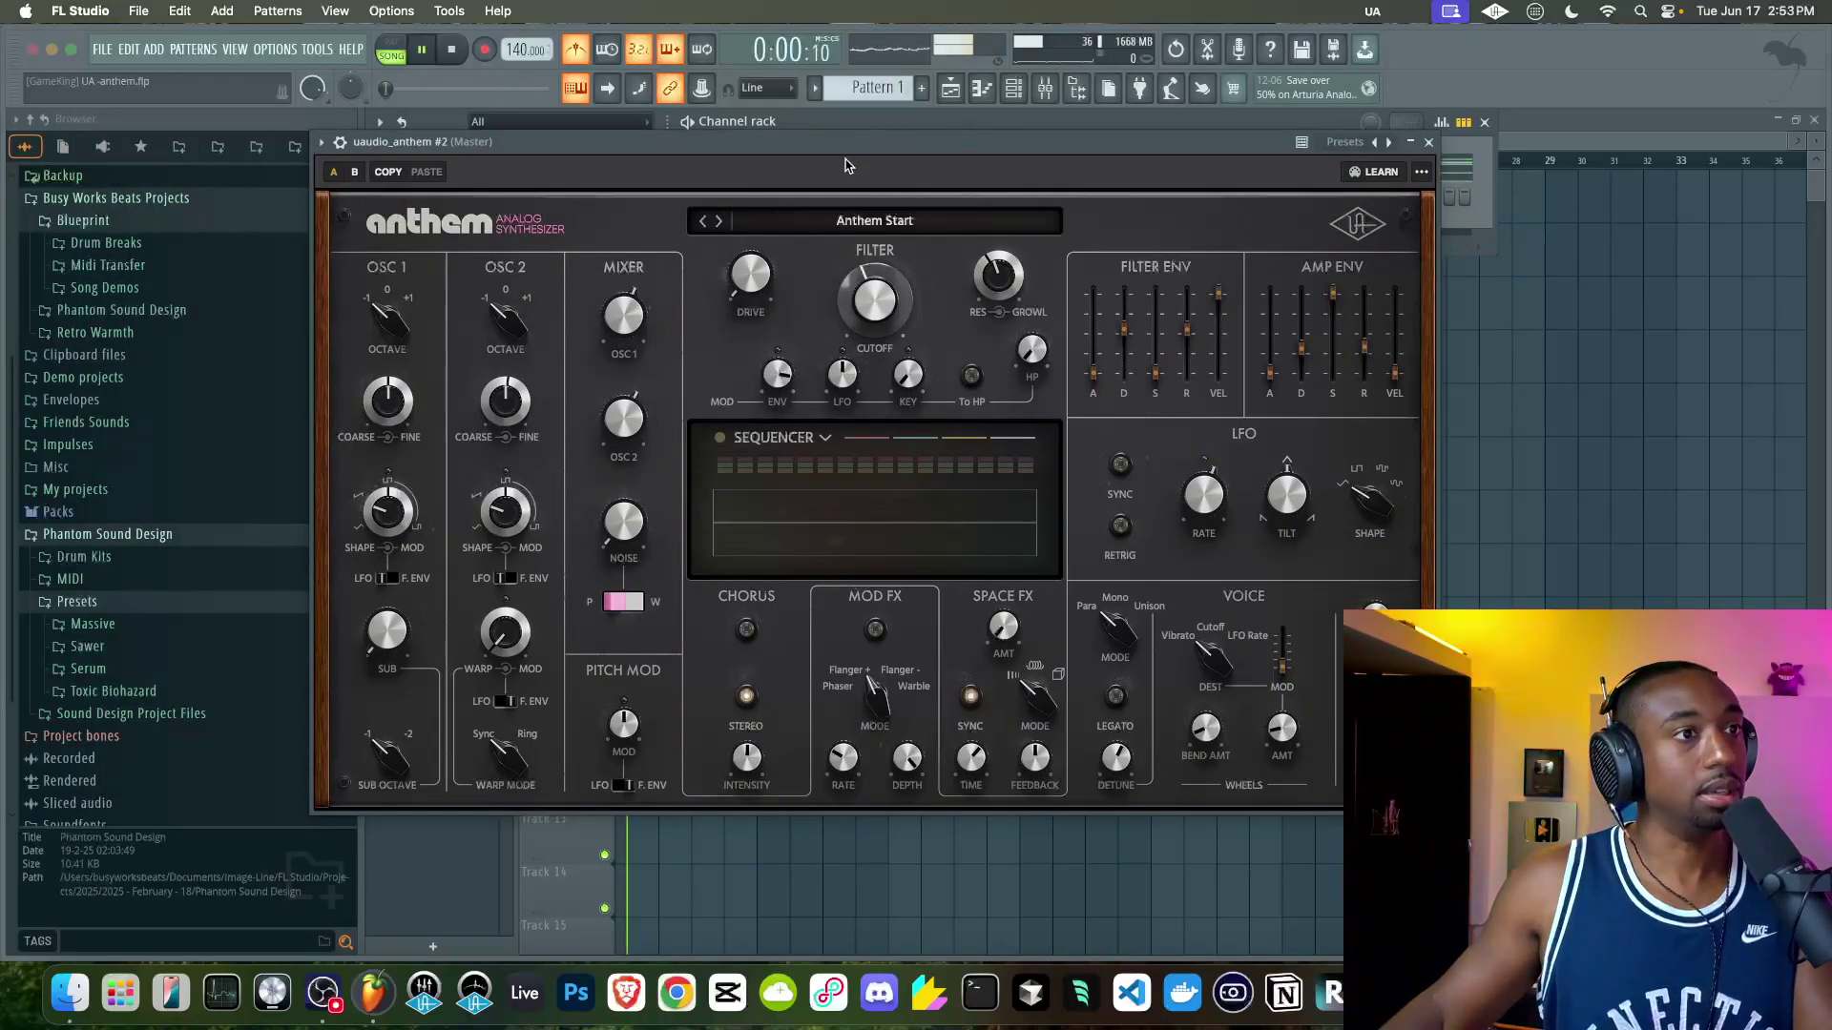
{"action": "left_click", "coordinate": [718, 221]}
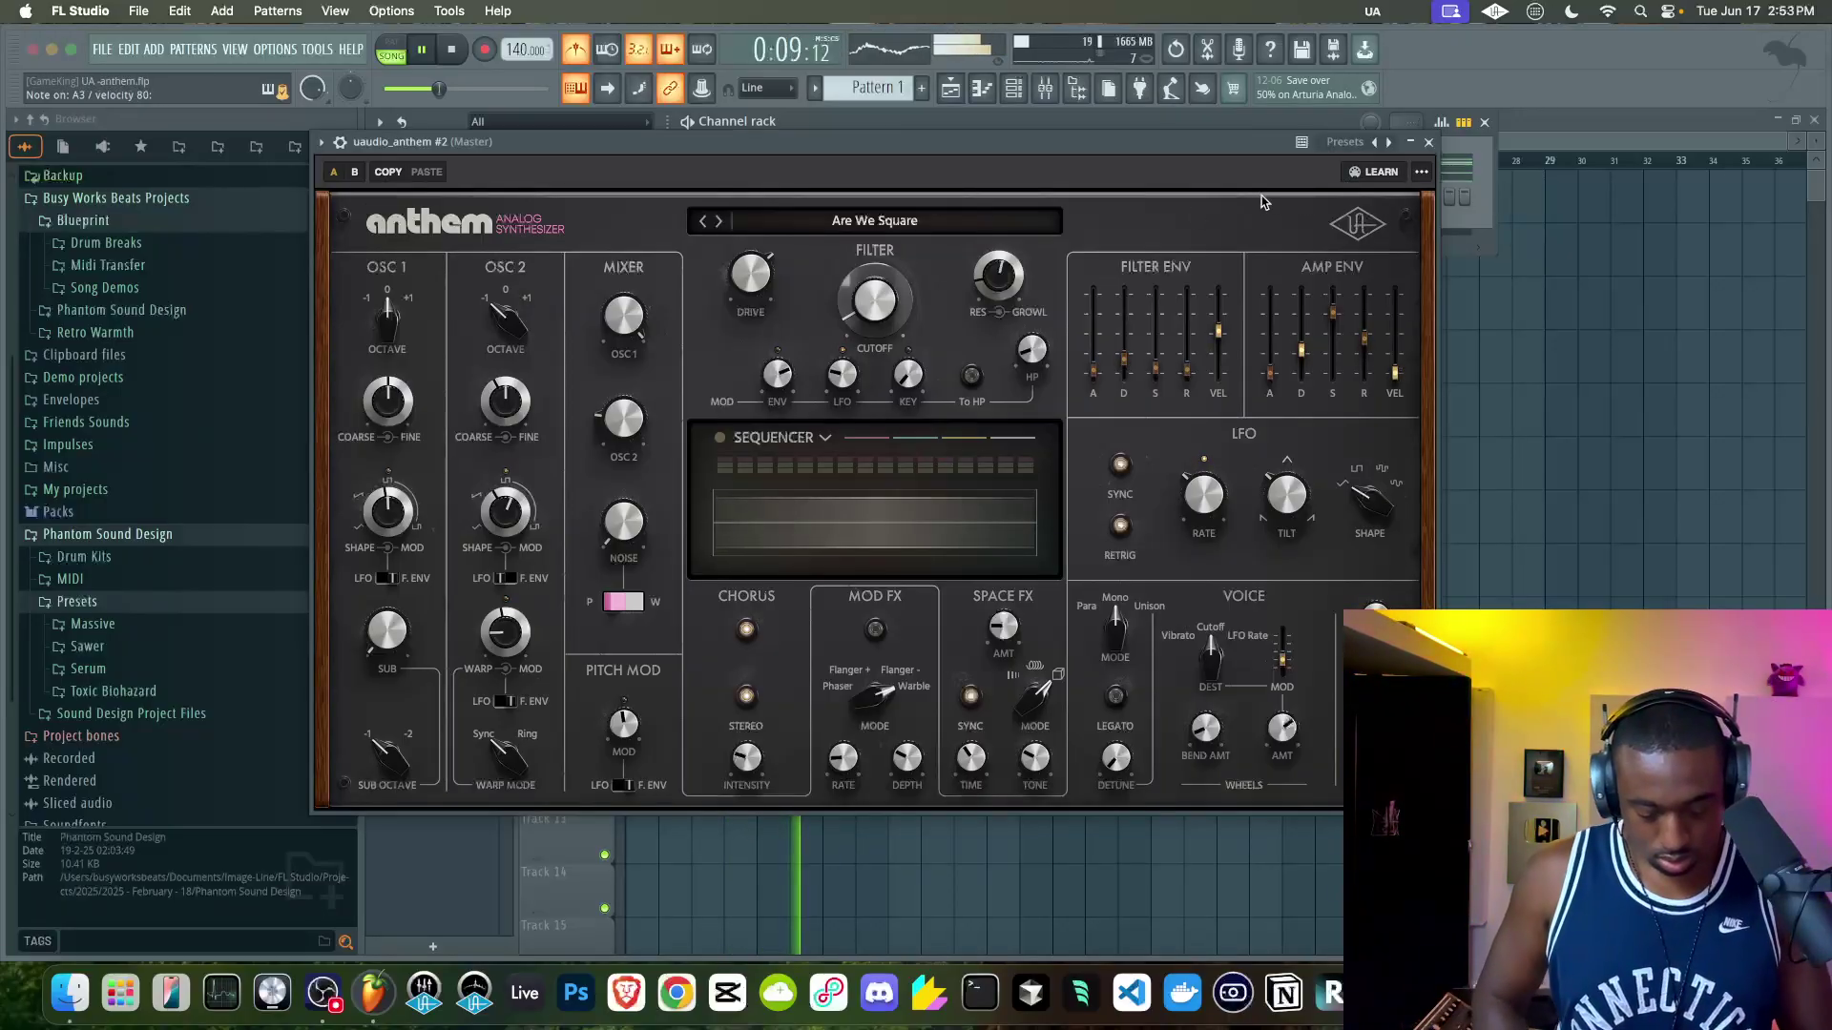
{"action": "left_click", "coordinate": [719, 221]}
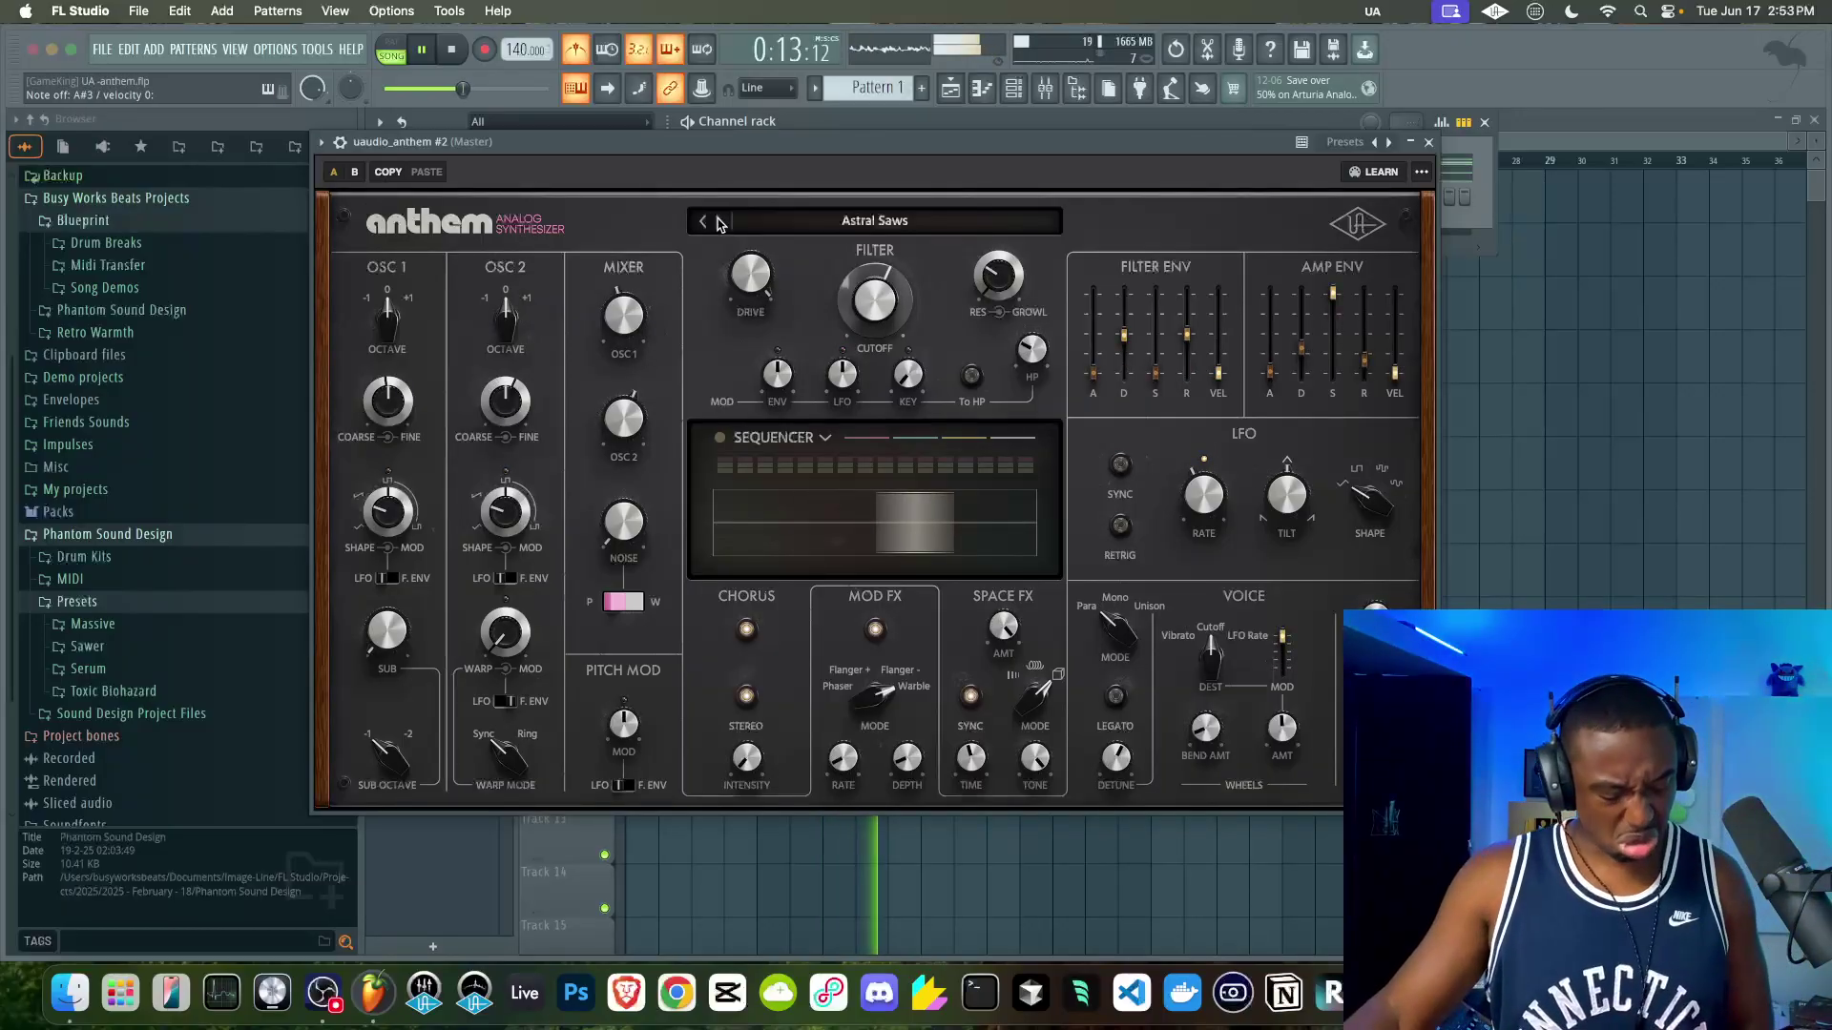
{"action": "left_click", "coordinate": [1428, 141]}
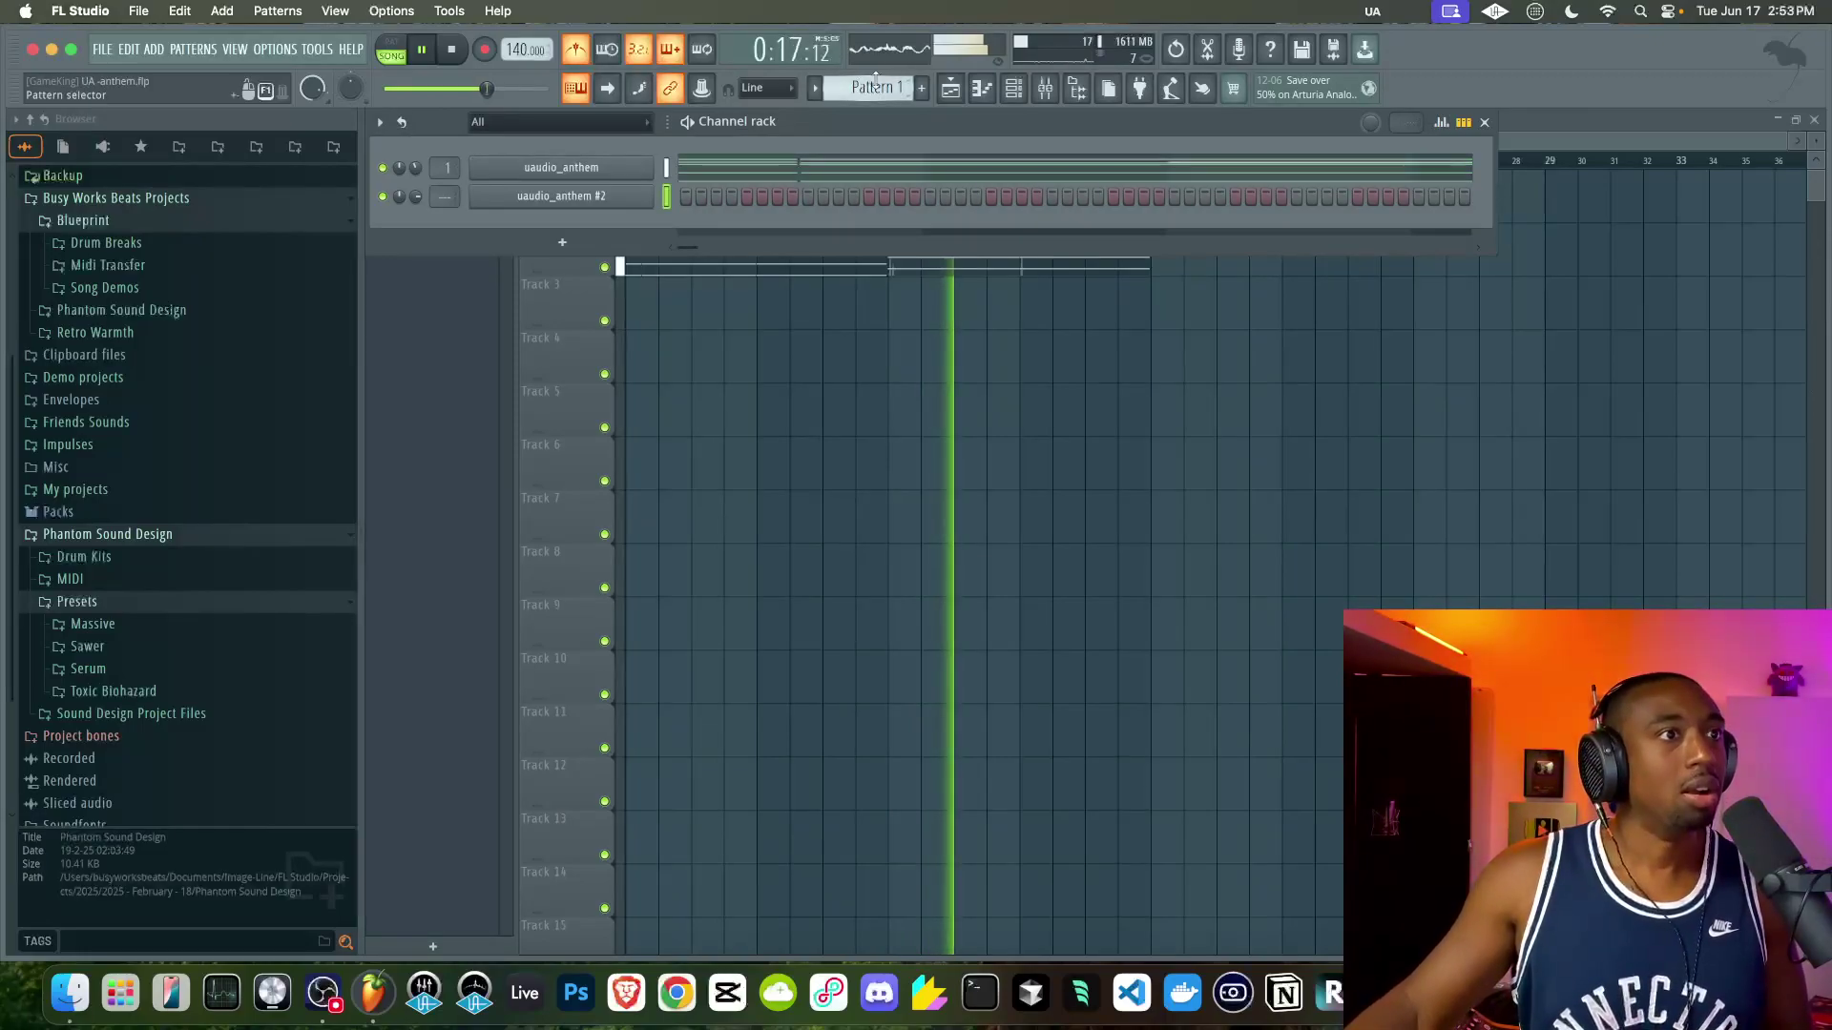
- Switch to Pattern 2, route uaudio_anthem #2 to mixer track 2 and record a topline melody over the harmony
{"action": "left_click_drag", "start_coordinate": [873, 88], "coordinate": [873, 78]}
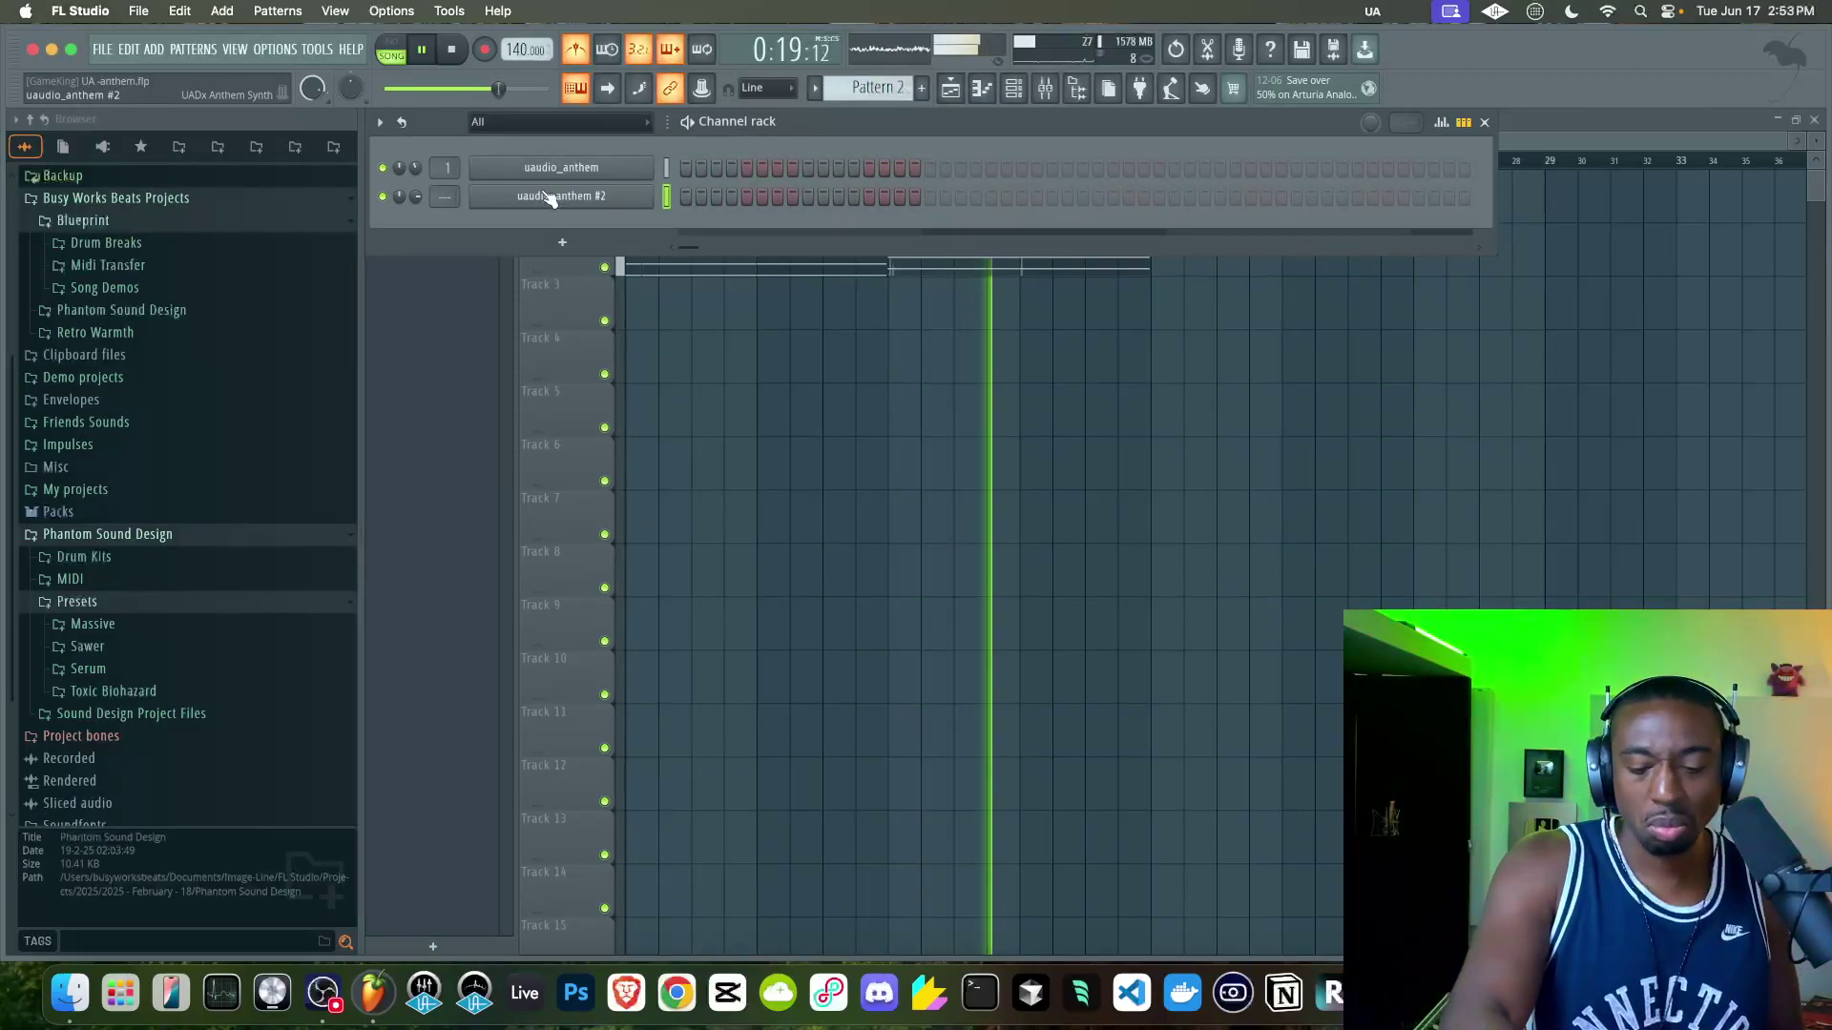
{"action": "key", "text": "ctrl+l"}
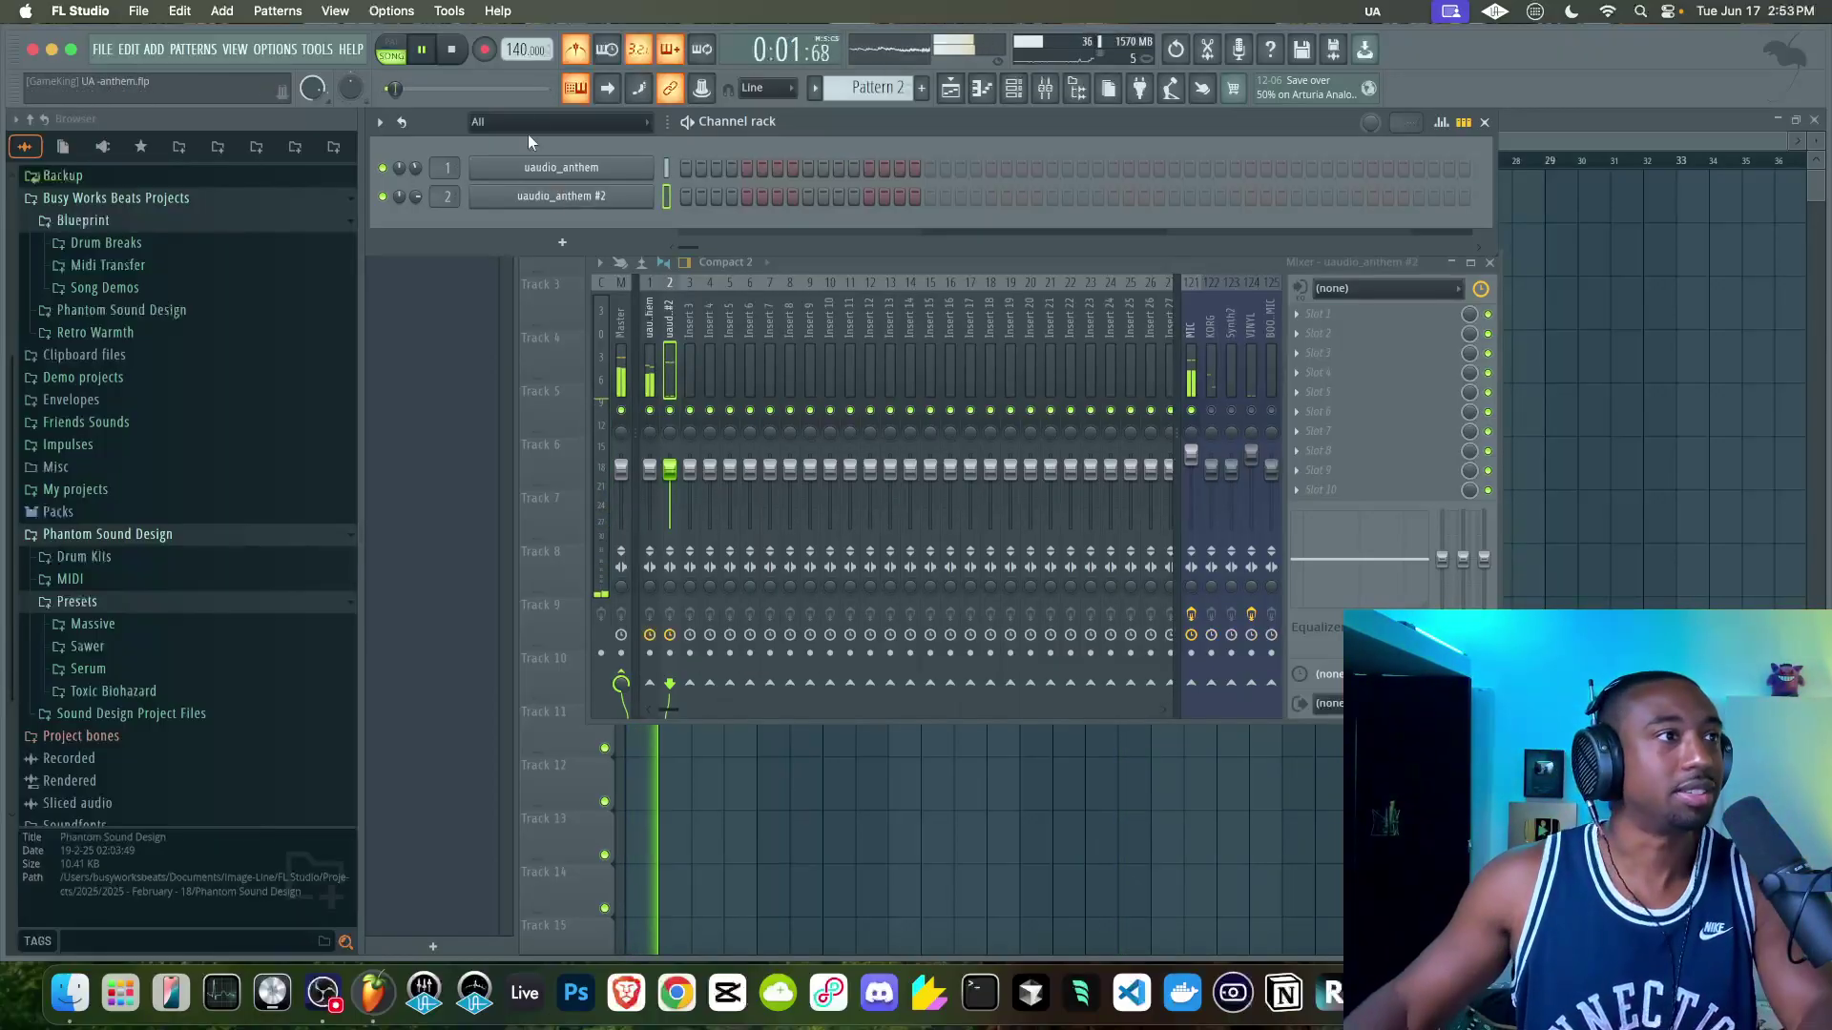
{"action": "left_click", "coordinate": [451, 49]}
{"action": "key", "text": "F5"}
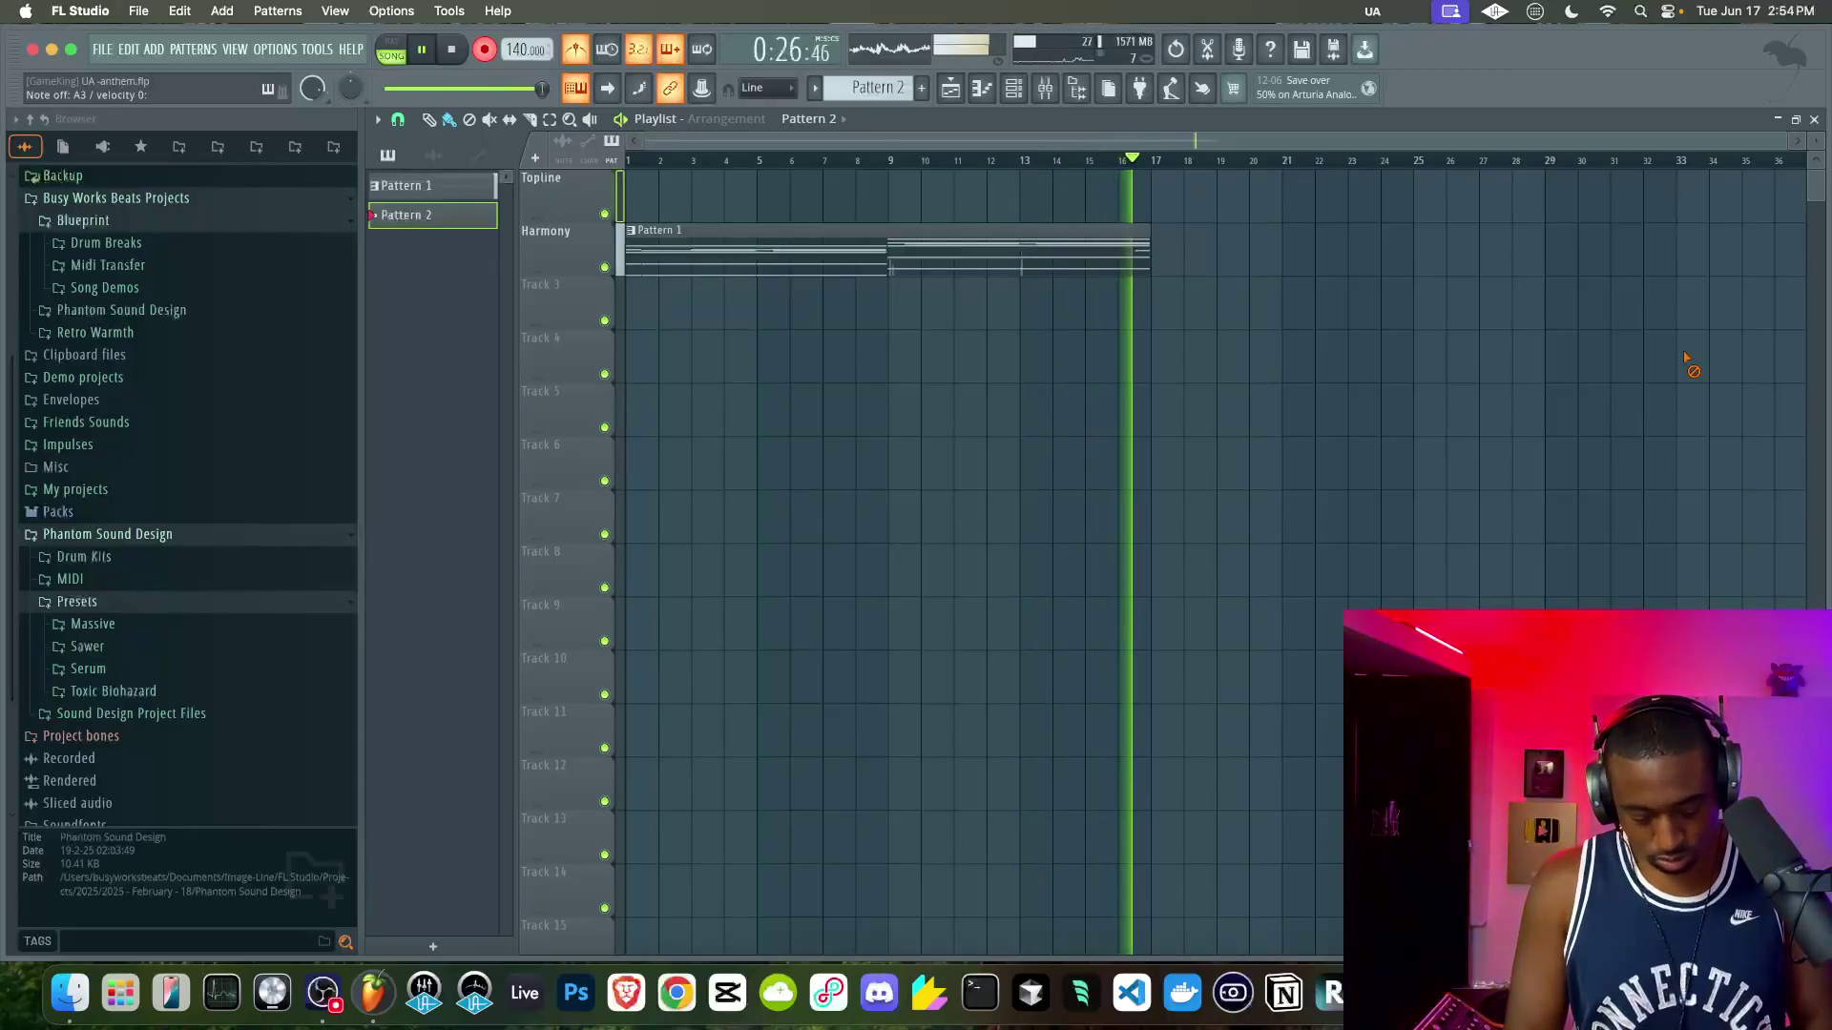
{"action": "key", "text": "space"}
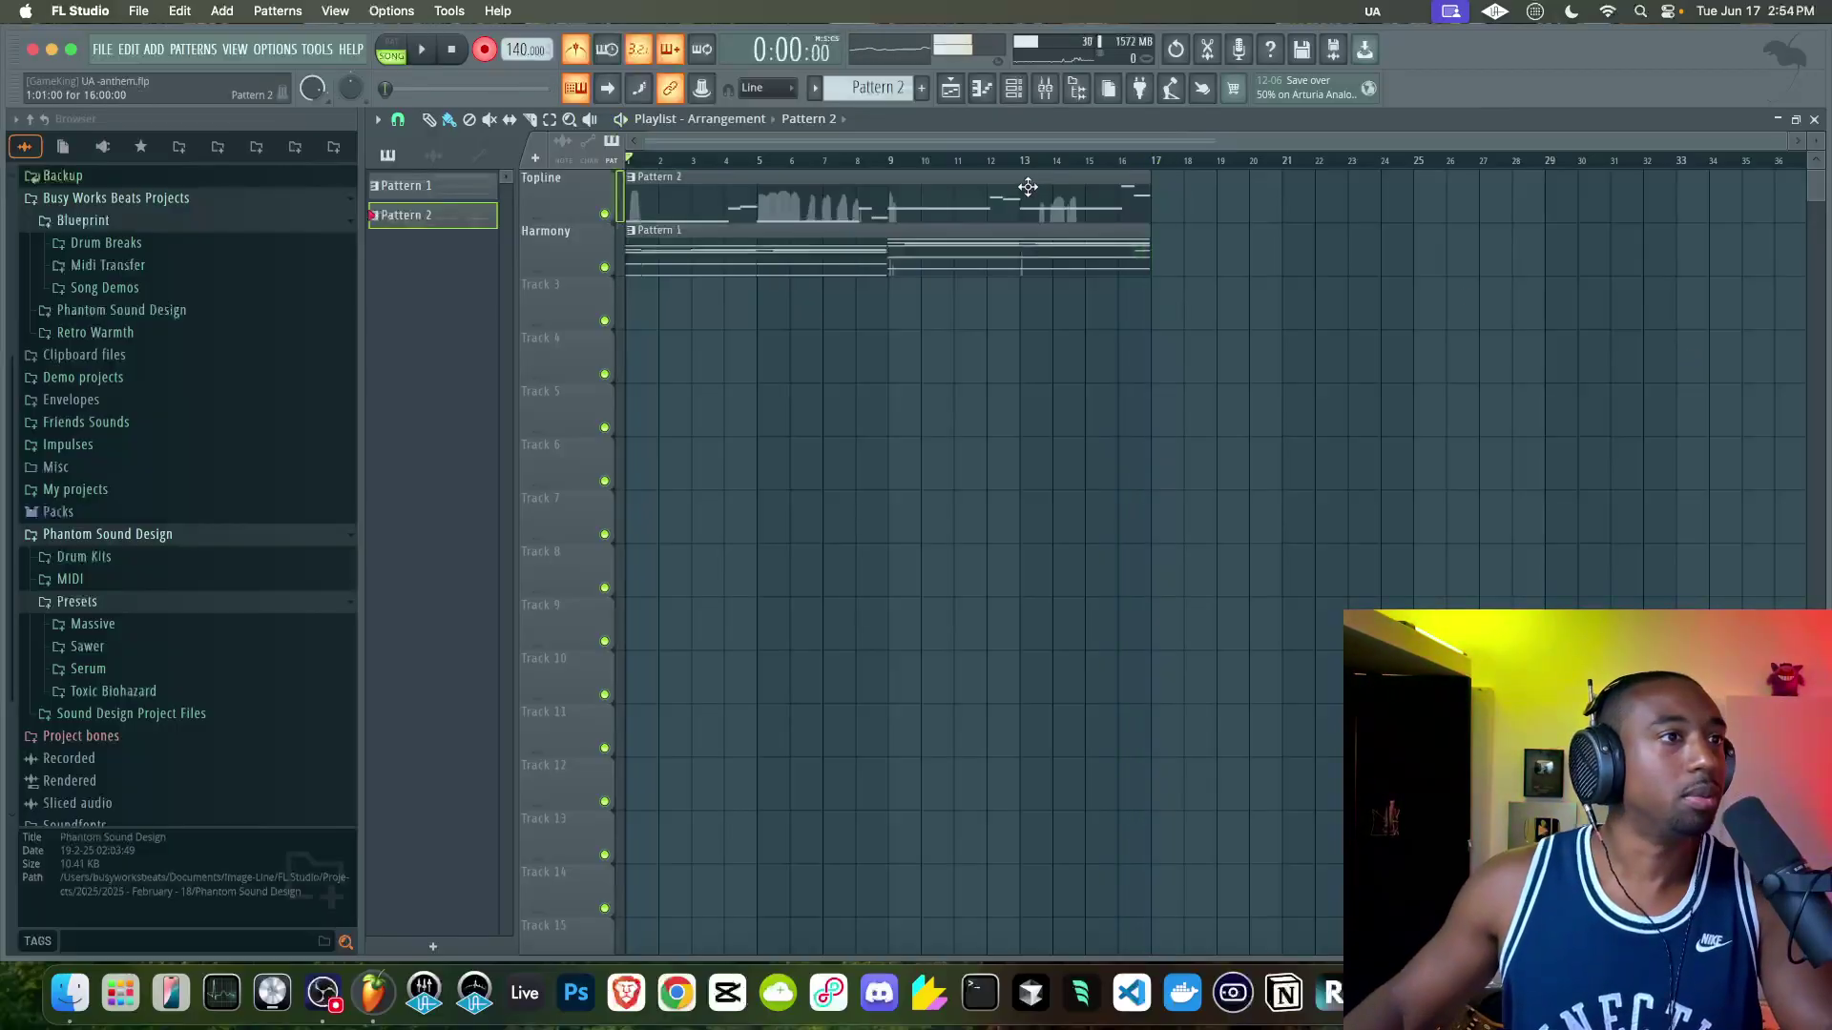
- Check Pattern 2's notes in the piano roll and lower the uaudio_anthem #2 channel volume to 56% during playback
{"action": "double_click", "coordinate": [775, 210]}
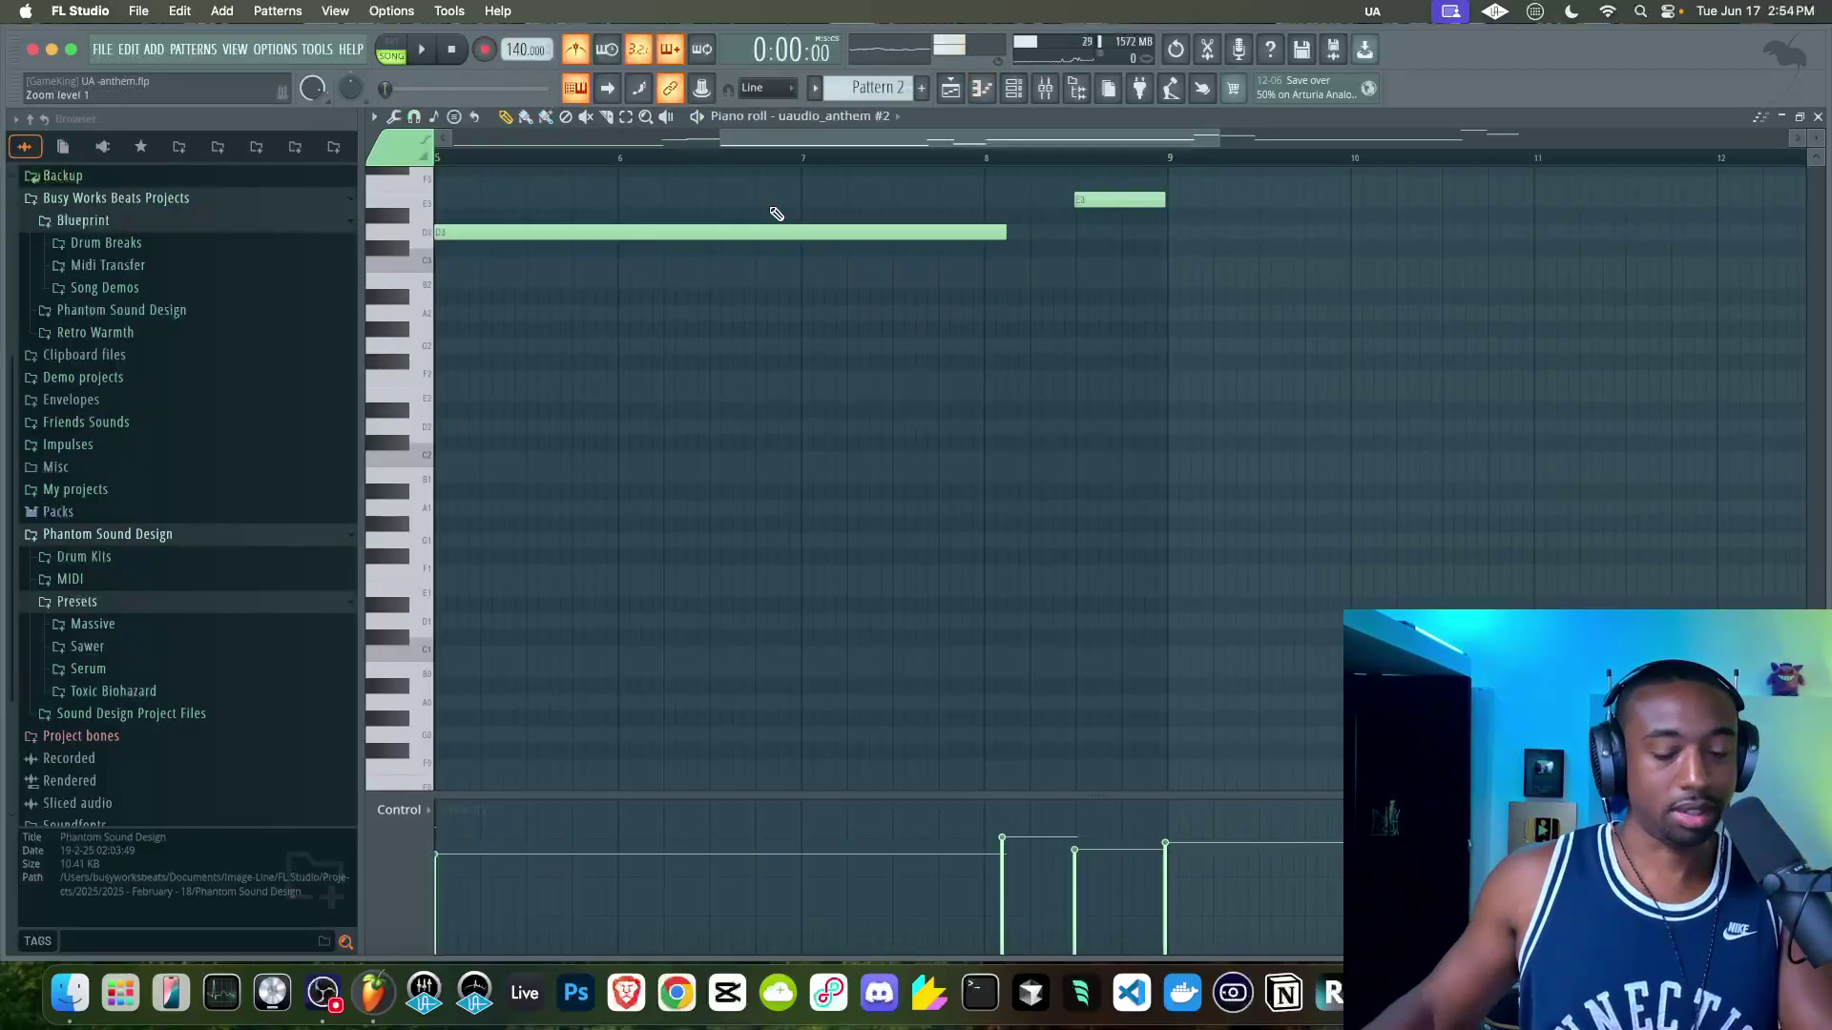
{"action": "left_click", "coordinate": [977, 89]}
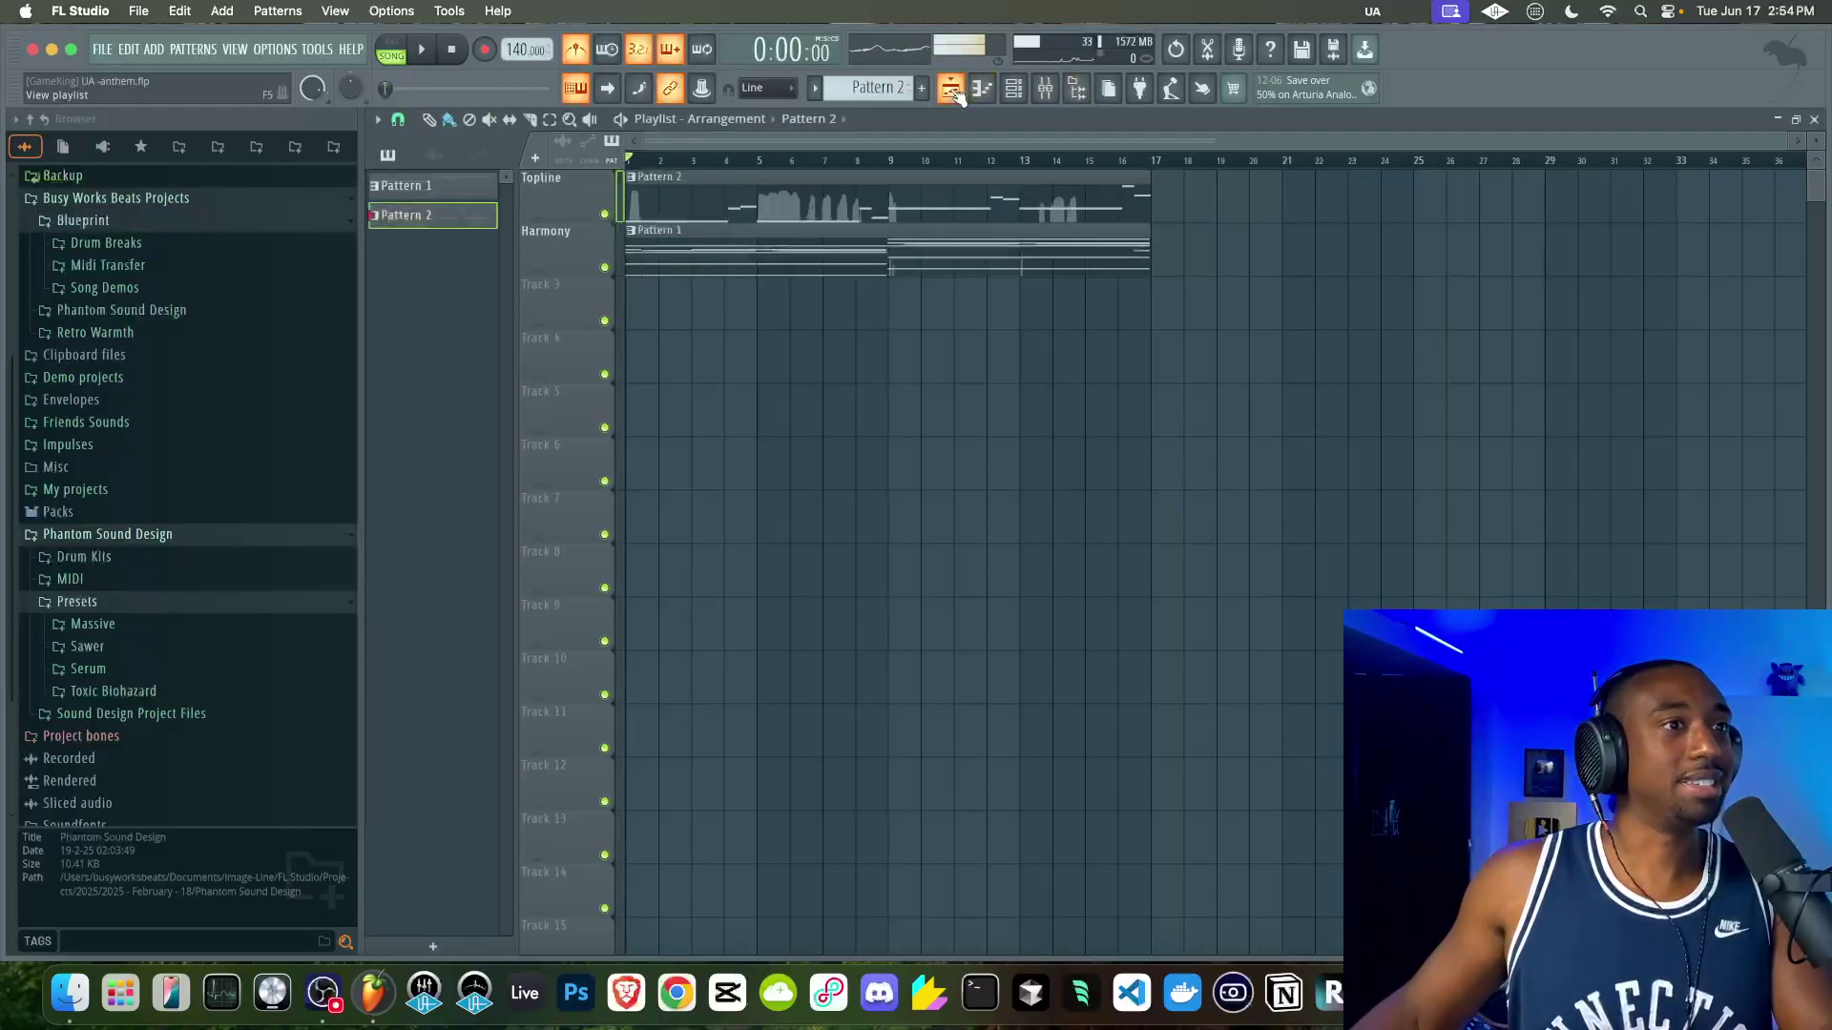
{"action": "left_click", "coordinate": [1013, 89]}
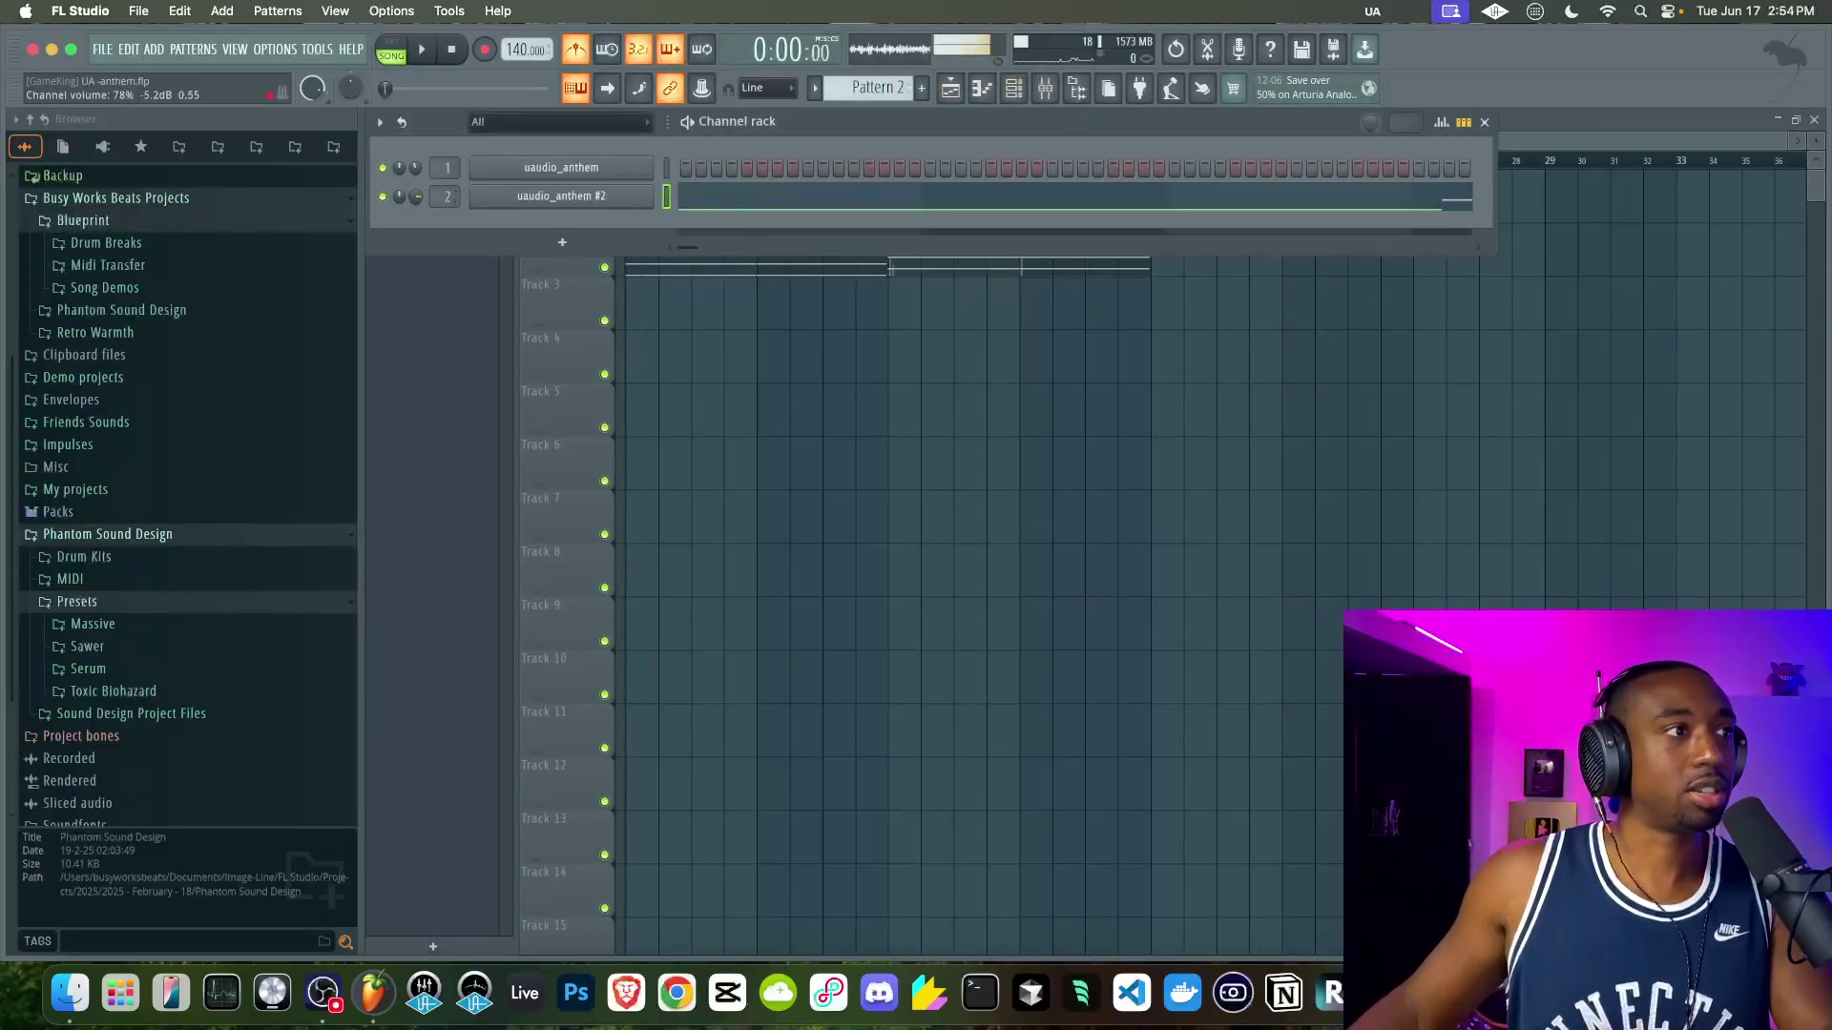
{"action": "key", "text": "space"}
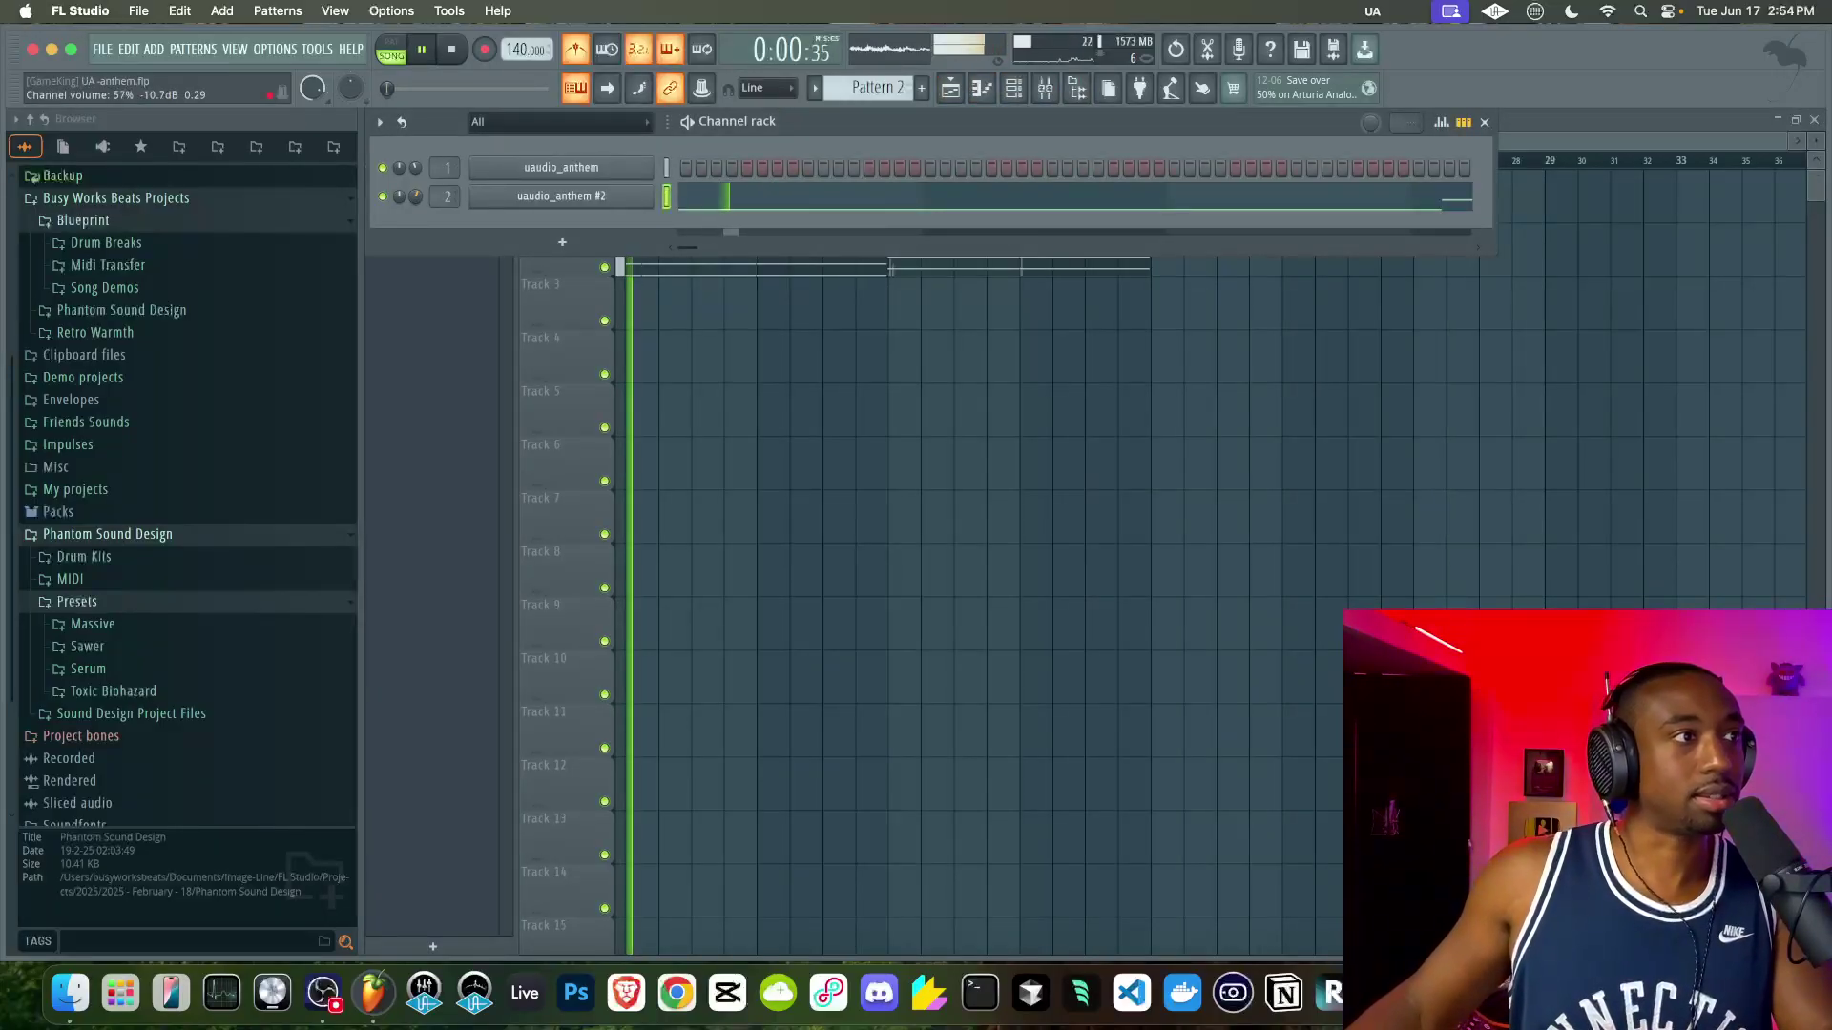
{"action": "left_click", "coordinate": [577, 49]}
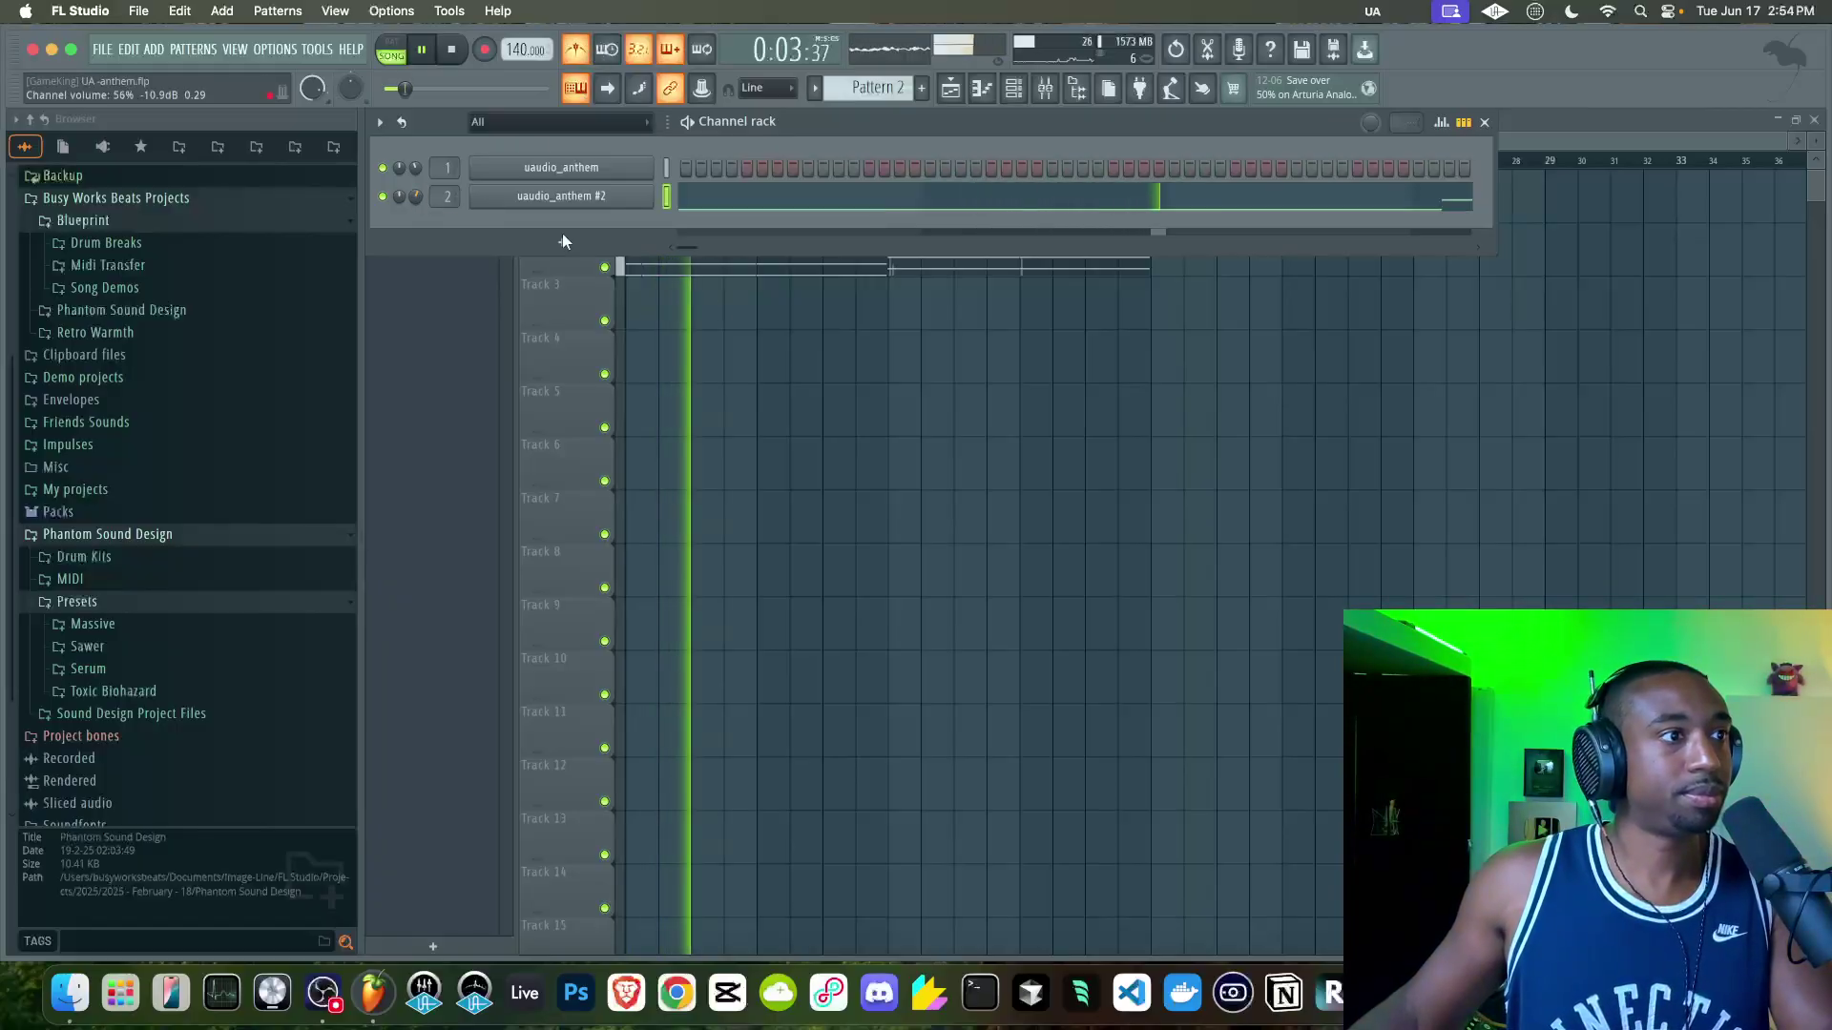
{"action": "key", "text": "F6"}
{"action": "key", "text": "space"}
- Quantize the harmony notes of Pattern 1 in the piano roll
{"action": "double_click", "coordinate": [803, 259]}
{"action": "scroll", "coordinate": [804, 260], "scroll_direction": "up", "scroll_amount": 8}
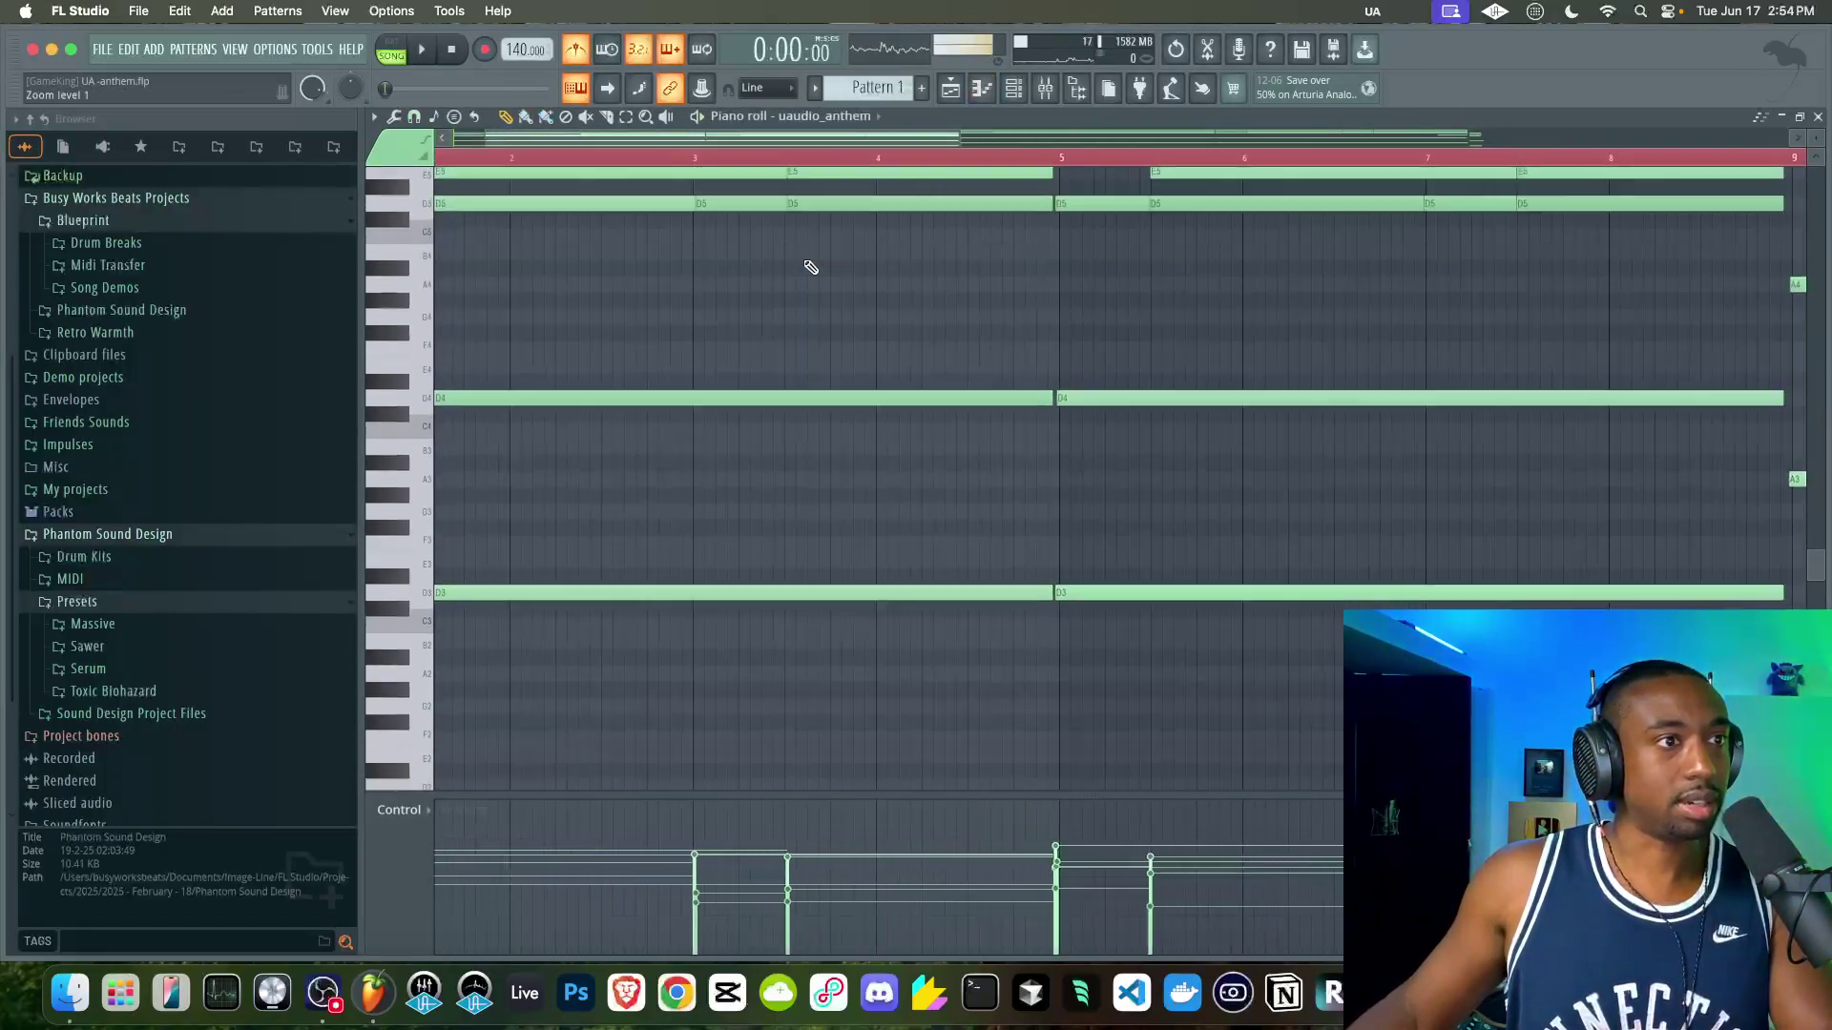
{"action": "key", "text": "alt+q"}
{"action": "key", "text": "Return"}
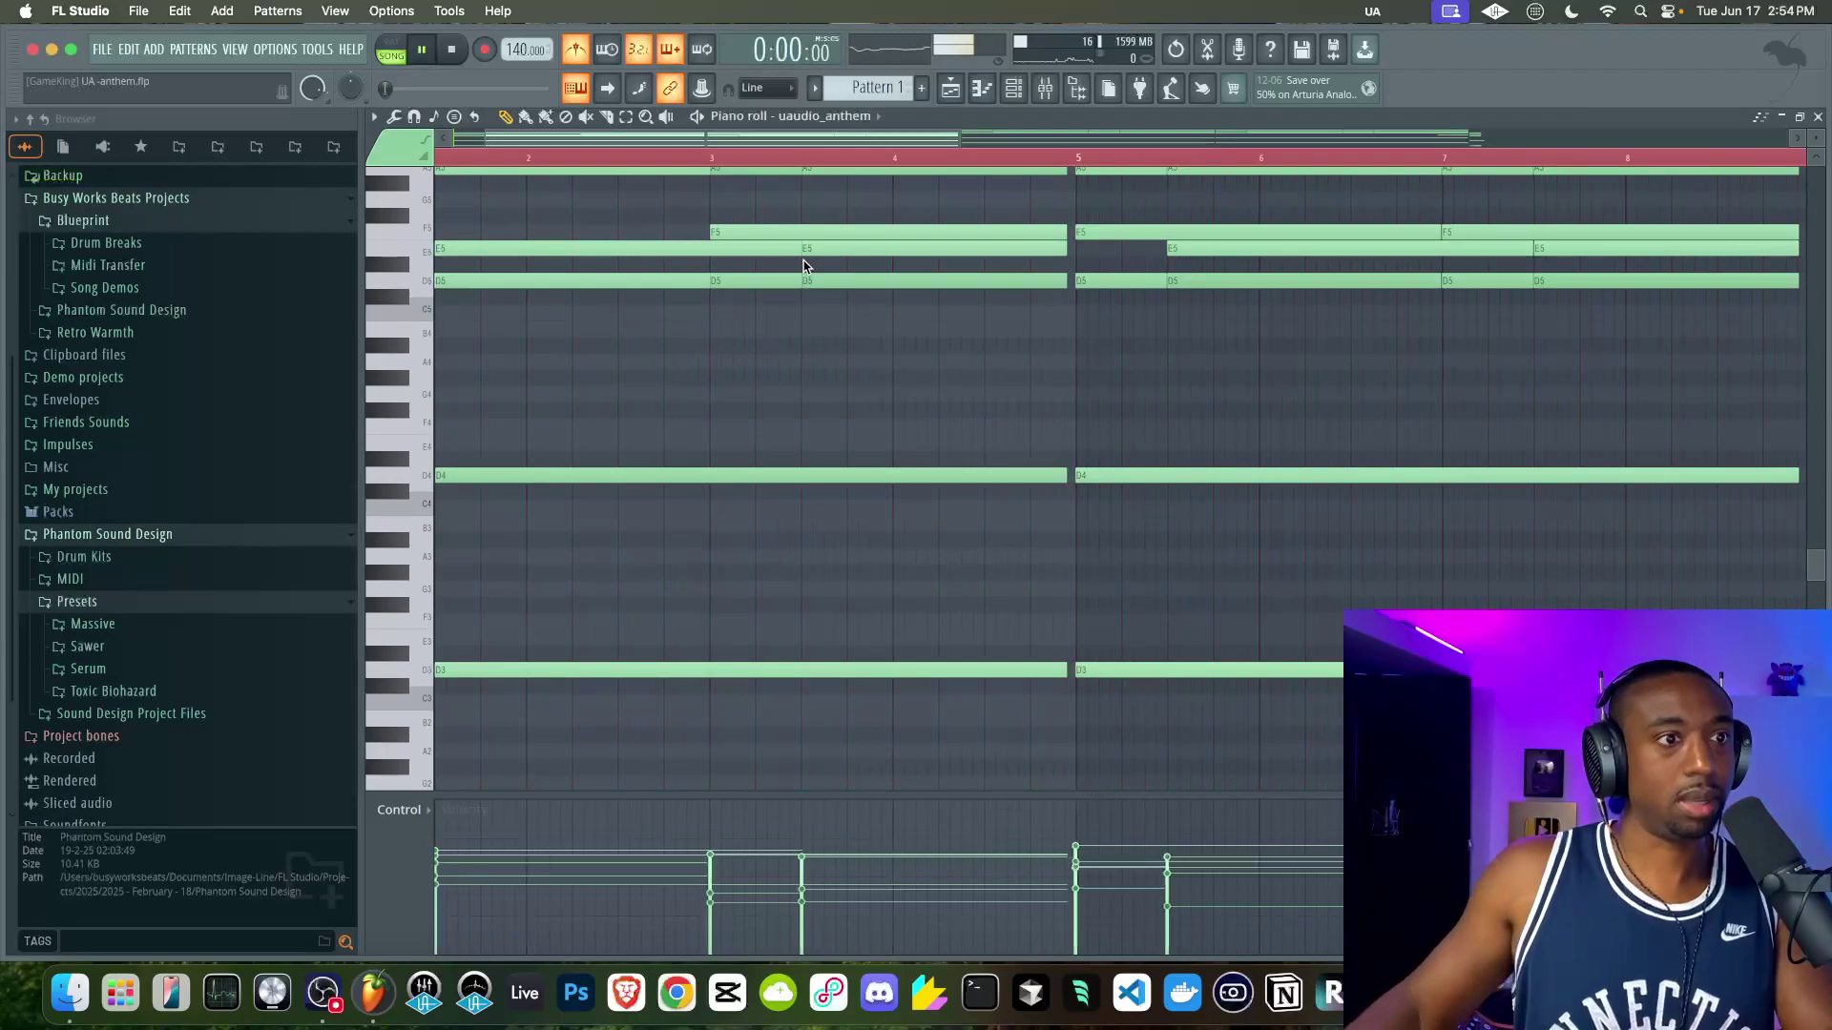
- Run the Remove Overlaps script on Pattern 1's notes and close the piano roll
{"action": "key", "text": "space"}
{"action": "scroll", "coordinate": [934, 327], "scroll_direction": "up", "scroll_amount": 1}
{"action": "scroll", "coordinate": [938, 331], "scroll_direction": "up", "scroll_amount": 5}
{"action": "left_click", "coordinate": [393, 115]}
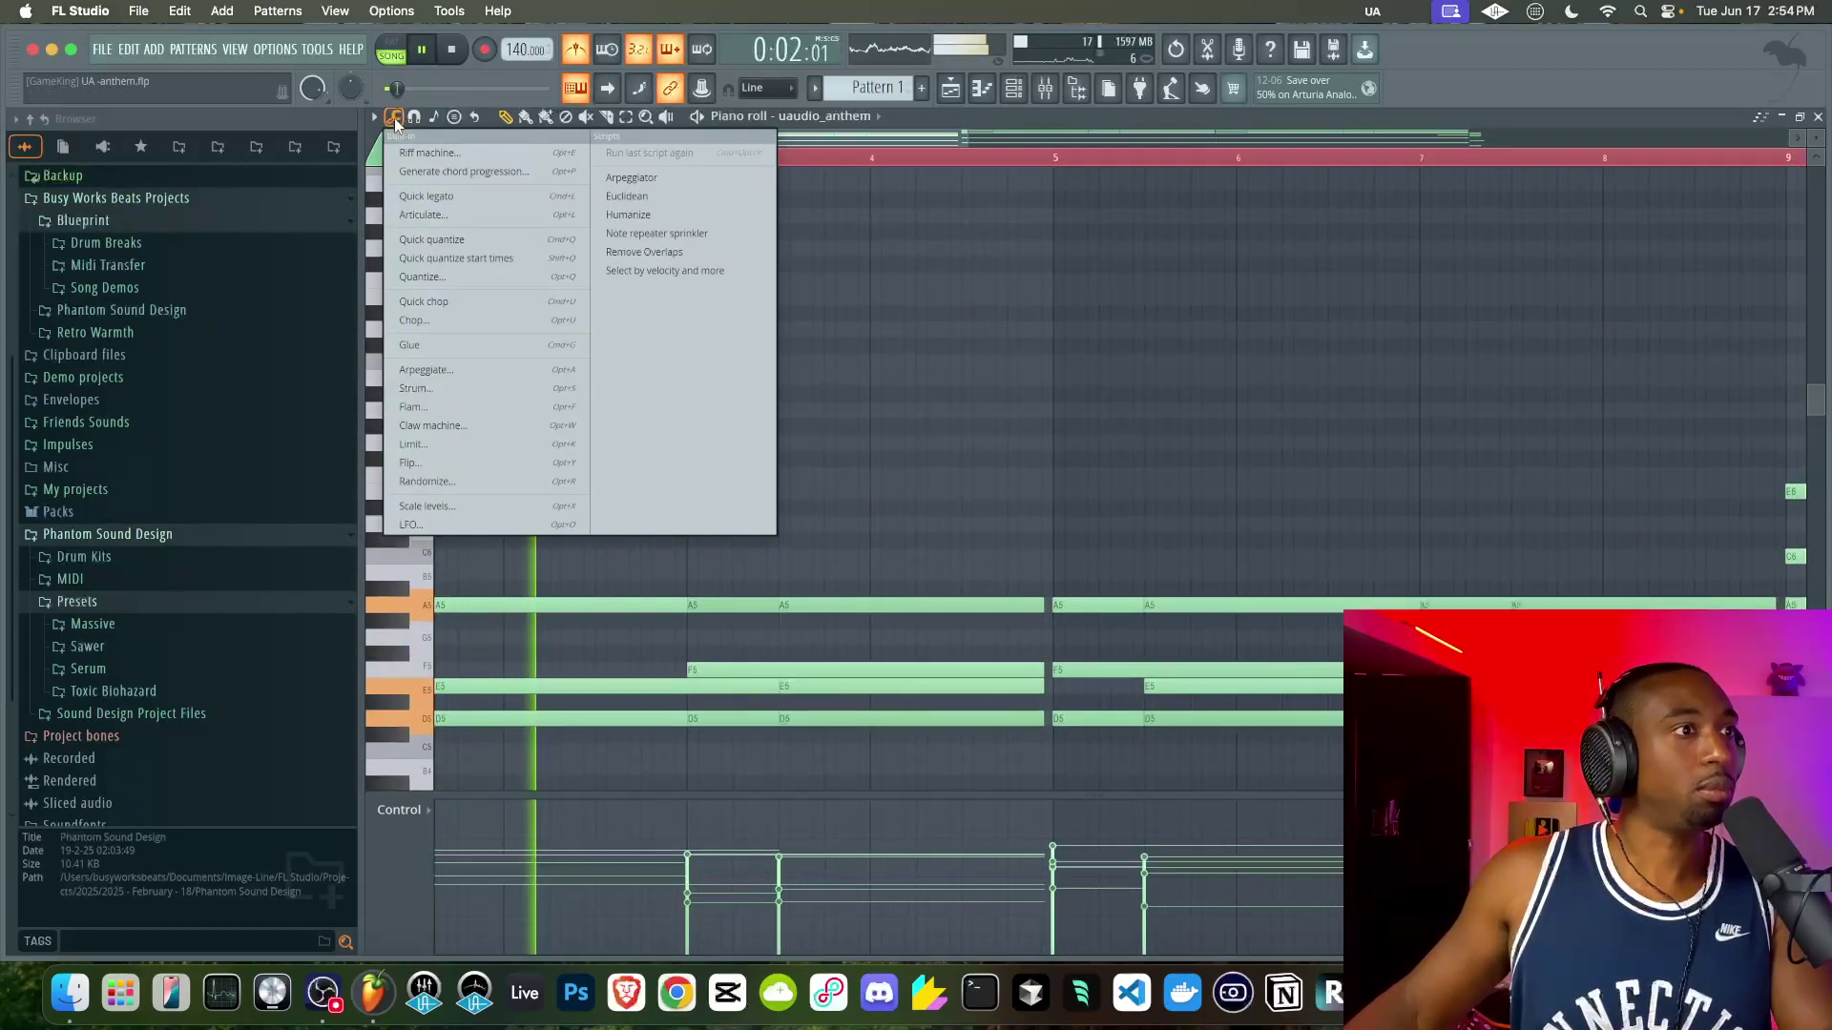
{"action": "left_click", "coordinate": [664, 254]}
{"action": "left_click", "coordinate": [1112, 570]}
{"action": "key", "text": "space"}
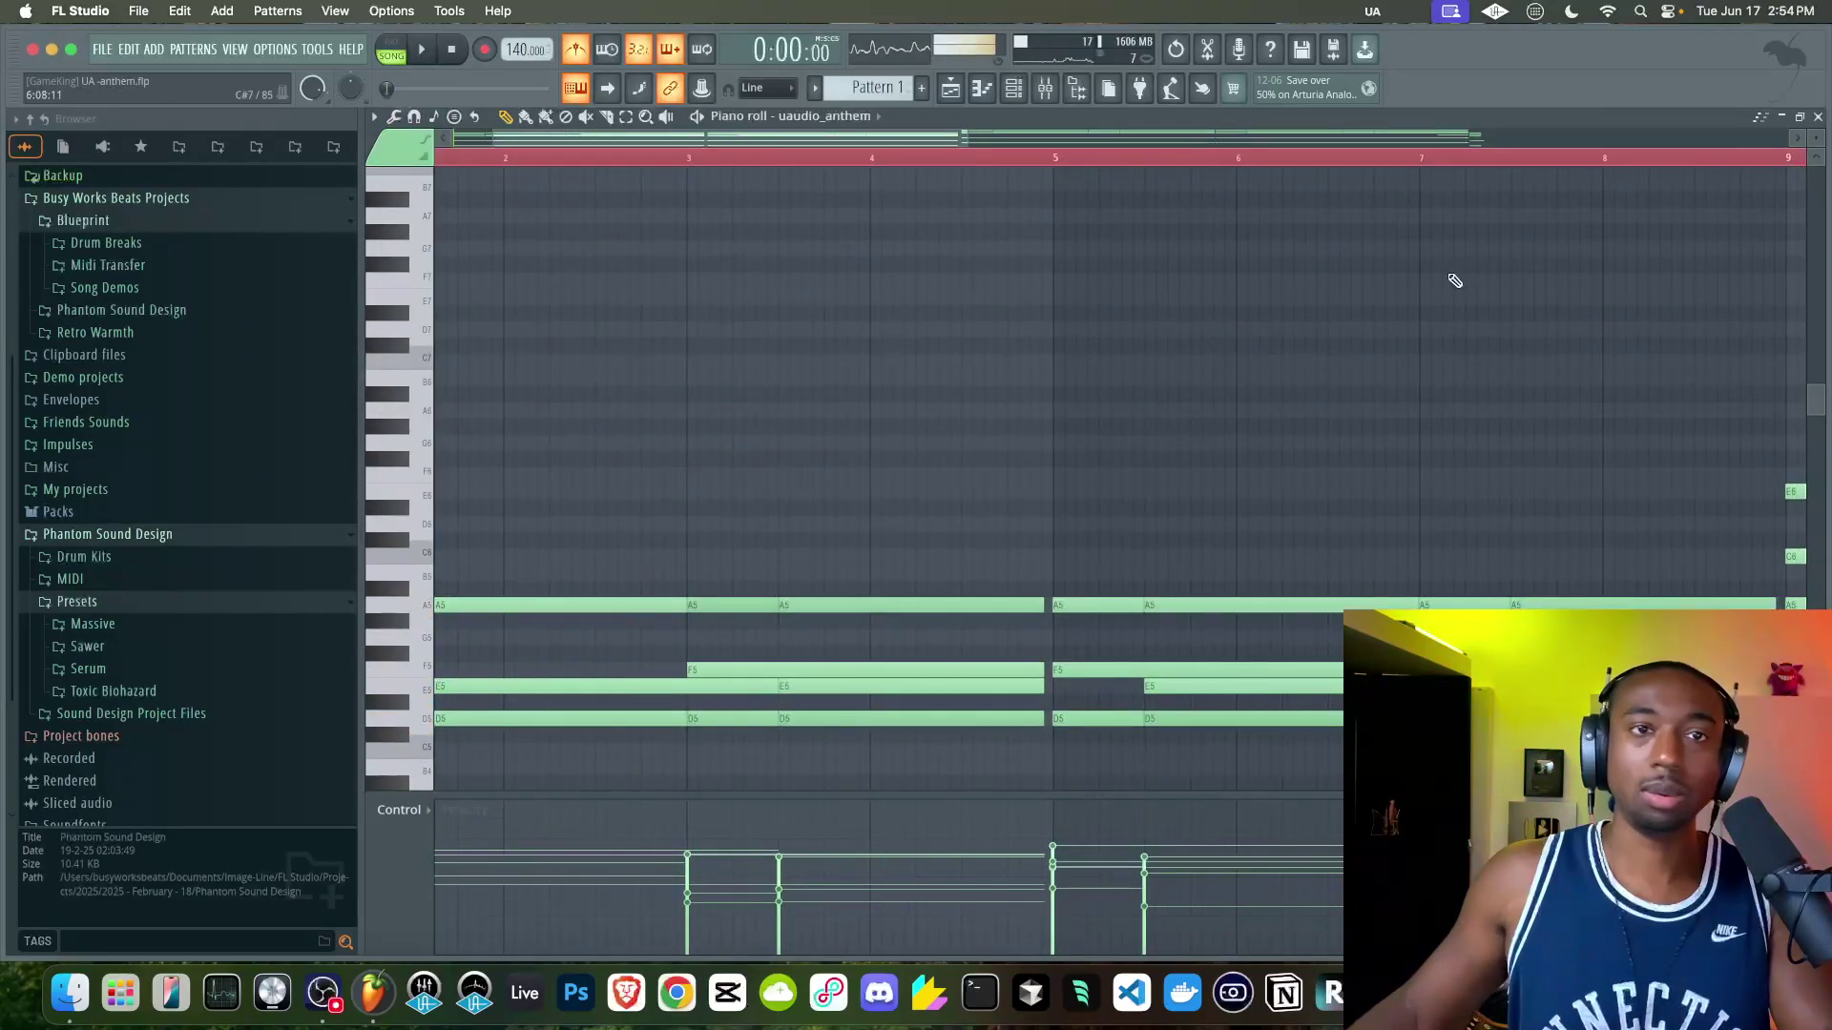
{"action": "left_click", "coordinate": [1816, 117]}
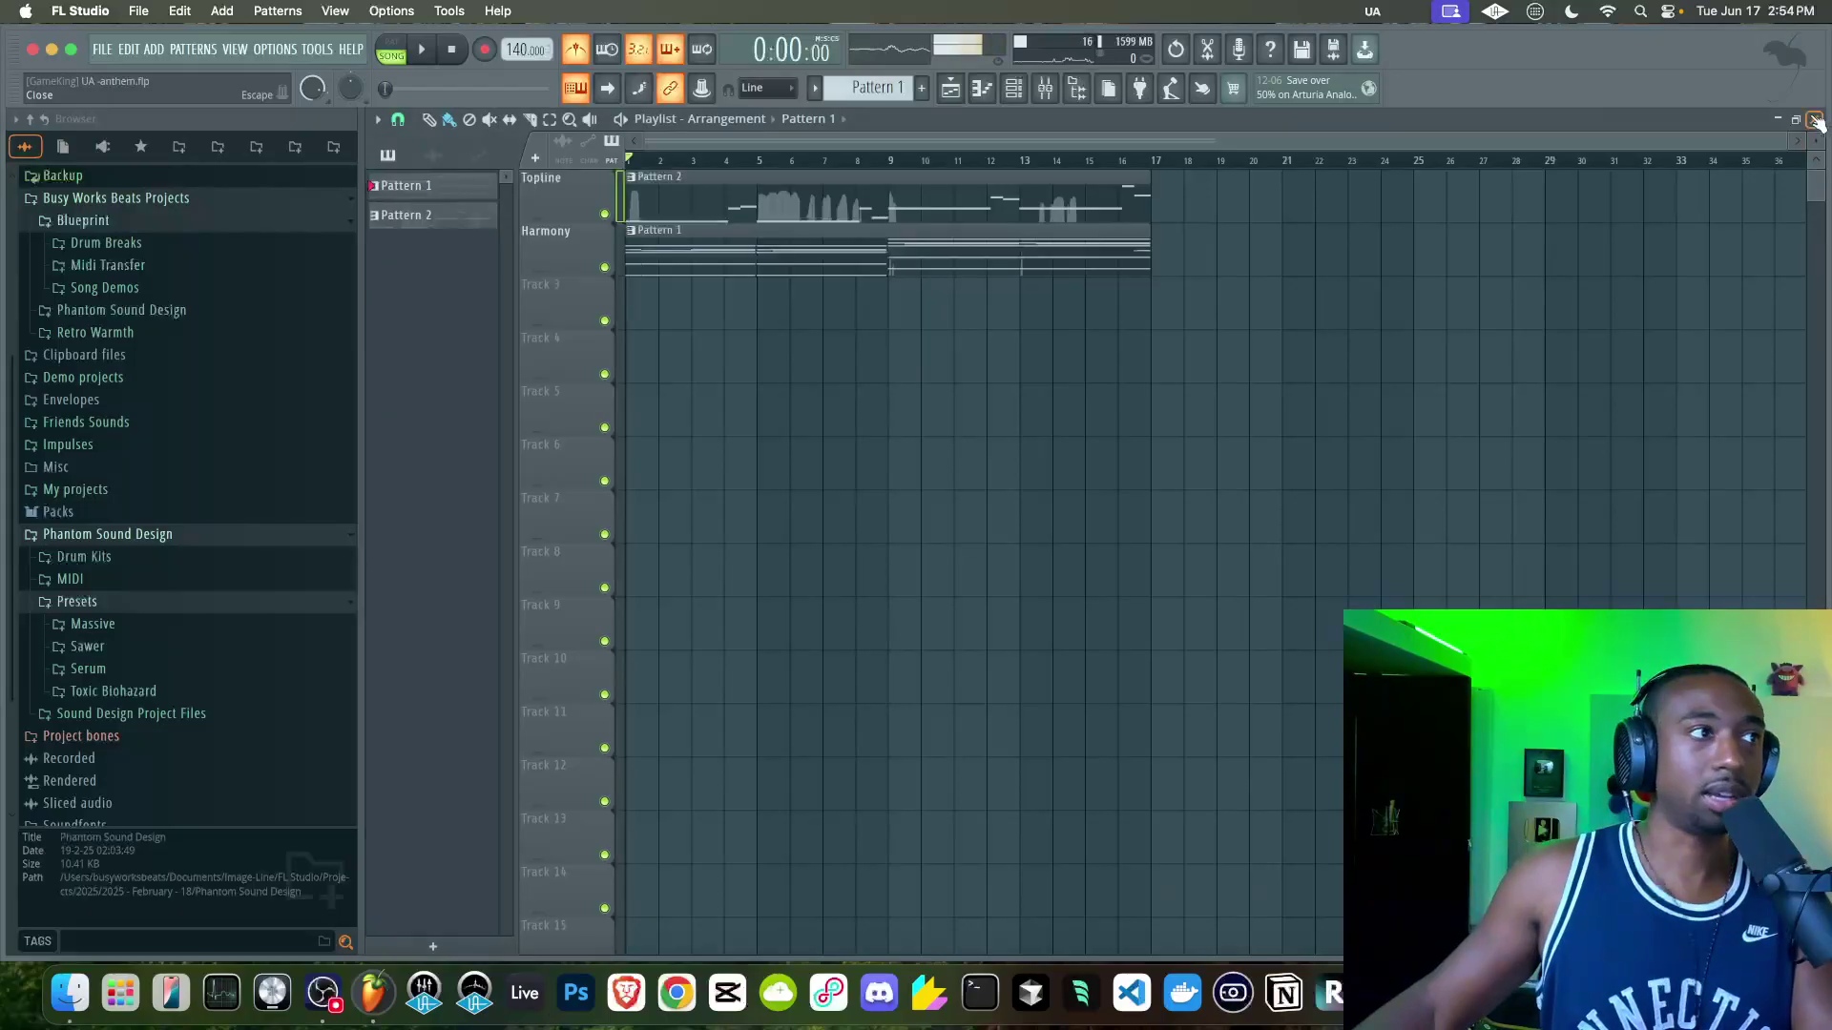
- Switch to Pattern 3 and add a third uaudio_anthem instrument to the channel rack
{"action": "left_click", "coordinate": [1011, 90]}
{"action": "scroll", "coordinate": [908, 87], "scroll_direction": "up", "scroll_amount": 1}
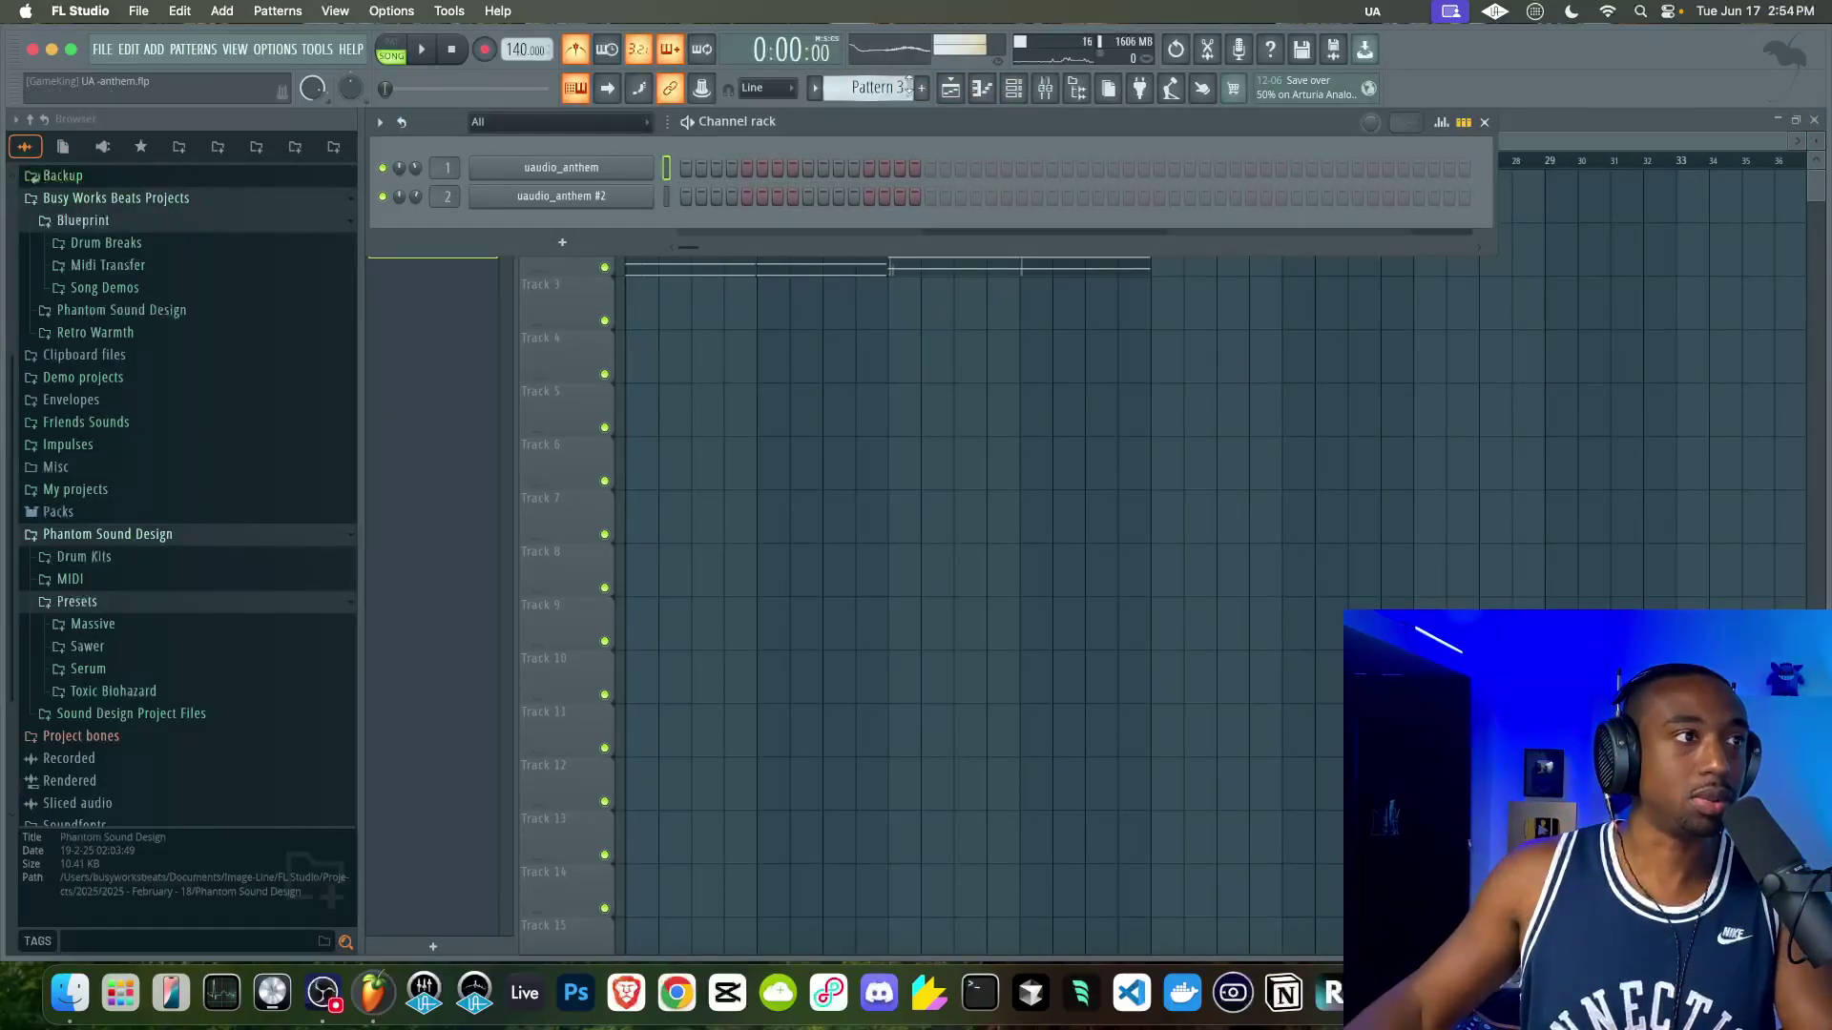
{"action": "left_click", "coordinate": [580, 244]}
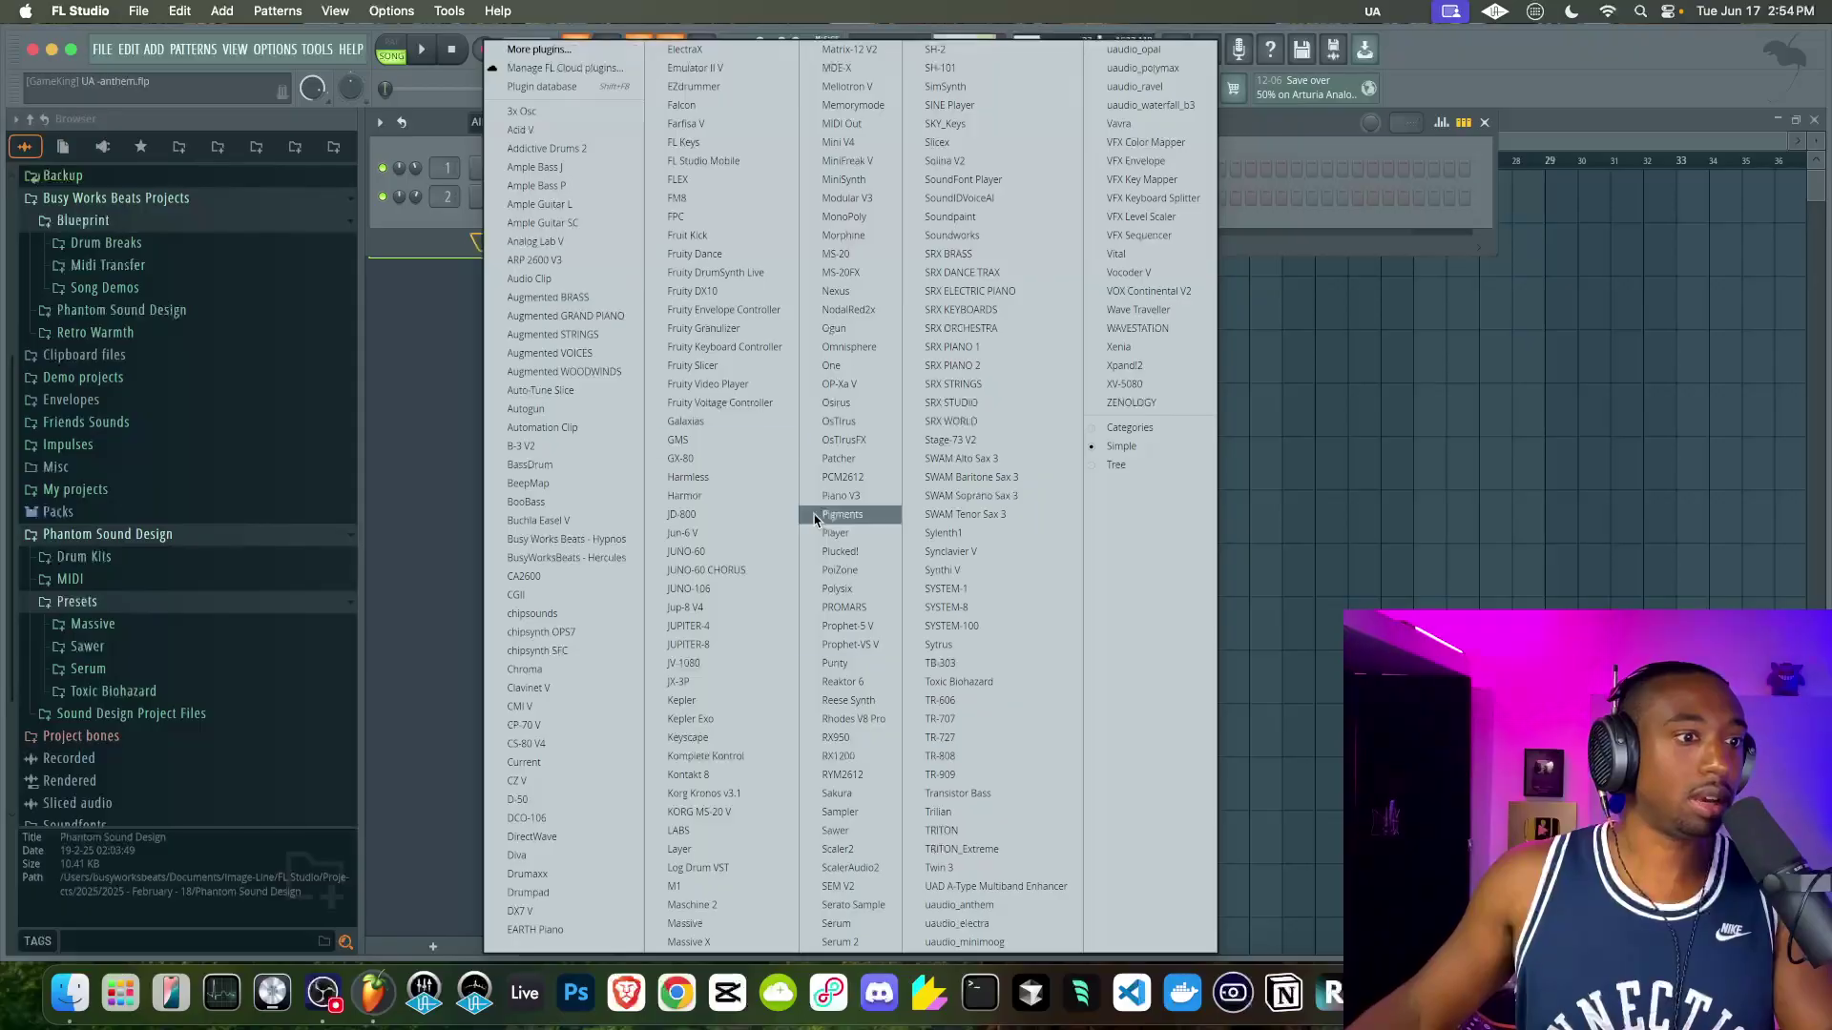
{"action": "left_click", "coordinate": [984, 906]}
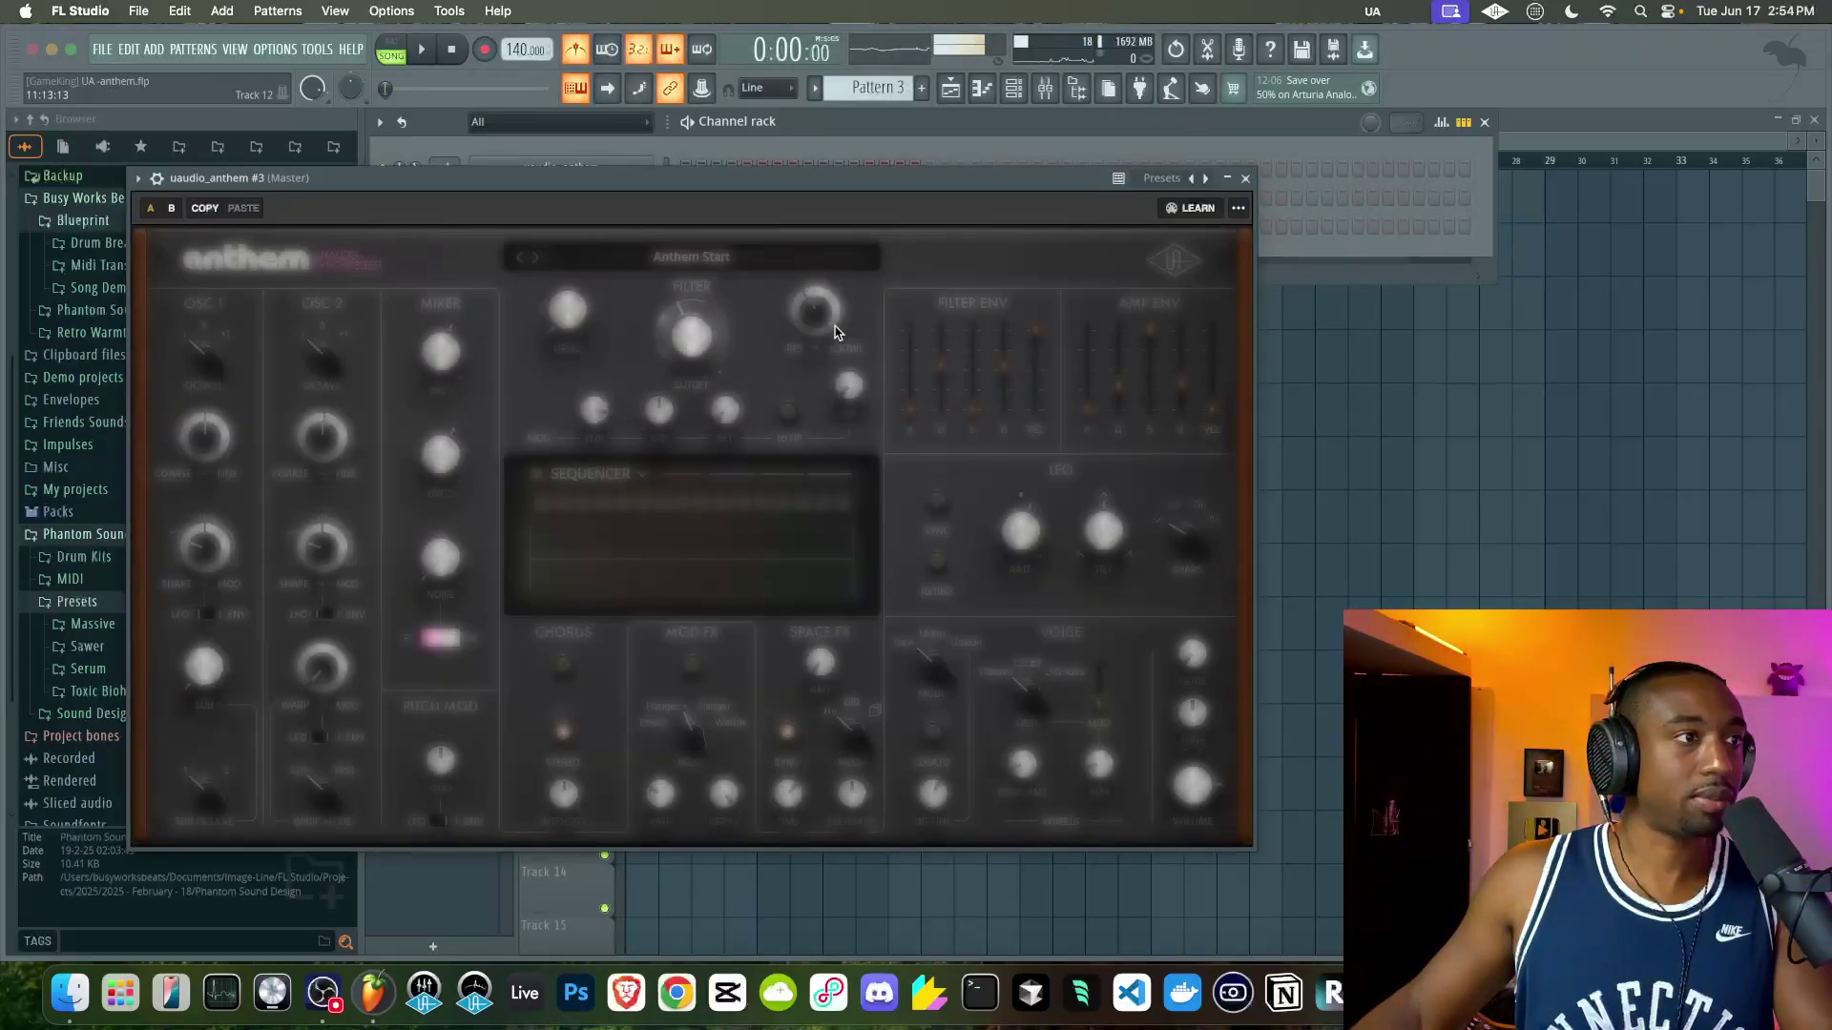
- Audition presets on uaudio_anthem #3 over the song playback, load Axolotl and close the plugin
{"action": "left_click", "coordinate": [536, 258]}
{"action": "left_click", "coordinate": [536, 257]}
{"action": "left_click", "coordinate": [537, 257]}
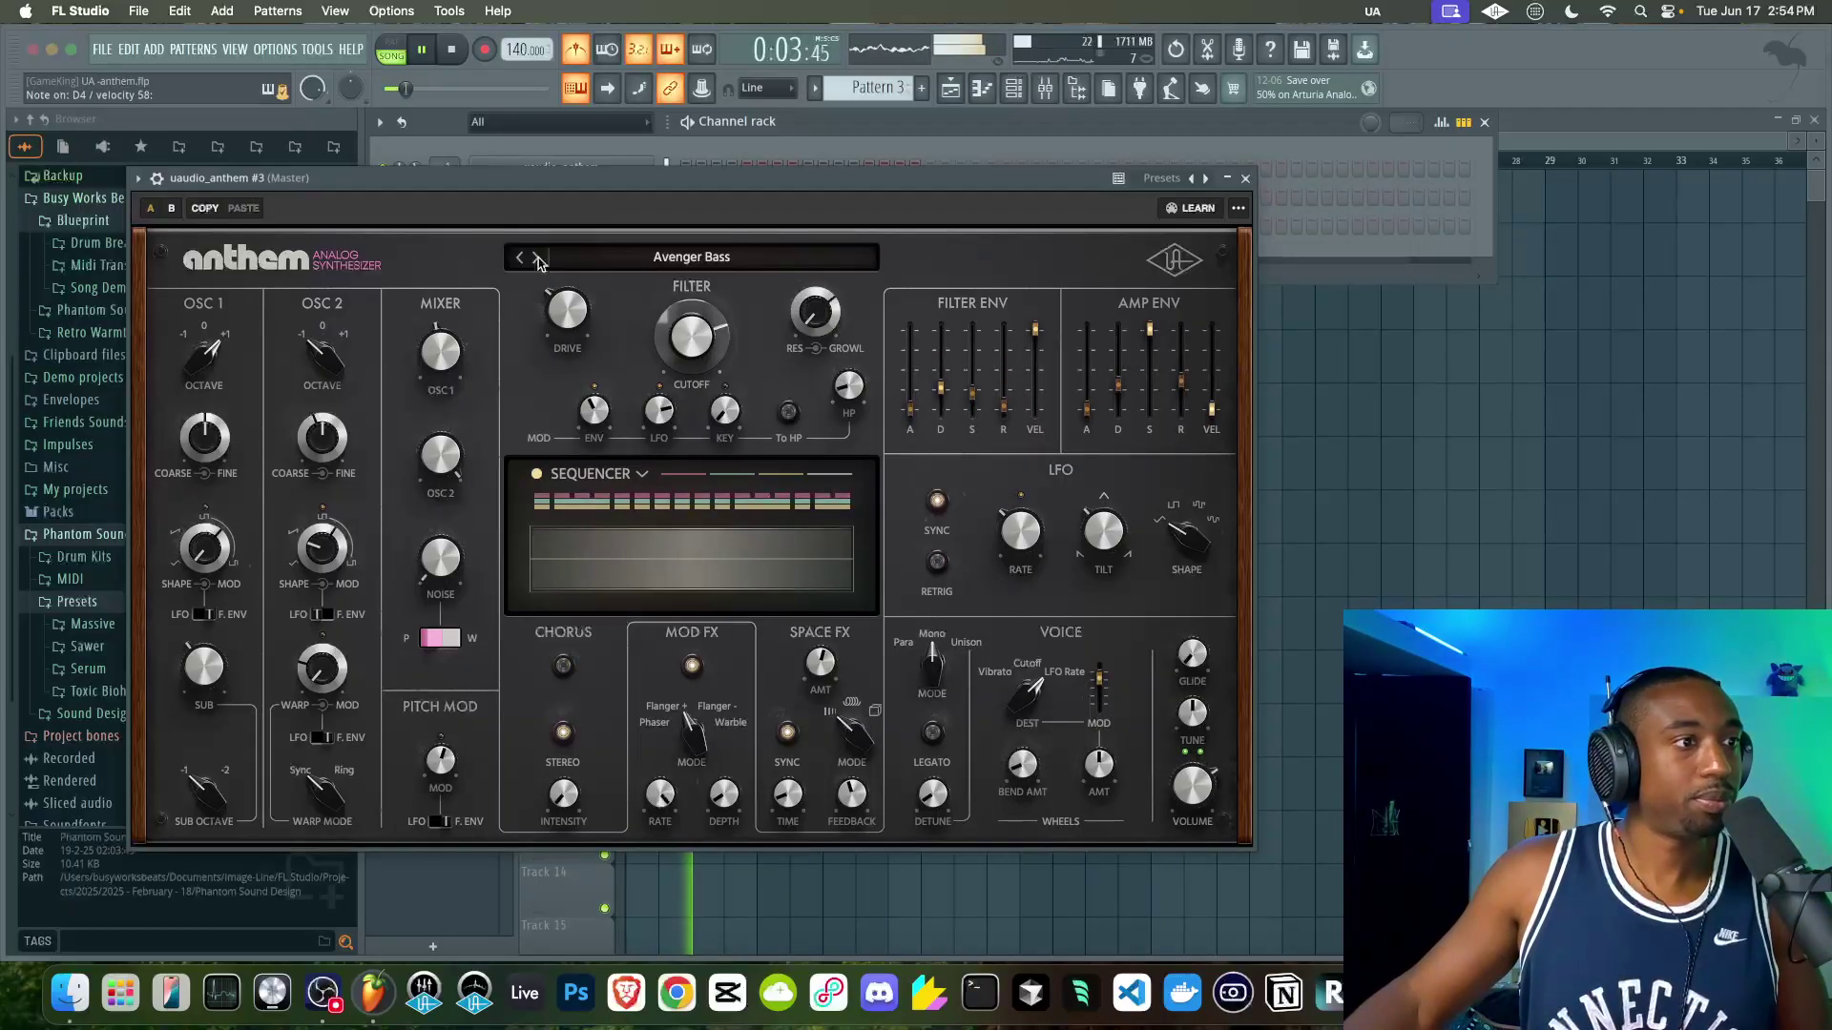
{"action": "key", "text": "space"}
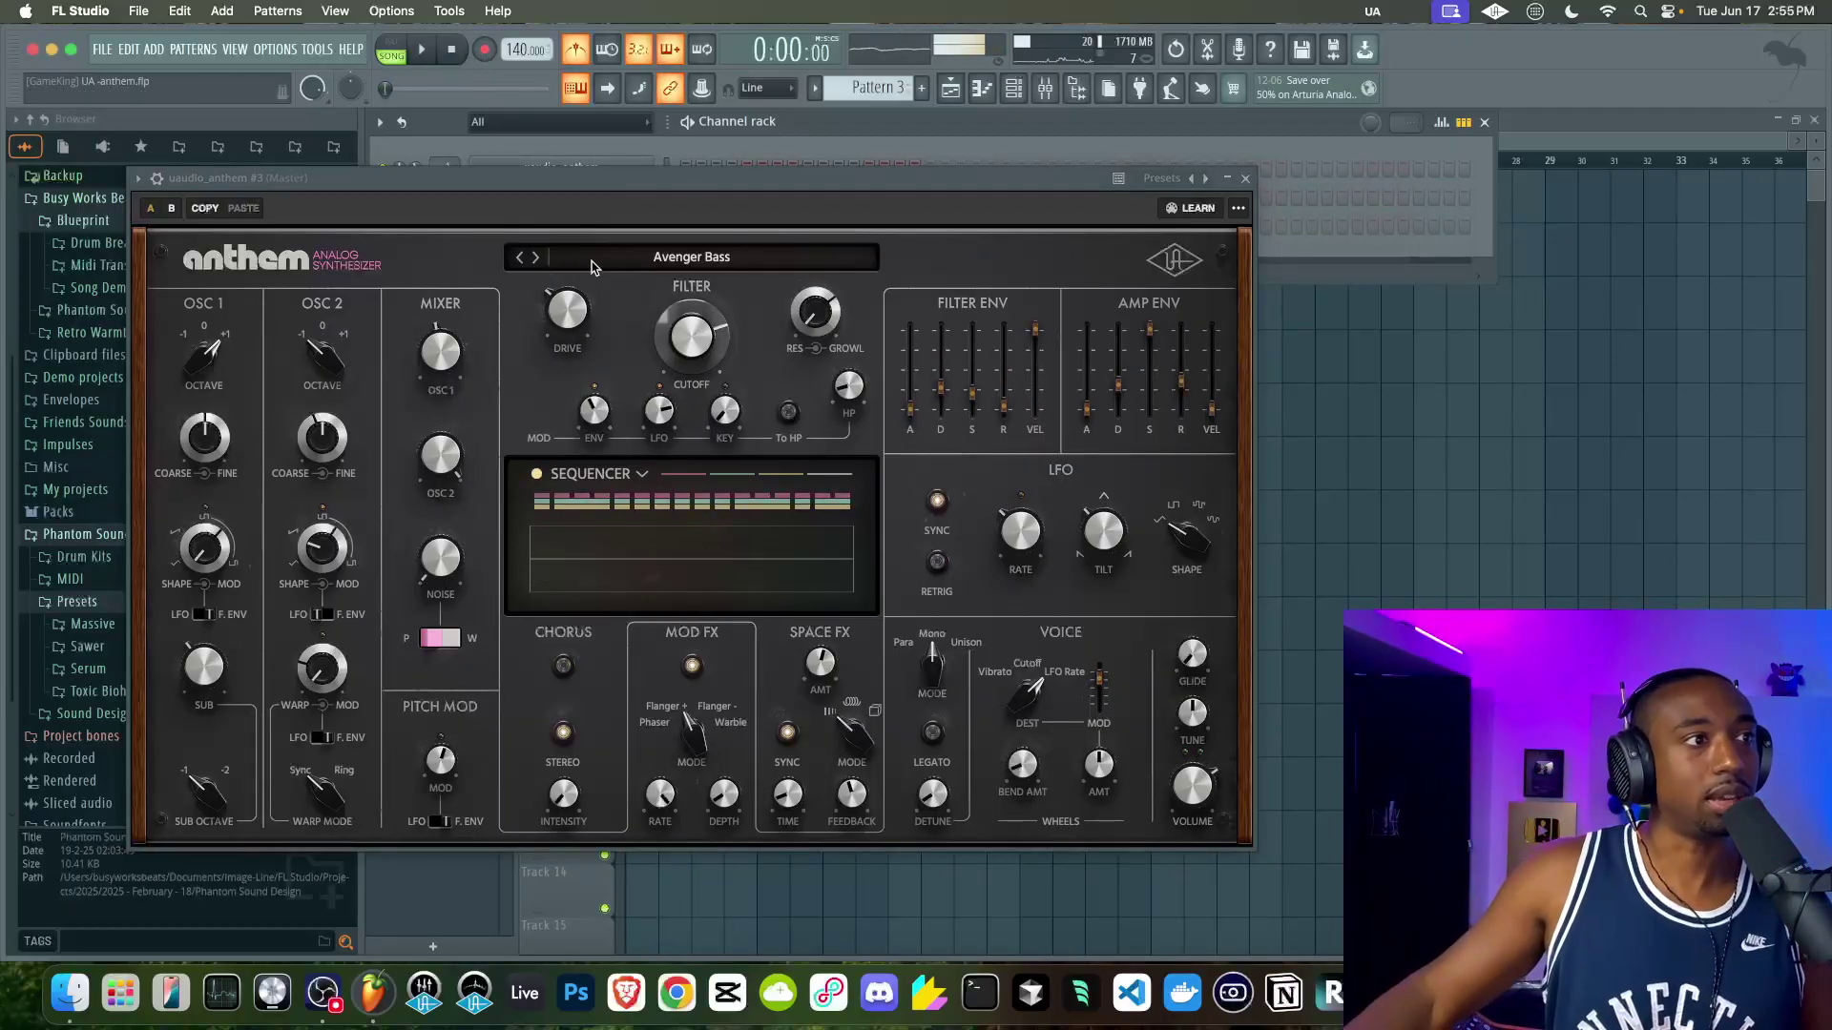
{"action": "left_click", "coordinate": [425, 47]}
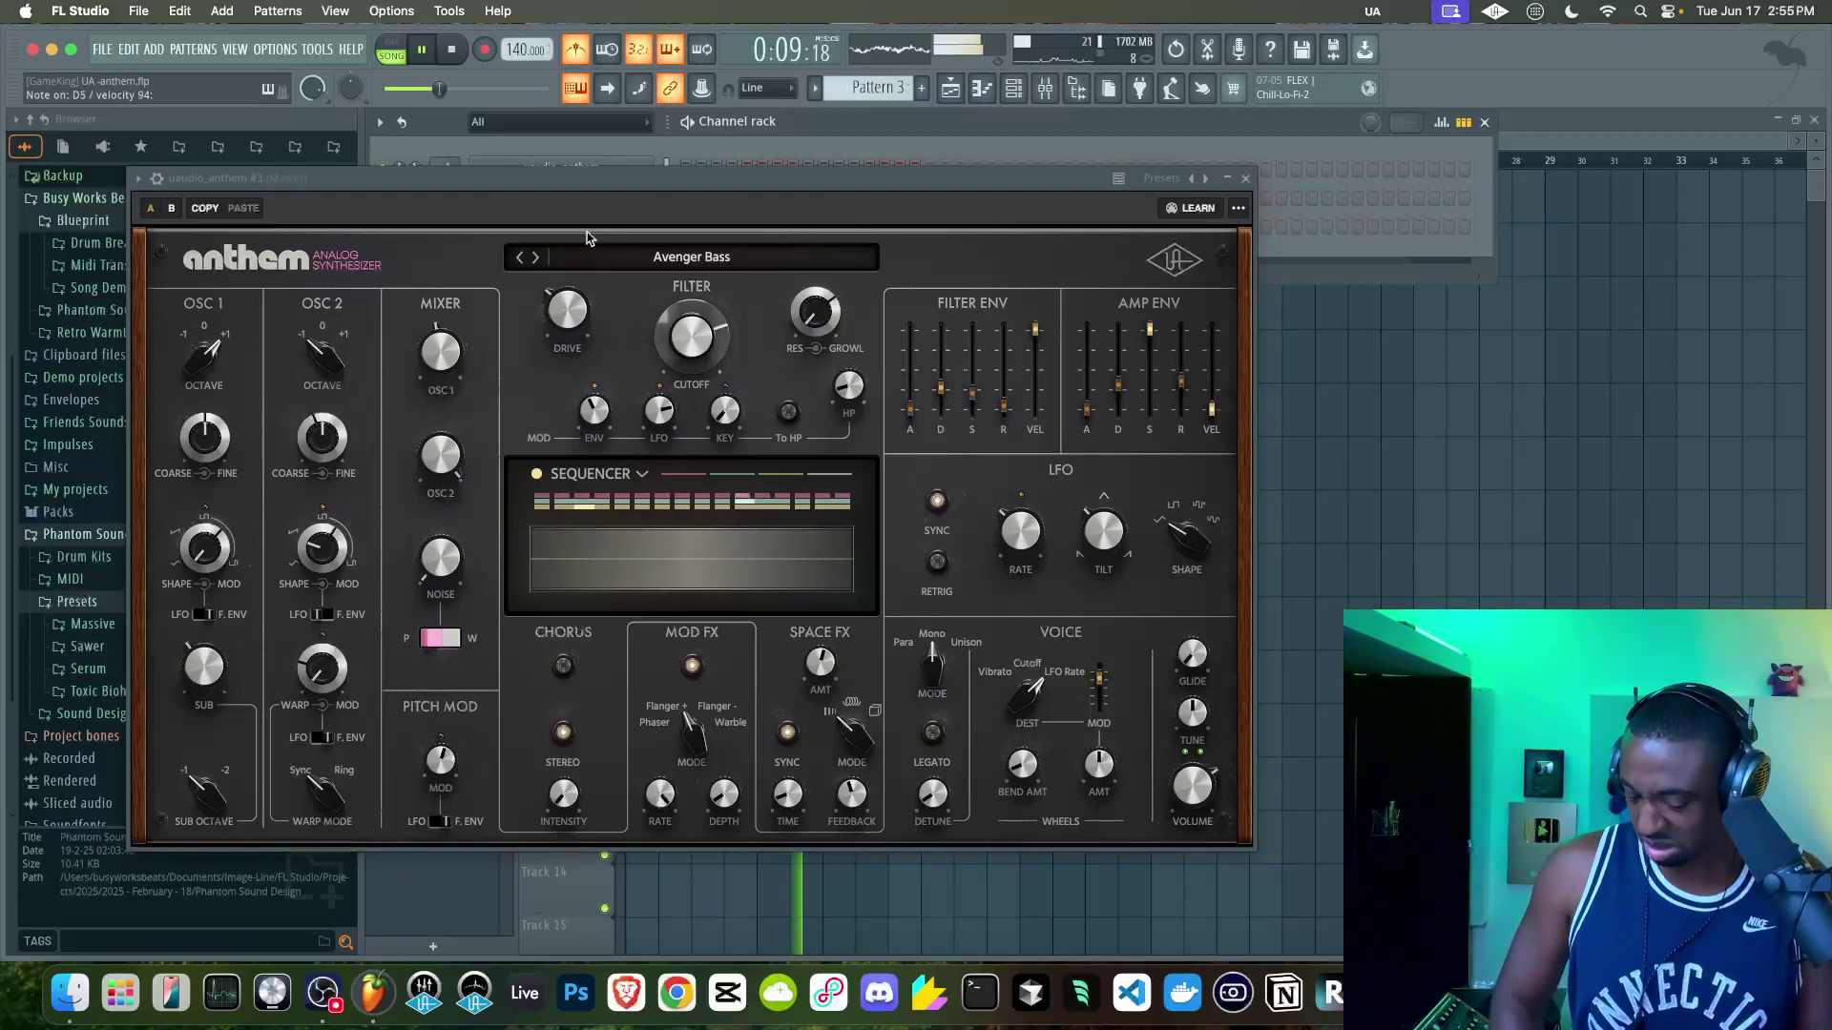
{"action": "left_click", "coordinate": [535, 262]}
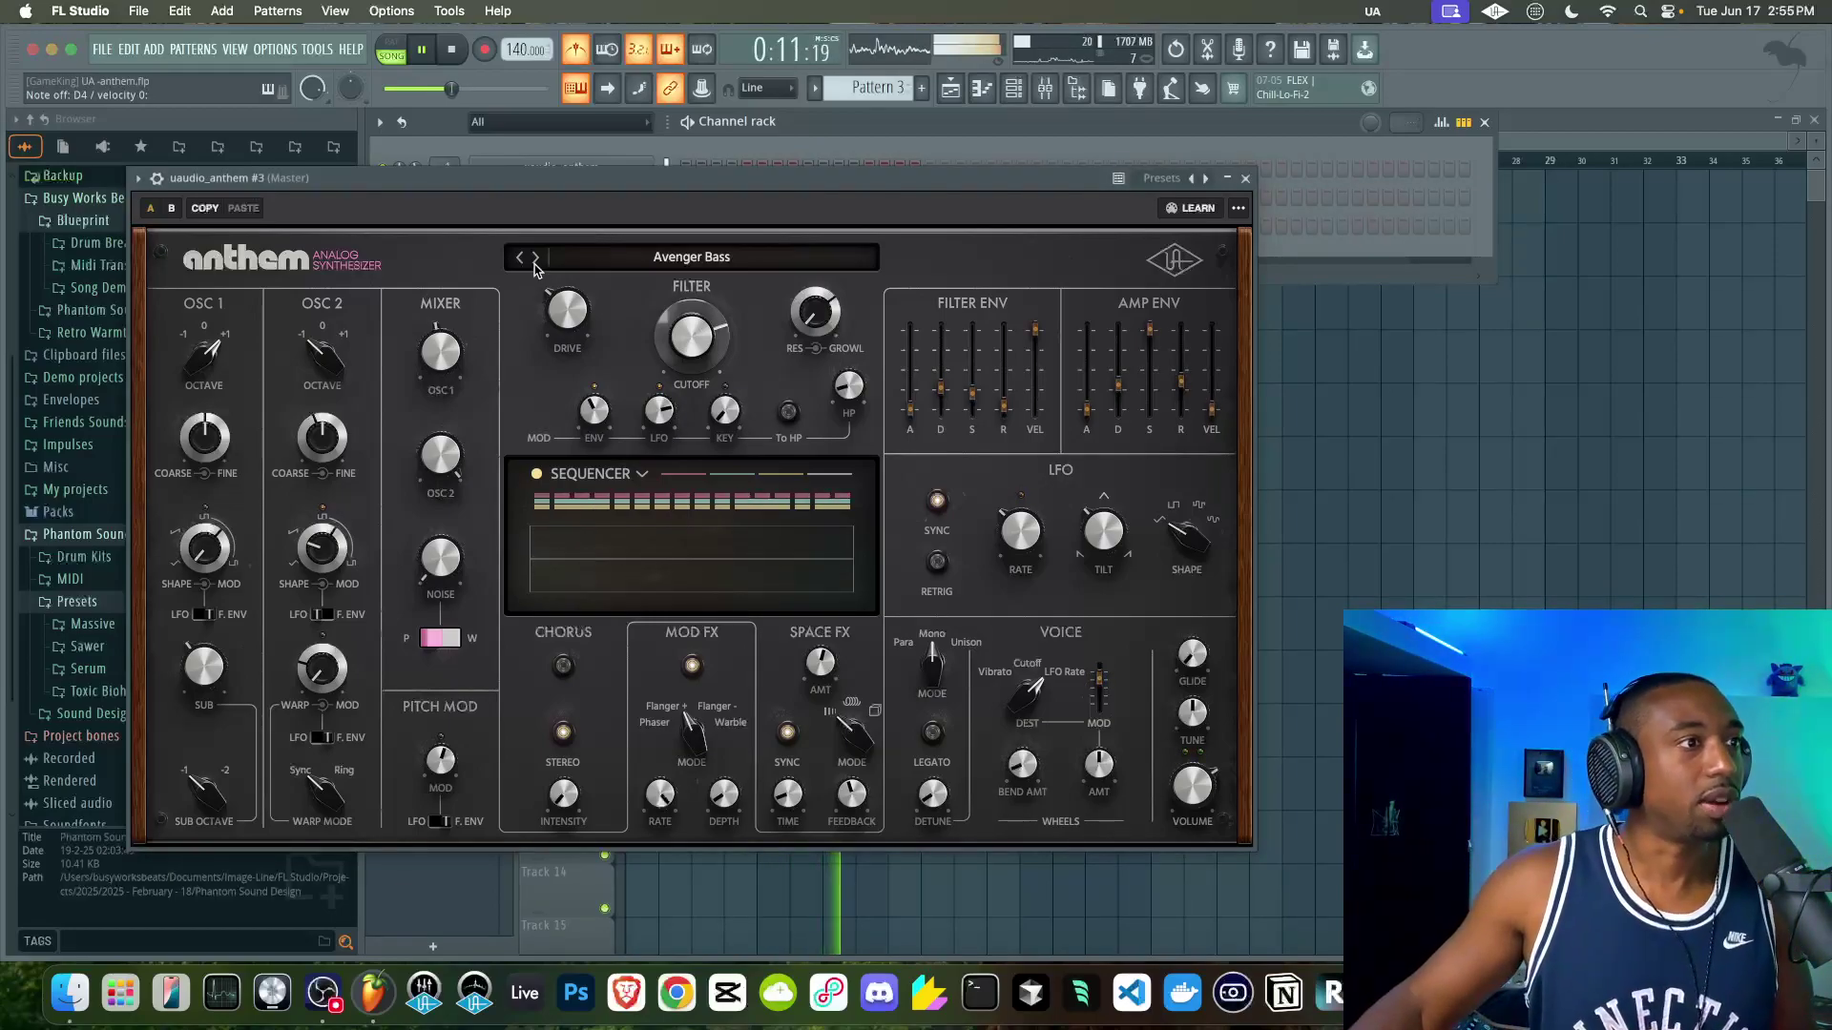
{"action": "left_click", "coordinate": [535, 260]}
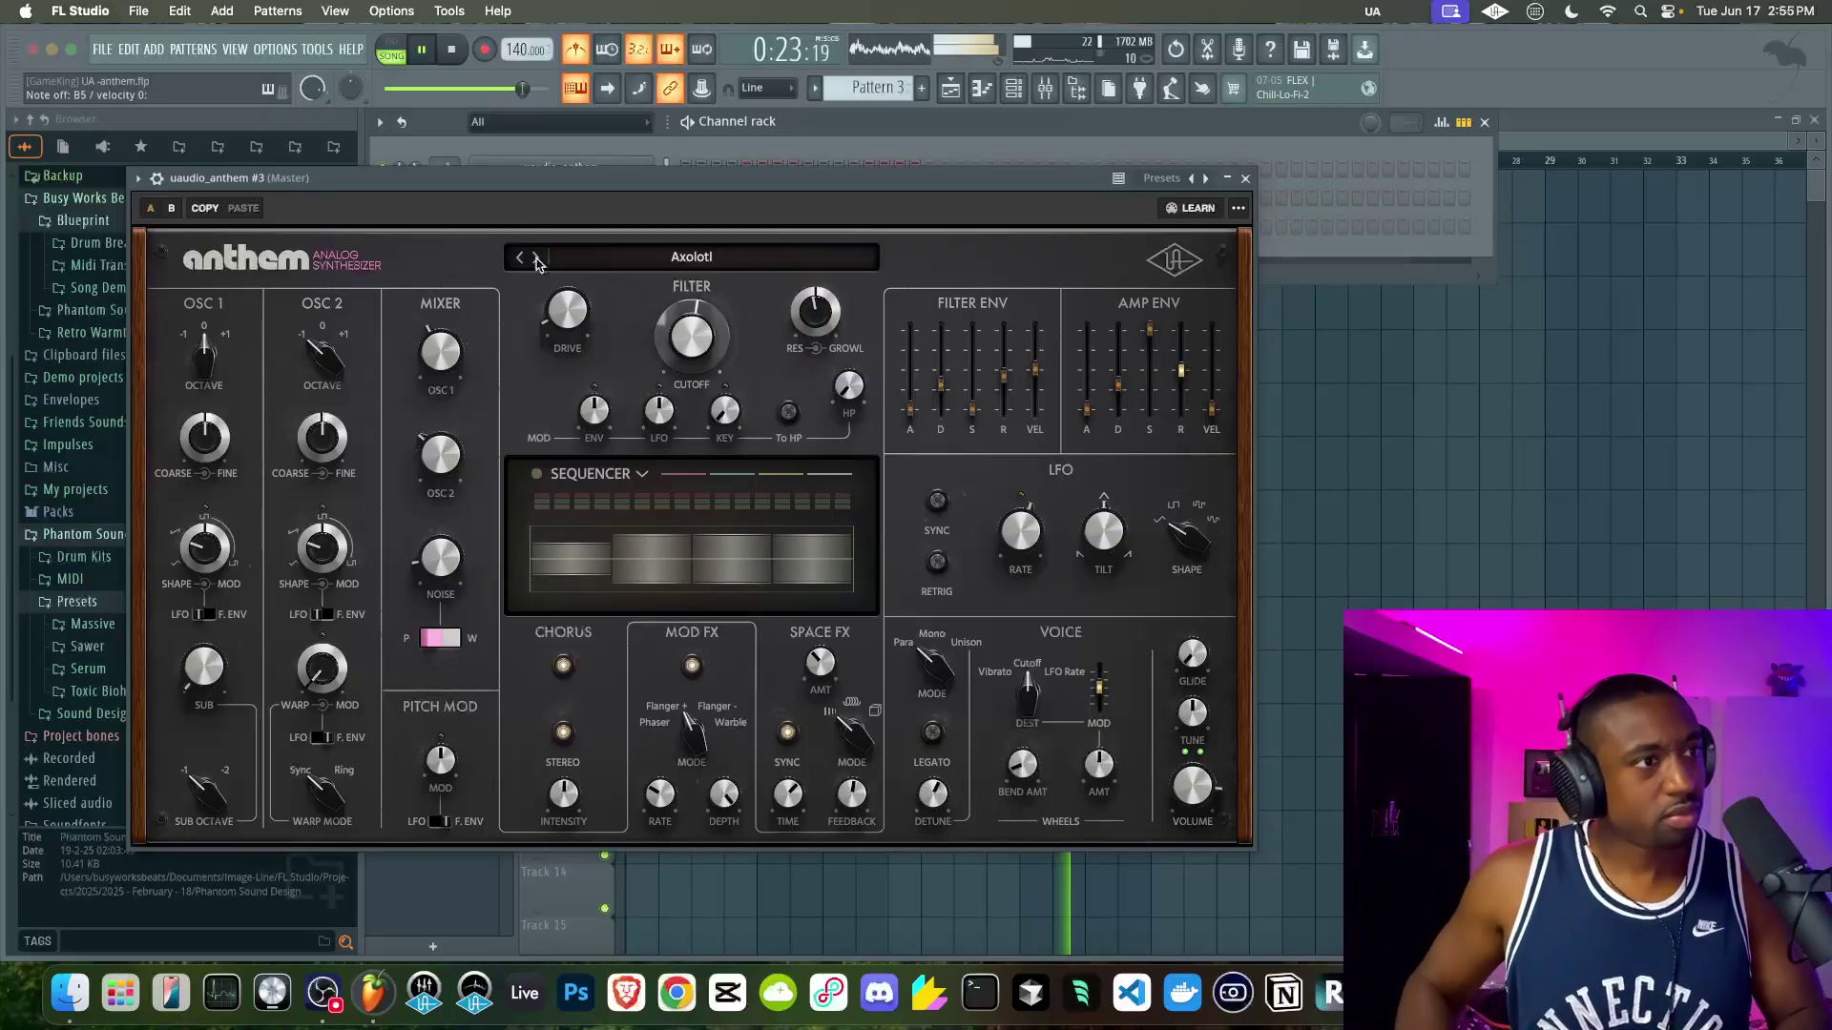
{"action": "left_click", "coordinate": [1245, 177]}
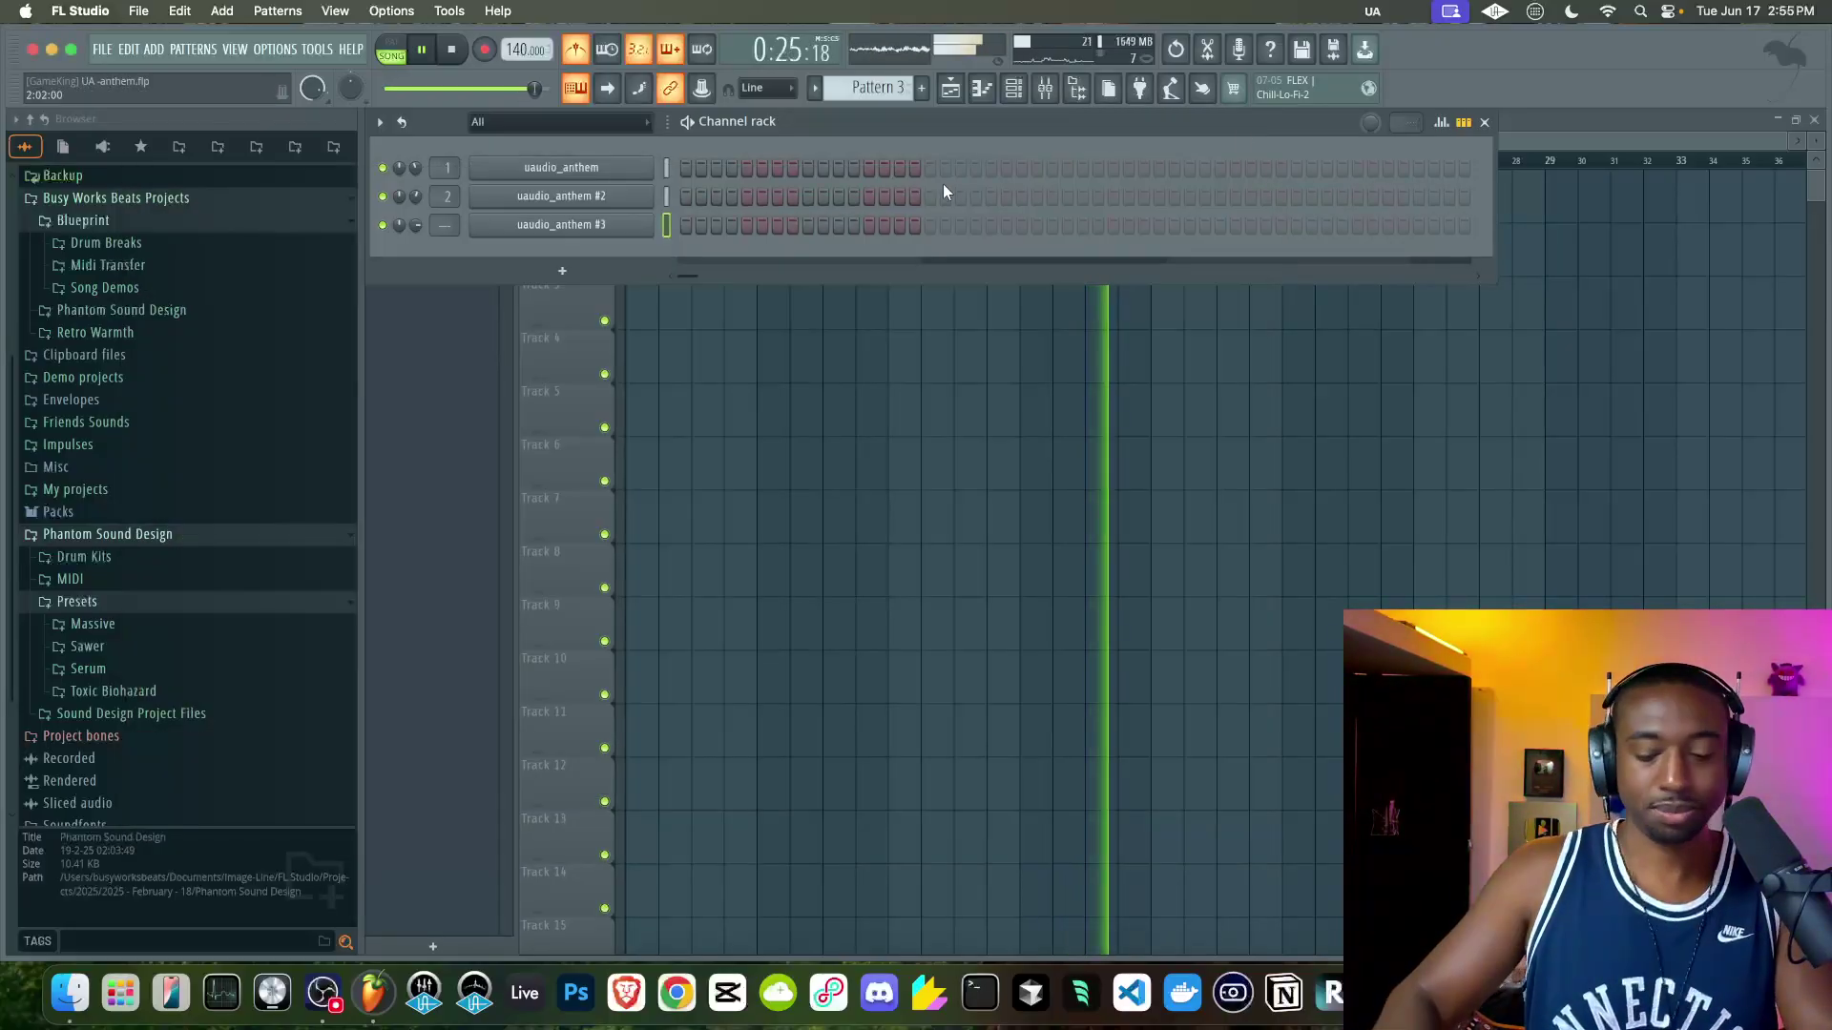
- Route uaudio_anthem #3 to mixer track 3 and record a chord part into Pattern 3 across bars 1 to 16
{"action": "key", "text": "F9"}
{"action": "key", "text": "space"}
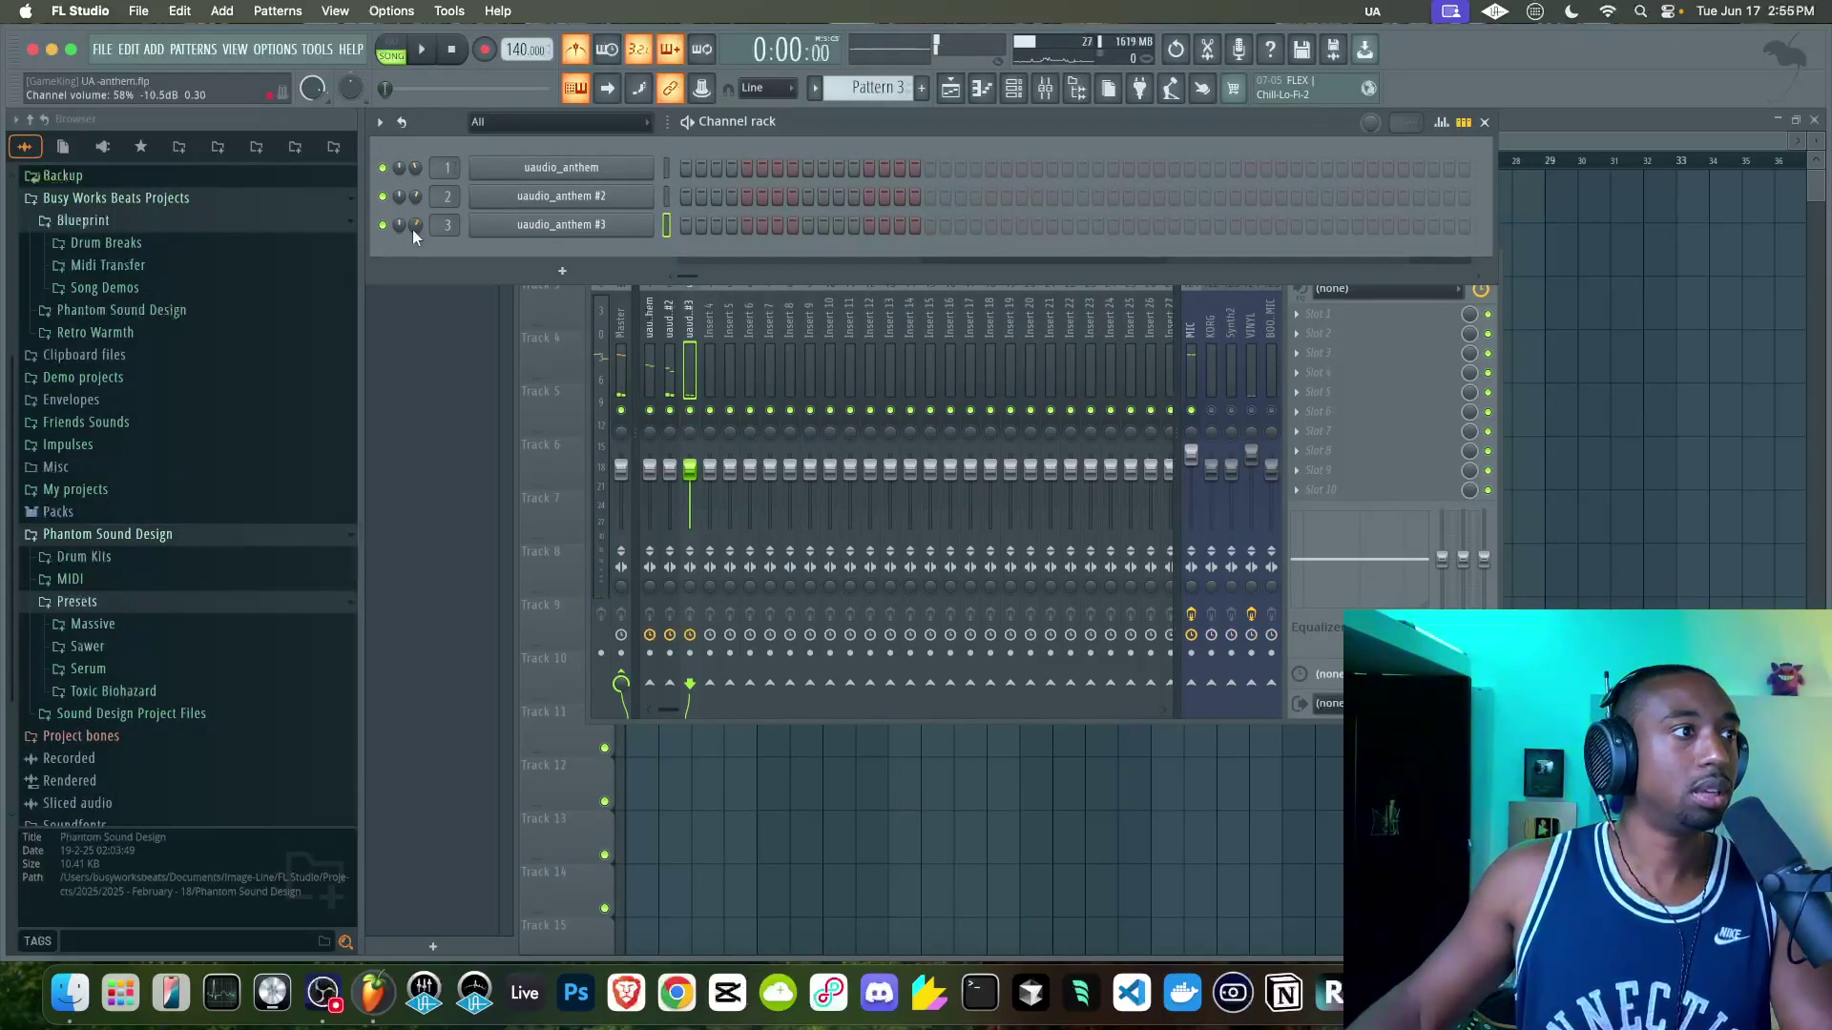
{"action": "left_click", "coordinate": [485, 50]}
{"action": "right_click", "coordinate": [837, 803]}
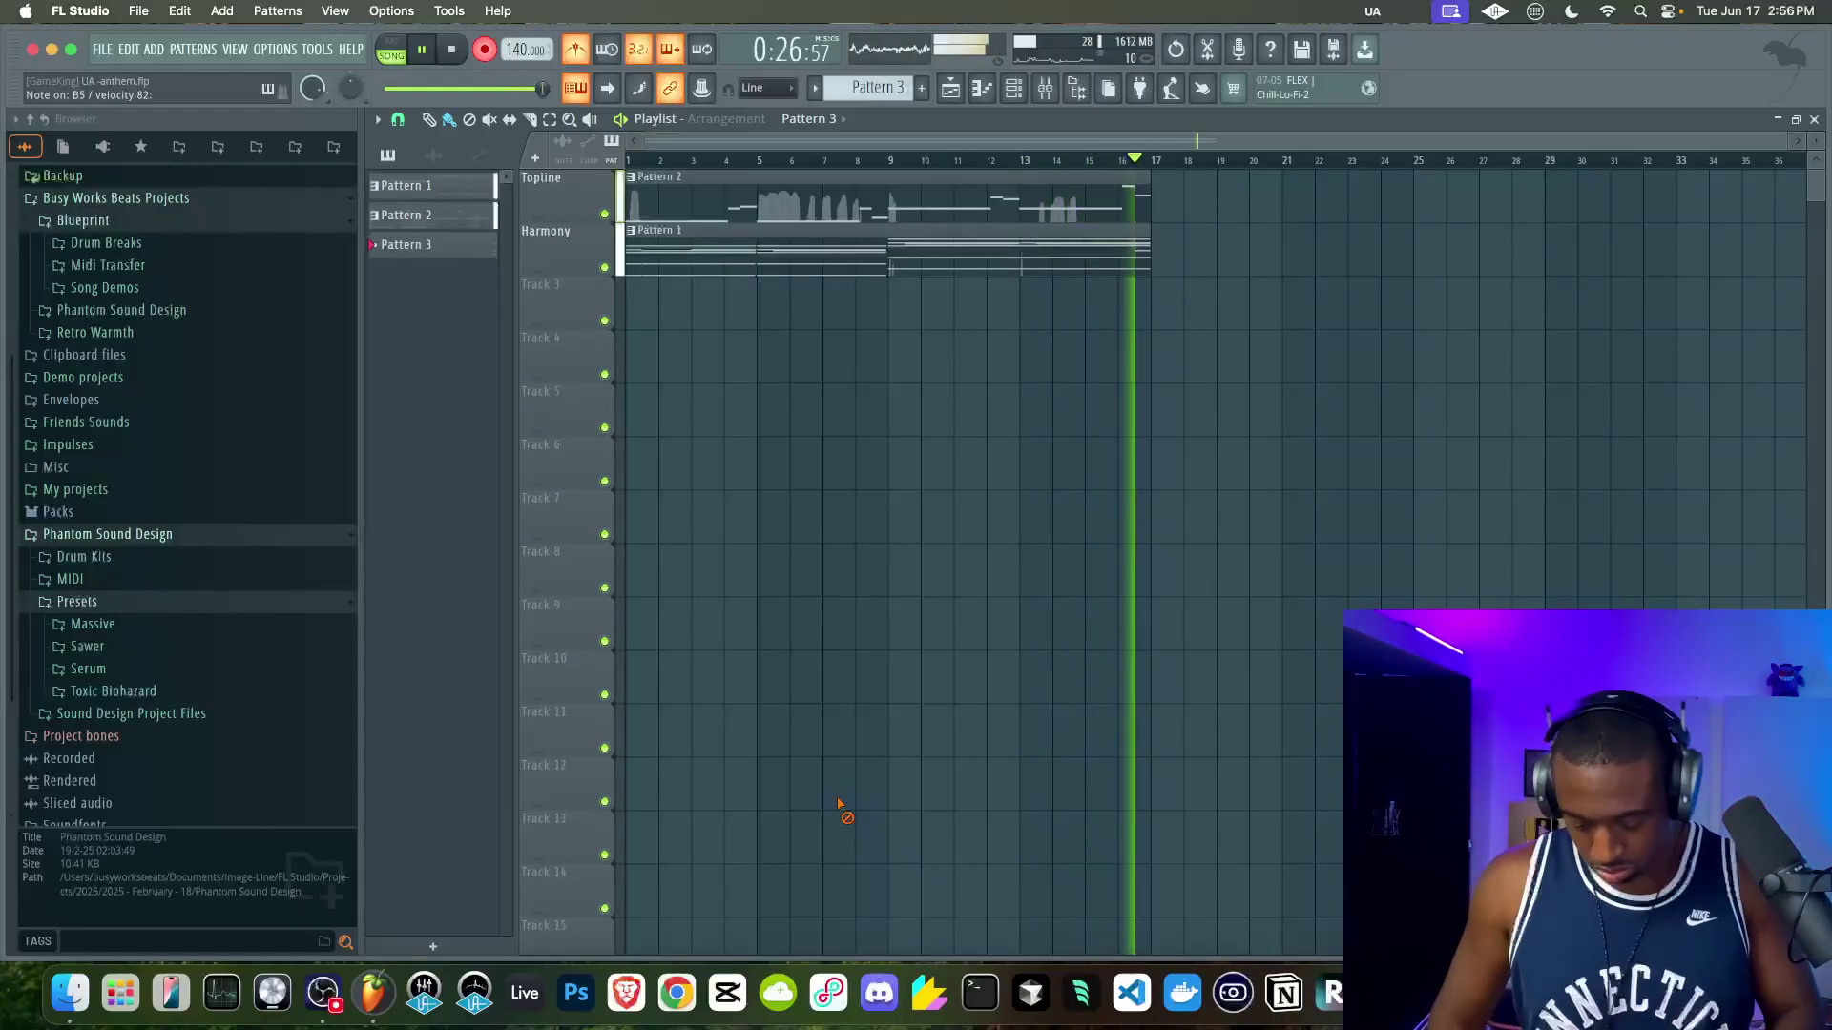
{"action": "key", "text": "space"}
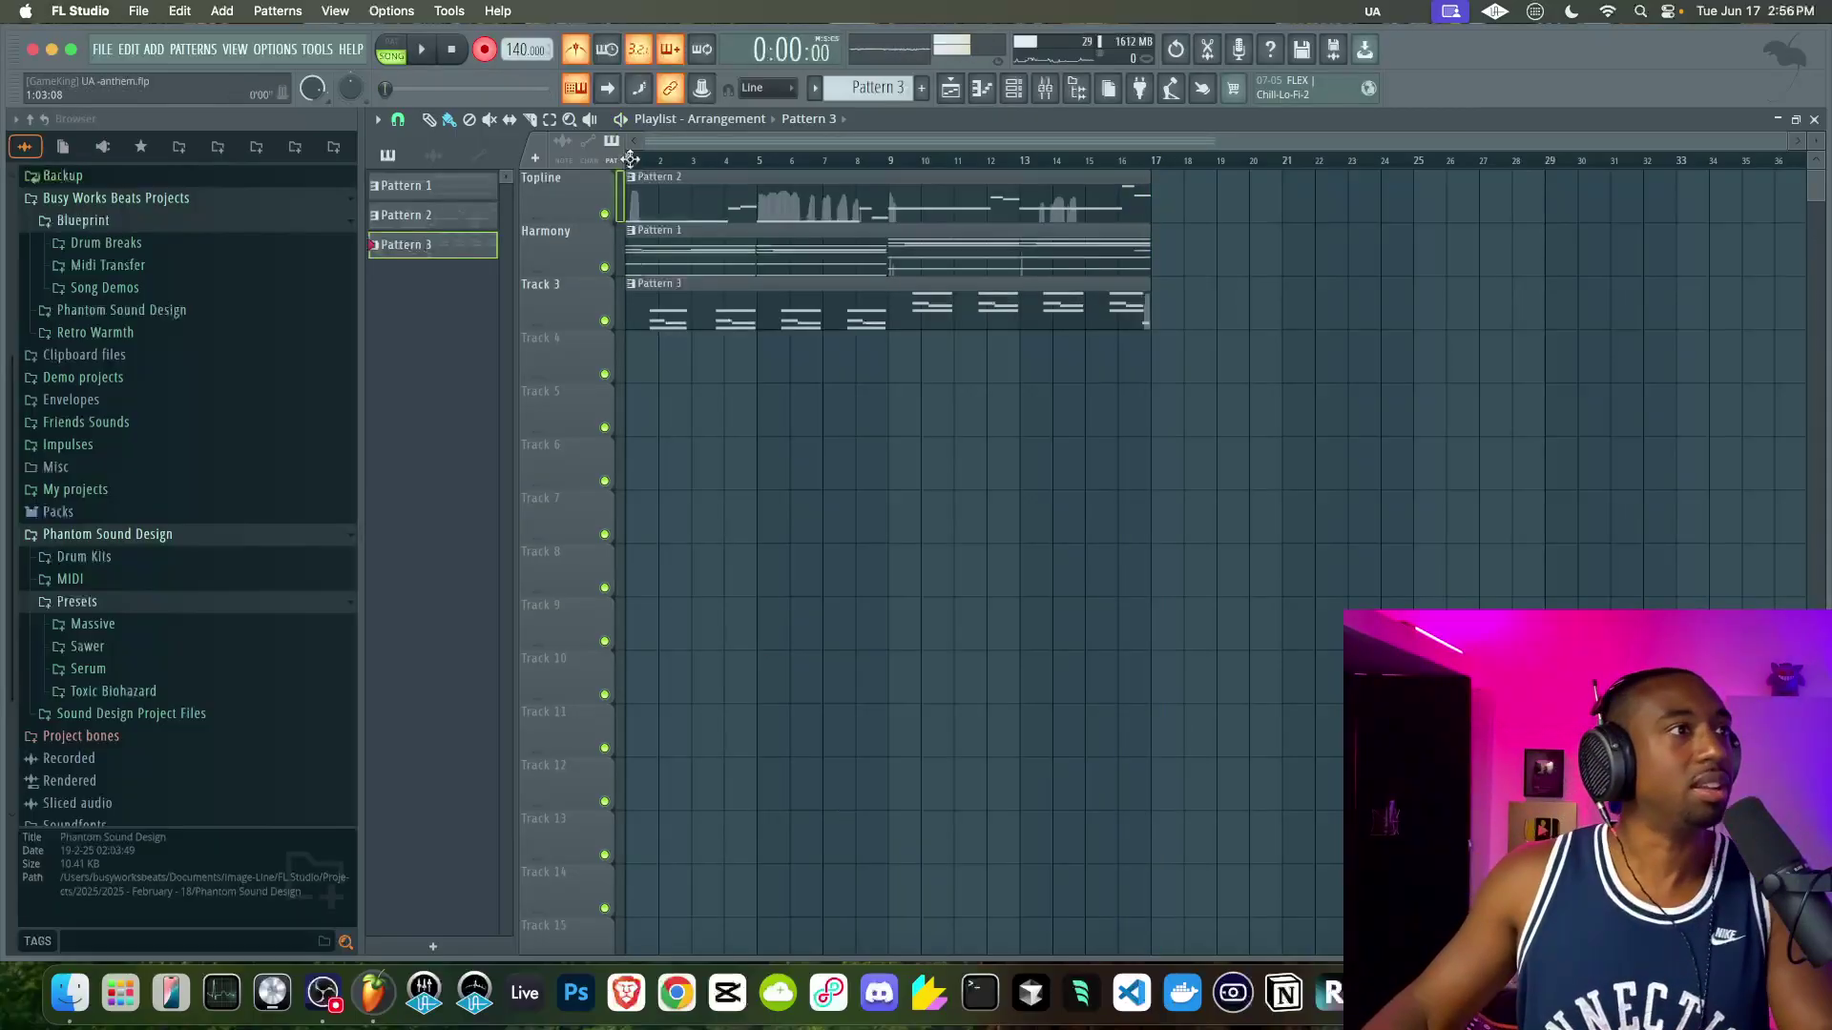
- Switch to Pattern 4 and add a fourth uaudio_anthem instrument to the channel rack
{"action": "left_click", "coordinate": [1017, 94]}
{"action": "scroll", "coordinate": [859, 87], "scroll_direction": "up", "scroll_amount": 1}
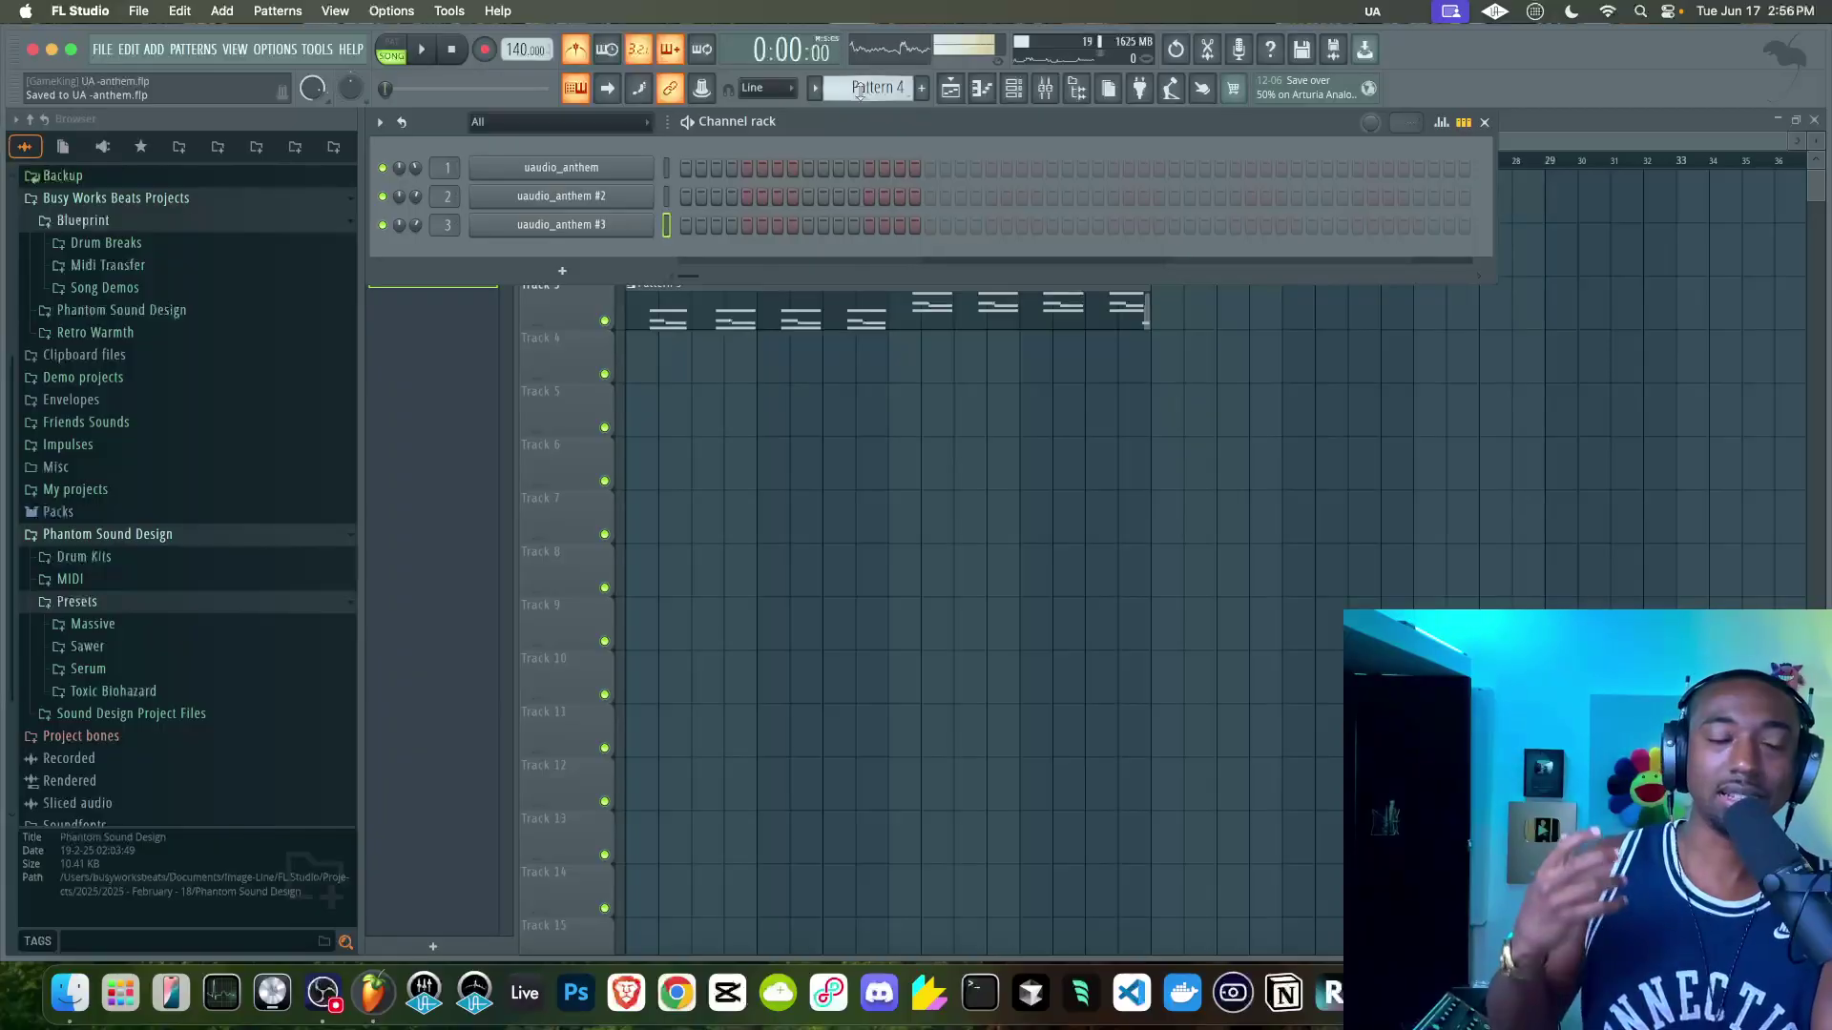
{"action": "left_click", "coordinate": [561, 272]}
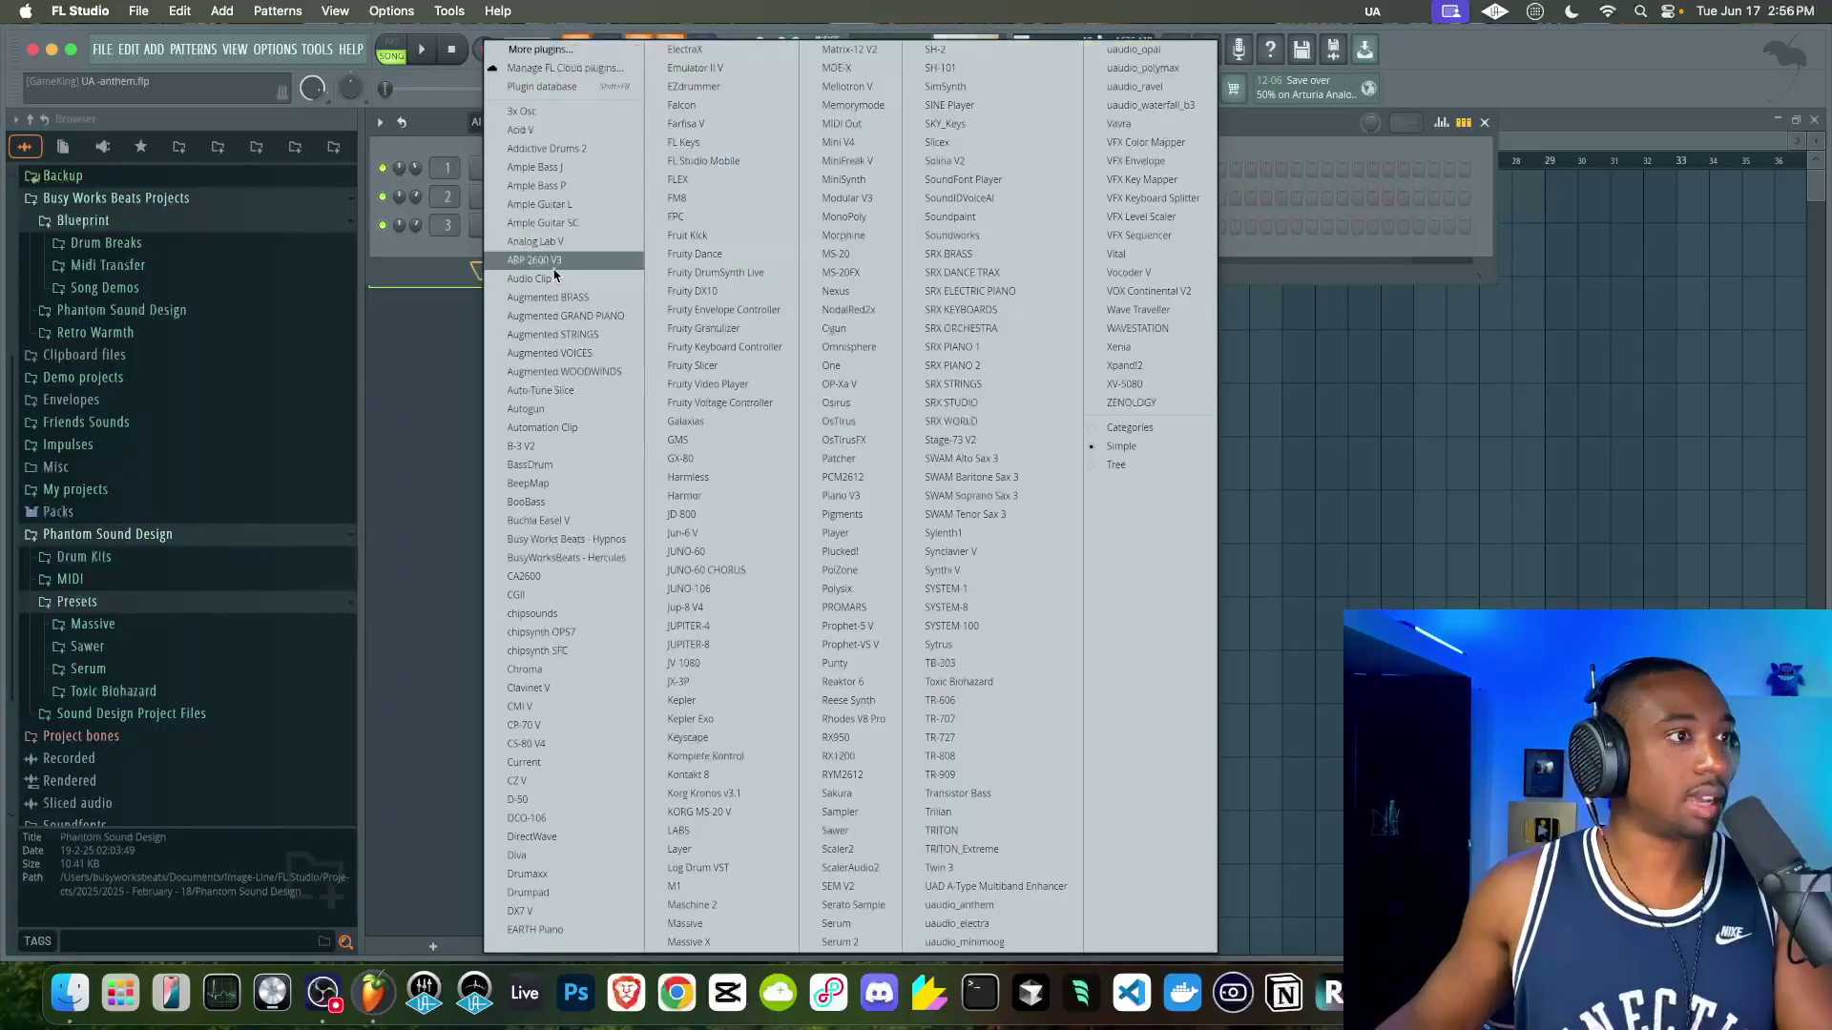
{"action": "left_click", "coordinate": [995, 905]}
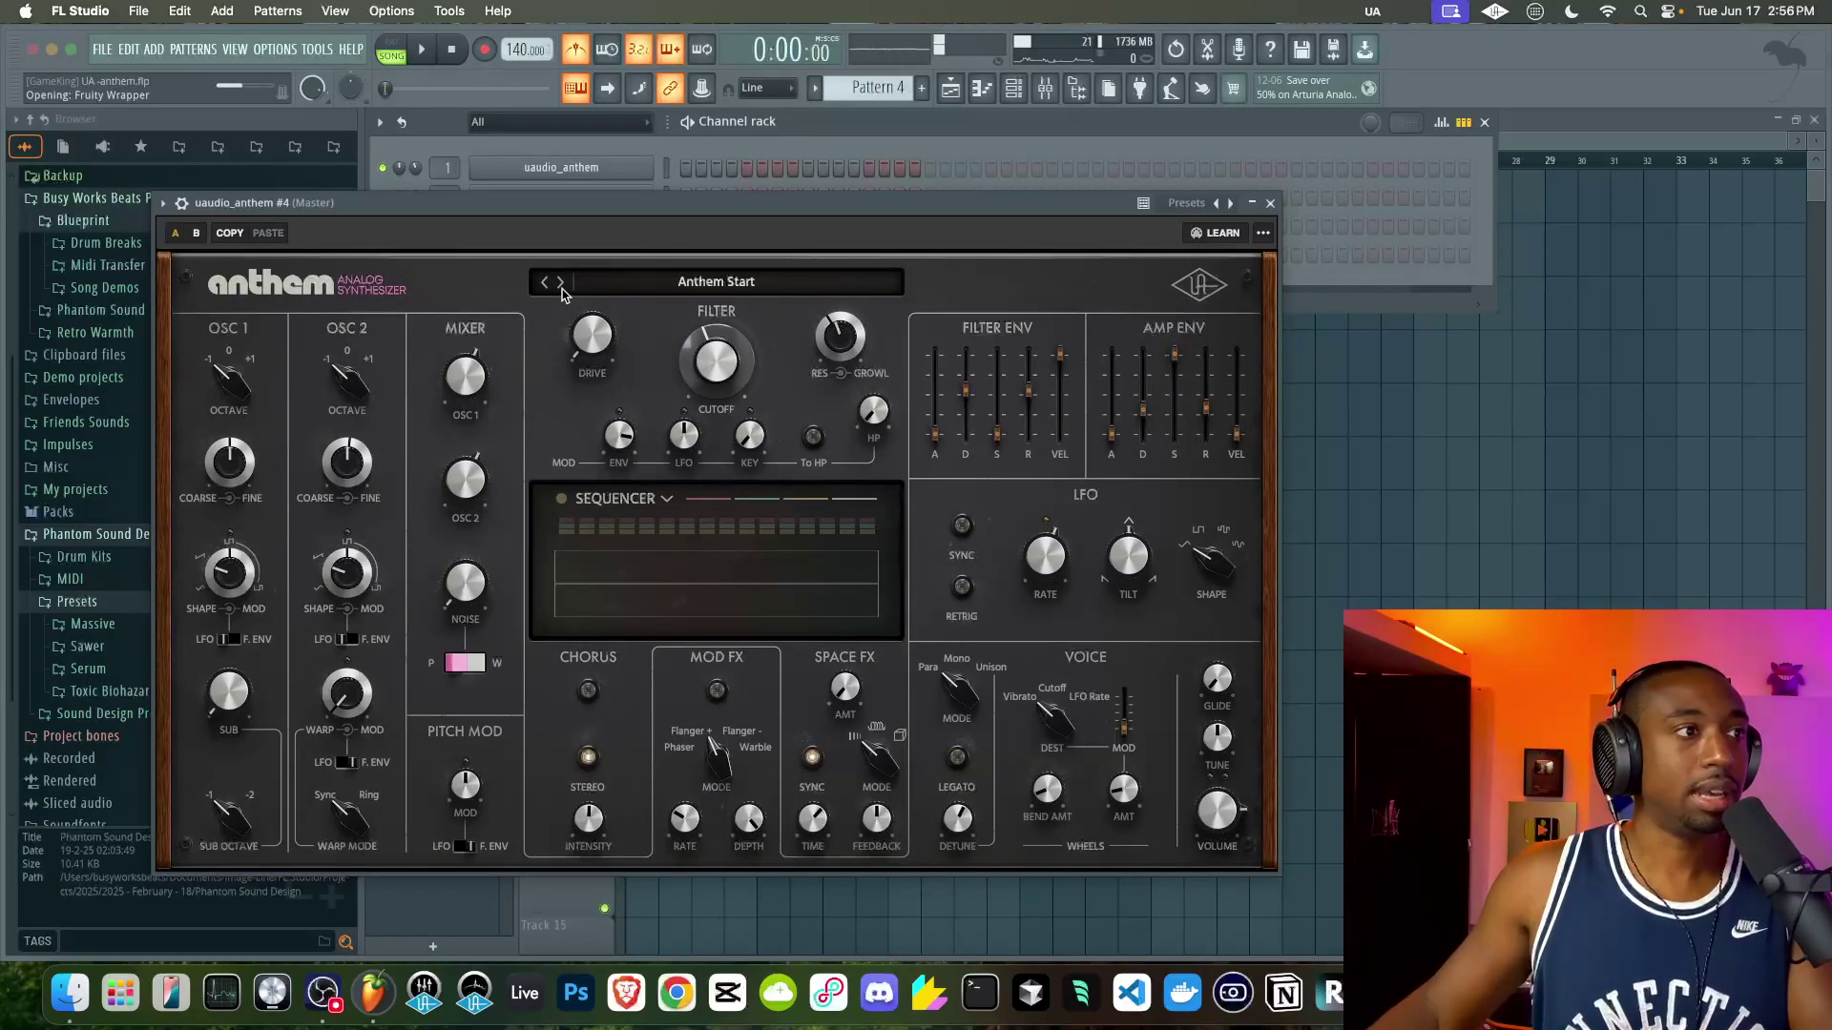
- Audition the presets on uaudio_anthem #4 from Are We Square through Bass Snarl, load Bass Snarl and close the plugin
{"action": "left_click", "coordinate": [561, 283]}
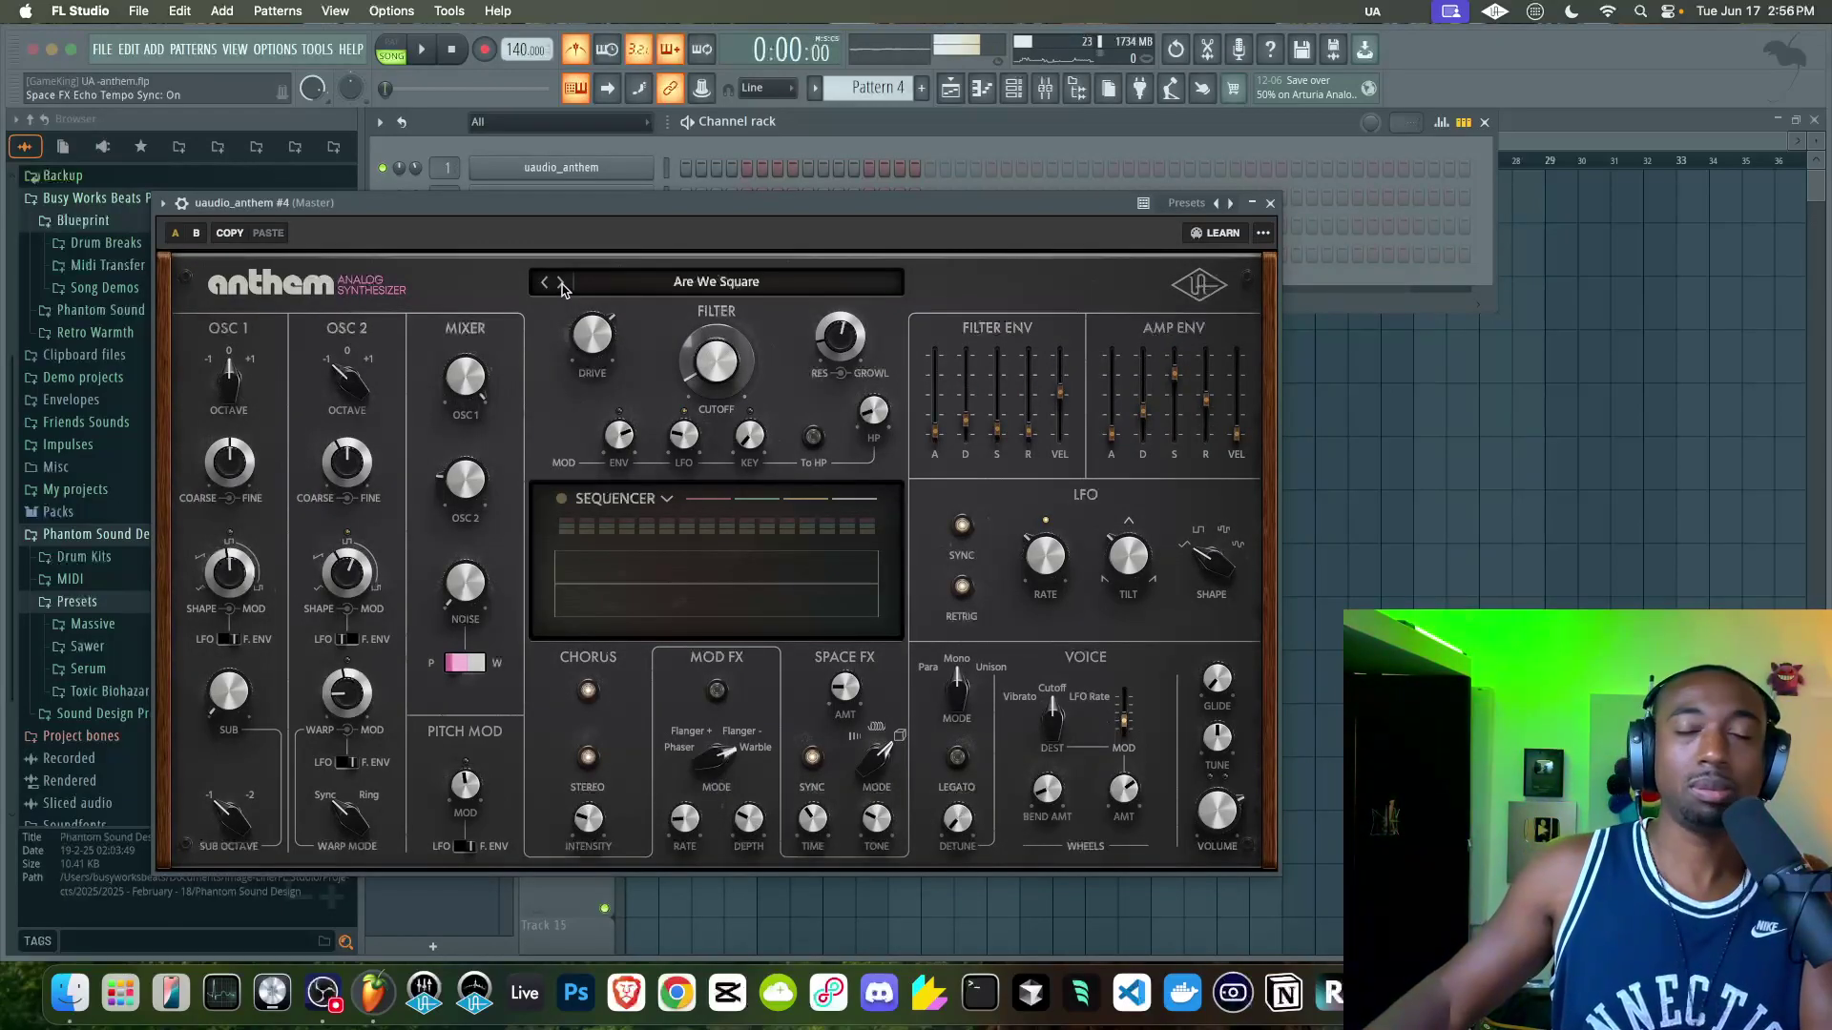
{"action": "left_click", "coordinate": [561, 284]}
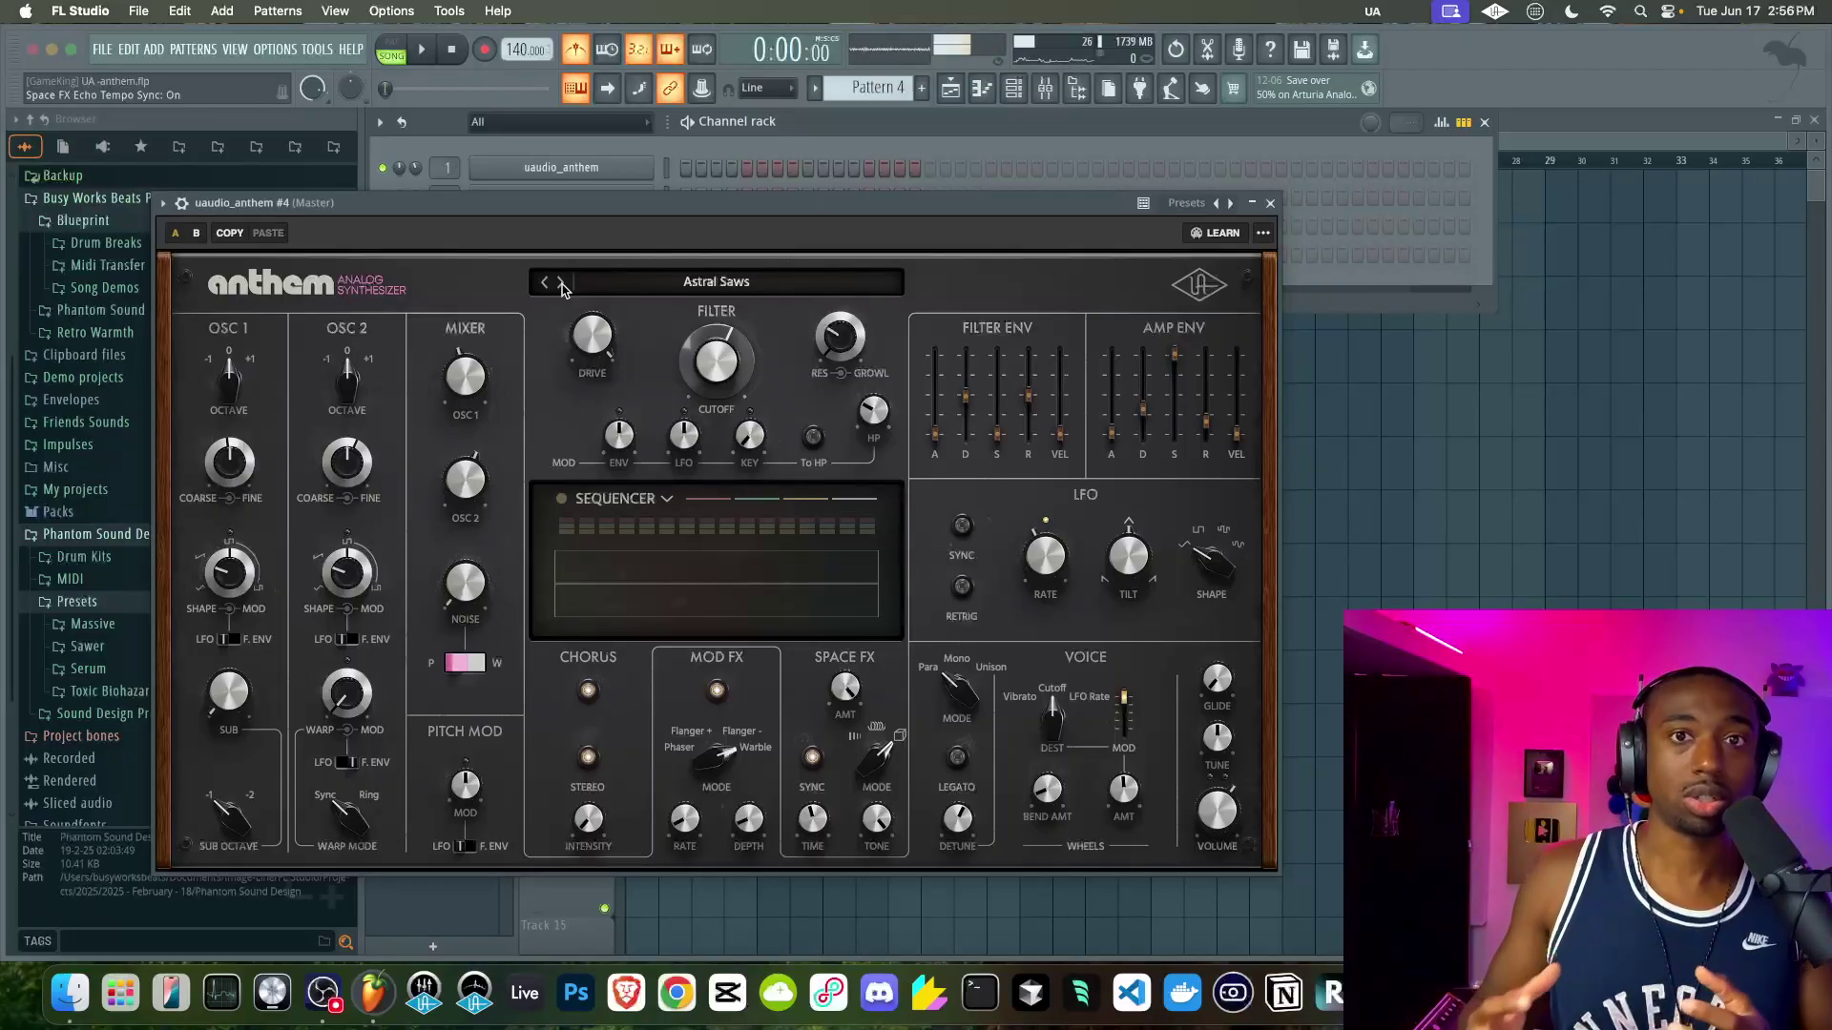
{"action": "left_click", "coordinate": [561, 284]}
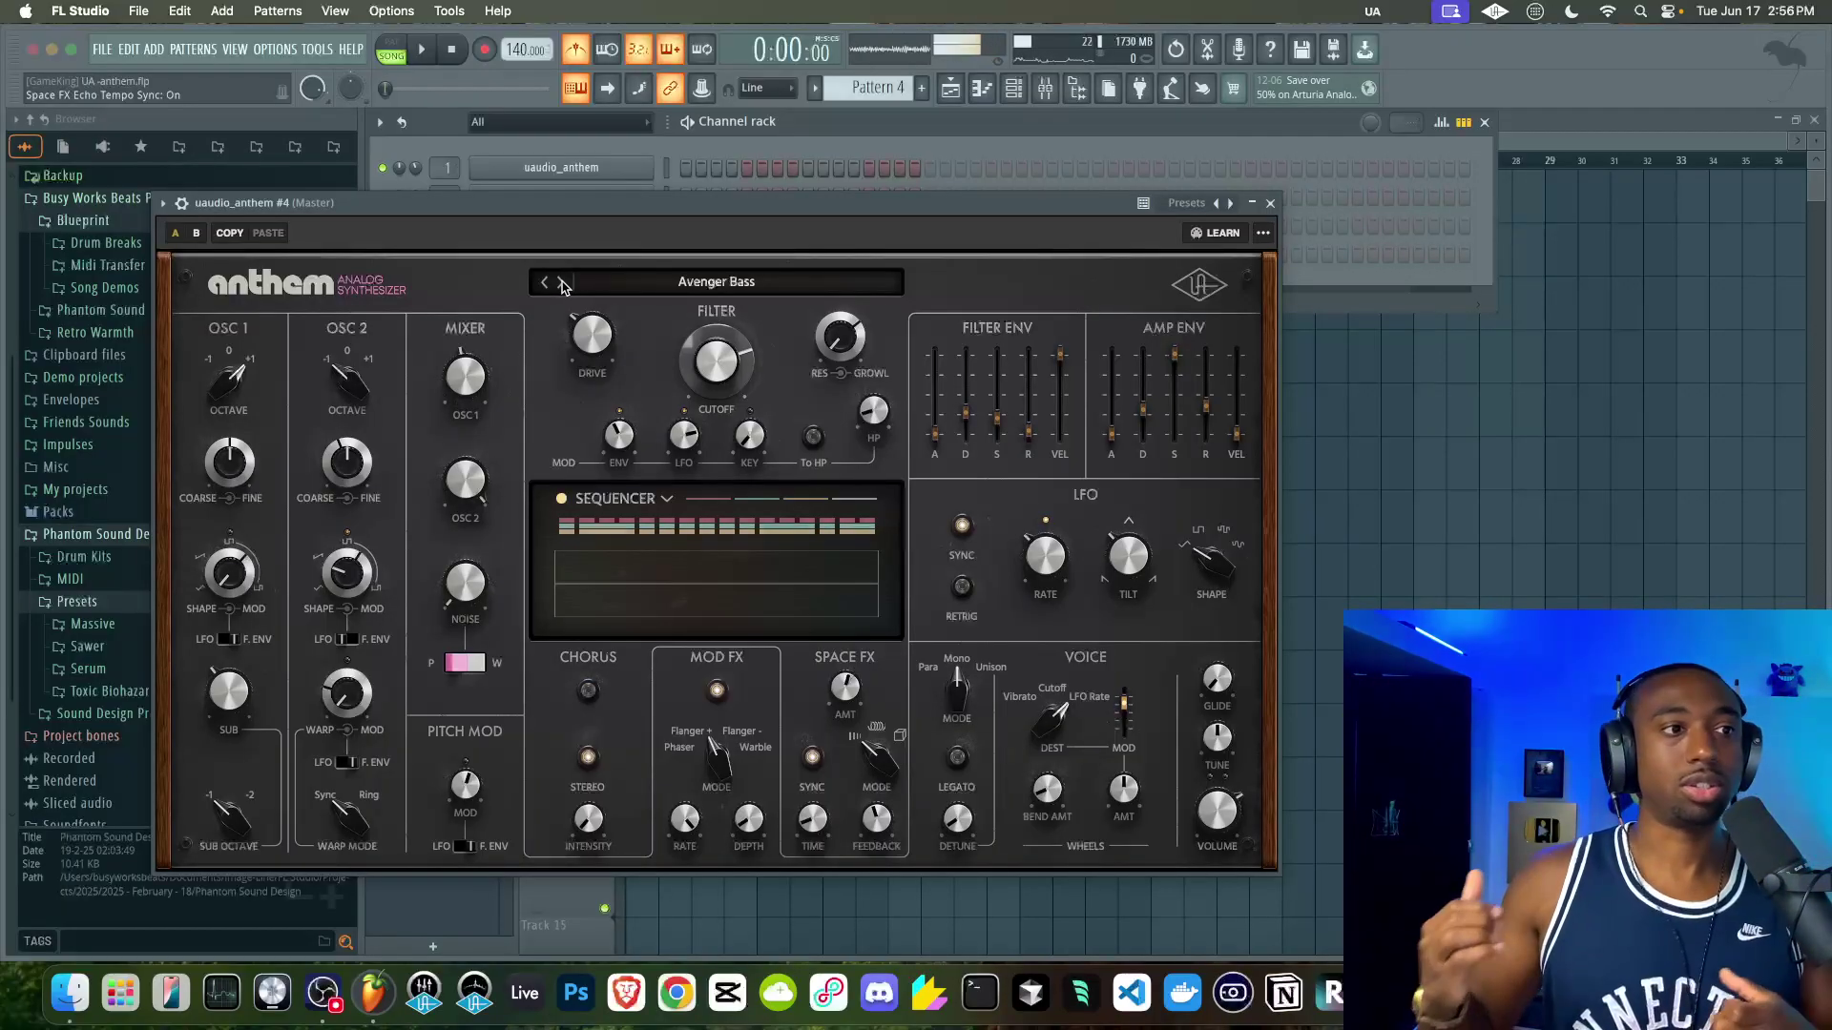
{"action": "left_click", "coordinate": [562, 283]}
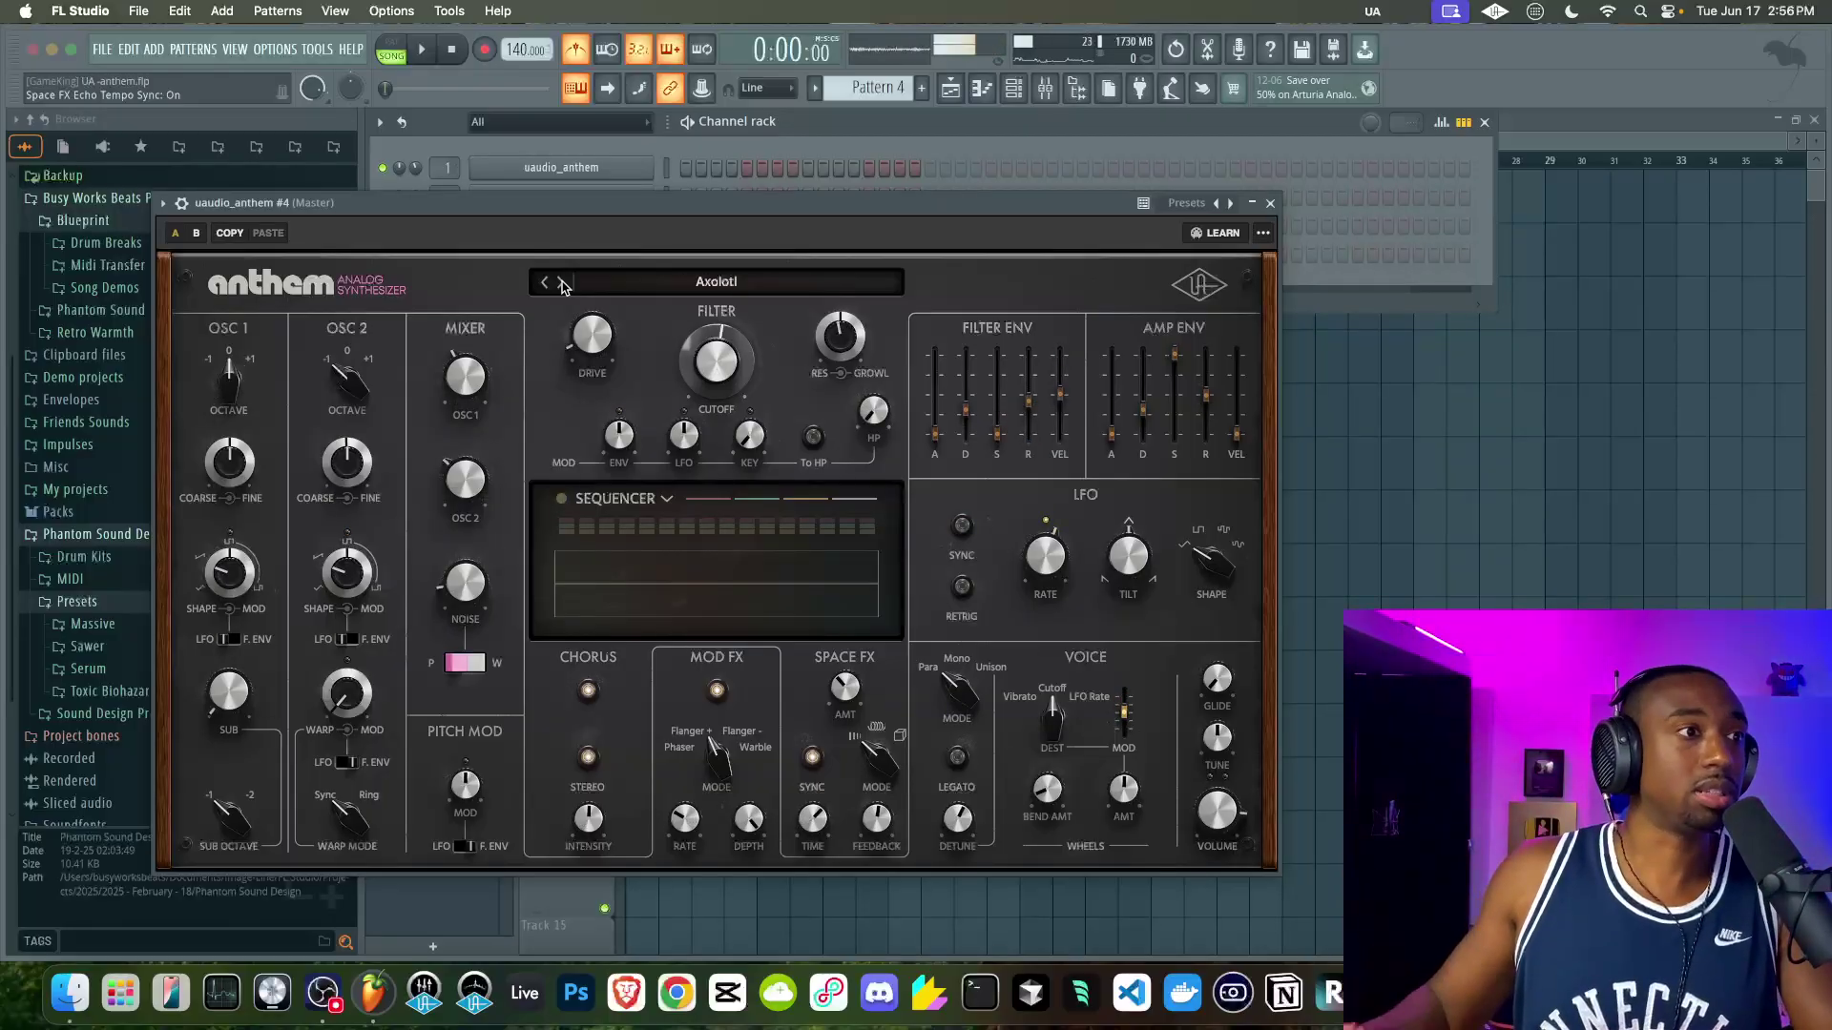
{"action": "left_click", "coordinate": [562, 283]}
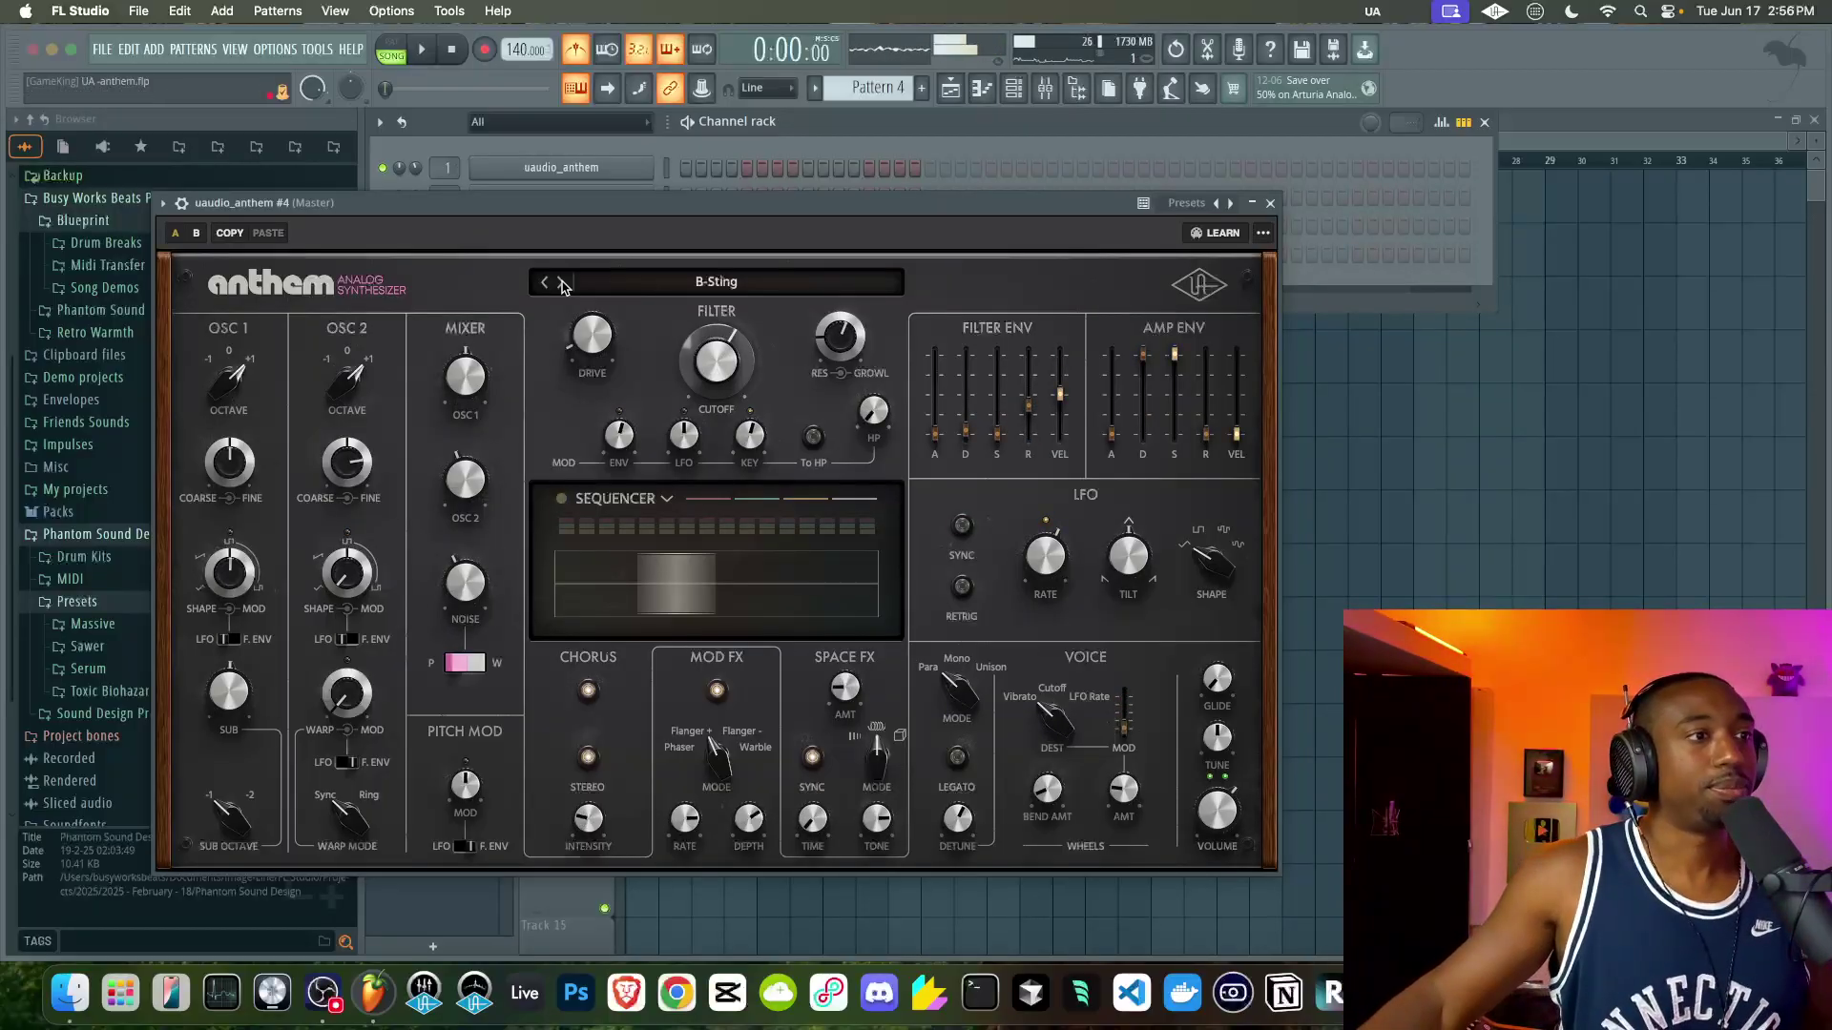
{"action": "left_click", "coordinate": [562, 283]}
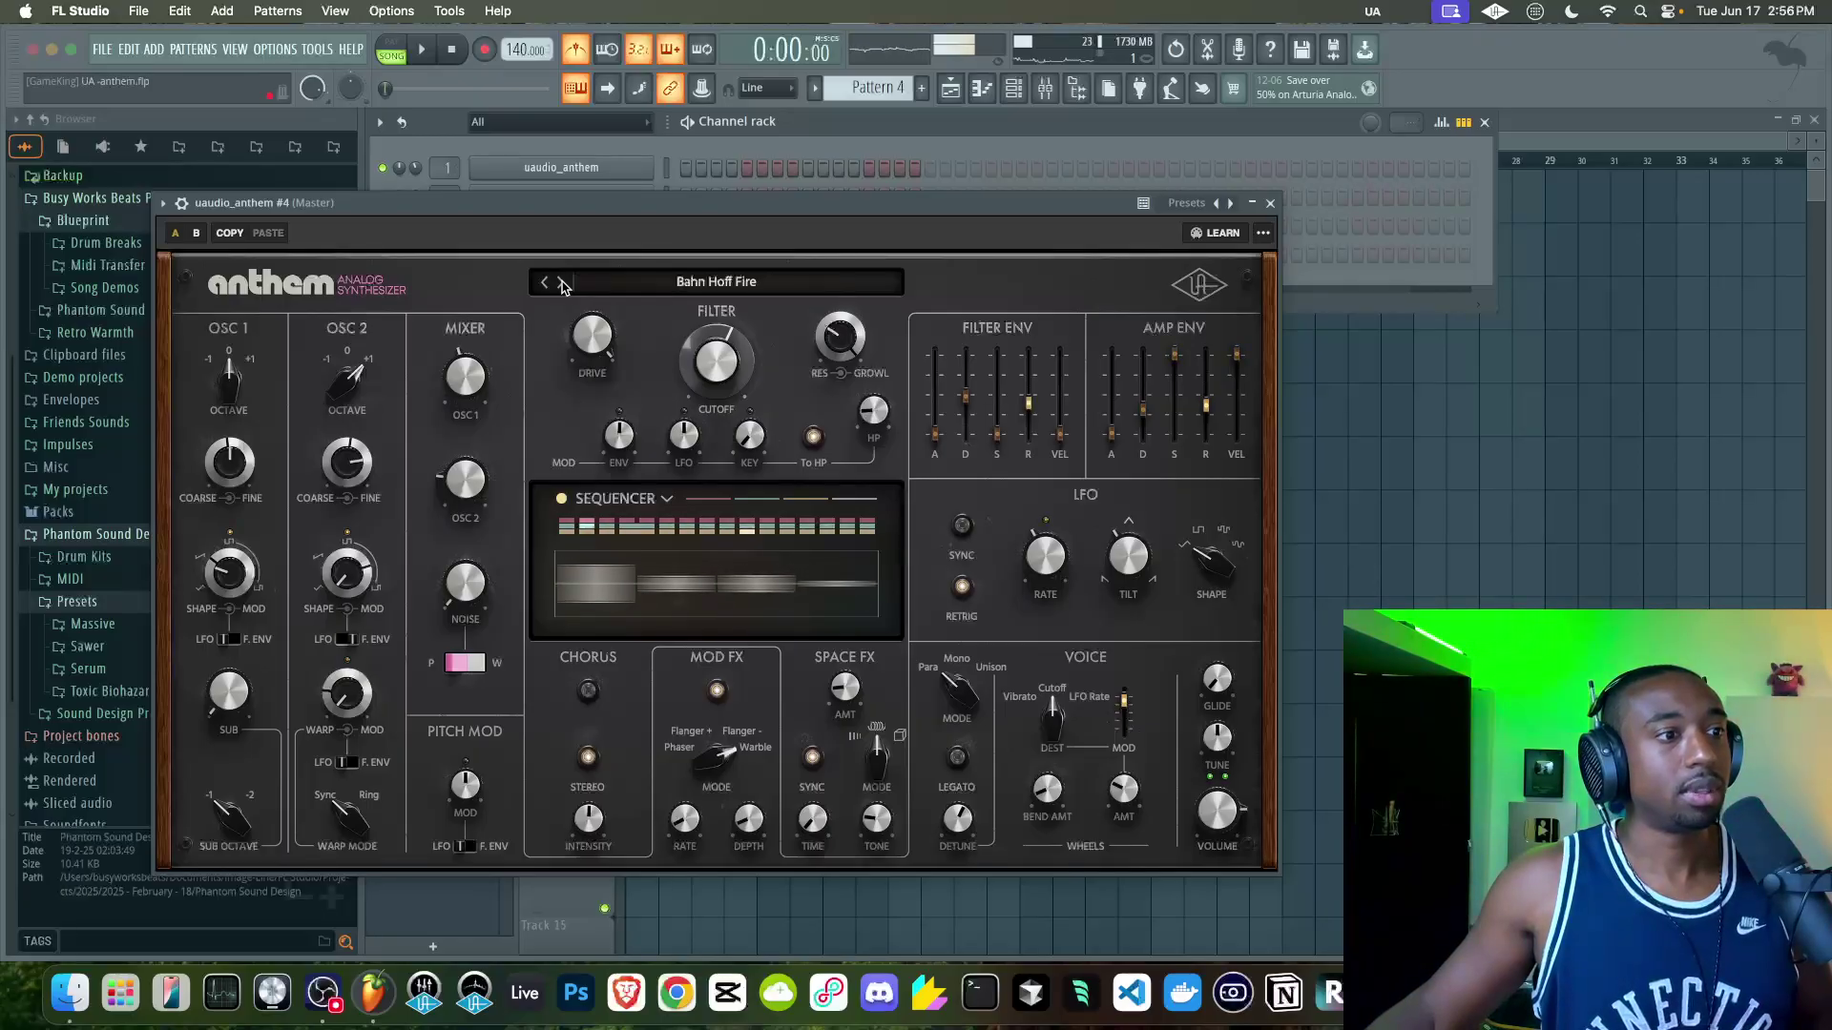
{"action": "left_click", "coordinate": [562, 283]}
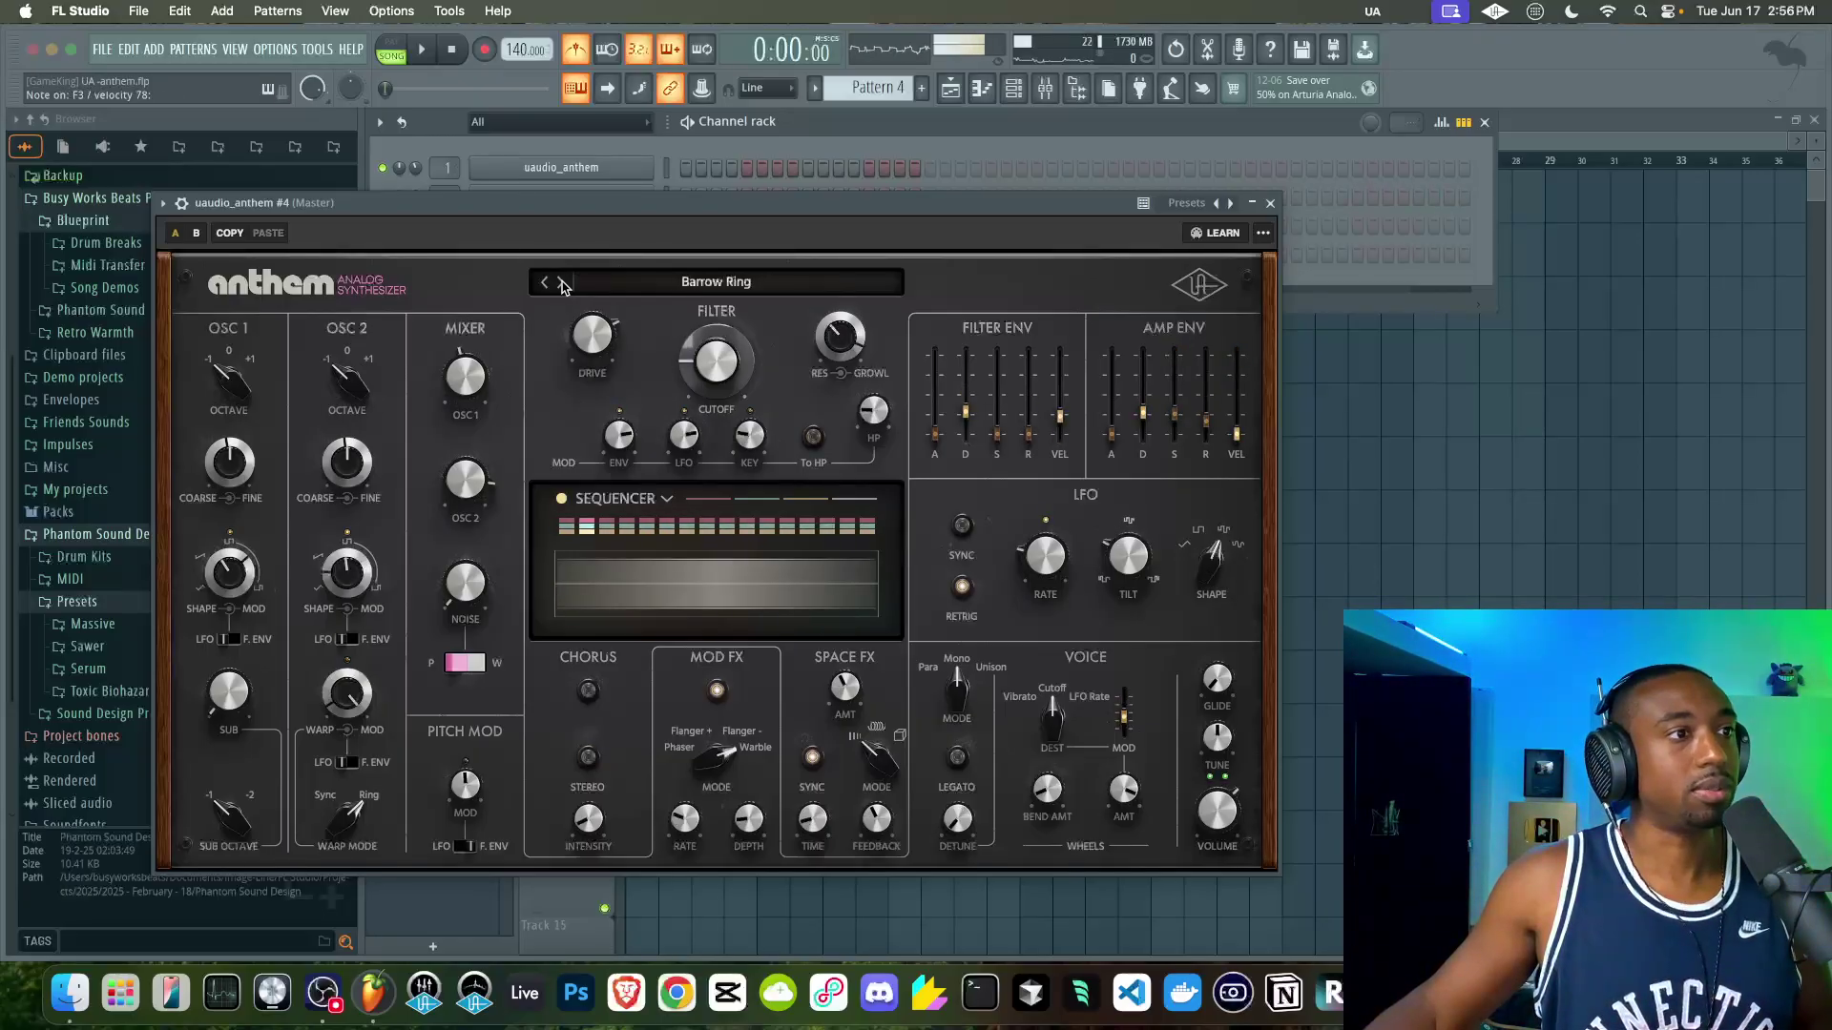
{"action": "left_click", "coordinate": [562, 283]}
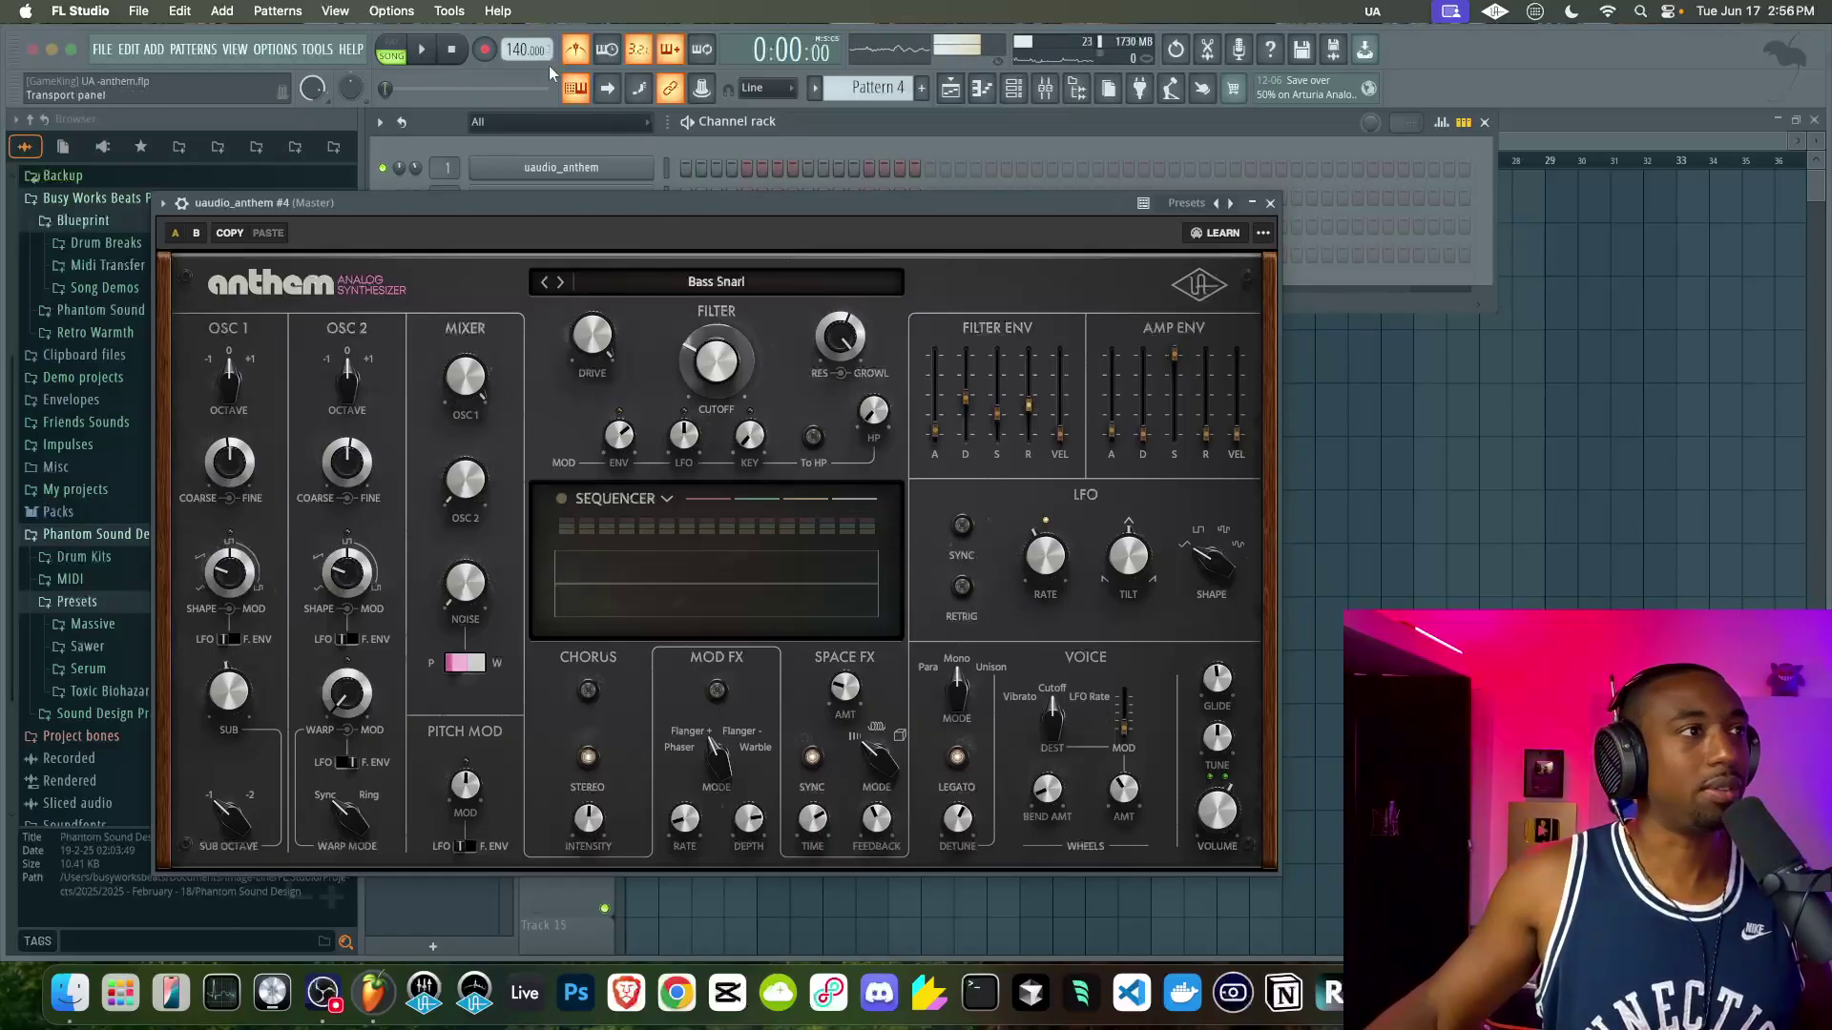
{"action": "left_click", "coordinate": [1380, 421]}
{"action": "left_click", "coordinate": [1271, 204]}
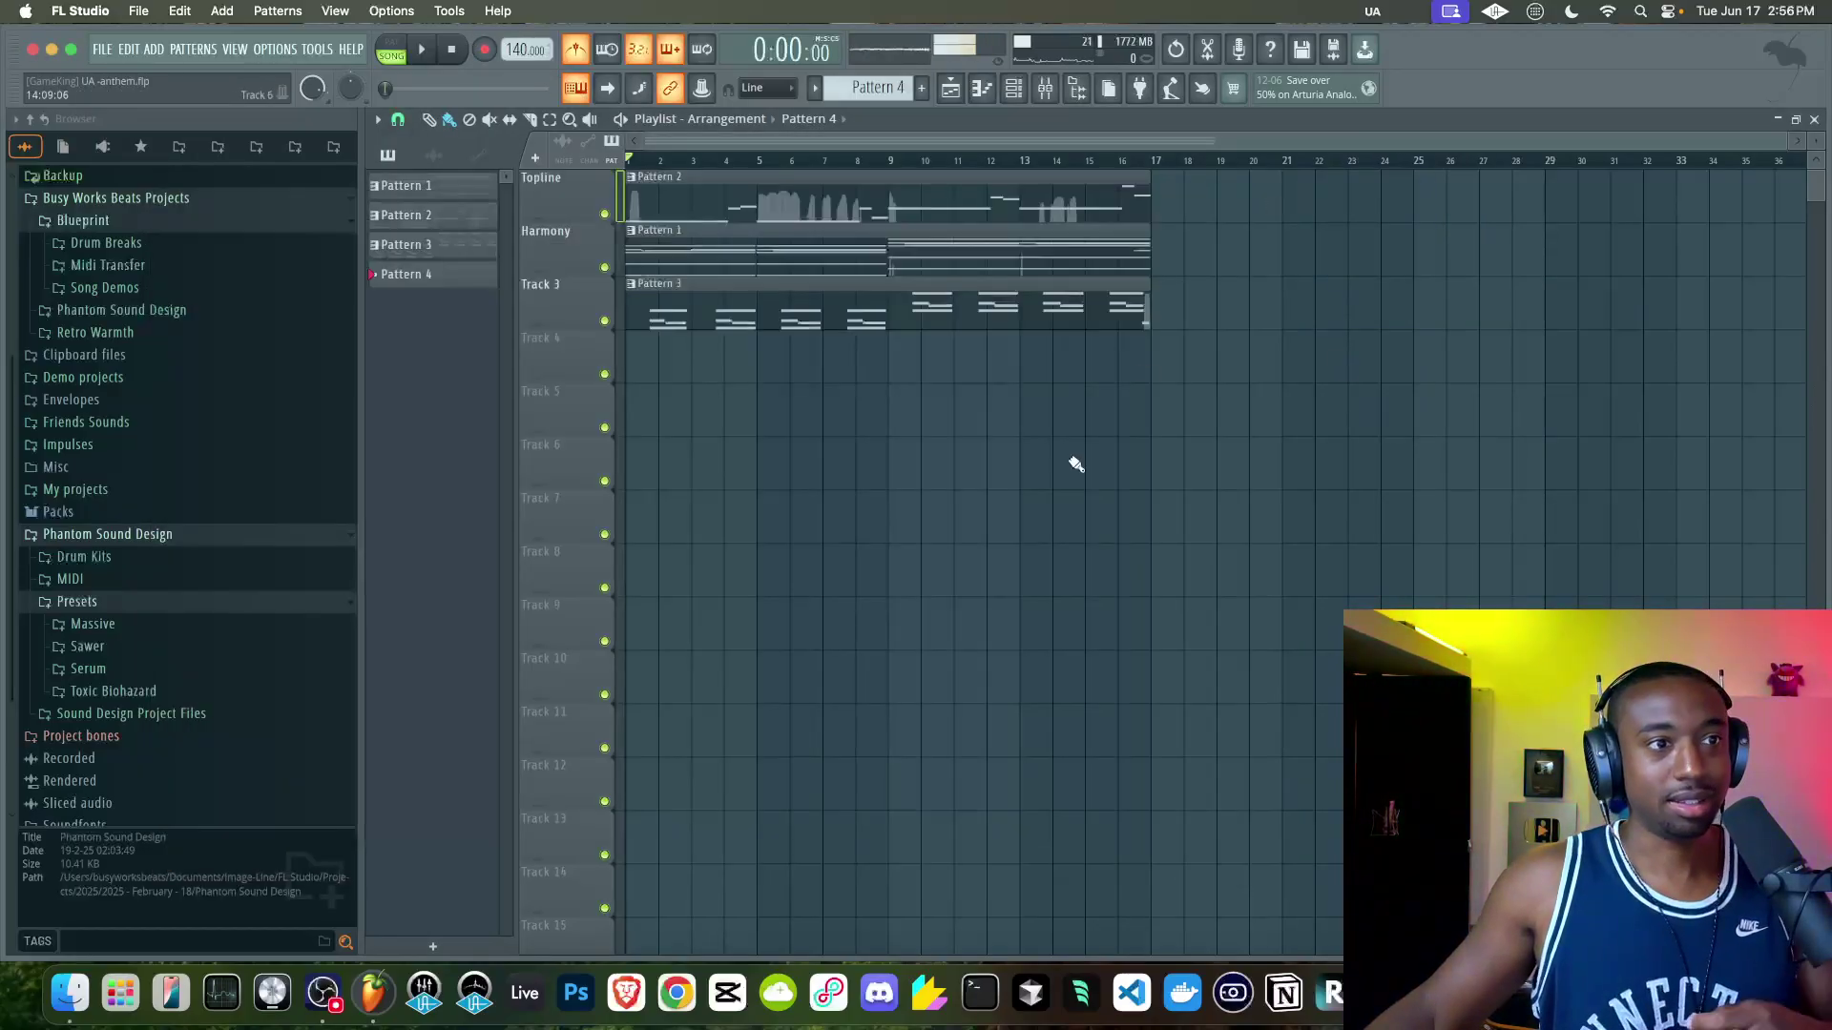
- Duplicate all playlist clips to bar 17 and play the copied section briefly
{"action": "key", "text": "ctrl+a"}
{"action": "key", "text": "ctrl+b"}
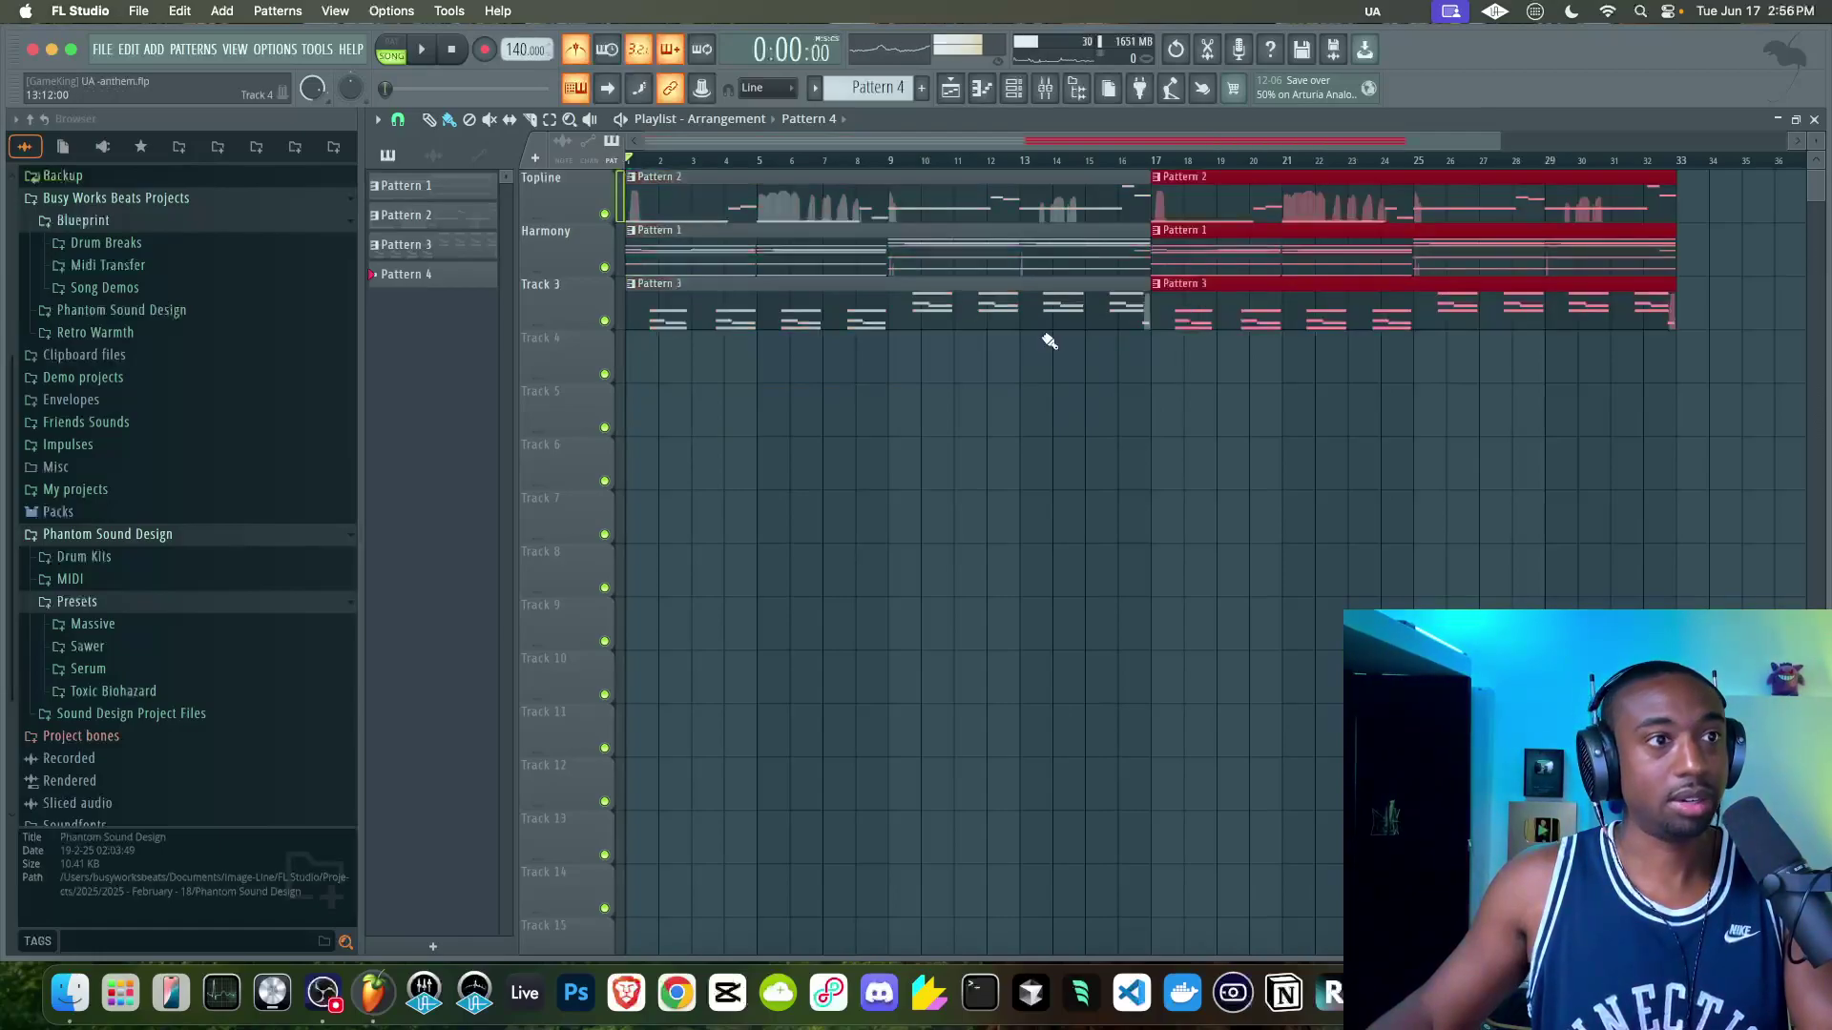
{"action": "left_click", "coordinate": [1150, 161]}
{"action": "key", "text": "space"}
{"action": "key", "text": "space"}
- Rename playlist track 3 as Contrast
{"action": "right_click", "coordinate": [545, 281]}
{"action": "left_click", "coordinate": [547, 290]}
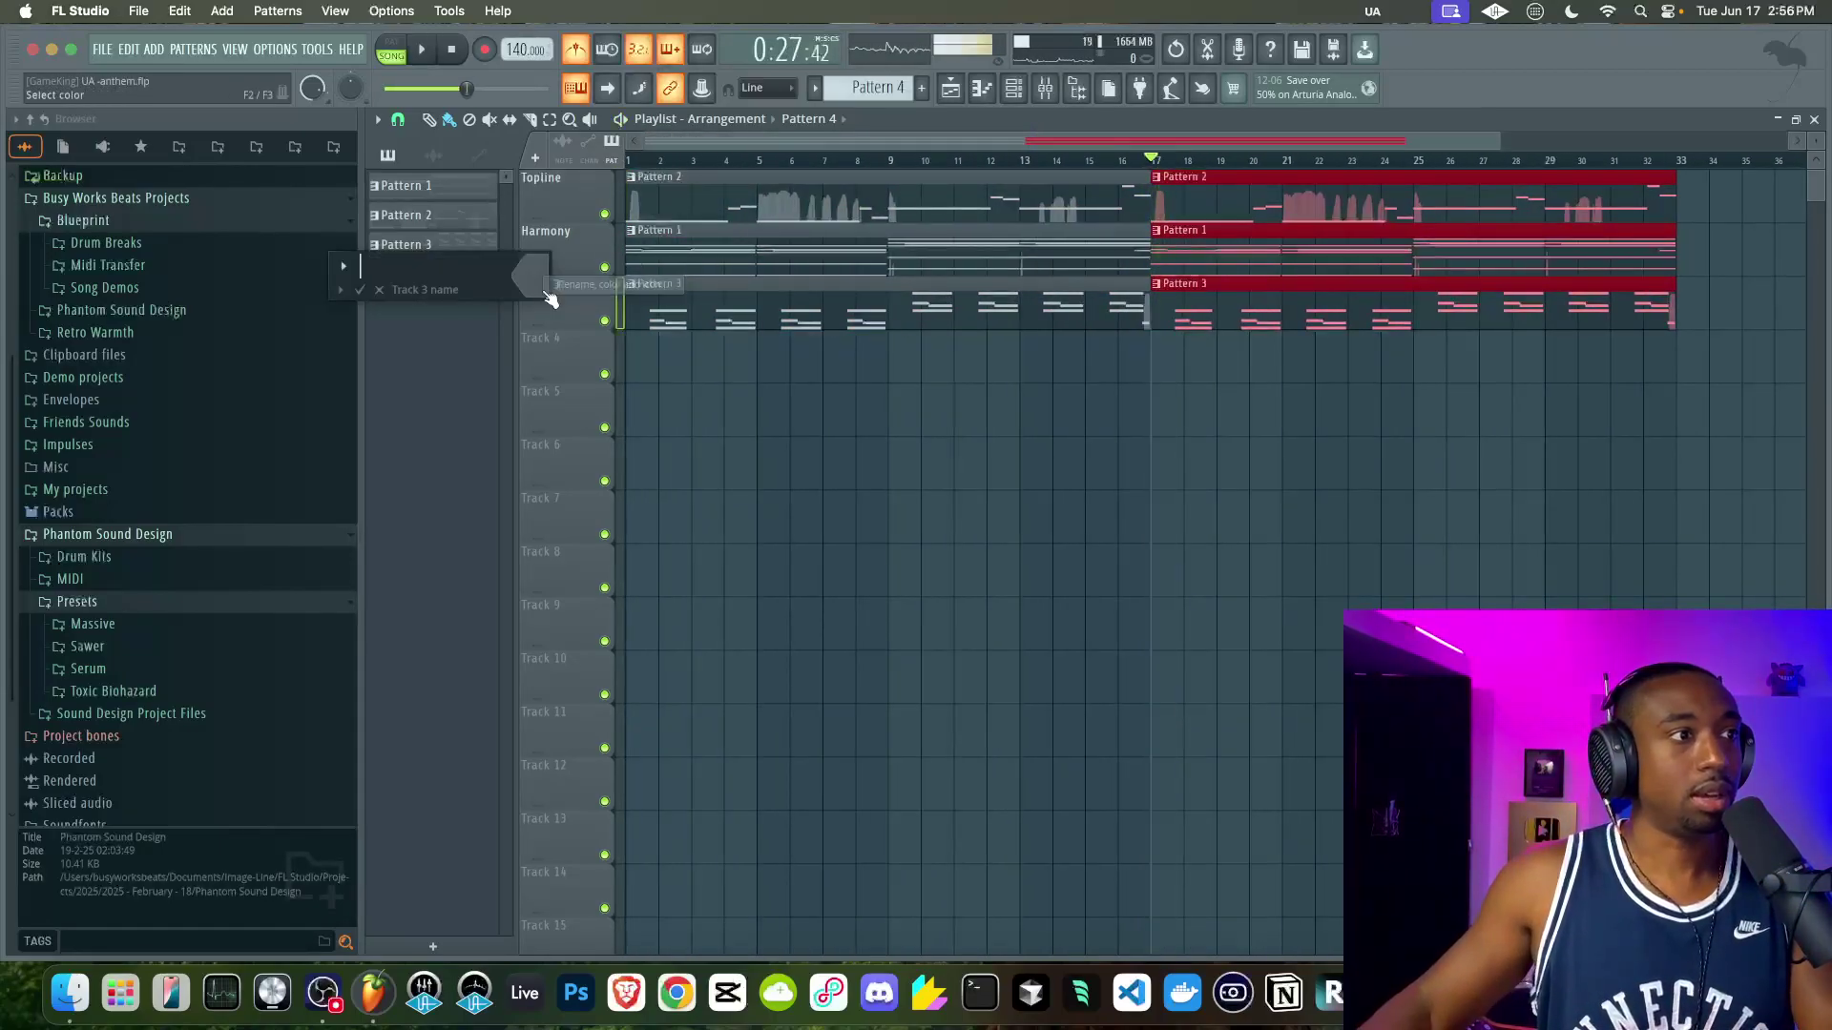
{"action": "type", "text": "Contrast"}
{"action": "key", "text": "Return"}
- Move both Pattern 3 clips down to playlist track 7 and rename that track Harmony Expression
{"action": "left_click_drag", "start_coordinate": [658, 286], "coordinate": [1564, 386]}
{"action": "left_click_drag", "start_coordinate": [1318, 297], "coordinate": [1226, 540]}
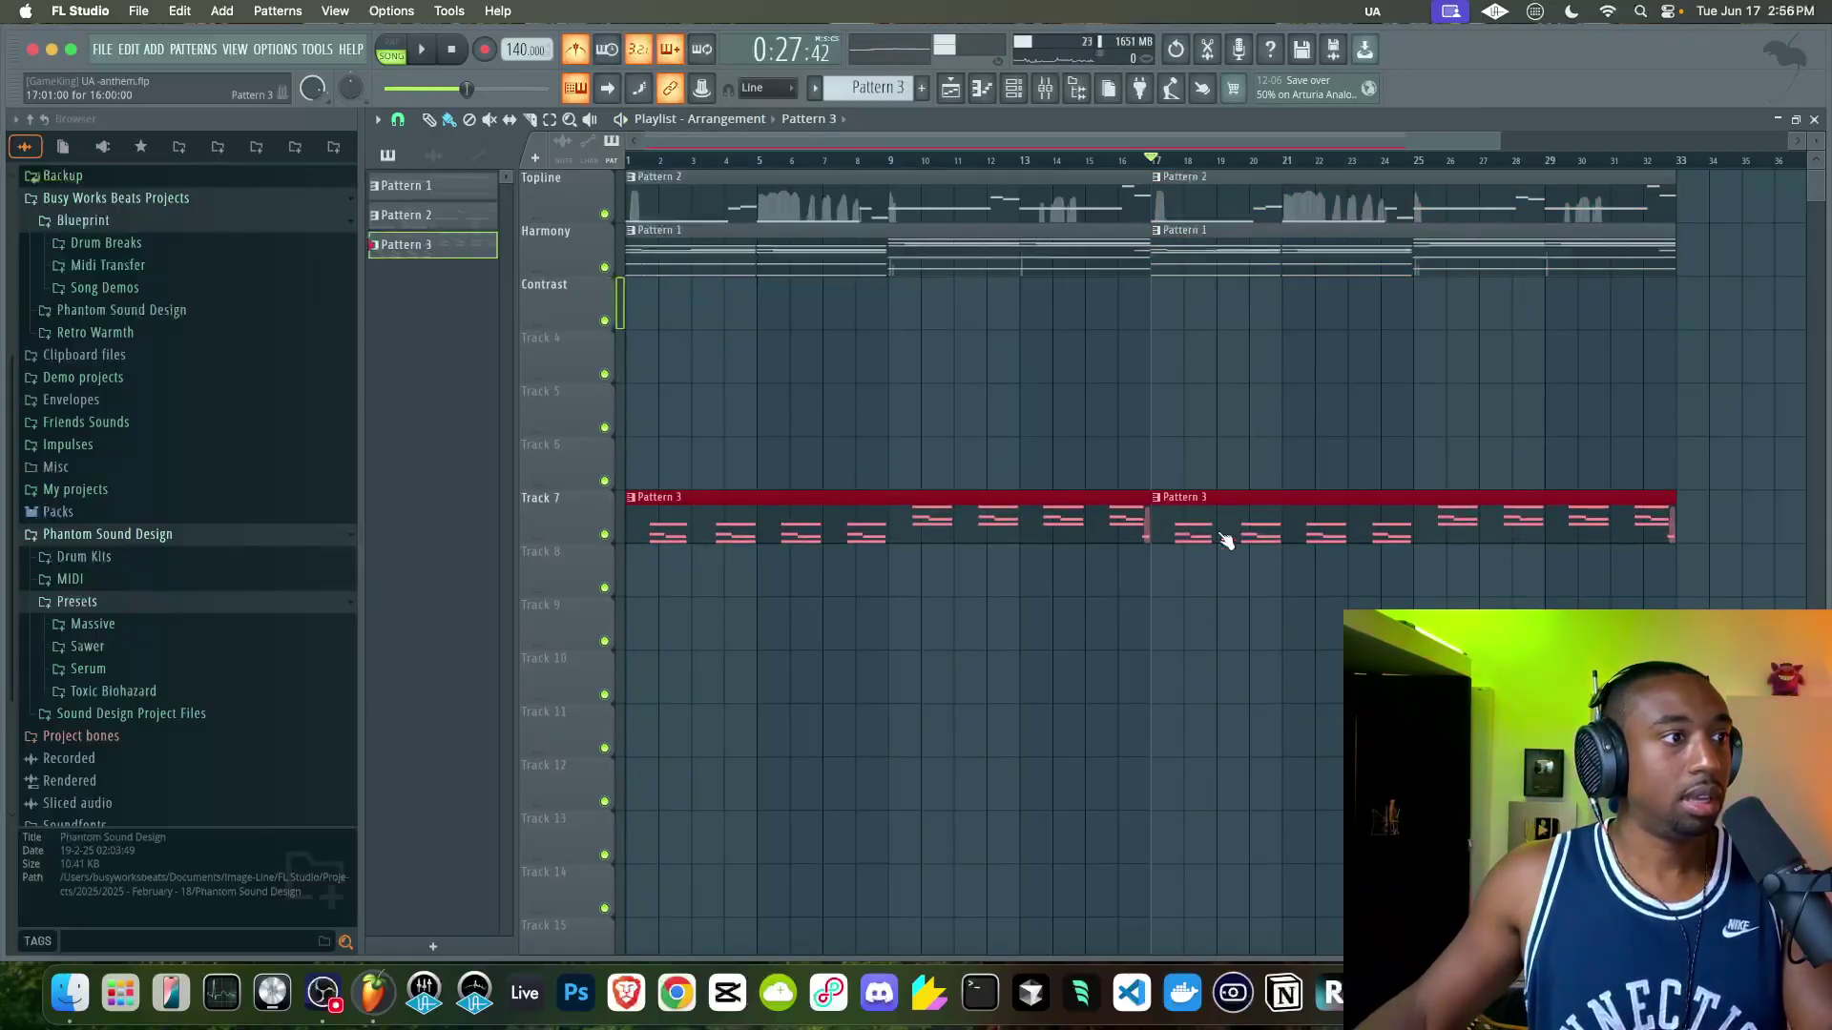
{"action": "right_click", "coordinate": [556, 494]}
{"action": "left_click", "coordinate": [557, 511]}
{"action": "type", "text": "Har"}
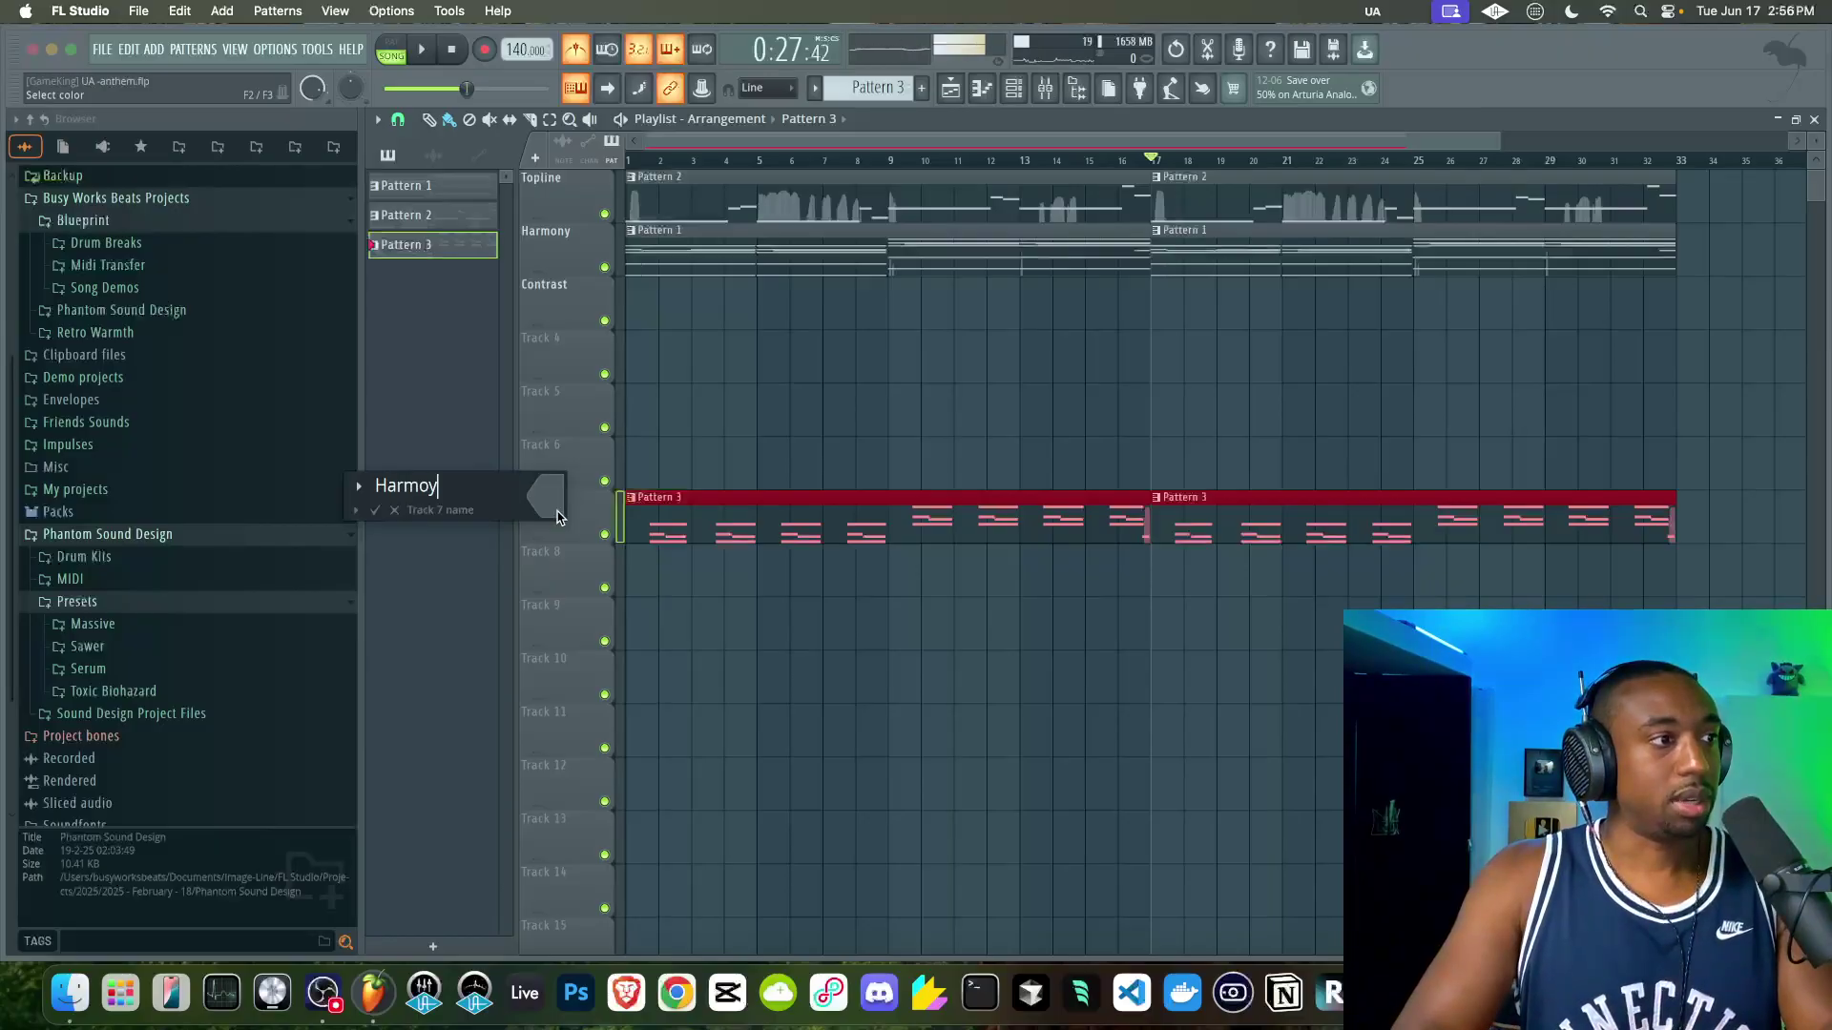
{"action": "type", "text": "mony Expression"}
{"action": "key", "text": "Return"}
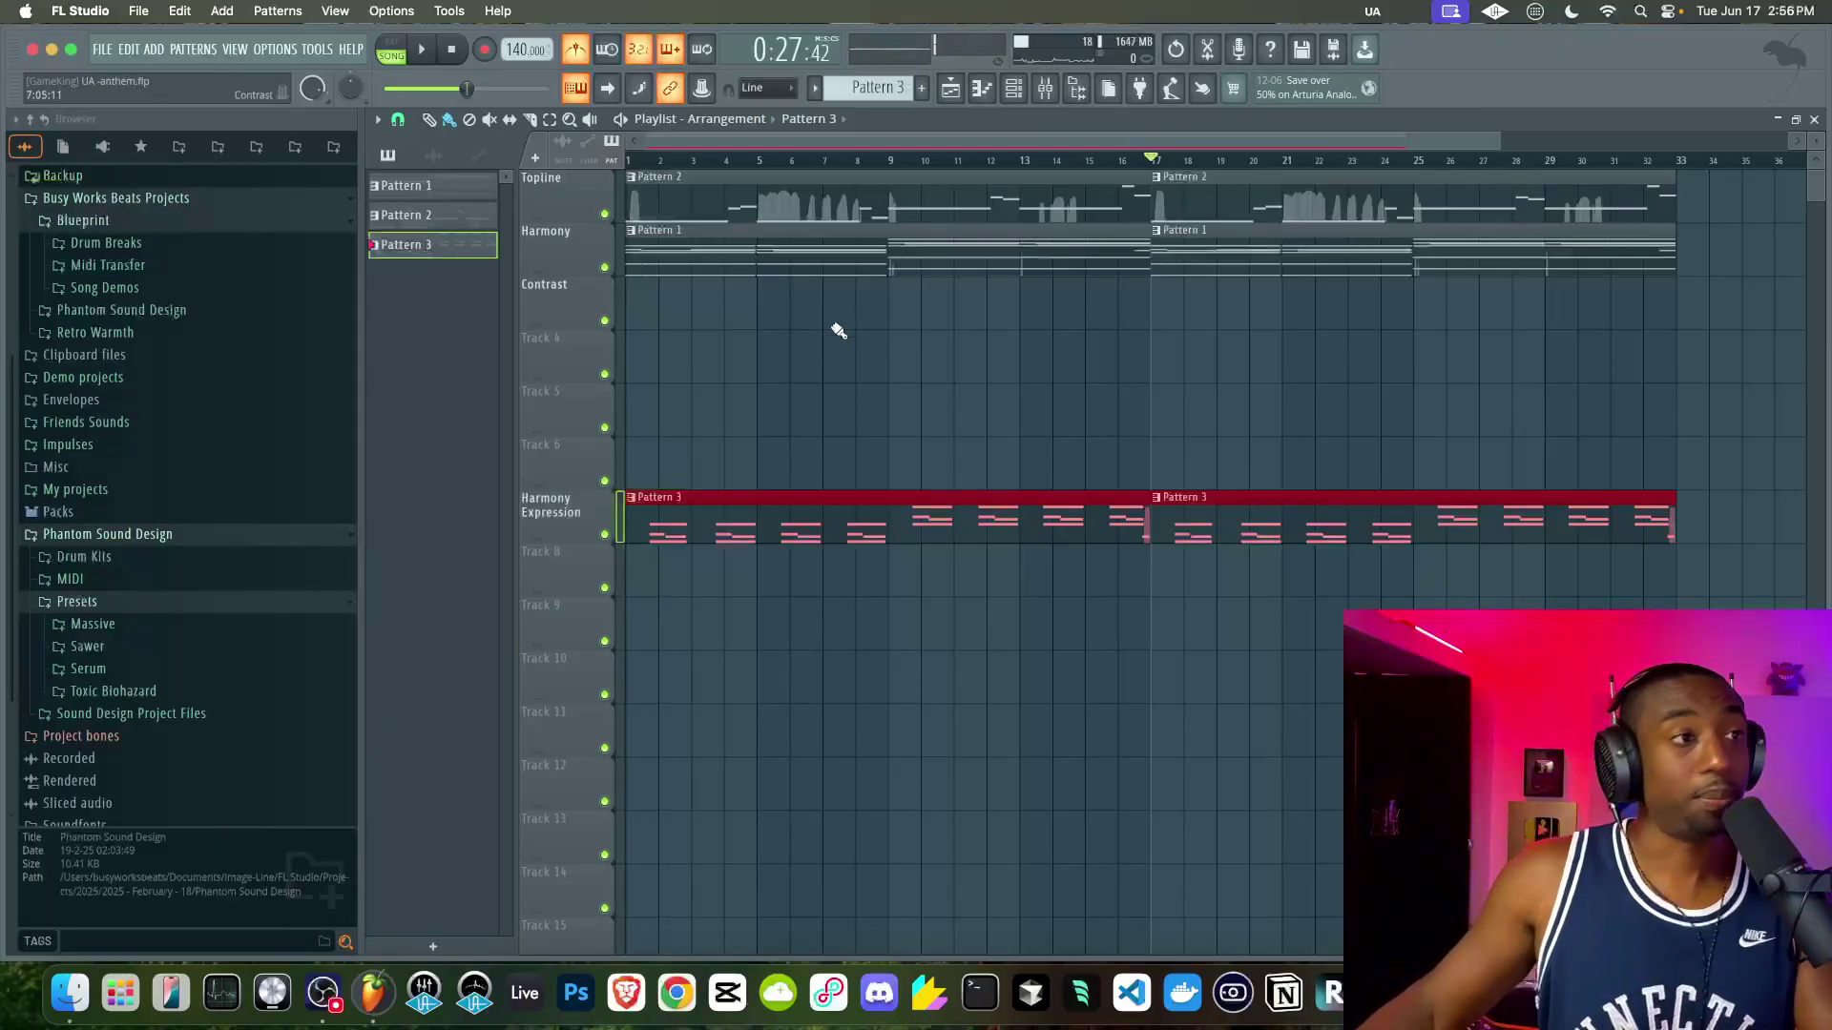
- Move both Pattern 2 clips from the Topline track to the Contrast track and check the arrangement in playback
{"action": "left_click_drag", "start_coordinate": [712, 202], "coordinate": [1343, 313]}
{"action": "left_click_drag", "start_coordinate": [1085, 452], "coordinate": [904, 506]}
{"action": "left_click", "coordinate": [1125, 401], "text": "super"}
{"action": "left_click", "coordinate": [1077, 89]}
{"action": "key", "text": "space"}
{"action": "key", "text": "space"}
- Delete the second Pattern 2 clip starting at bar 17 on the Contrast track and save the project
{"action": "left_click", "coordinate": [1092, 306]}
{"action": "key", "text": "Delete"}
{"action": "key", "text": "super+s"}
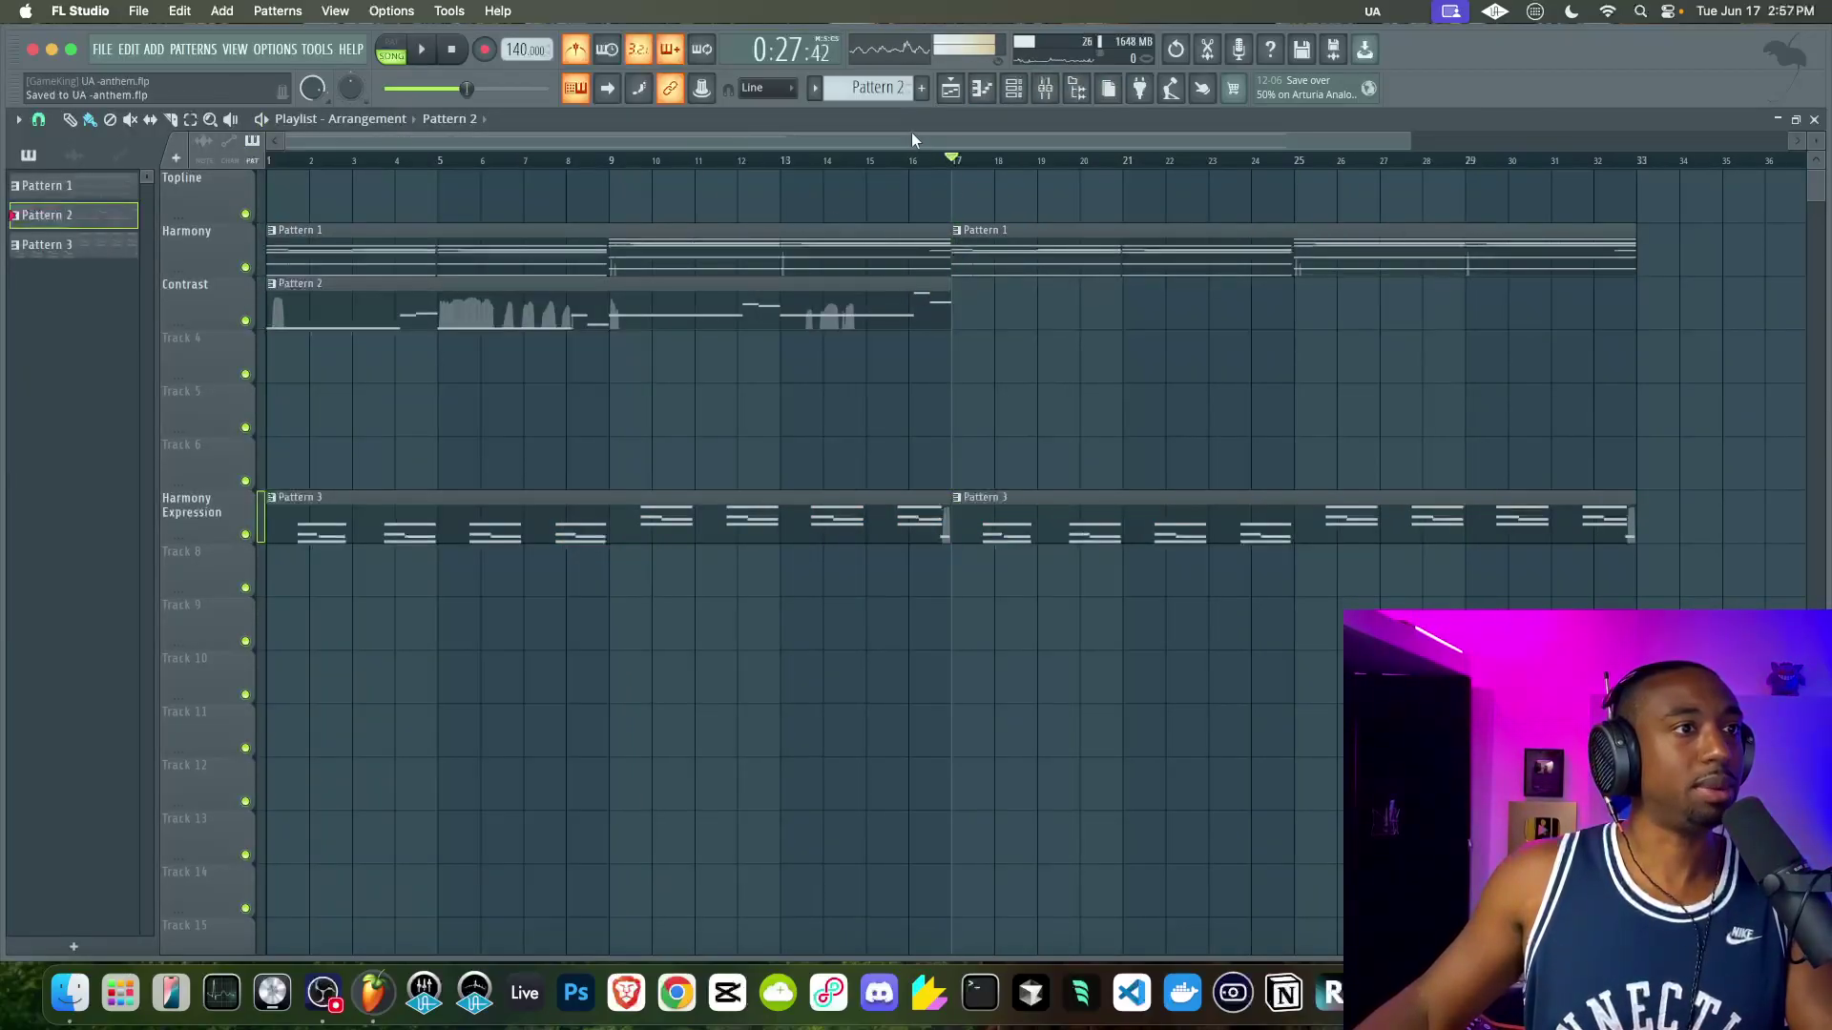
- Switch to Pattern 4 and route uaudio_anthem #4 to mixer track 4
{"action": "left_click", "coordinate": [988, 89]}
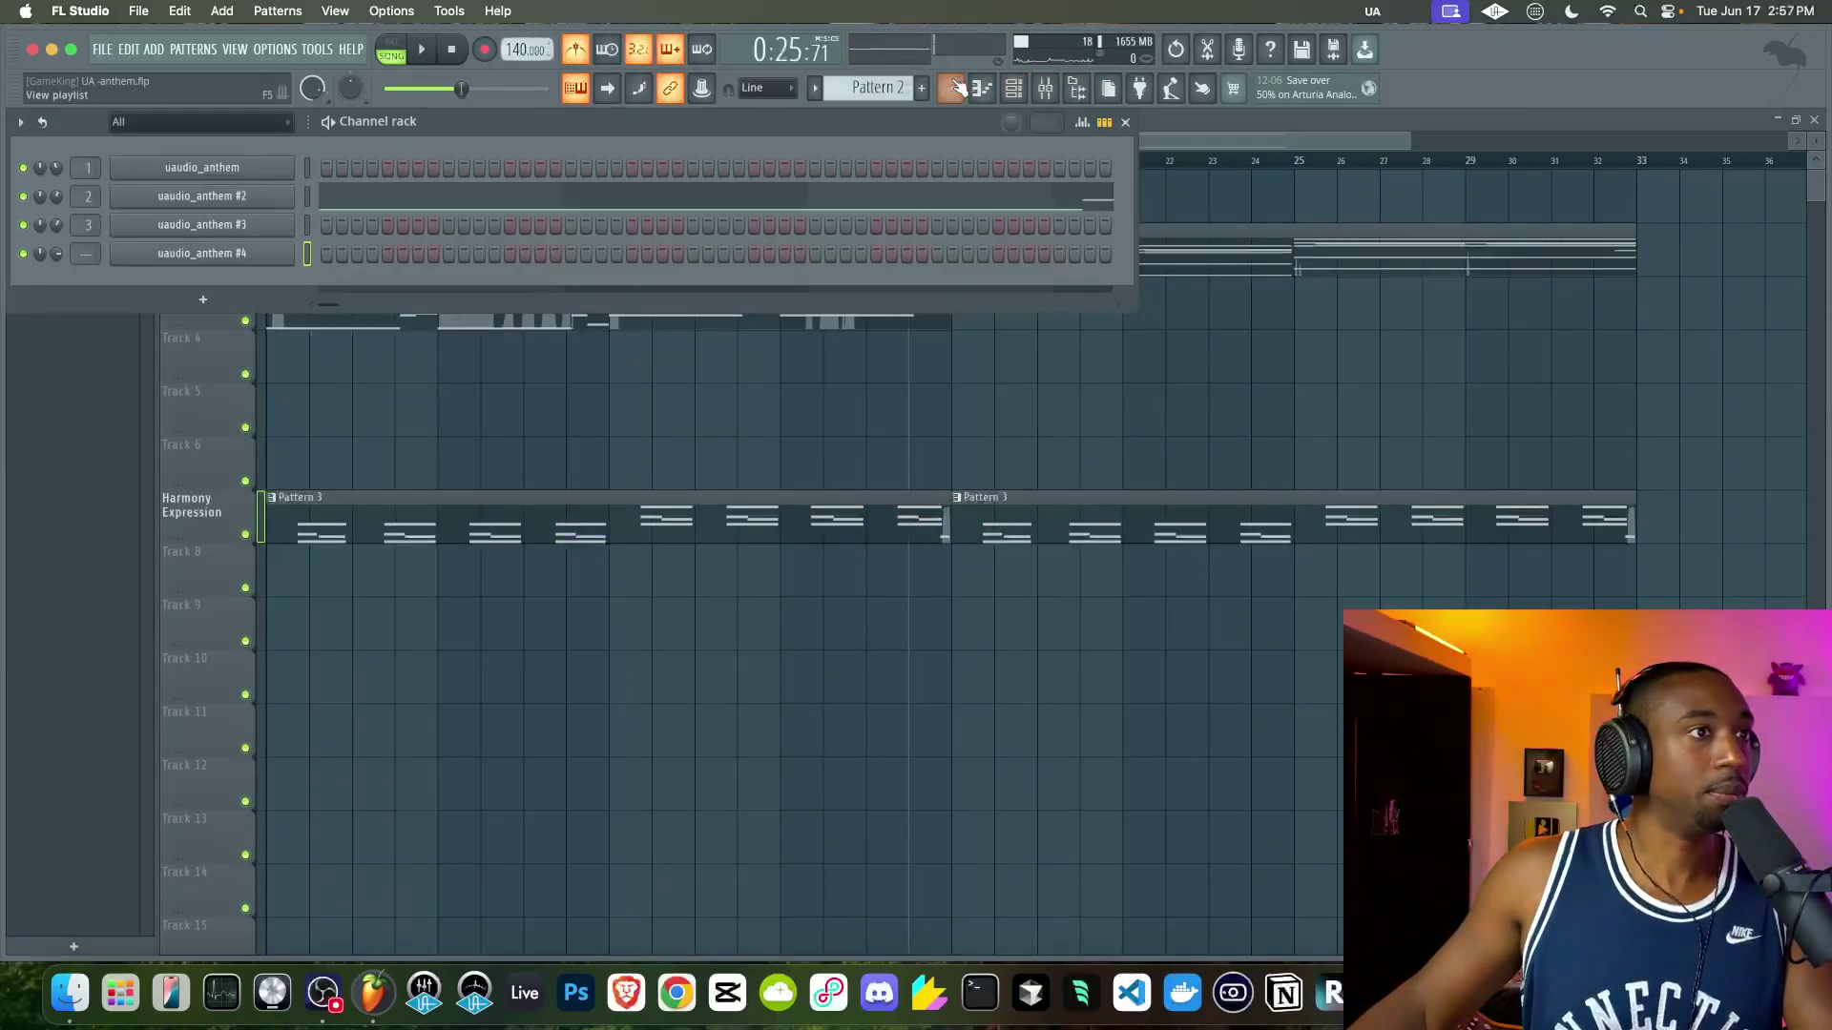
{"action": "left_click", "coordinate": [877, 86]}
{"action": "left_click", "coordinate": [1016, 95]}
{"action": "key", "text": "Return"}
{"action": "key", "text": "super+l"}
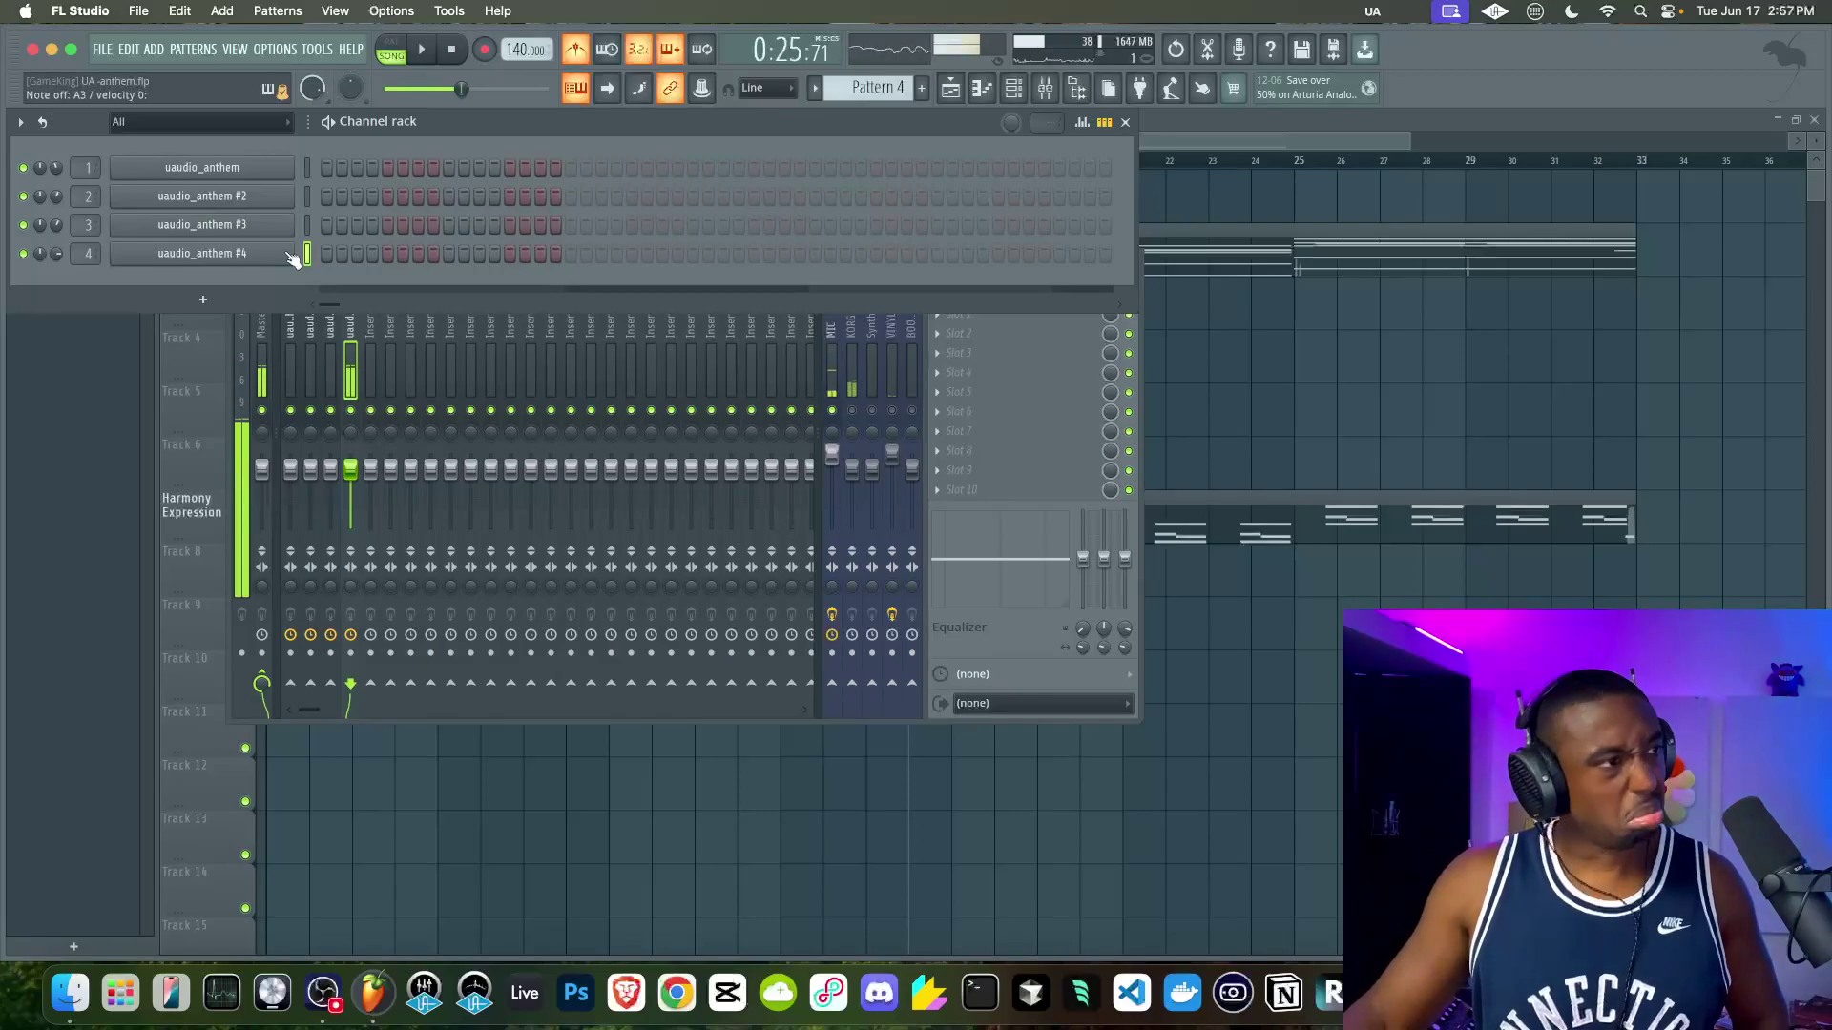
- Record a new topline melody into Pattern 4 over the second section and trim the clip's start to bar 17
{"action": "left_click", "coordinate": [1217, 411]}
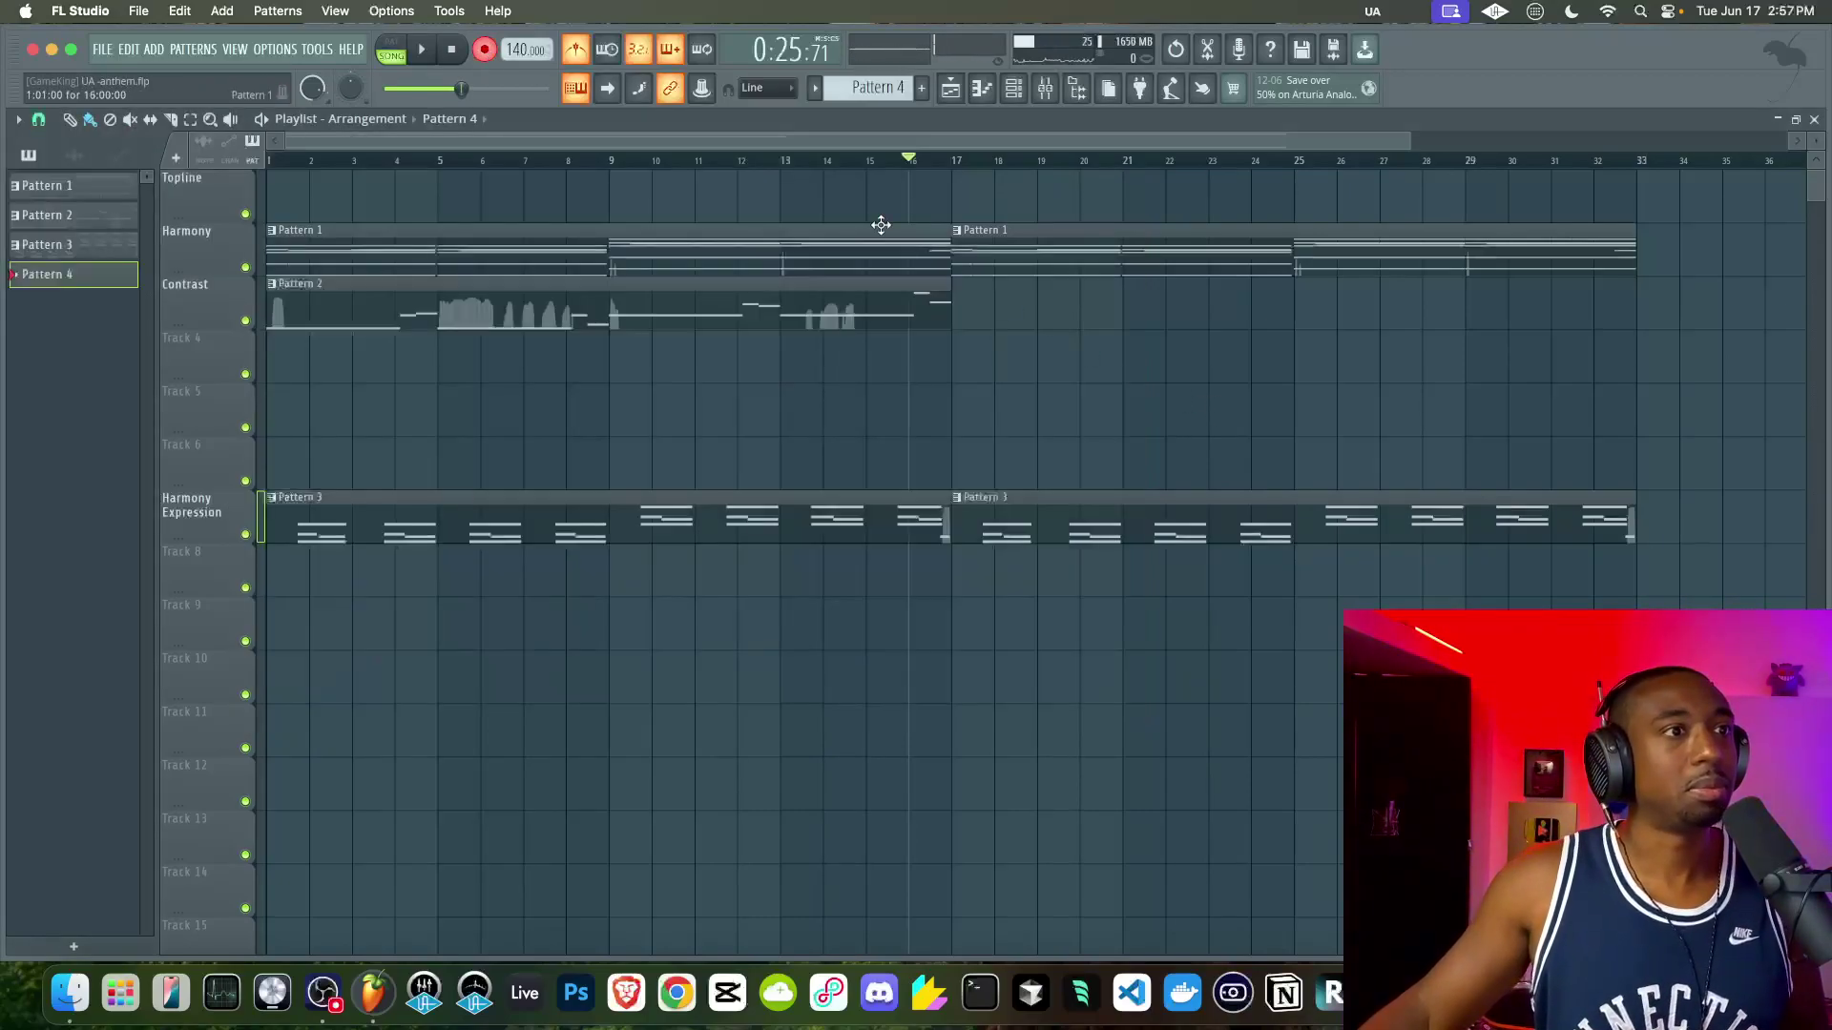
{"action": "key", "text": "space"}
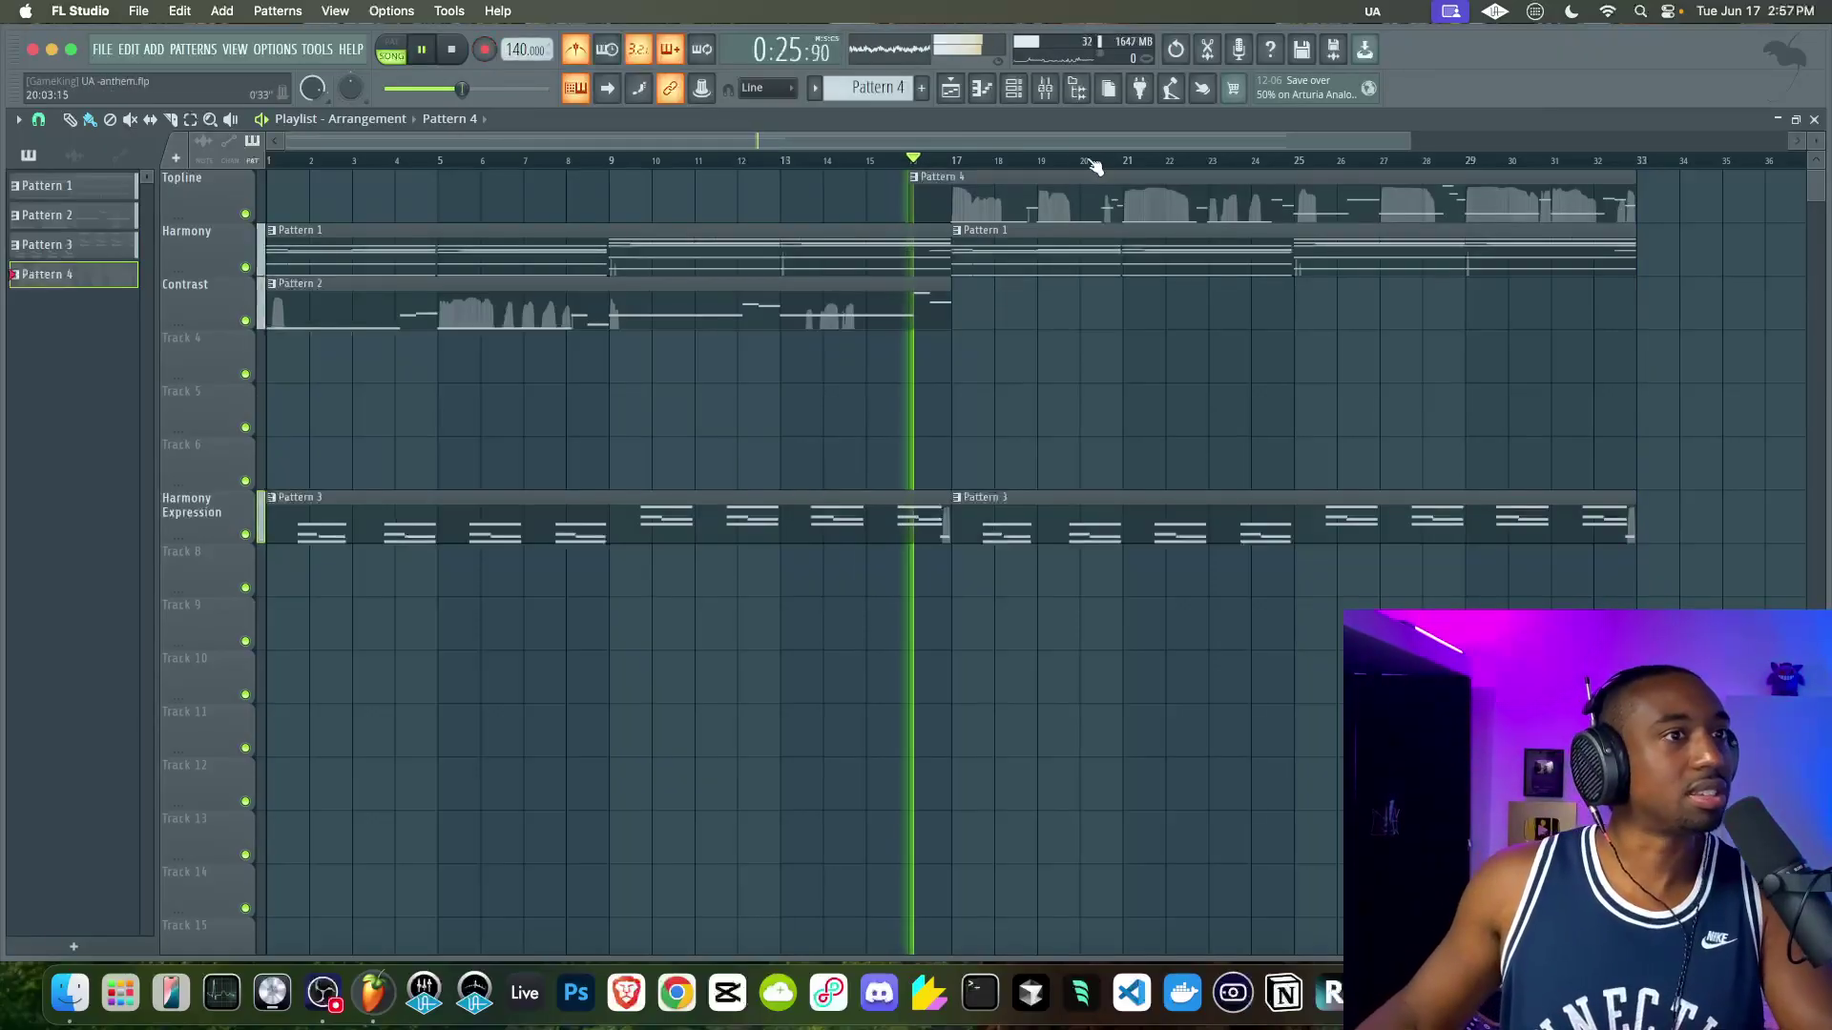
{"action": "key", "text": "space"}
{"action": "left_click_drag", "start_coordinate": [913, 205], "coordinate": [943, 207]}
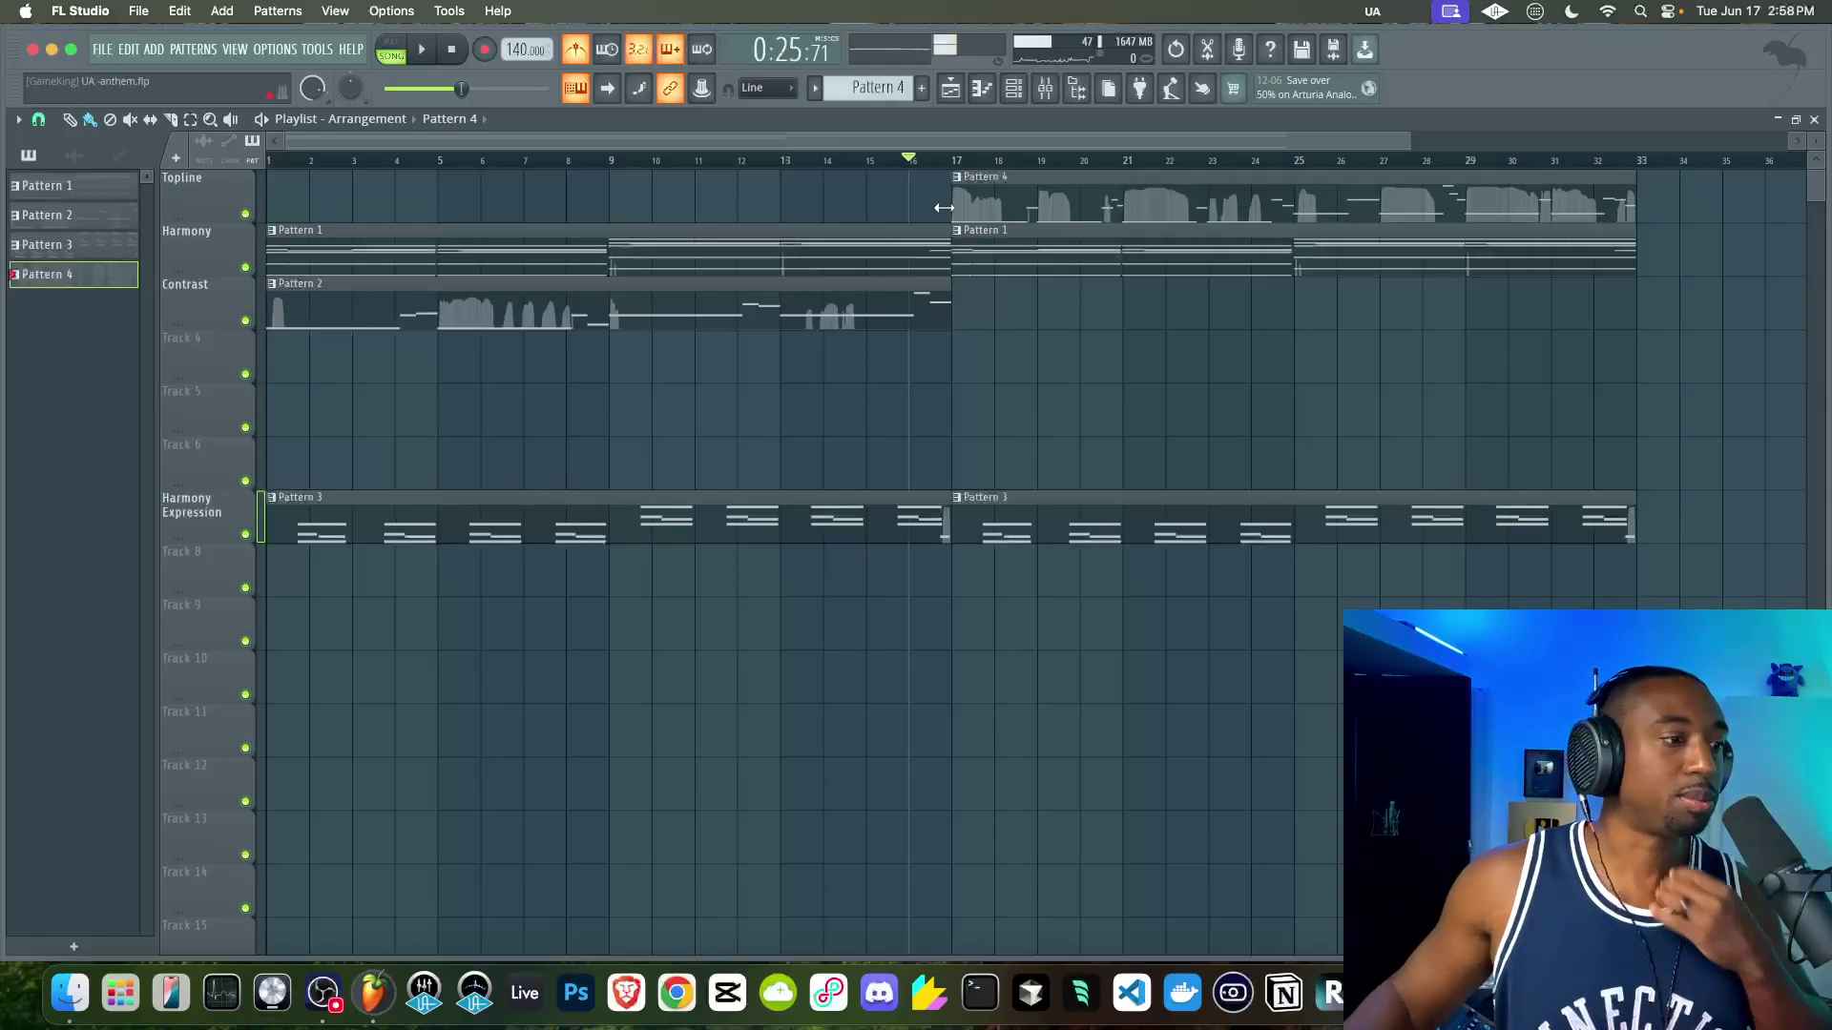
- Inspect the processor load of the synths and effects in the plugin performance monitor
{"action": "left_click", "coordinate": [238, 48]}
{"action": "left_click", "coordinate": [311, 307]}
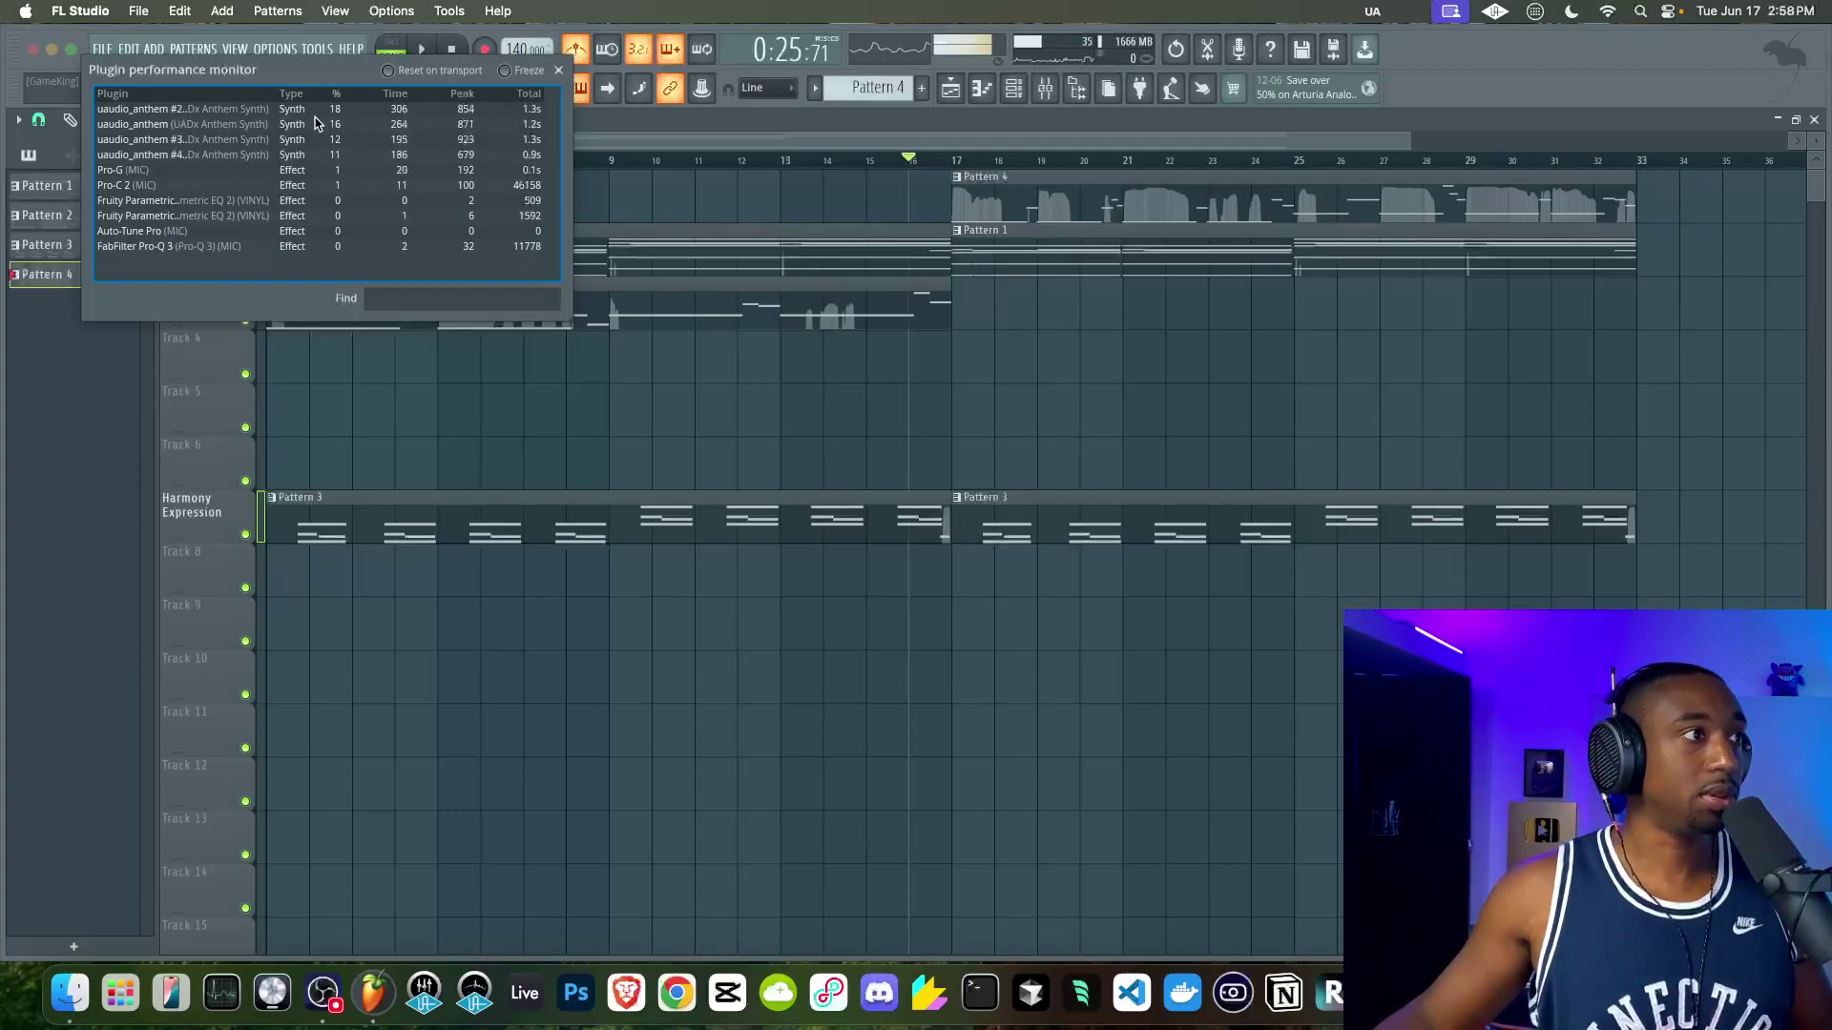
{"action": "left_click", "coordinate": [558, 70]}
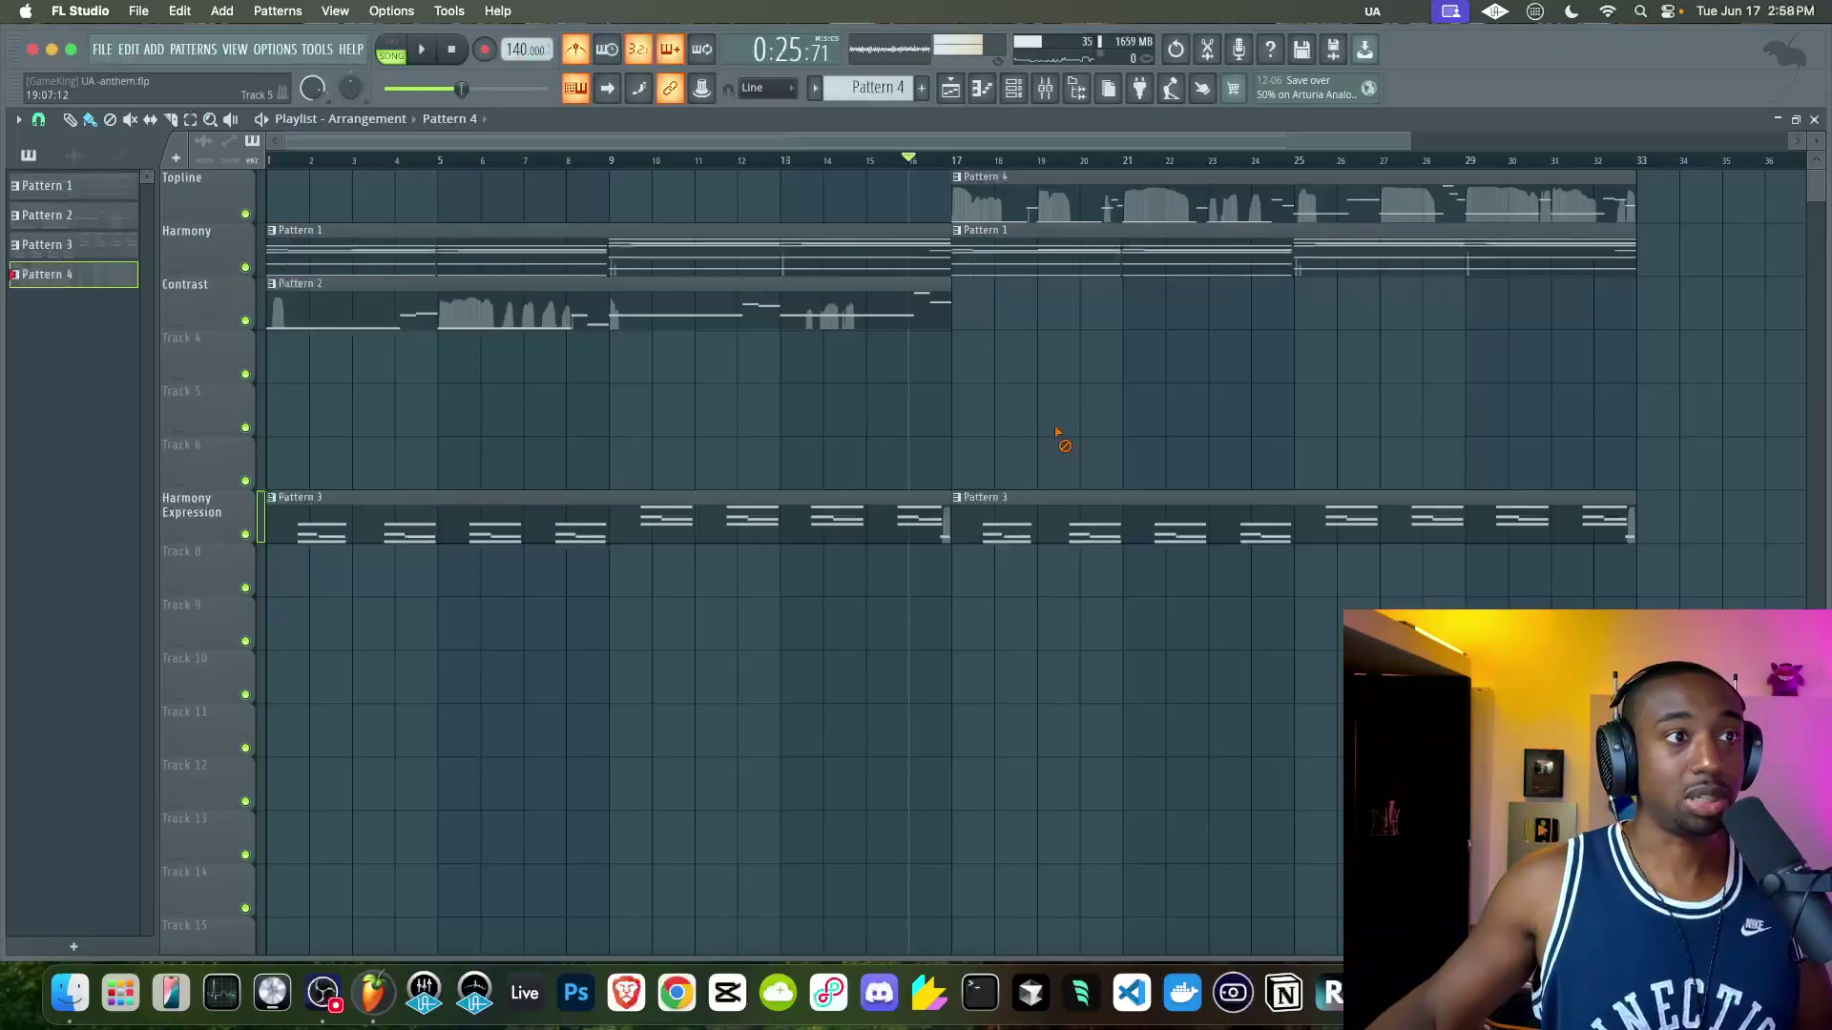
- Move the Pattern 4 clip at bar 17 from the Topline track to the Contrast track and quantize its uaudio_anthem #4 notes
{"action": "left_click", "coordinate": [1044, 223]}
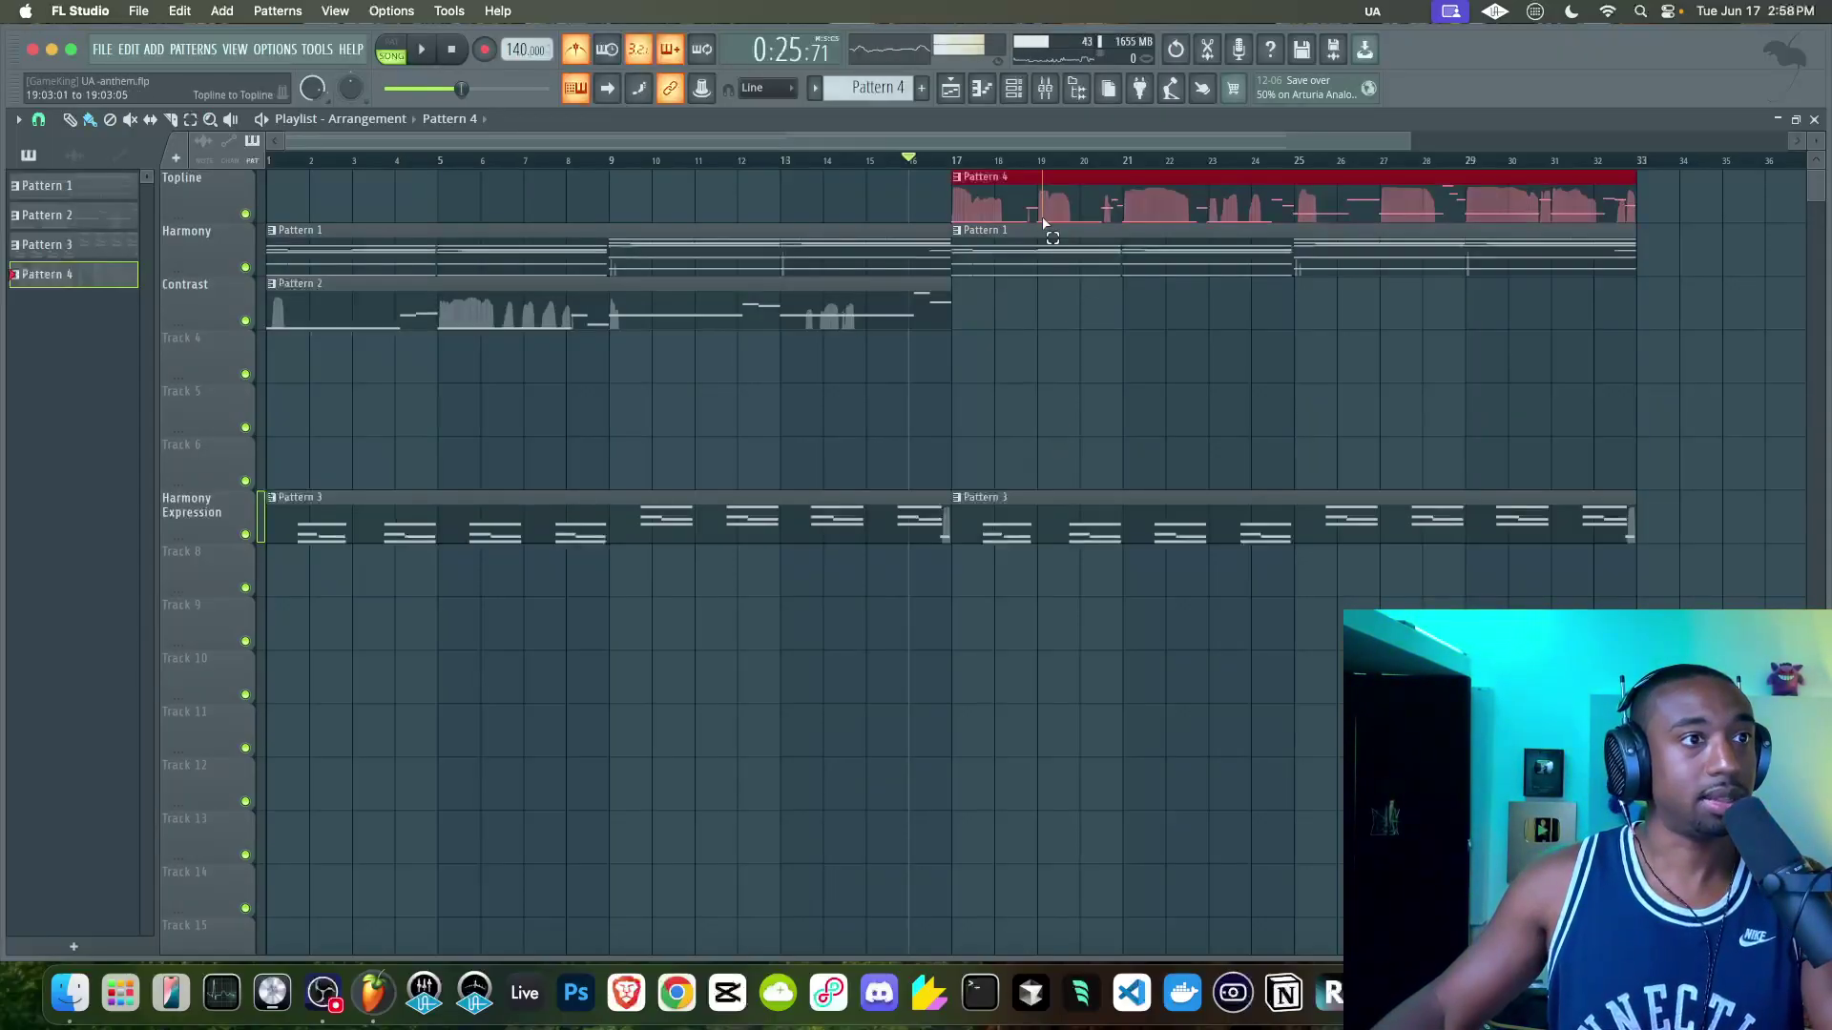
{"action": "left_click_drag", "start_coordinate": [1039, 214], "coordinate": [1034, 324]}
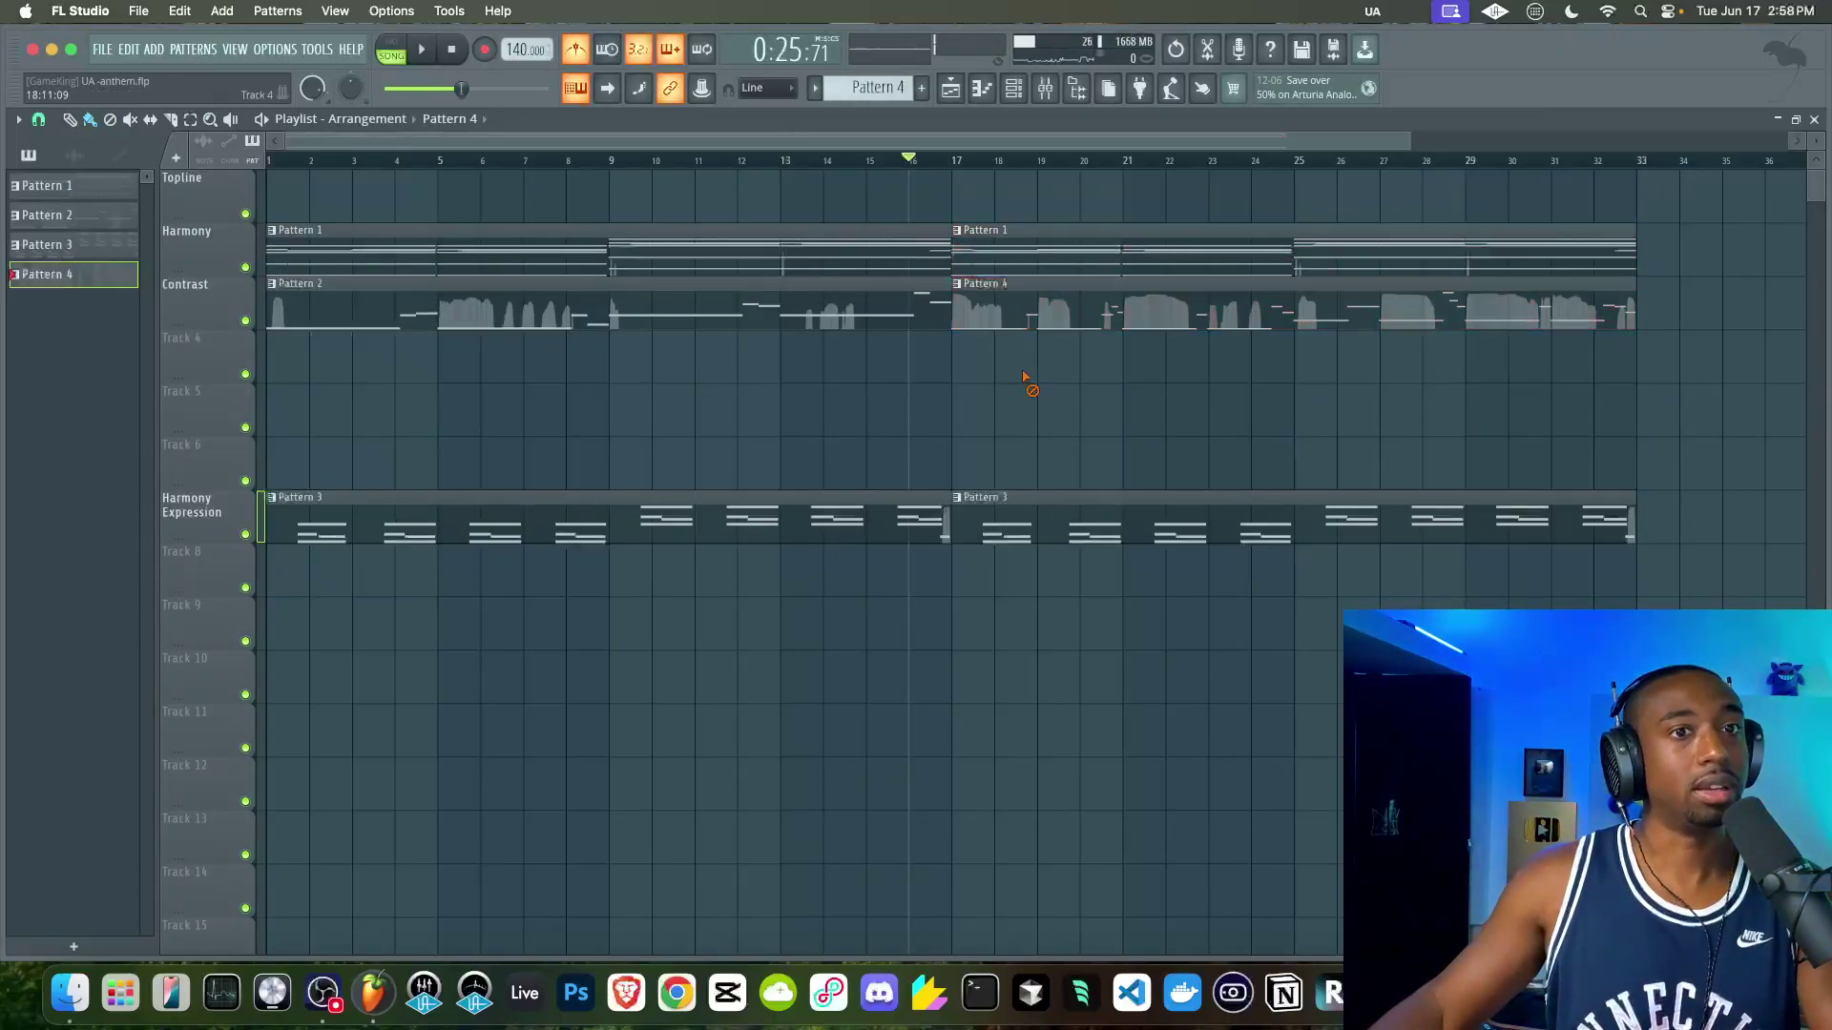
{"action": "double_click", "coordinate": [1236, 323]}
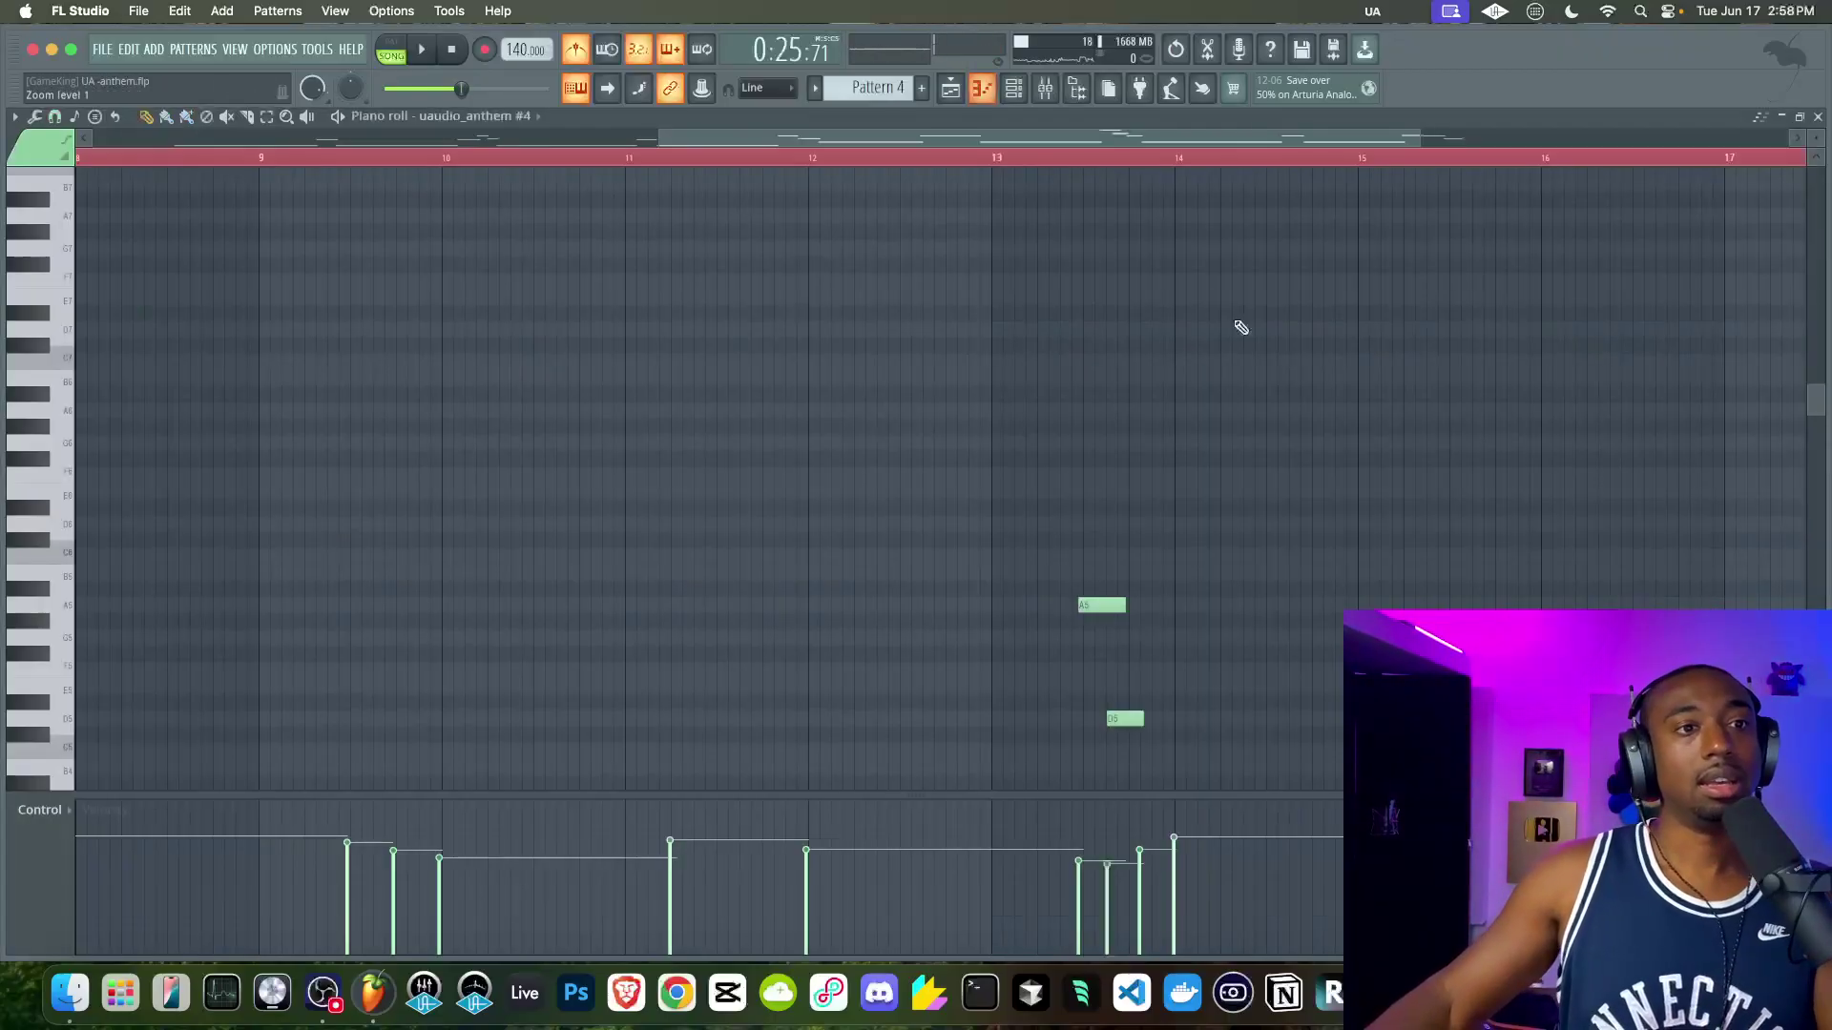
{"action": "key", "text": "alt+q"}
{"action": "key", "text": "Return"}
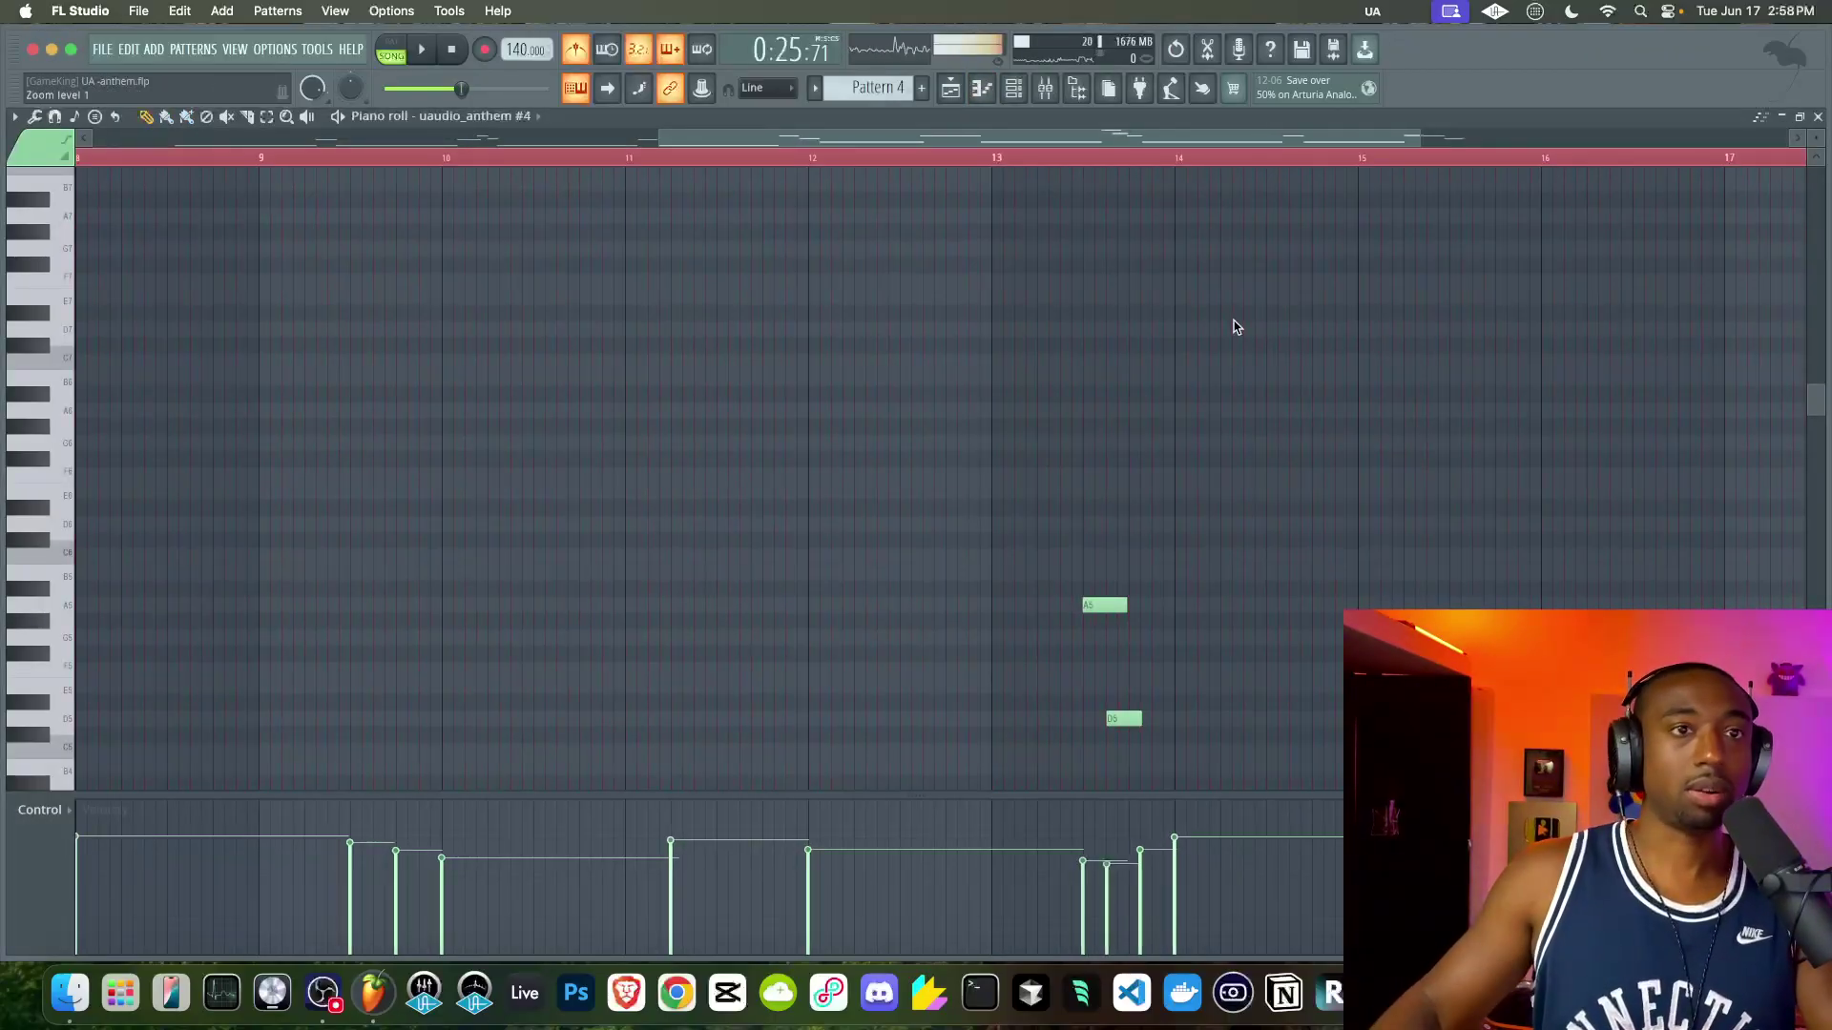
{"action": "left_click", "coordinate": [1817, 117]}
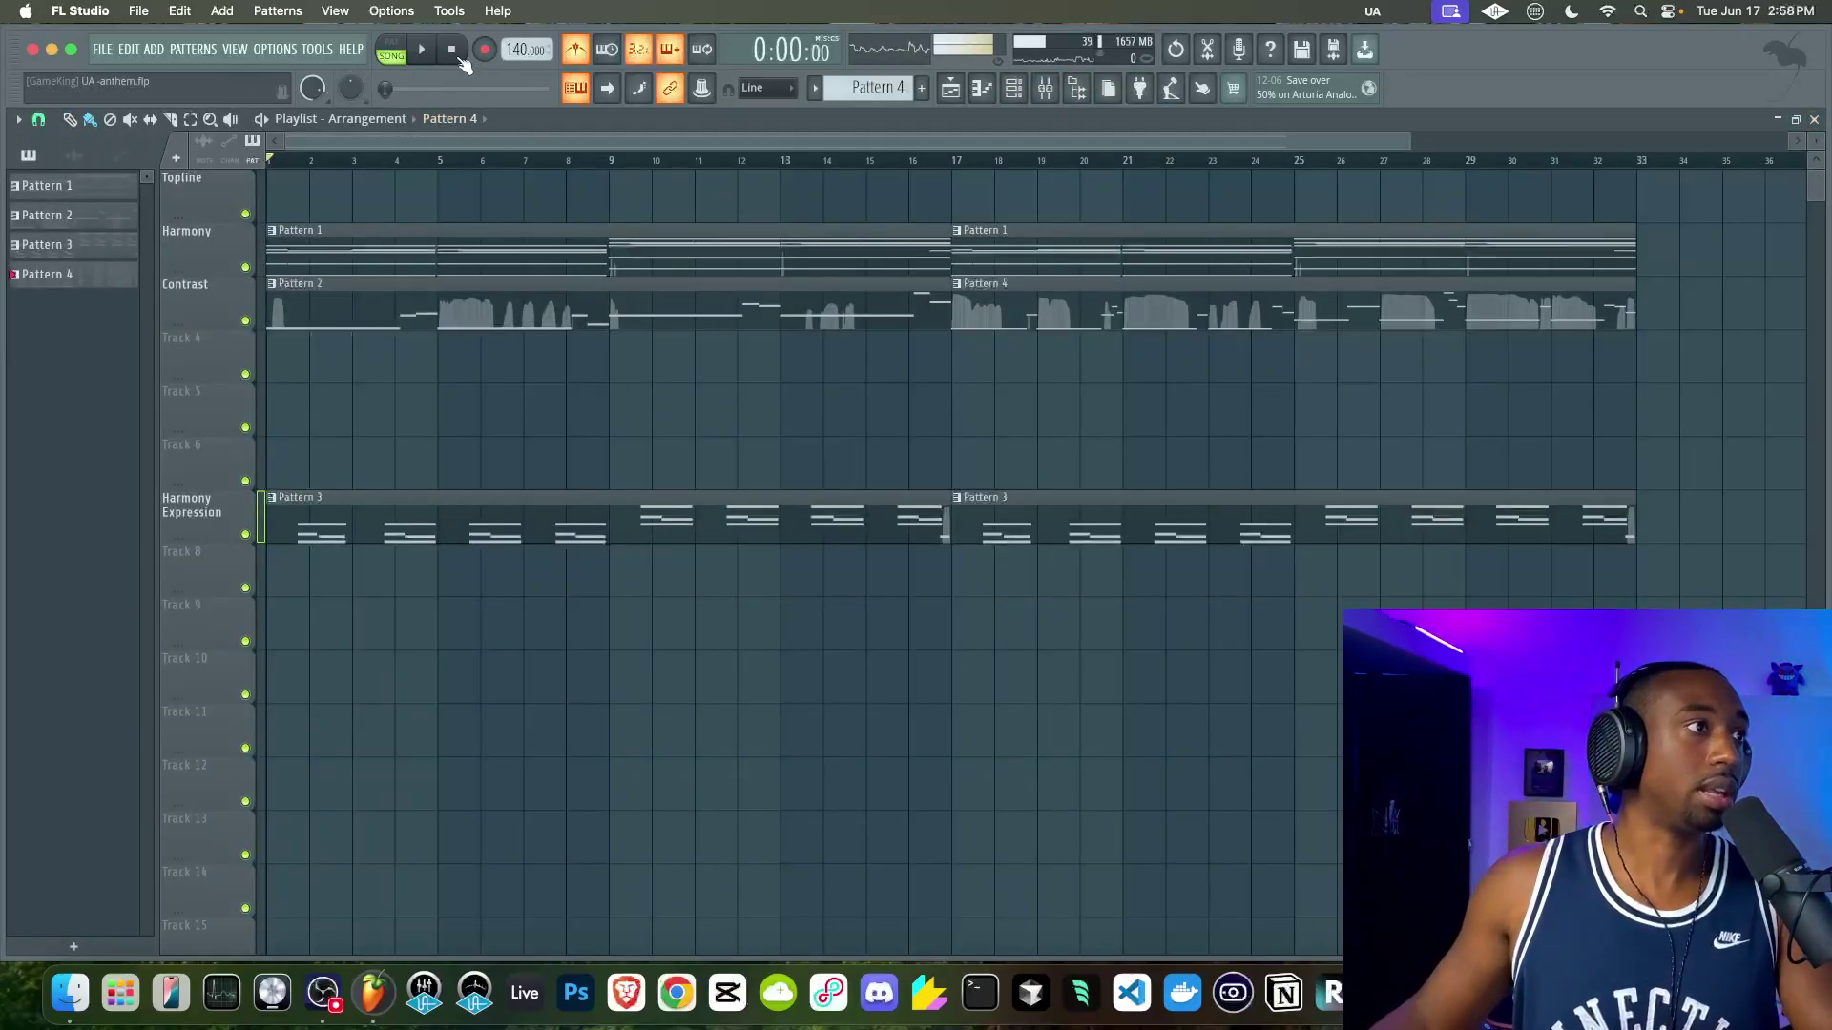
- Play the song from the beginning and check the synth and Master levels in the mixer
{"action": "key", "text": "space"}
{"action": "left_click", "coordinate": [1045, 88]}
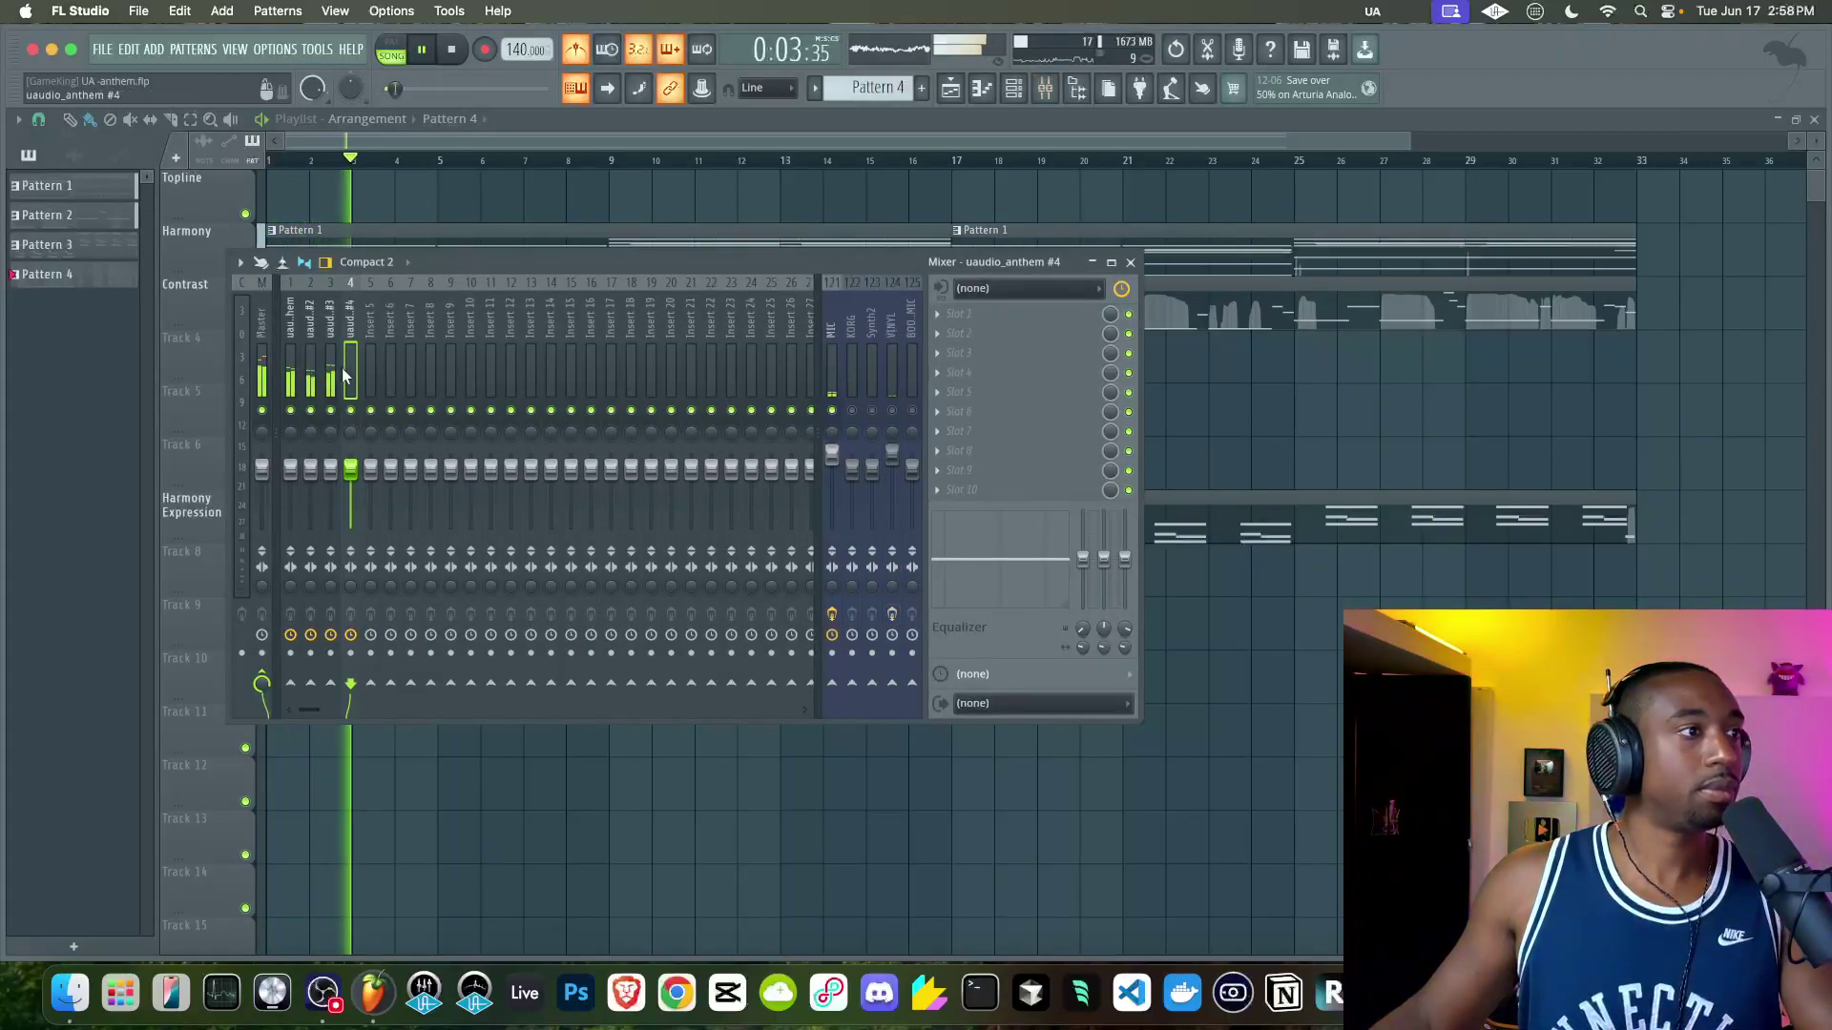
{"action": "left_click", "coordinate": [294, 359]}
{"action": "left_click", "coordinate": [267, 354]}
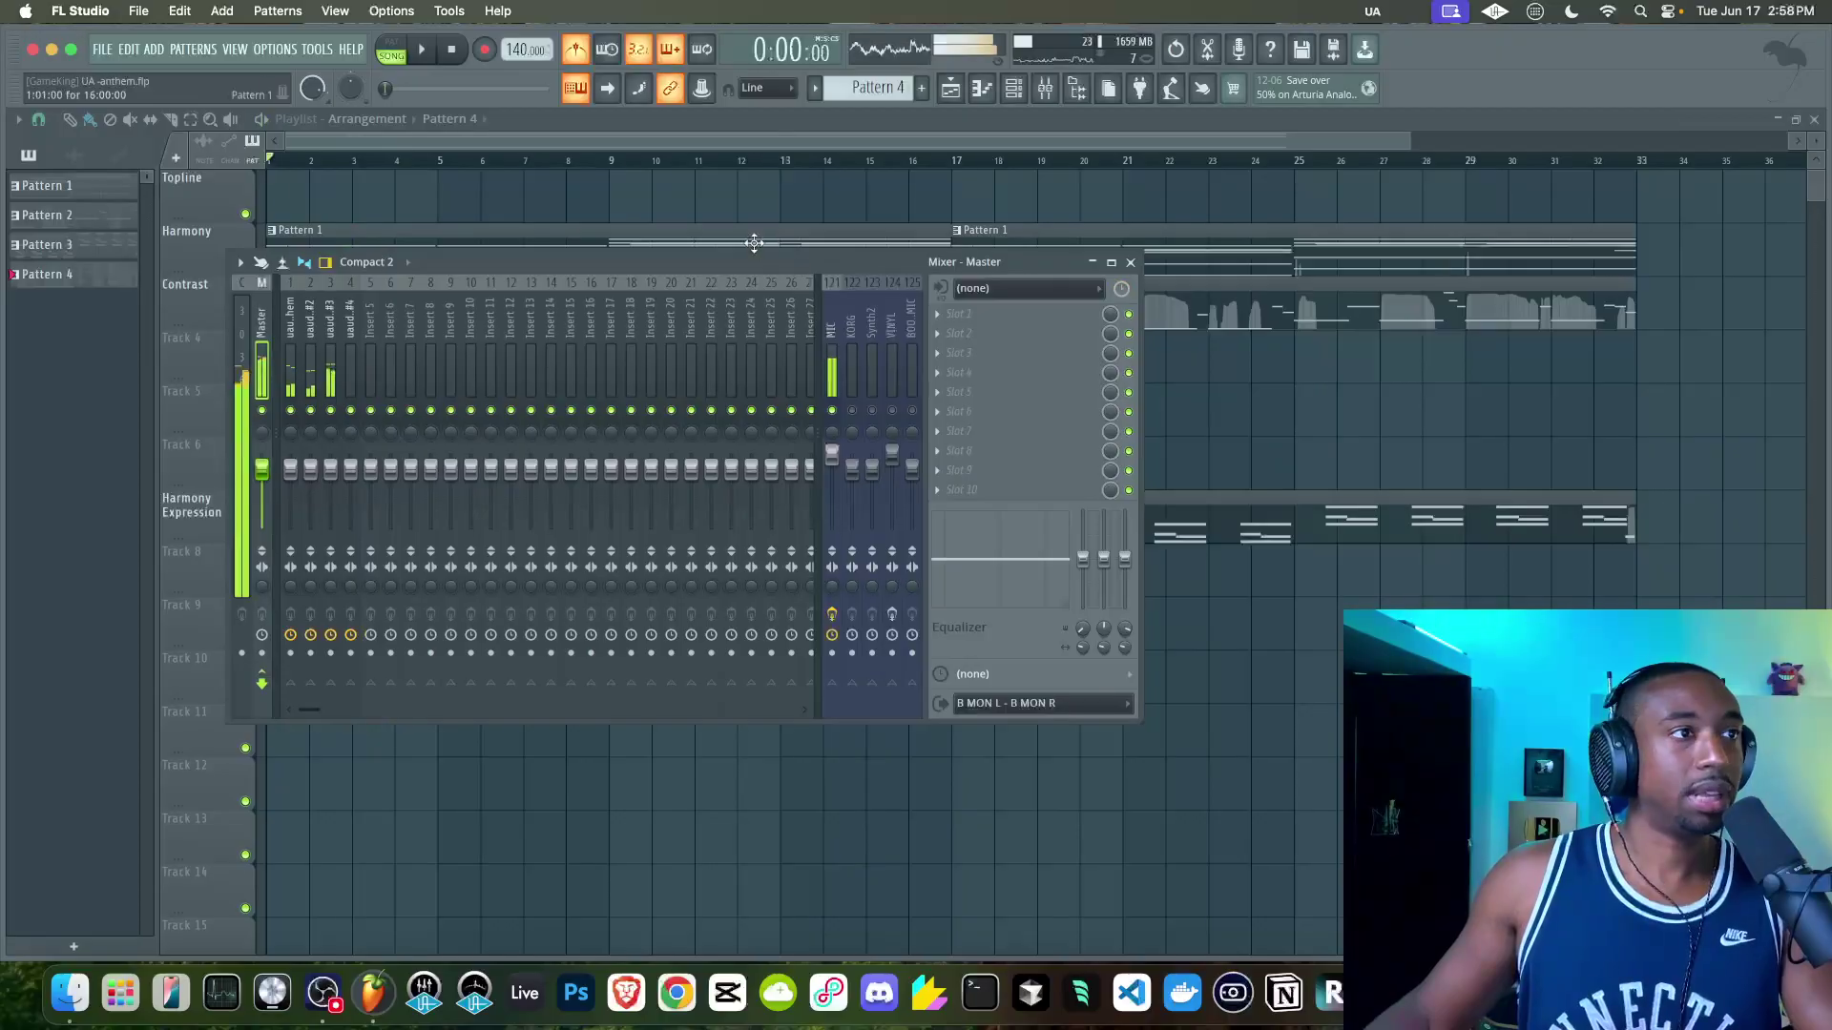
{"action": "left_click", "coordinate": [1129, 263]}
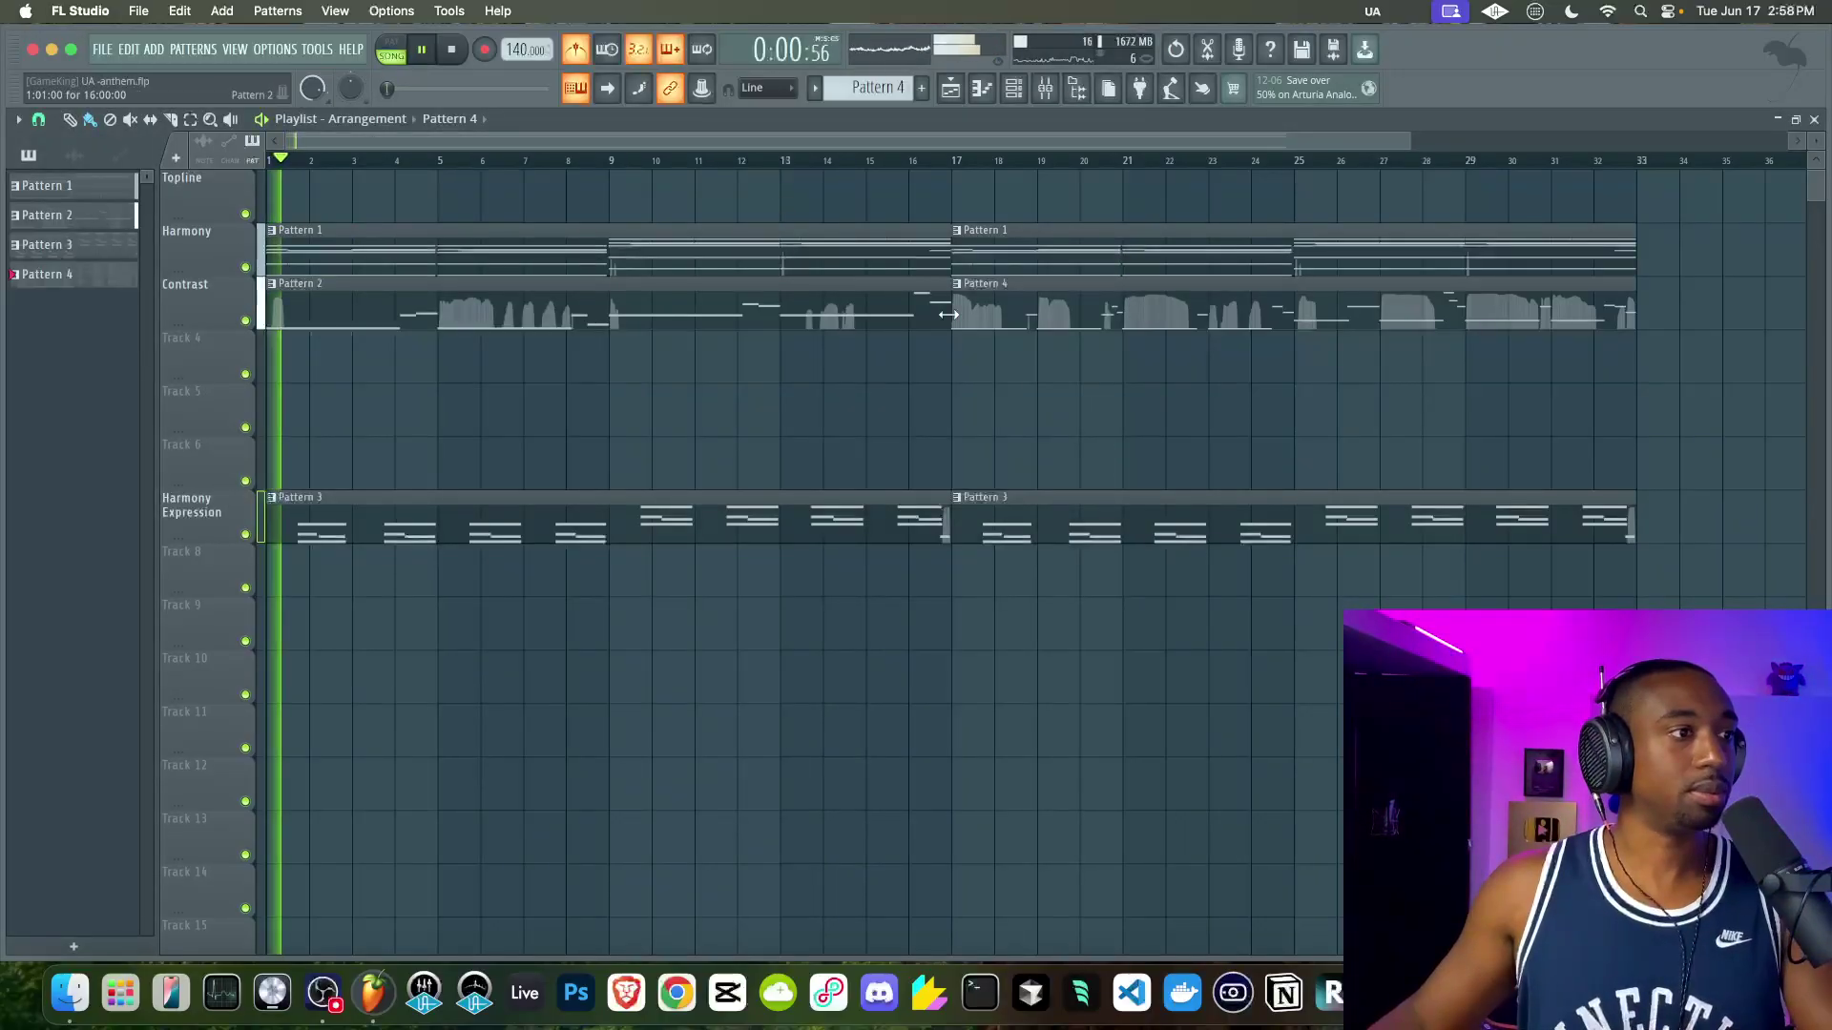
- Delete the first Pattern 3 clip, starting at bar 1, from the Harmony Expression track during playback
{"action": "right_click", "coordinate": [800, 502]}
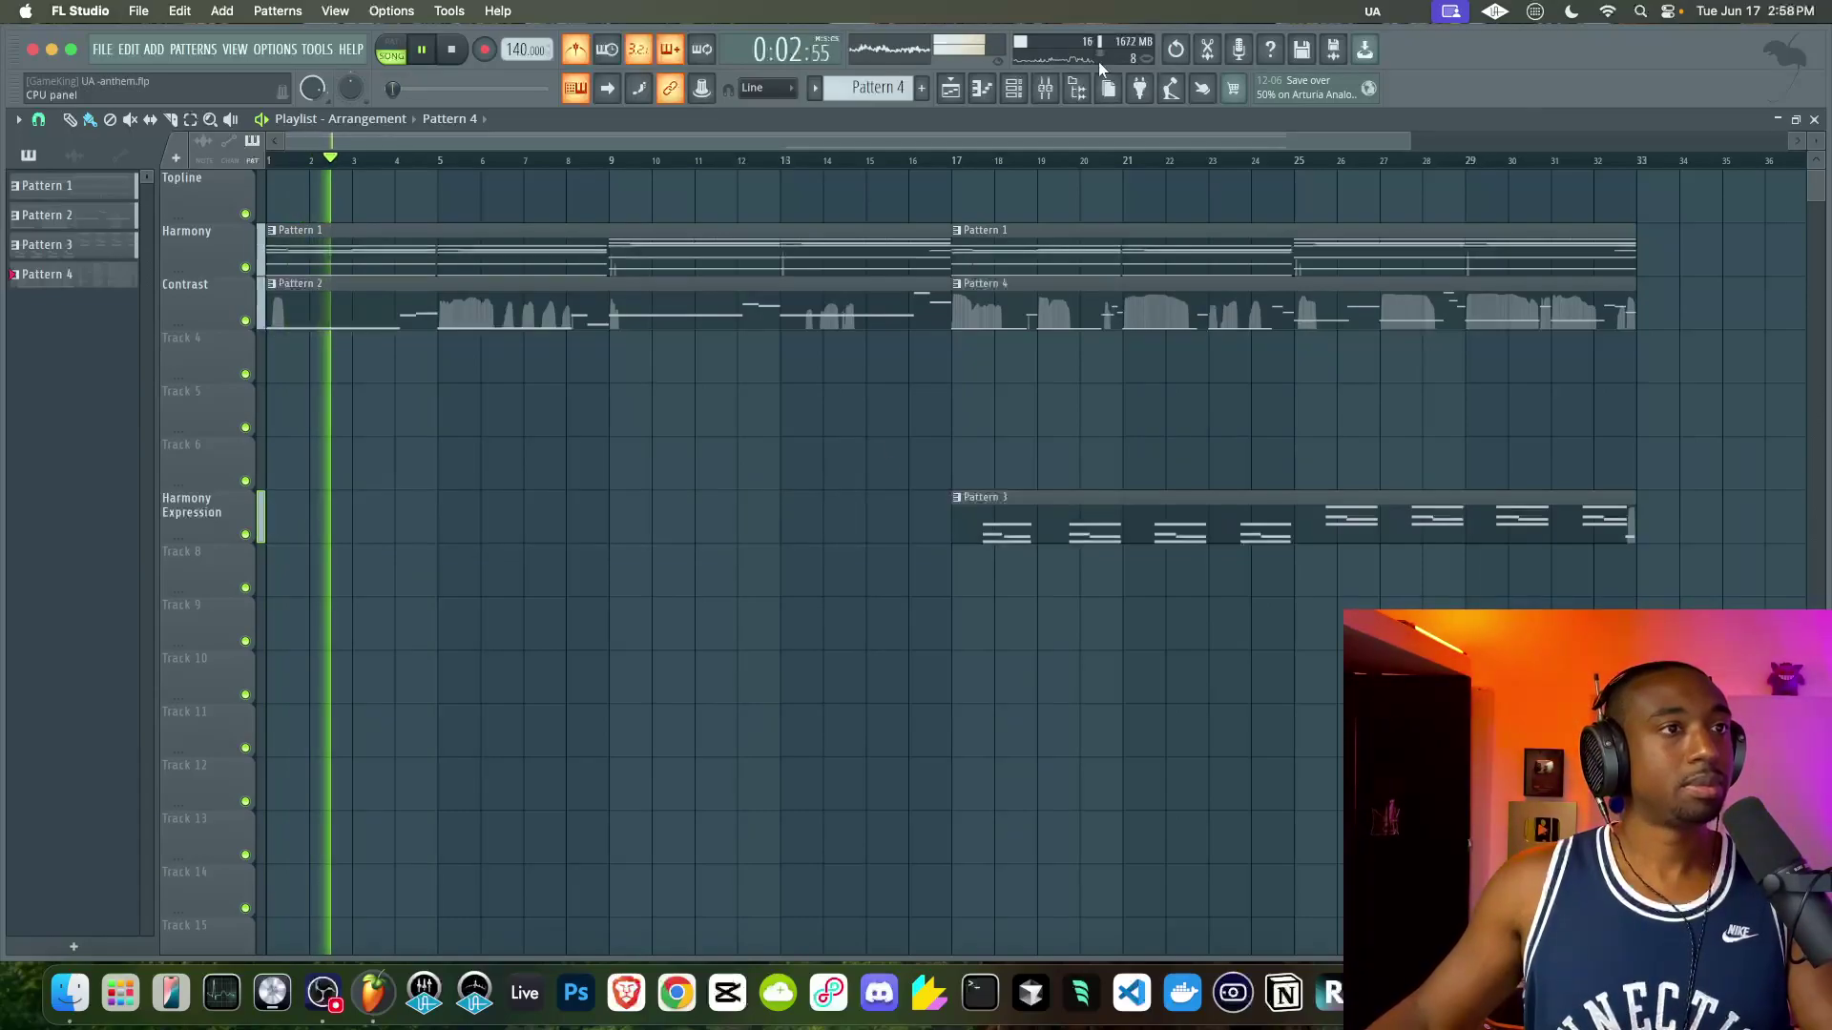
{"action": "left_click", "coordinate": [1013, 87]}
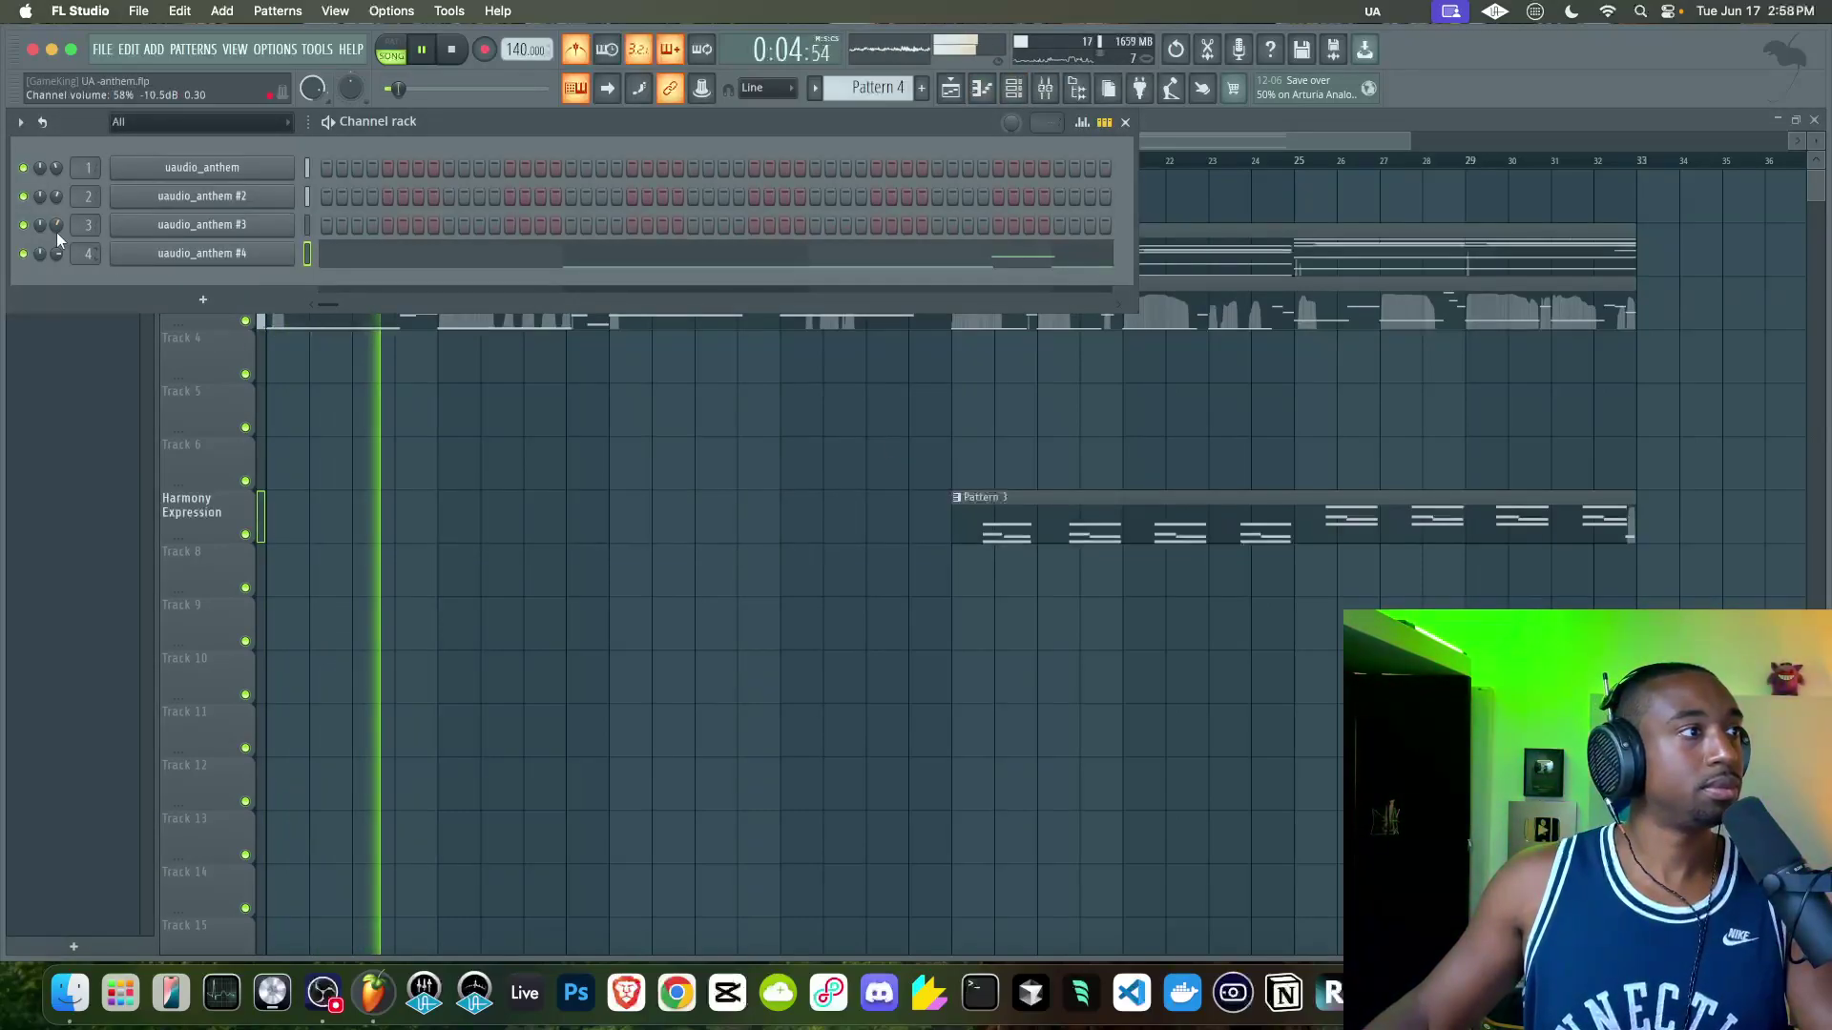
{"action": "right_click", "coordinate": [465, 469]}
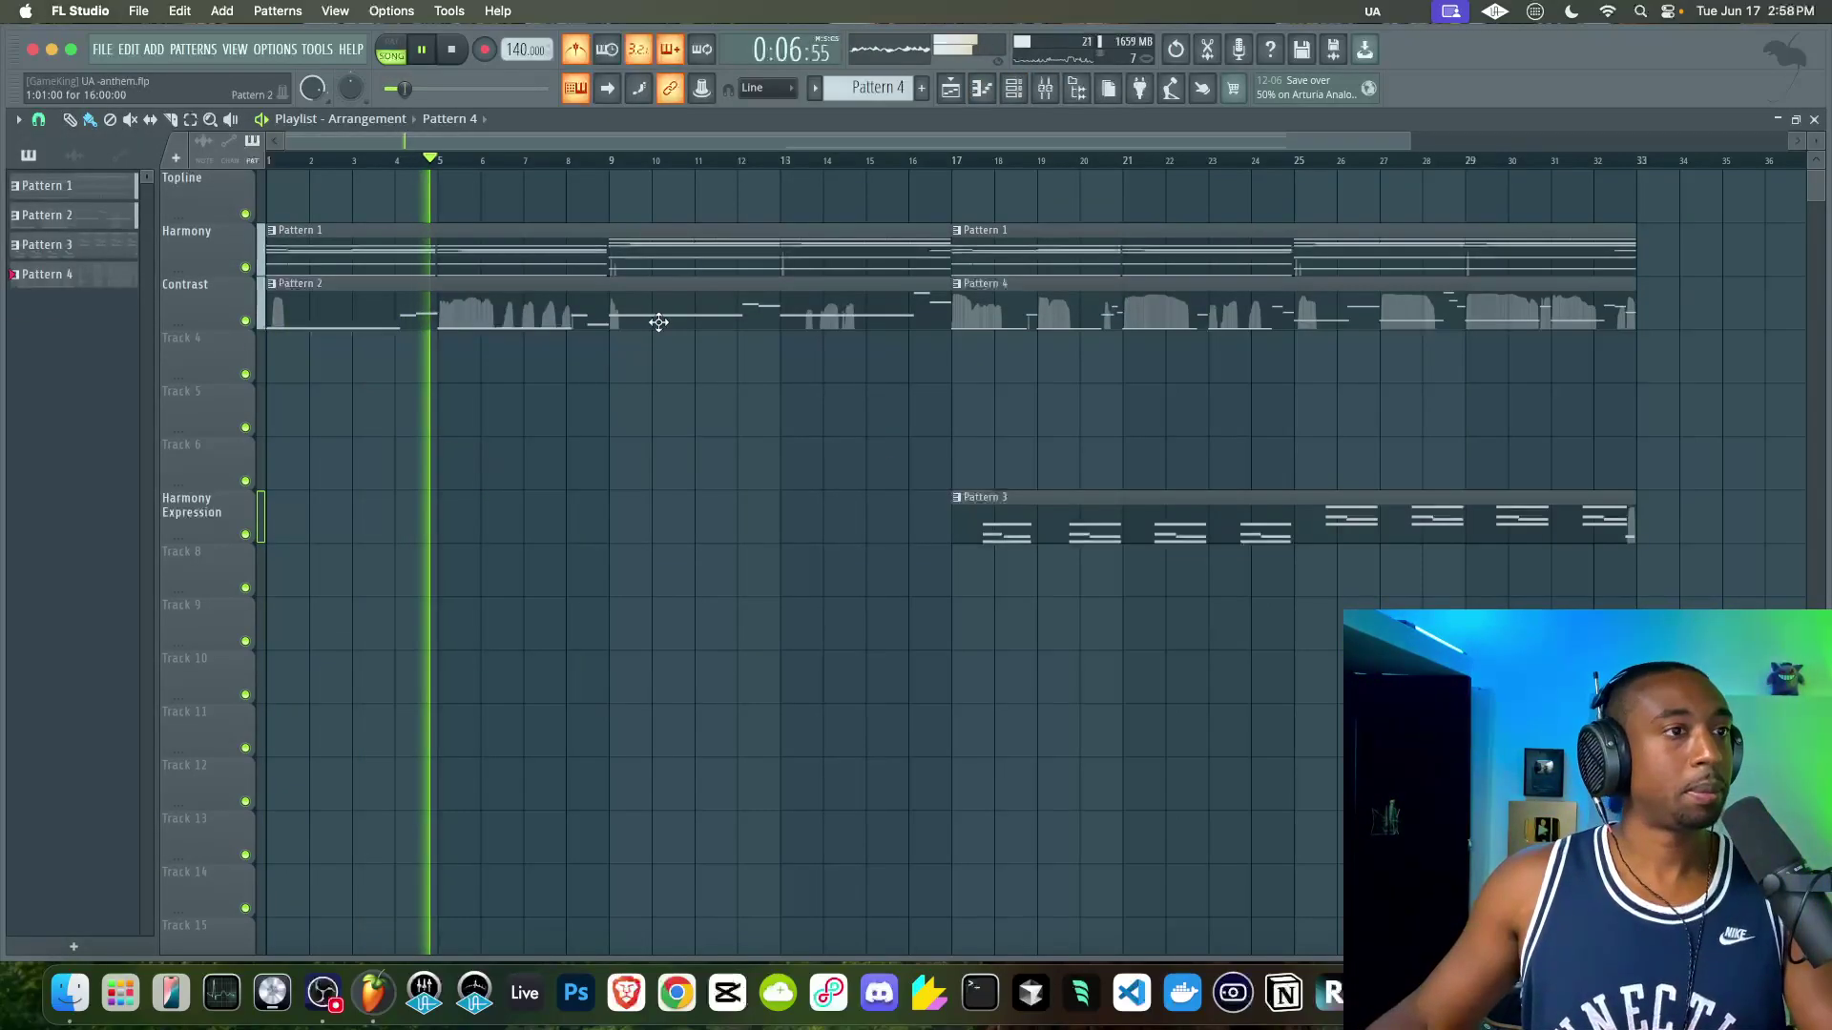
- Create Pattern 5 and add another UAD Anthem synth channel to the channel rack
{"action": "left_click", "coordinate": [1013, 89]}
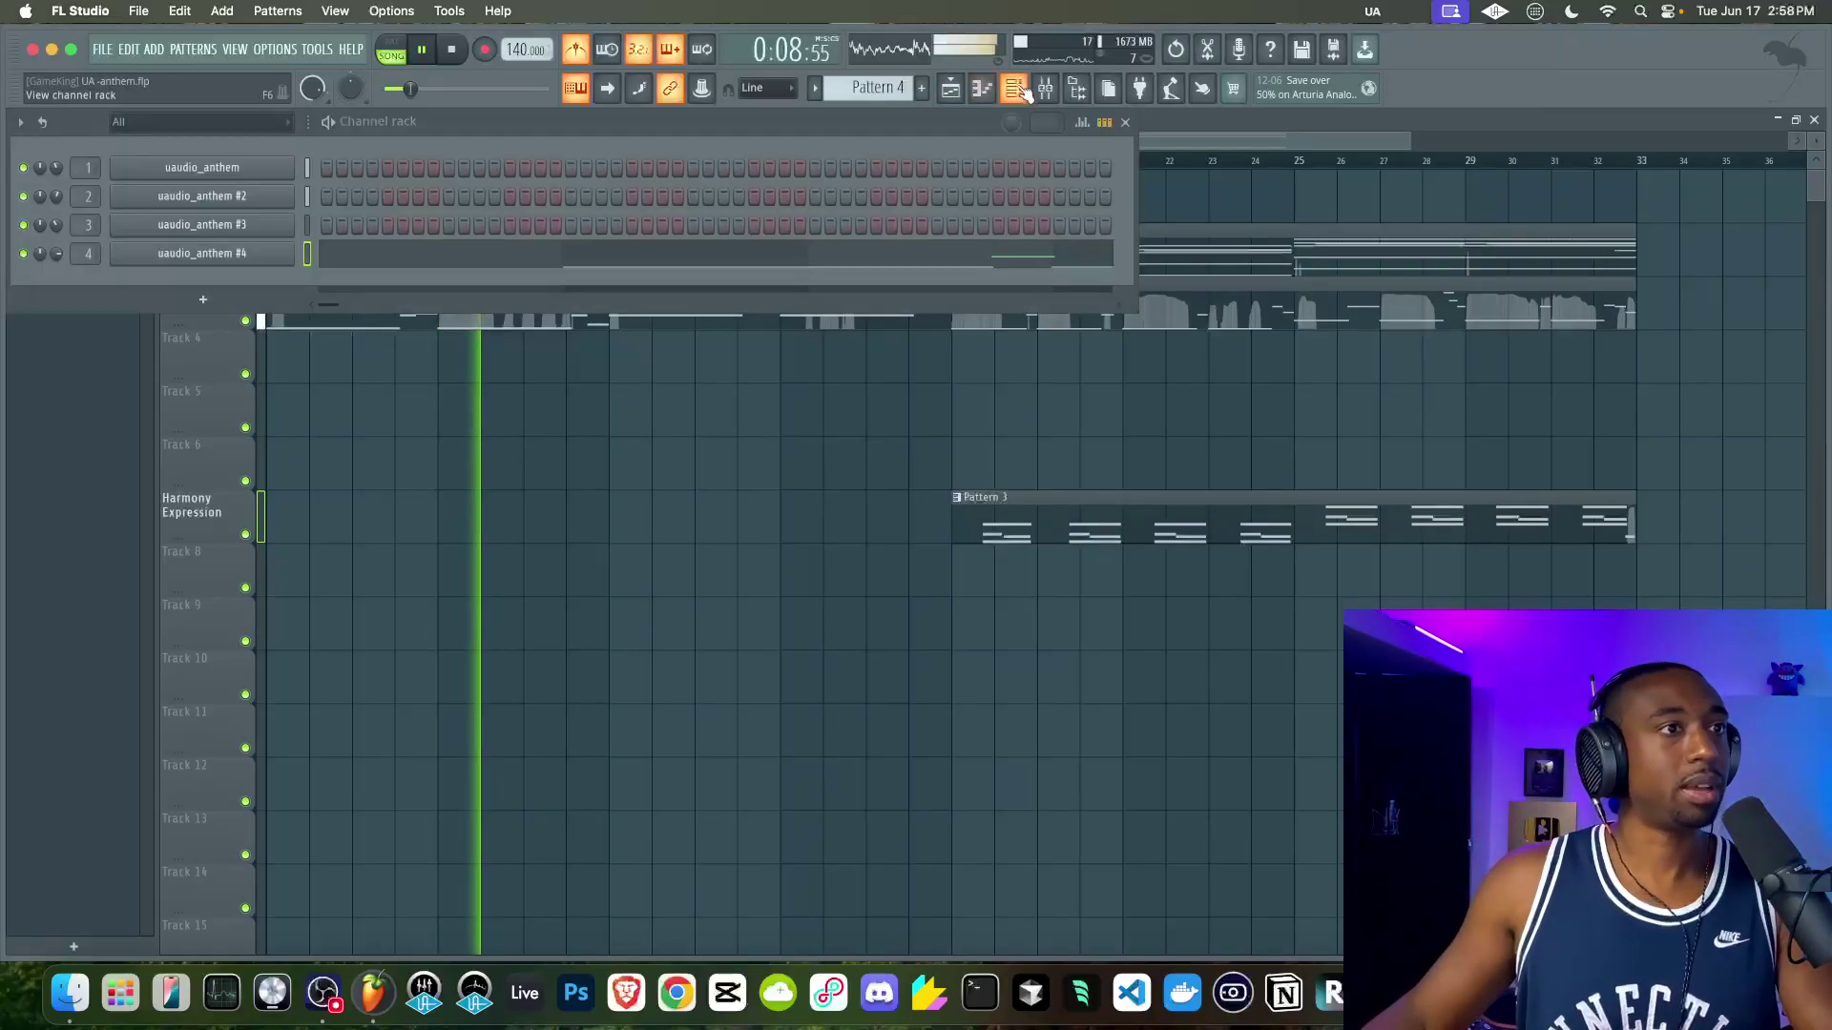
{"action": "left_click", "coordinate": [922, 88]}
{"action": "key", "text": "space"}
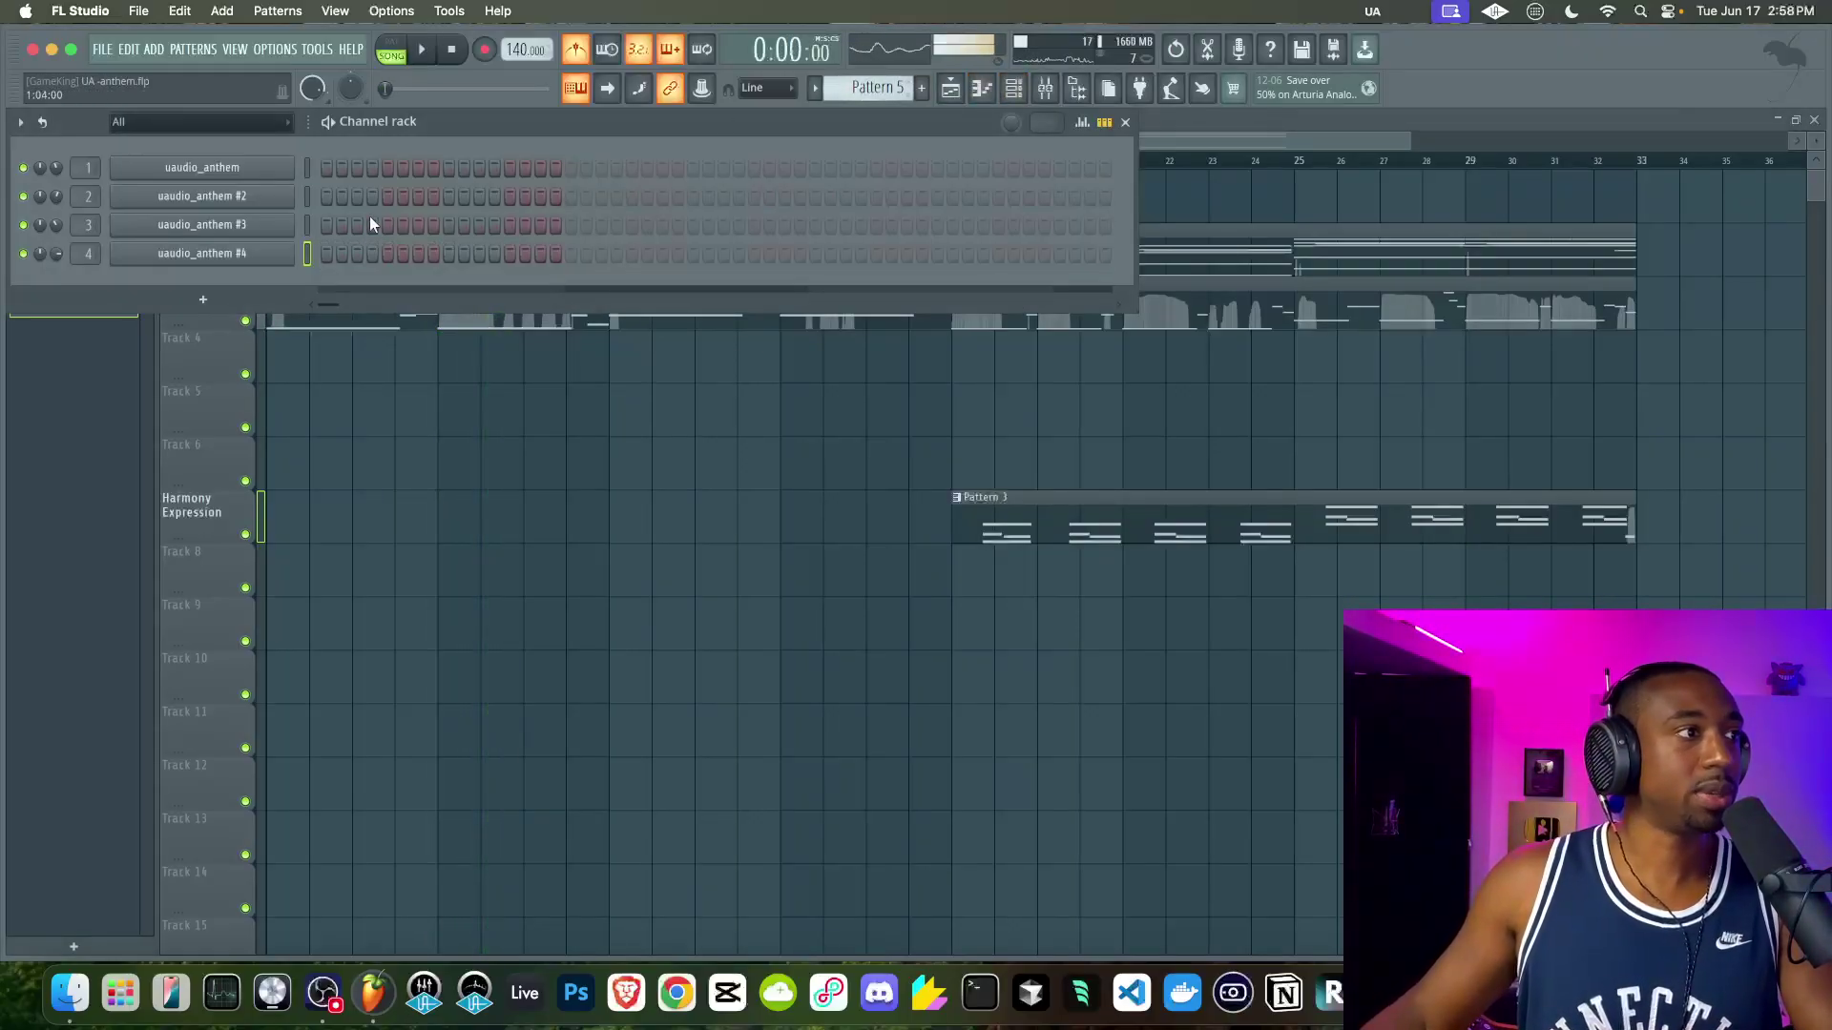
{"action": "left_click", "coordinate": [234, 307]}
{"action": "left_click", "coordinate": [643, 906]}
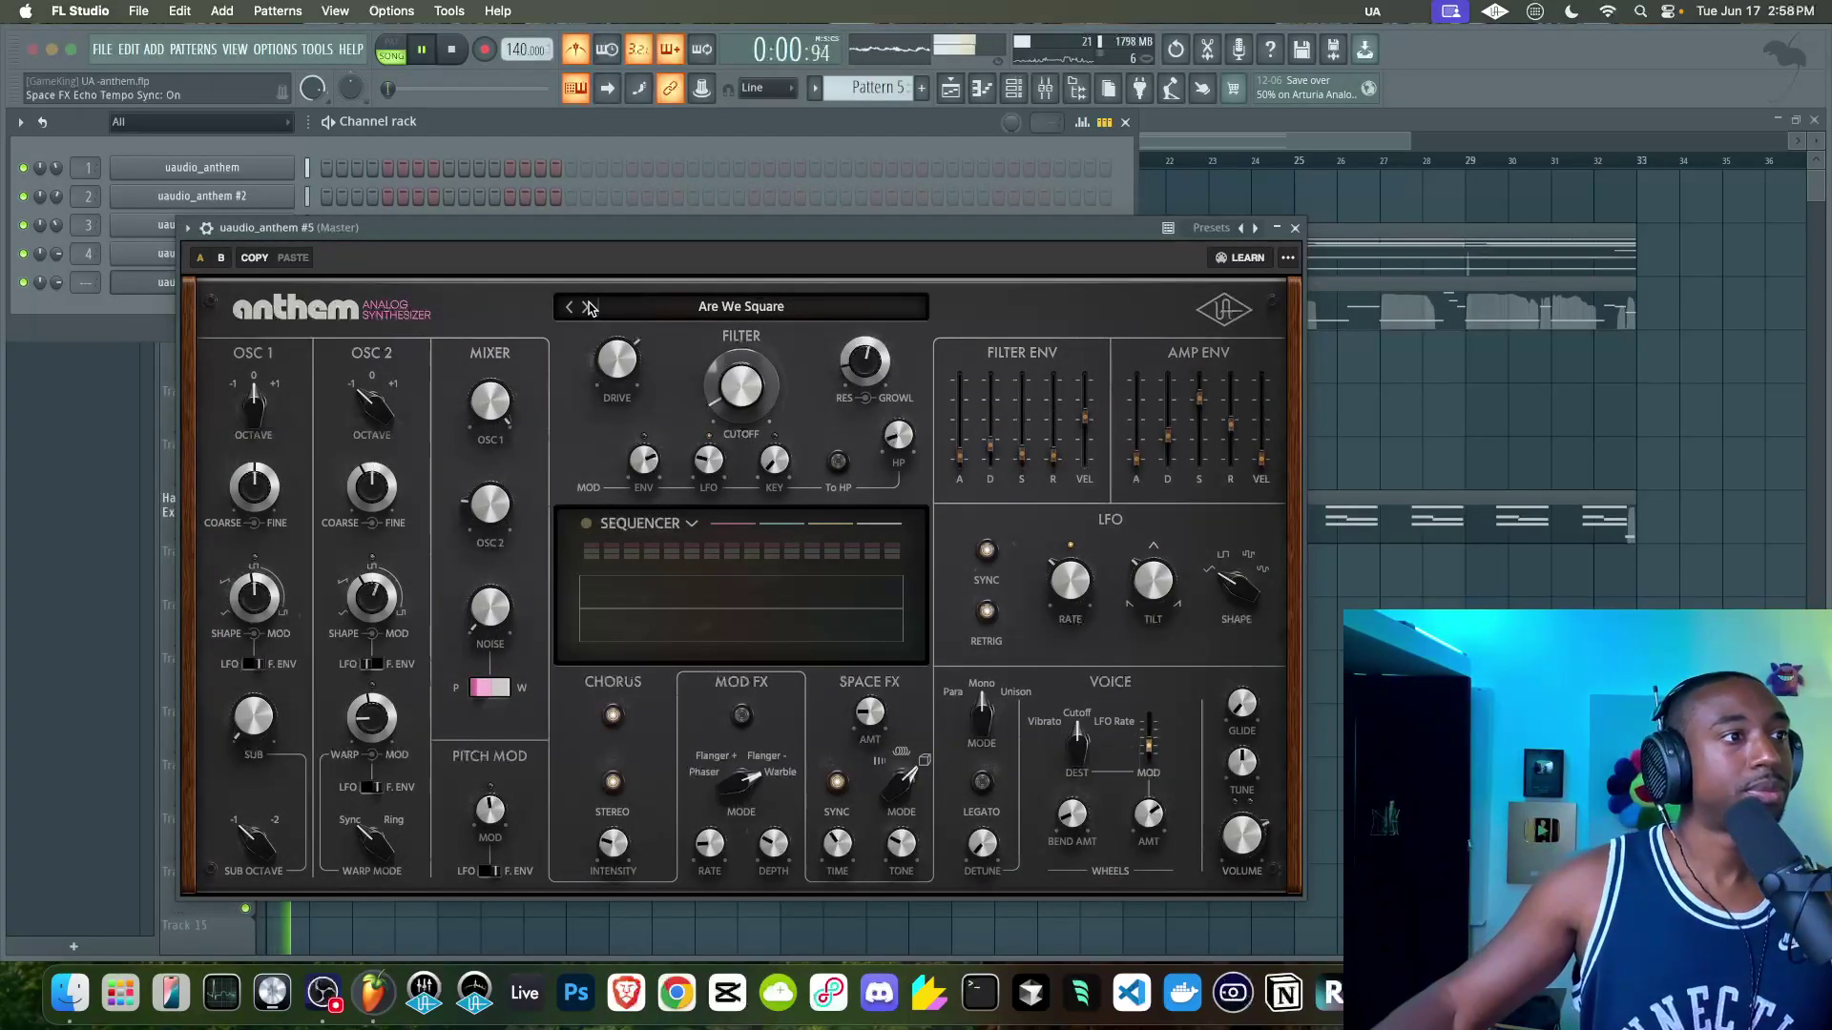
- Audition Anthem presets on the new synth over the playing beat and load Bahn Hoff Fire
{"action": "left_click", "coordinate": [589, 306]}
{"action": "left_click", "coordinate": [589, 306]}
{"action": "left_click", "coordinate": [589, 306]}
{"action": "left_click", "coordinate": [588, 306]}
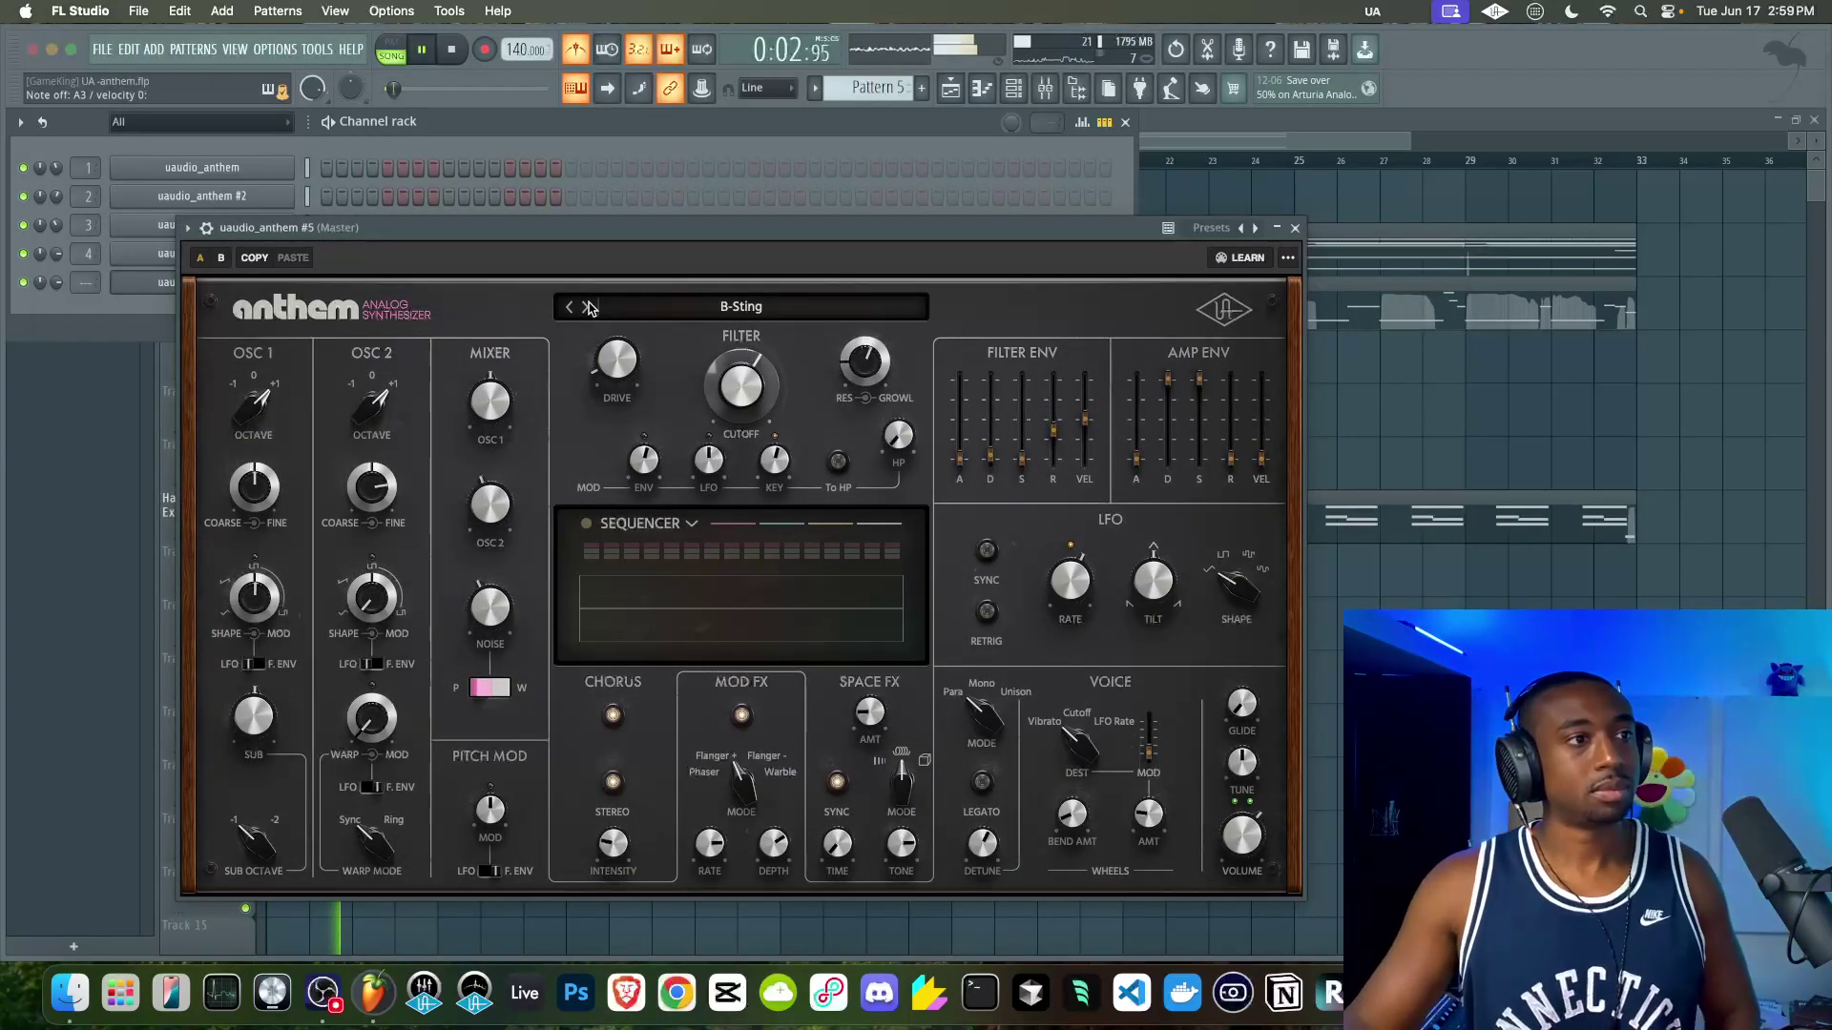
{"action": "left_click", "coordinate": [588, 306]}
{"action": "left_click", "coordinate": [573, 308]}
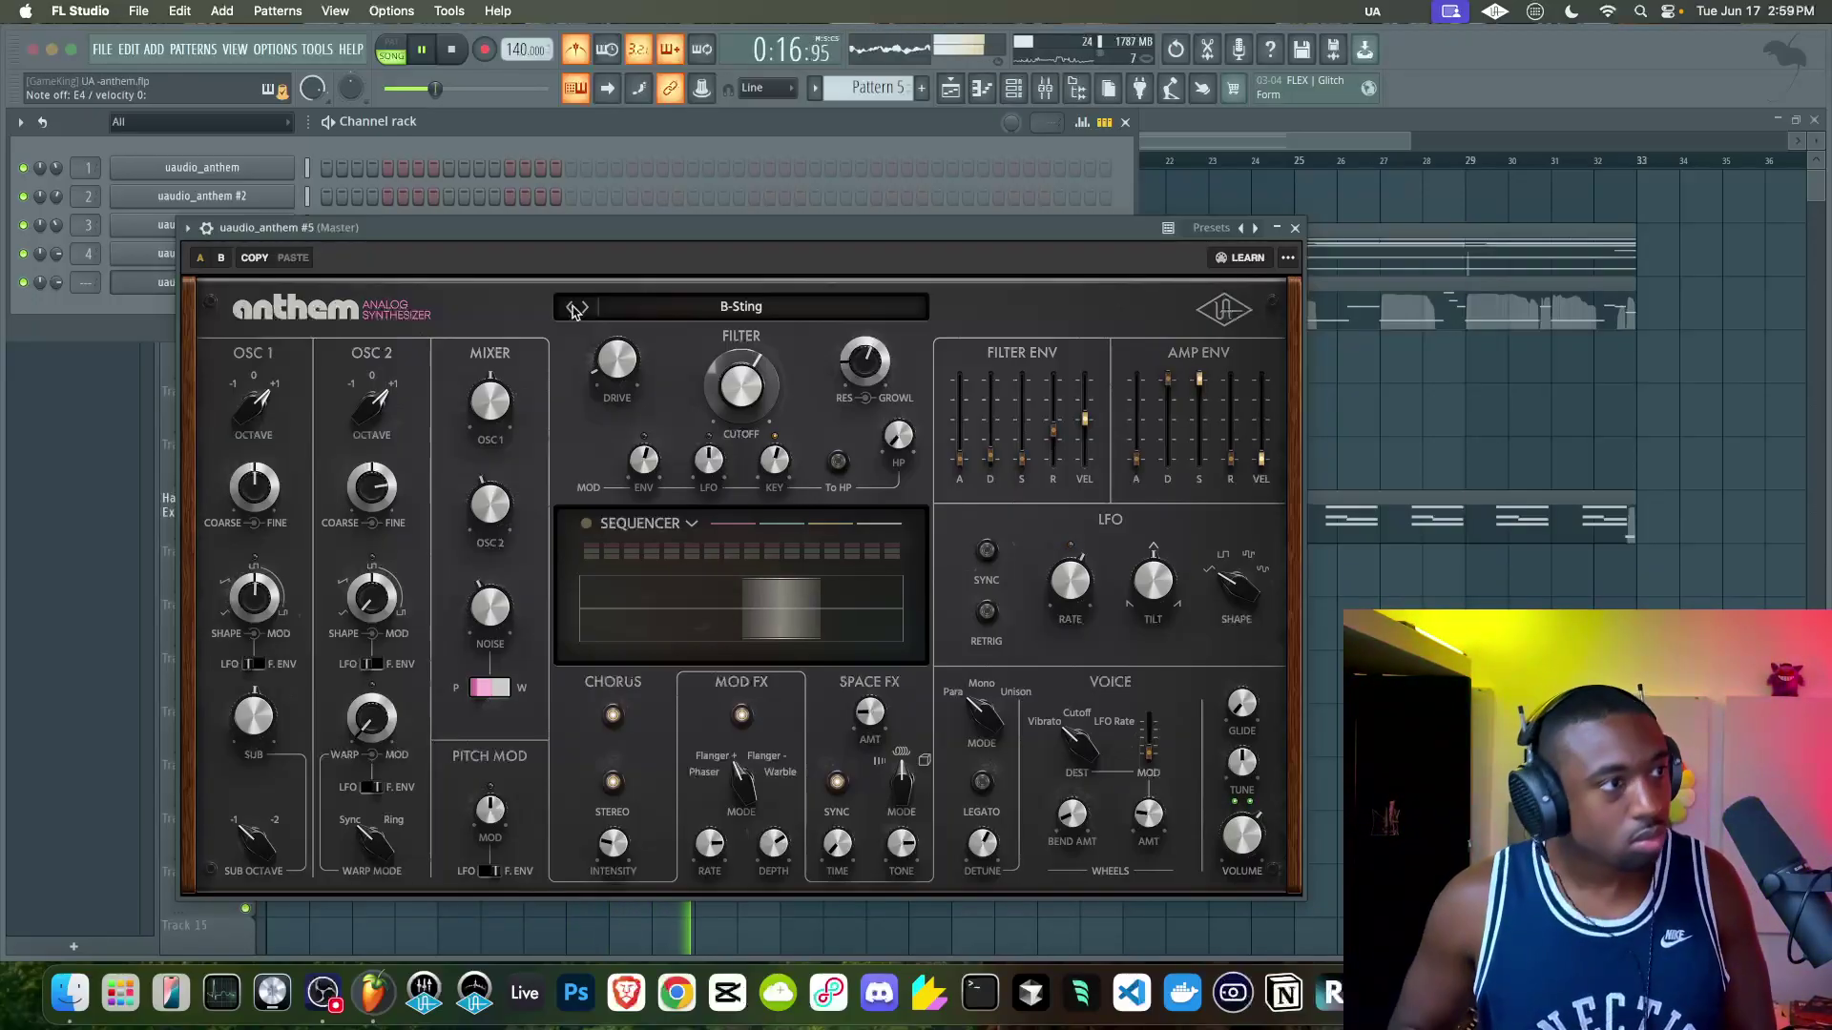
{"action": "left_click", "coordinate": [586, 309]}
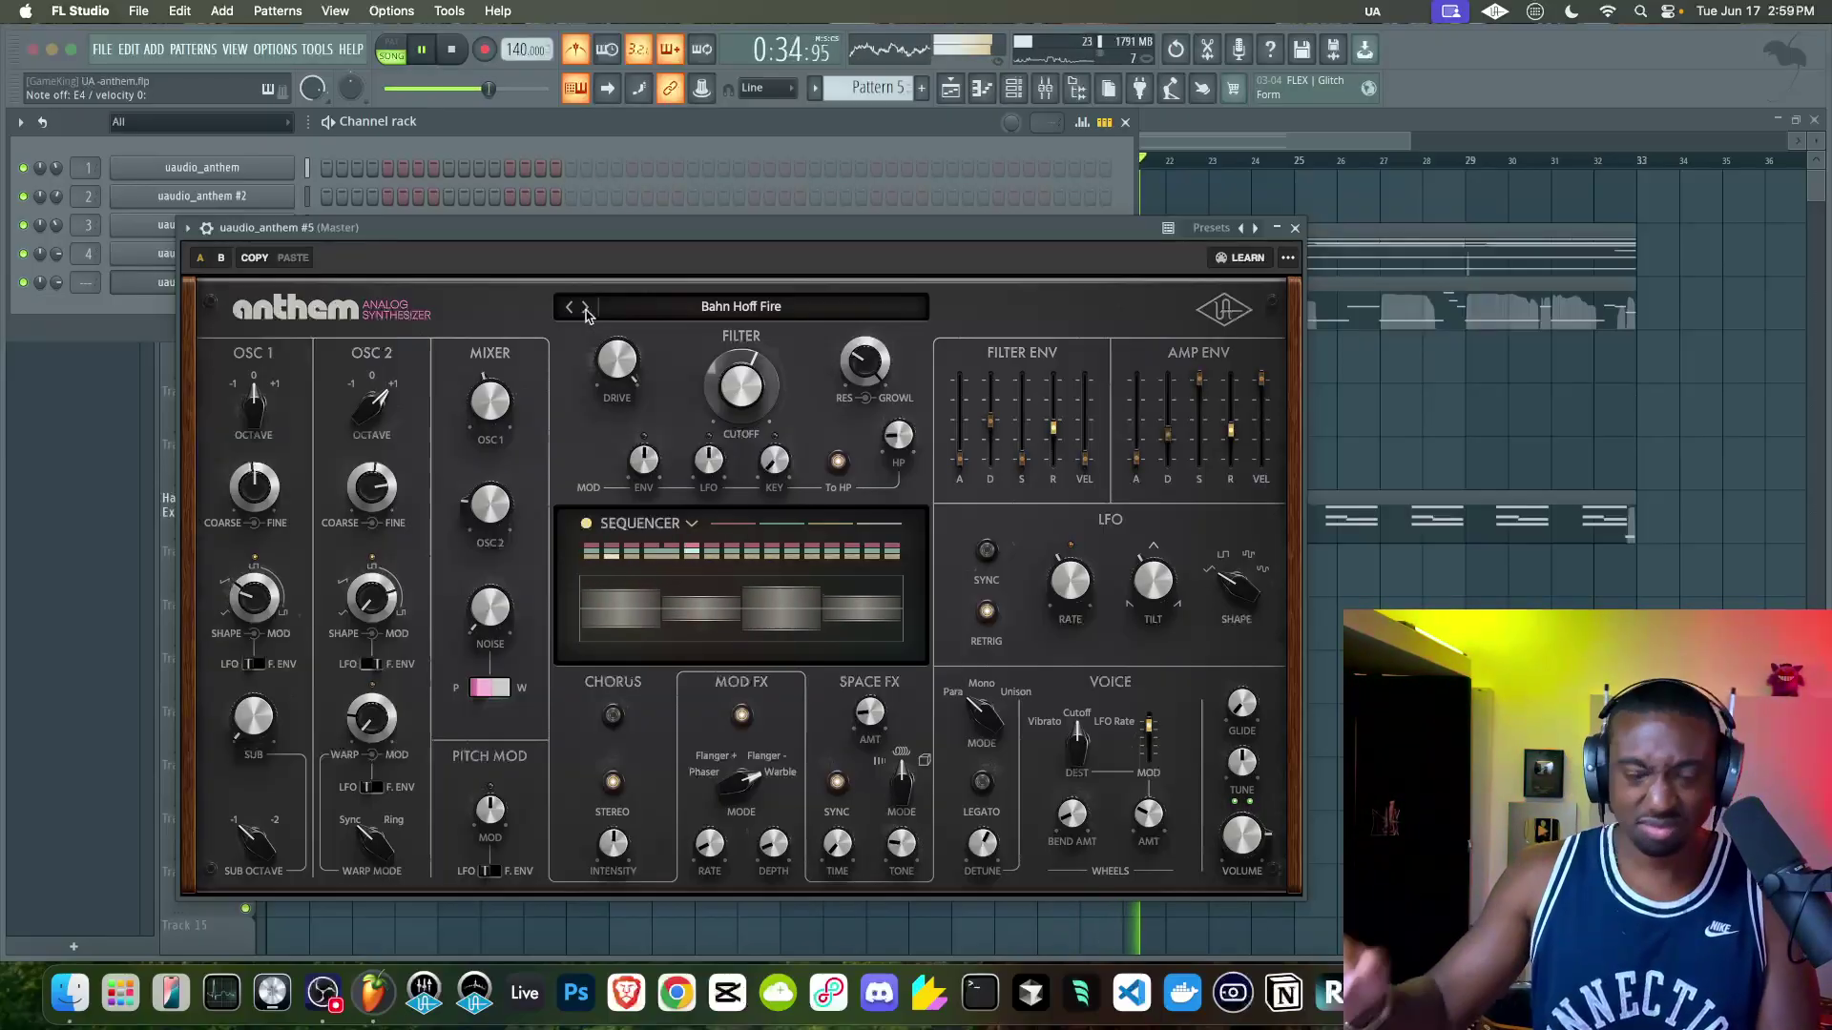
- Route uaudio_anthem #5 to mixer track 5 and save the project
{"action": "left_click", "coordinate": [1294, 230]}
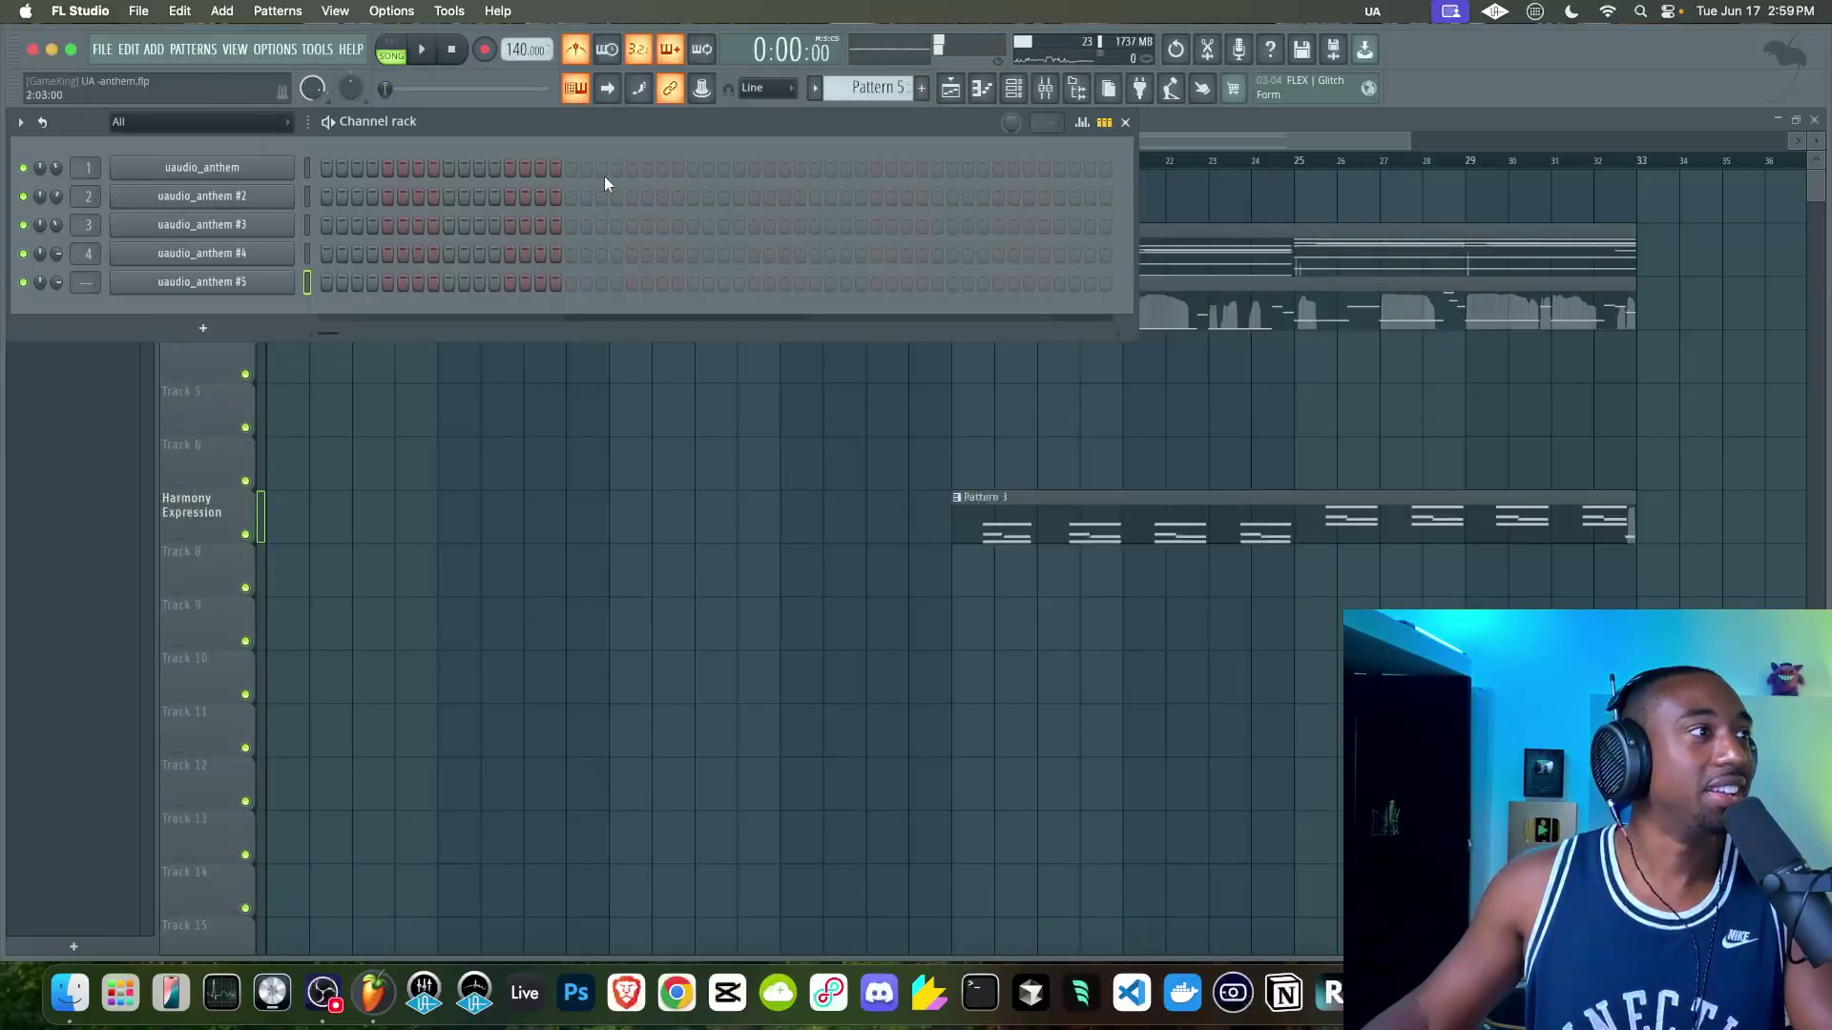
{"action": "key", "text": "F9"}
{"action": "key", "text": "super+s"}
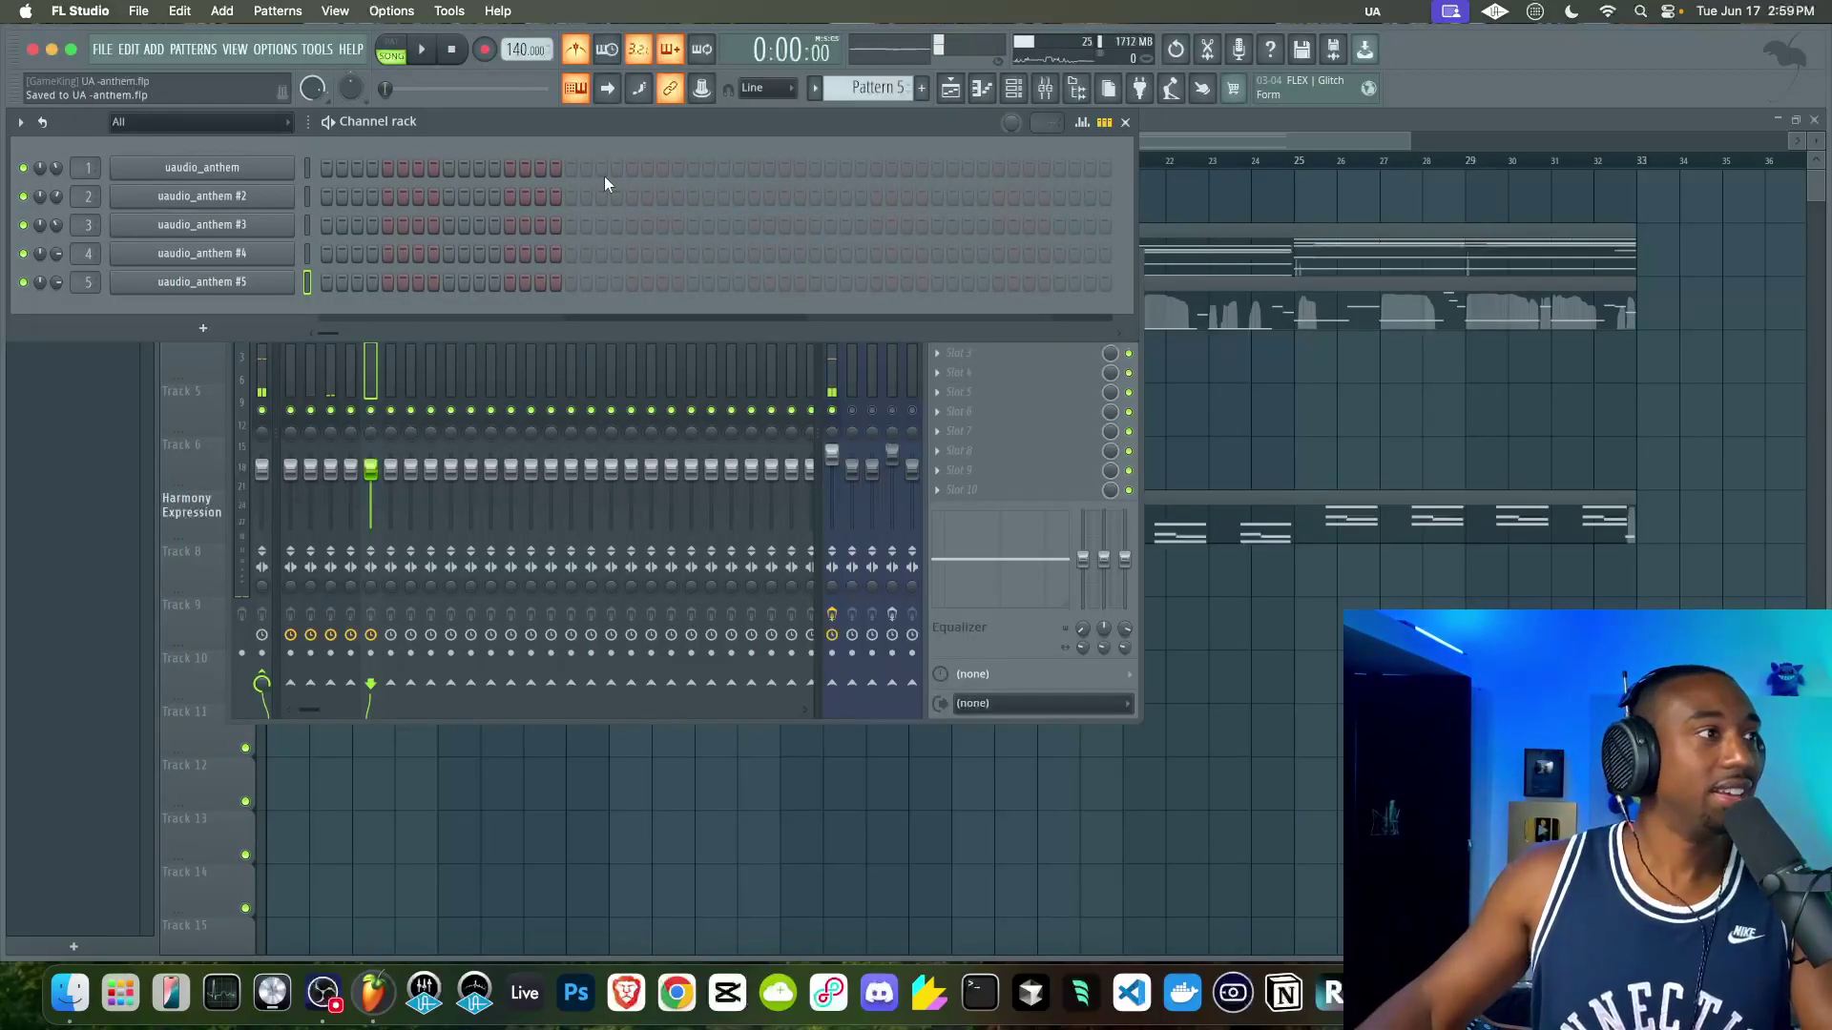
- Record a topline part into Pattern 5 from just before bar 17 through the second section
{"action": "left_click", "coordinate": [1200, 618]}
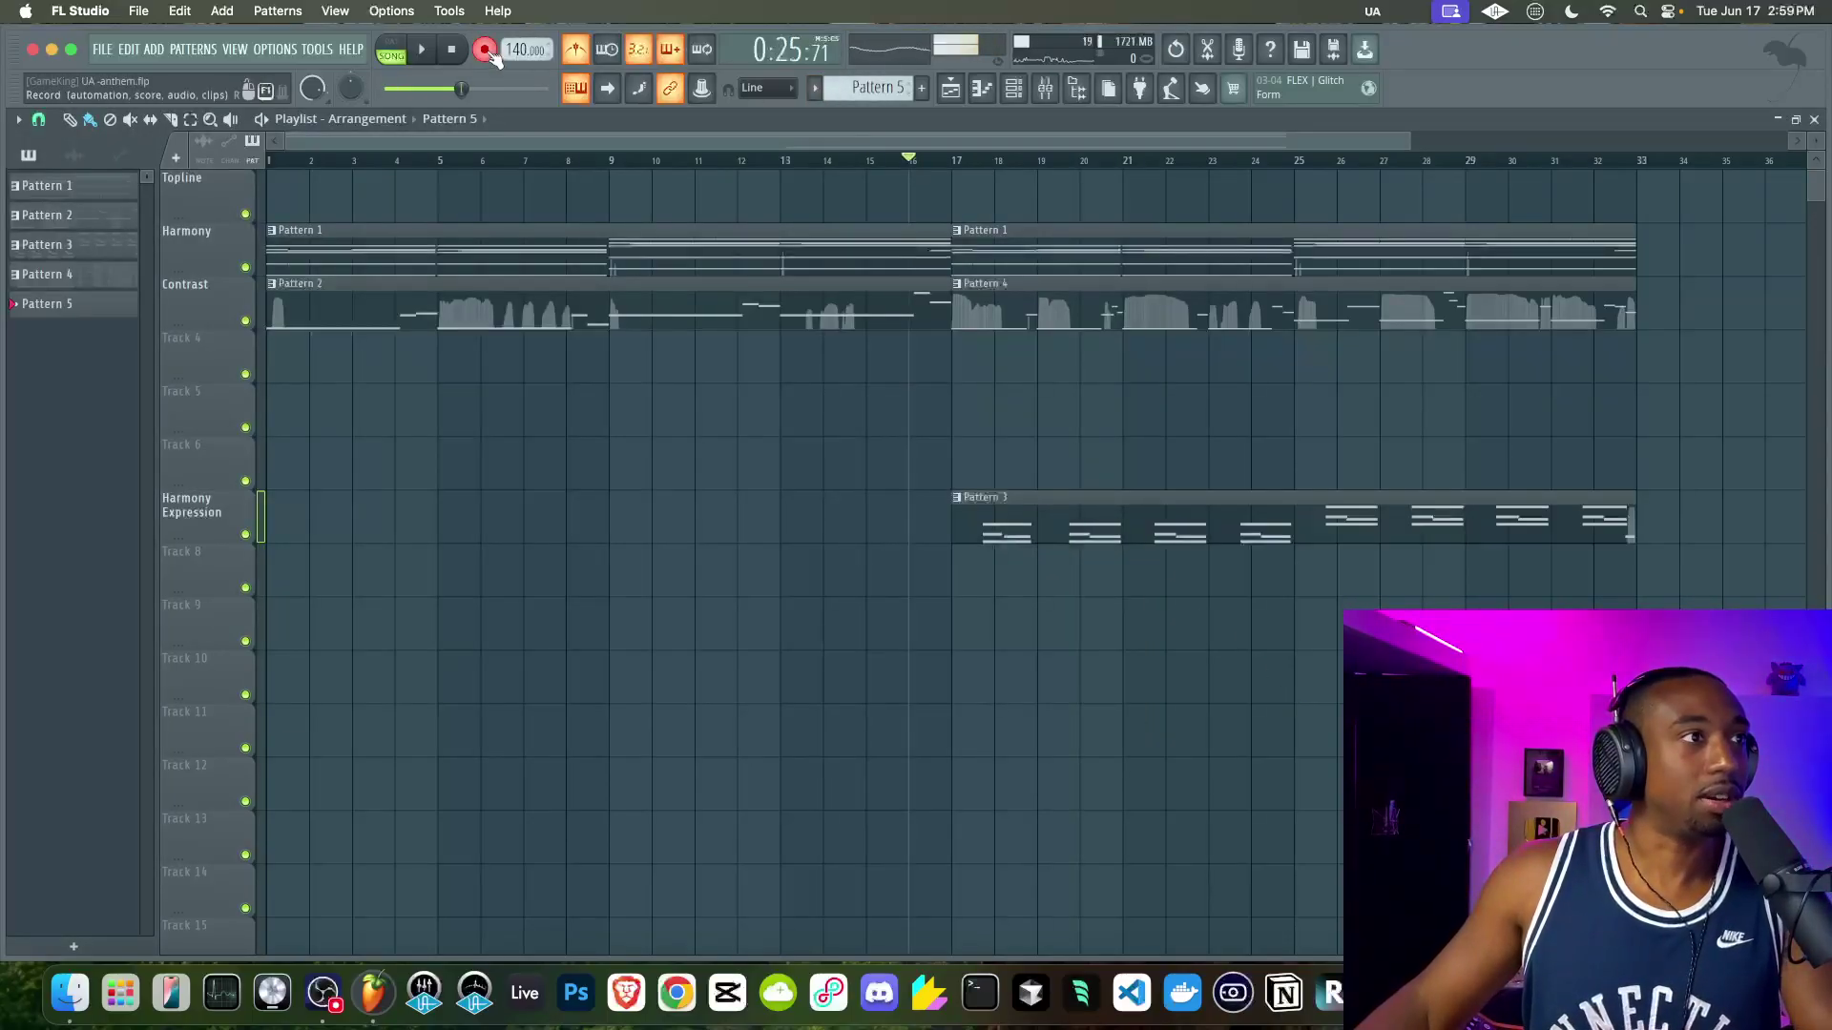
{"action": "key", "text": "space"}
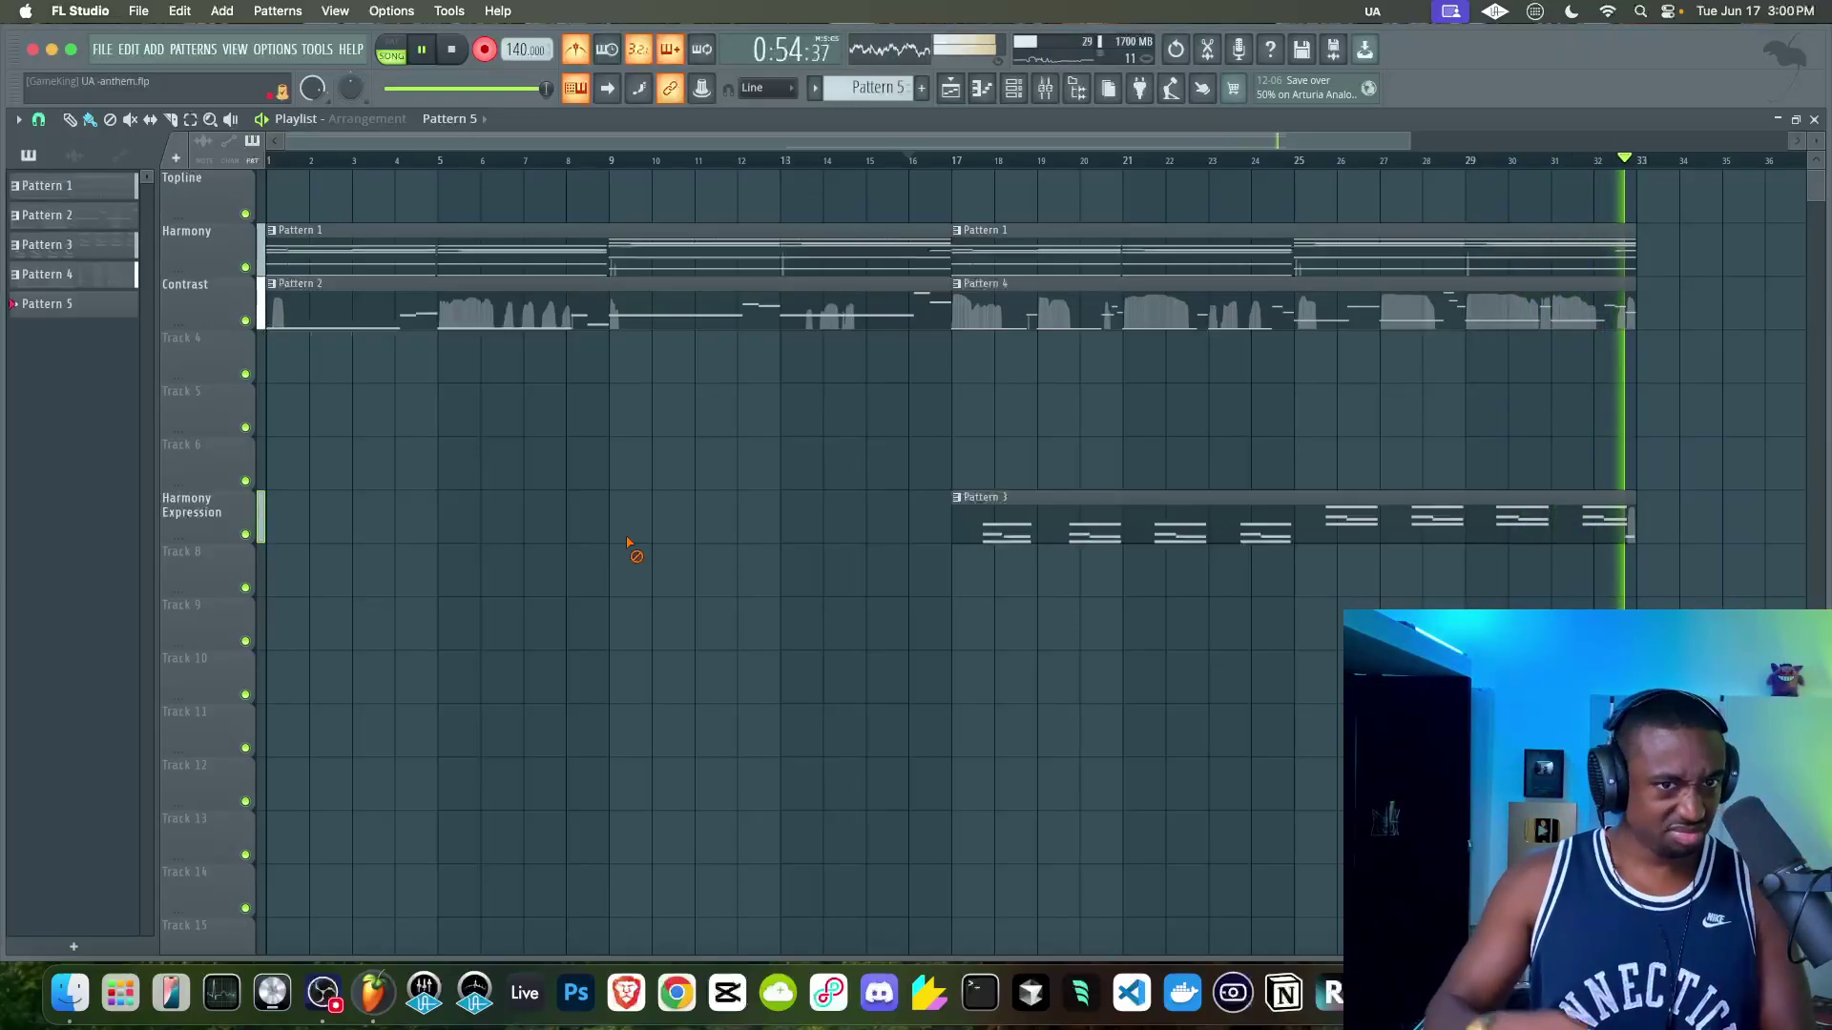
{"action": "key", "text": "space"}
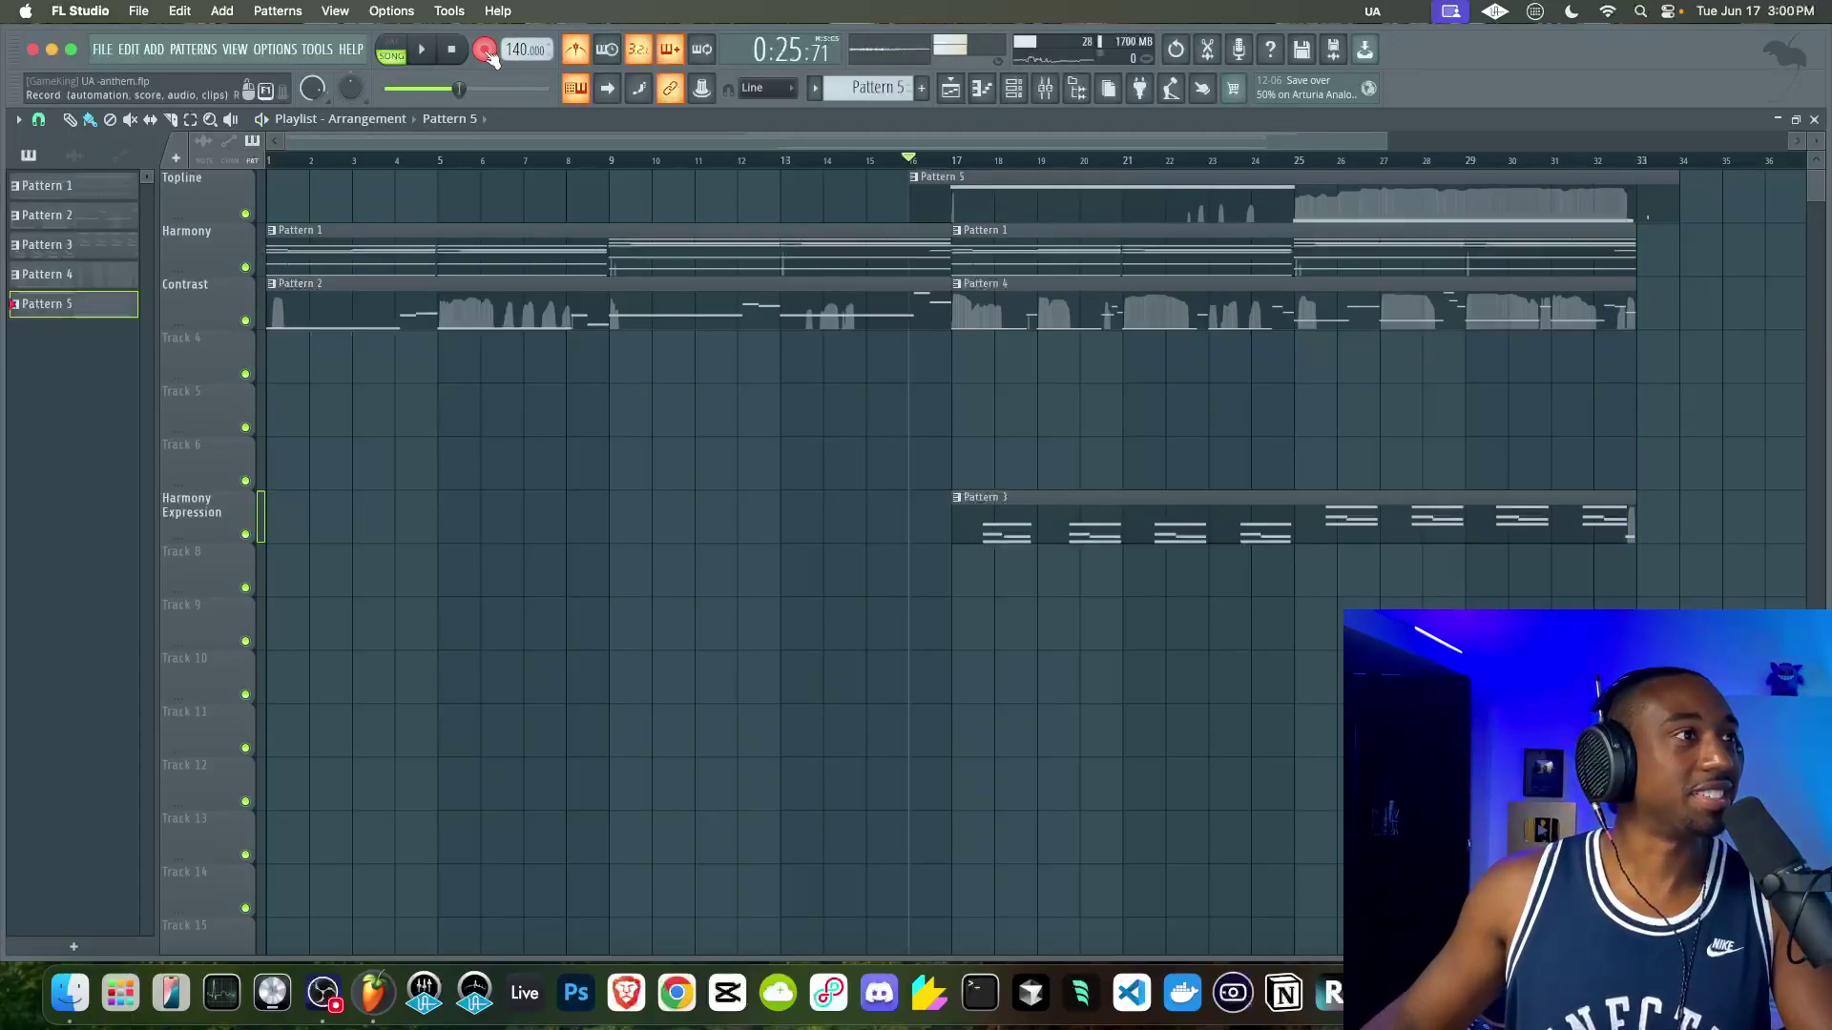
- Quantize the recorded uaudio_anthem #5 notes in Pattern 5
{"action": "double_click", "coordinate": [999, 194]}
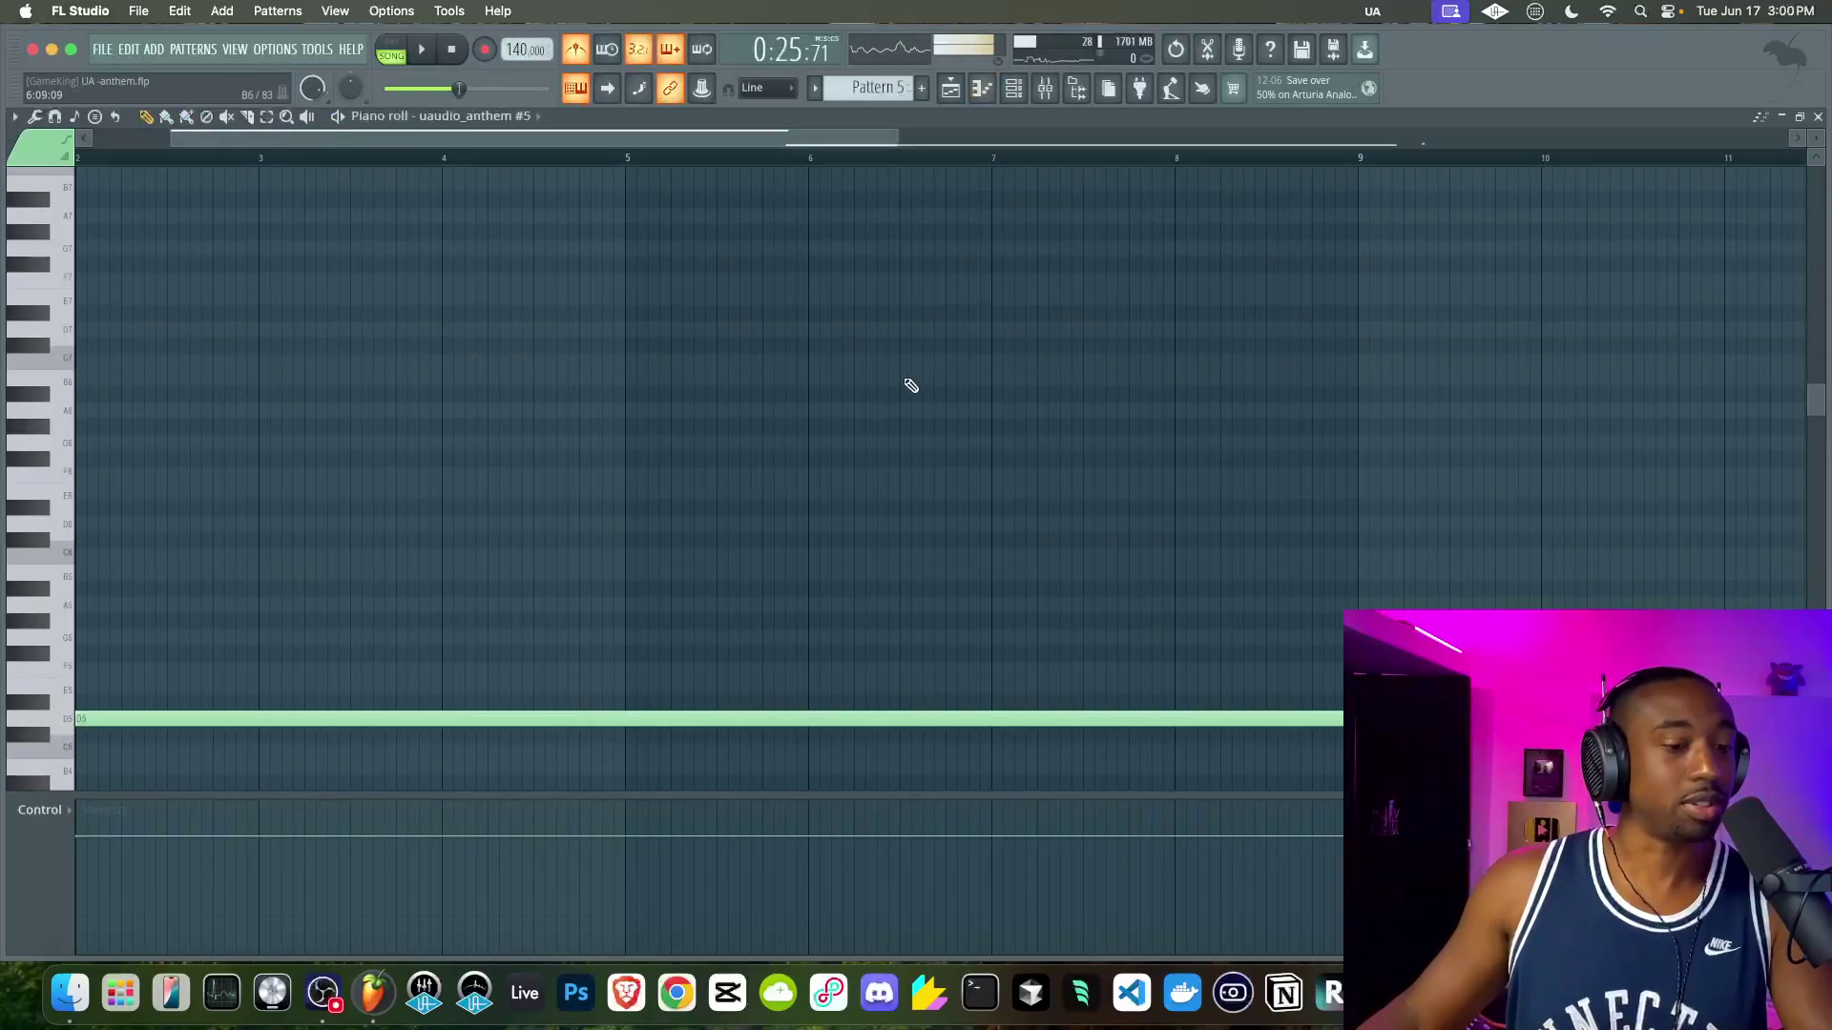
{"action": "key", "text": "alt+q"}
{"action": "key", "text": "Return"}
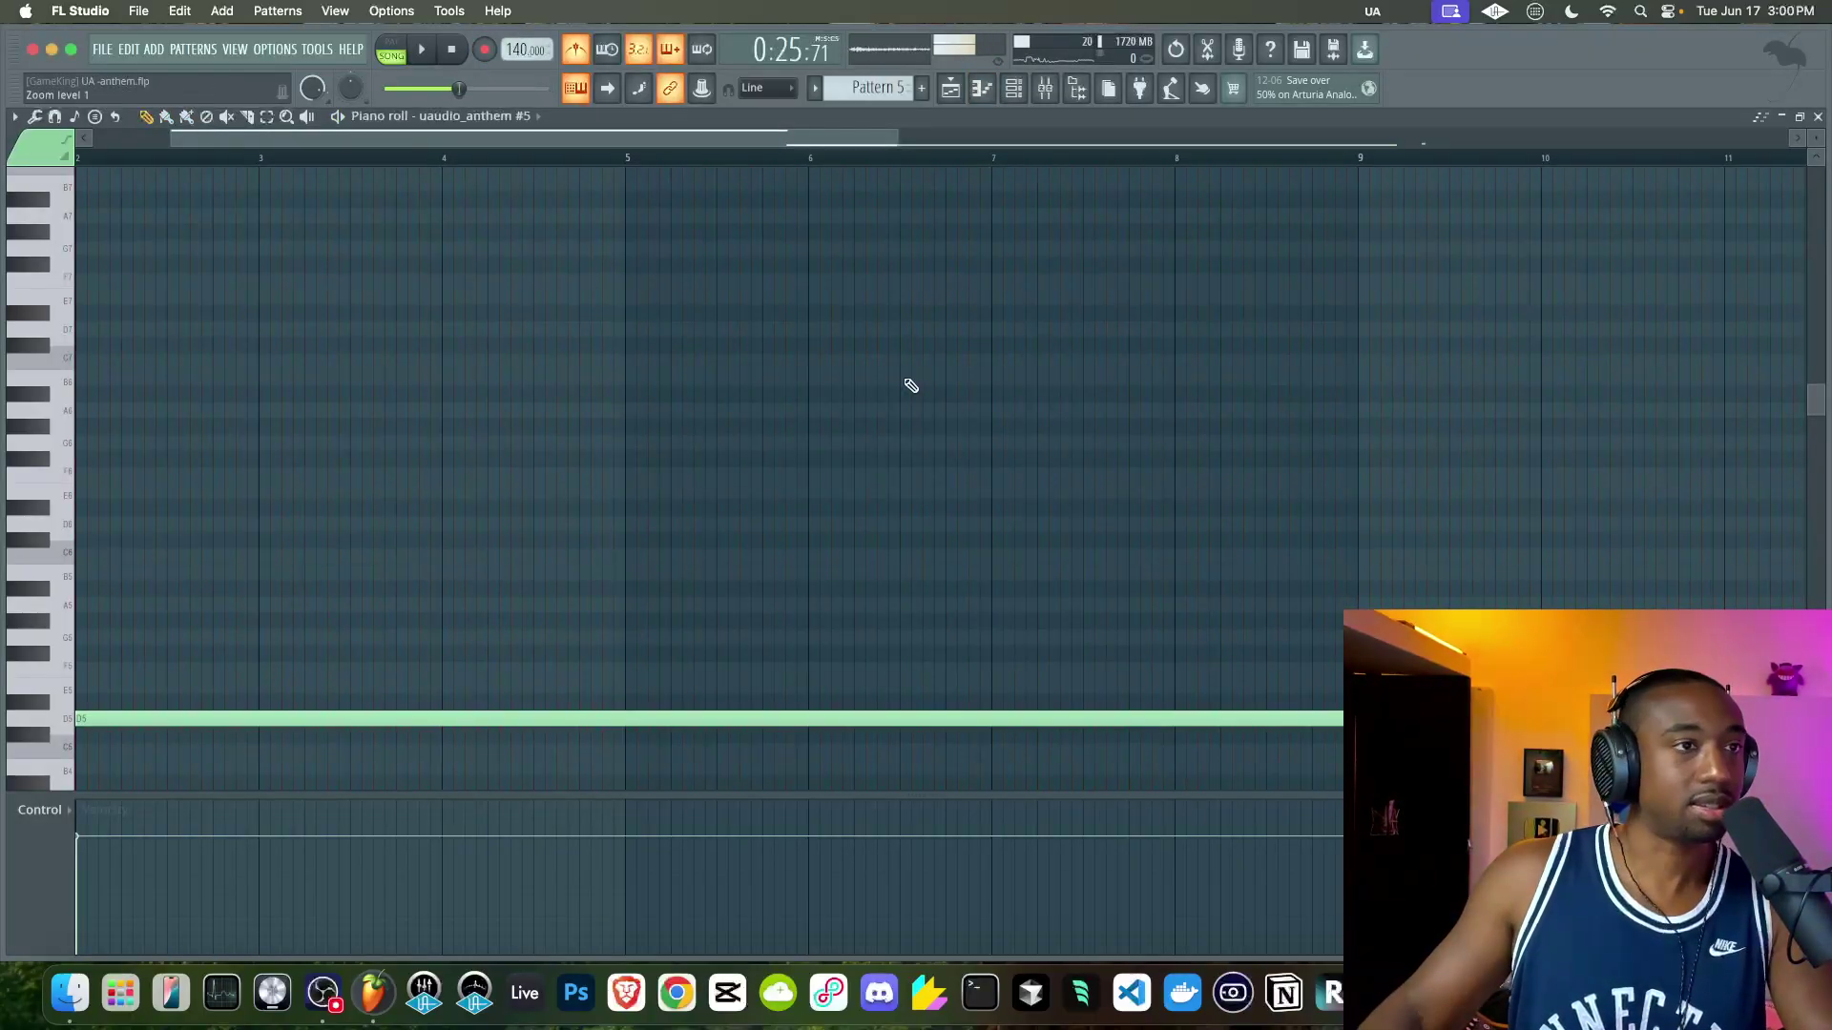
- Check uaudio_anthem #5 in the mixer and trim the Pattern 5 clip's start to bar 17 on the Topline track
{"action": "left_click", "coordinate": [1022, 93]}
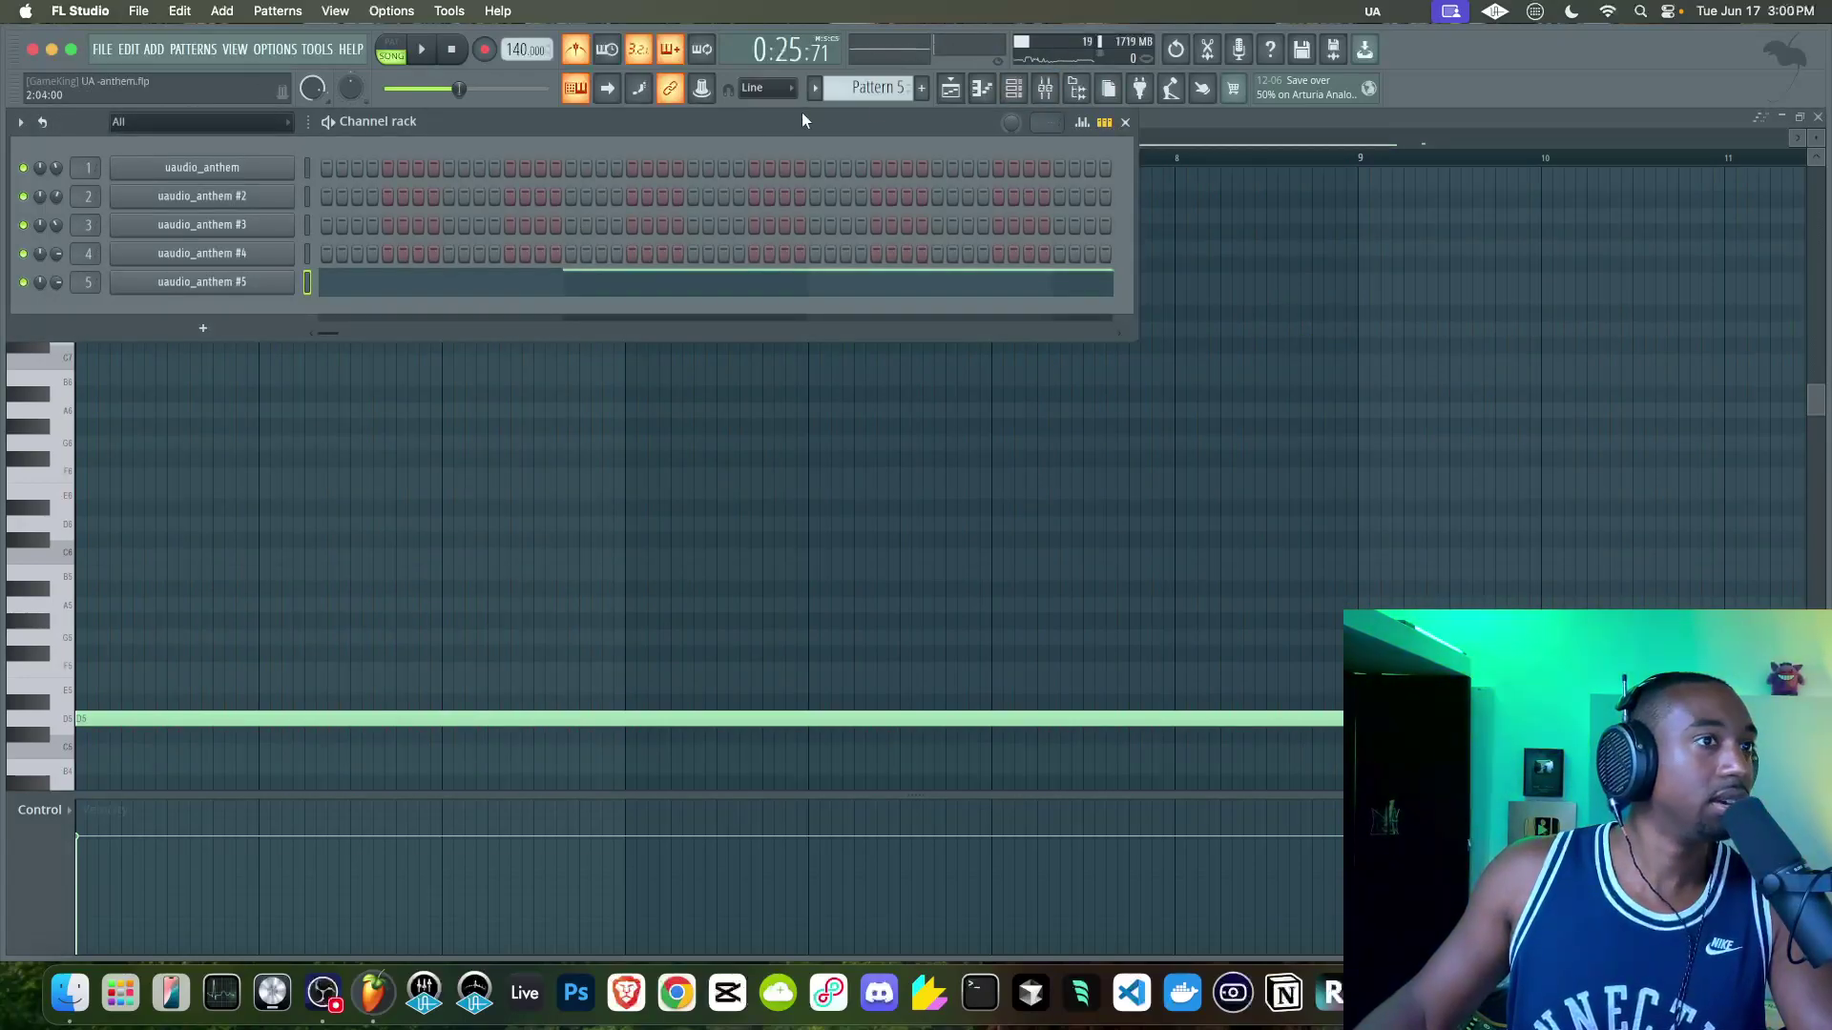
{"action": "left_click", "coordinate": [1045, 92]}
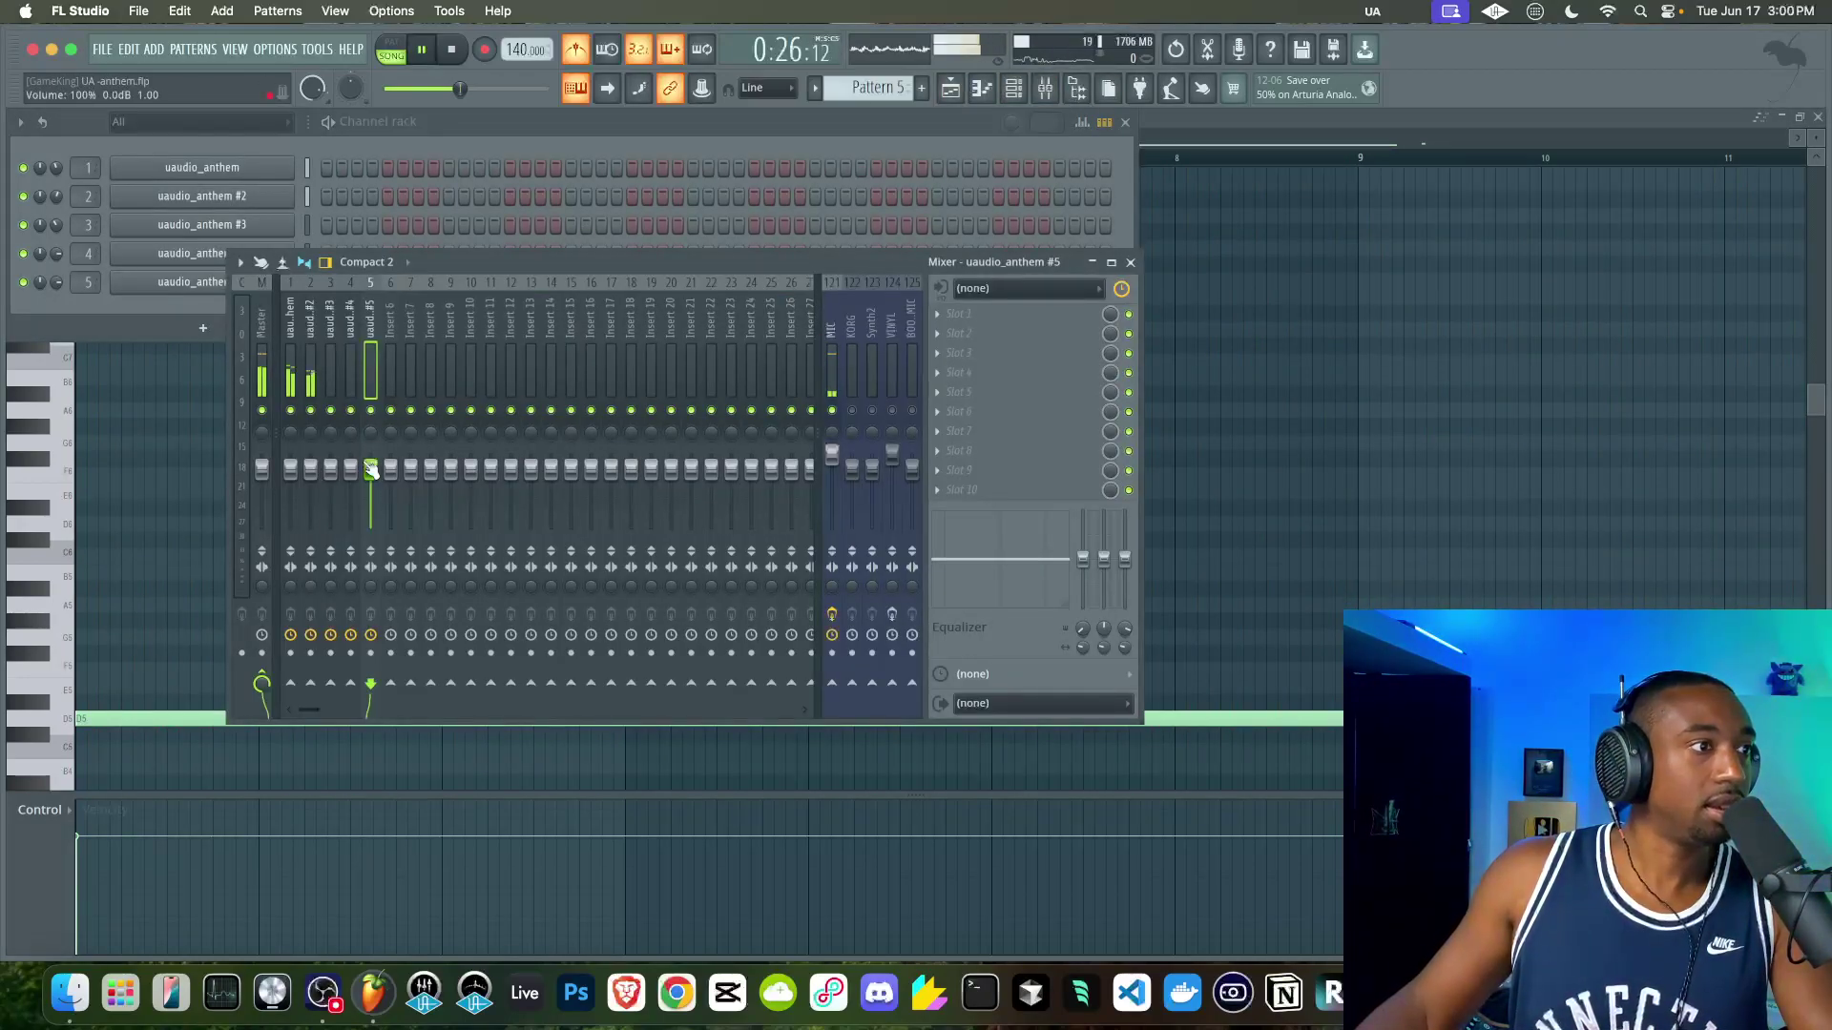
{"action": "left_click", "coordinate": [953, 91]}
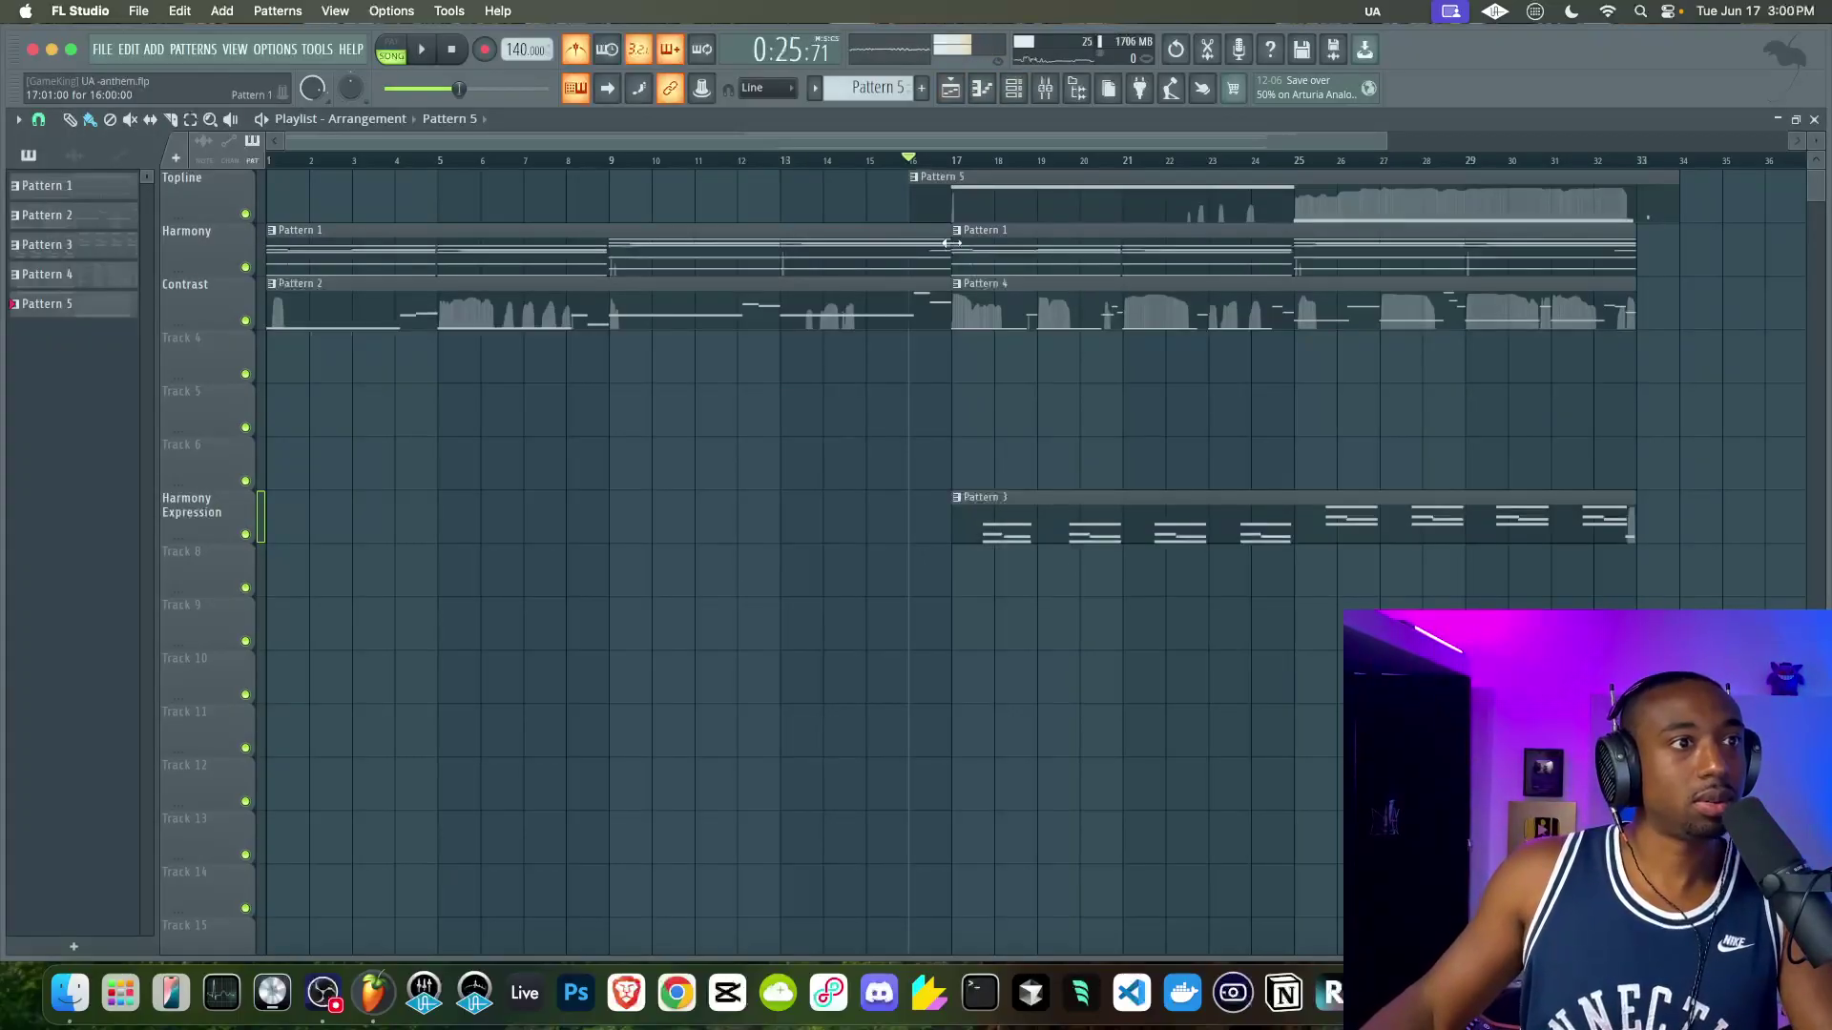
{"action": "left_click_drag", "start_coordinate": [911, 211], "coordinate": [952, 212]}
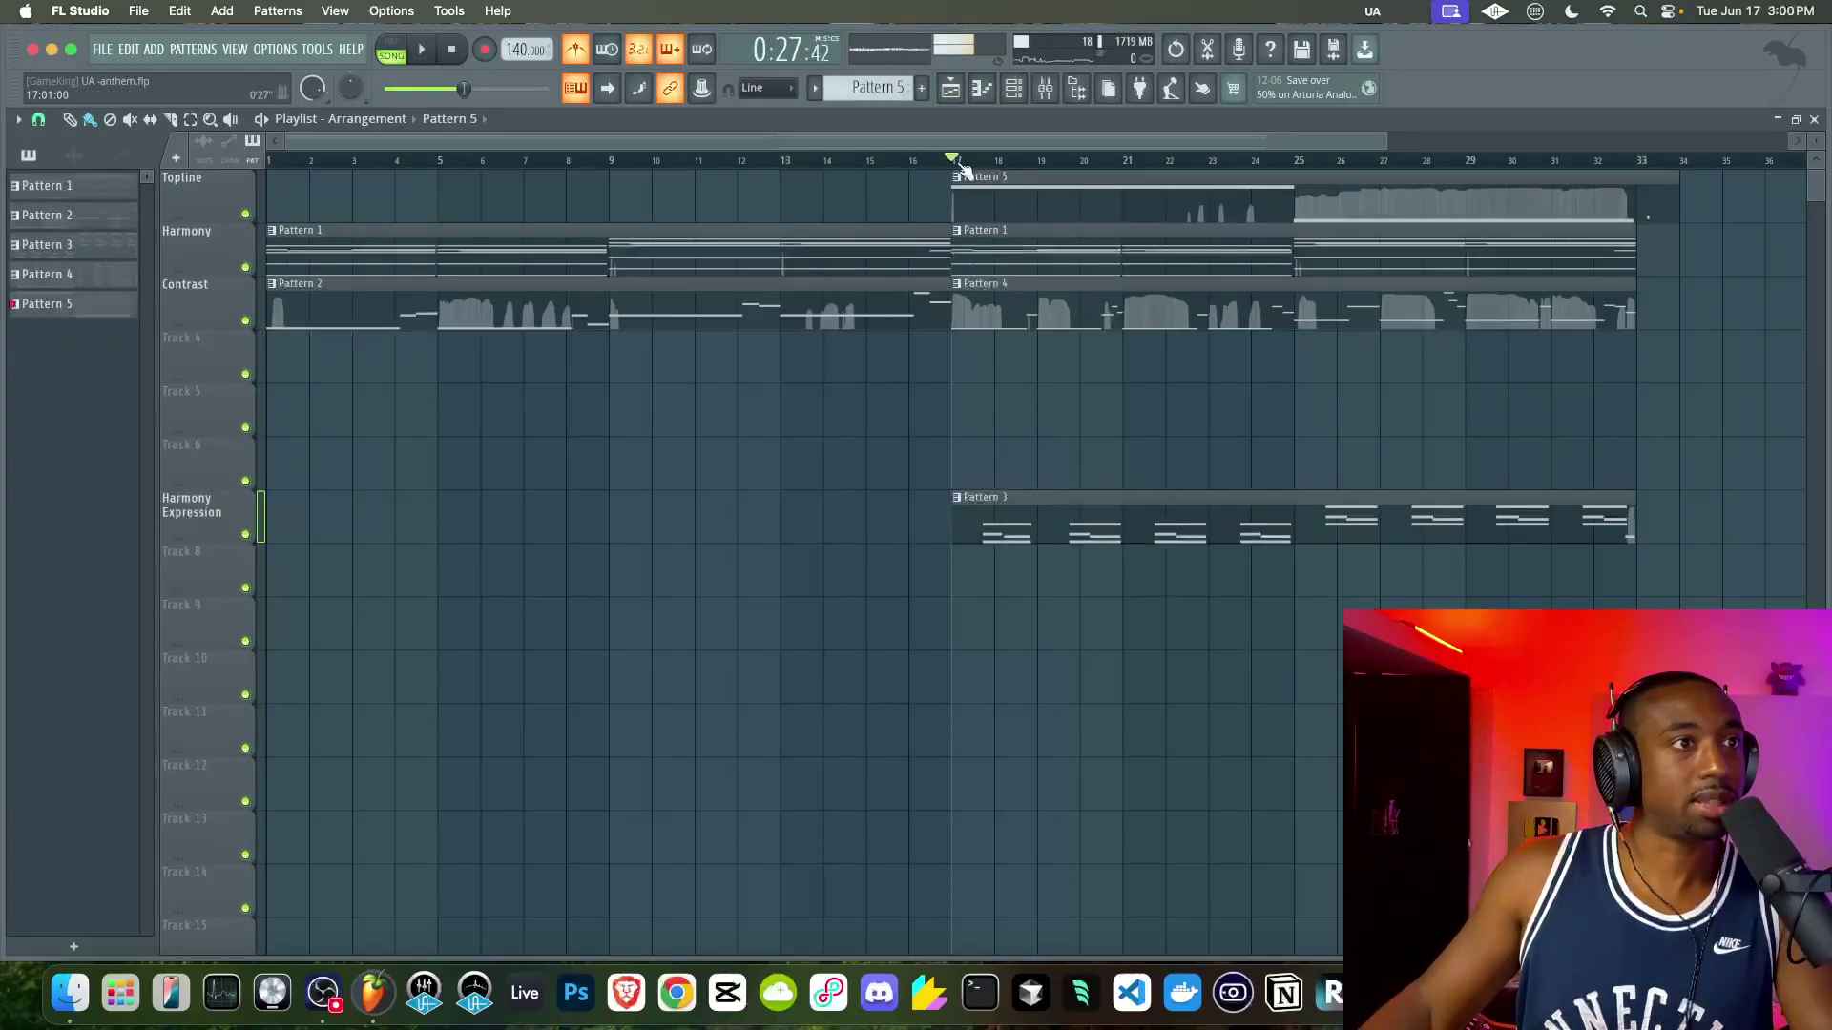
- Play the second section from bar 17 and delete the second Pattern 1 clip from the Harmony track
{"action": "key", "text": "space"}
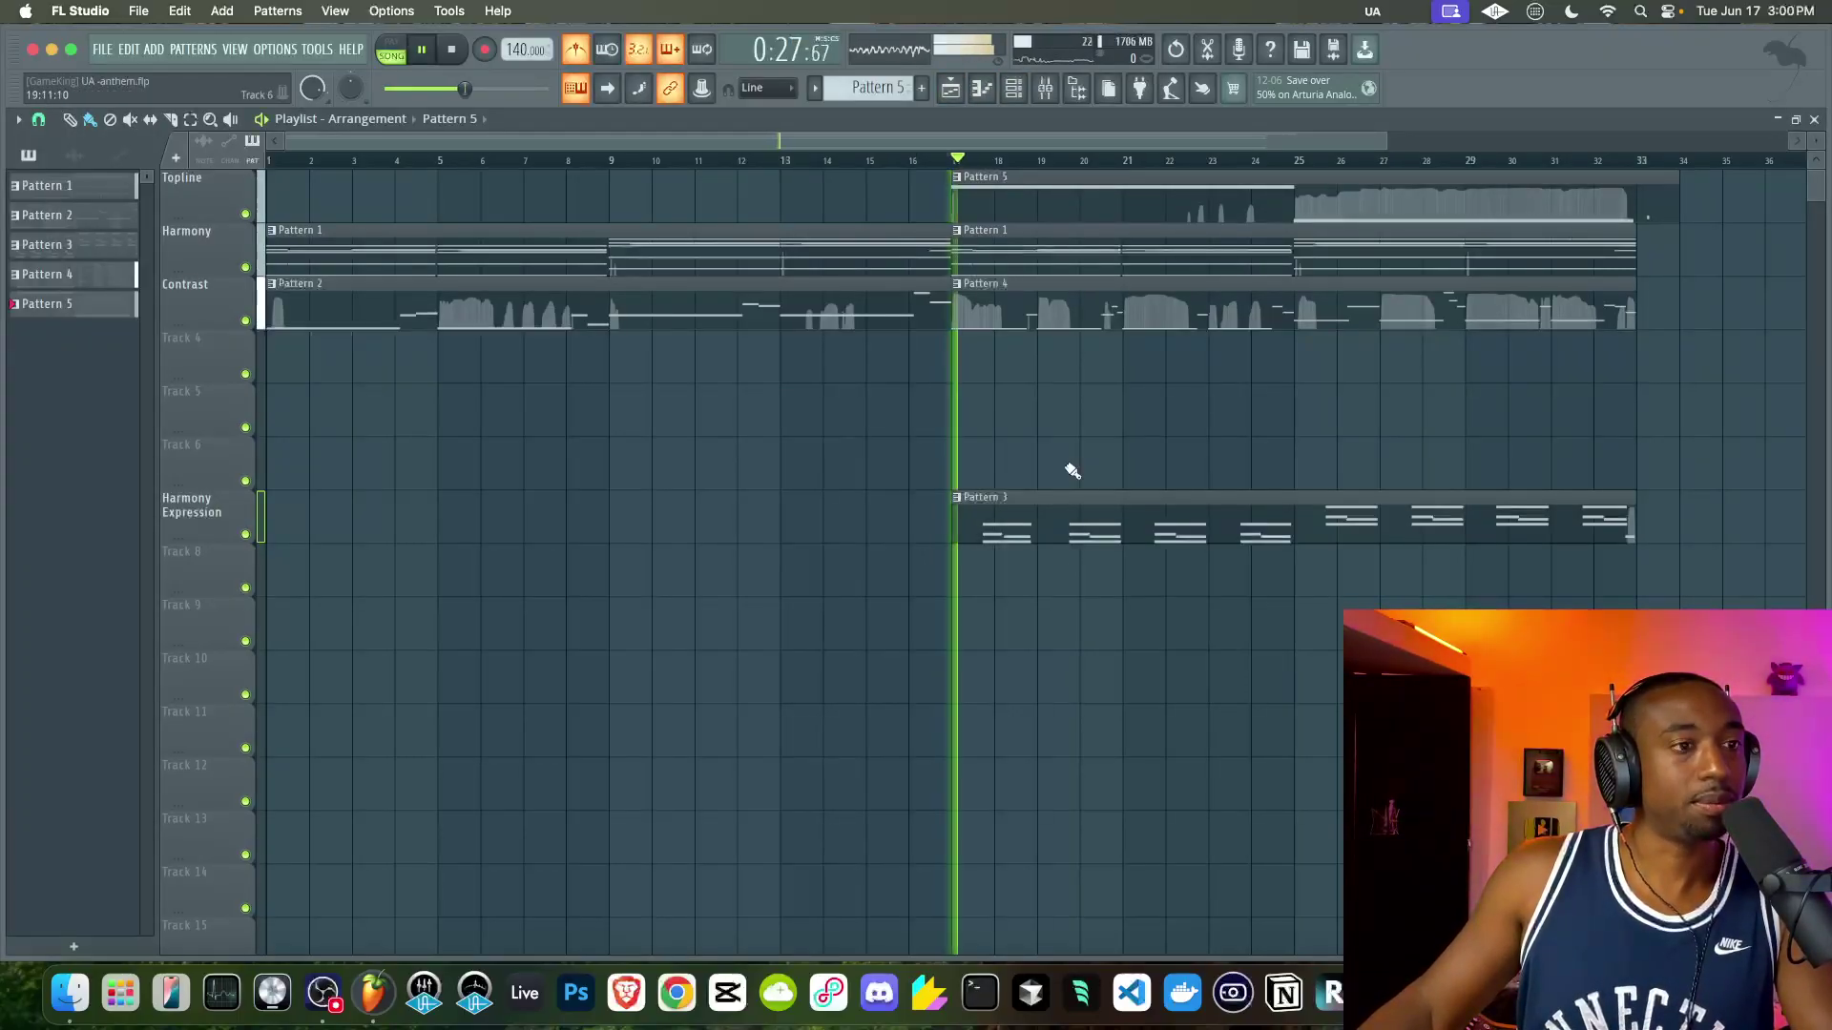
{"action": "left_click", "coordinate": [1013, 91]}
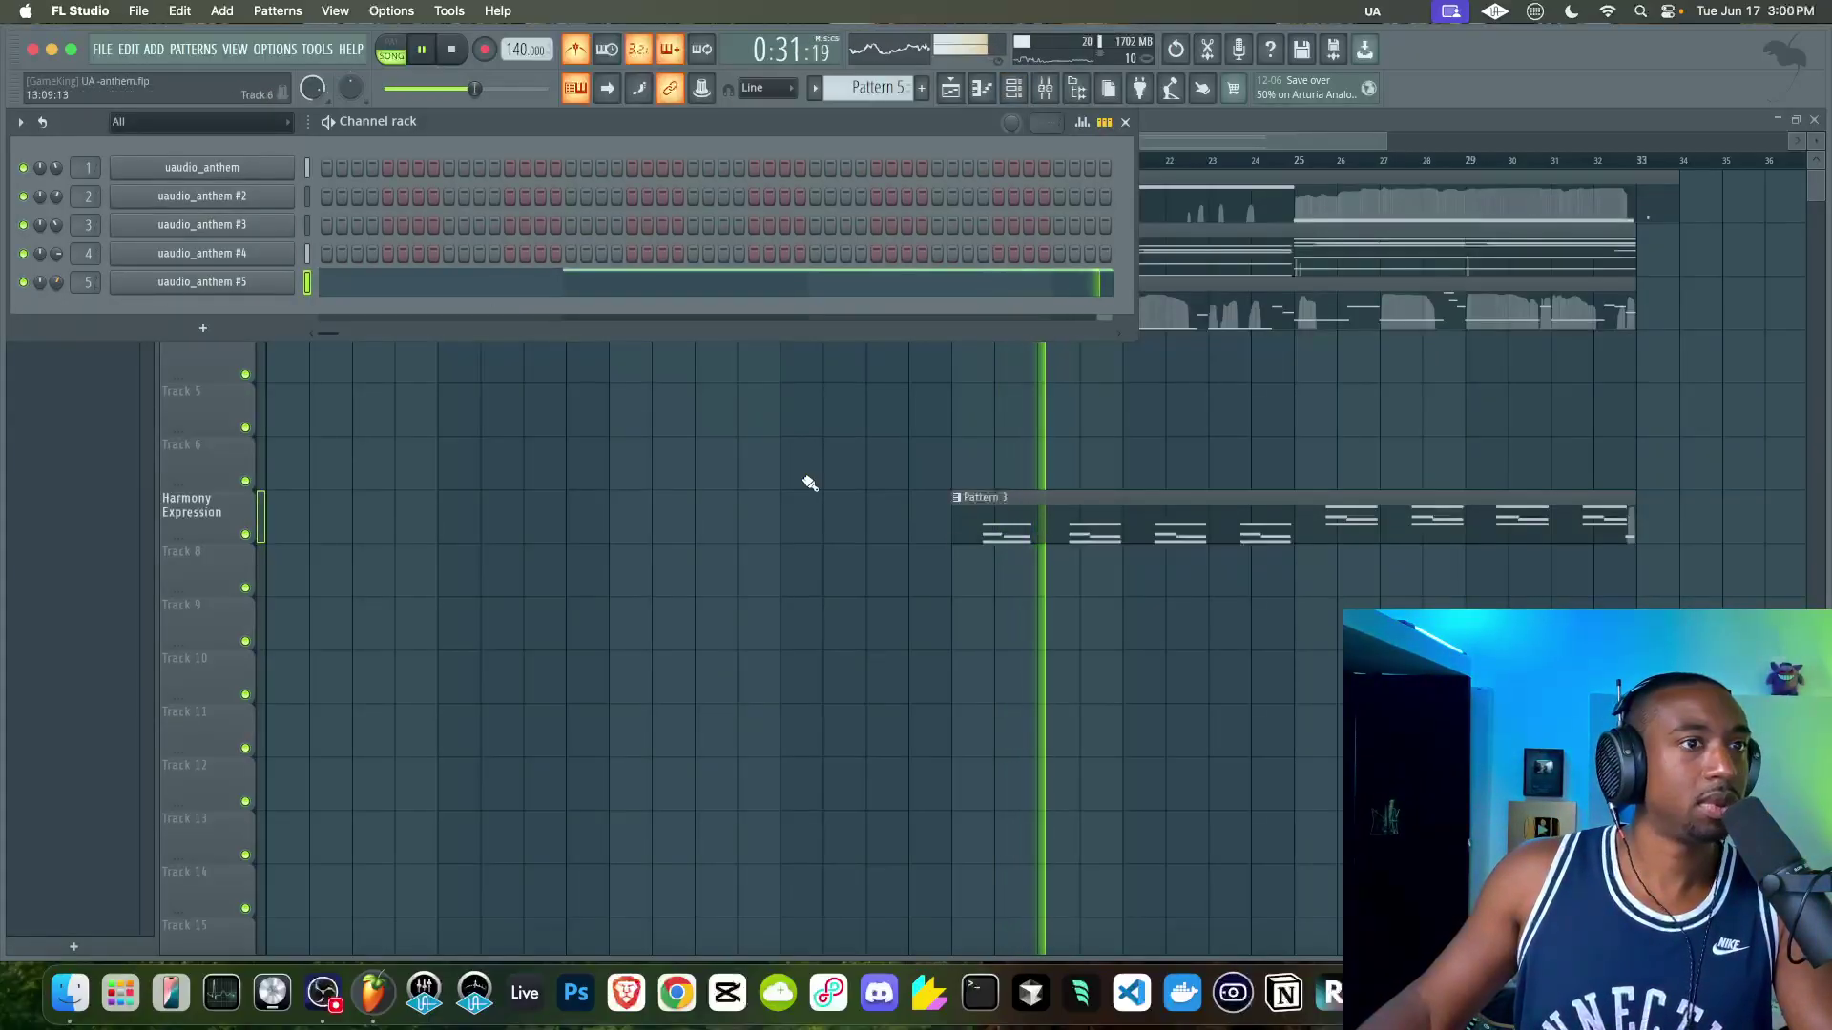
{"action": "key", "text": "F6"}
{"action": "key", "text": "space"}
{"action": "right_click", "coordinate": [1088, 270]}
{"action": "key", "text": "space"}
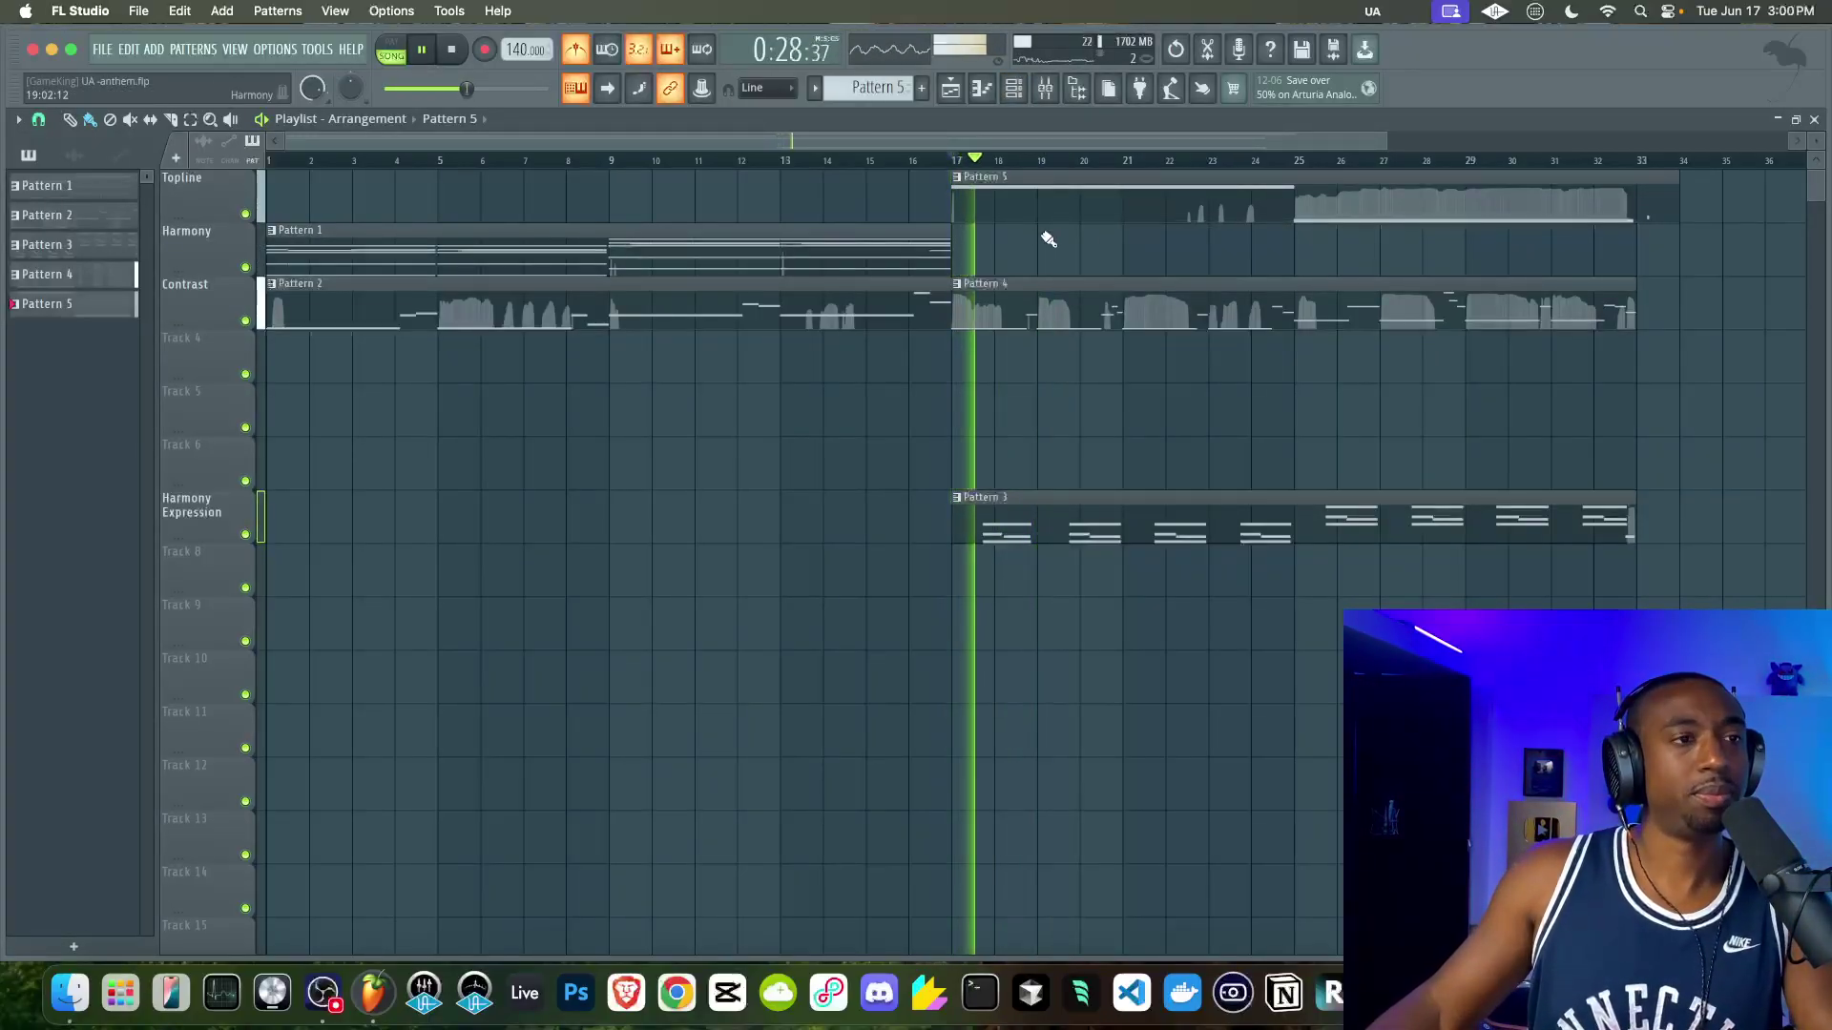
- Trim the end of the Pattern 5 clip on the Topline track to bar 33 during playback
{"action": "key", "text": "F6"}
{"action": "key", "text": "F6"}
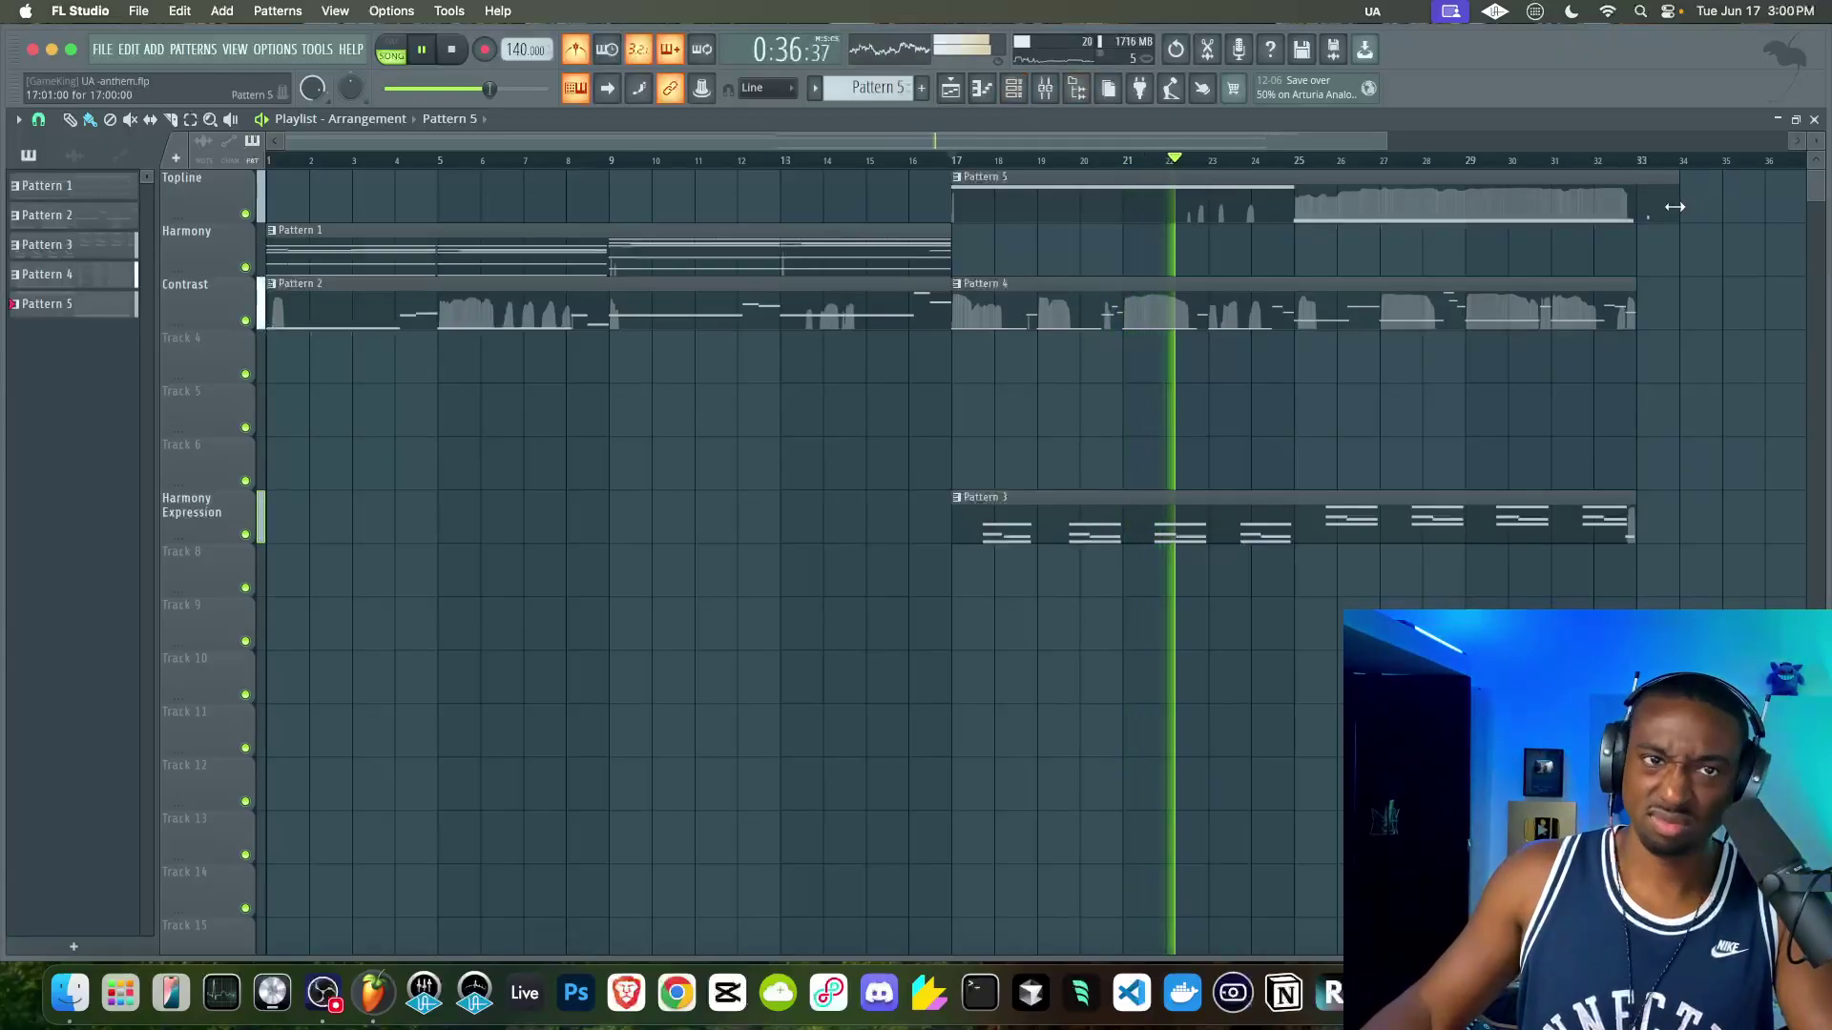
{"action": "left_click_drag", "start_coordinate": [1678, 207], "coordinate": [1633, 207]}
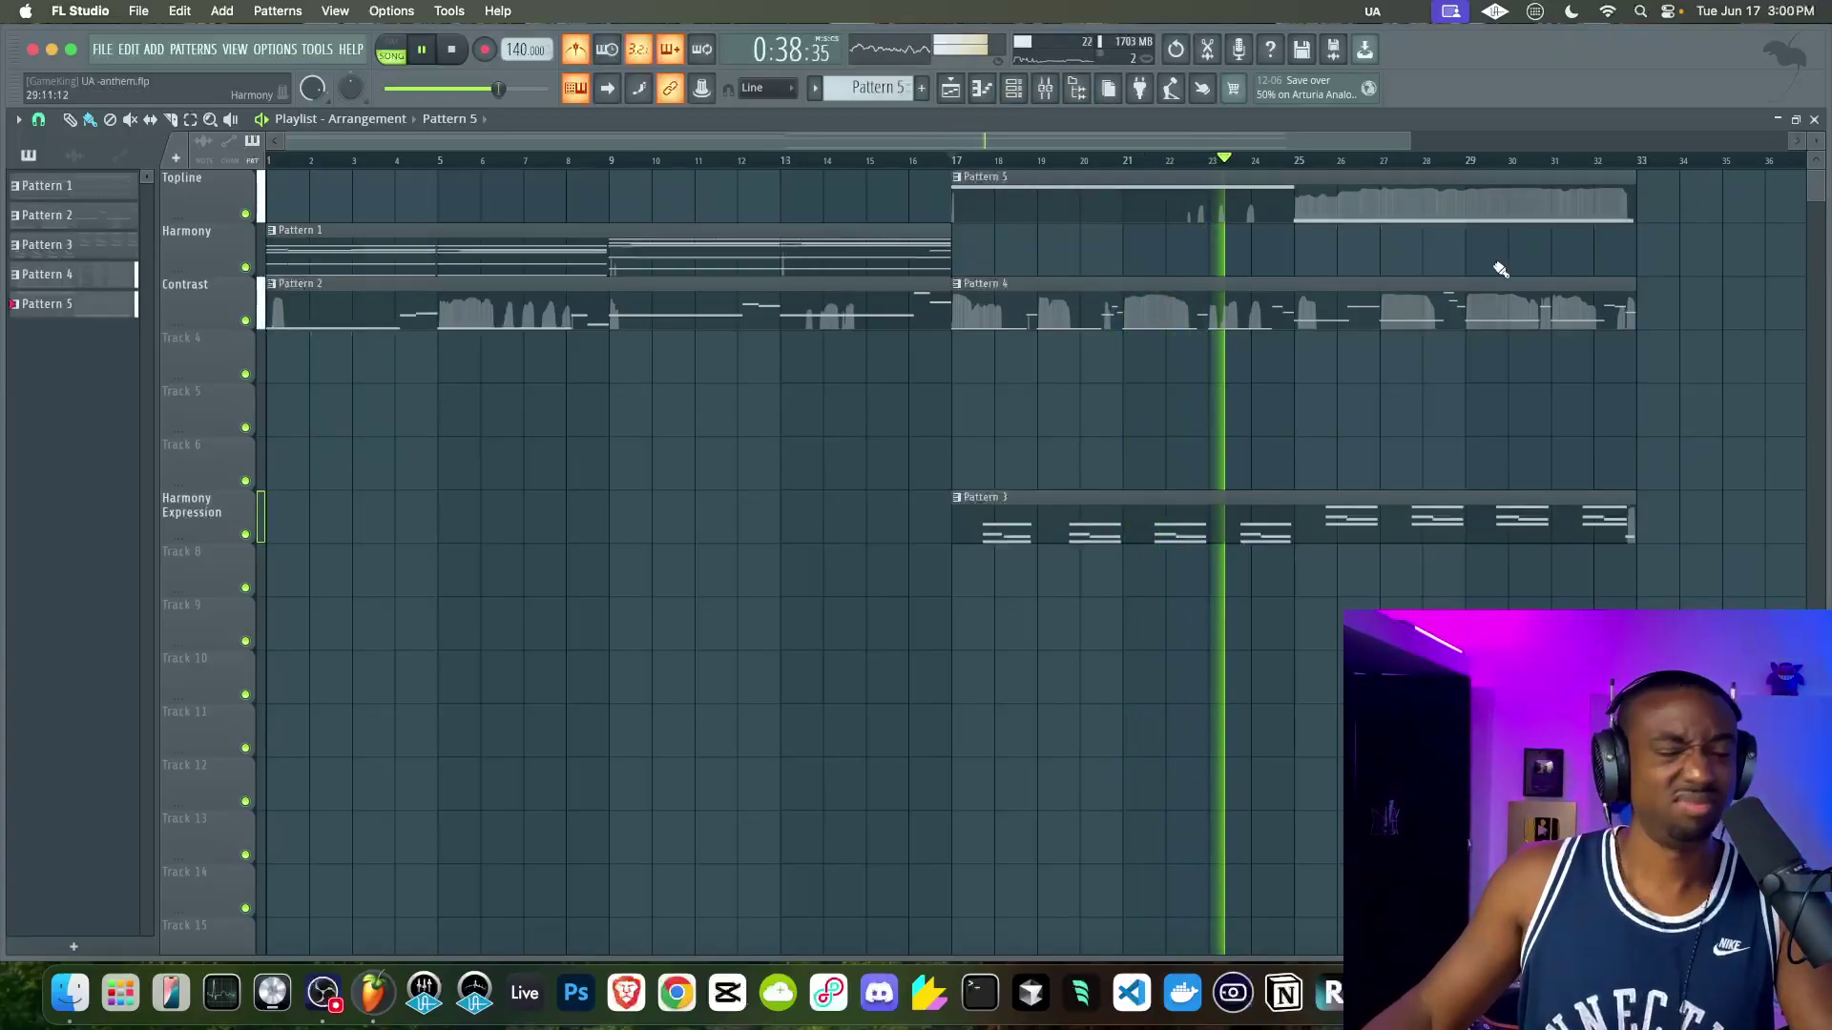
- Switch to an empty Pattern 6 and audition $umeenk - Metro (SN) from the Friends Sounds folder 1 - Go - To Drums
{"action": "left_click", "coordinate": [1013, 96]}
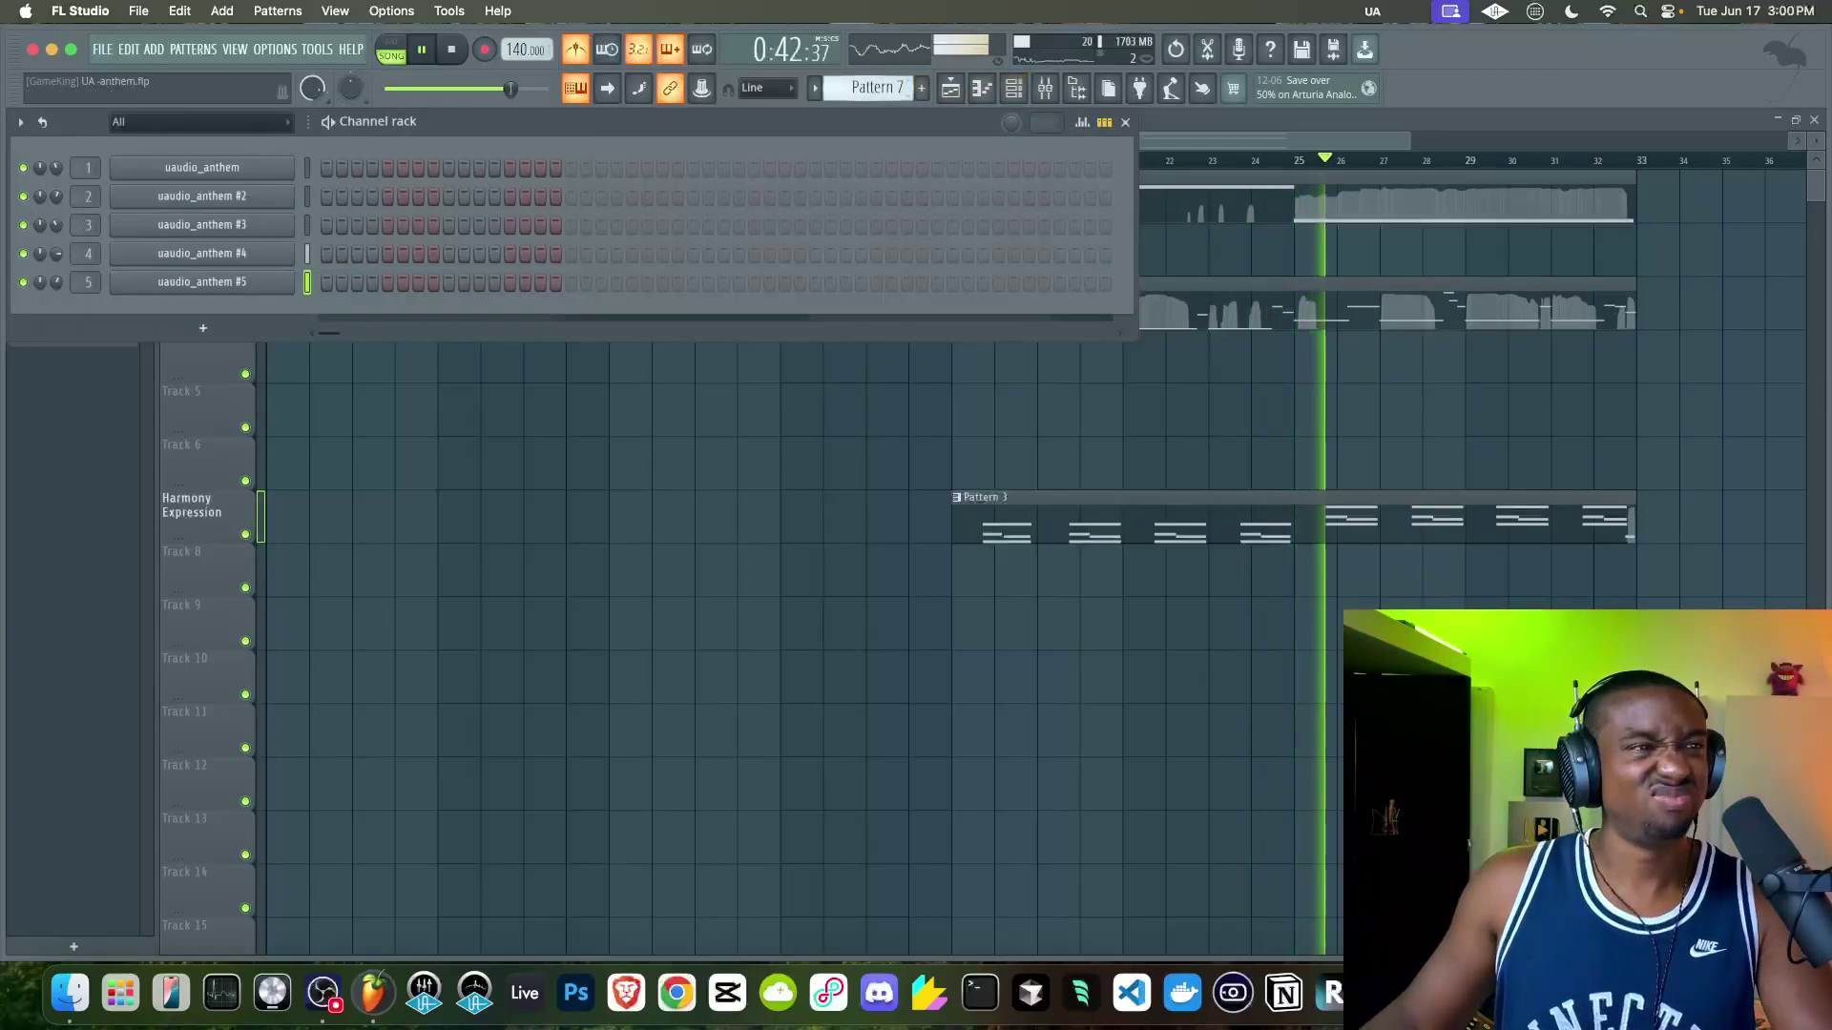
{"action": "left_click", "coordinate": [1077, 90]}
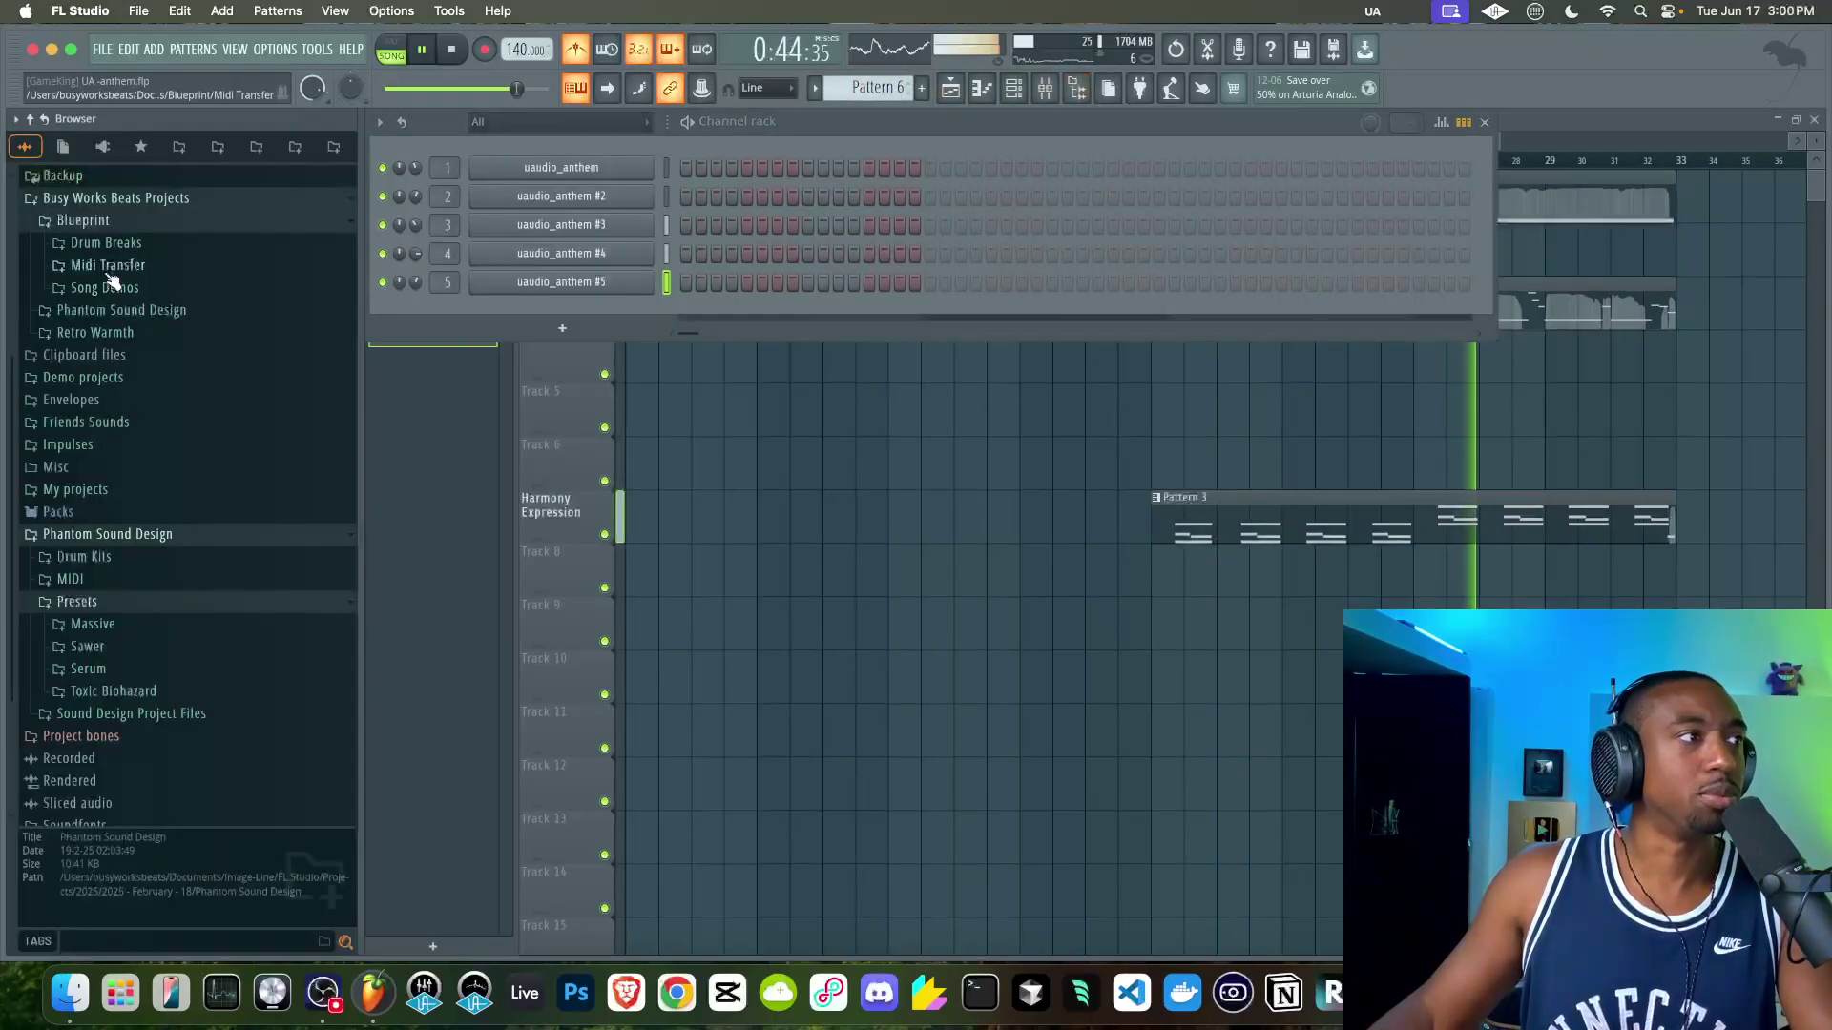
{"action": "left_click", "coordinate": [31, 120]}
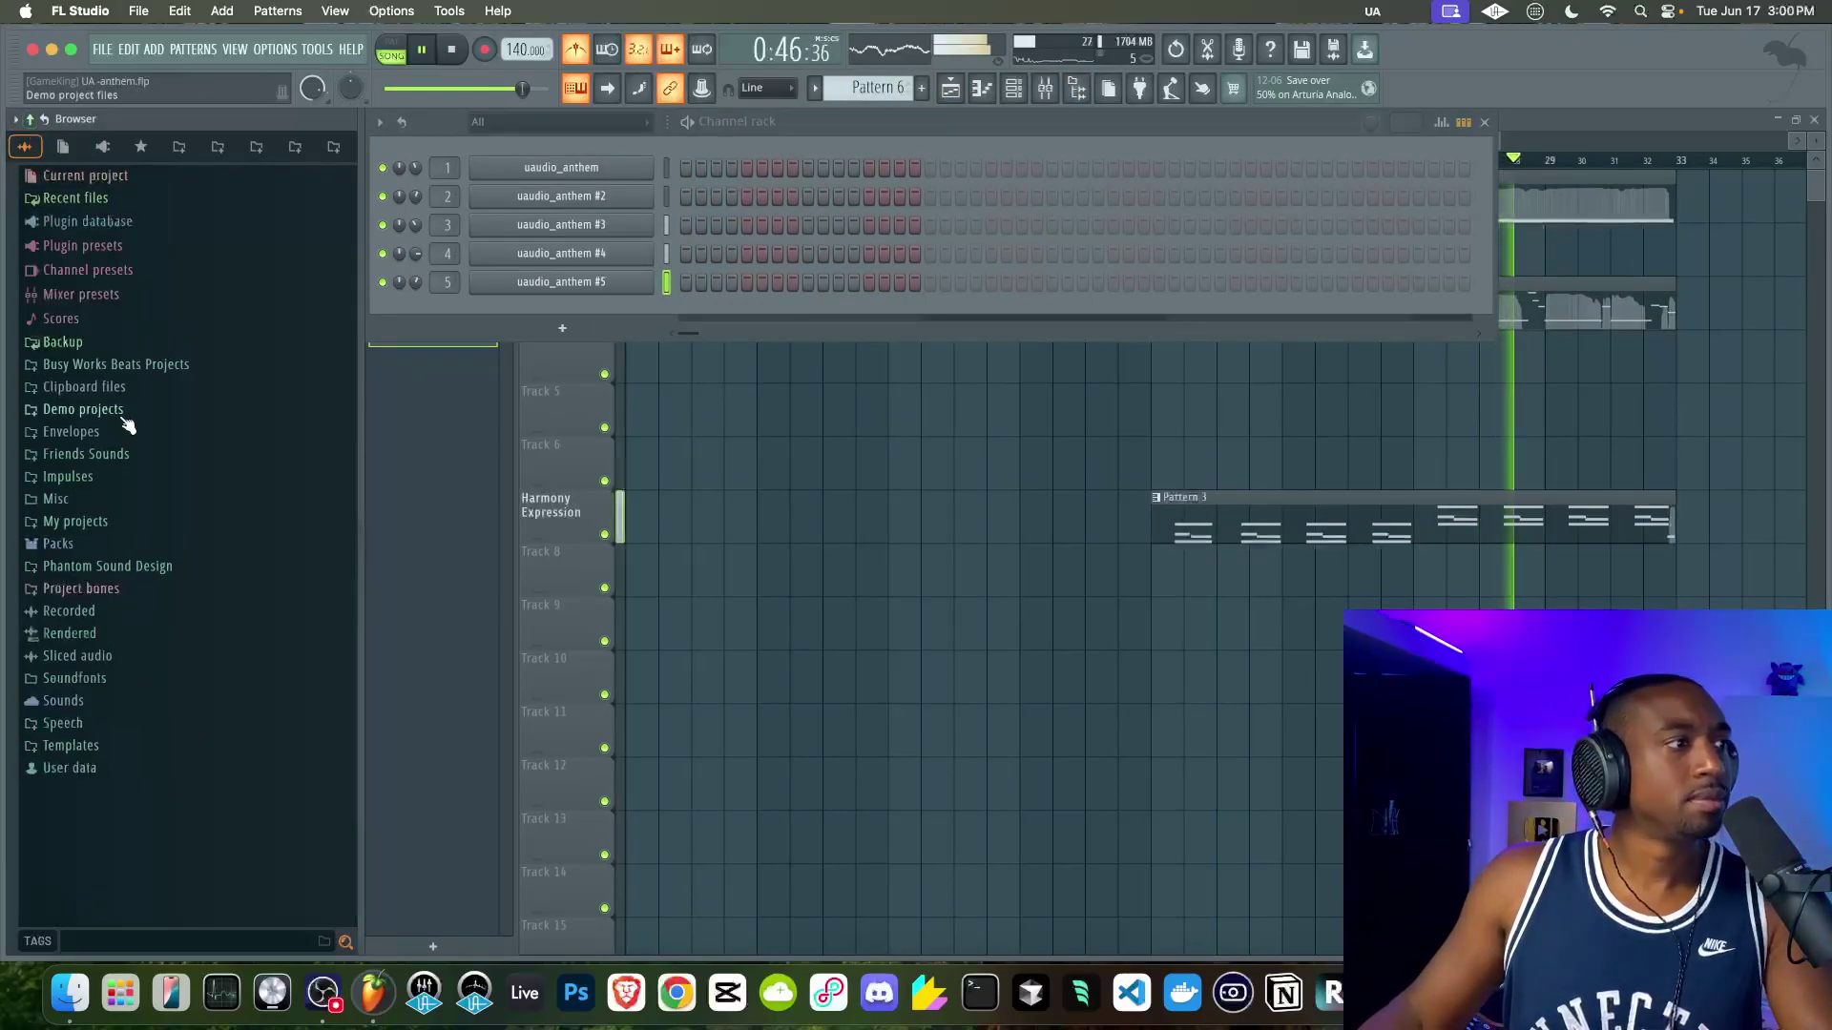
{"action": "left_click", "coordinate": [103, 460]}
{"action": "left_click", "coordinate": [135, 476]}
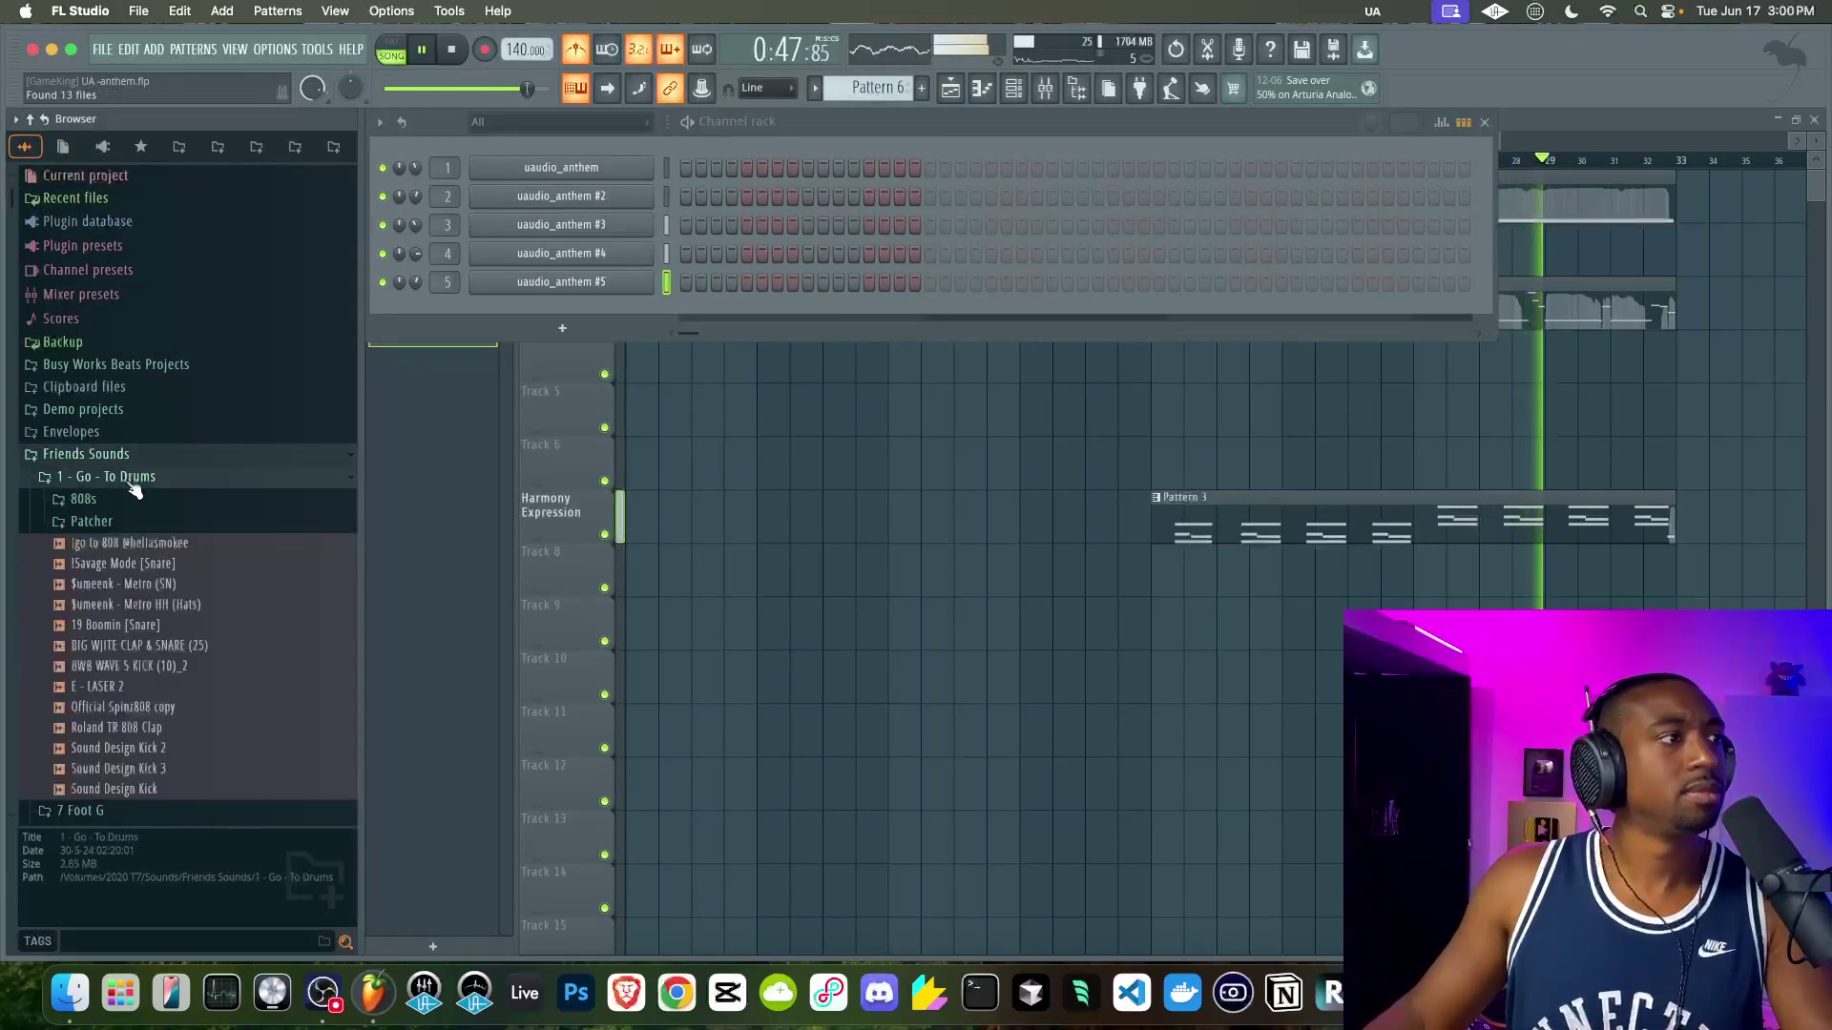
{"action": "left_click", "coordinate": [150, 586]}
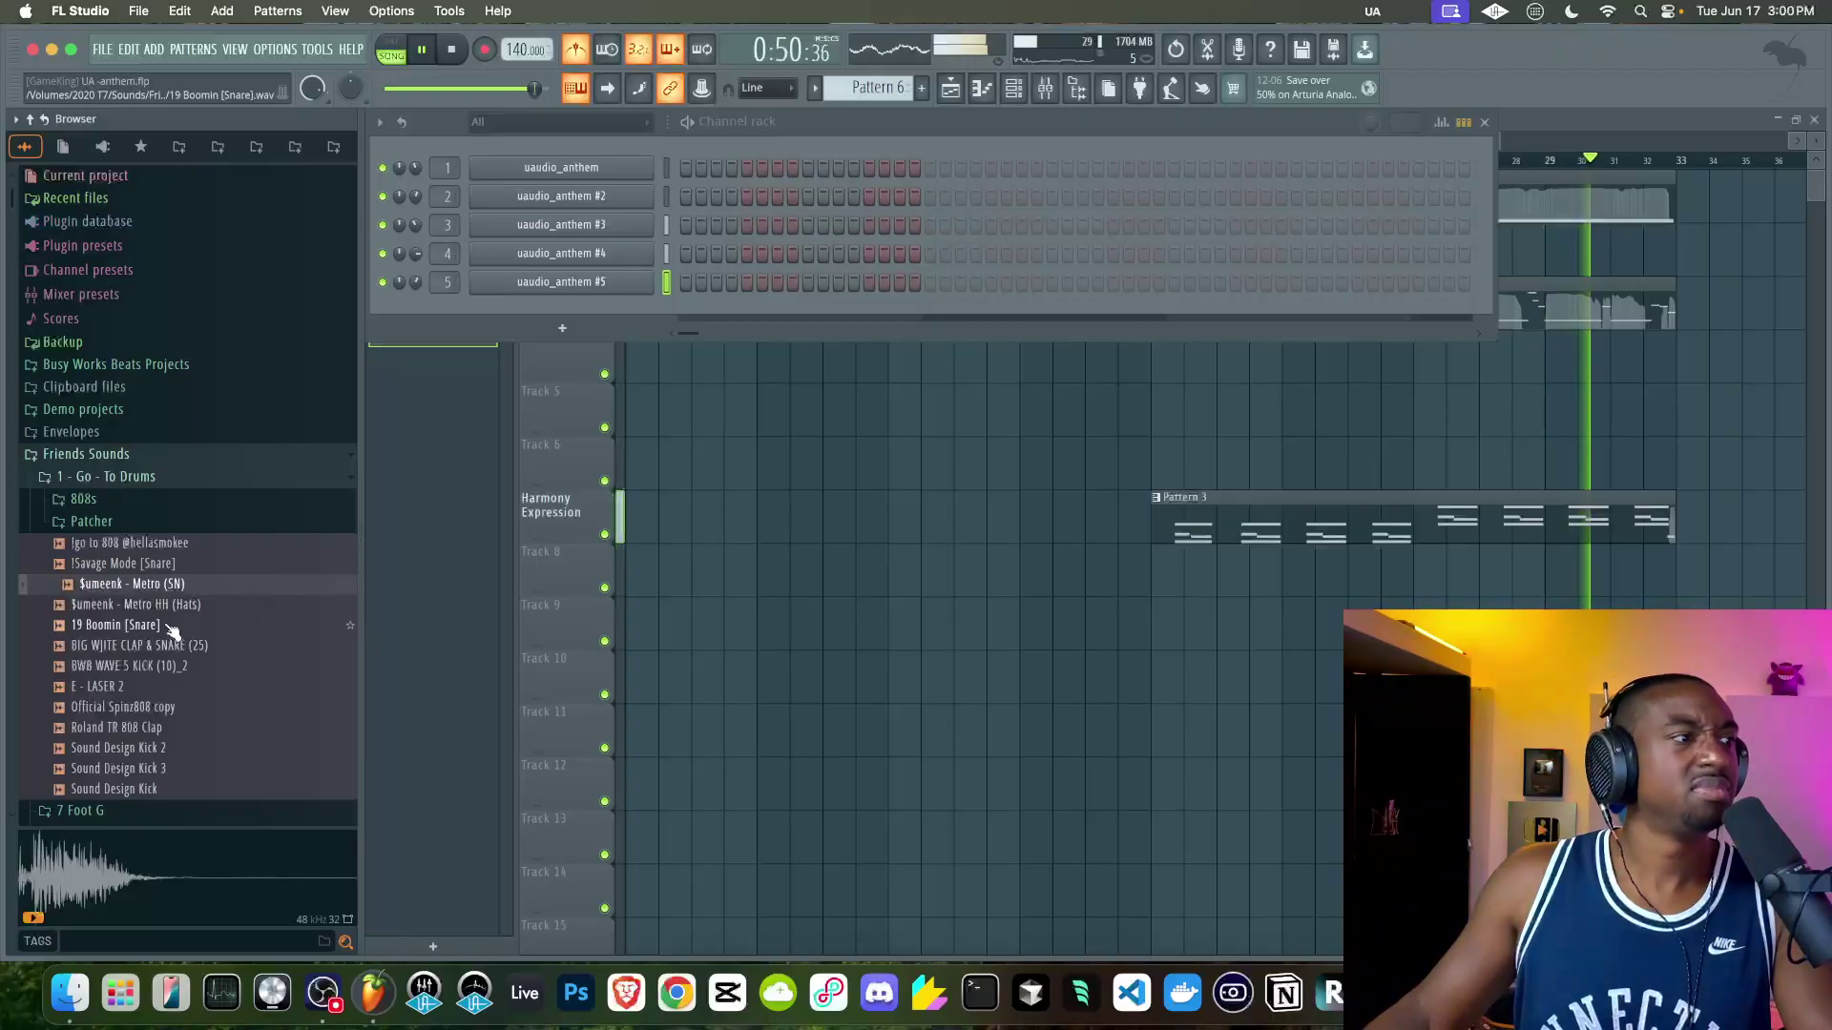
- Load 19 Boomin [Snare], BWB WAVE 5 KICK (10)_2 and $umeenk - Metro HH (Hats) into new sampler channels
{"action": "right_click", "coordinate": [172, 630]}
{"action": "left_click", "coordinate": [205, 587]}
{"action": "left_click", "coordinate": [172, 668]}
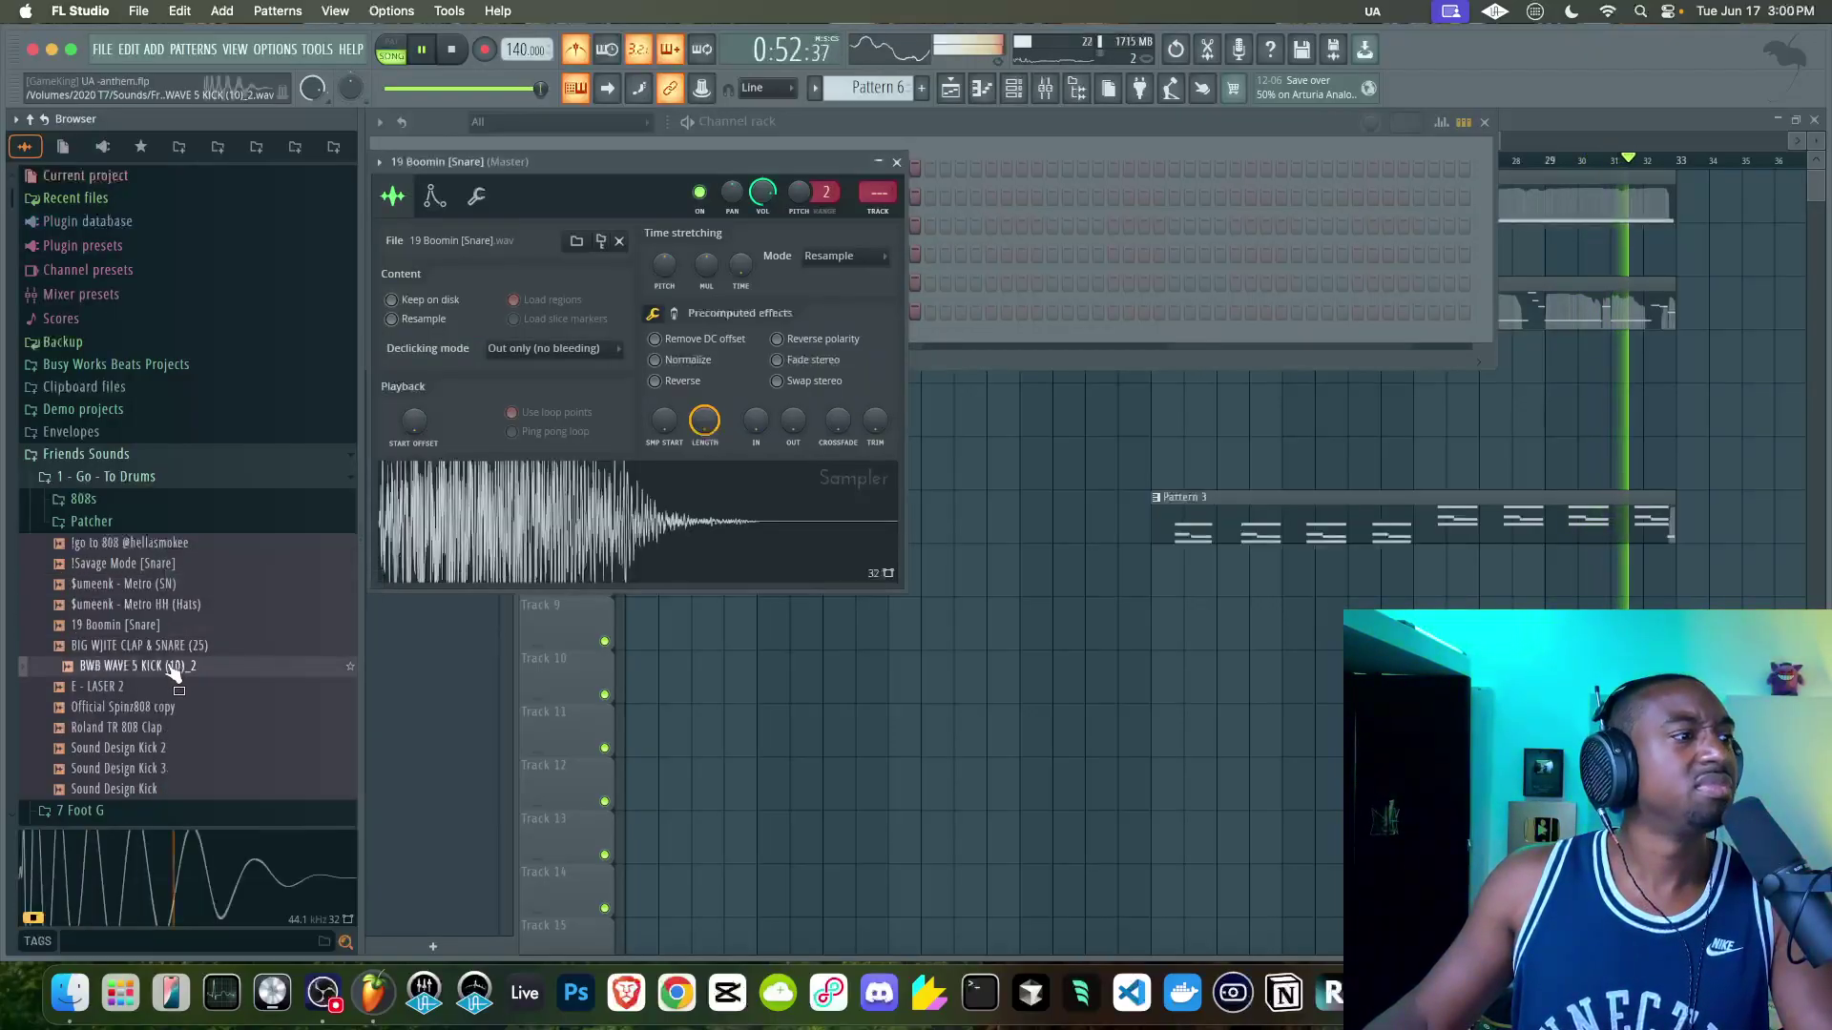
{"action": "right_click", "coordinate": [172, 668]}
{"action": "left_click", "coordinate": [205, 582]}
{"action": "left_click", "coordinate": [183, 605]}
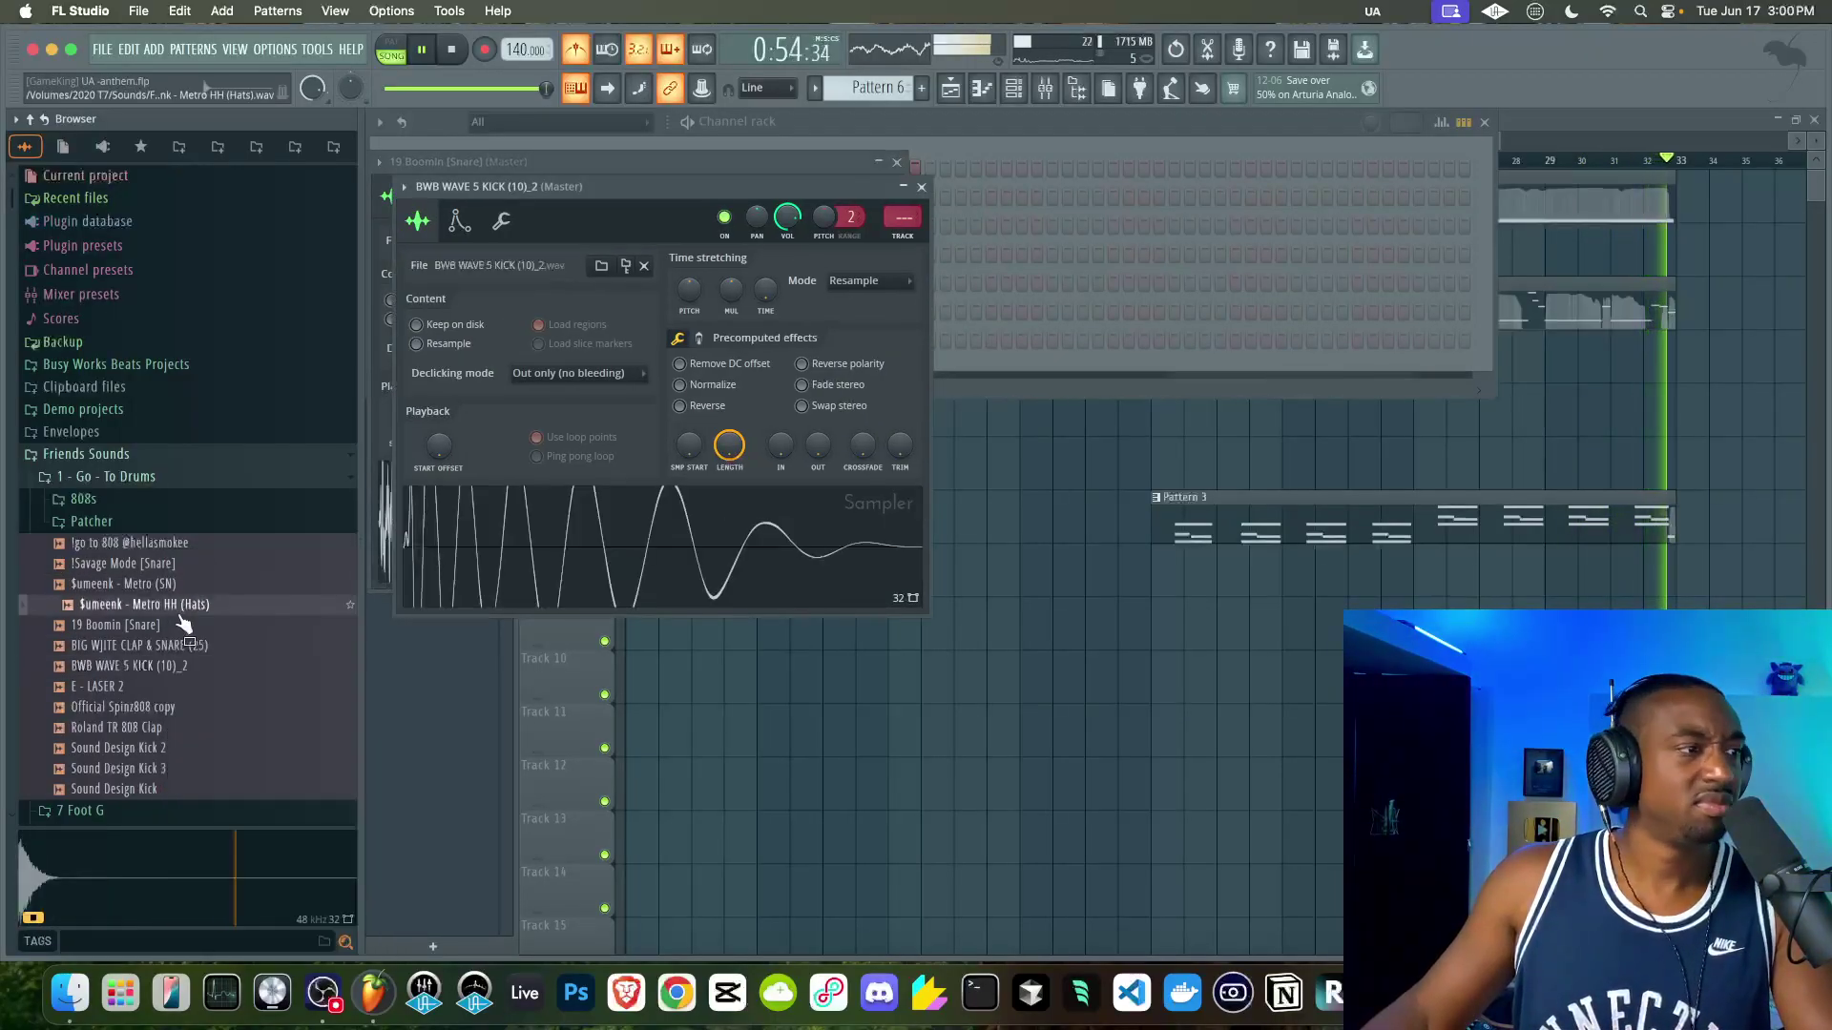
{"action": "right_click", "coordinate": [180, 614]}
{"action": "left_click", "coordinate": [205, 584]}
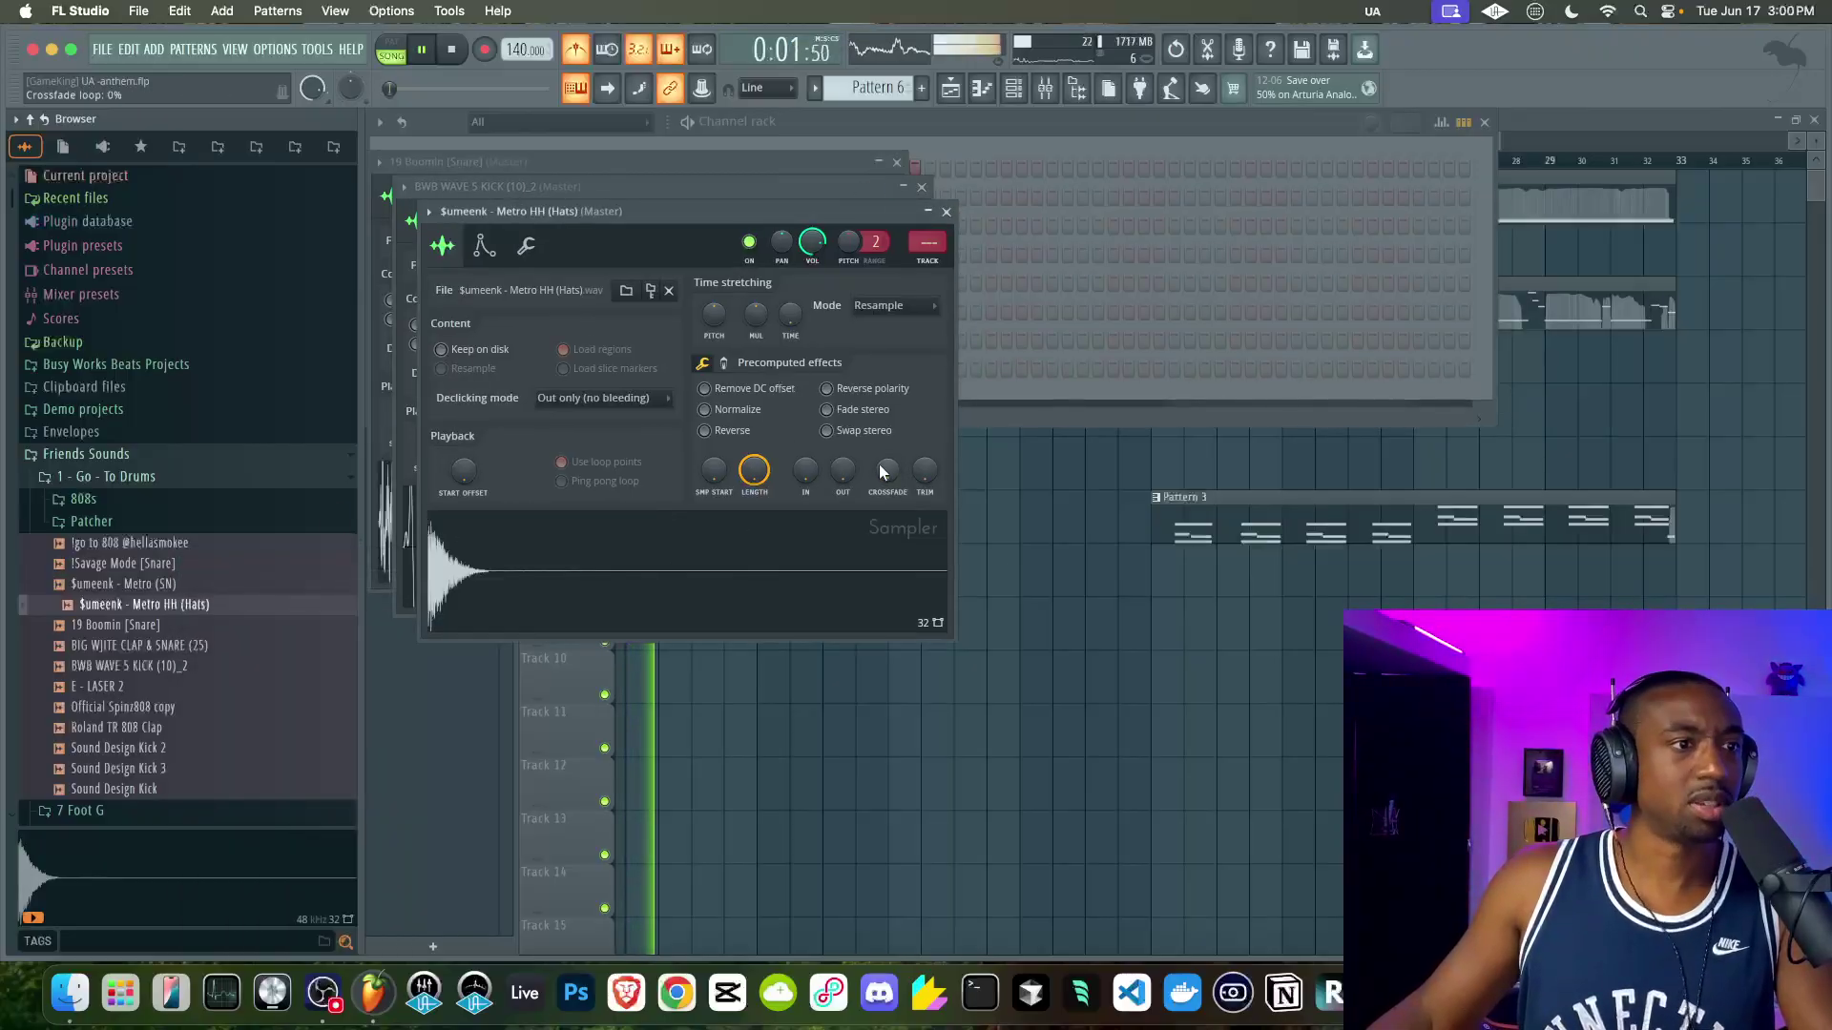
- Close the three sampler windows, stop playback and route the snare, kick and hat channels to mixer tracks 6, 7 and 8
{"action": "left_click", "coordinate": [946, 211]}
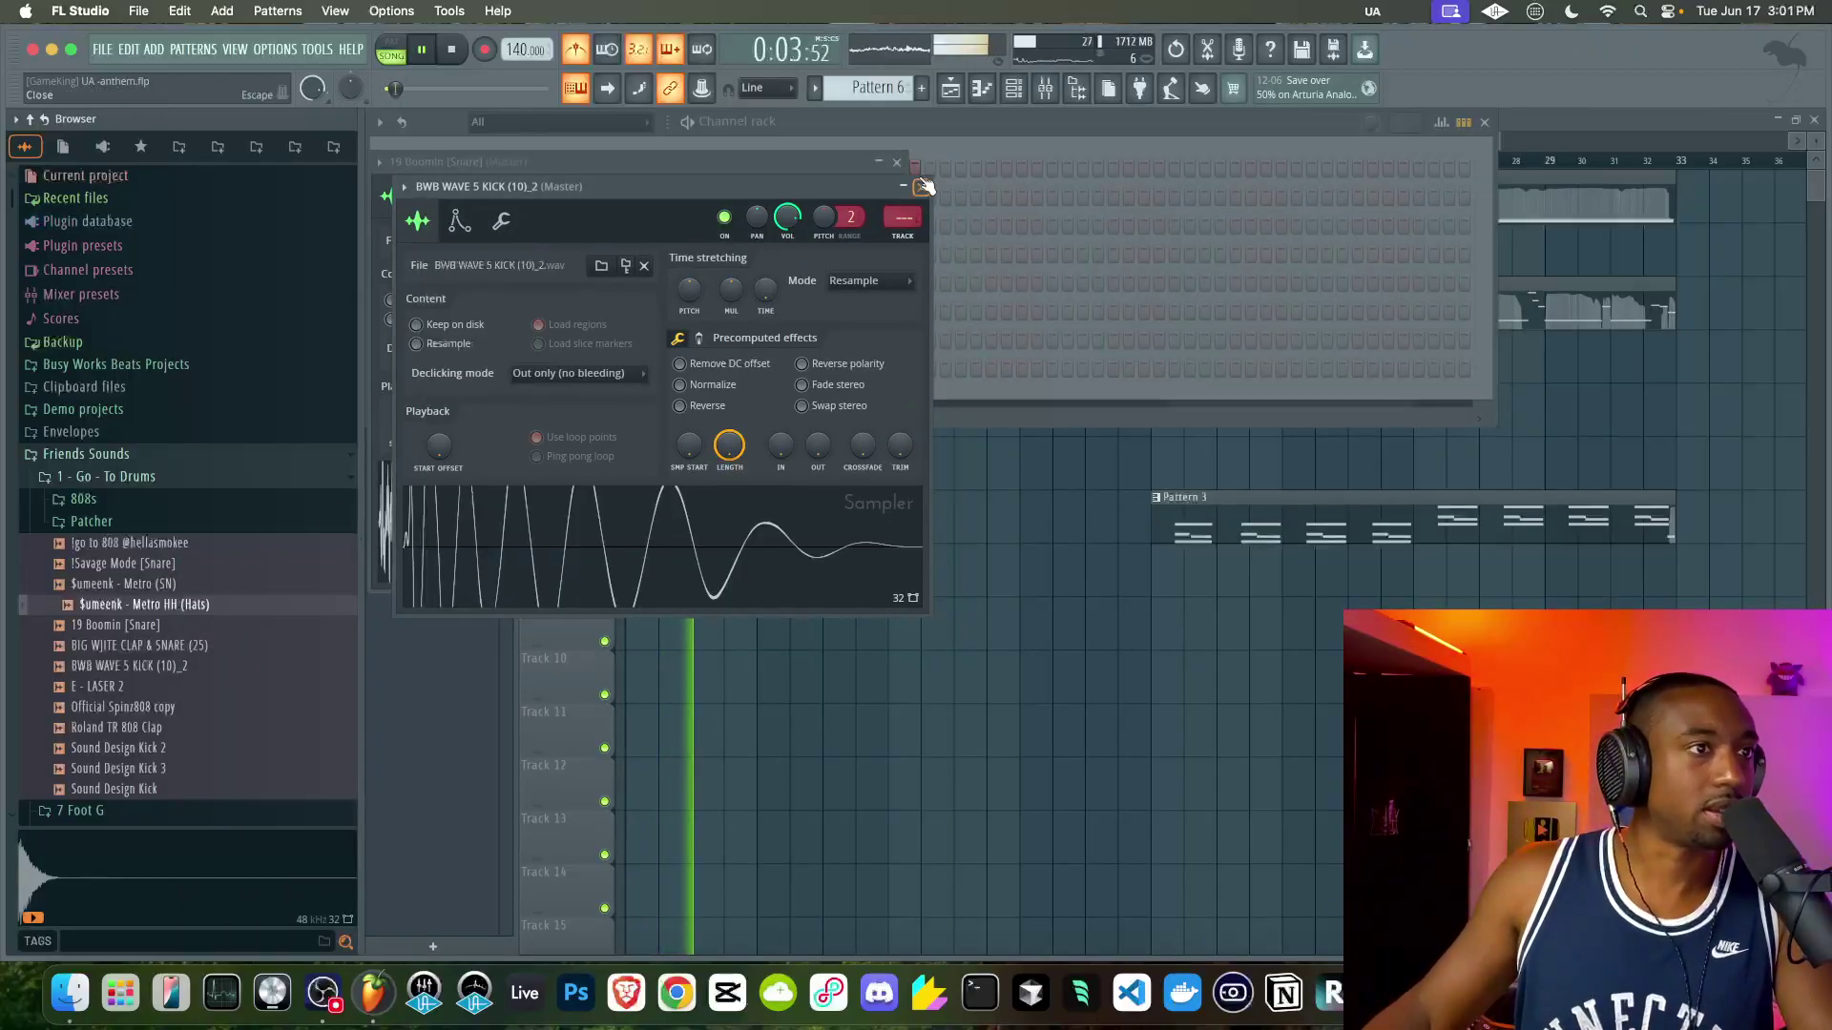
{"action": "left_click", "coordinate": [921, 186]}
{"action": "left_click", "coordinate": [897, 161]}
{"action": "key", "text": "space"}
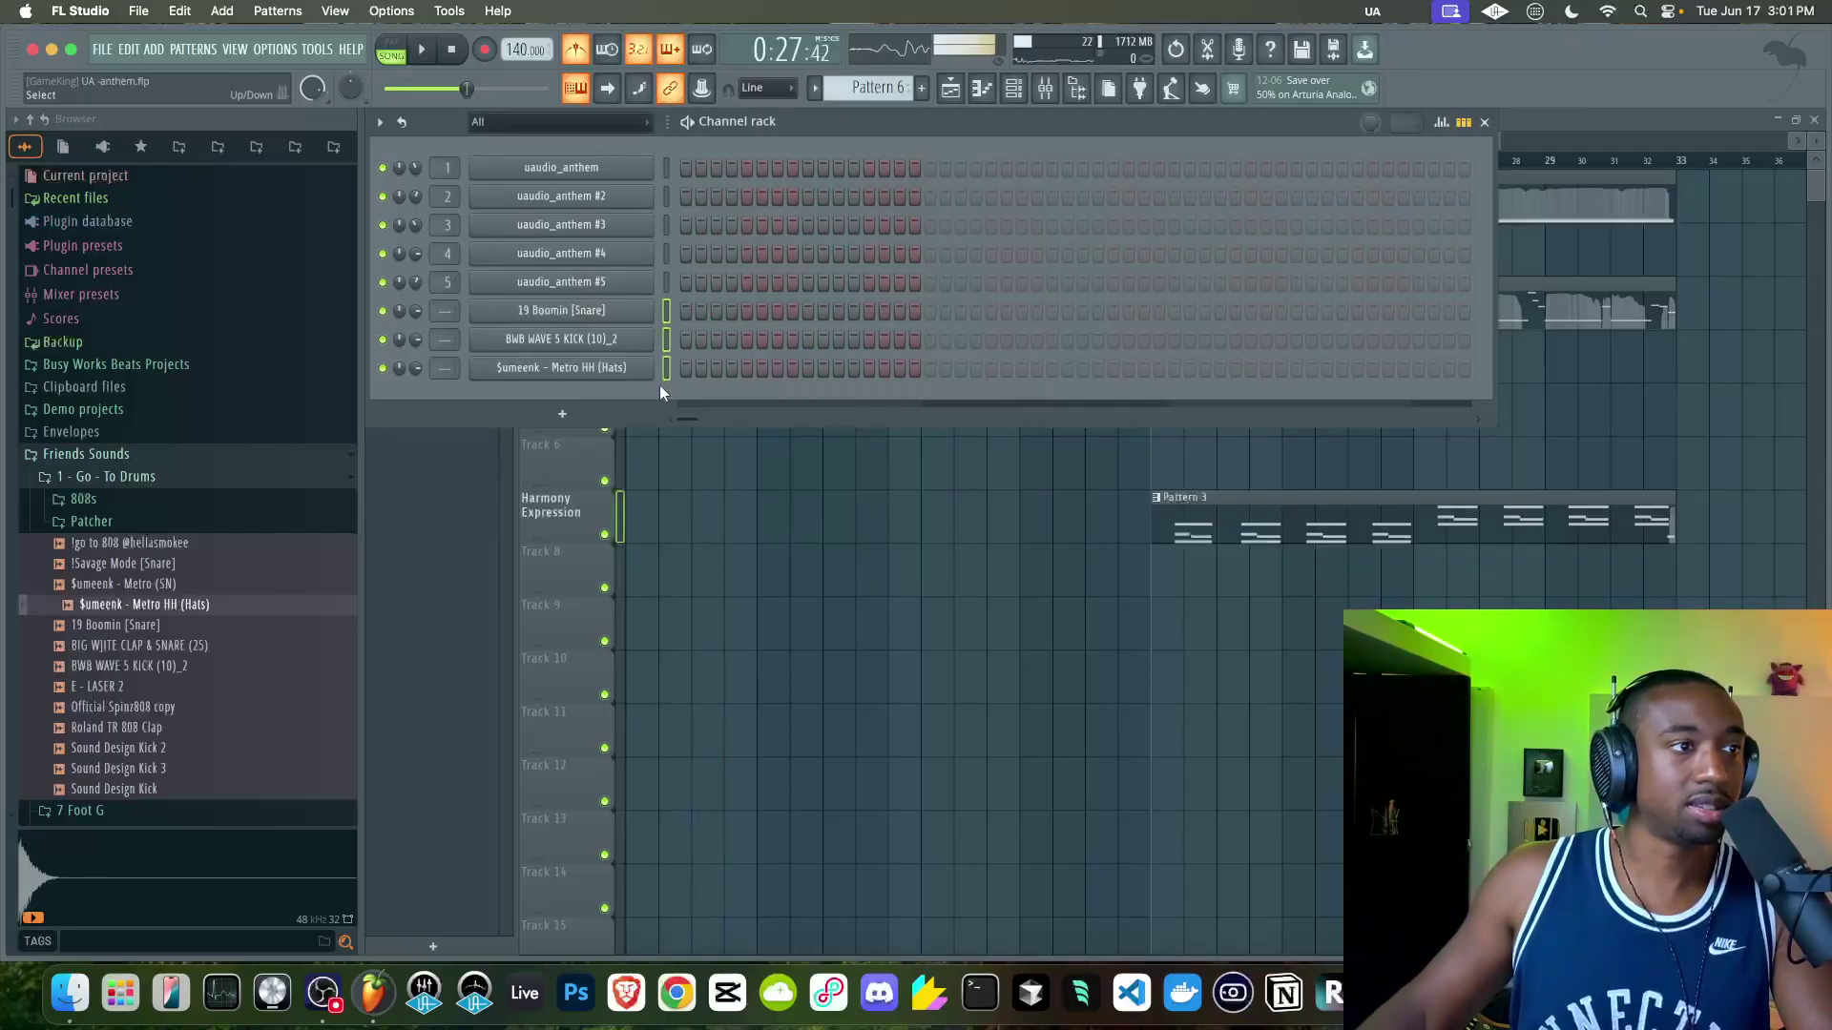
{"action": "key", "text": "ctrl+l"}
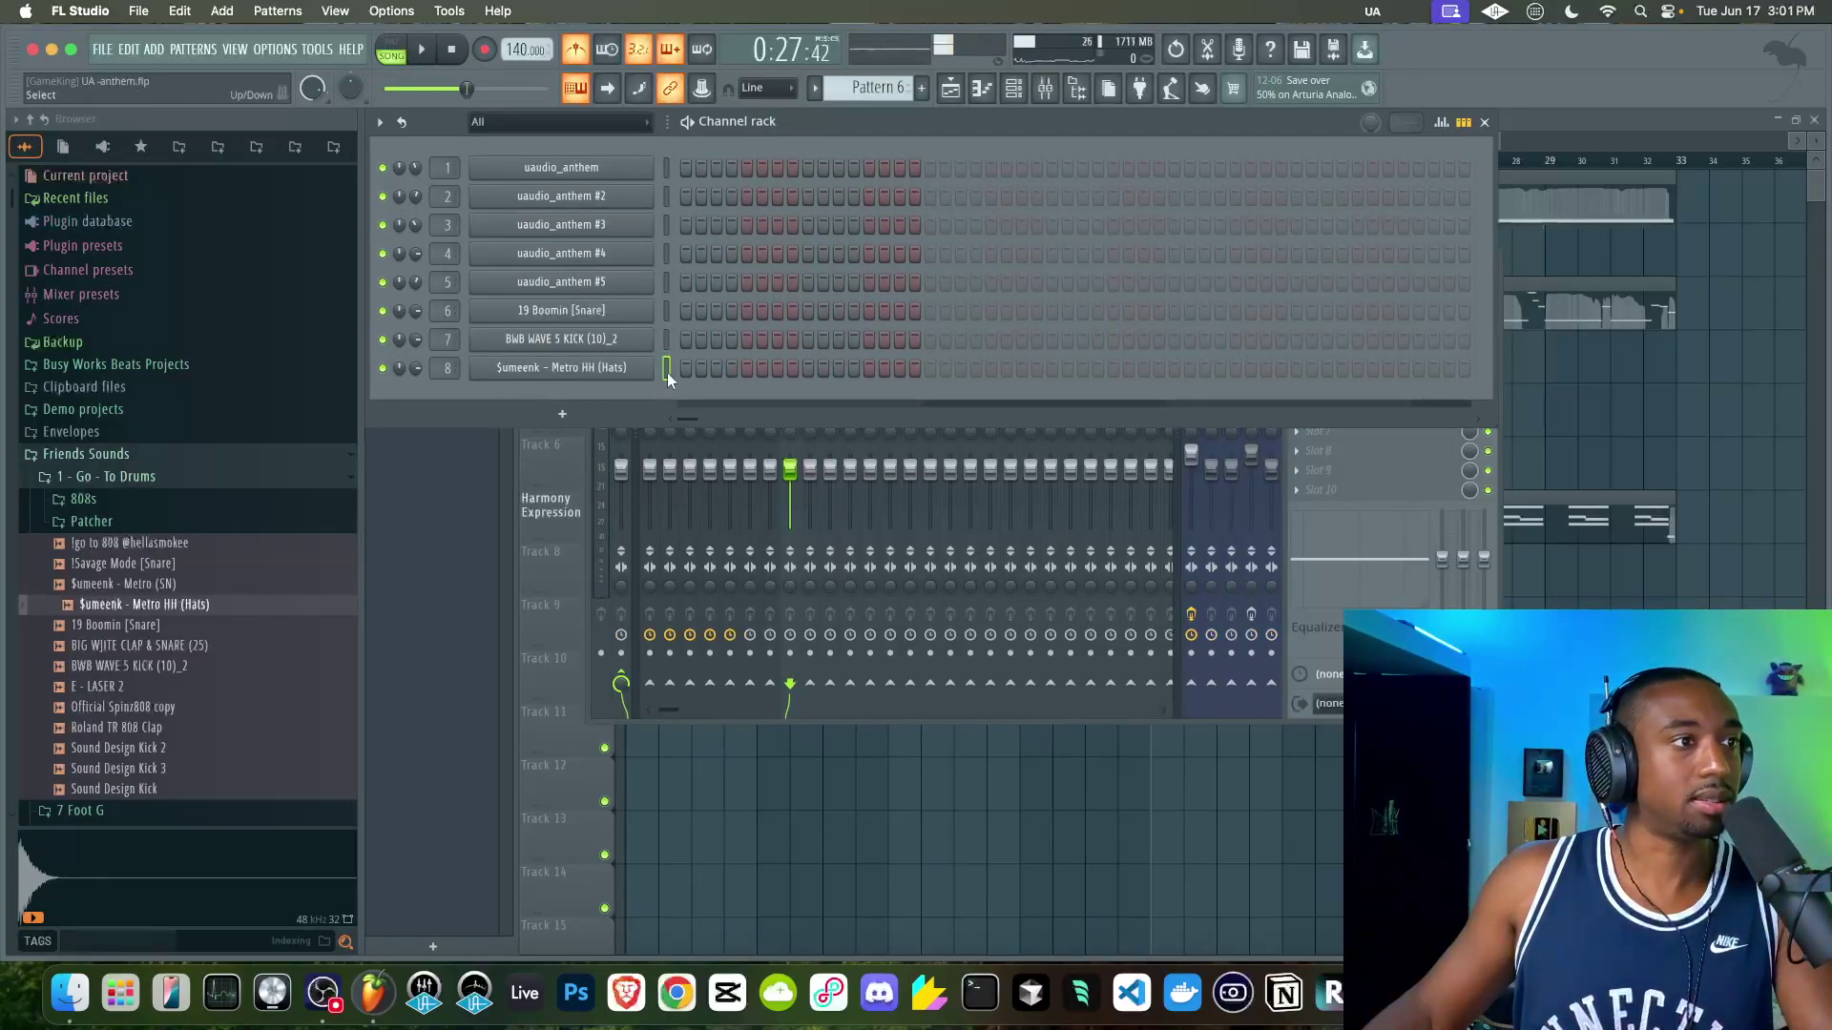
- Extend Pattern 6 to 32 steps and fill every second step of the $umeenk - Metro HH (Hats) channel
{"action": "right_click", "coordinate": [644, 380]}
{"action": "left_click", "coordinate": [975, 359]}
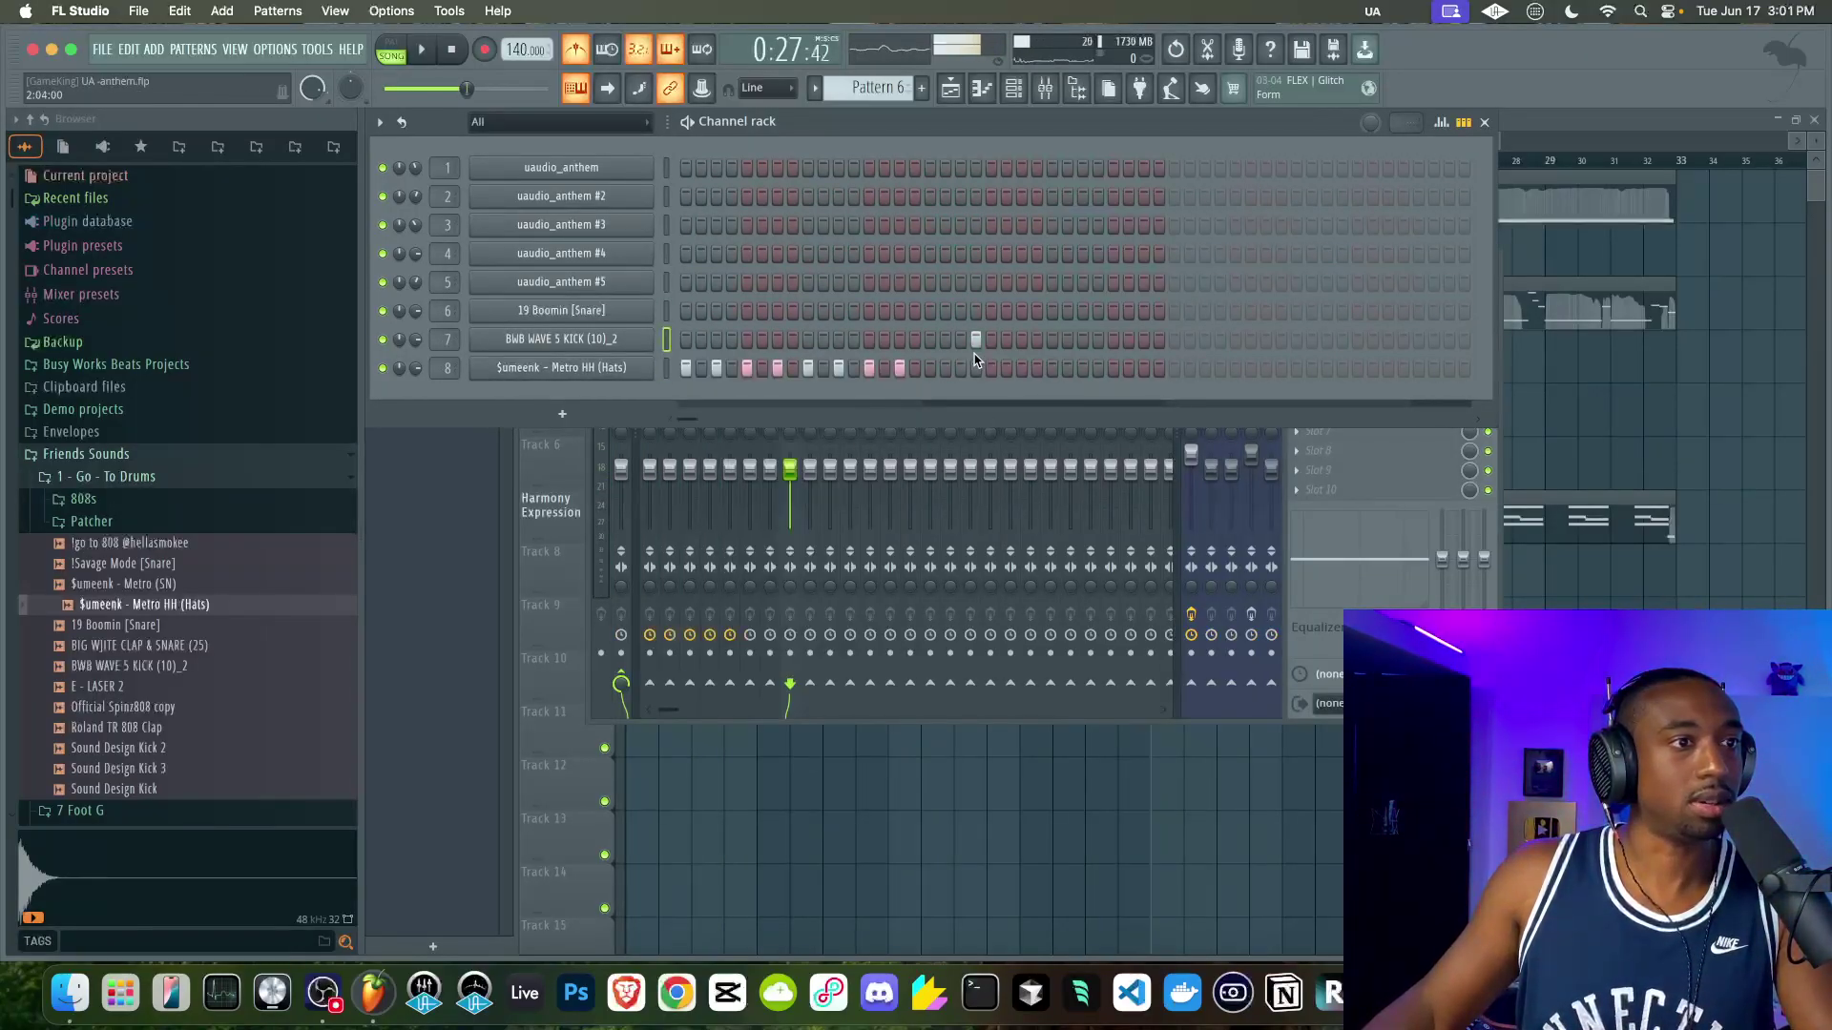
{"action": "right_click", "coordinate": [626, 375]}
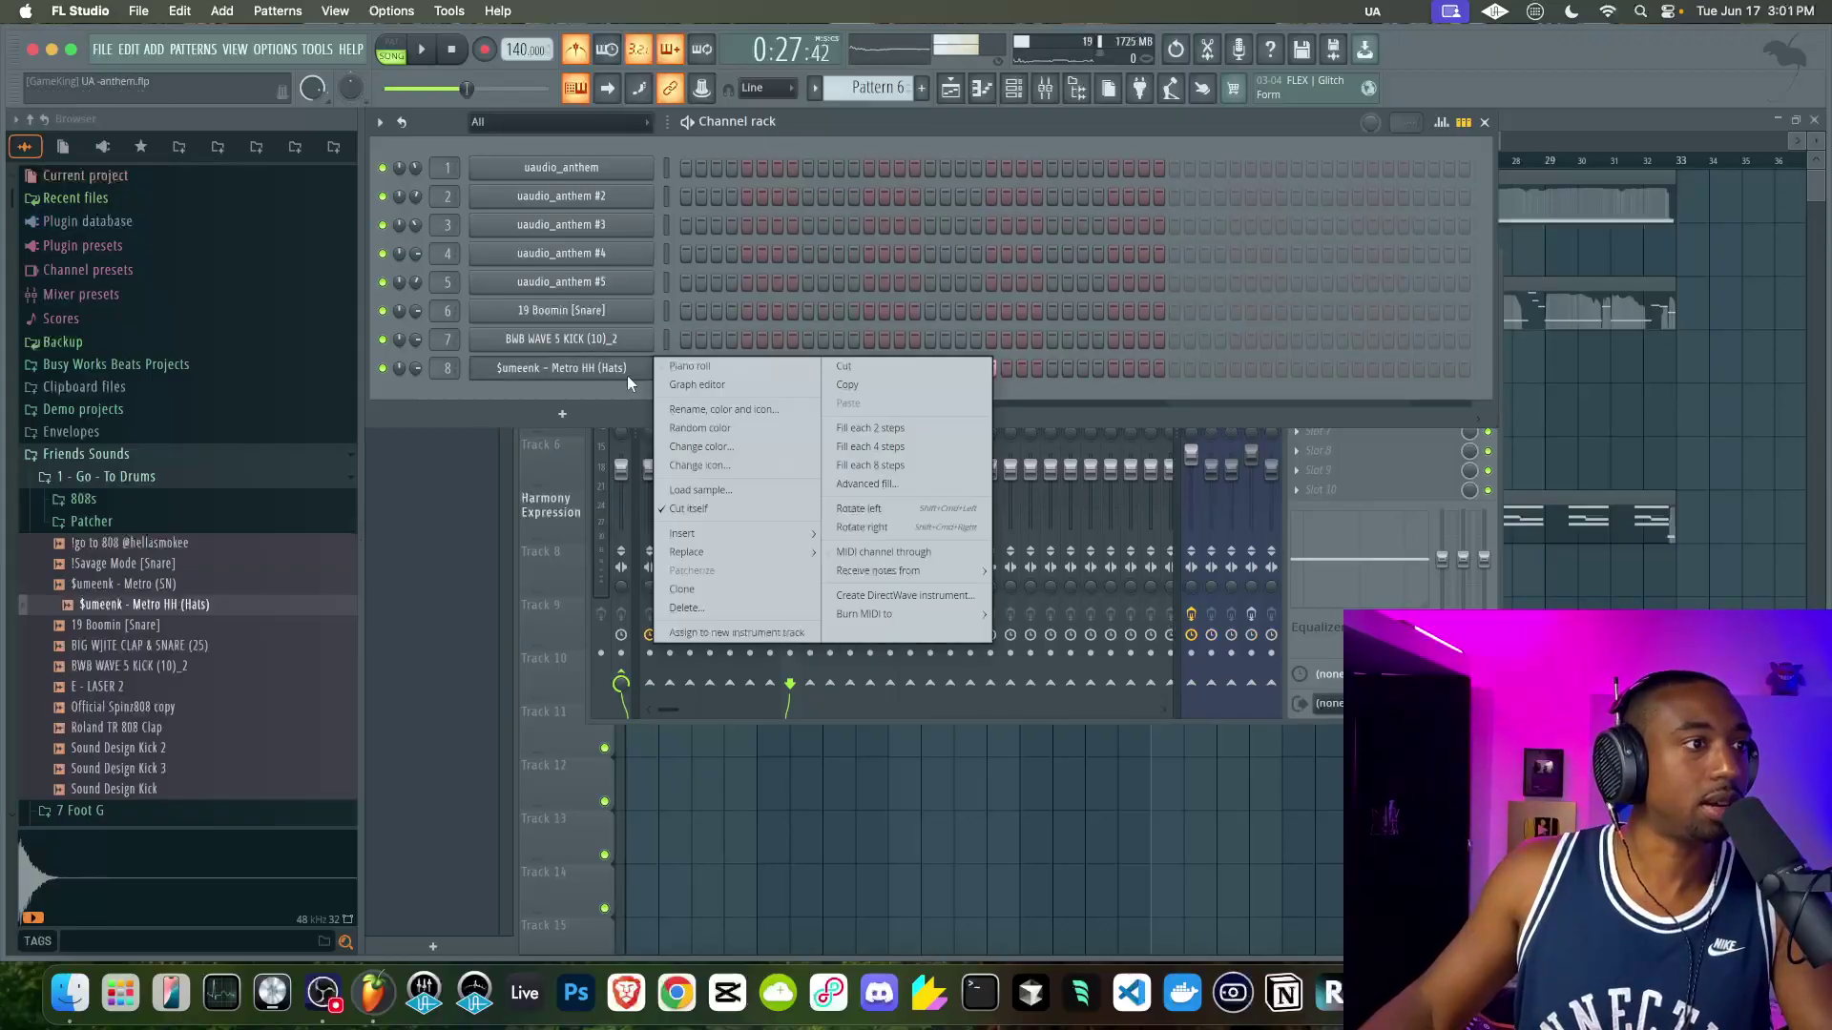
{"action": "left_click", "coordinate": [876, 426]}
{"action": "right_click", "coordinate": [804, 825]}
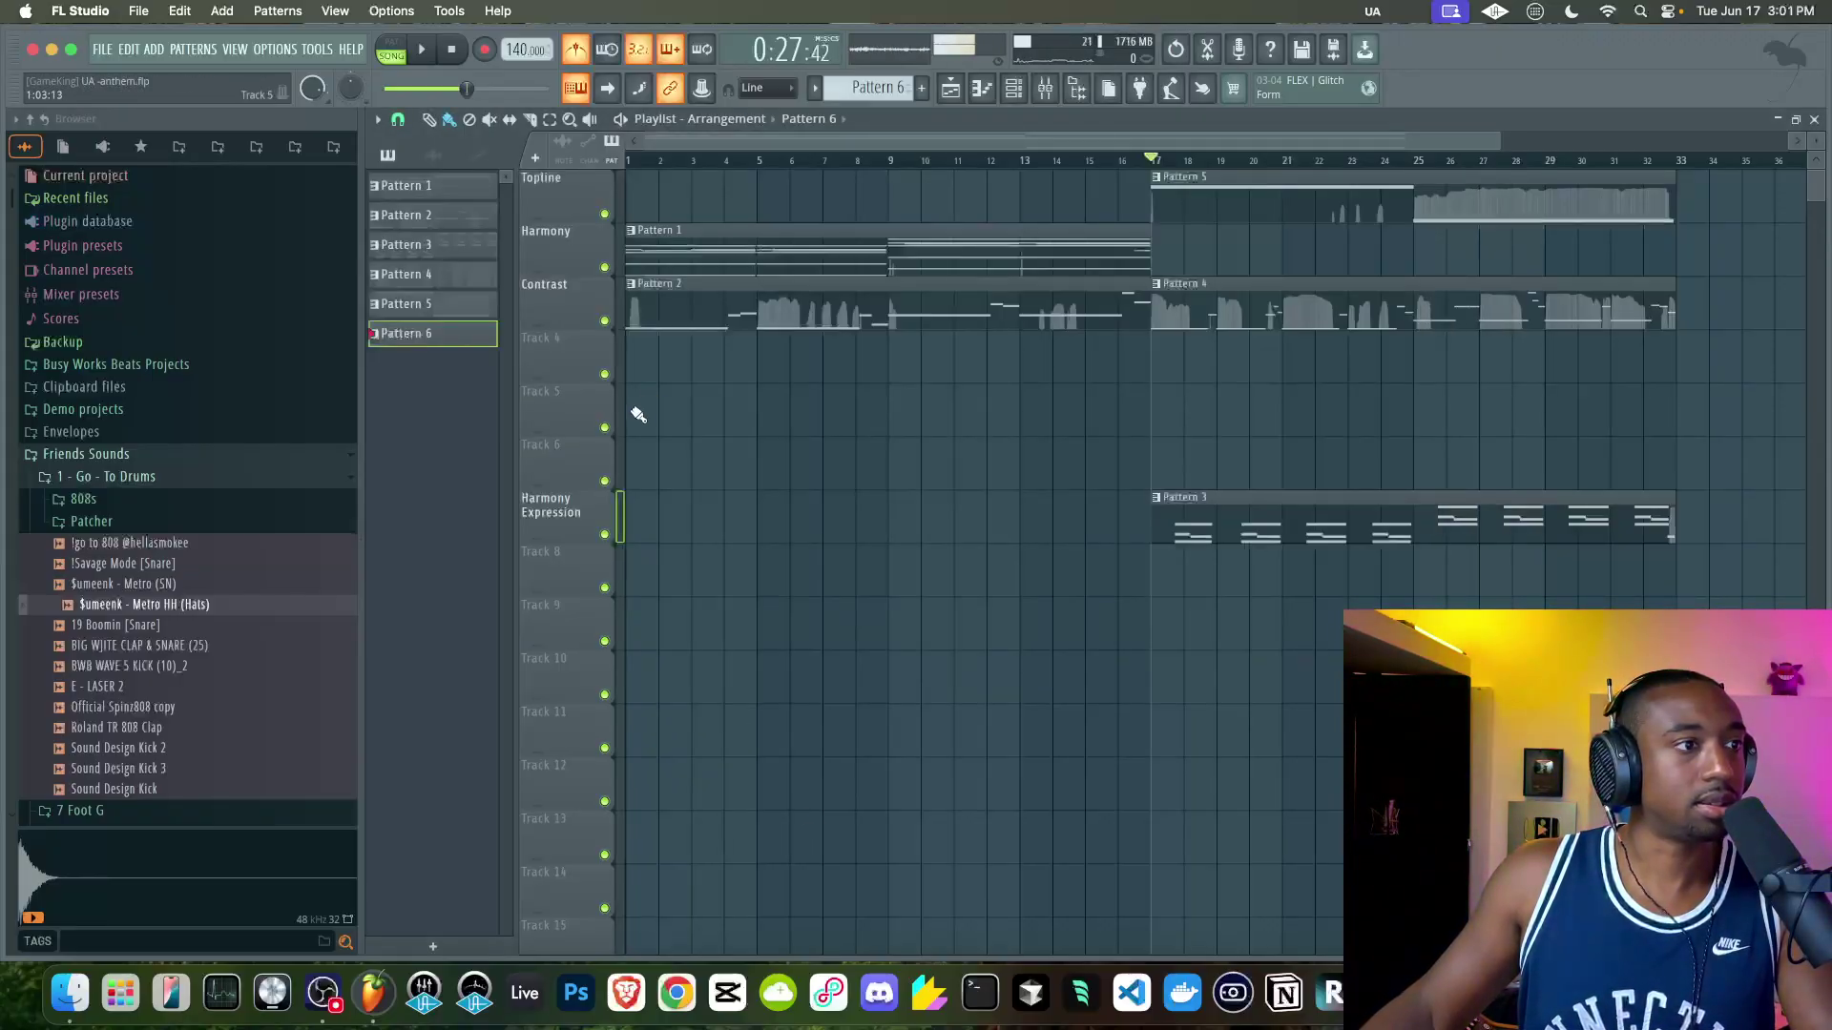
- Paint Pattern 6 clips along Track 4 from bar 1 to bar 33 and play the song from the start
{"action": "left_click_drag", "start_coordinate": [638, 372], "coordinate": [1661, 361]}
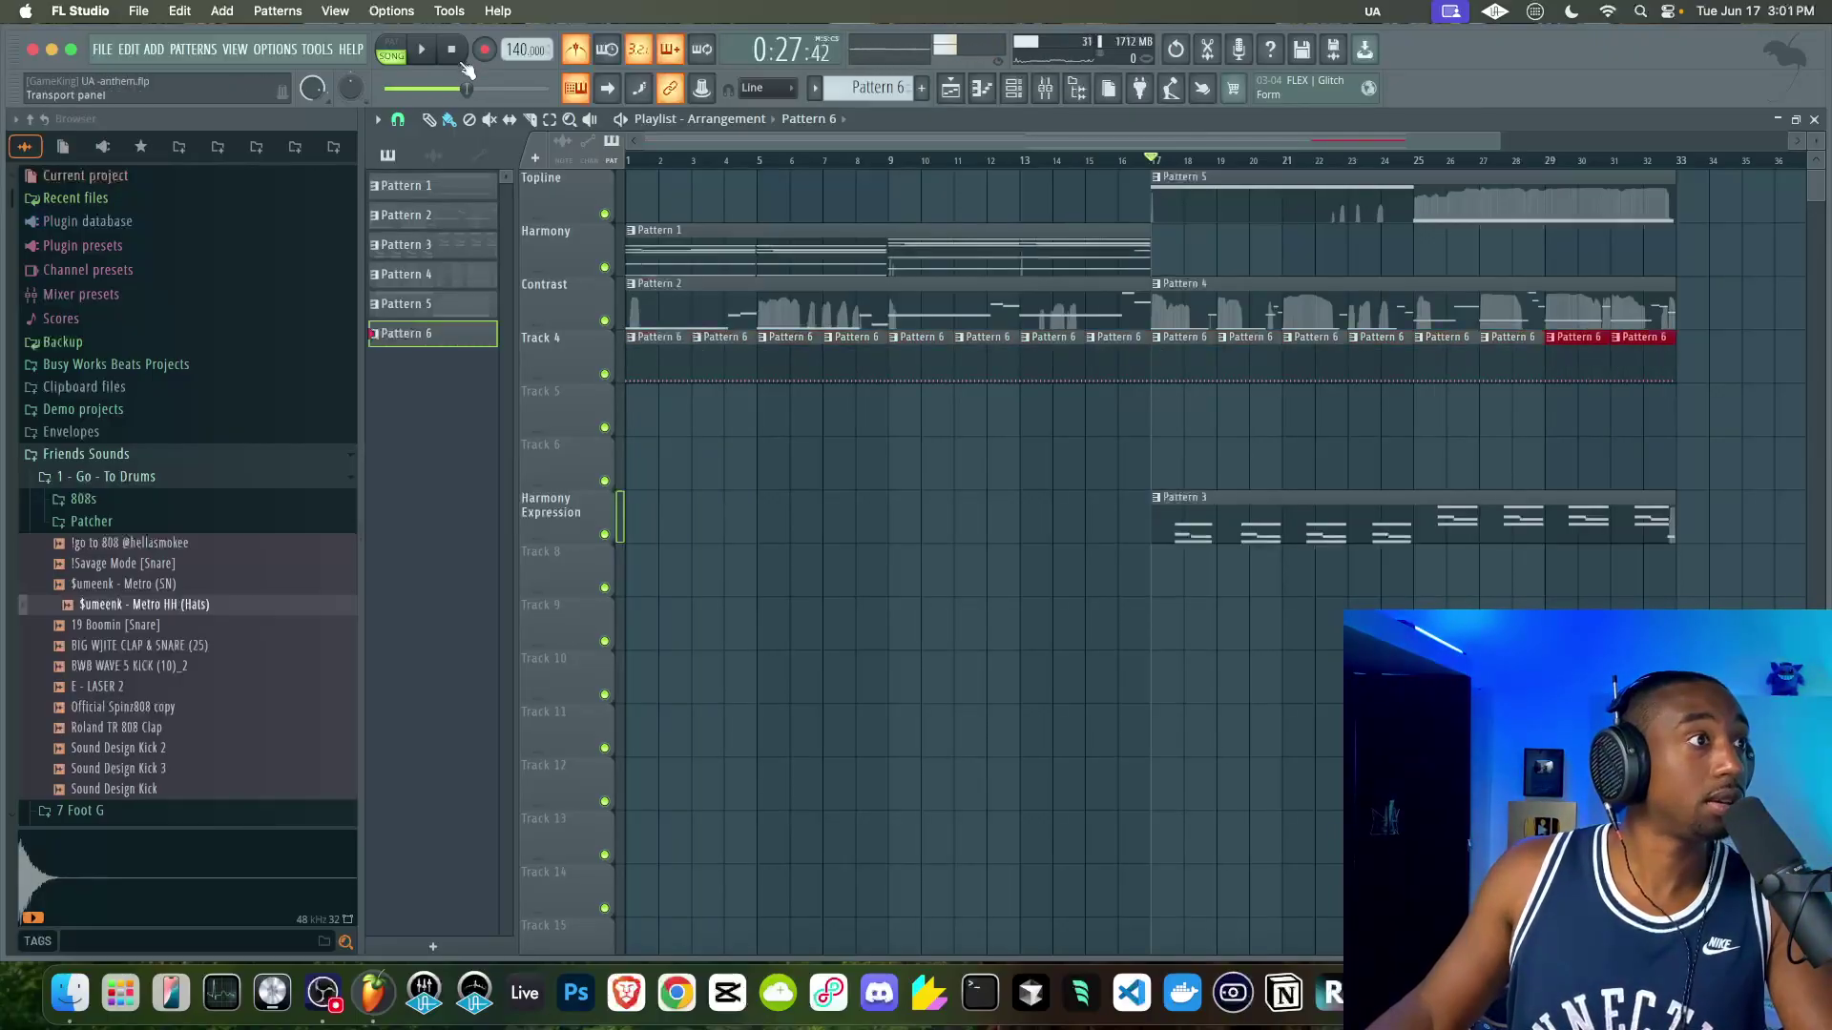
{"action": "left_click", "coordinate": [451, 49]}
{"action": "key", "text": "space"}
- Rename Track 4 in the playlist as Rhythm
{"action": "right_click", "coordinate": [560, 343]}
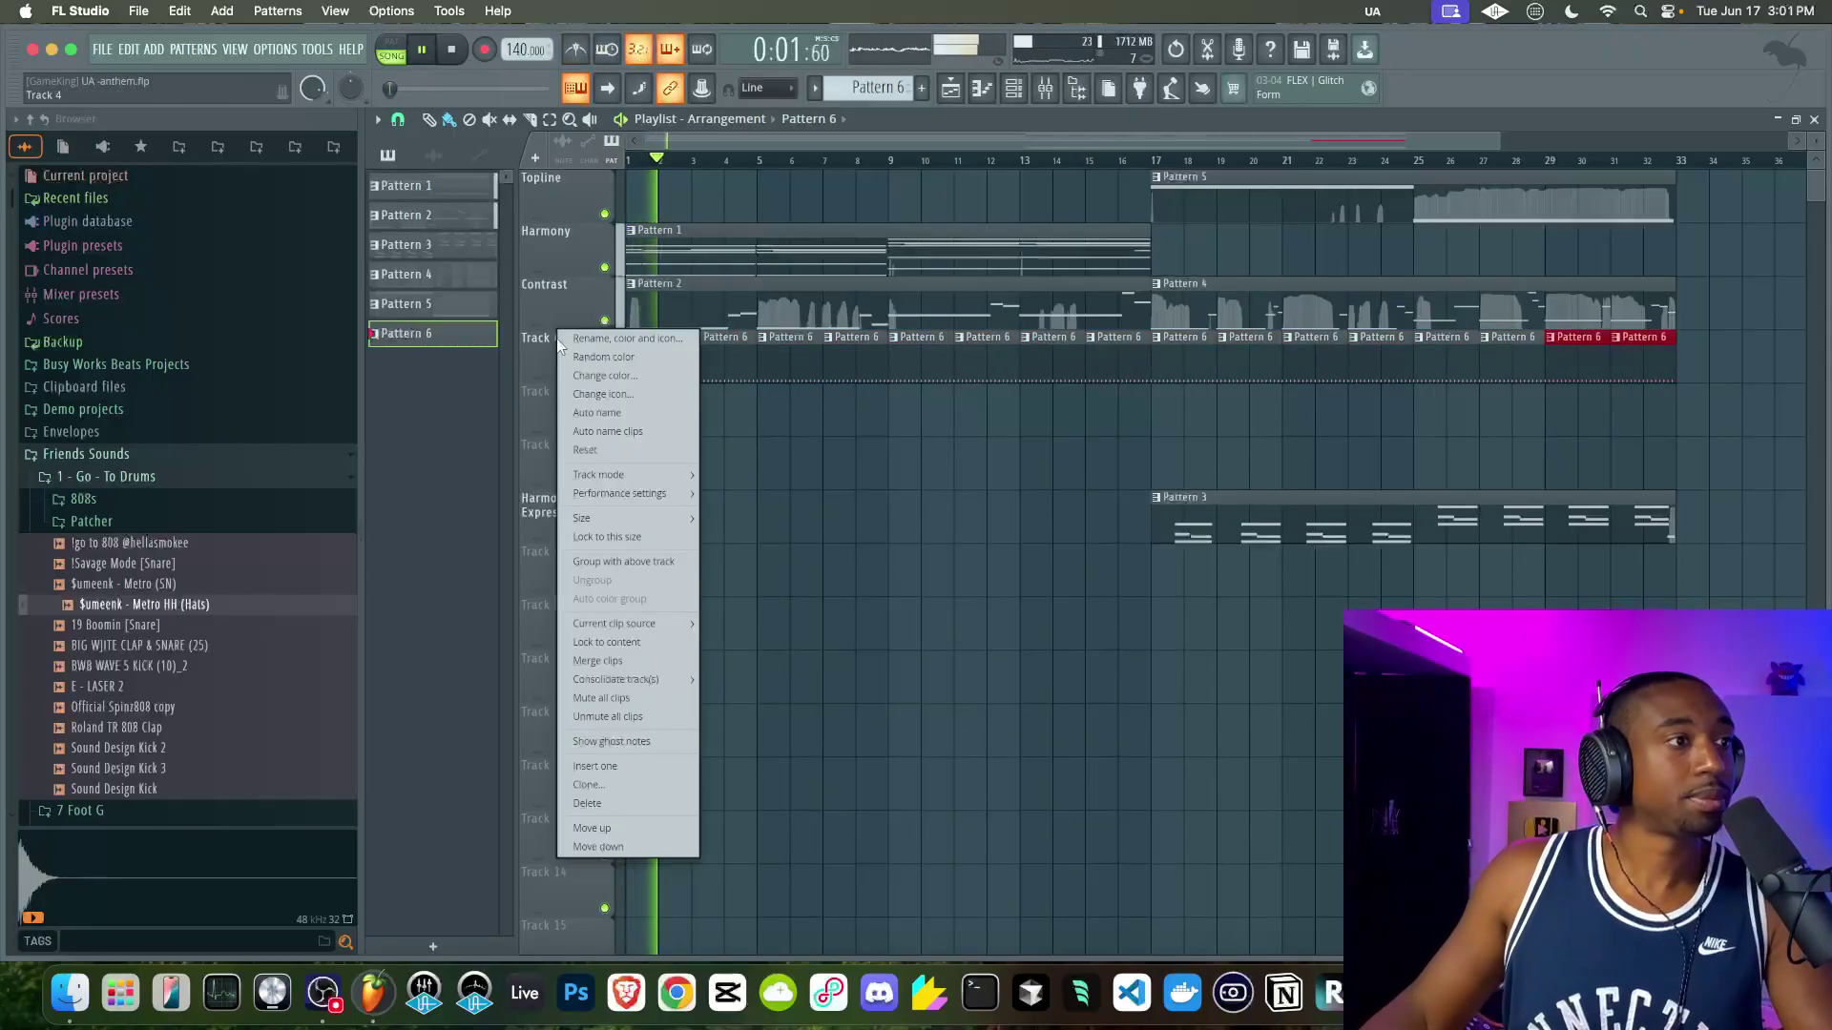
{"action": "left_click", "coordinate": [565, 338]}
{"action": "type", "text": "Rhythm"}
{"action": "key", "text": "Return"}
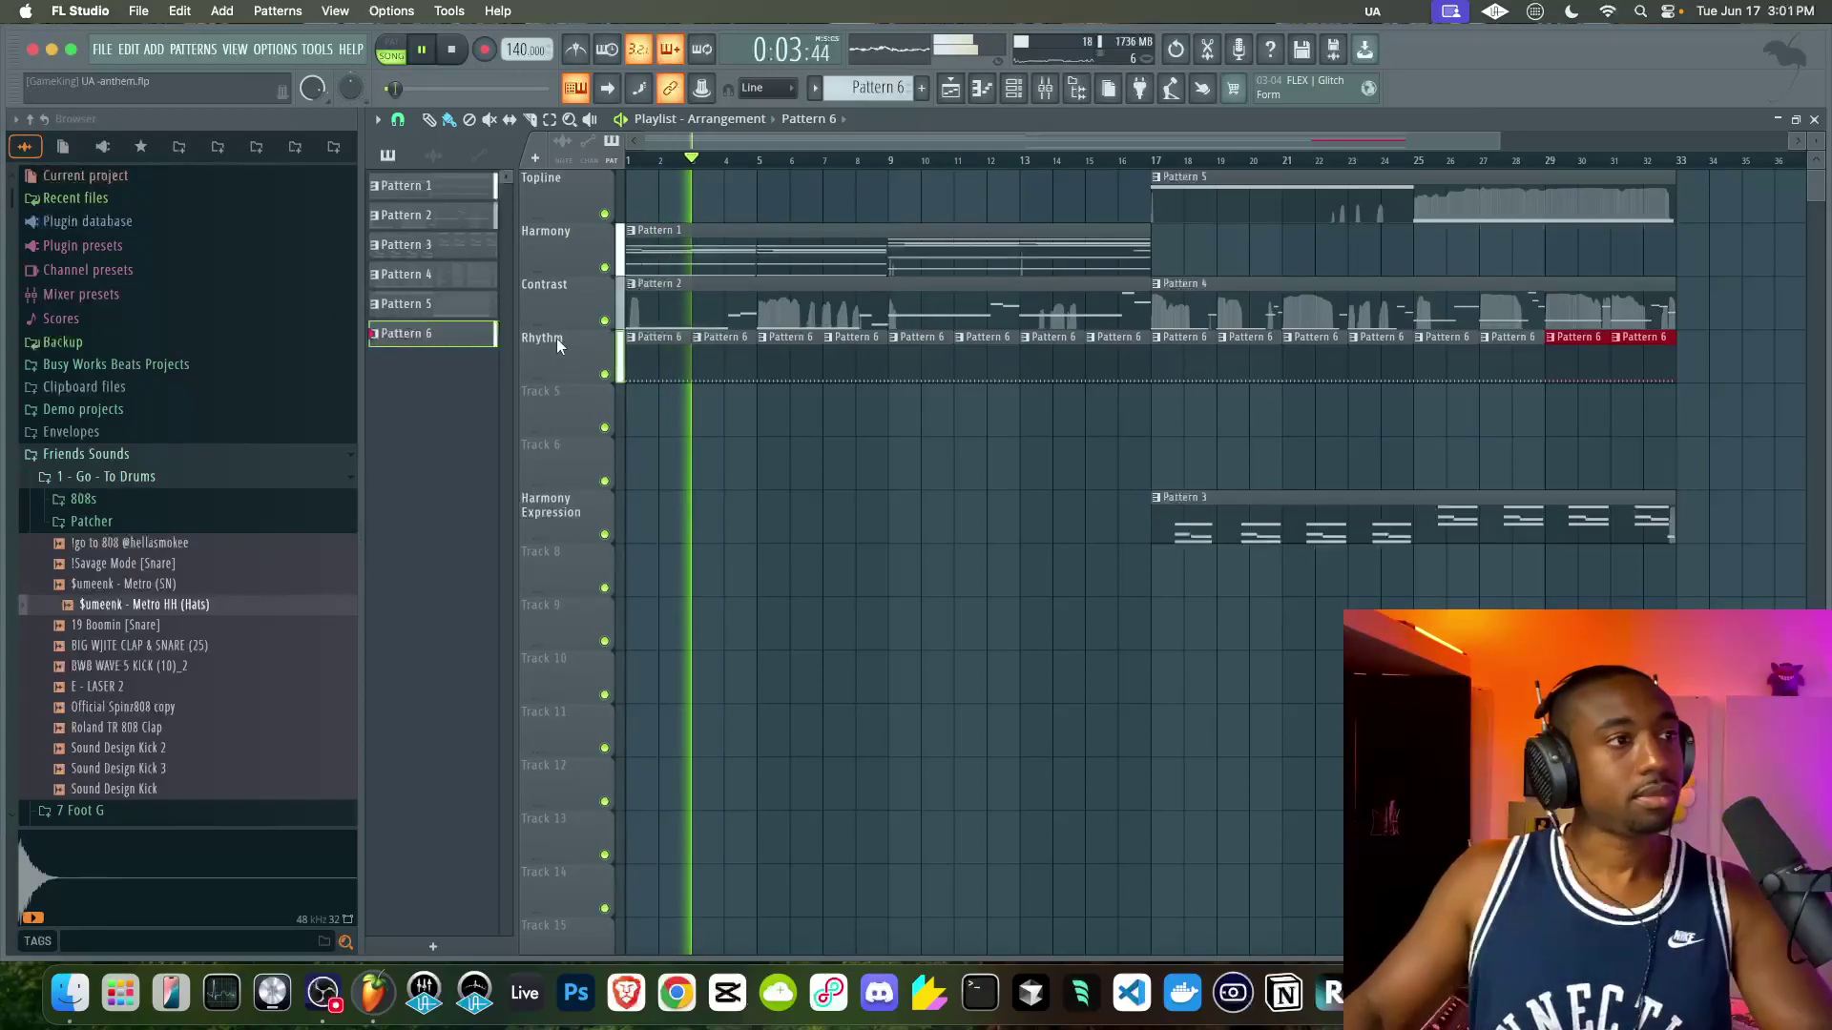
- Create Pattern 7 with a 19 Boomin [Snare] hit on step 9, and add an empty Pattern 8
{"action": "left_click", "coordinate": [1013, 88]}
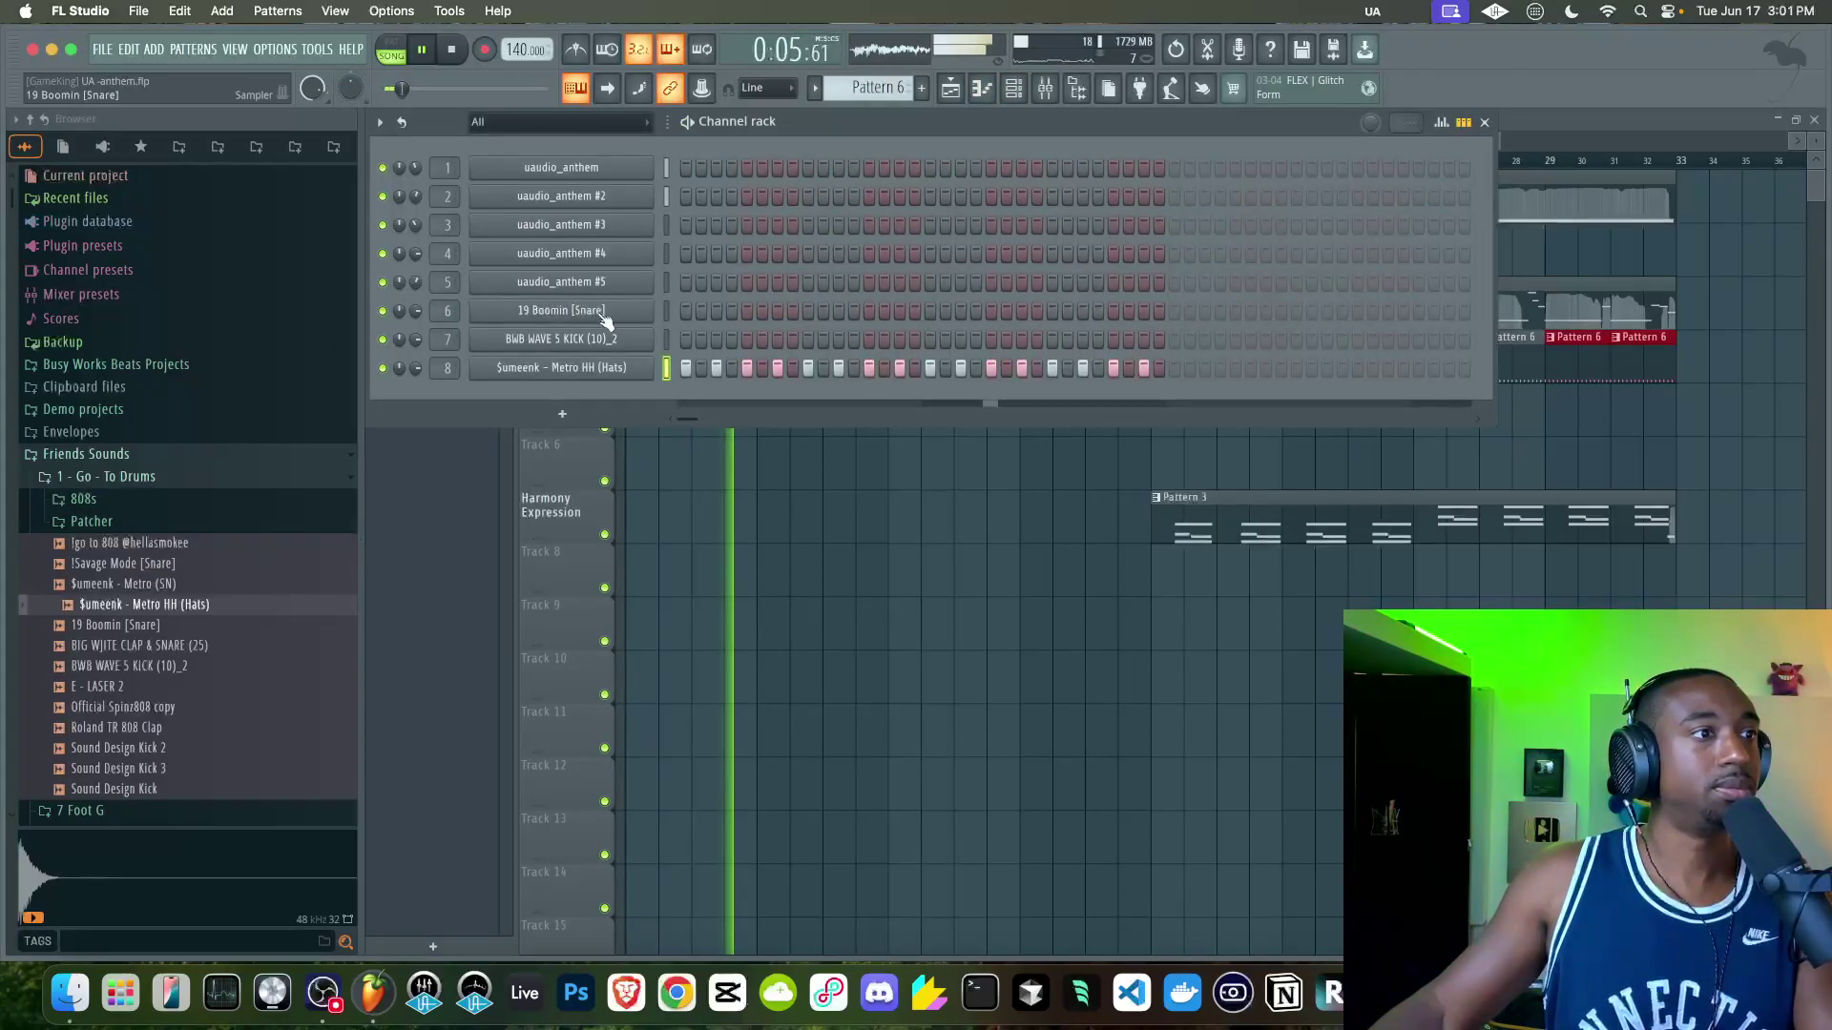
{"action": "key", "text": "F4"}
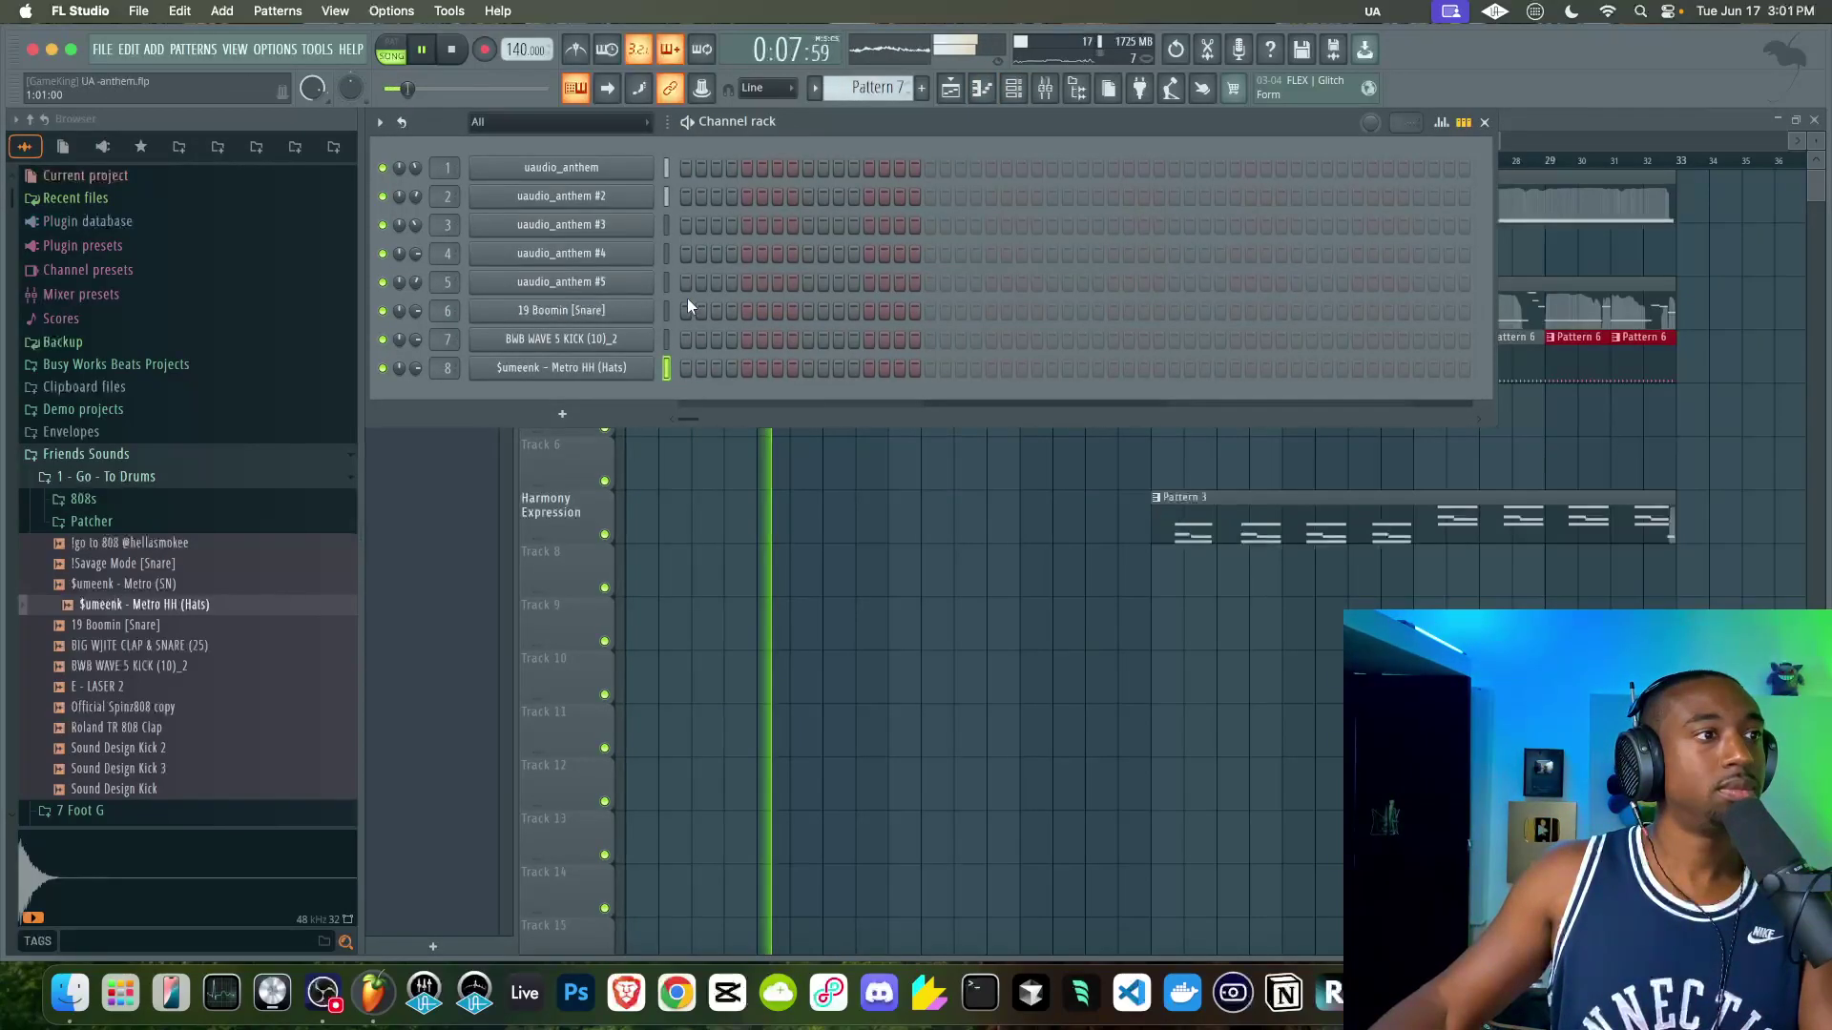
{"action": "left_click", "coordinate": [808, 311]}
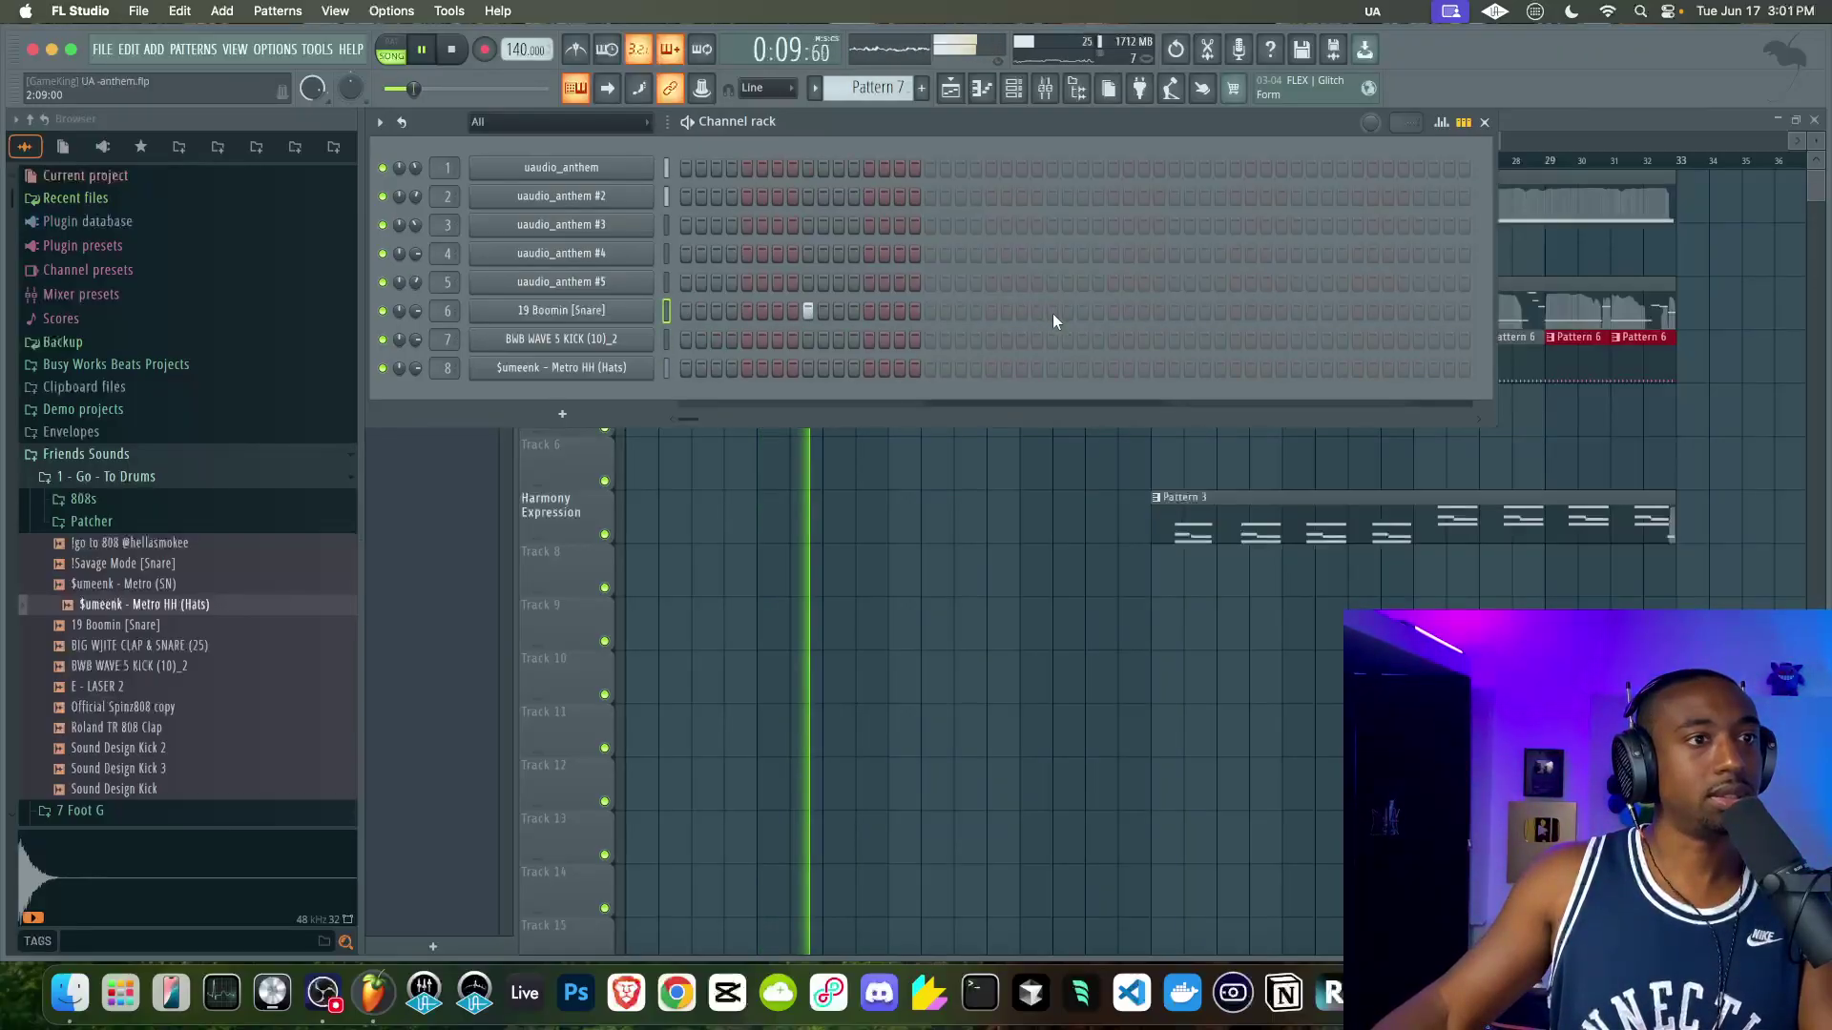
{"action": "left_click", "coordinate": [921, 87]}
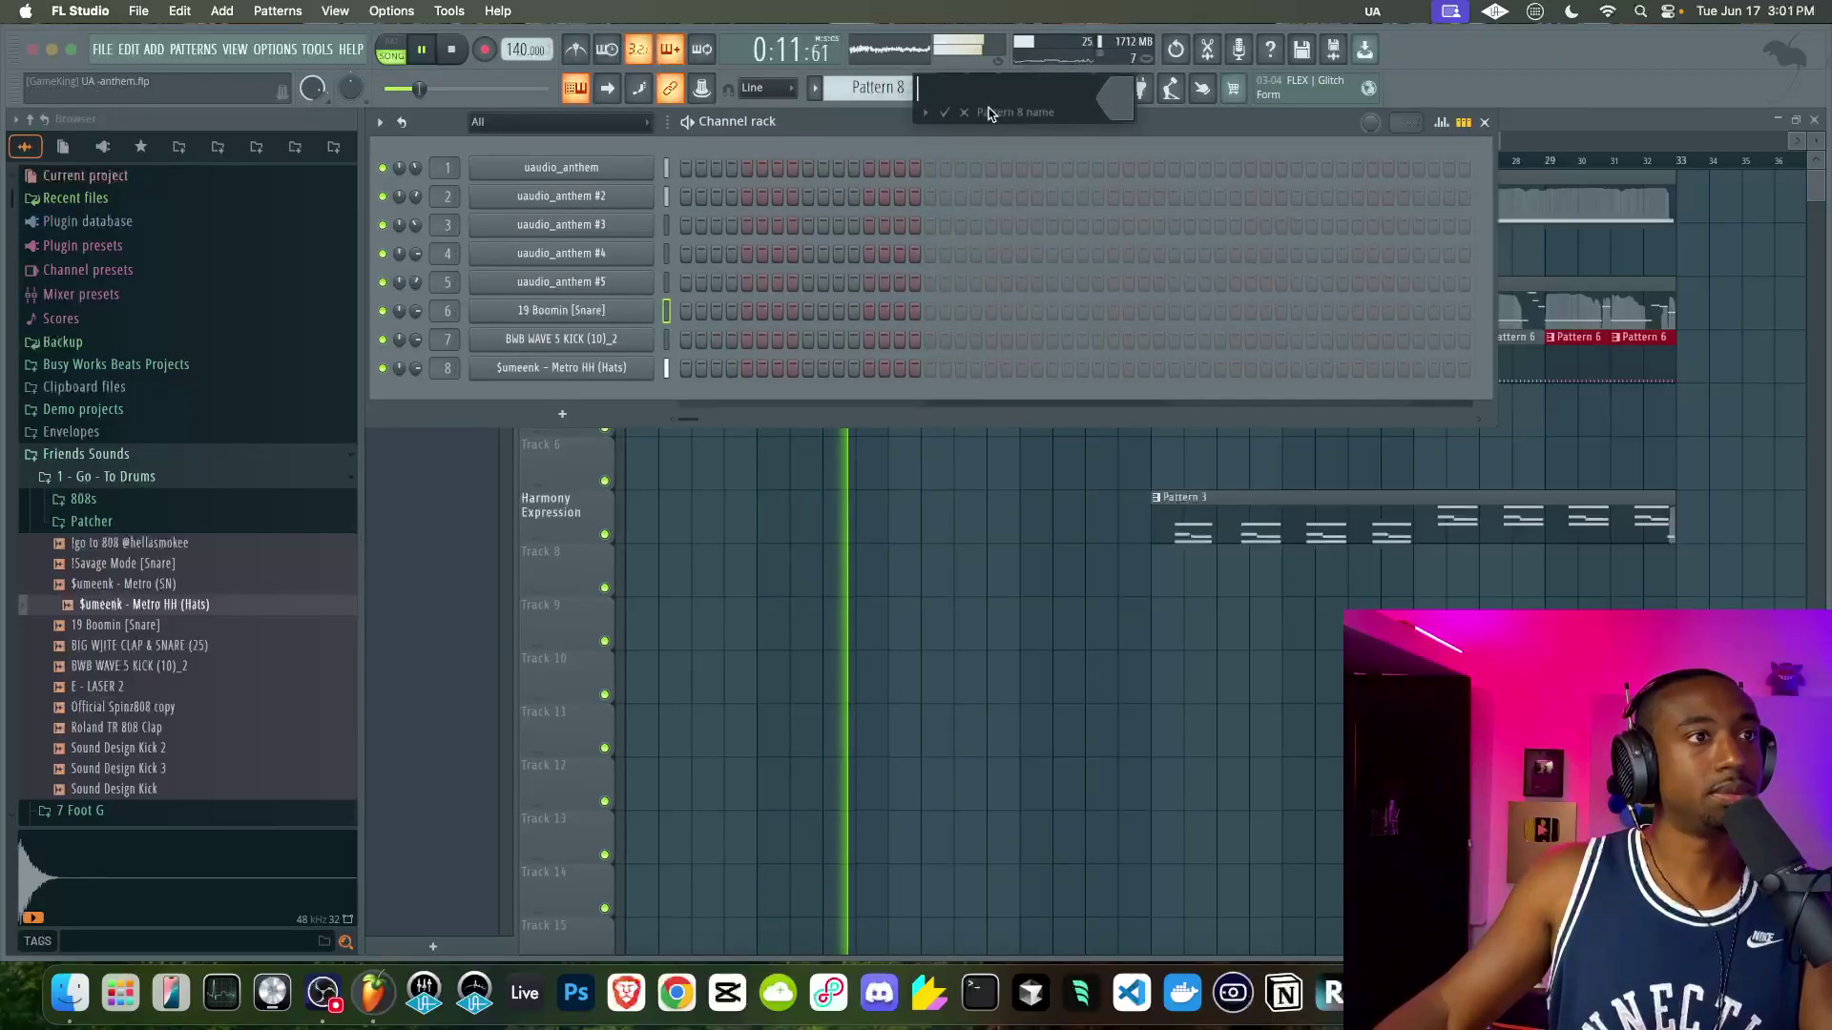
{"action": "key", "text": "Return"}
{"action": "key", "text": "F6"}
{"action": "left_click", "coordinate": [897, 408]}
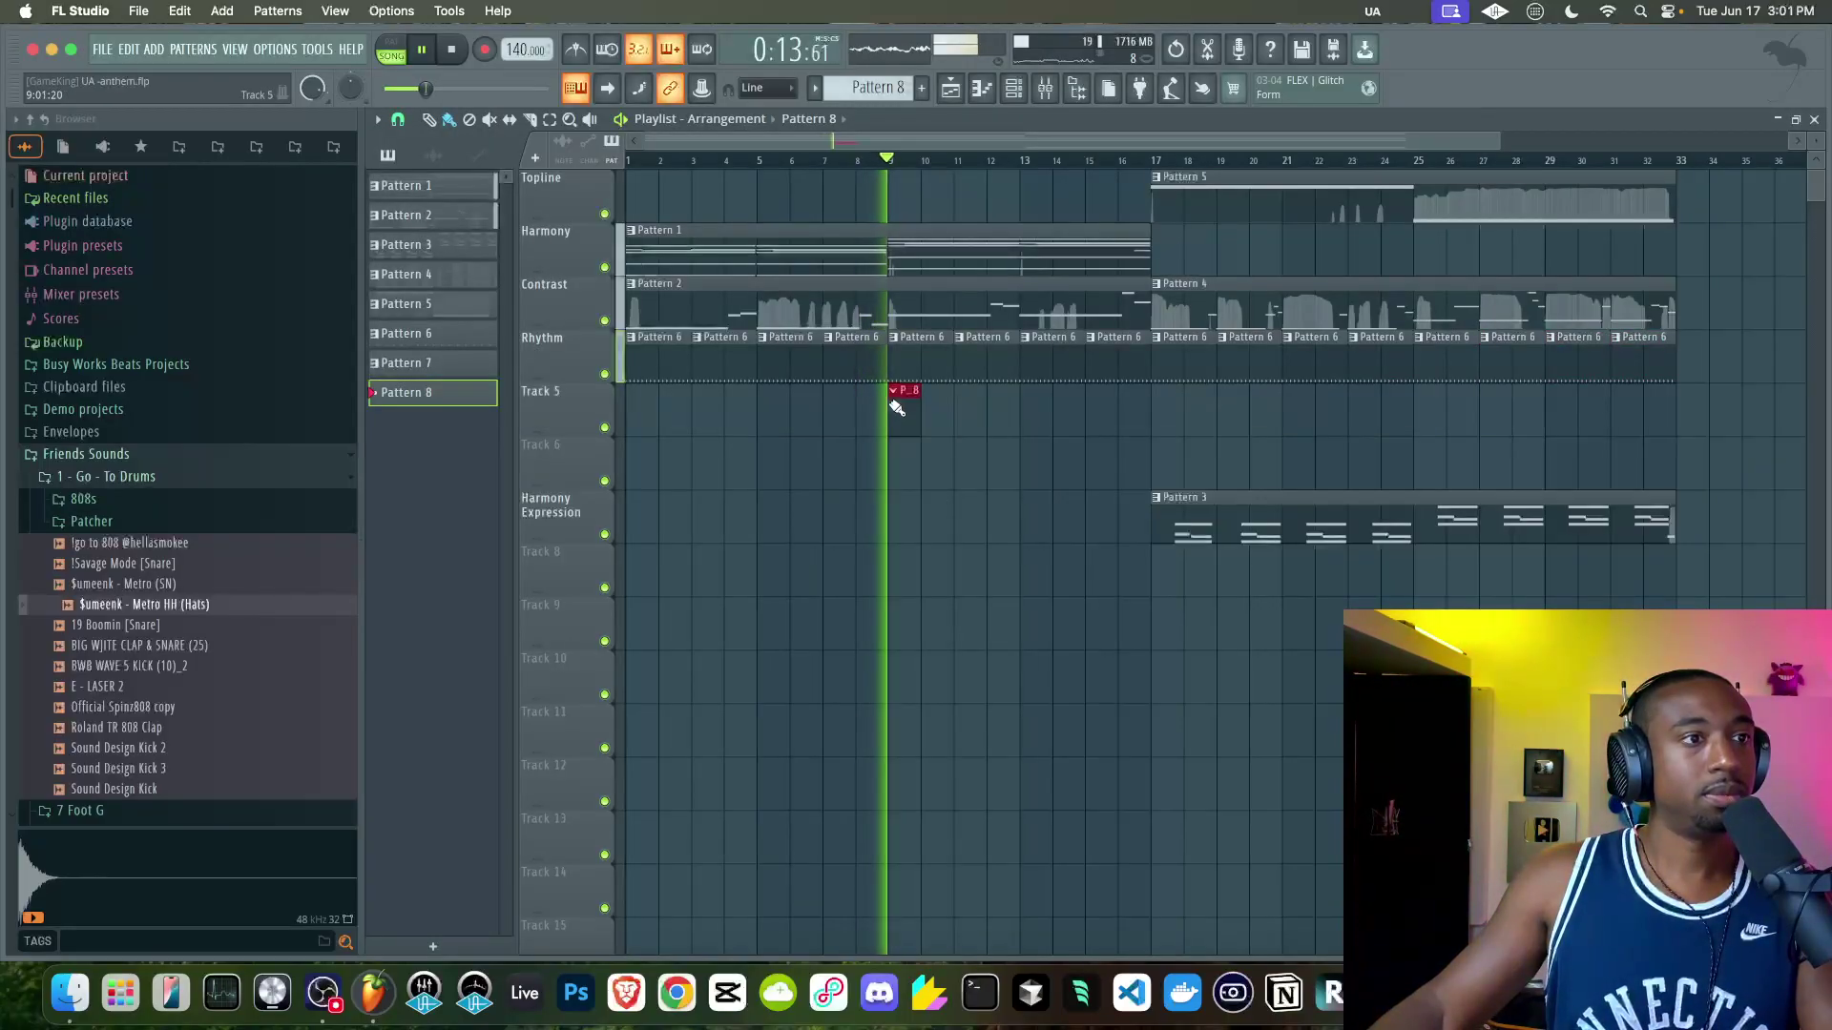
{"action": "left_click_drag", "start_coordinate": [895, 408], "coordinate": [1157, 409]}
{"action": "left_click_drag", "start_coordinate": [906, 403], "coordinate": [1171, 408]}
- Paint Pattern 7 clips on Track 5 from bar 9 and duplicate them up to bar 33
{"action": "mouse_move", "coordinate": [477, 362]}
{"action": "left_mouse_down"}
{"action": "mouse_move", "coordinate": [1010, 361]}
{"action": "mouse_move", "coordinate": [886, 410]}
{"action": "mouse_move", "coordinate": [1010, 360]}
{"action": "mouse_move", "coordinate": [1145, 392]}
{"action": "mouse_move", "coordinate": [1402, 391]}
{"action": "left_mouse_up"}
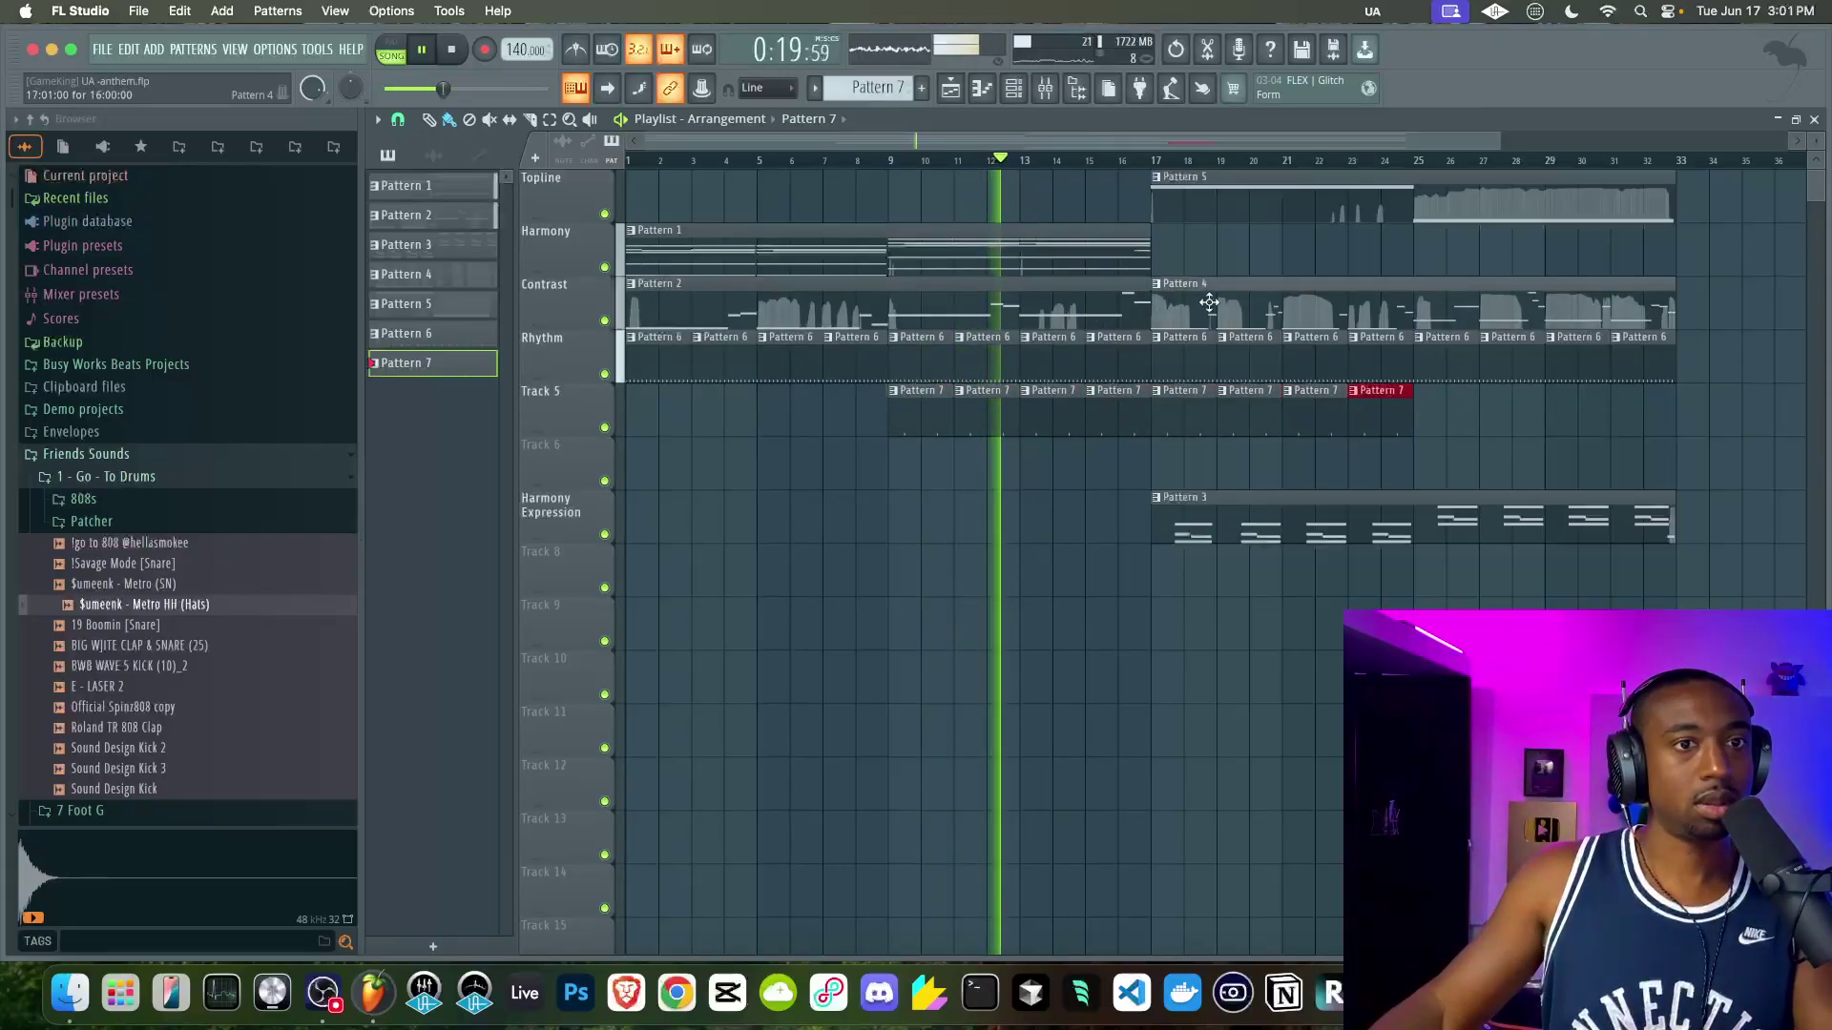
{"action": "key", "text": "super+b"}
{"action": "key", "text": "super+b"}
{"action": "key", "text": "super+b"}
{"action": "key", "text": "super+b"}
- Record a live BWB WAVE 5 KICK (10)_2 part into Pattern 8 over the second section, ending at bar 33
{"action": "left_click", "coordinate": [1015, 88]}
{"action": "scroll", "coordinate": [873, 87], "scroll_direction": "down", "scroll_amount": 1}
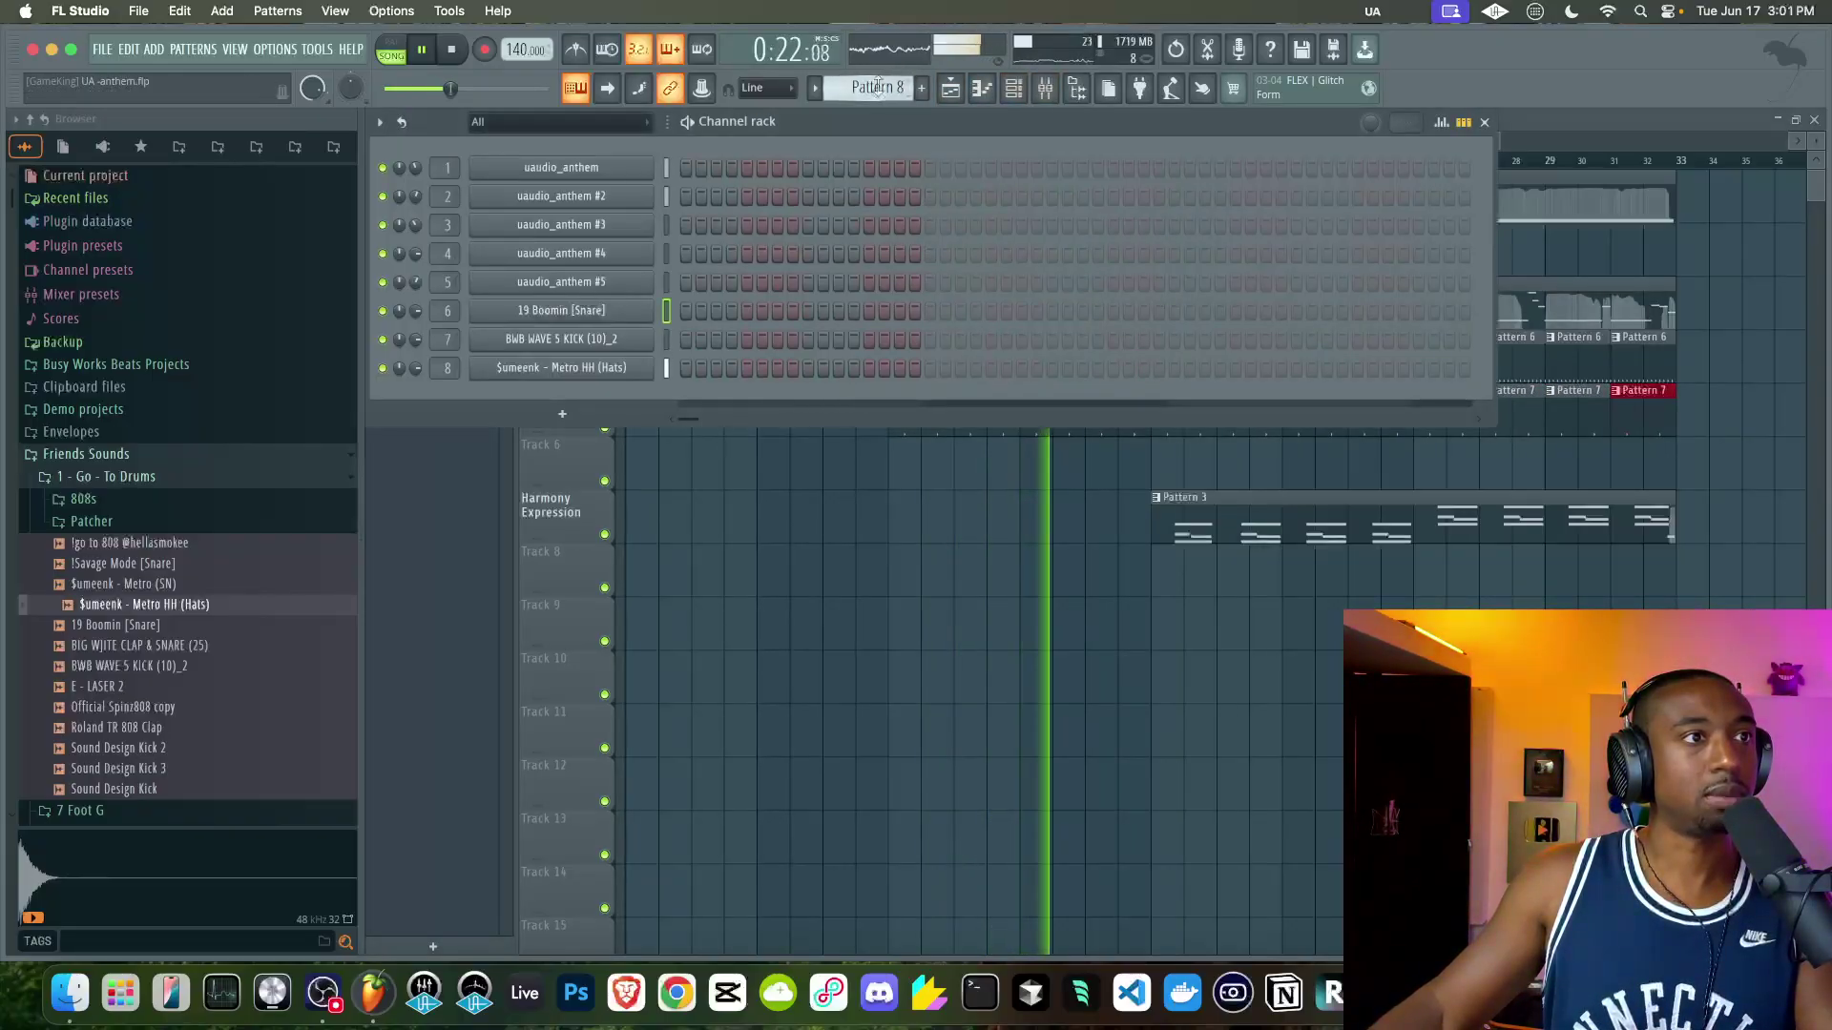
{"action": "left_click", "coordinate": [667, 339]}
{"action": "key", "text": "r"}
{"action": "right_click", "coordinate": [802, 616]}
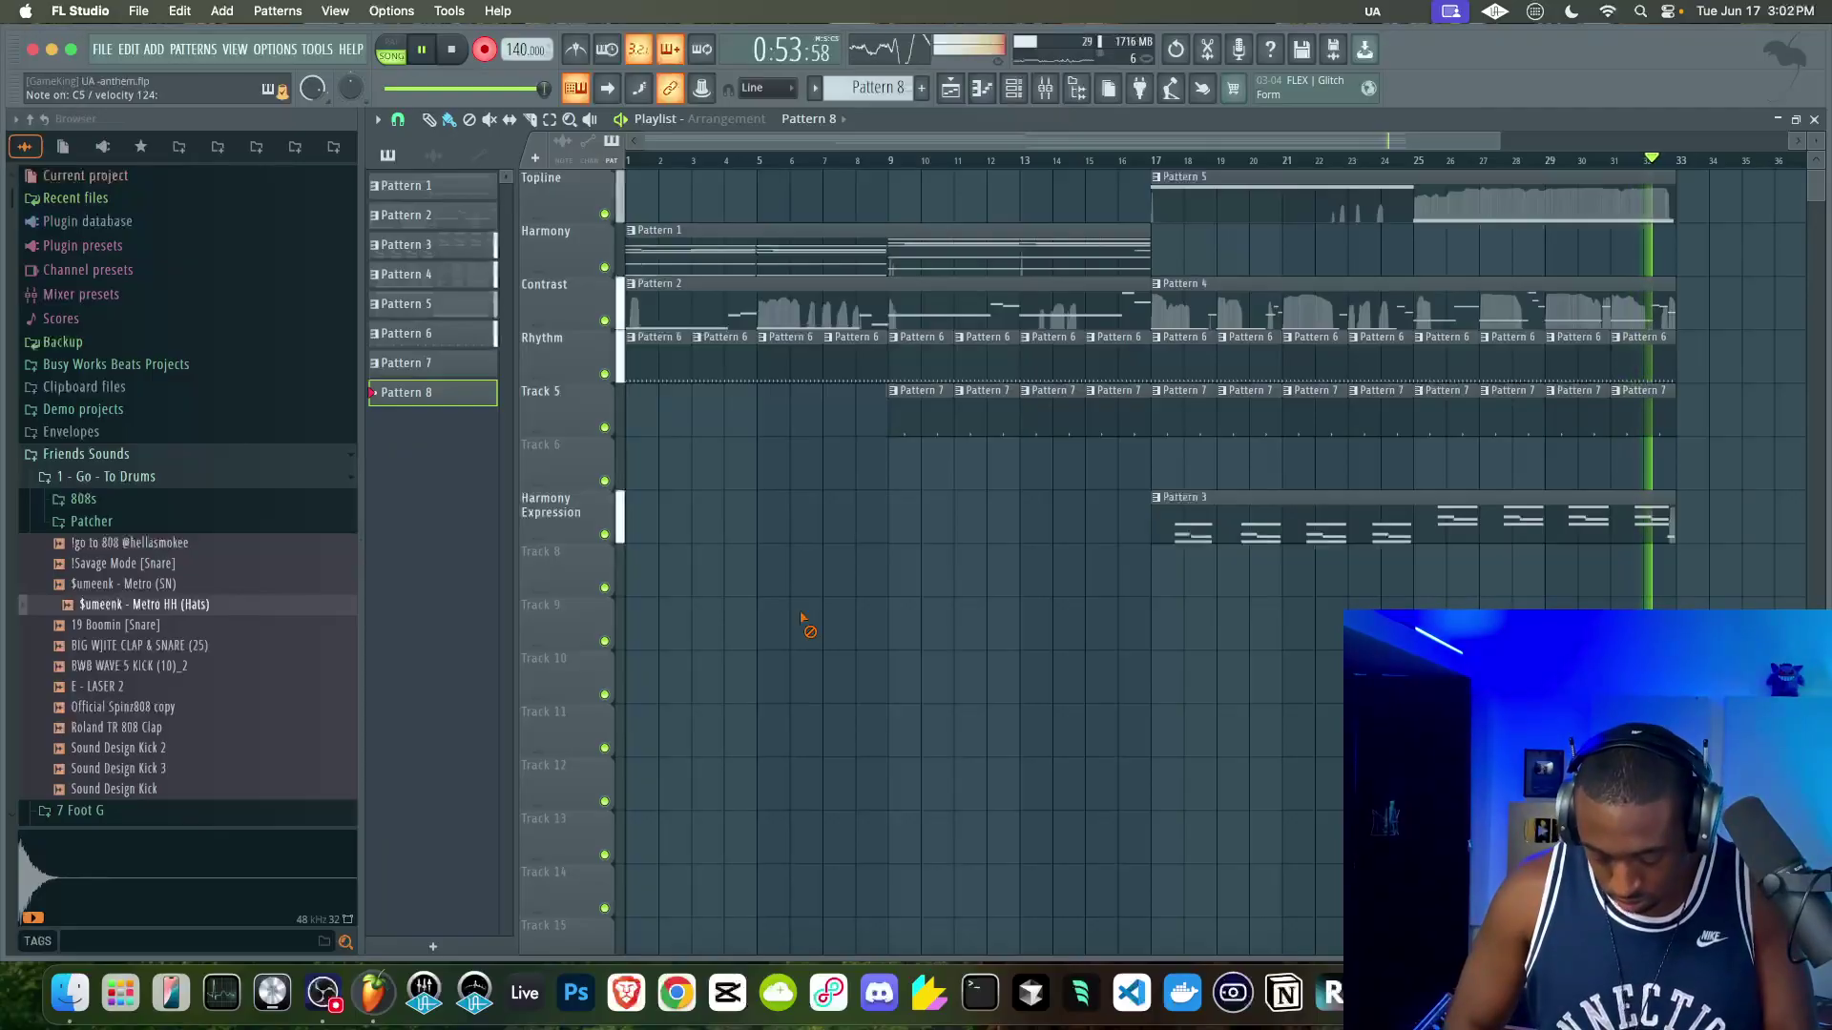
{"action": "key", "text": "space"}
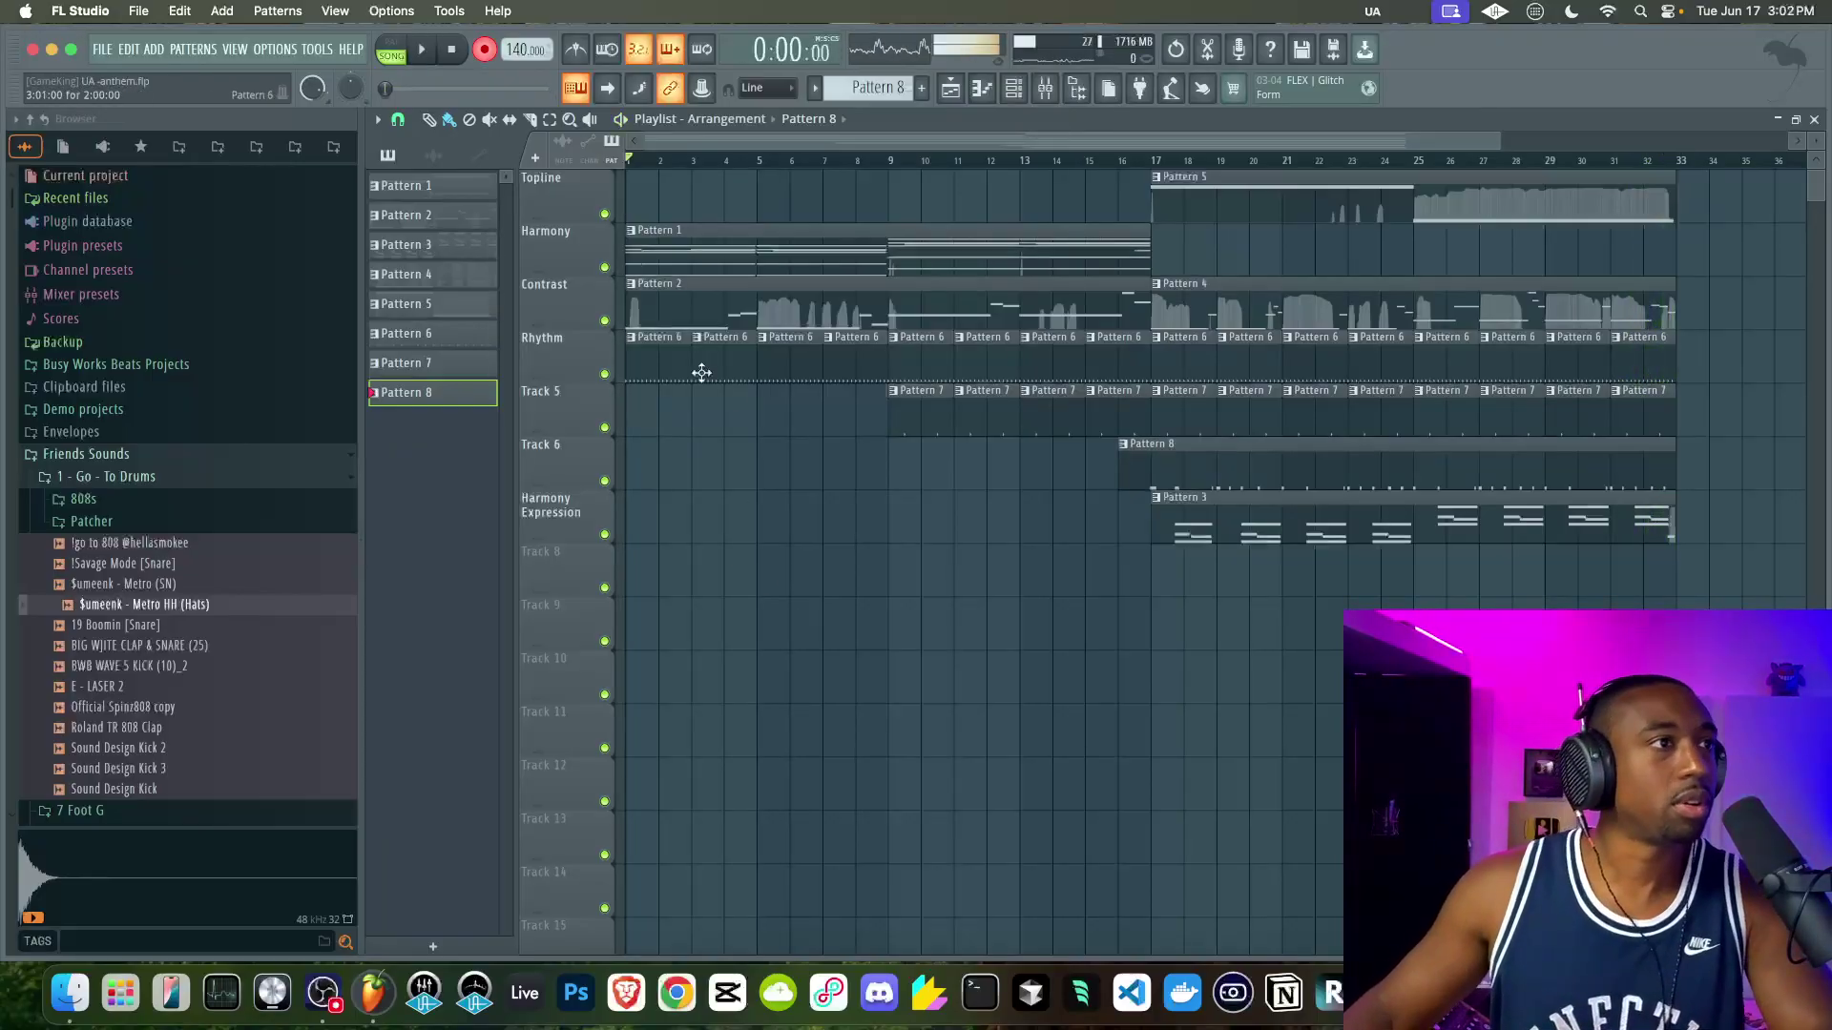
- Quantize the recorded BWB WAVE 5 KICK (10)_2 notes in Pattern 8 and return to the playlist during playback
{"action": "double_click", "coordinate": [1228, 480]}
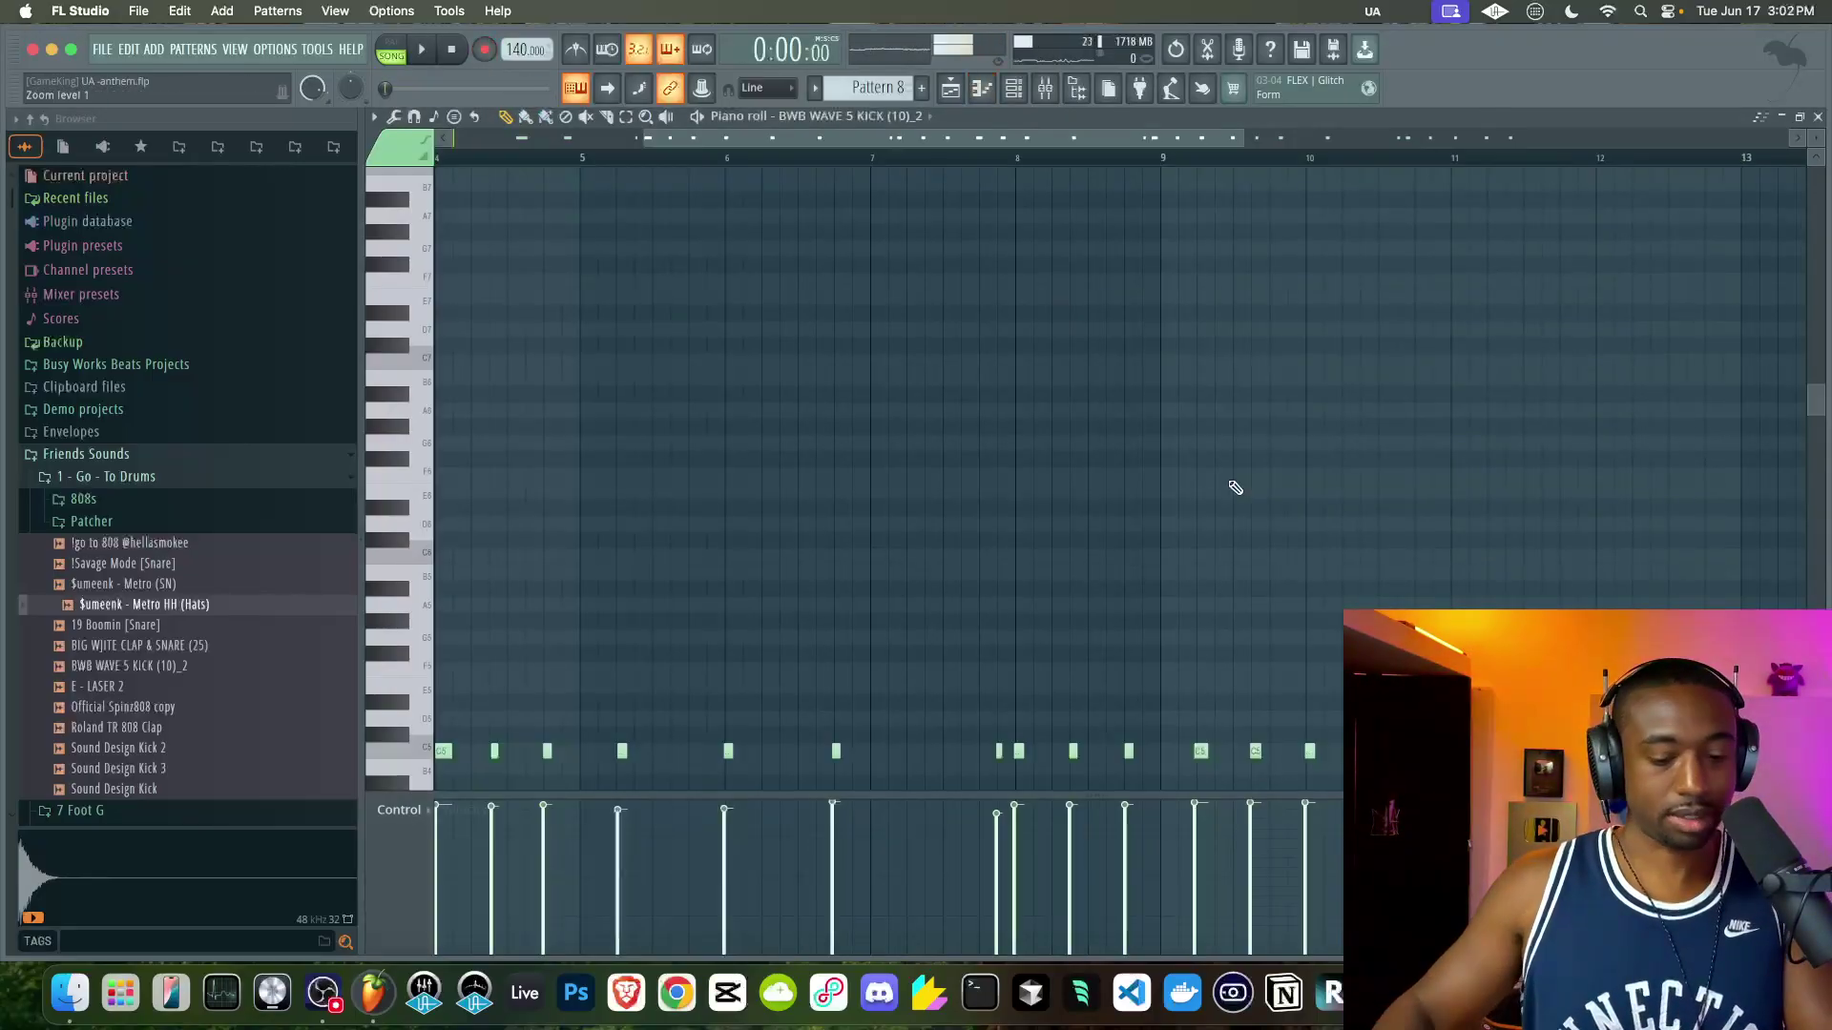
{"action": "key", "text": "ctrl+q"}
{"action": "scroll", "coordinate": [923, 487], "scroll_direction": "down", "scroll_amount": 2}
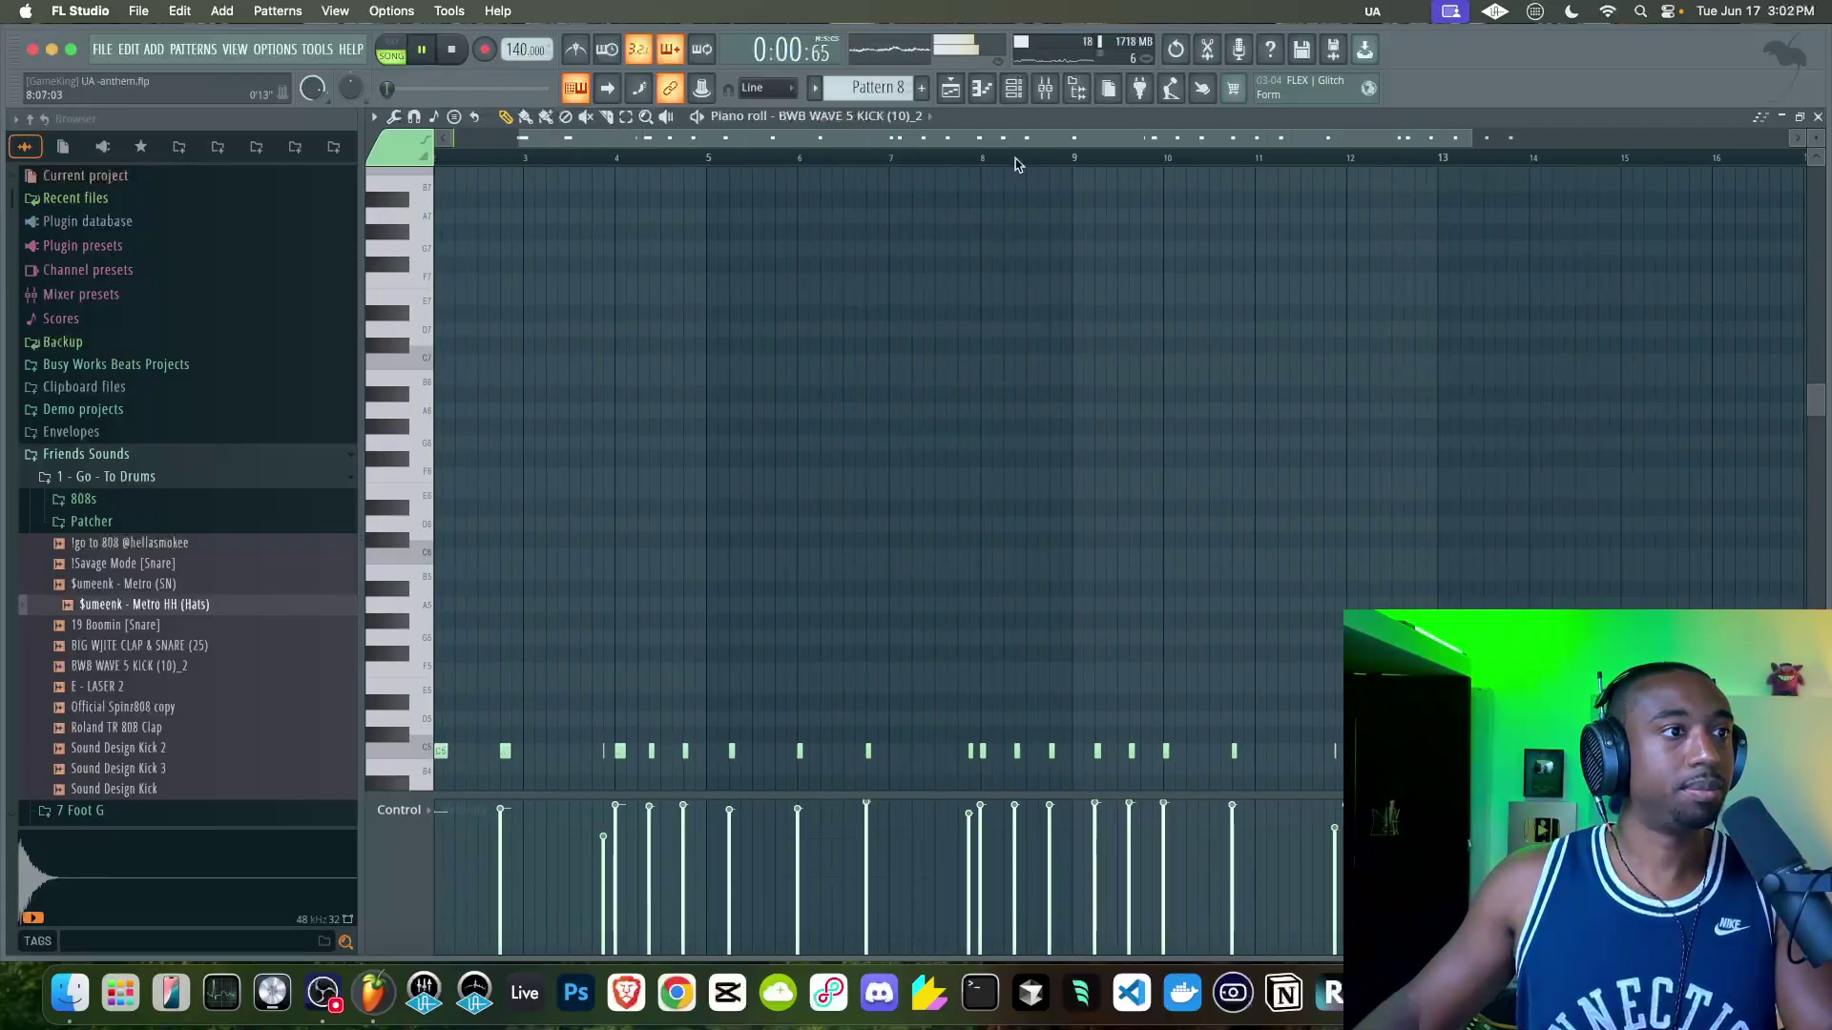
{"action": "left_click", "coordinate": [987, 92]}
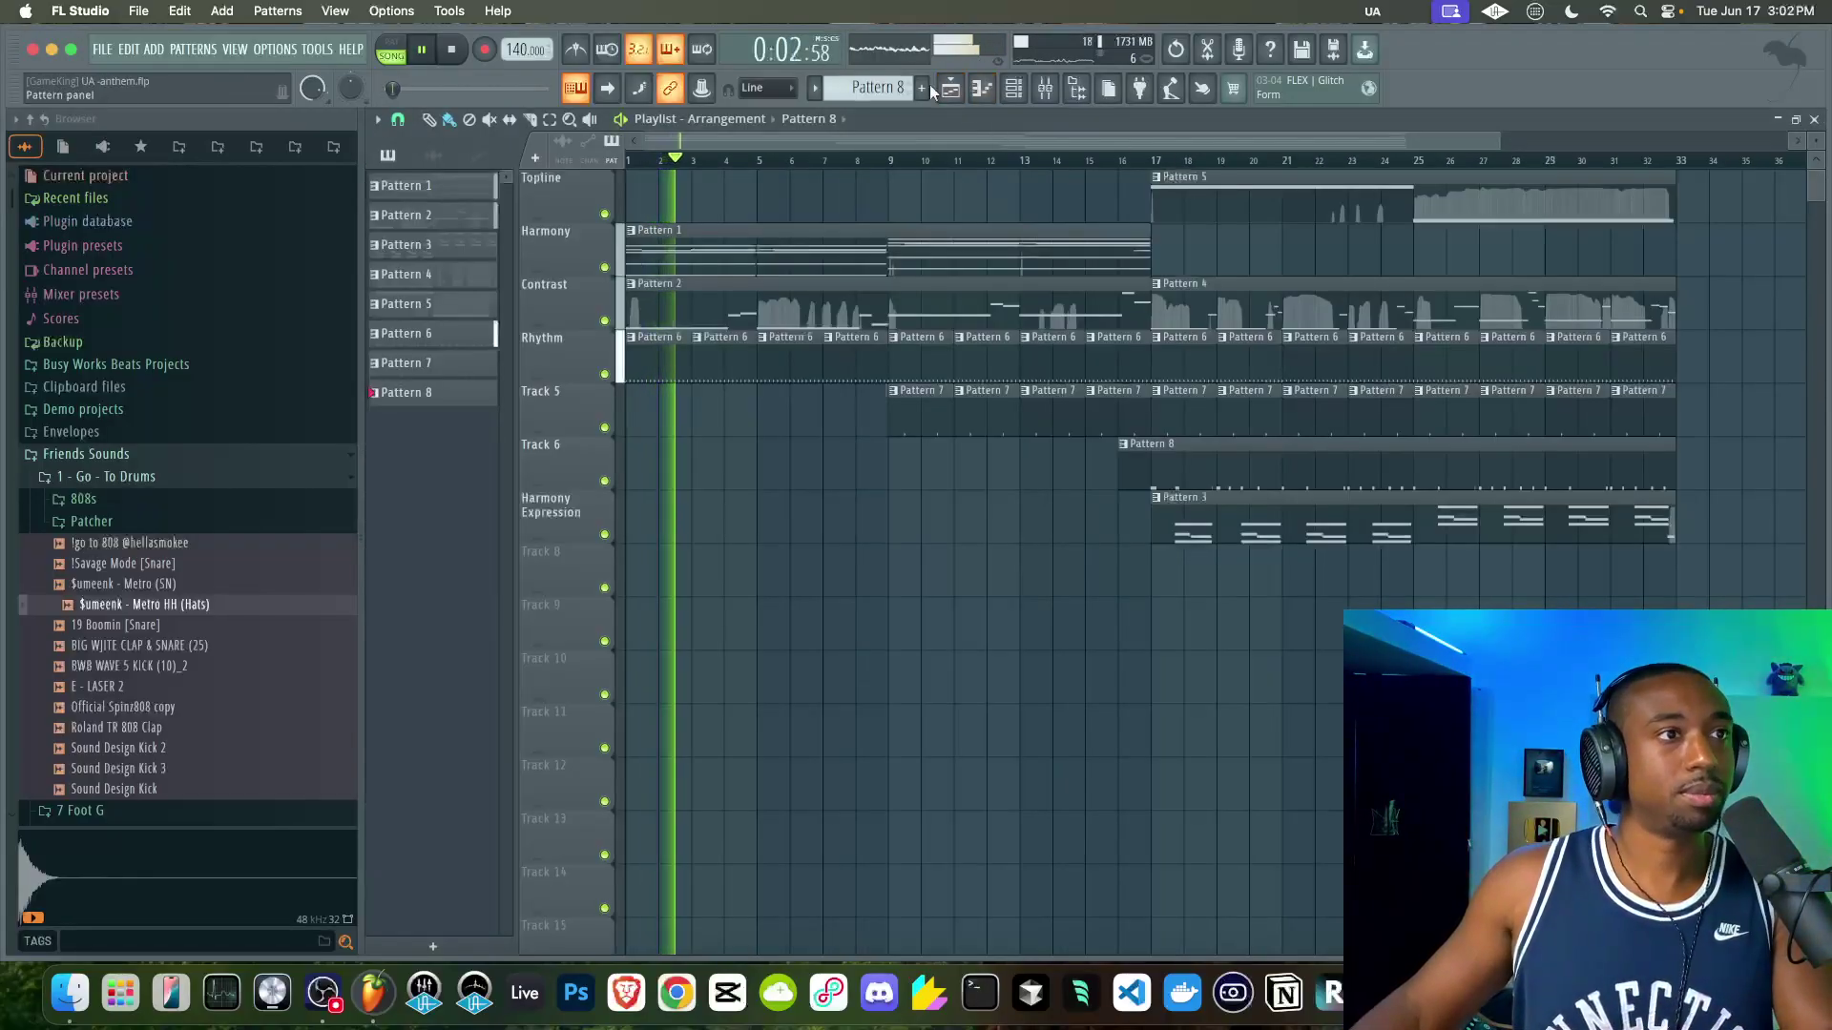
- Switch to a new empty Pattern 9 in the channel rack
{"action": "left_click", "coordinate": [1014, 90]}
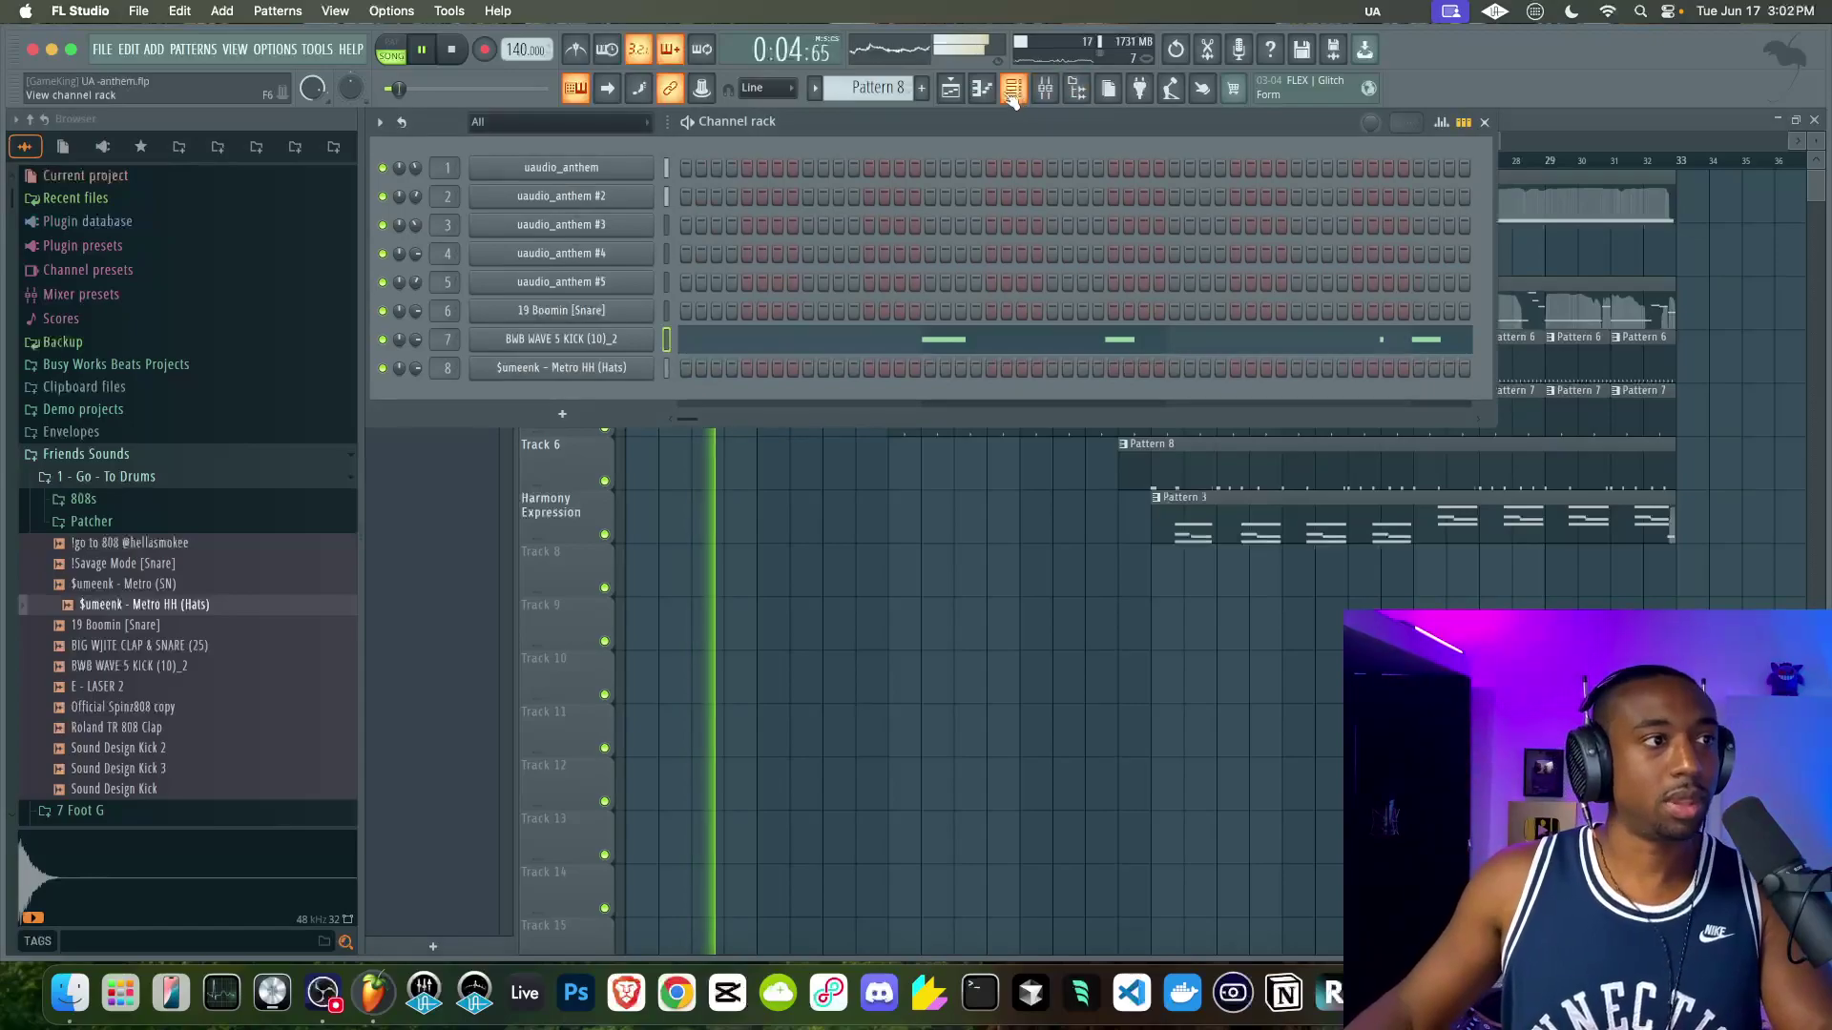
{"action": "left_click", "coordinate": [923, 88]}
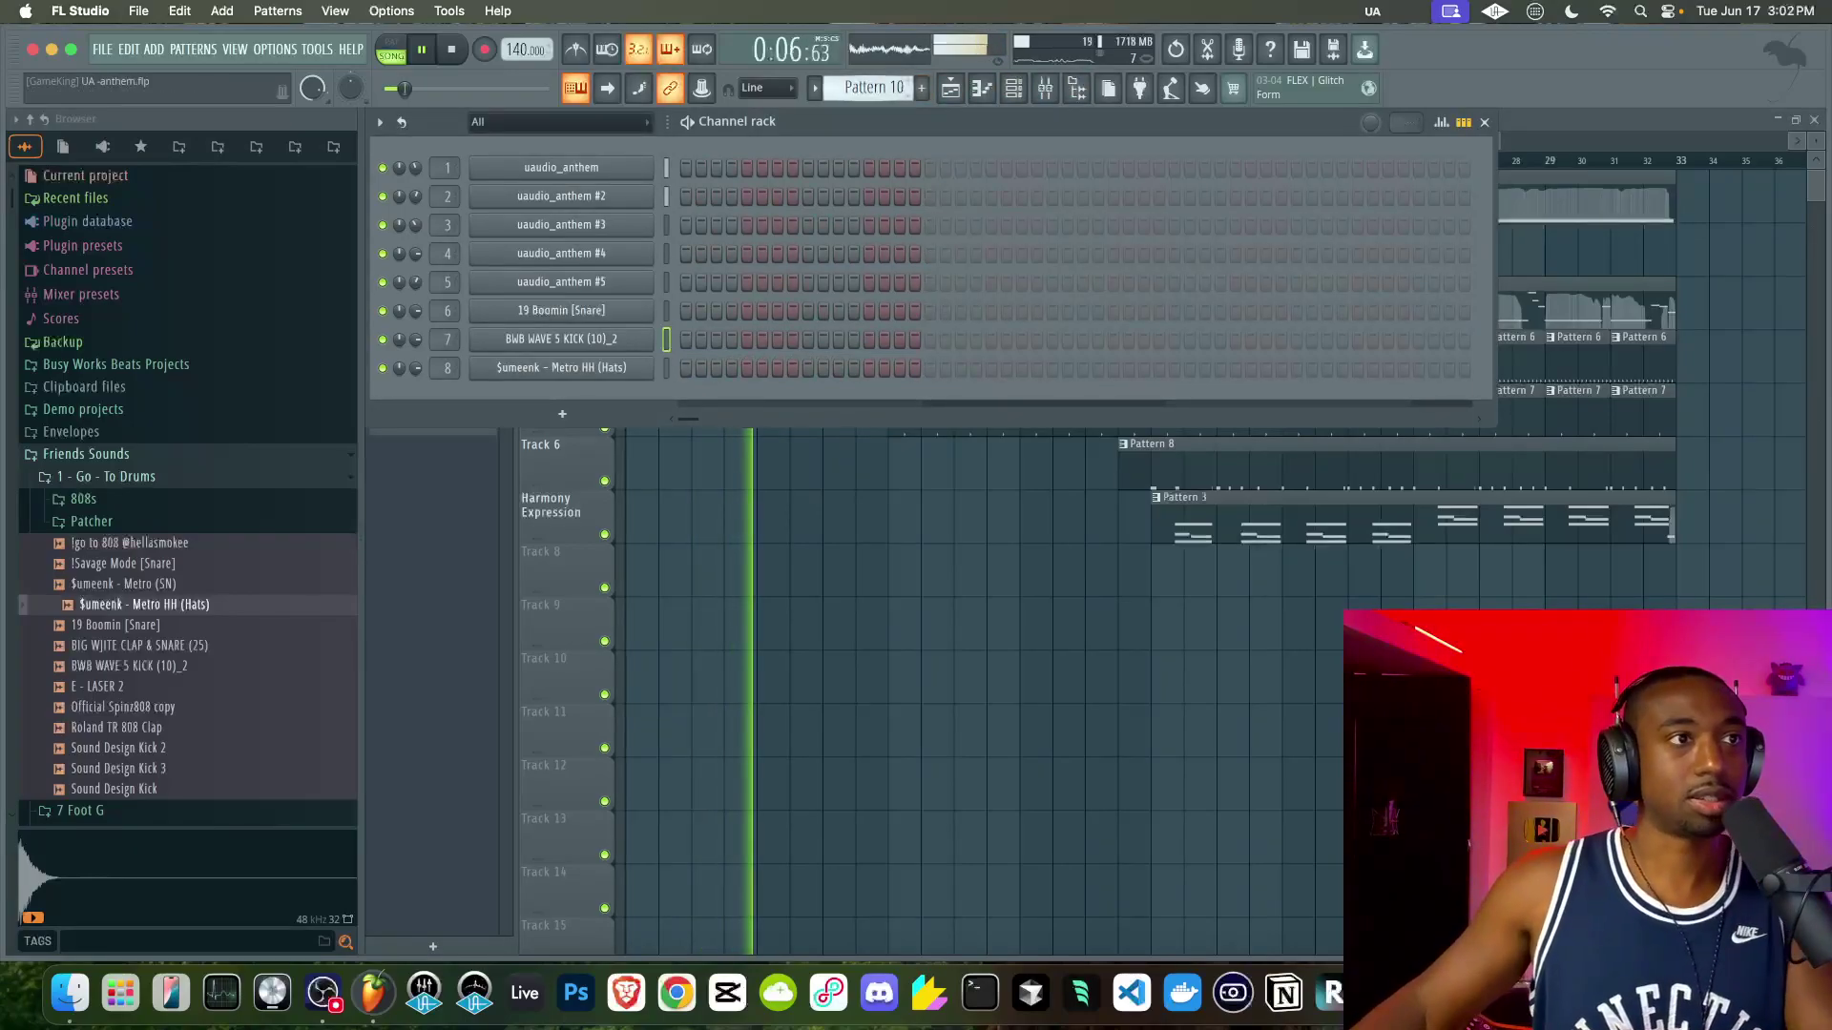
{"action": "scroll", "coordinate": [873, 88], "scroll_direction": "up", "scroll_amount": 1}
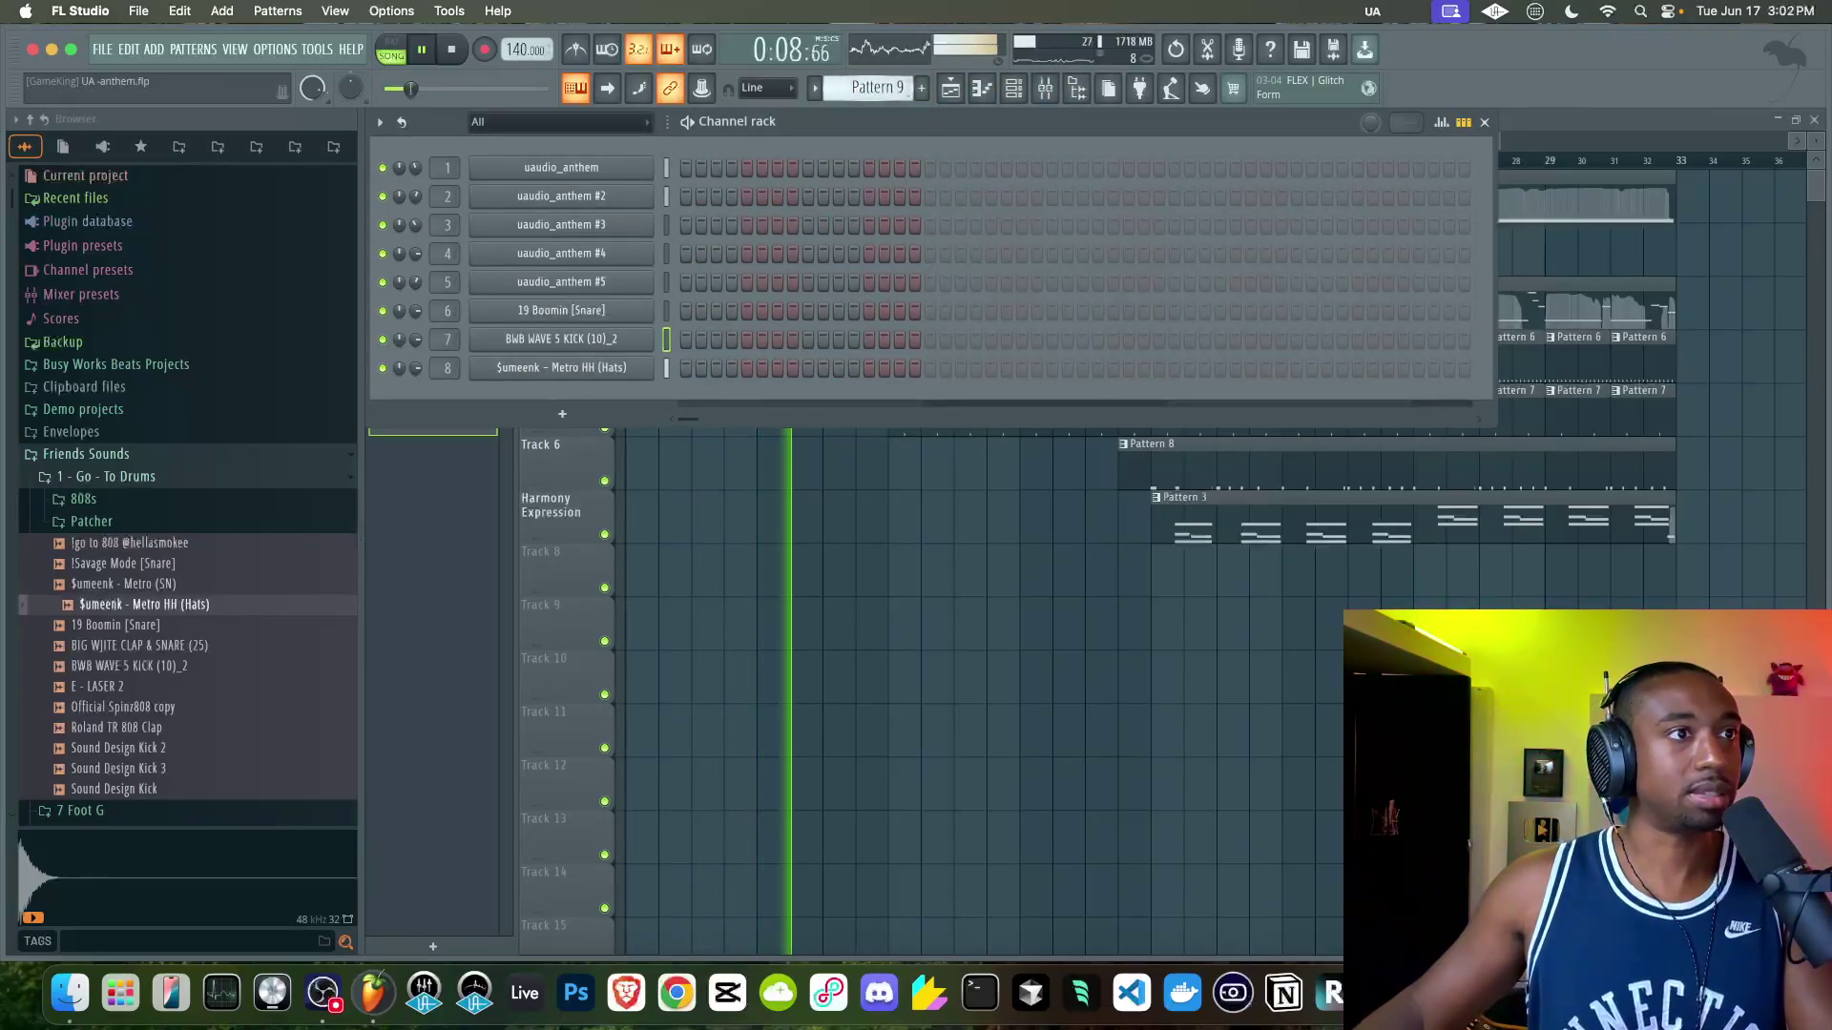
- Add Fruity Soft Clipper to the first effect slot of the Master mixer track
{"action": "left_click", "coordinate": [1045, 88]}
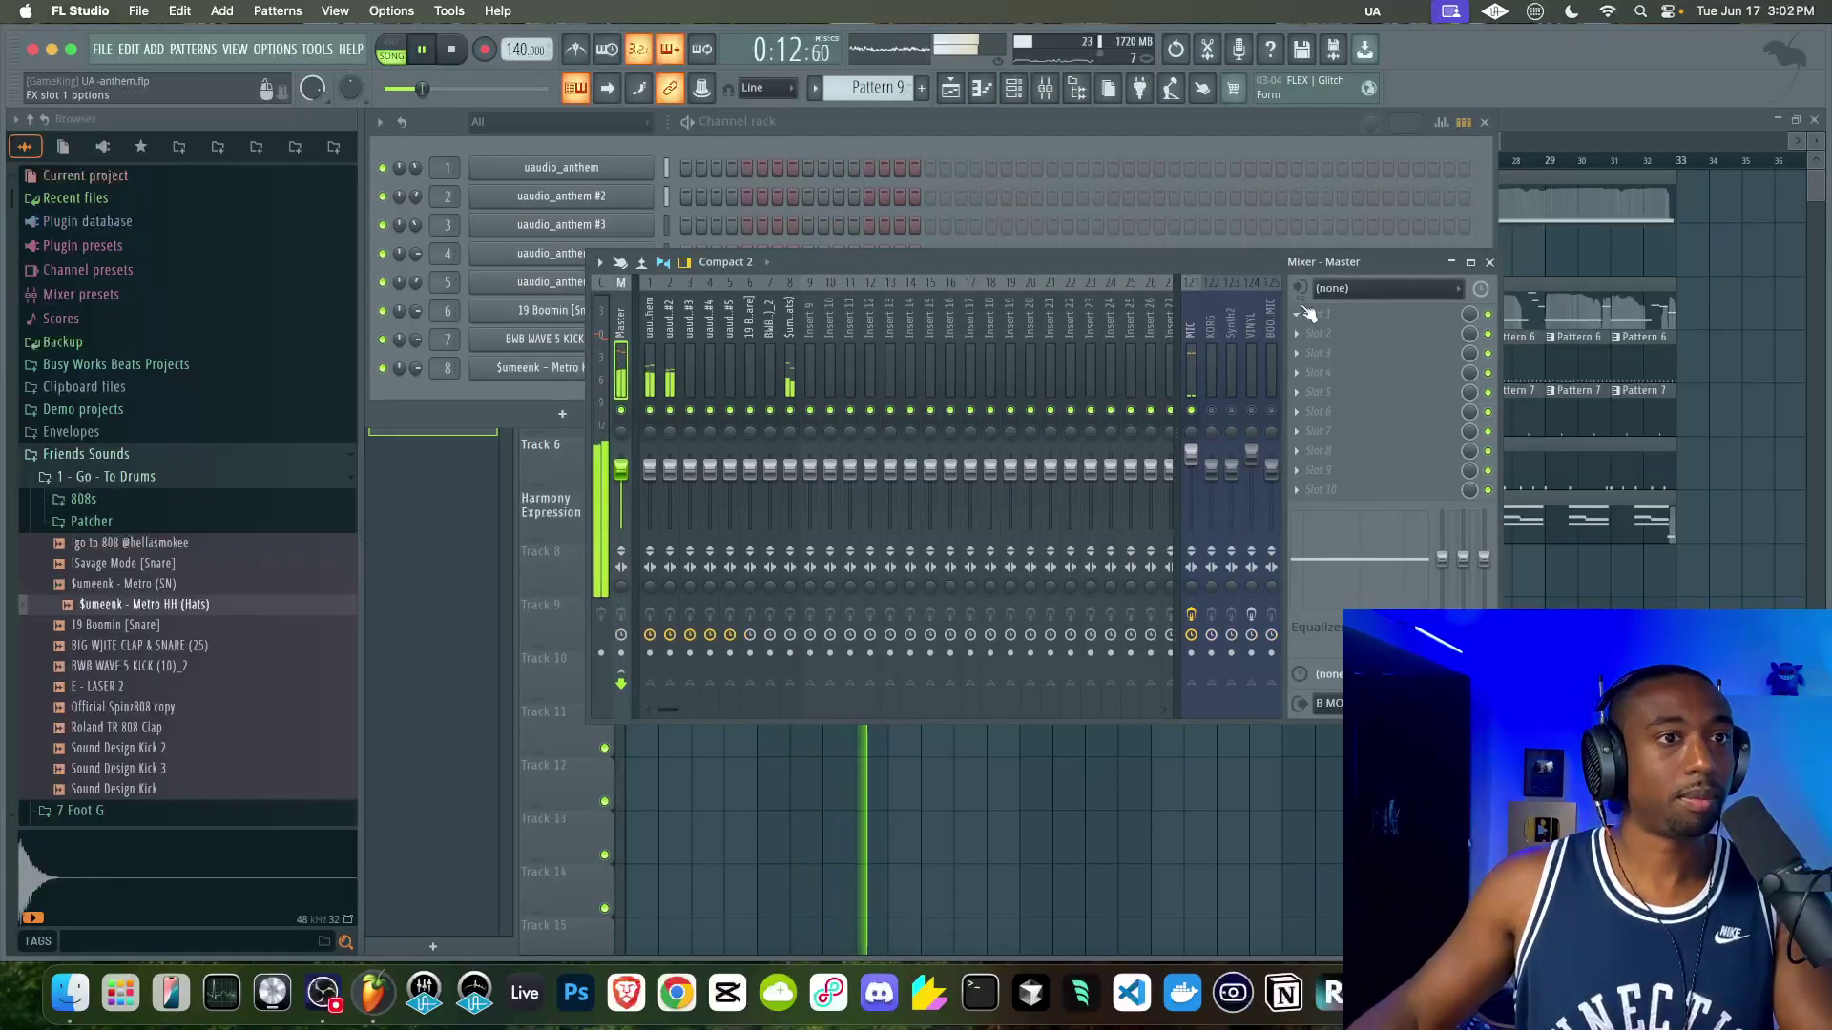
{"action": "left_click", "coordinate": [1308, 314]}
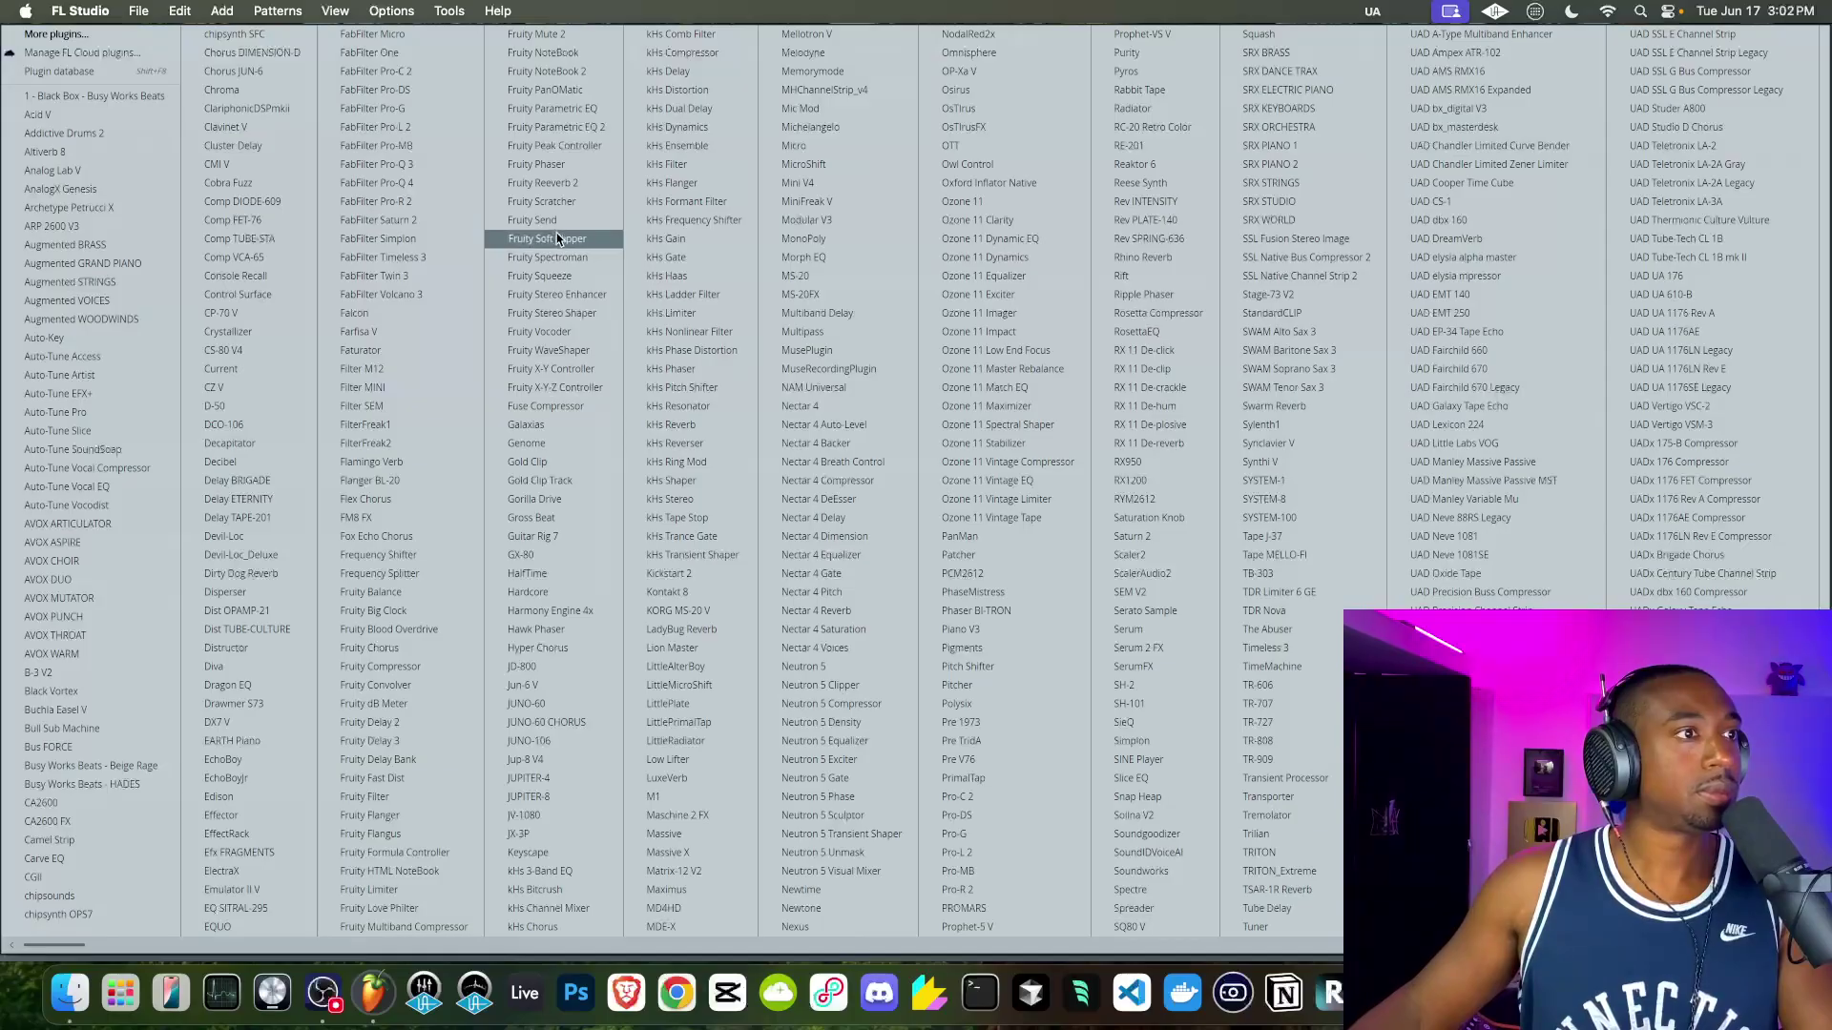
{"action": "left_click", "coordinate": [557, 238]}
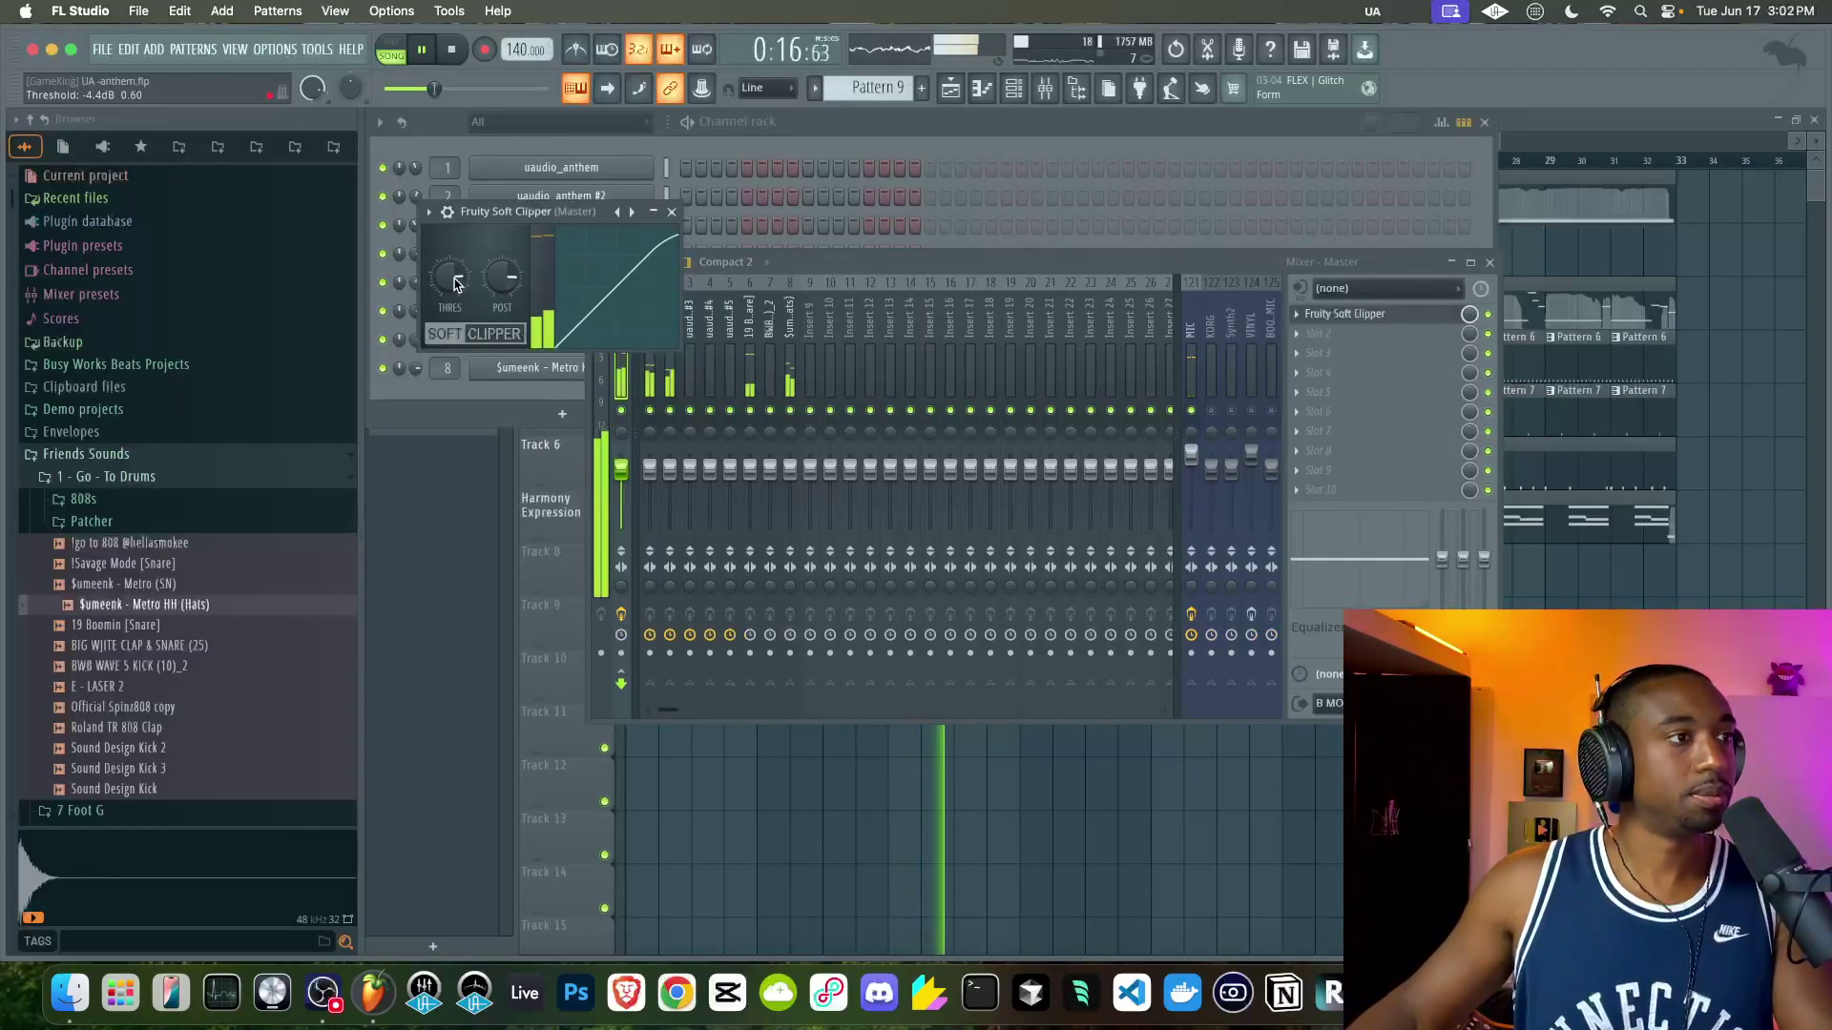
- Insert Fruity Parametric EQ 2 ahead of Fruity Soft Clipper on the Master mixer track and raise the EQ's main level slightly
{"action": "left_click", "coordinate": [1354, 331]}
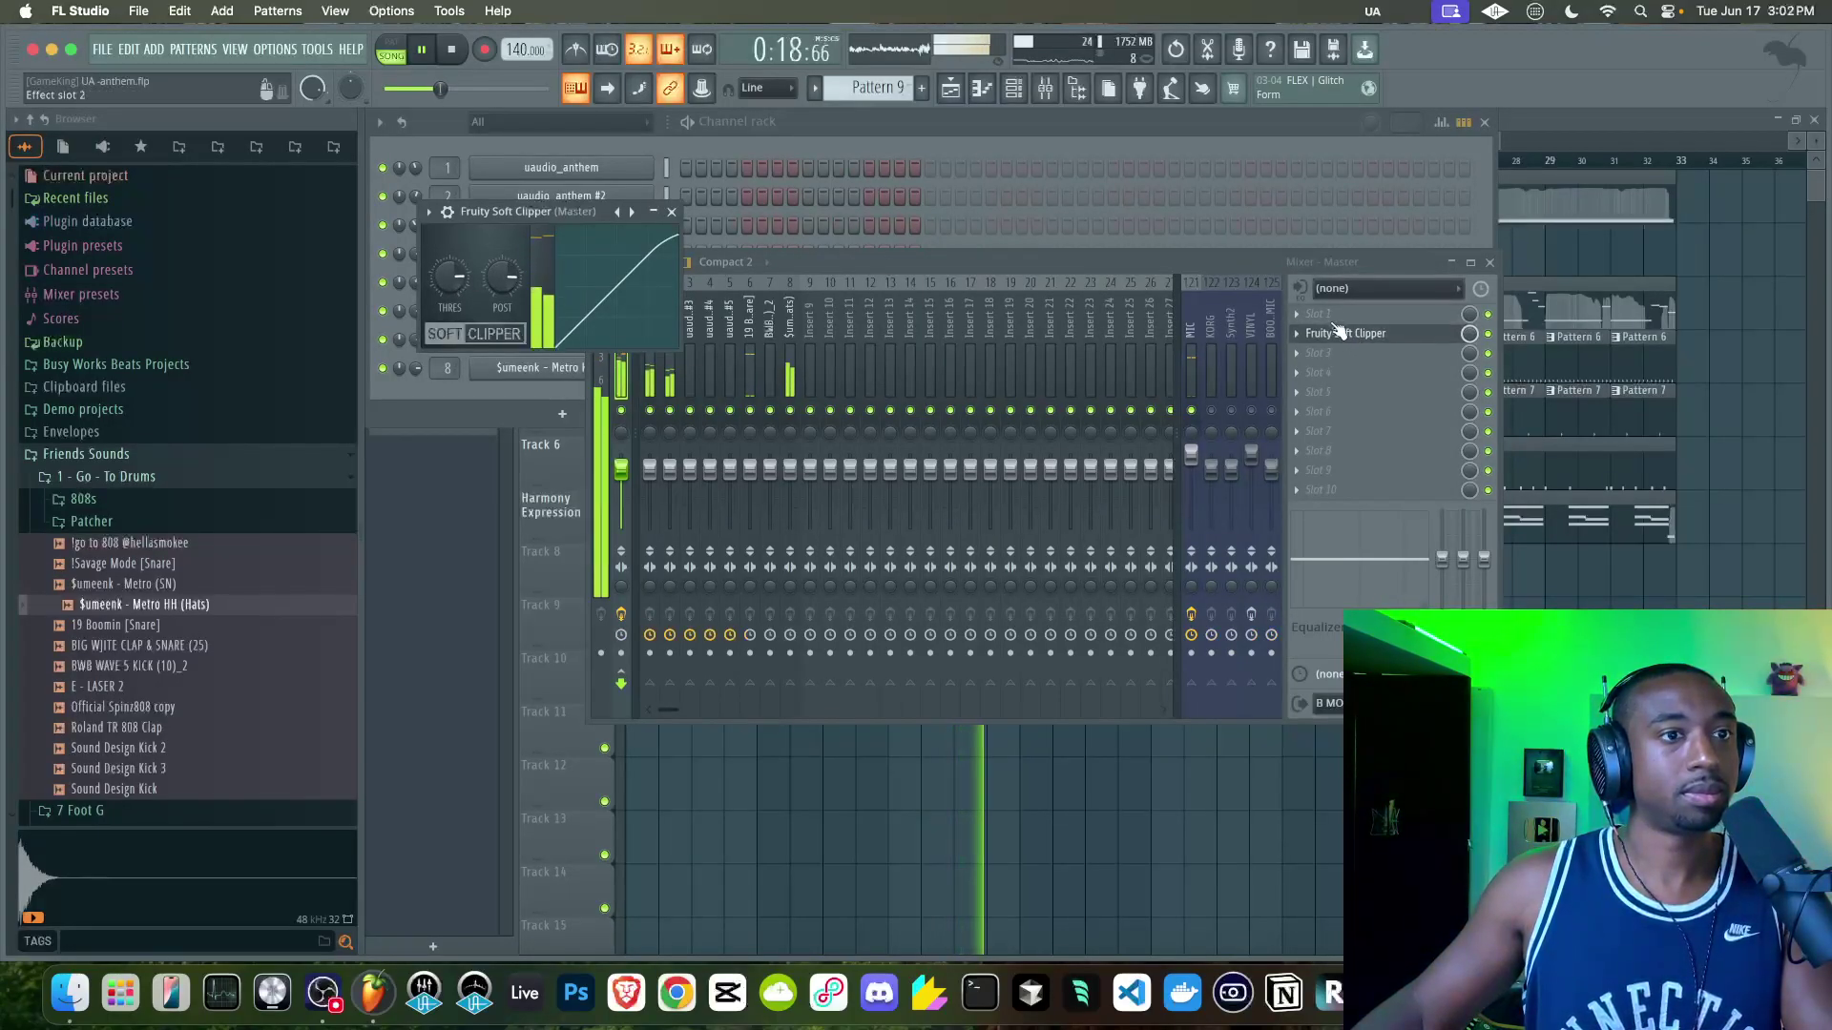
{"action": "mouse_move", "coordinate": [1355, 333]}
{"action": "left_click", "coordinate": [537, 127]}
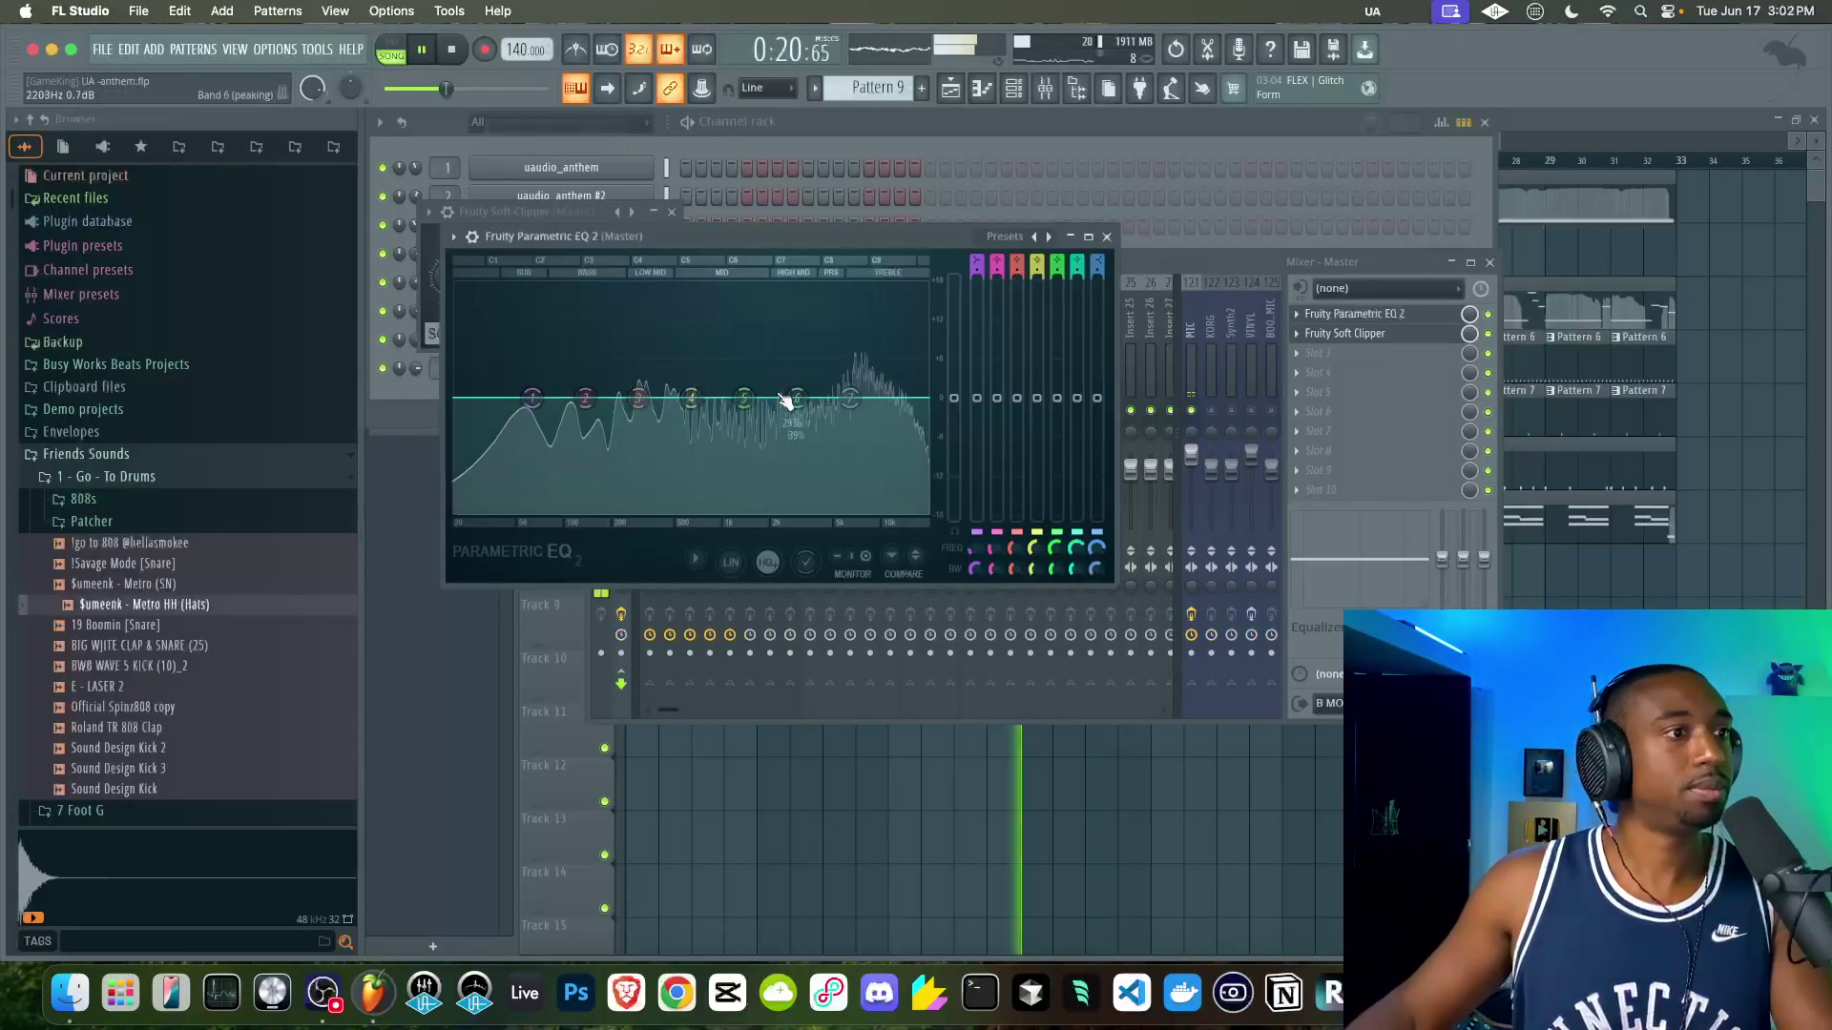
{"action": "left_click", "coordinate": [1111, 261]}
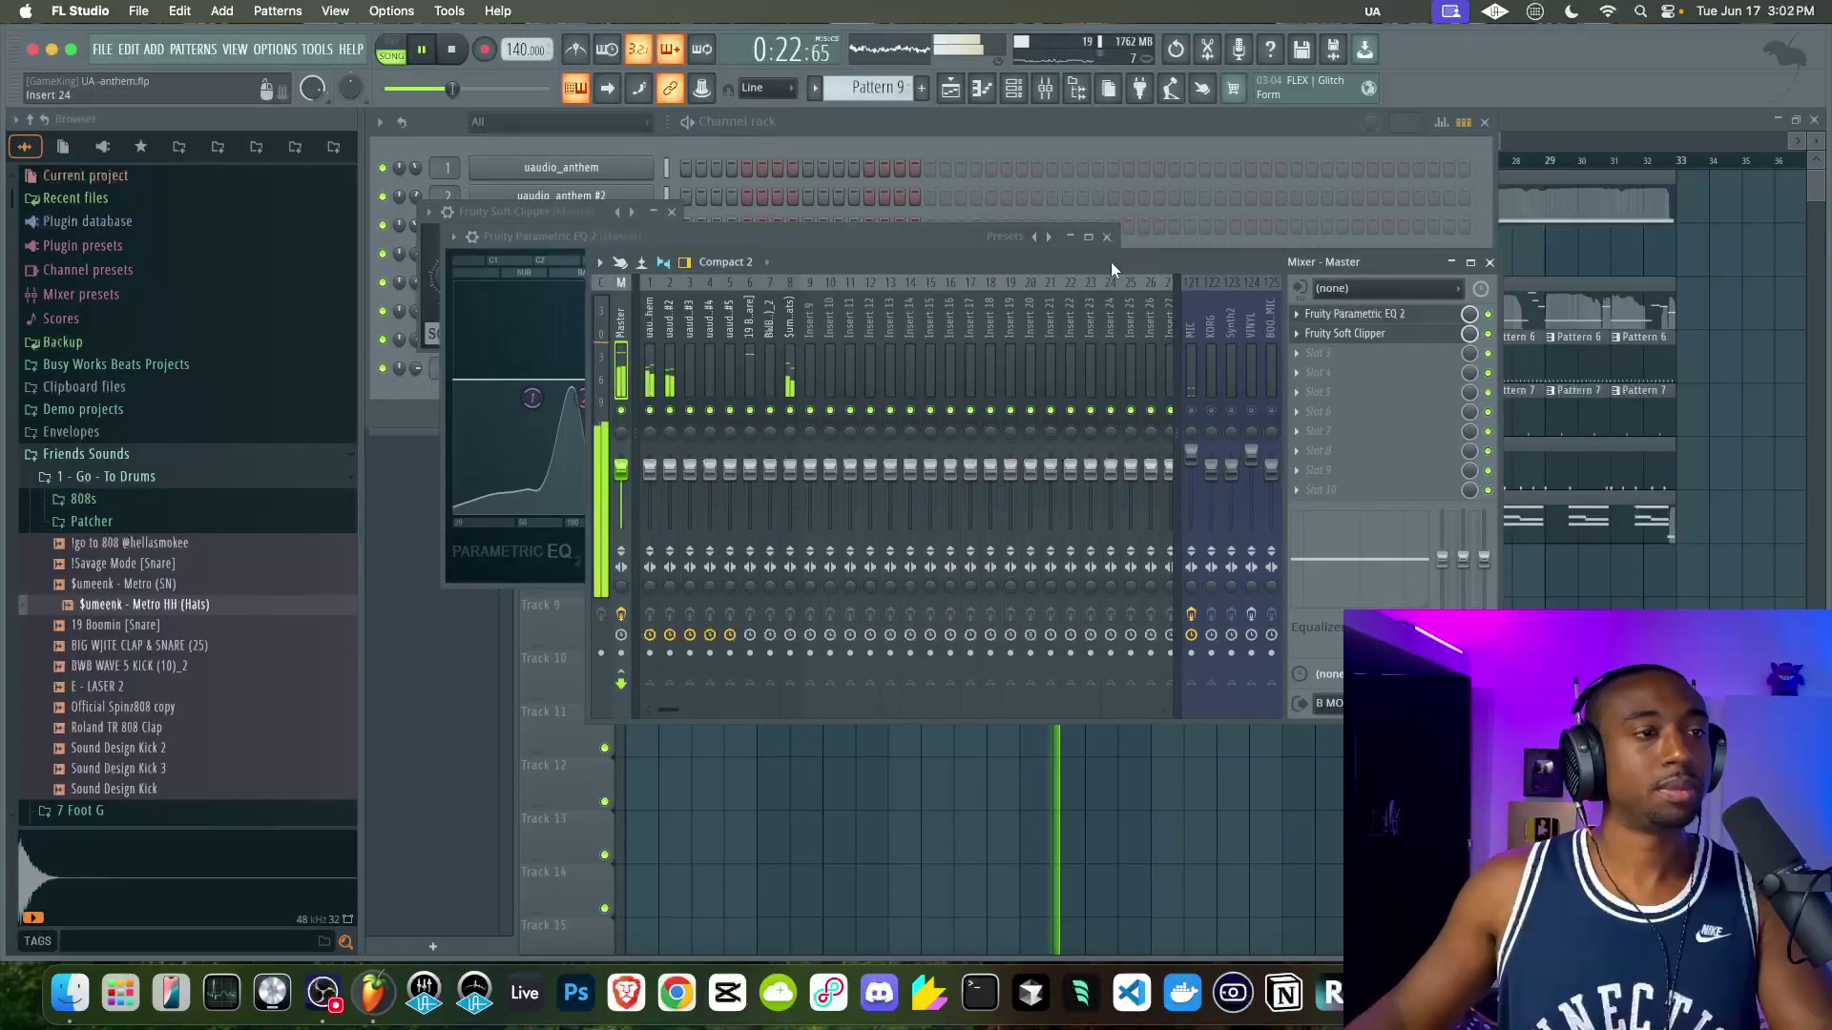
{"action": "left_click", "coordinate": [1108, 236]}
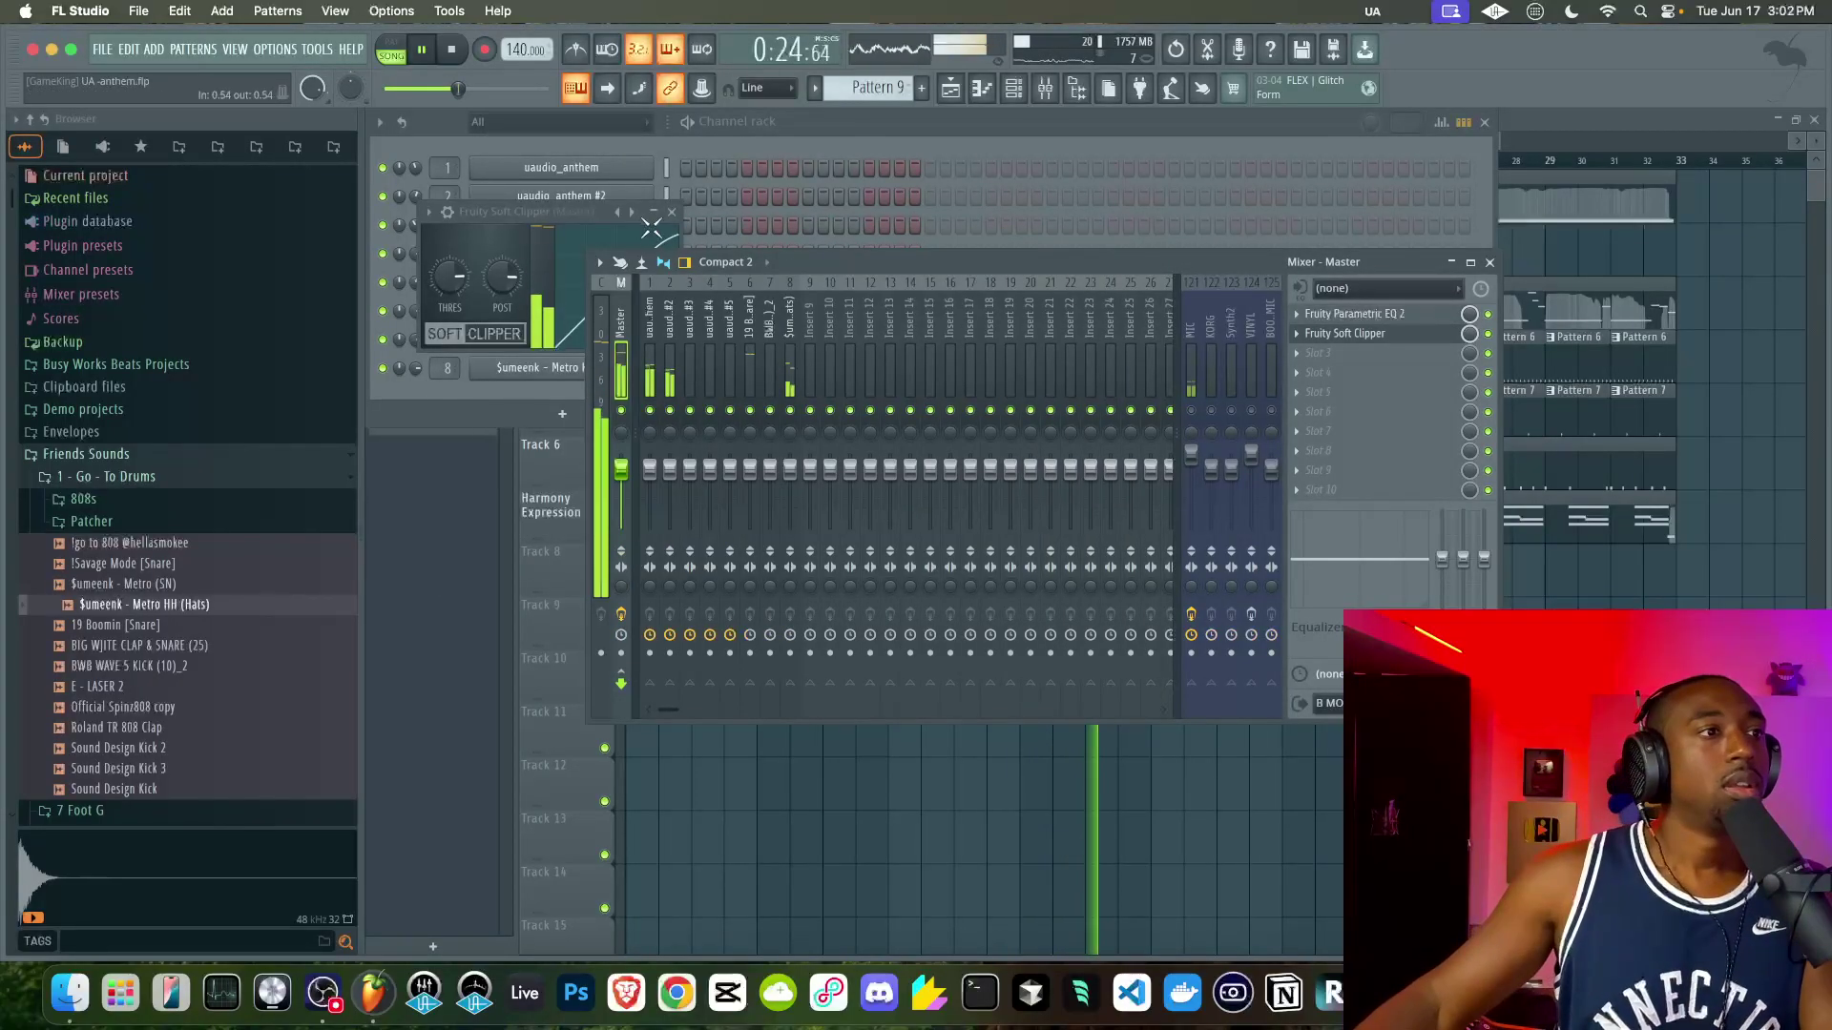
- Set the threshold of Fruity Soft Clipper on the Master track to 0.0 dB
{"action": "left_click", "coordinate": [570, 215]}
{"action": "left_click", "coordinate": [671, 212]}
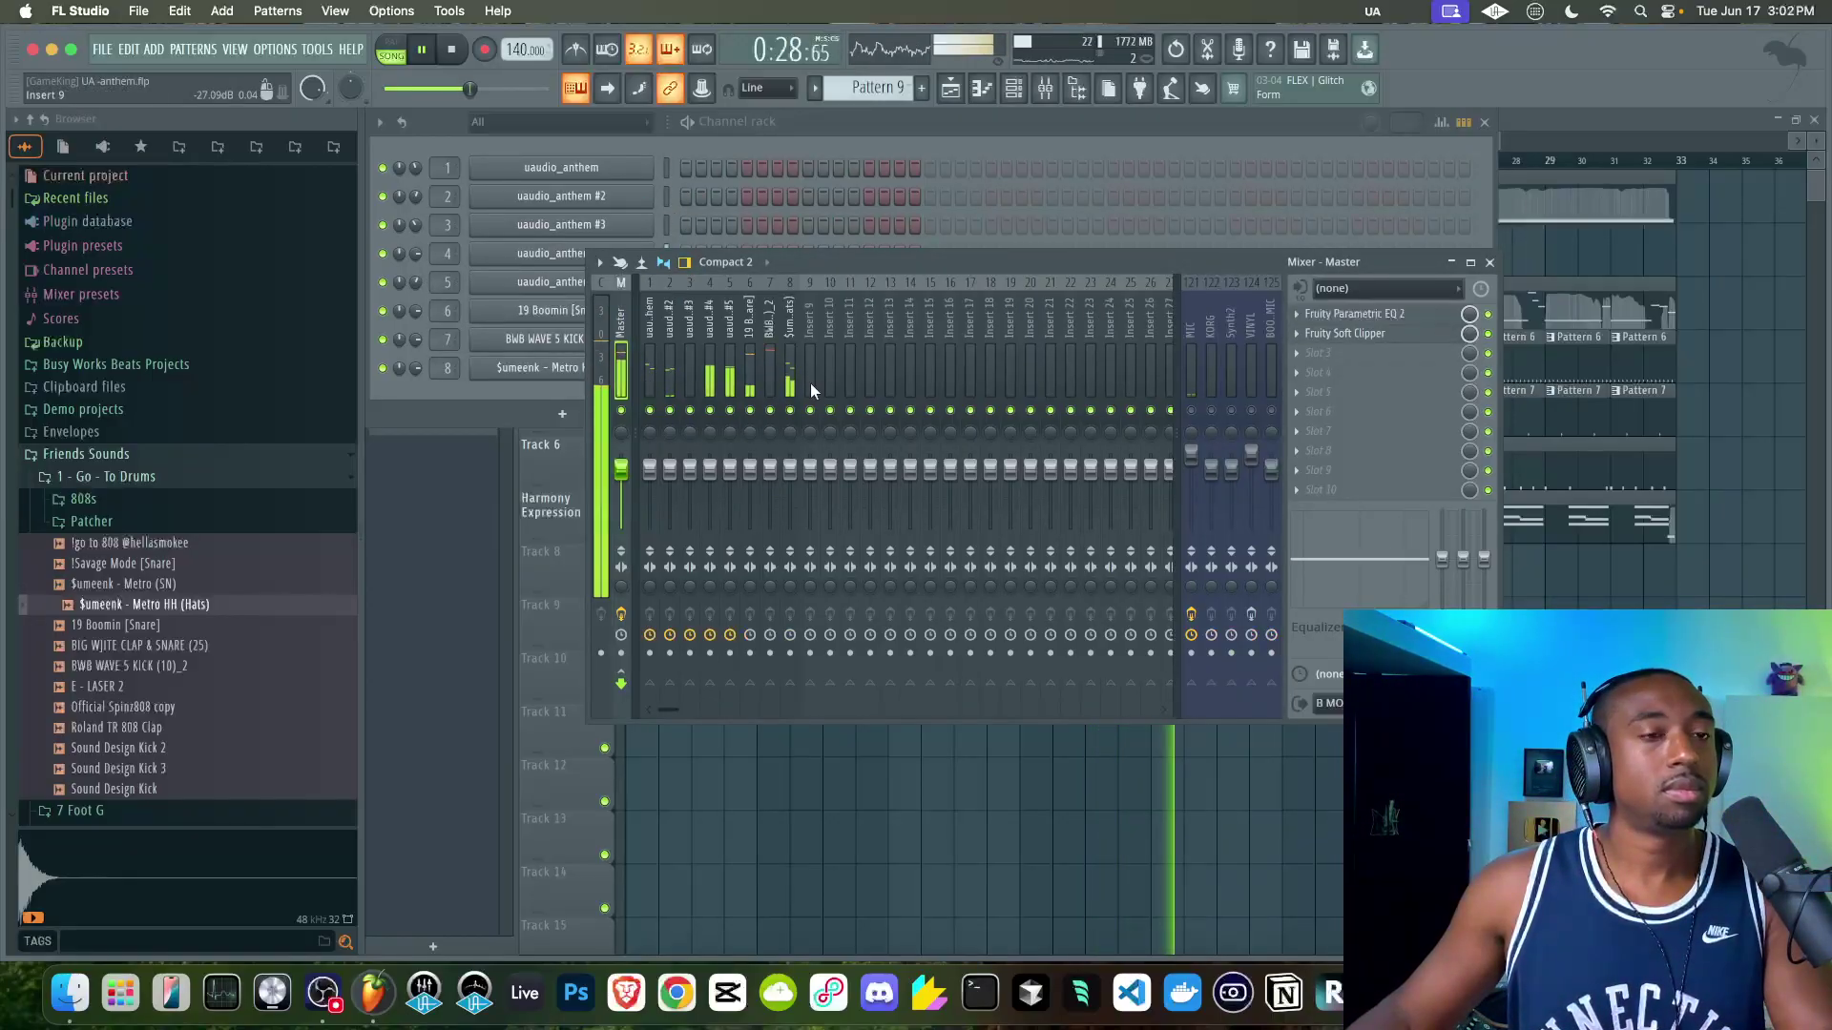
{"action": "left_click", "coordinate": [1365, 332]}
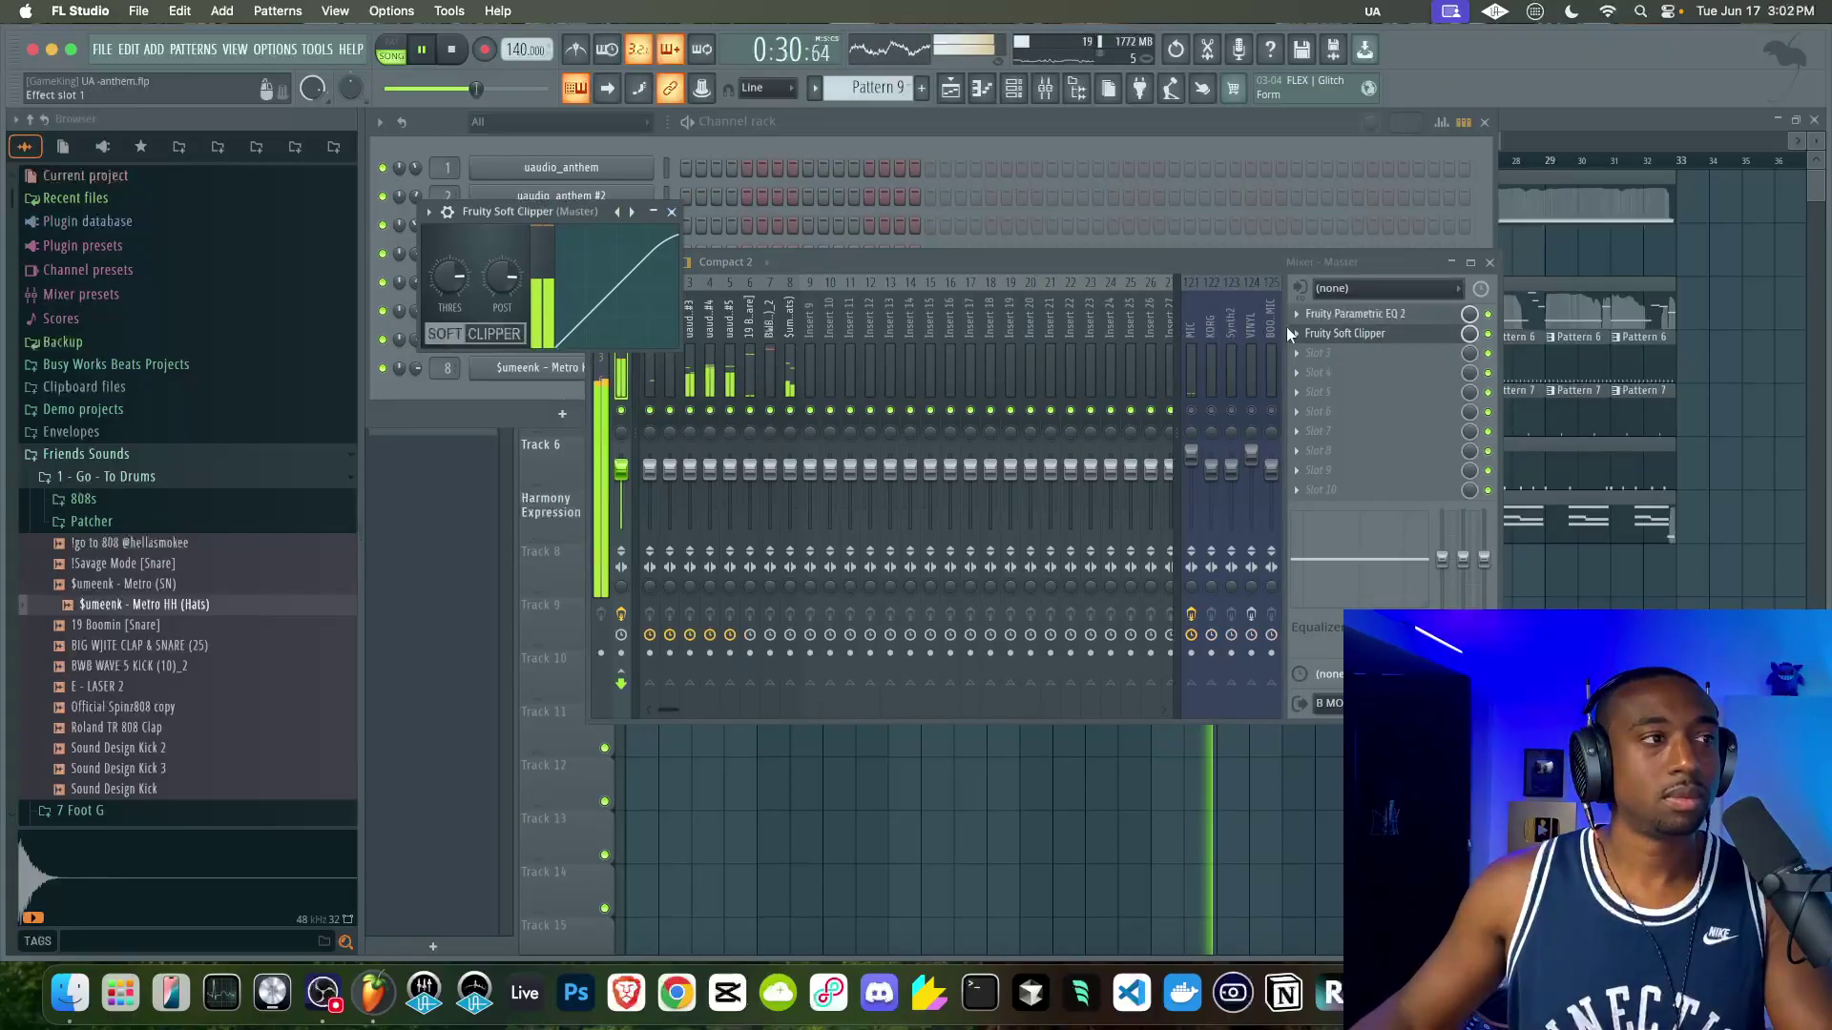
{"action": "left_click_drag", "start_coordinate": [447, 279], "coordinate": [450, 220]}
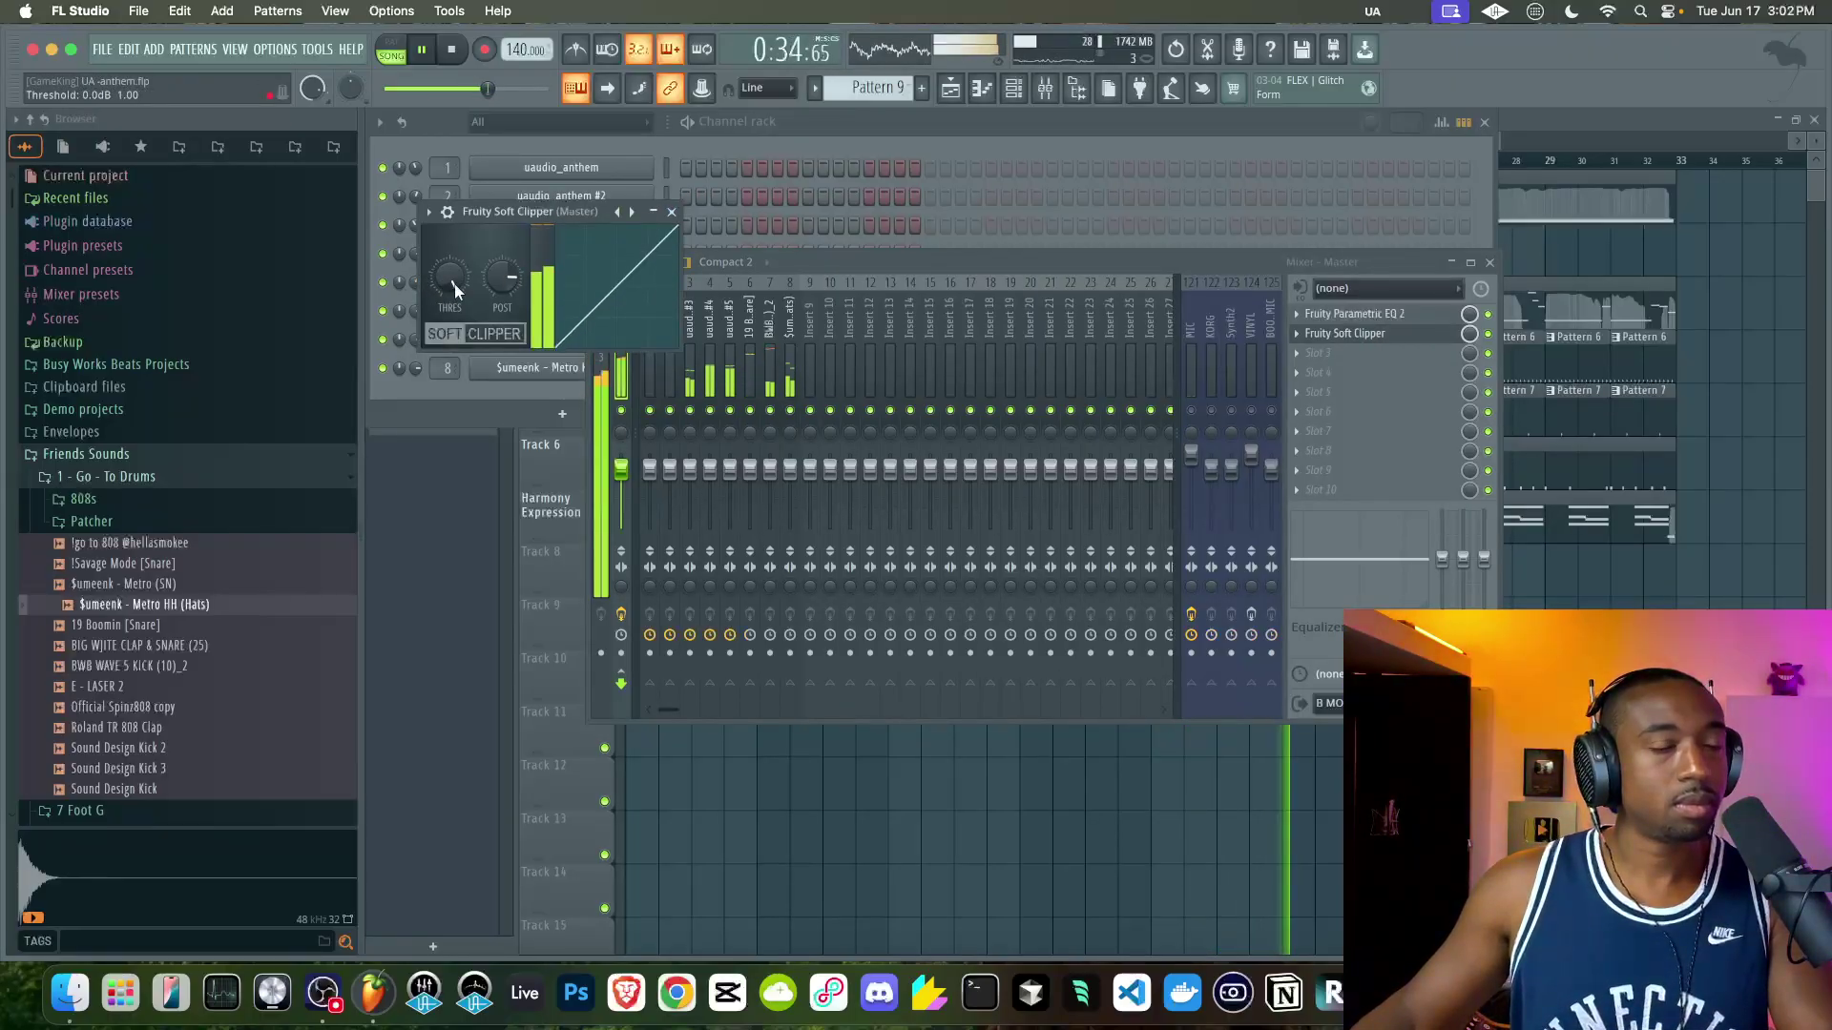
- Review the main level of Fruity Parametric EQ 2 on the Master track and return to the playlist
{"action": "left_click", "coordinate": [1358, 317]}
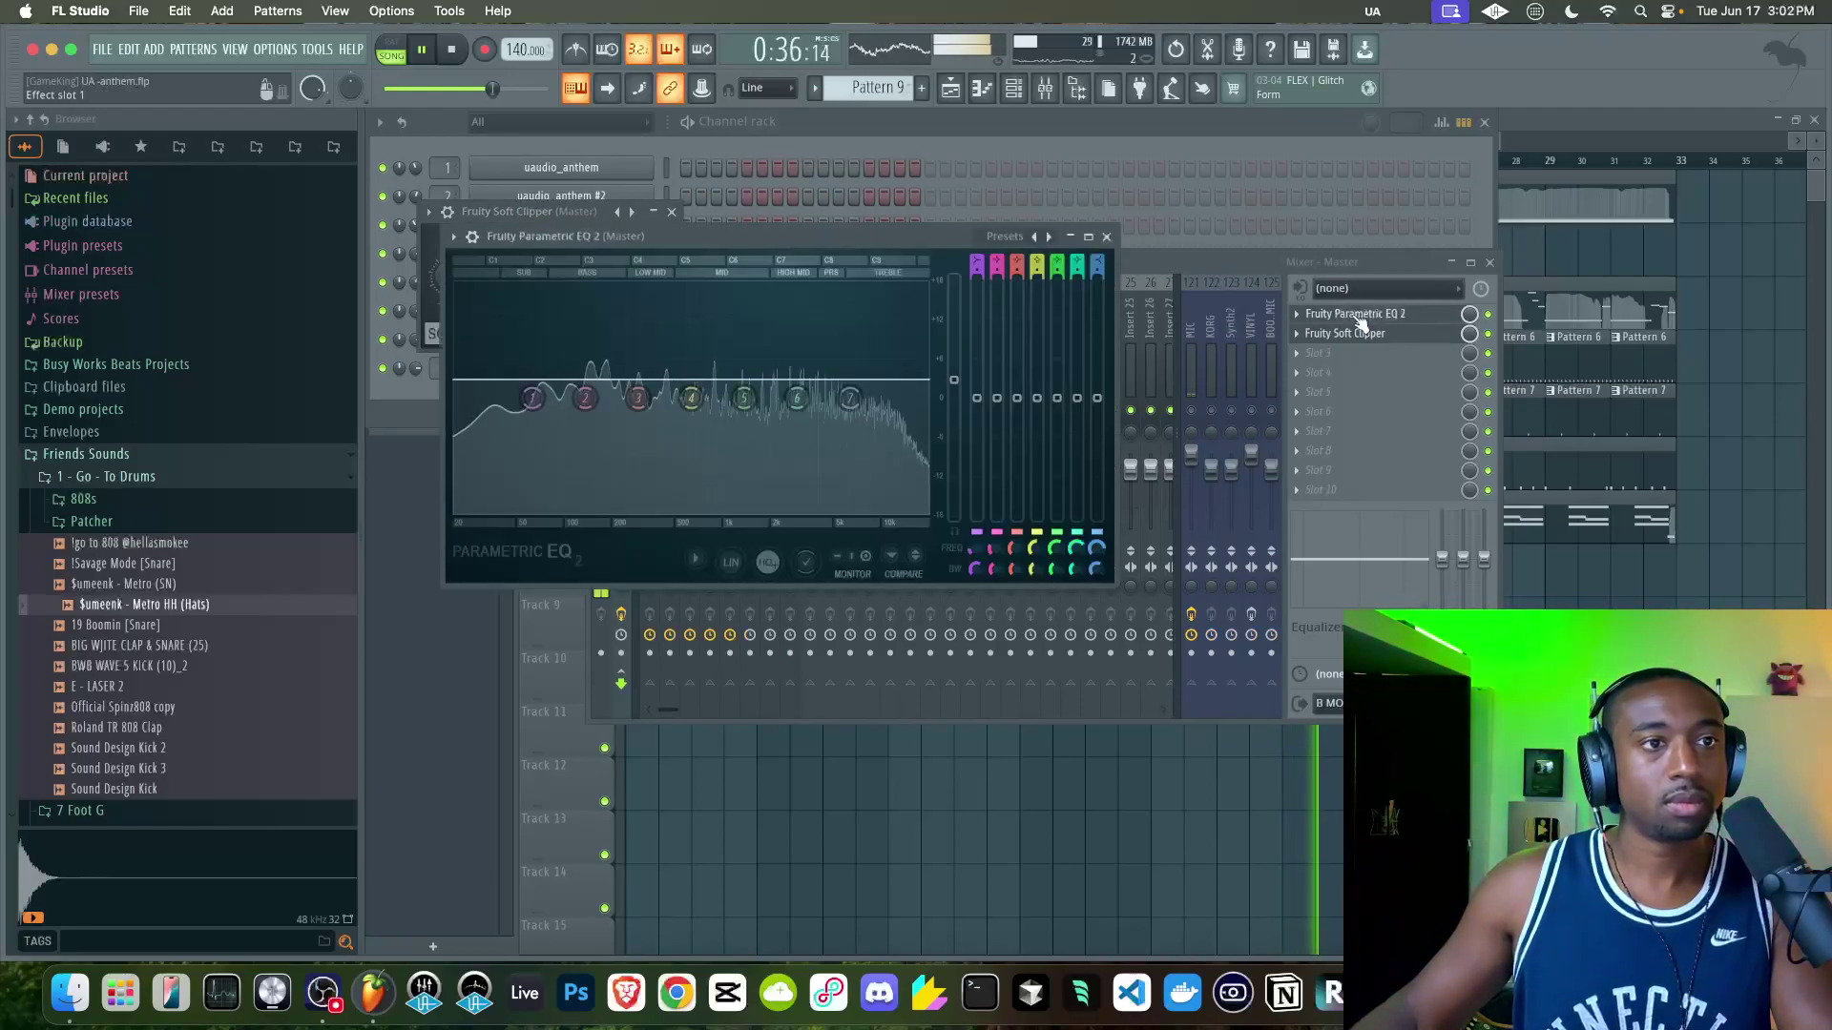
{"action": "right_click", "coordinate": [962, 381]}
{"action": "key", "text": "Escape"}
{"action": "left_click", "coordinate": [1107, 236]}
{"action": "key", "text": "F12"}
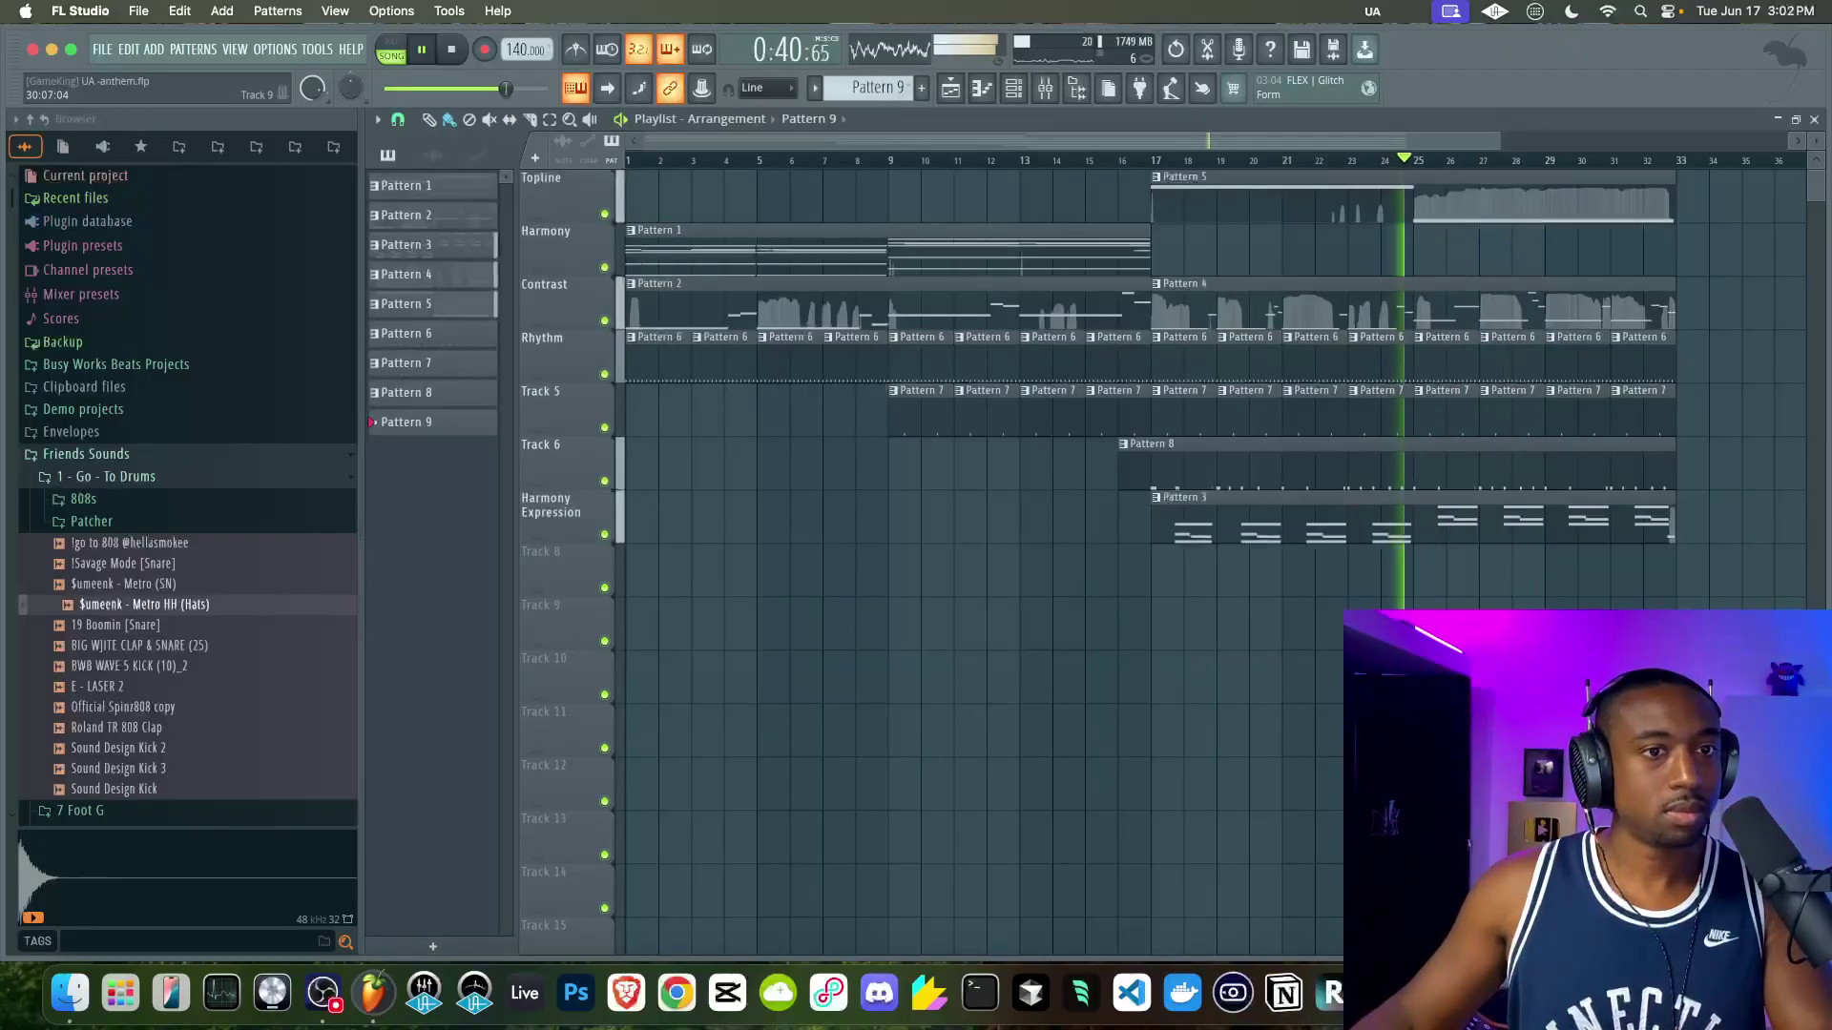
- Load the E - LASER 2 sample into a new sampler channel and route it to mixer track 9
{"action": "left_click", "coordinate": [1017, 91]}
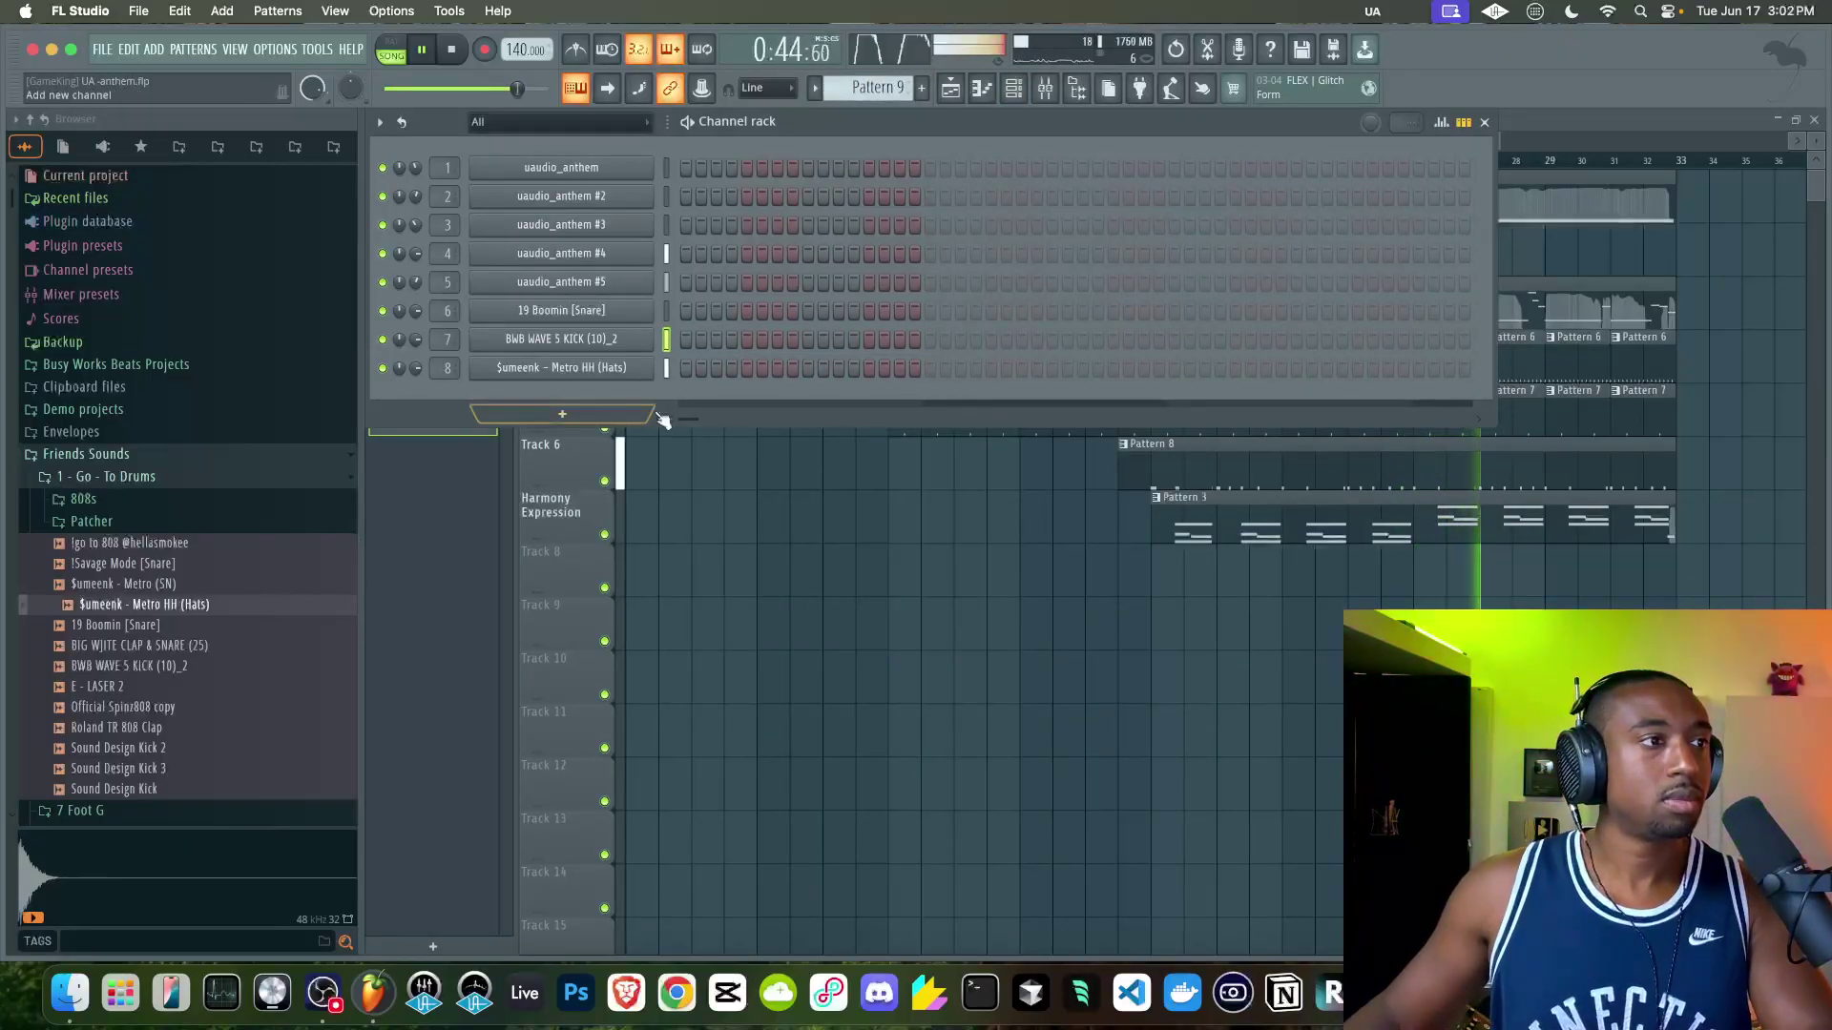
{"action": "right_click", "coordinate": [148, 693]}
{"action": "left_click", "coordinate": [162, 579]}
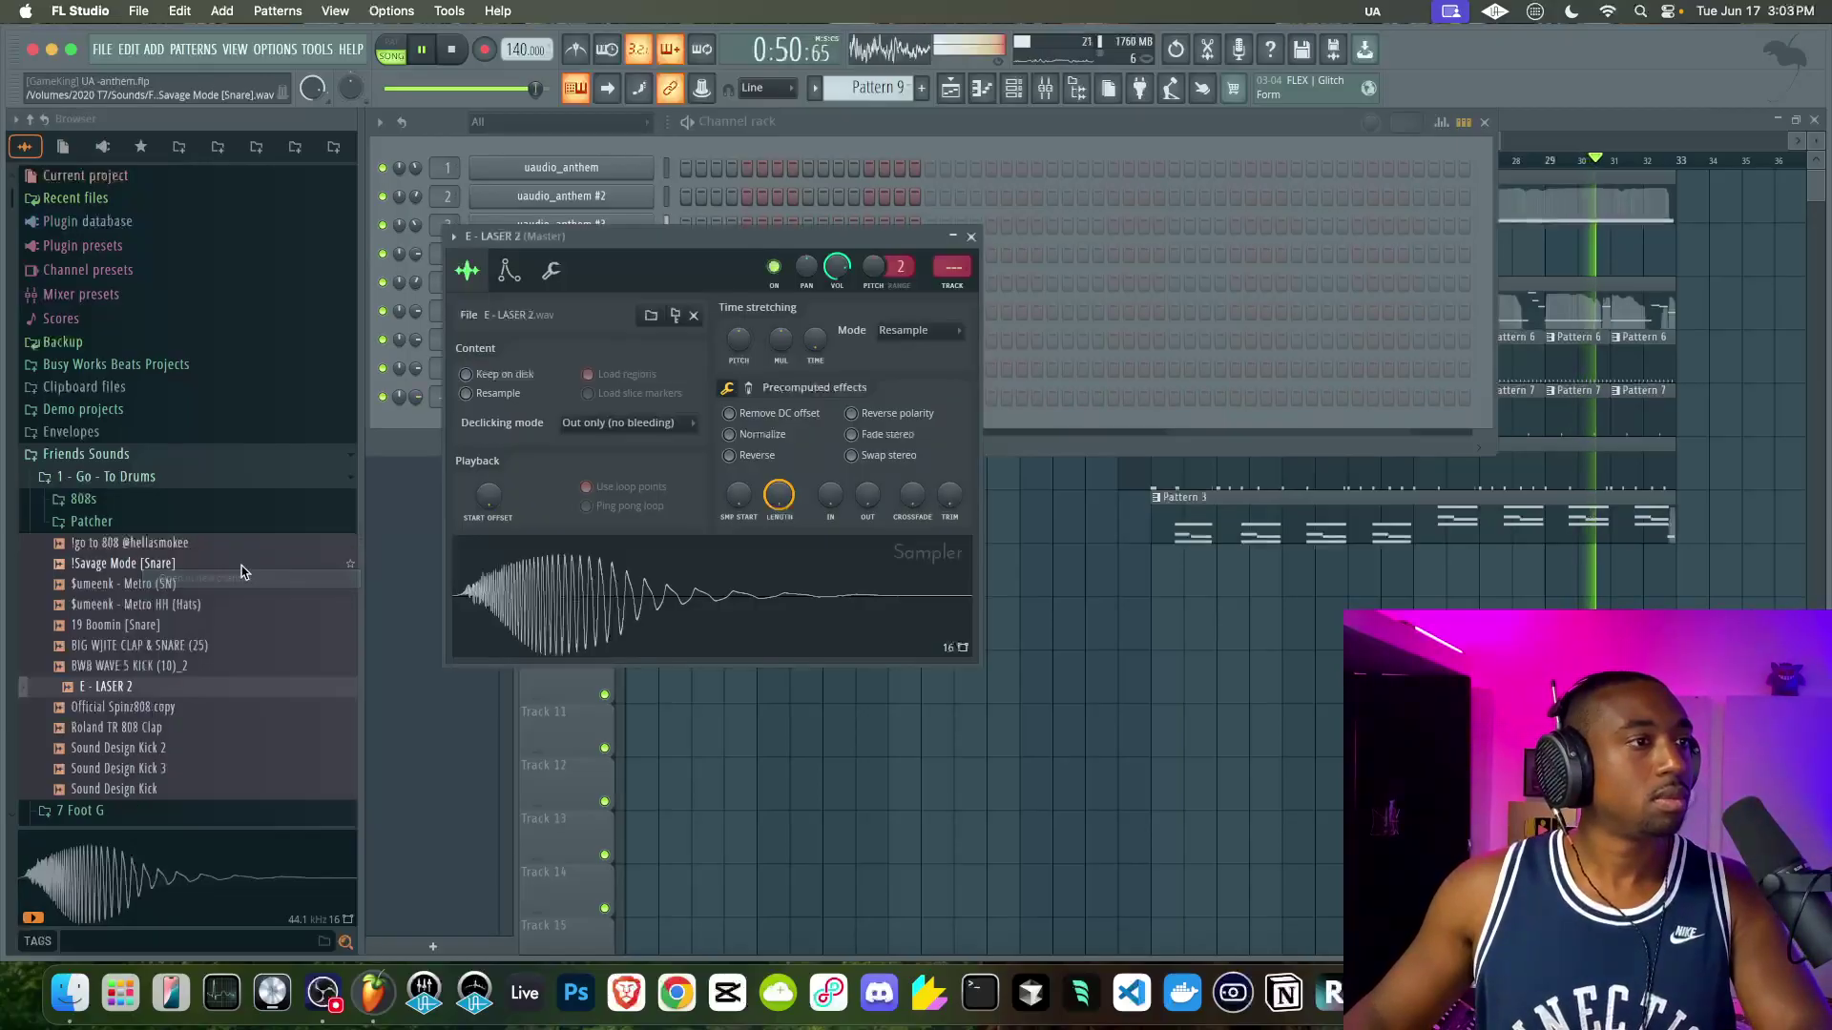
{"action": "left_click", "coordinate": [970, 237]}
{"action": "key", "text": "F9"}
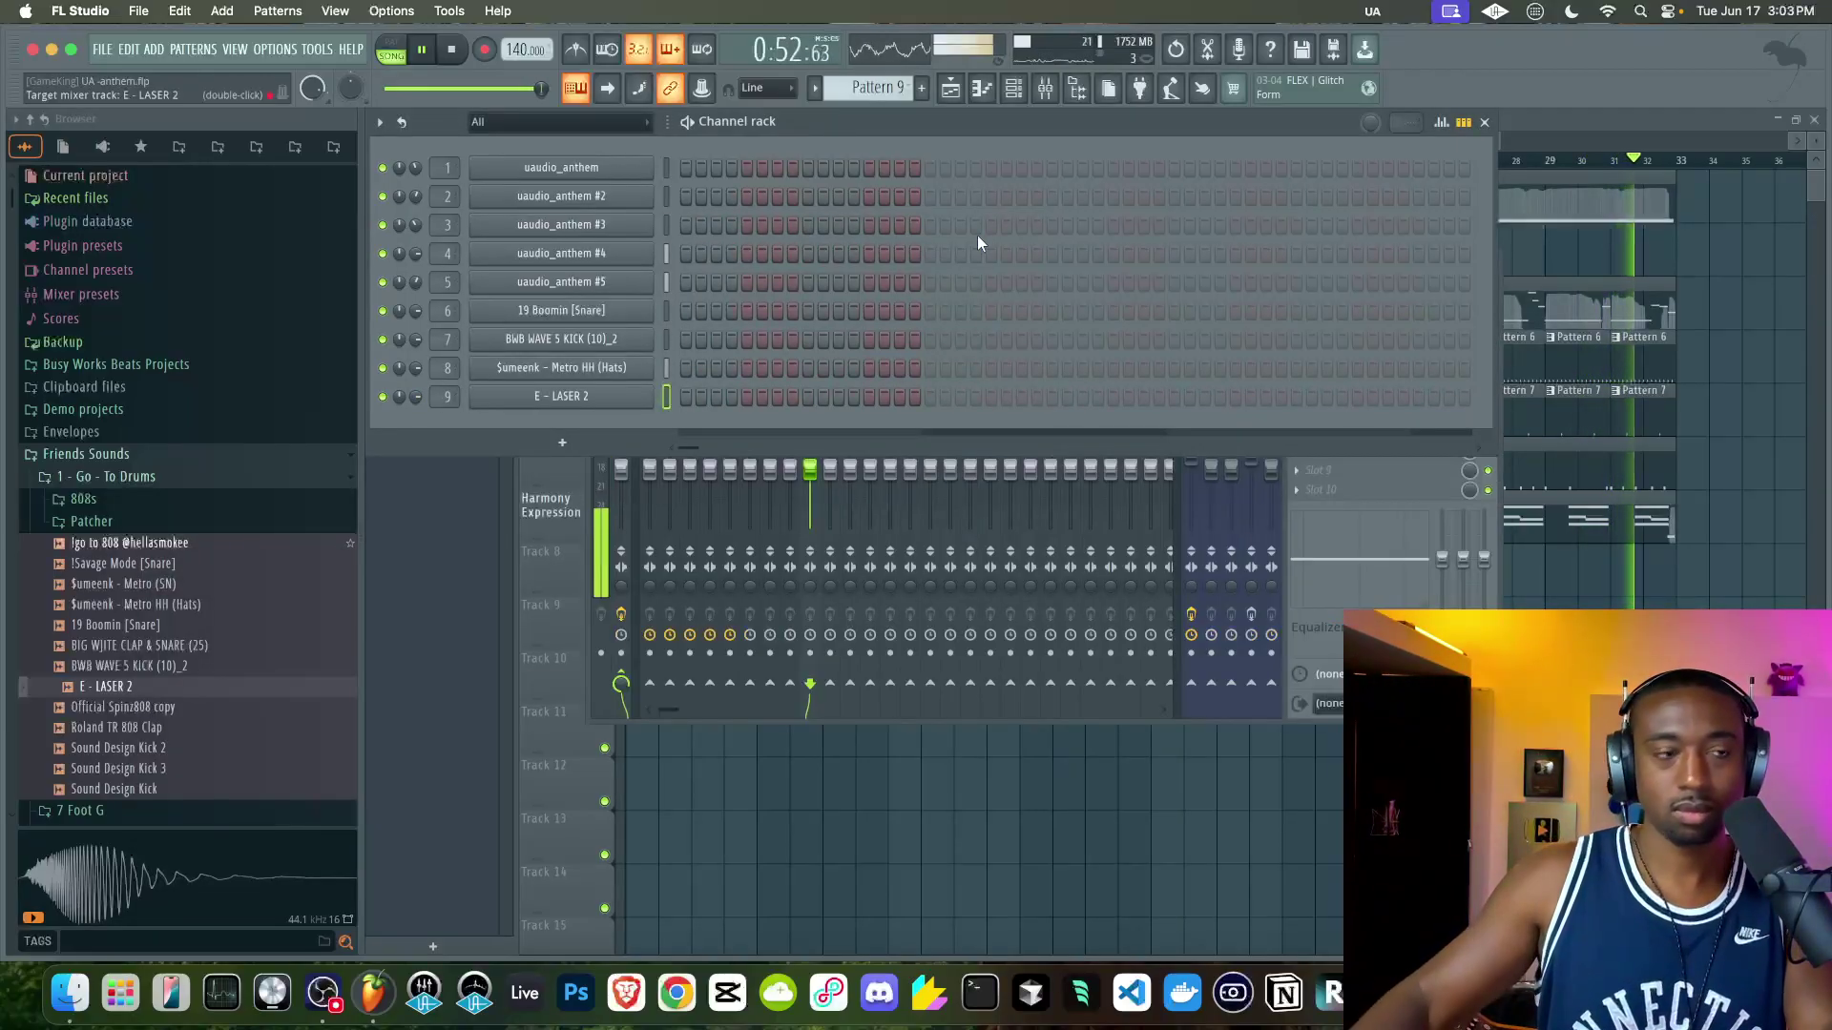
- Program E - LASER 2 hits on steps 13 to 15 of Pattern 9 and place the pattern on Track 8 at bars 20, 24, 28 and 32
{"action": "left_click_drag", "start_coordinate": [870, 397], "coordinate": [900, 397]}
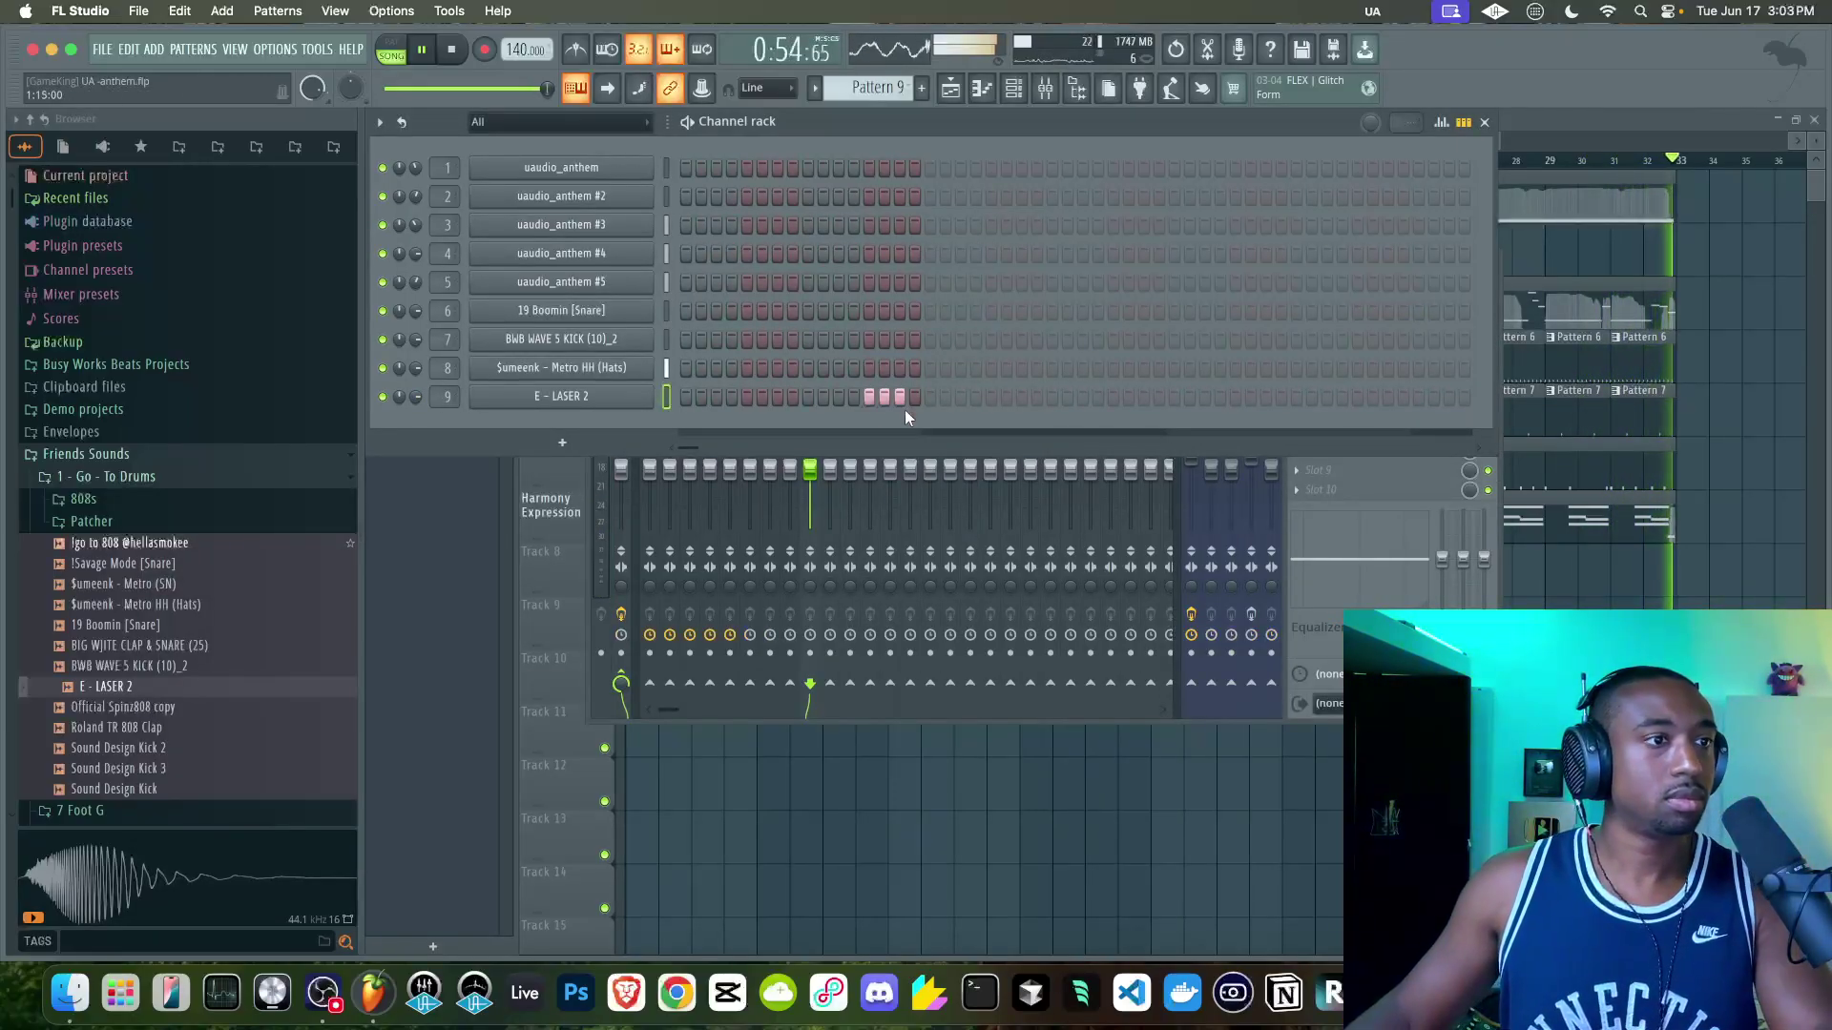
{"action": "key", "text": "F5"}
{"action": "left_click", "coordinate": [1165, 565]}
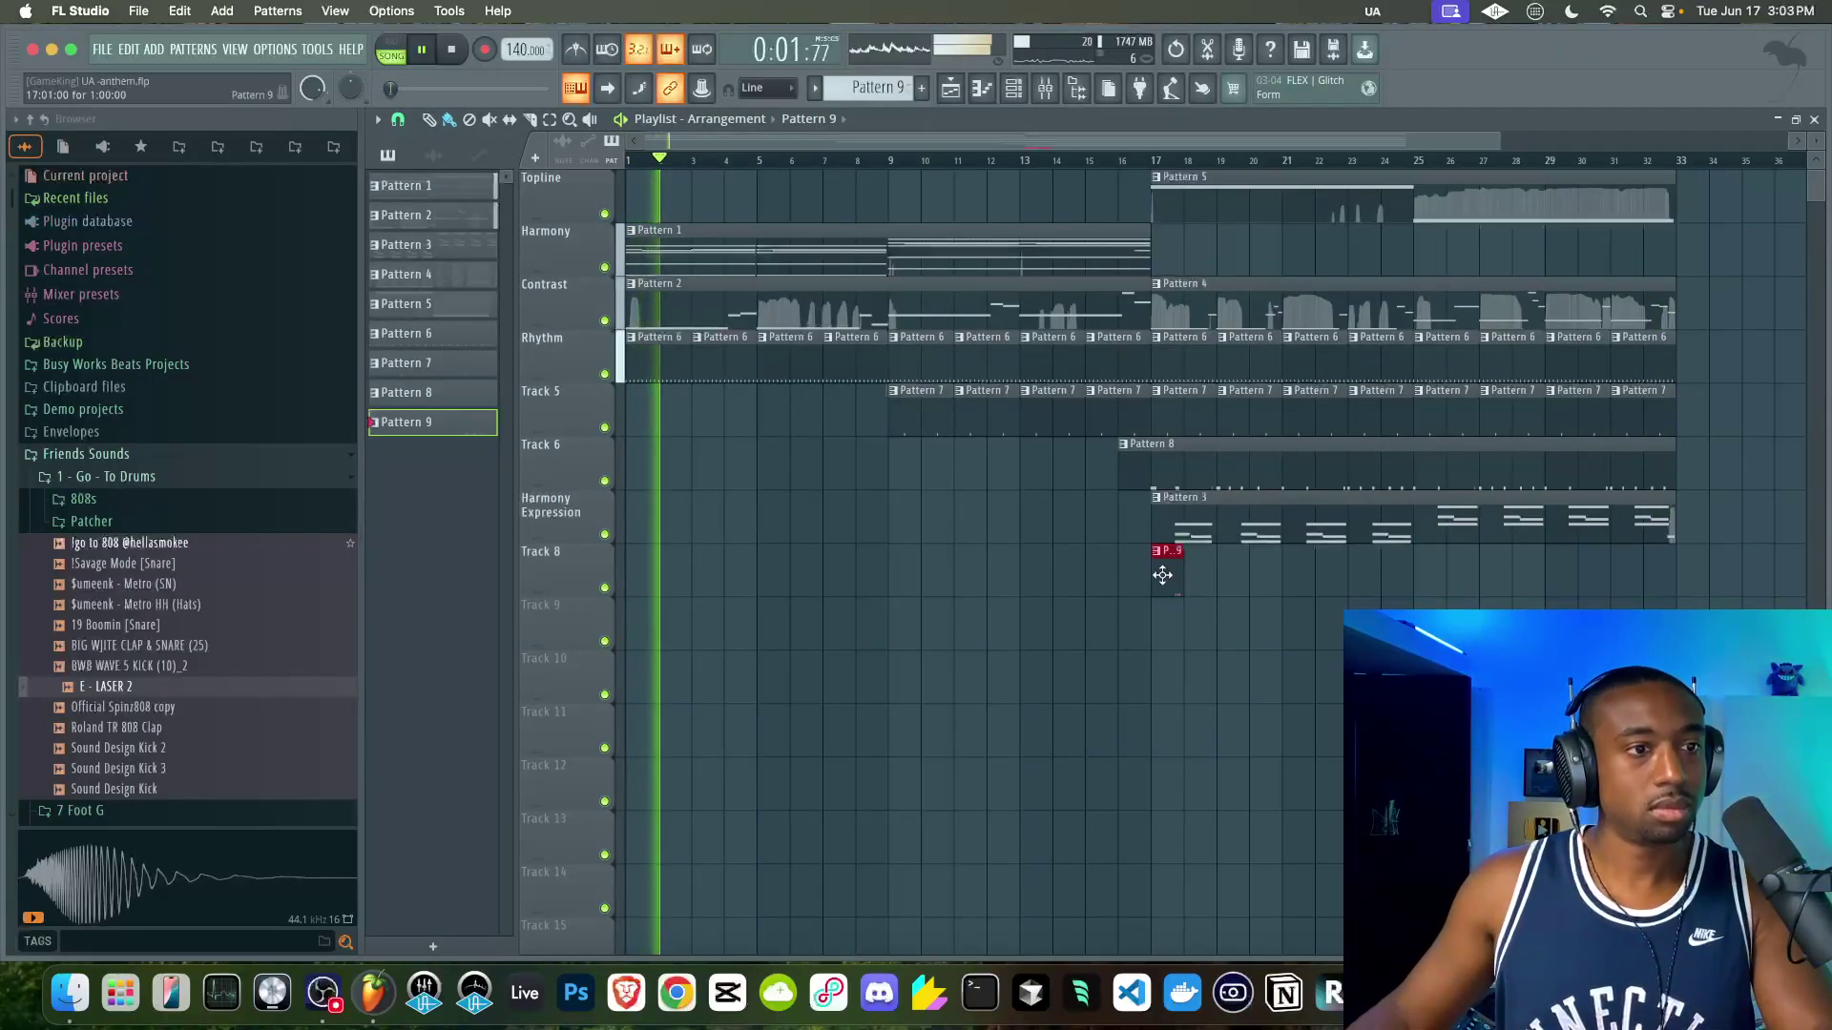
{"action": "left_click_drag", "start_coordinate": [1171, 574], "coordinate": [1268, 567]}
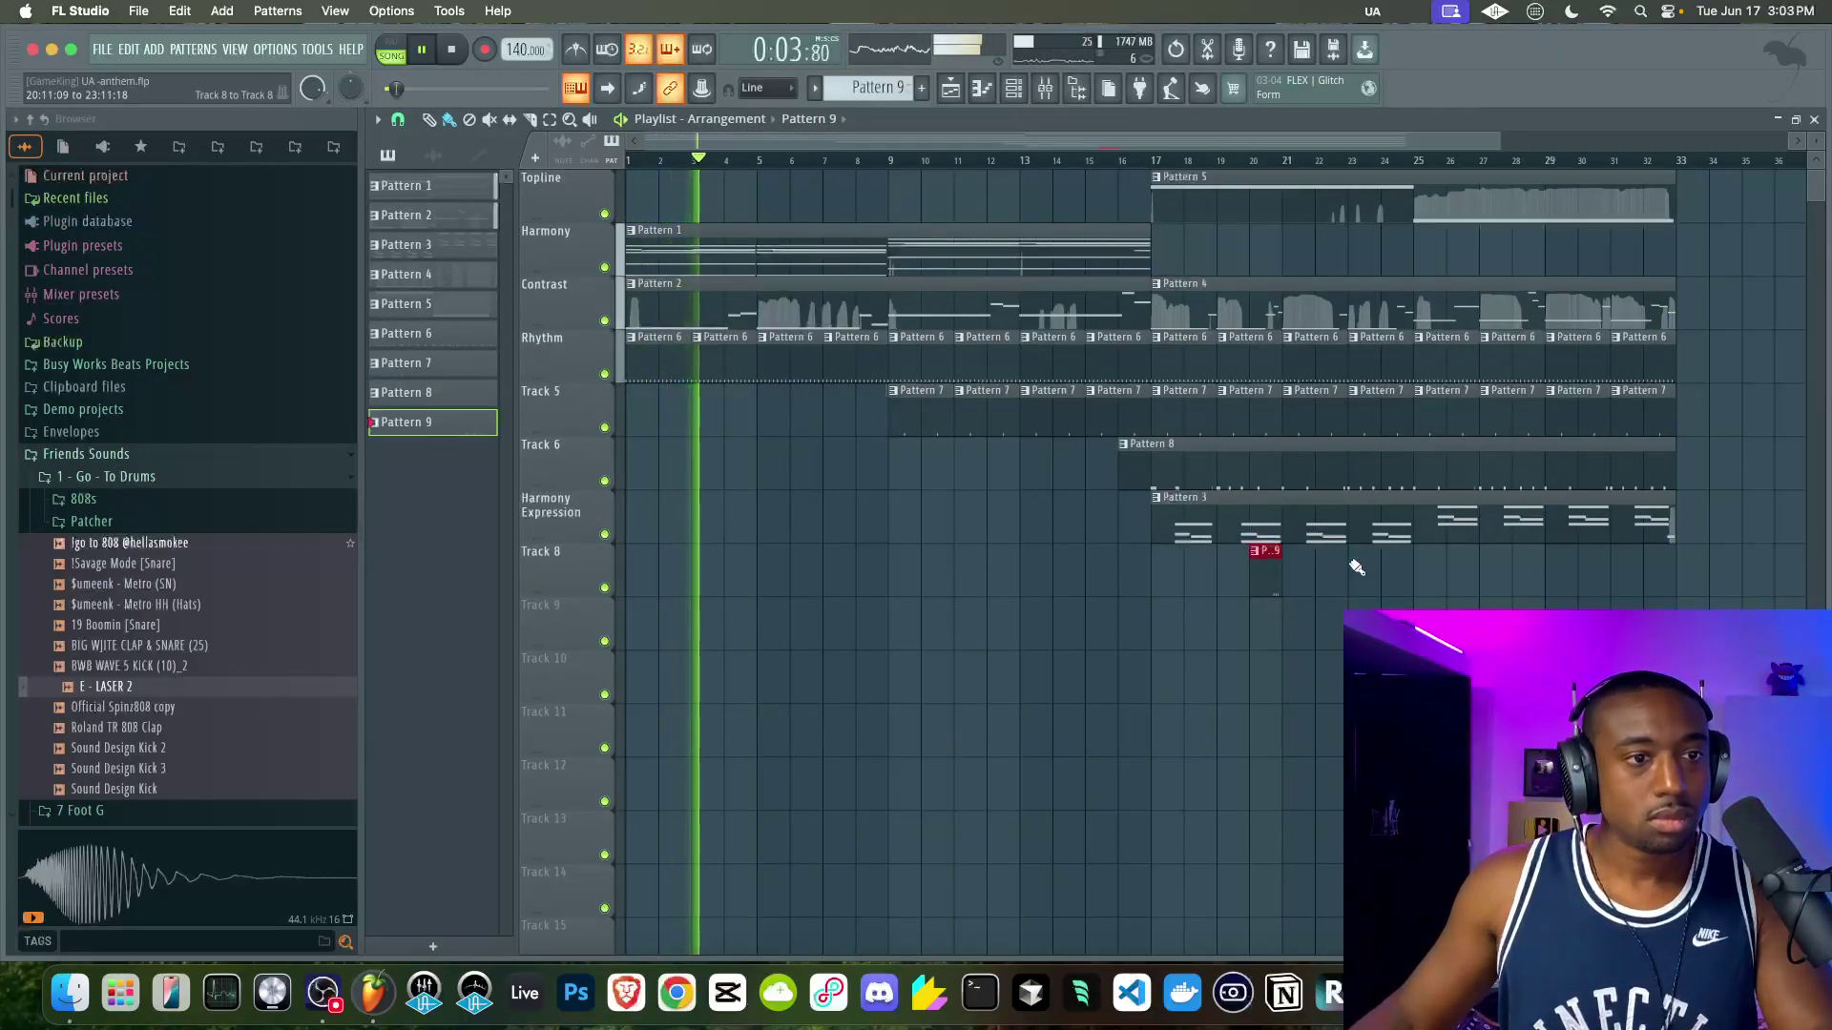
{"action": "left_click_drag", "start_coordinate": [1425, 581], "coordinate": [1398, 581]}
{"action": "left_click", "coordinate": [1536, 581]}
{"action": "left_click", "coordinate": [1602, 582]}
{"action": "left_click_drag", "start_coordinate": [1614, 582], "coordinate": [1676, 582]}
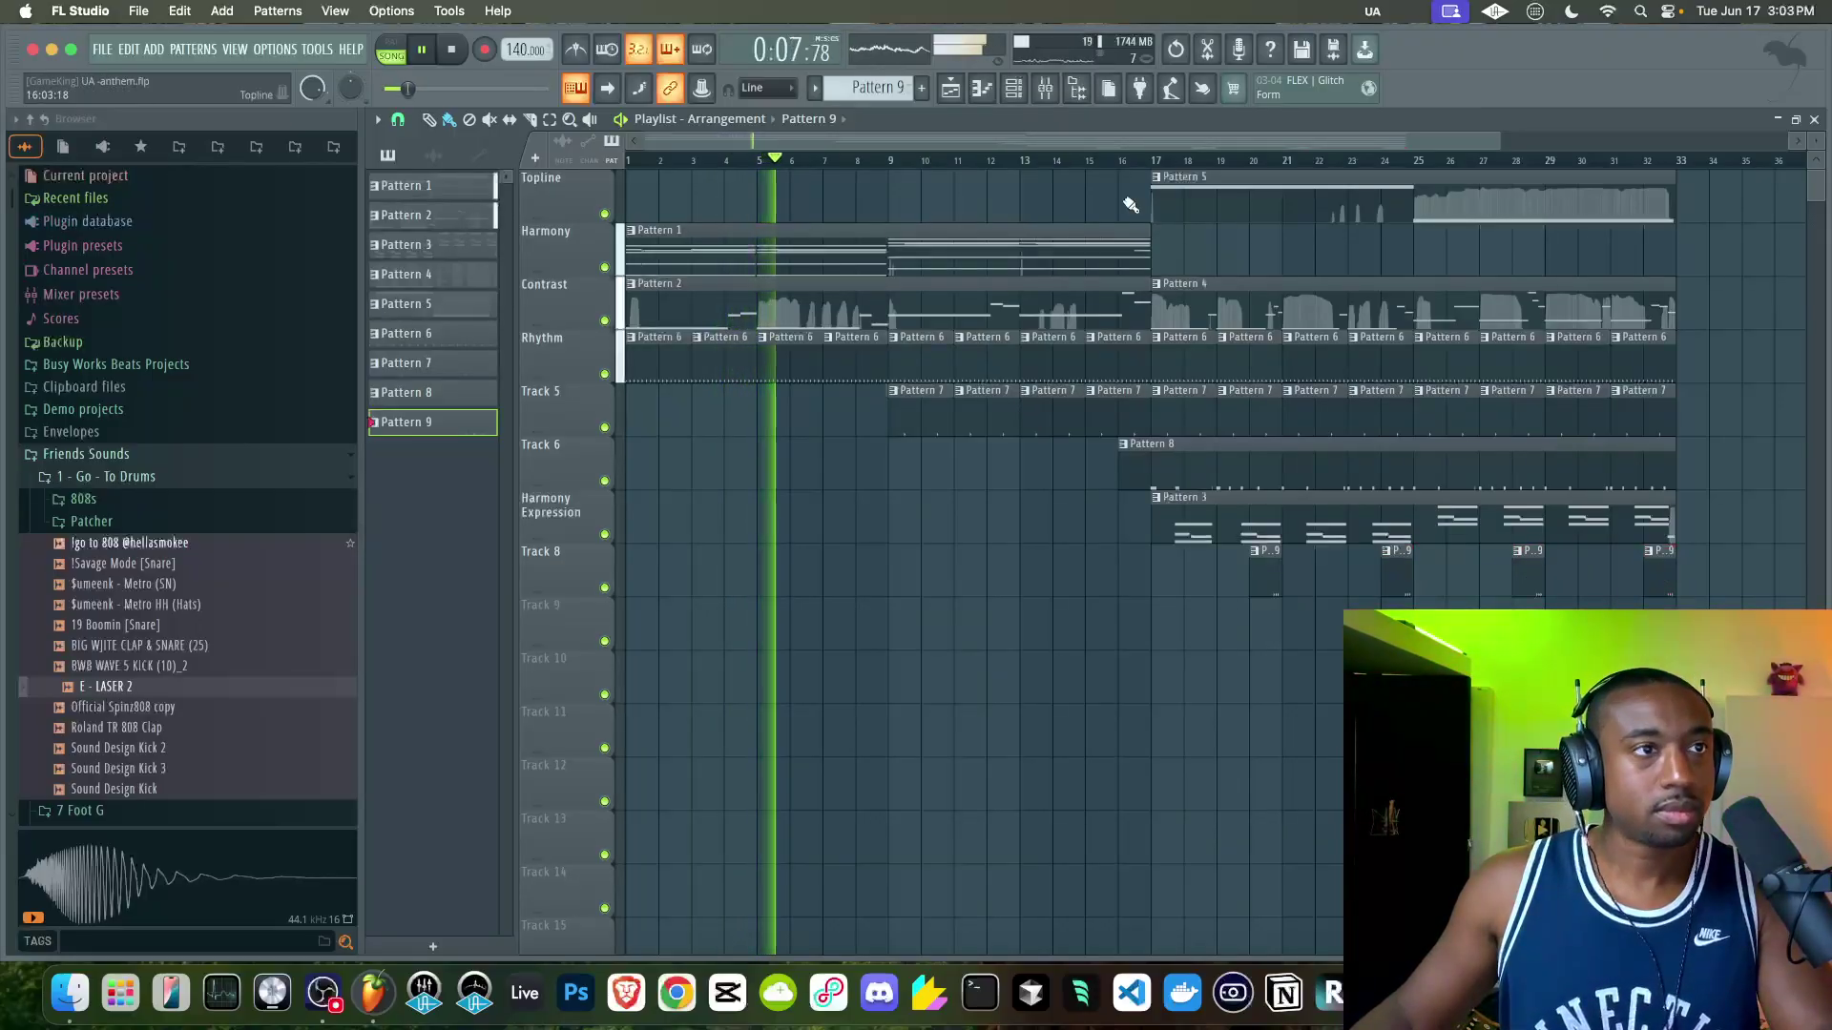
- Switch to the new empty Pattern 11 and return to the playlist
{"action": "left_click", "coordinate": [1015, 89]}
{"action": "key", "text": "F4"}
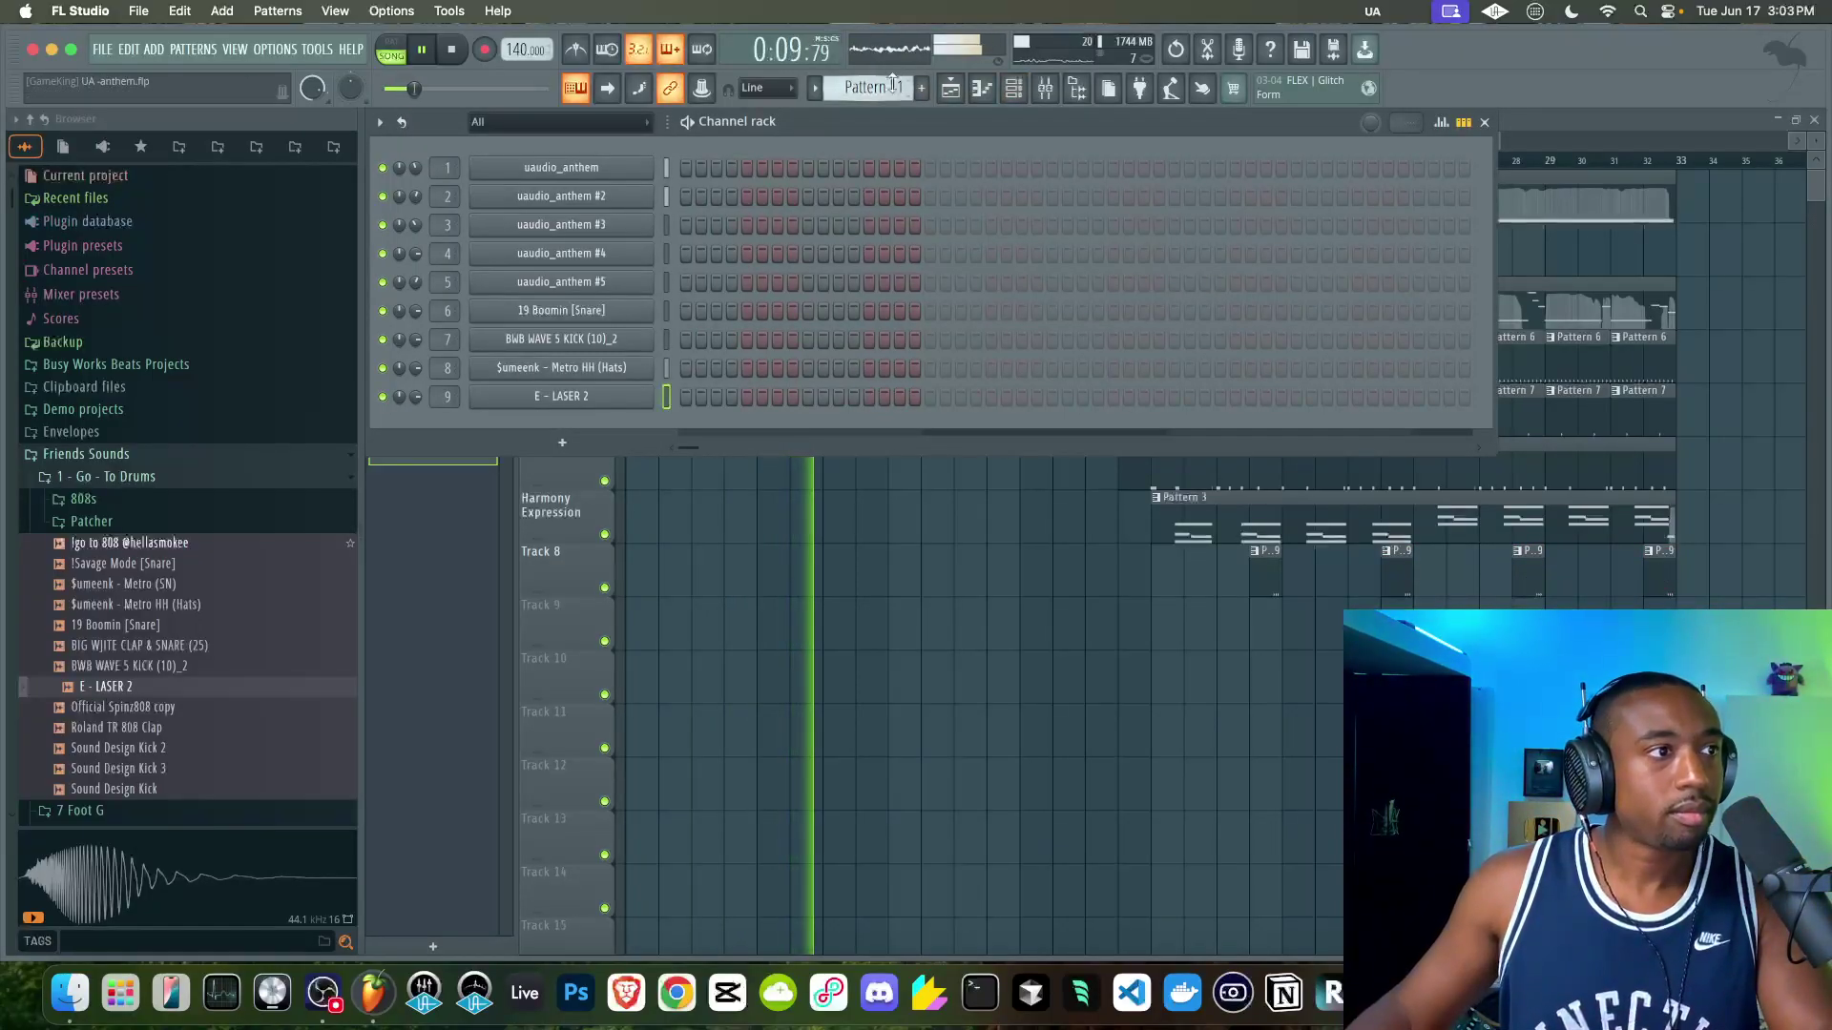
{"action": "right_click", "coordinate": [810, 545]}
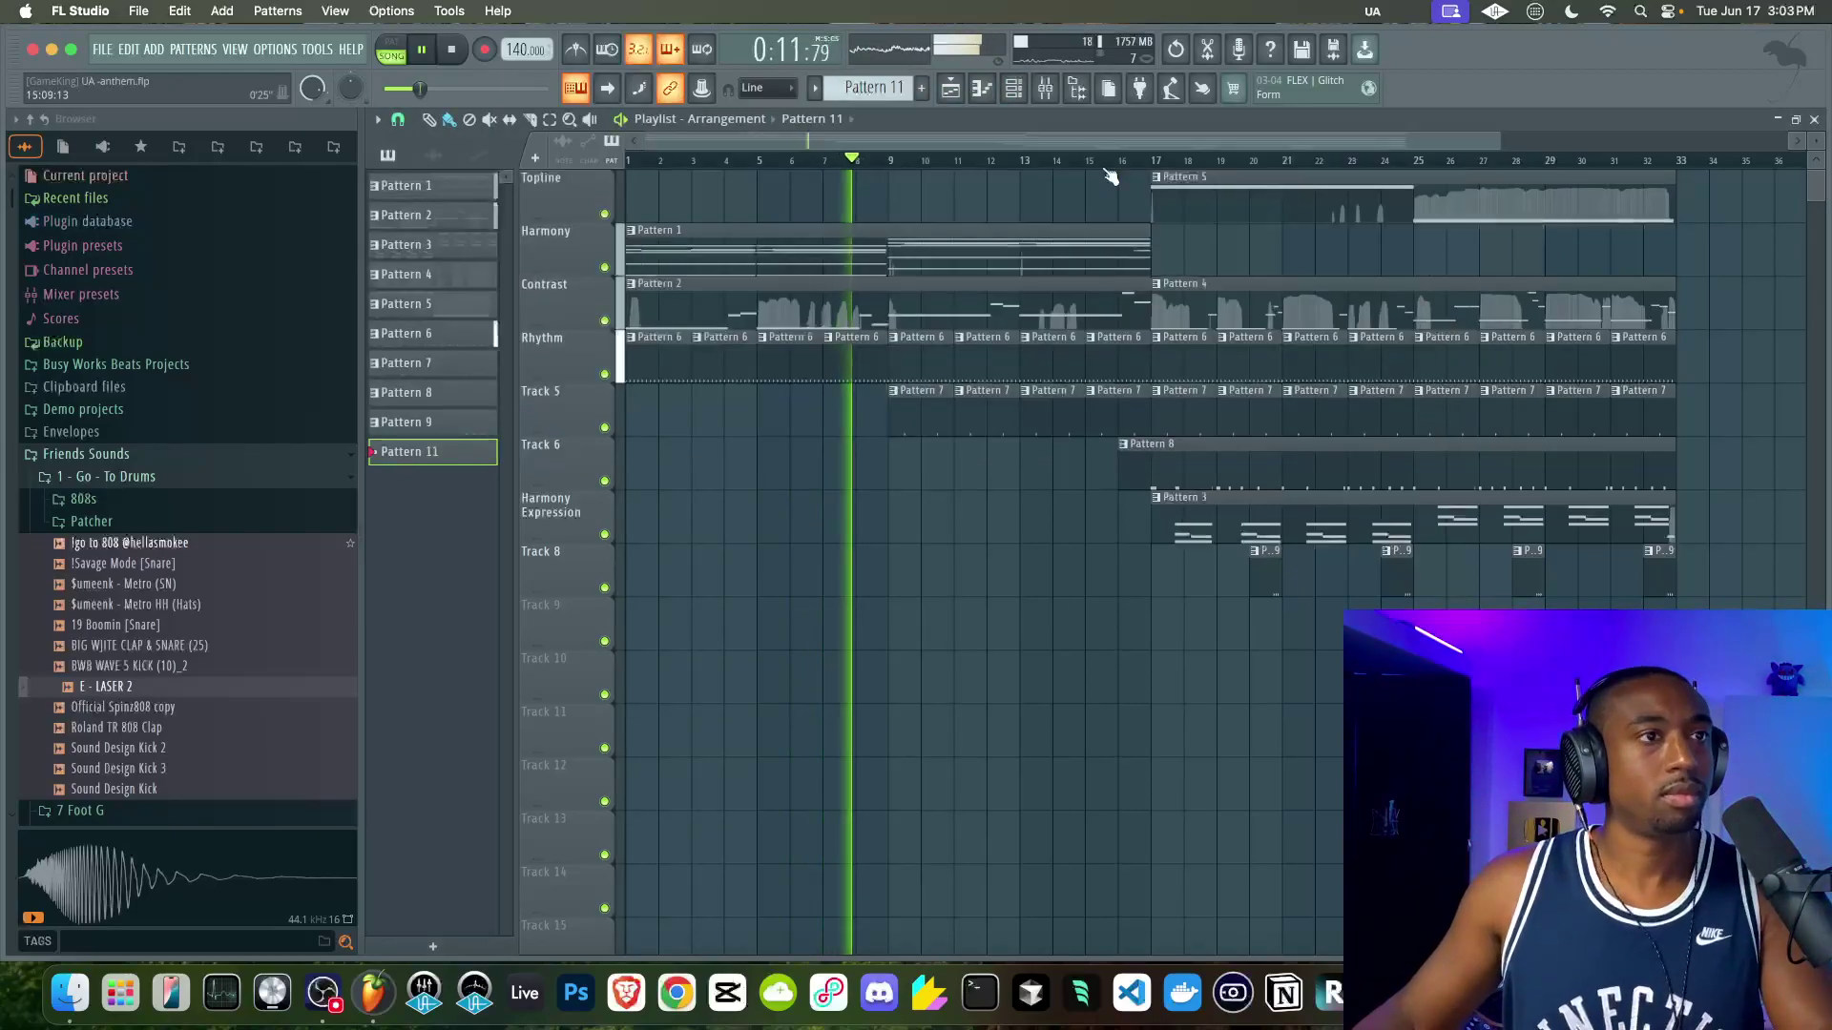
- Hide the browser, select Patterns 1 to 9 and set their first gradient color to magenta #E500FF with the safe-color lock off
{"action": "left_click", "coordinate": [1086, 88]}
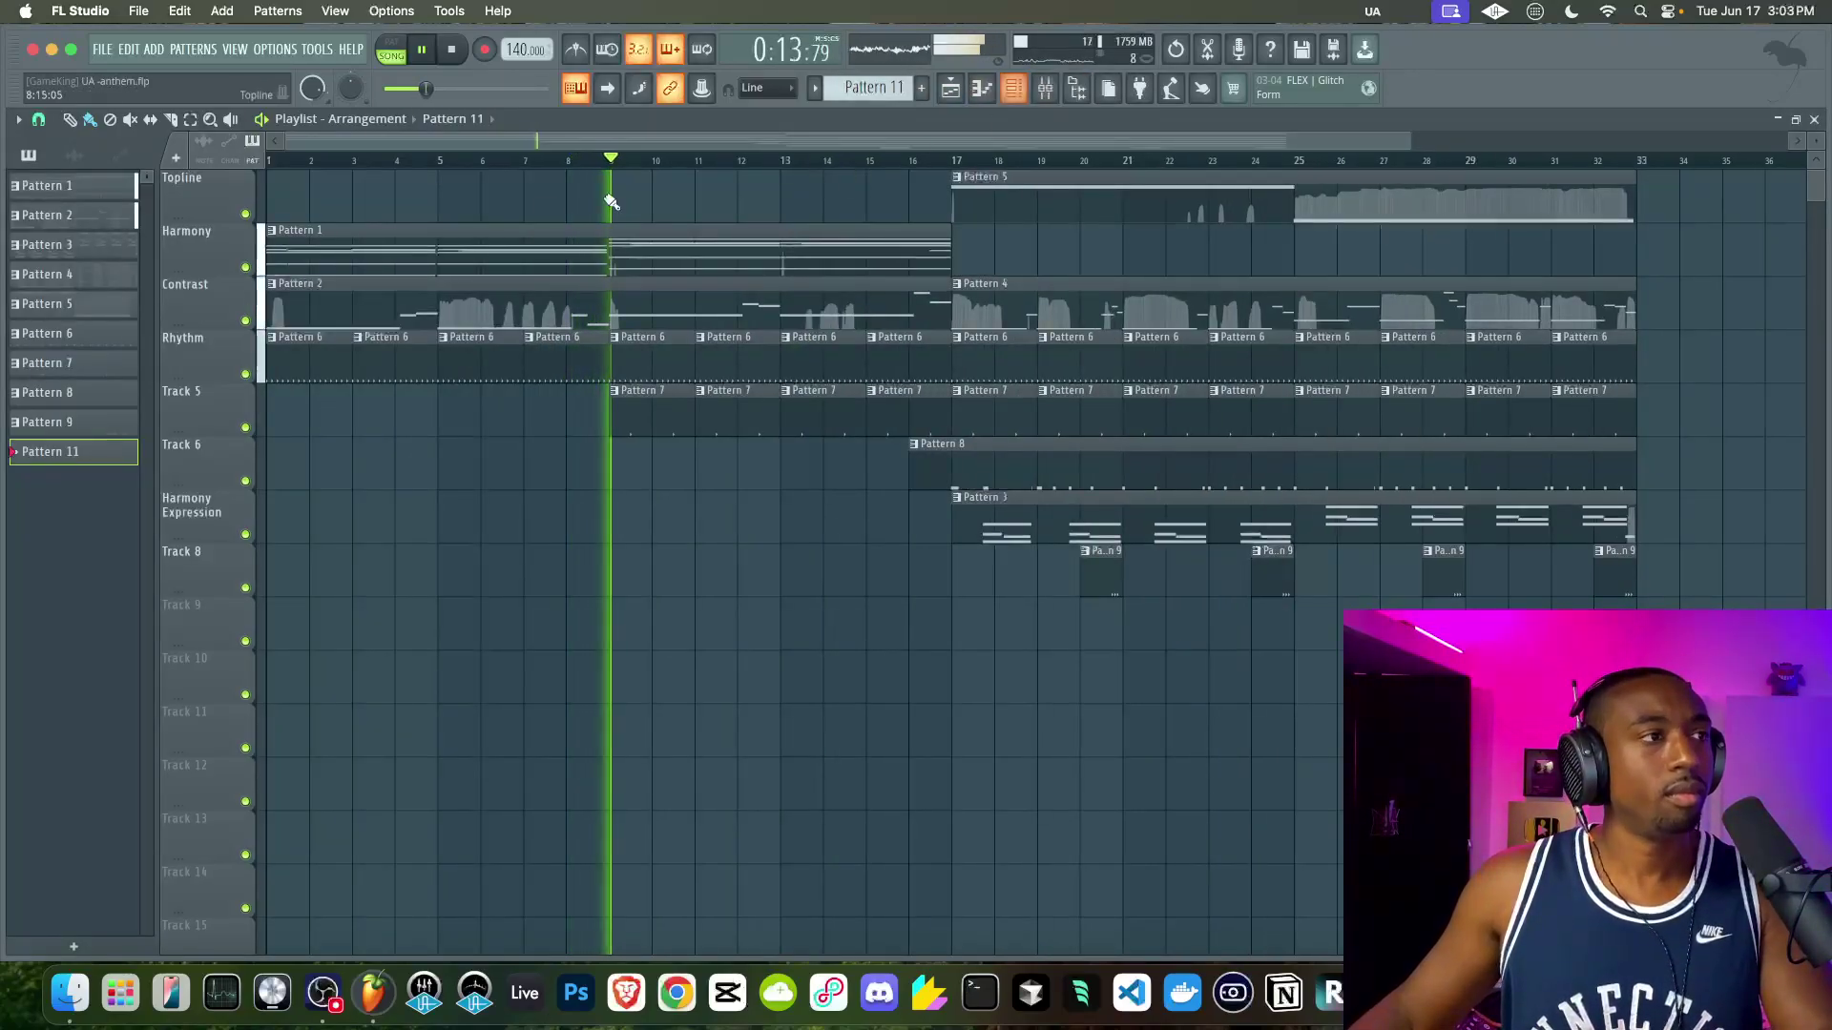
{"action": "left_click", "coordinate": [112, 186]}
{"action": "right_click", "coordinate": [112, 185]}
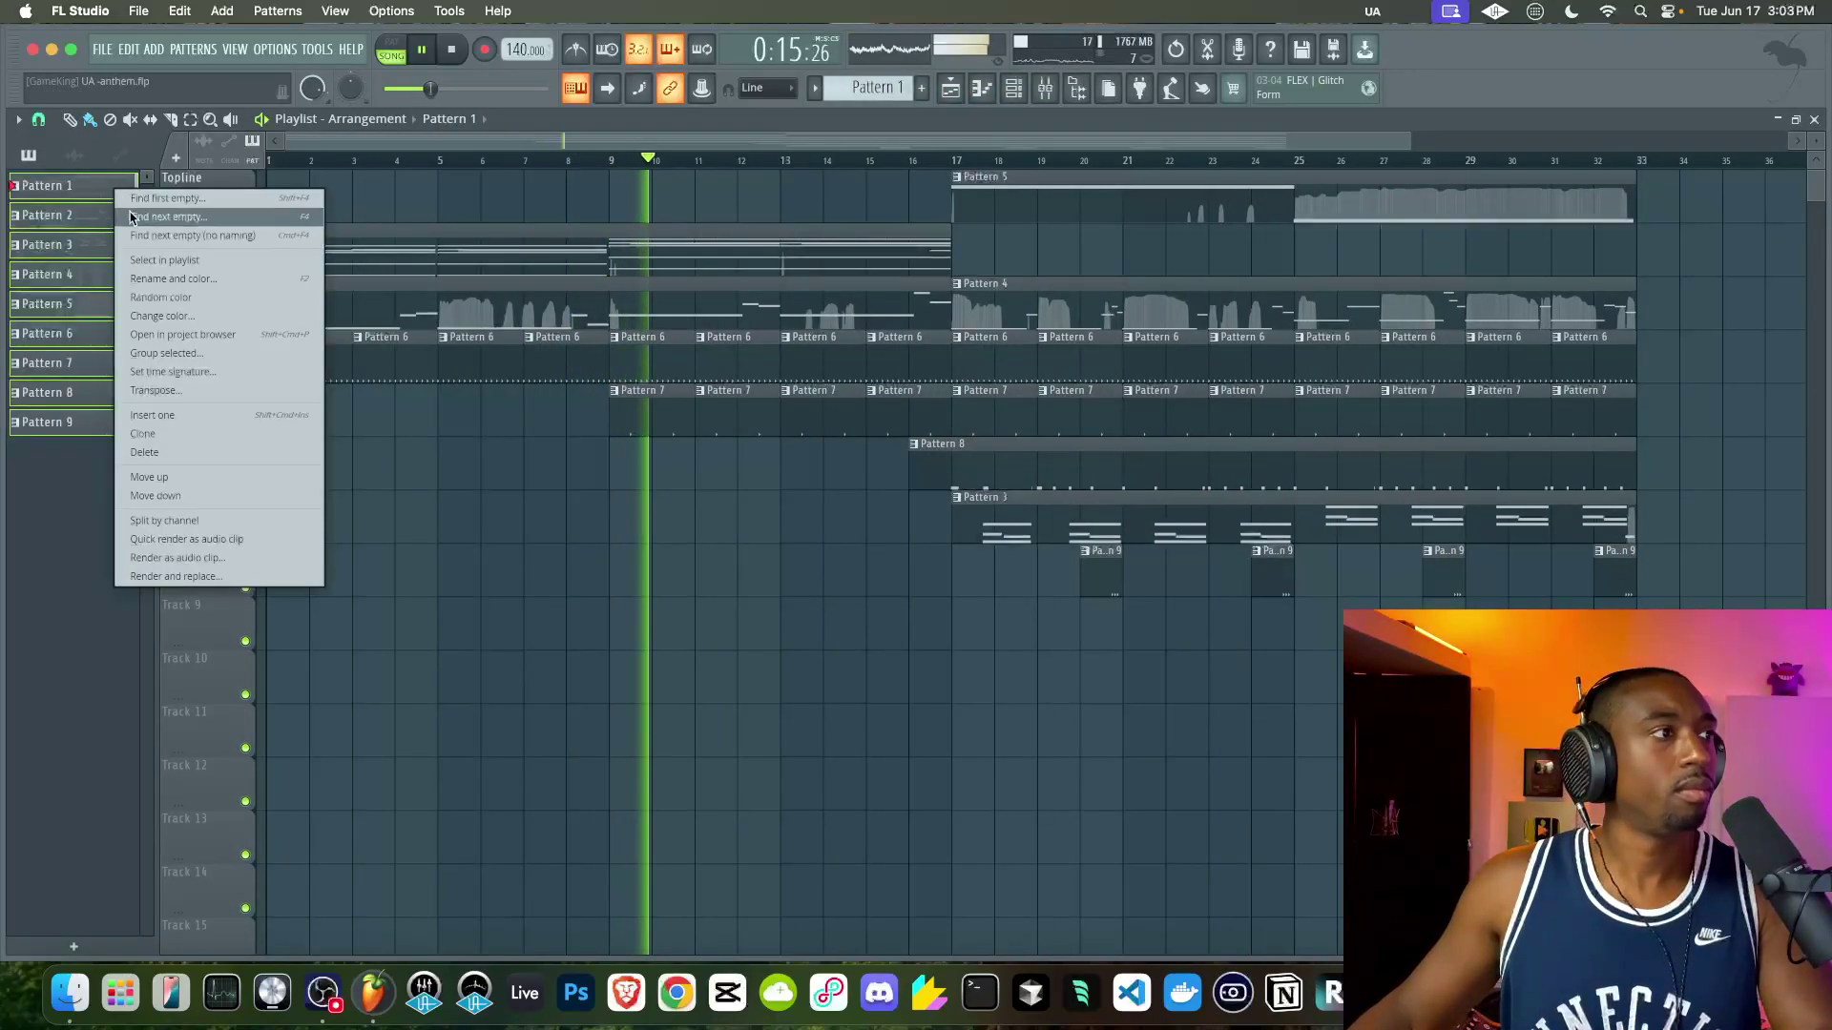
{"action": "left_click", "coordinate": [166, 273]}
{"action": "left_click", "coordinate": [219, 271]}
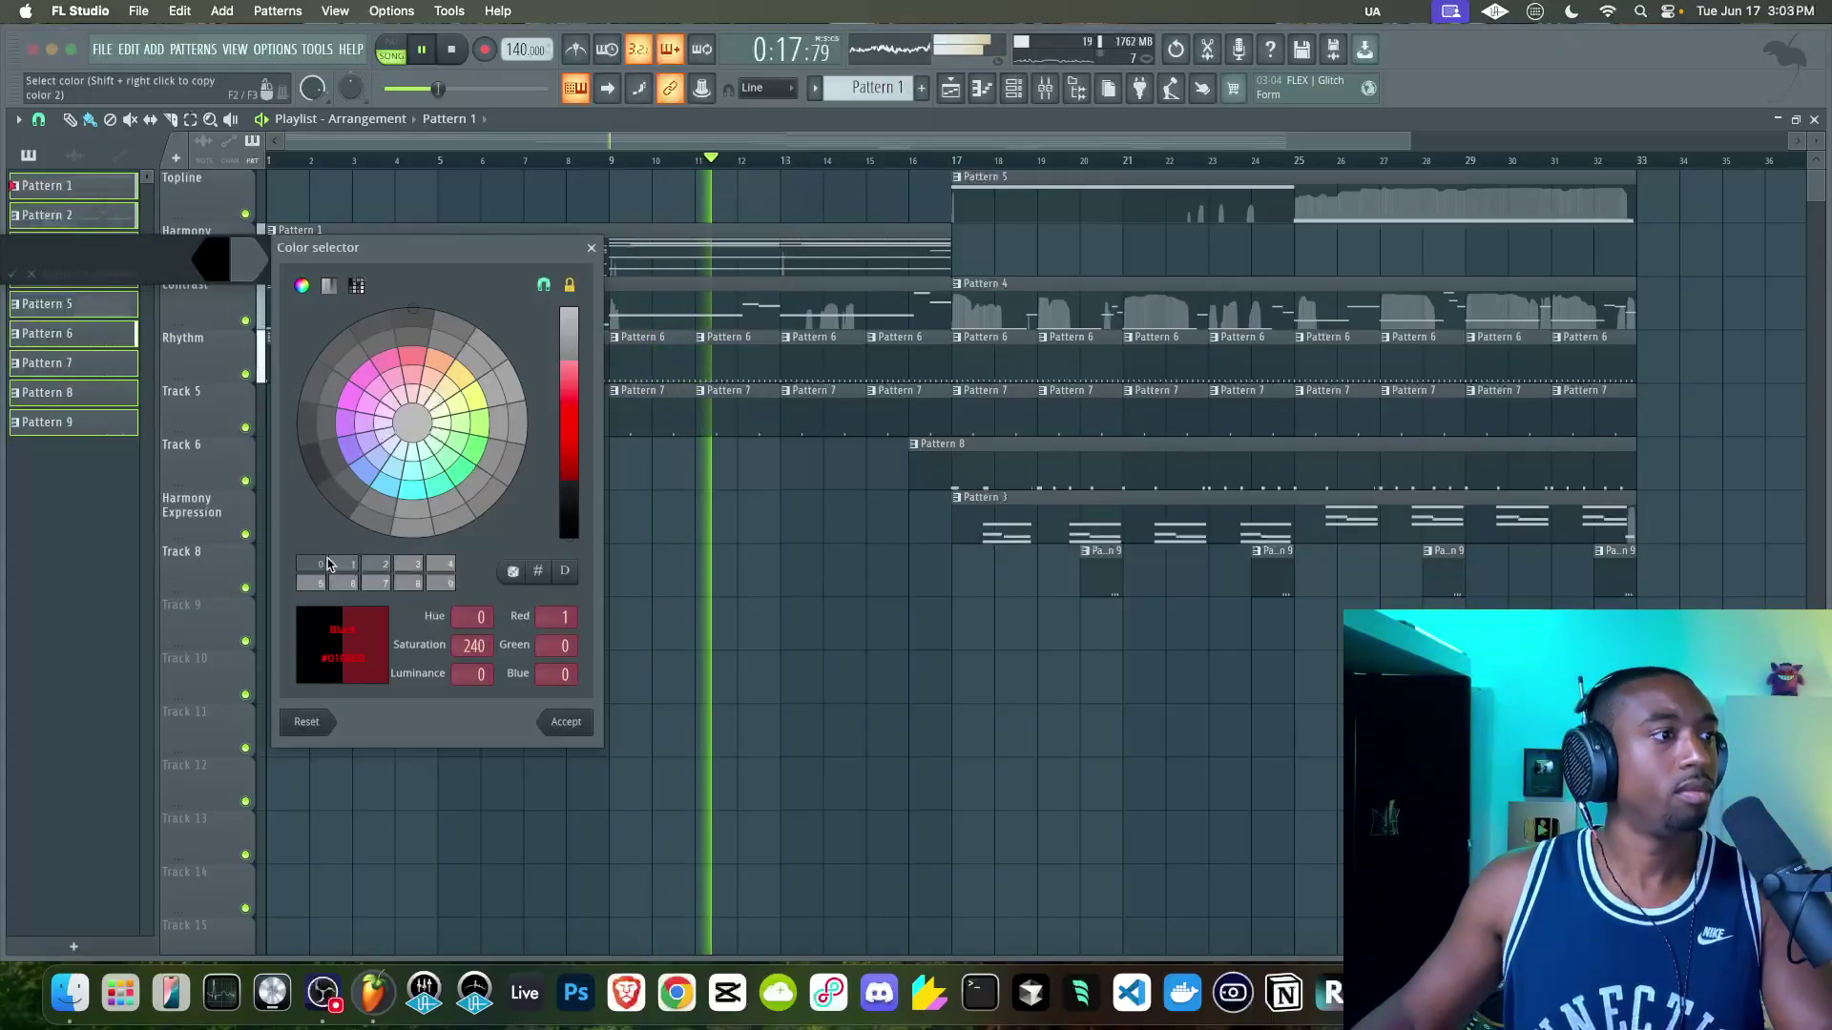
{"action": "left_click", "coordinate": [570, 285]}
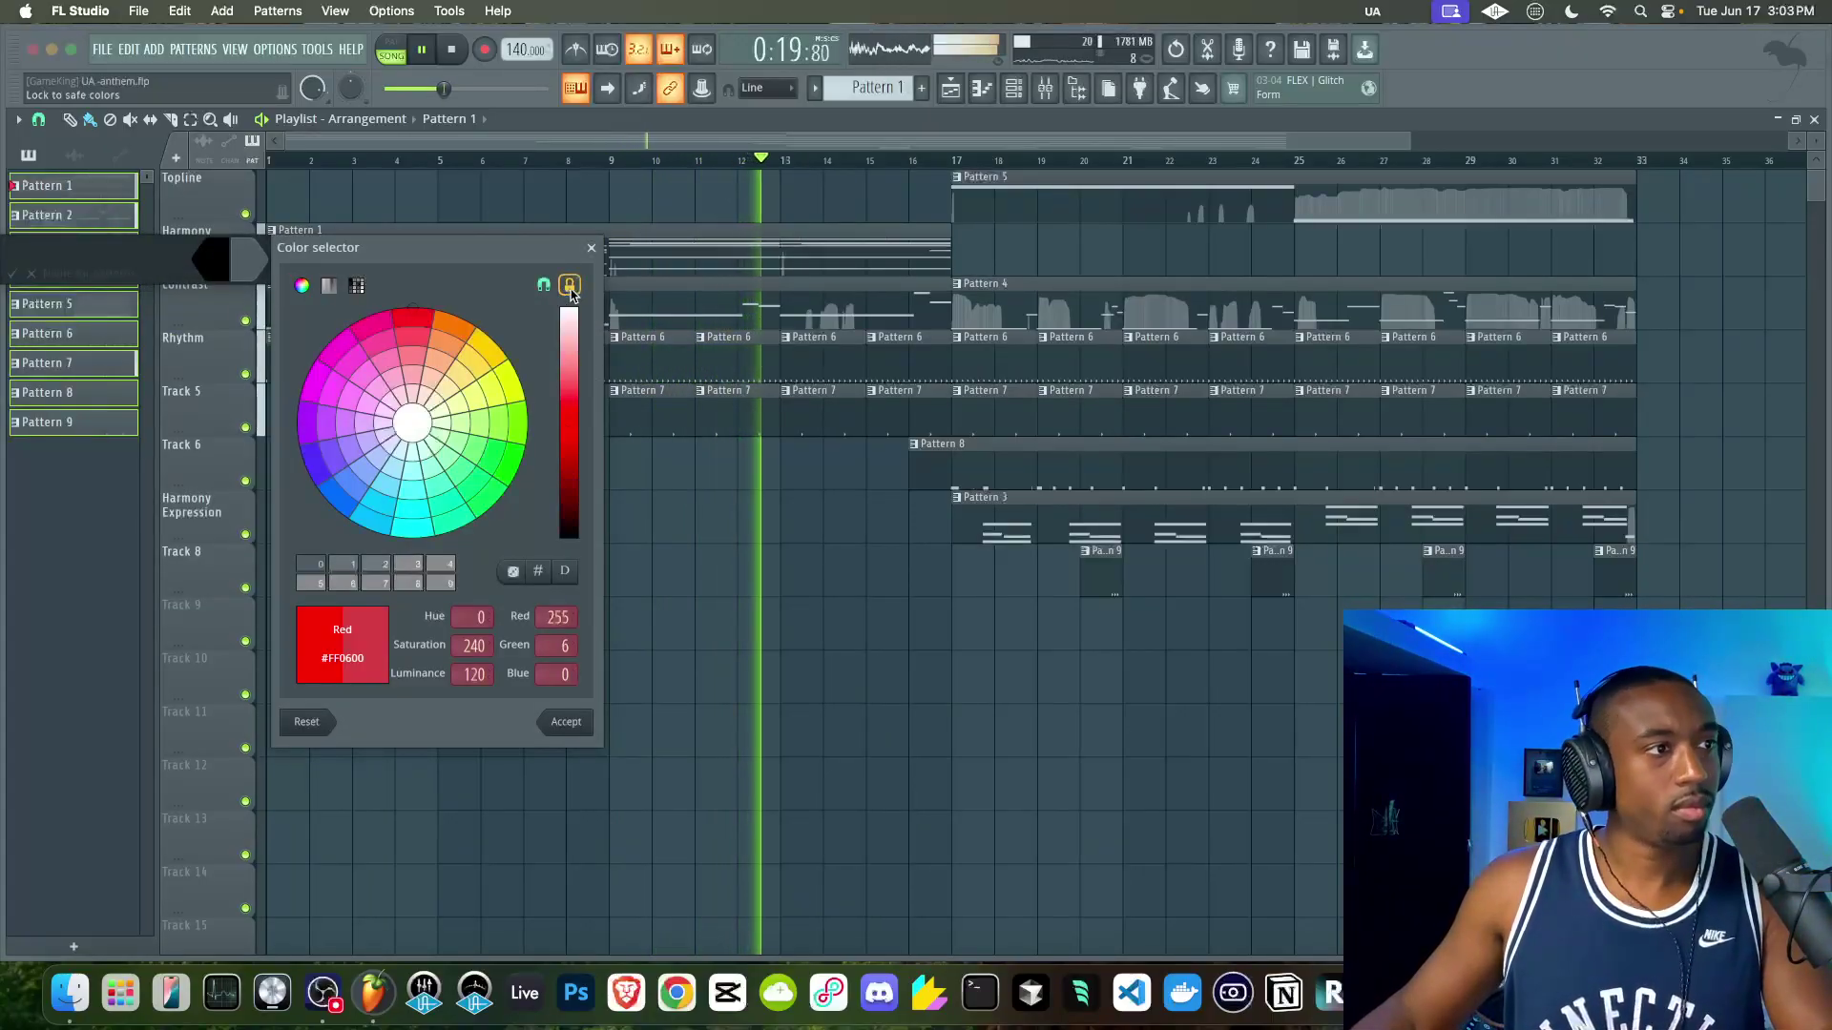
{"action": "left_click", "coordinate": [310, 377]}
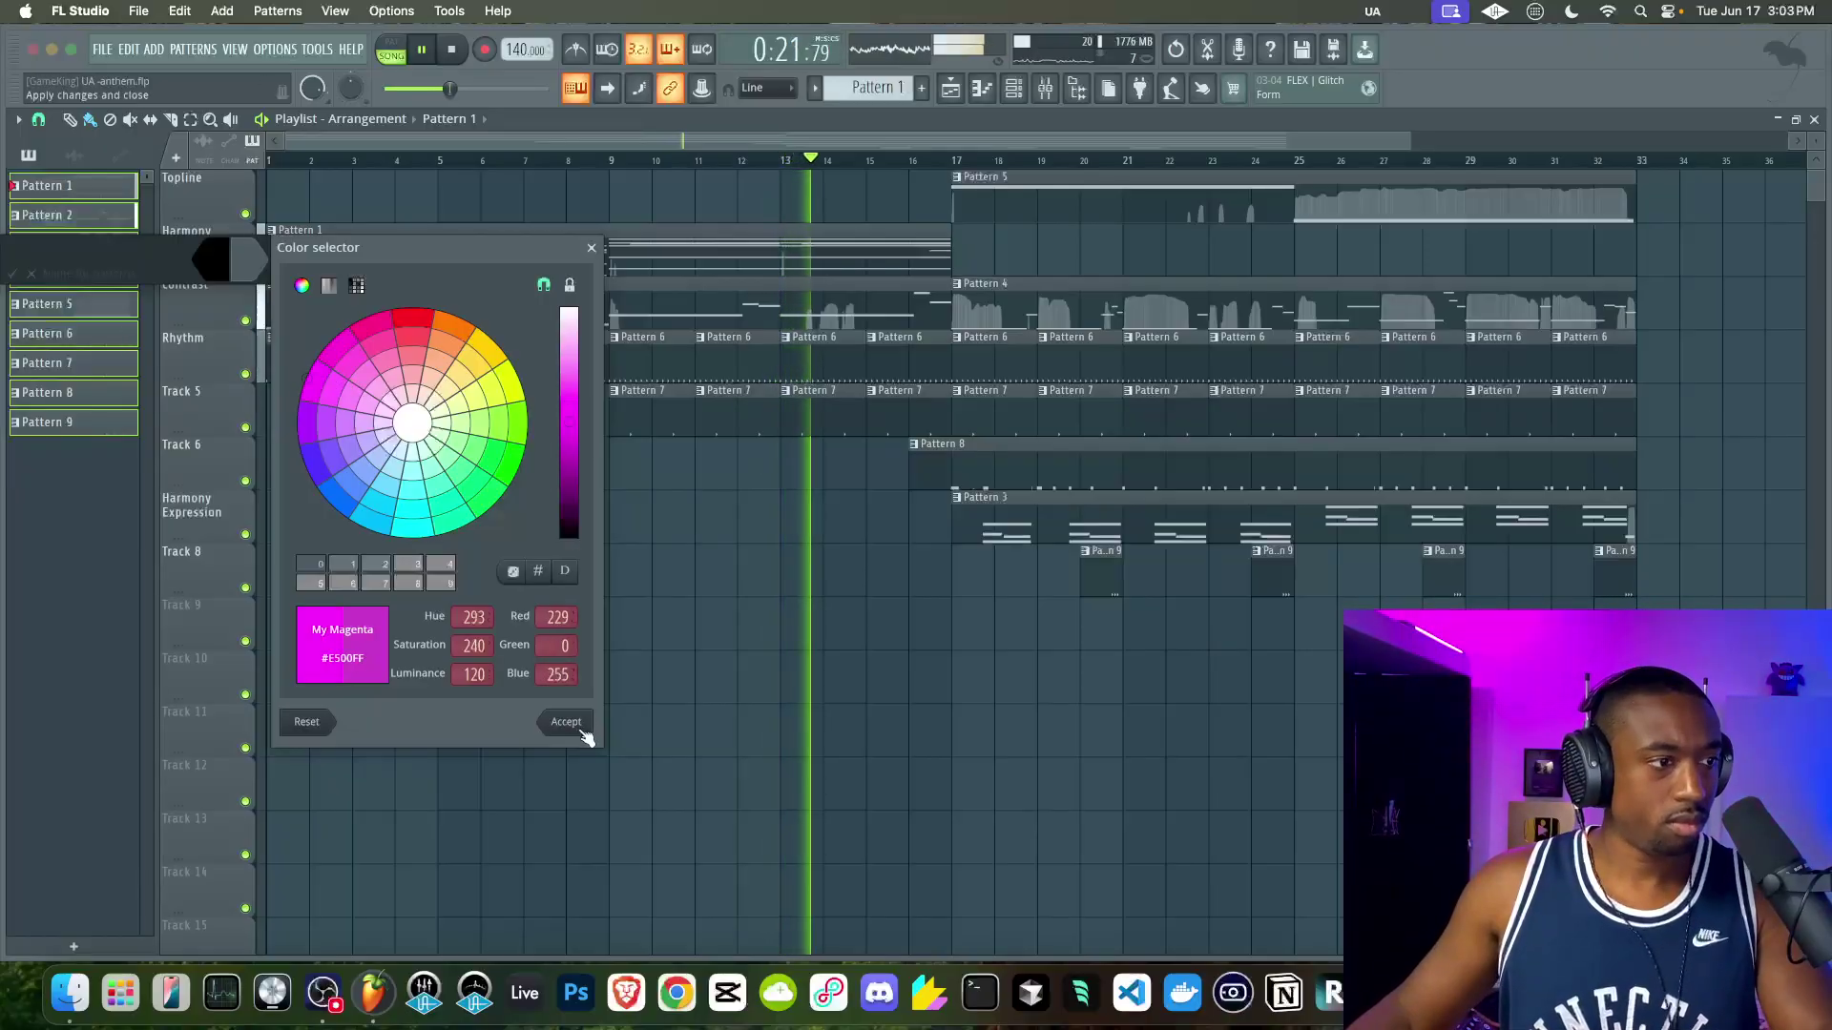
{"action": "left_click", "coordinate": [566, 722]}
- Set the second gradient color to Medium Blue #442AD5 and apply the gradient across Patterns 1 to 9
{"action": "left_click", "coordinate": [214, 260]}
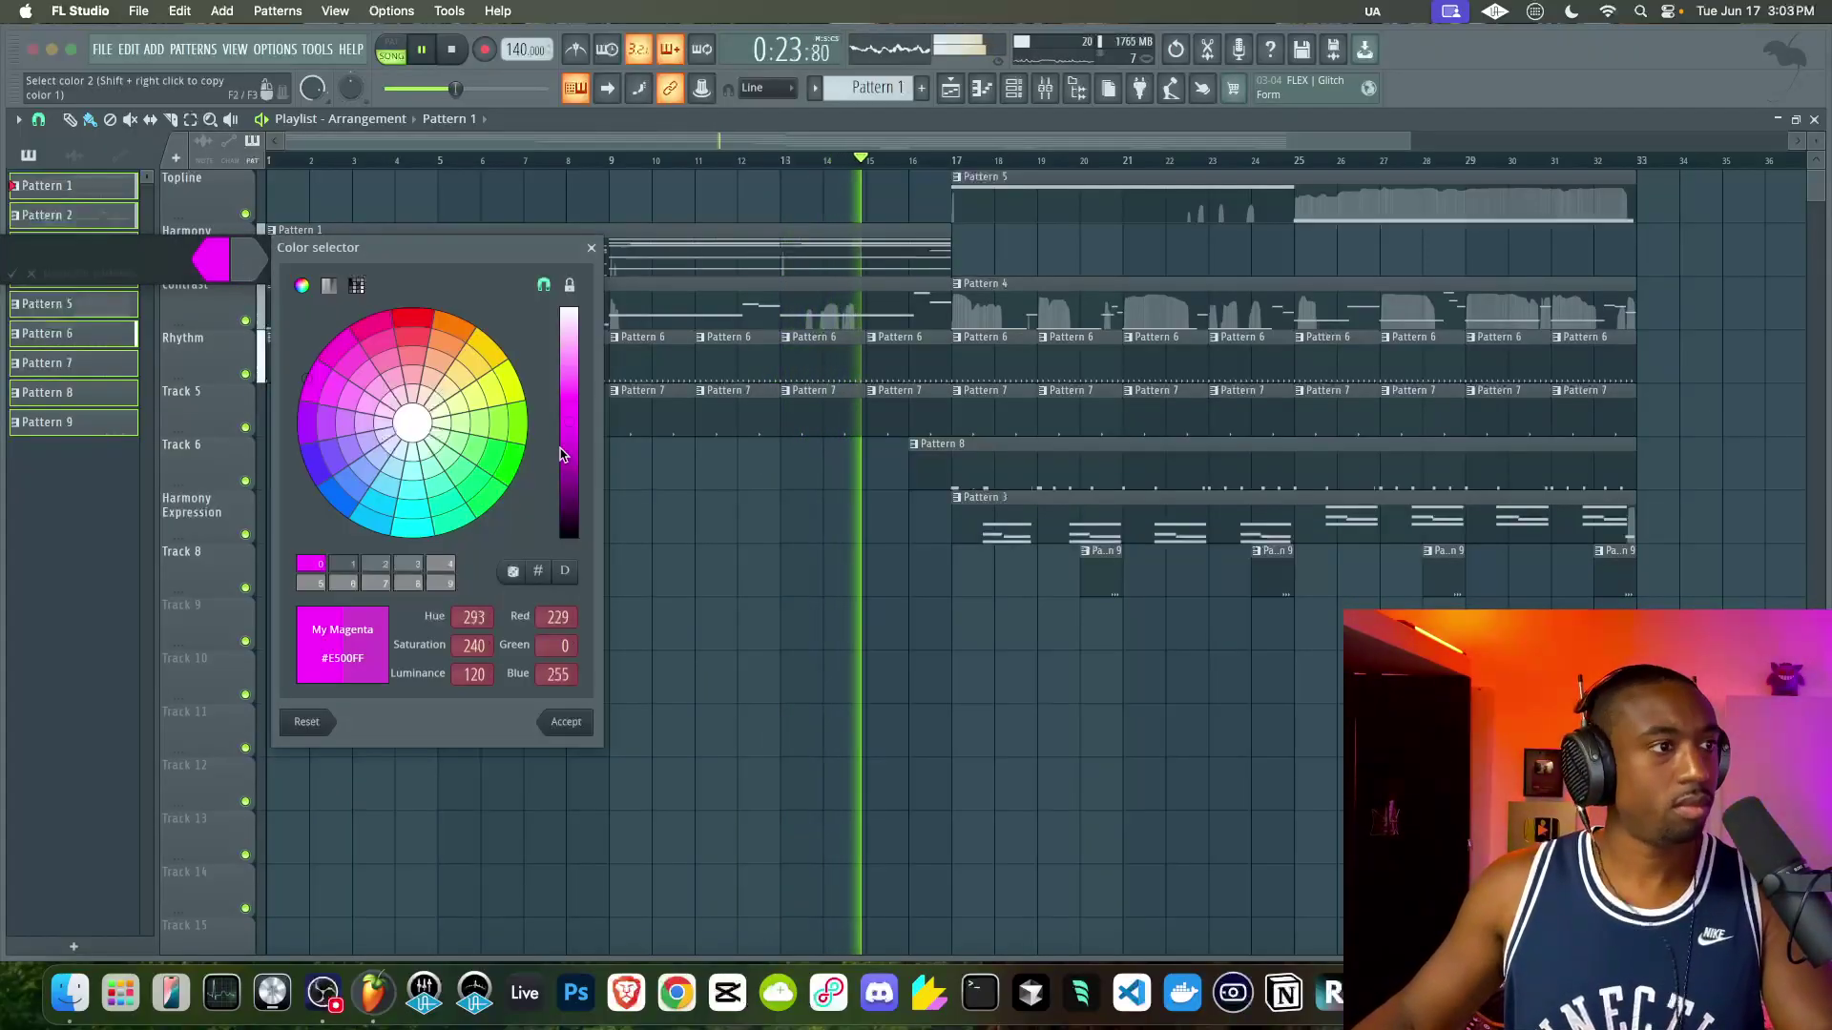
{"action": "left_click", "coordinate": [347, 484]}
{"action": "left_click", "coordinate": [347, 451]}
{"action": "left_click", "coordinate": [334, 454]}
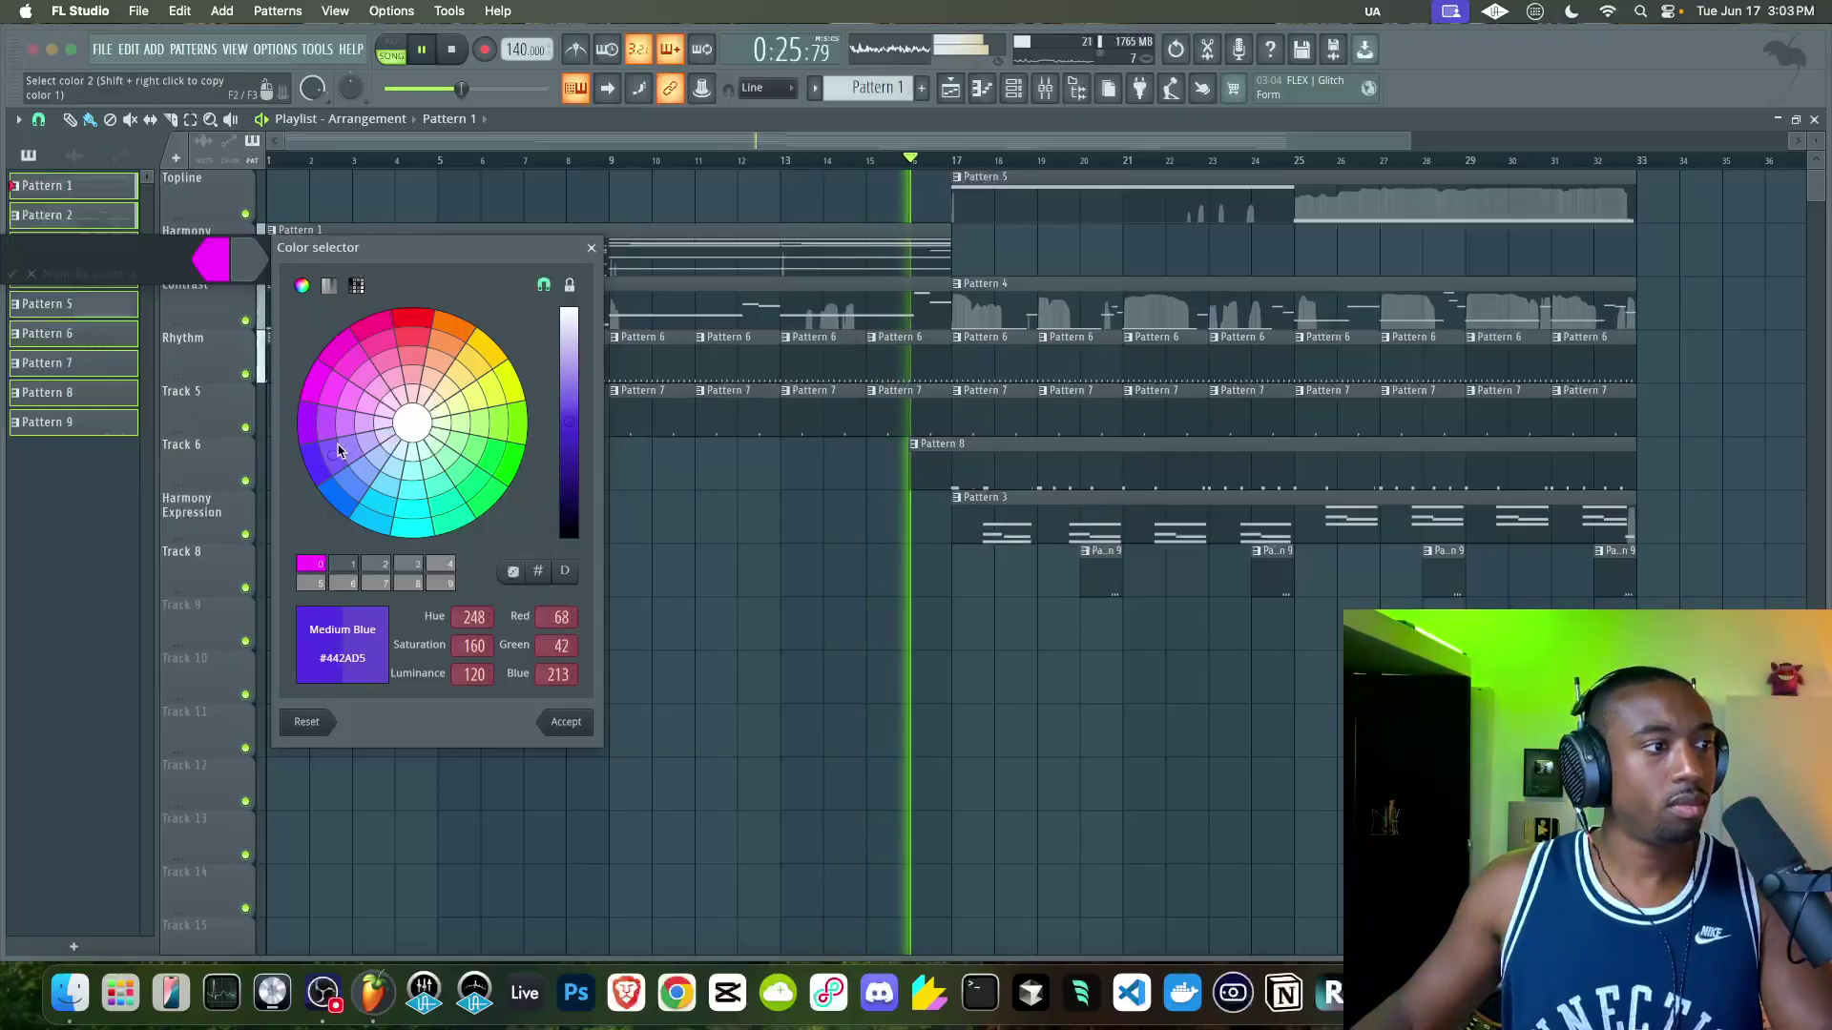
{"action": "left_click", "coordinate": [566, 722]}
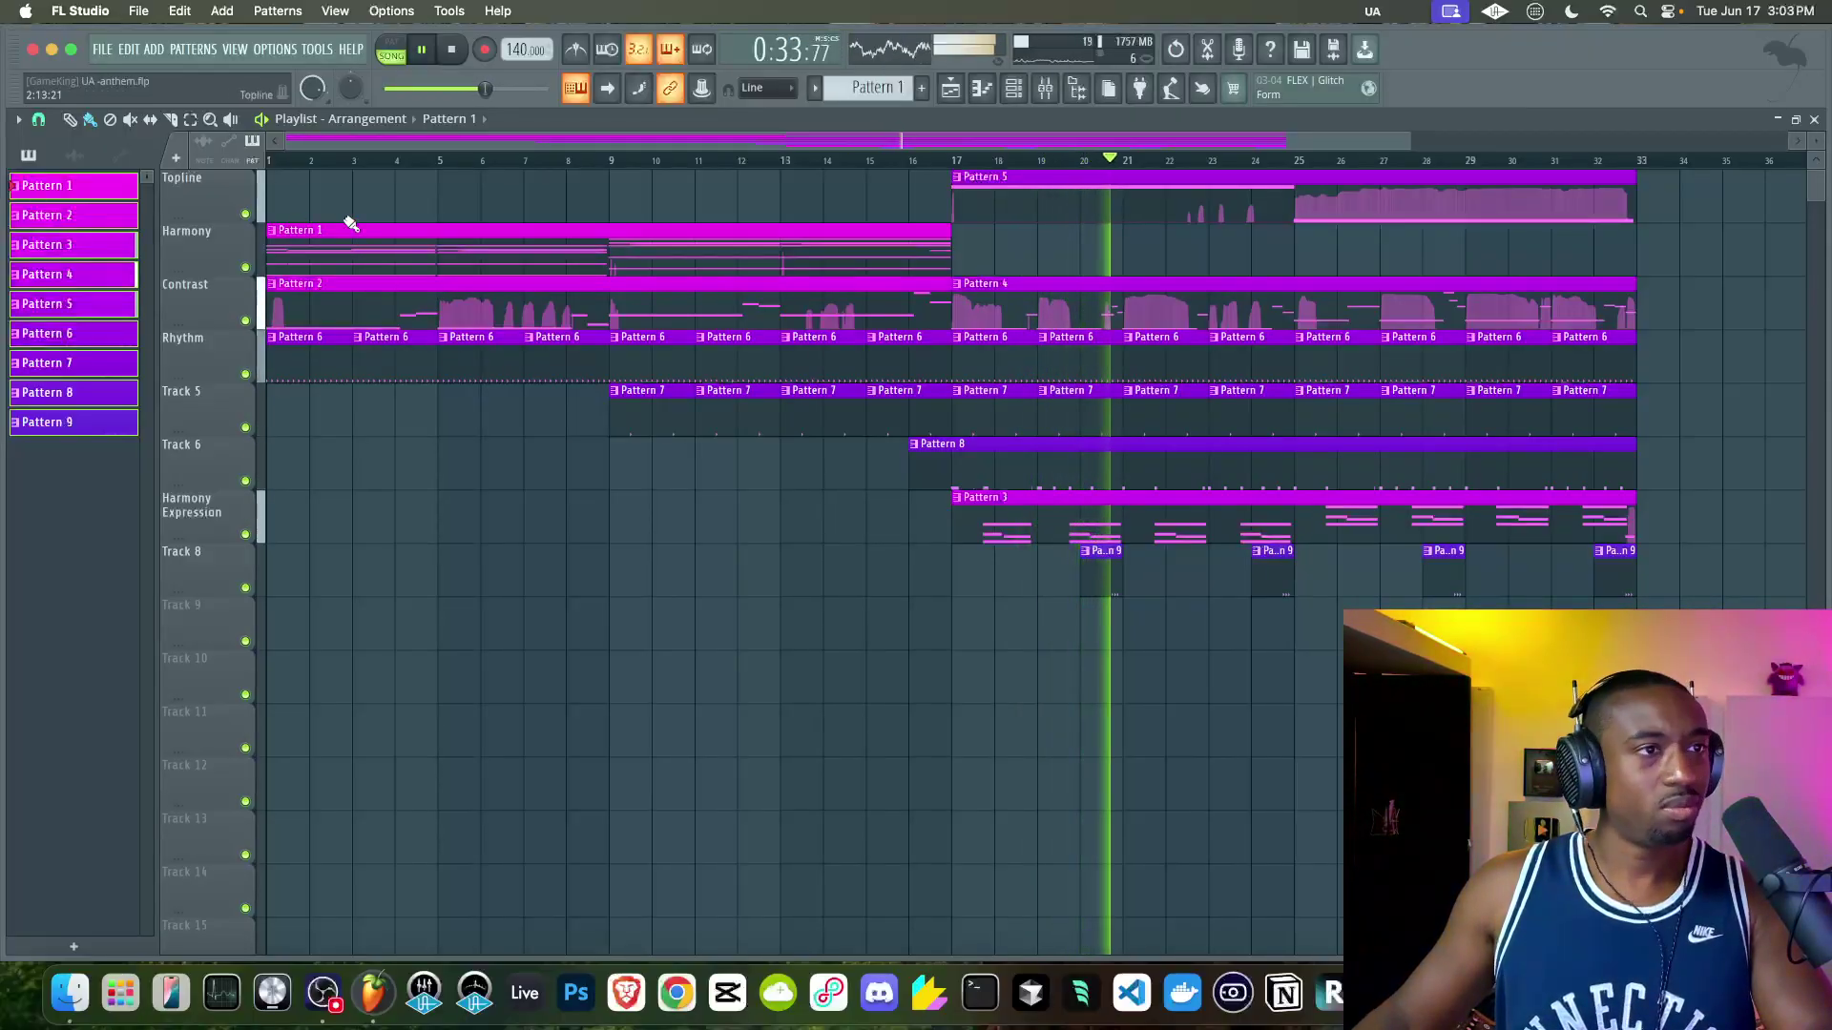
- Adjust the channel volume of the $umeenk - Metro HH (Hats) channel and return to the playlist
{"action": "left_click", "coordinate": [1013, 87]}
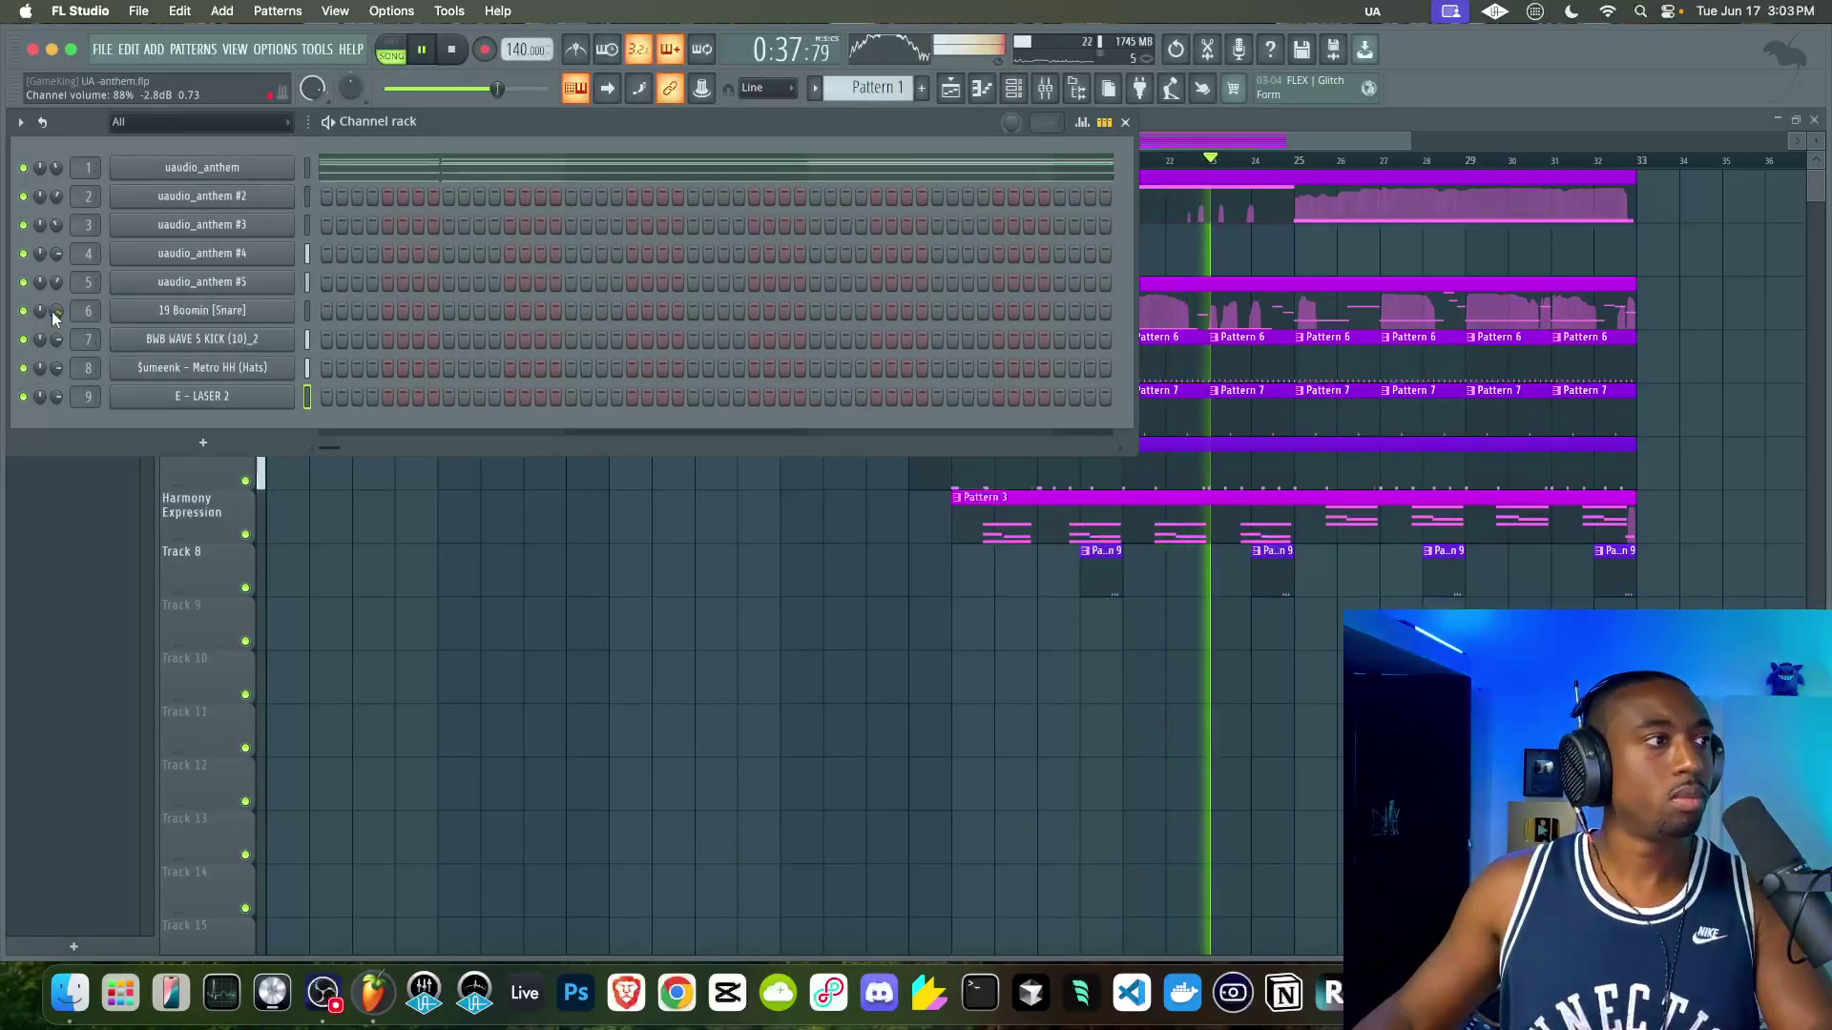
{"action": "left_click_drag", "start_coordinate": [56, 367], "coordinate": [55, 363]}
{"action": "right_click", "coordinate": [638, 638]}
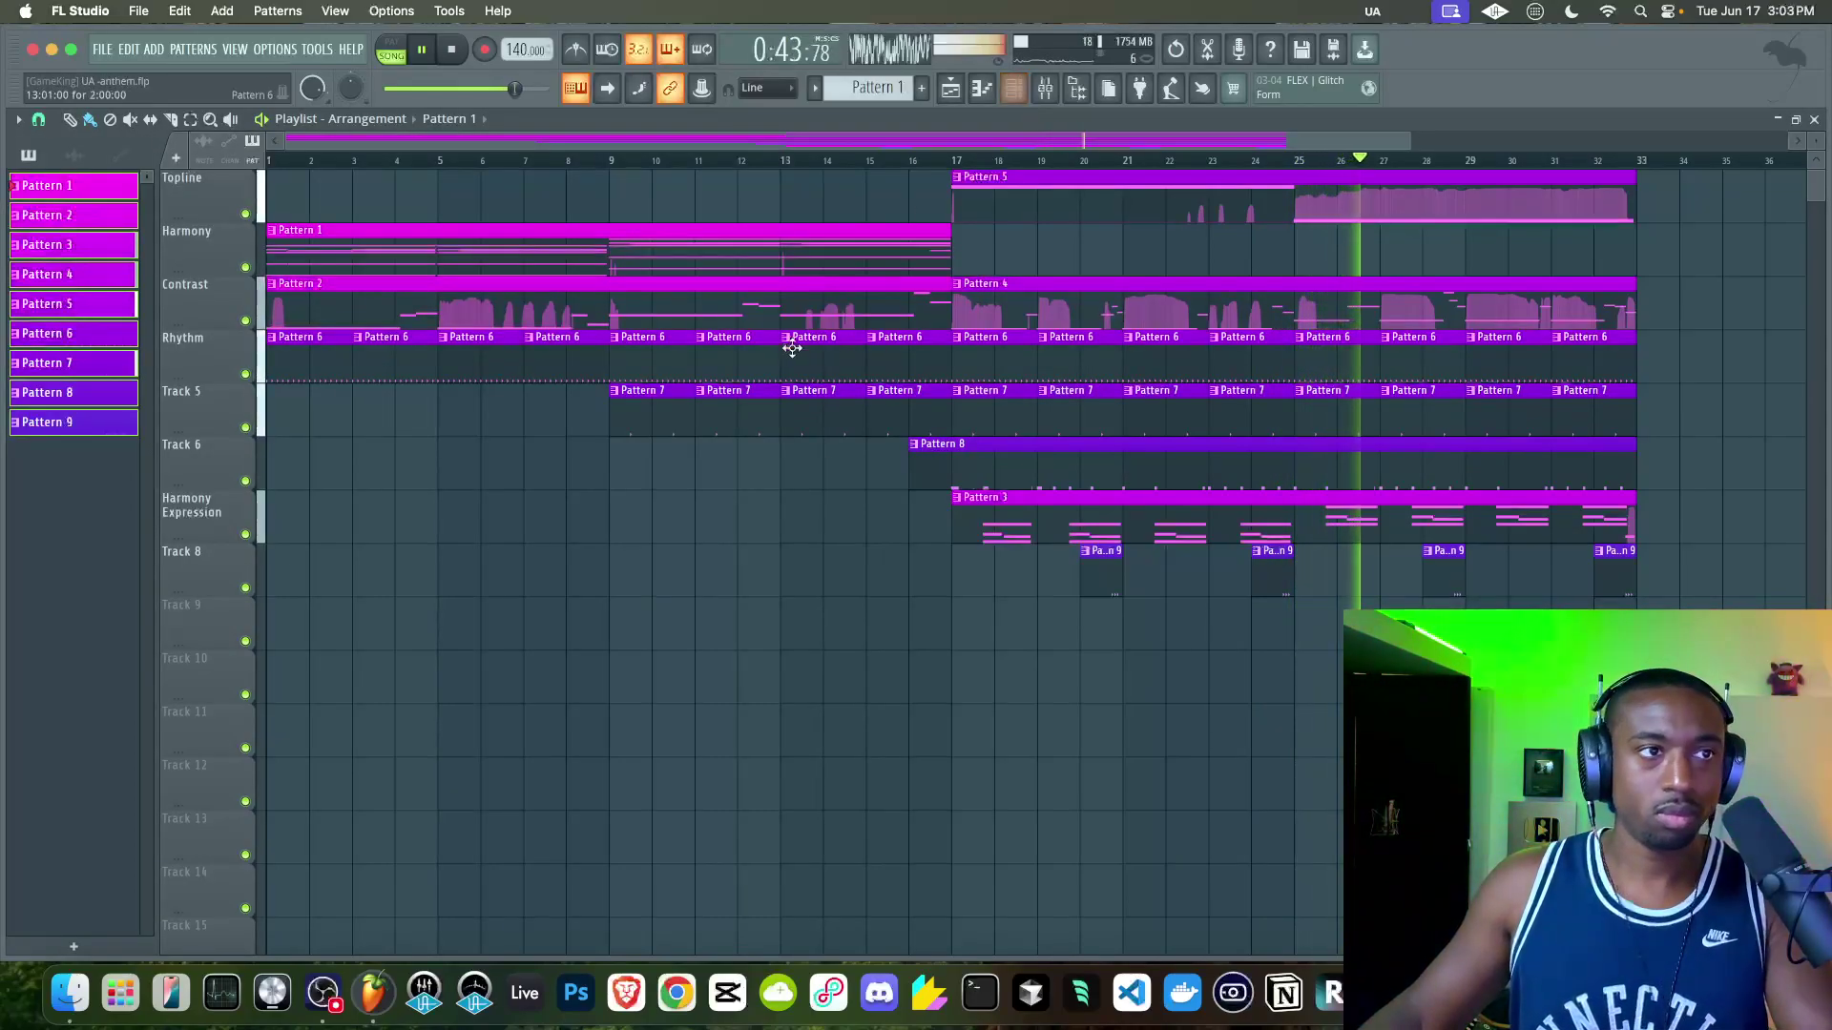
- Save the UA-anthem project and stop playback, leaving only the playlist open
{"action": "scroll", "coordinate": [792, 349], "scroll_direction": "right", "scroll_amount": 5}
{"action": "scroll", "coordinate": [791, 348], "scroll_direction": "down", "scroll_amount": 2}
{"action": "scroll", "coordinate": [585, 359], "scroll_direction": "left", "scroll_amount": 3}
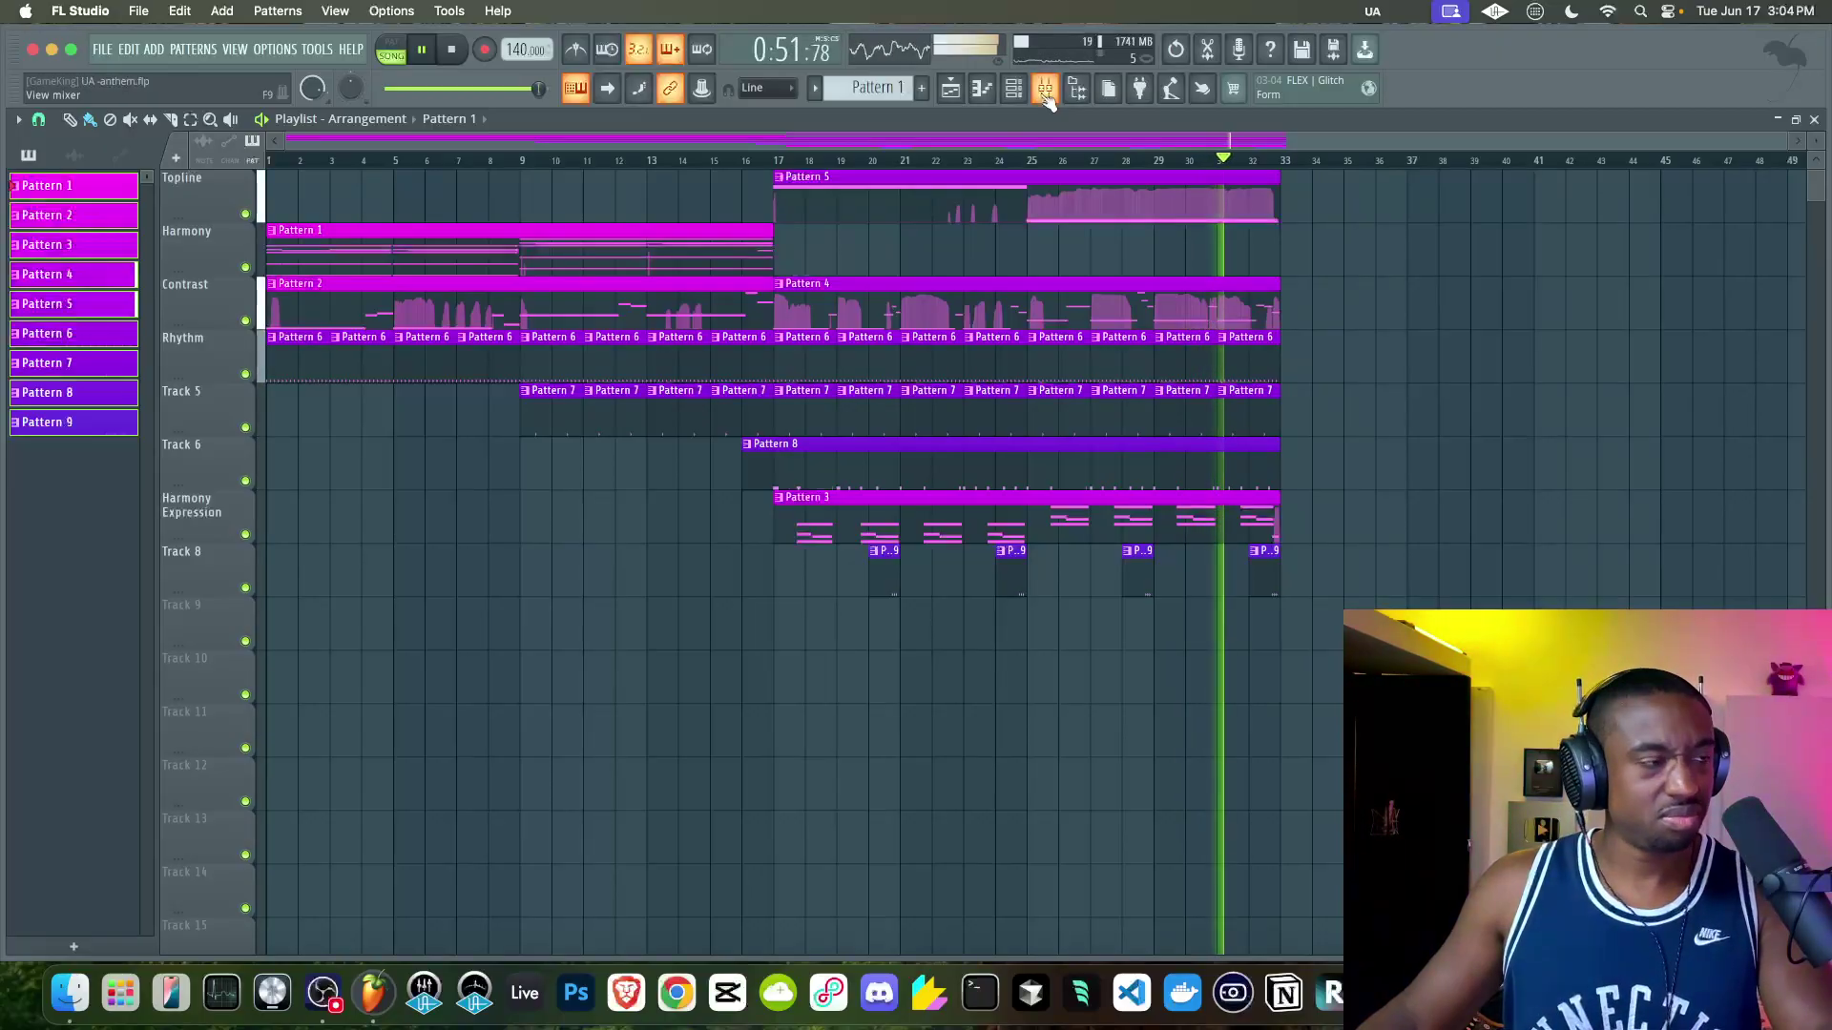
{"action": "key", "text": "super+s"}
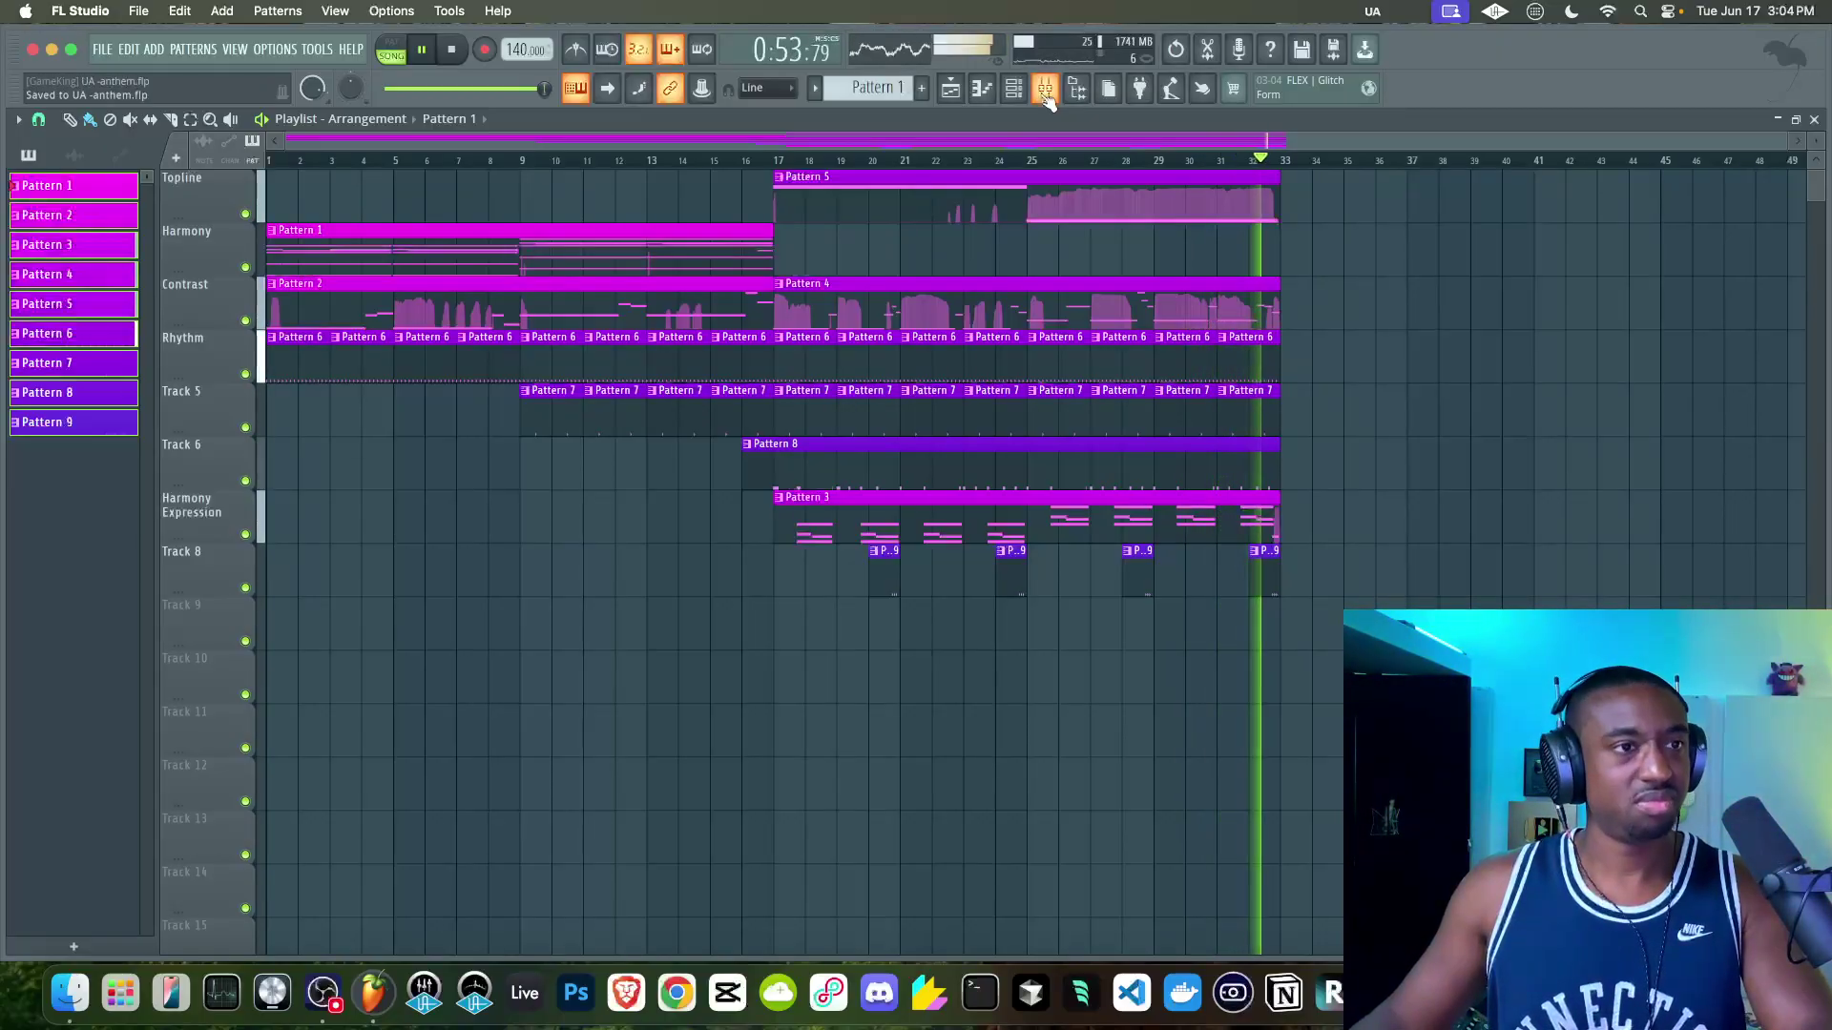
{"action": "left_click", "coordinate": [1045, 88]}
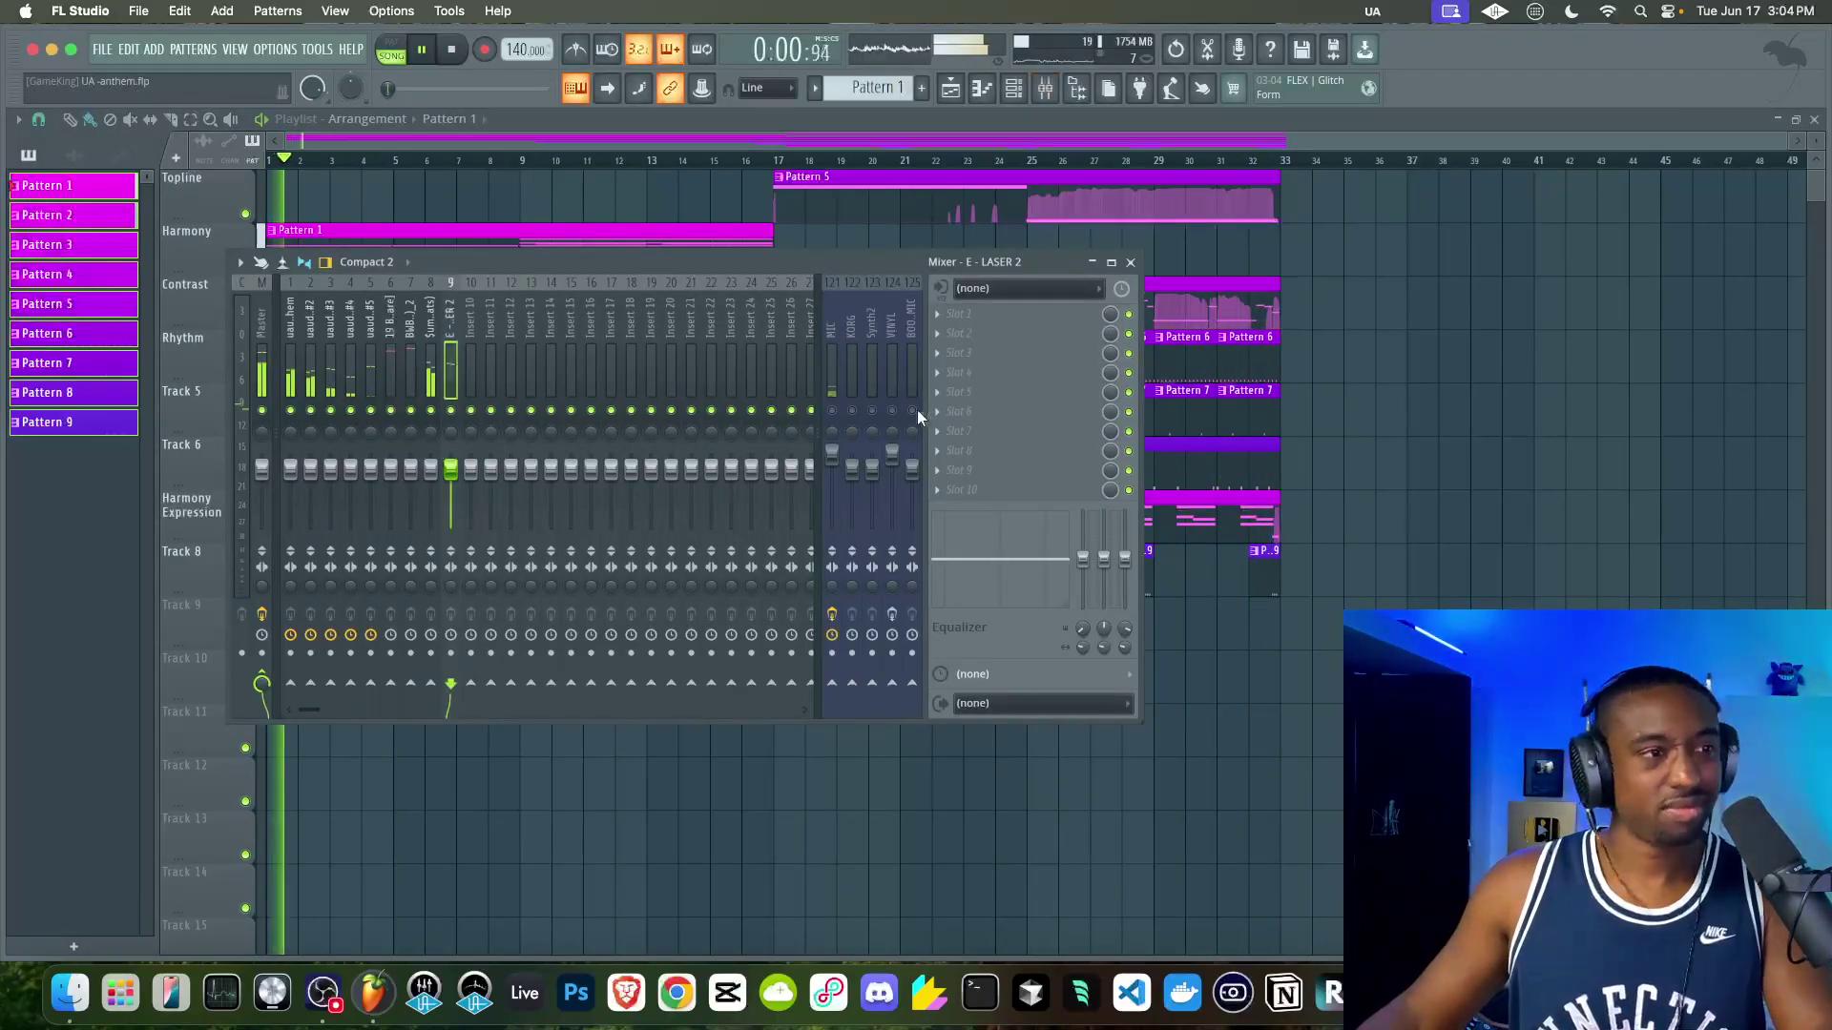
{"action": "key", "text": "space"}
{"action": "key", "text": "F9"}
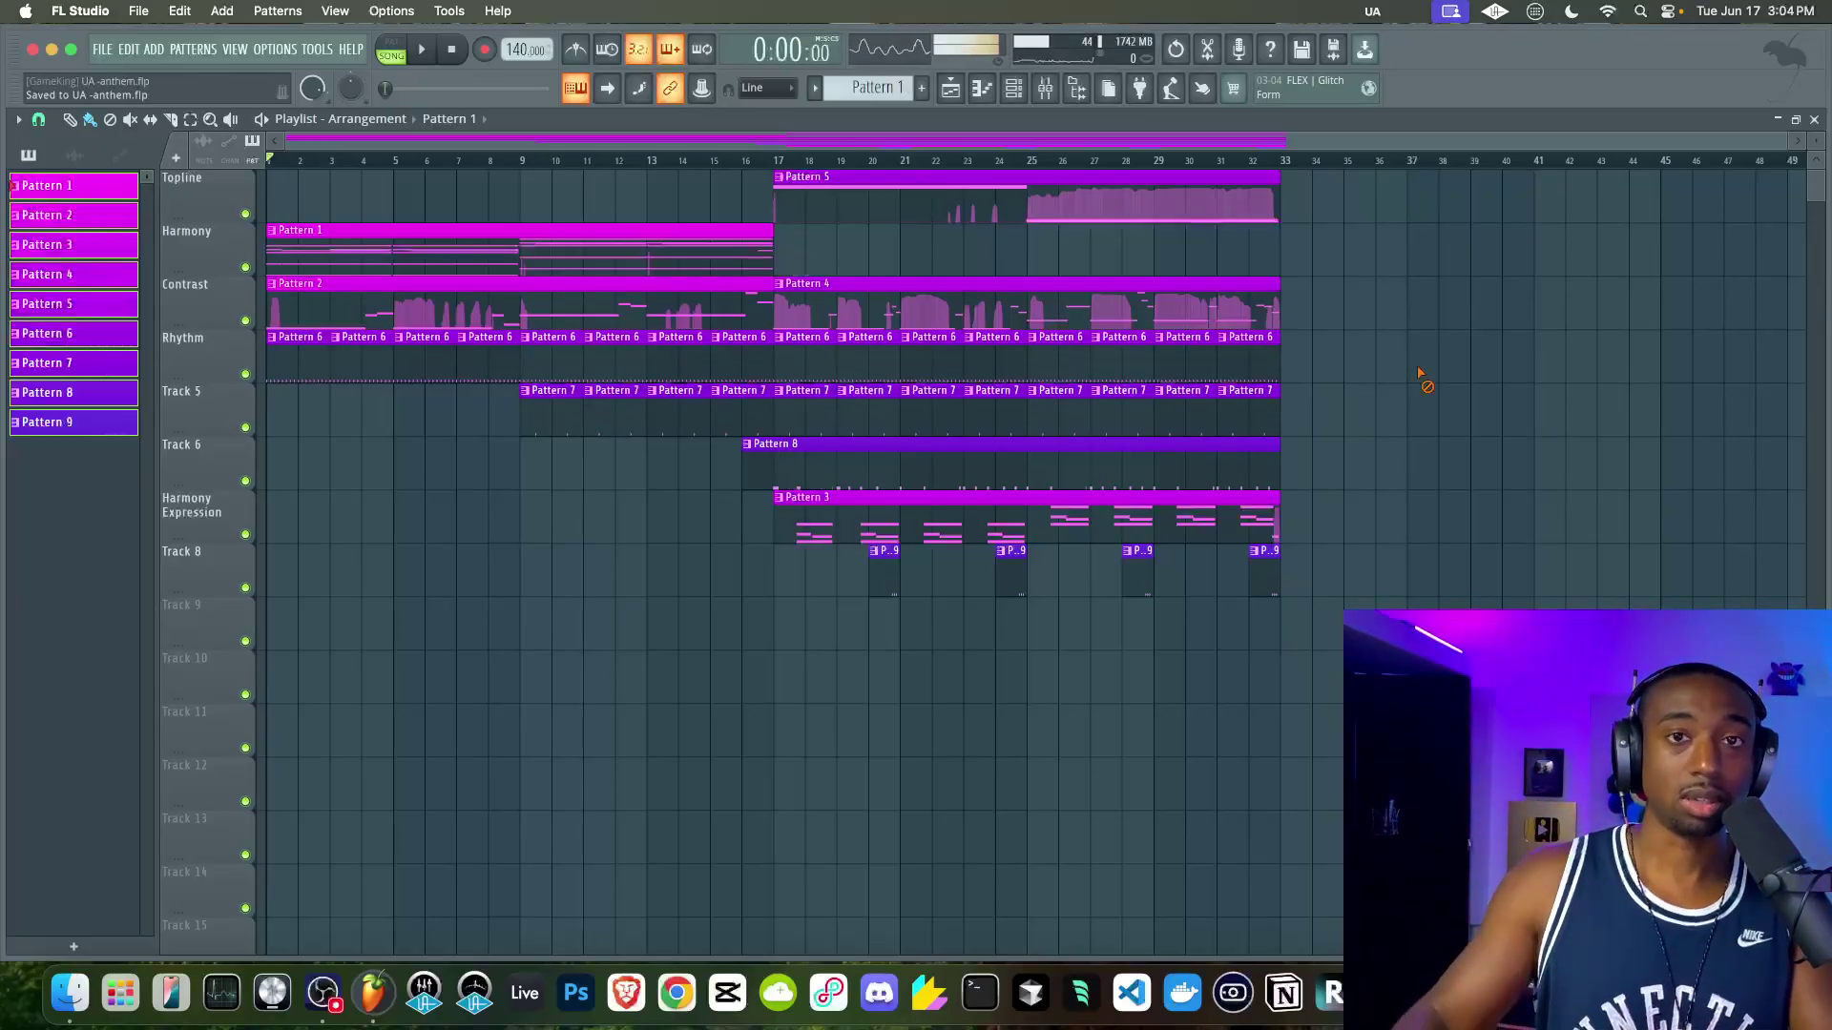
- Add the uaudio_electra instrument as a new channel in the channel rack
{"action": "key", "text": "F6"}
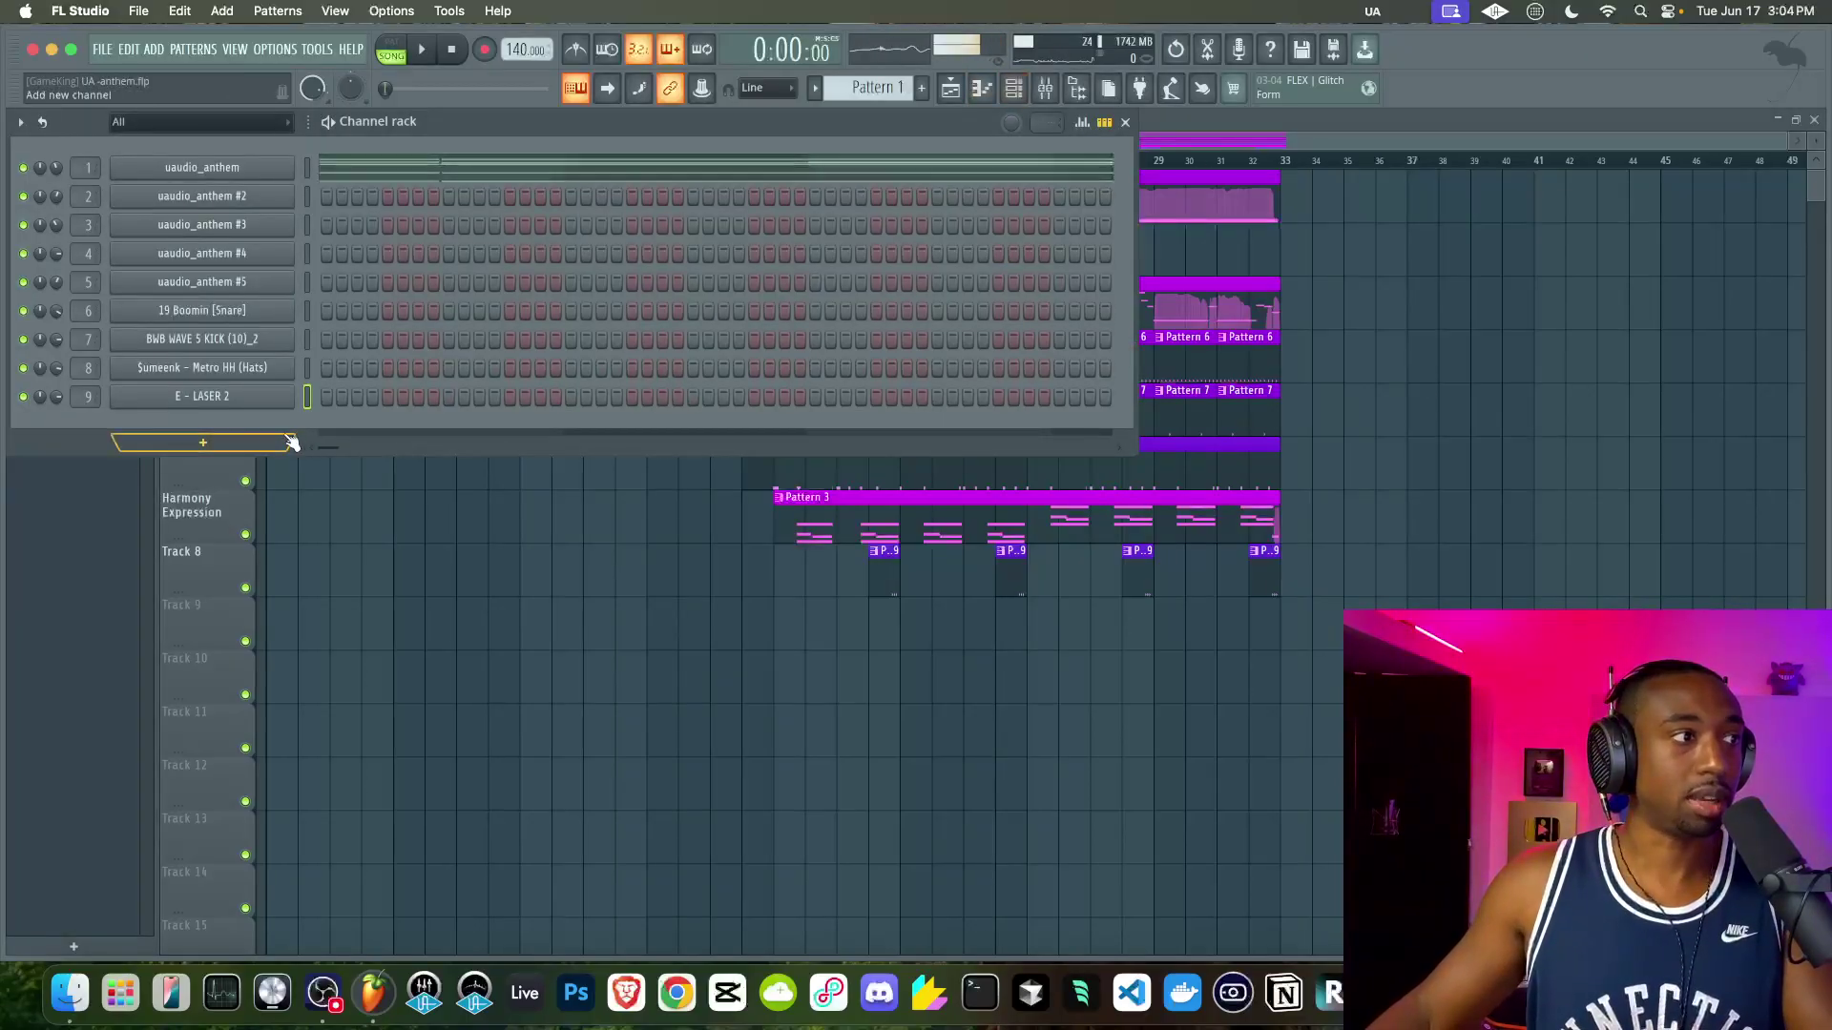
{"action": "left_click", "coordinate": [269, 444]}
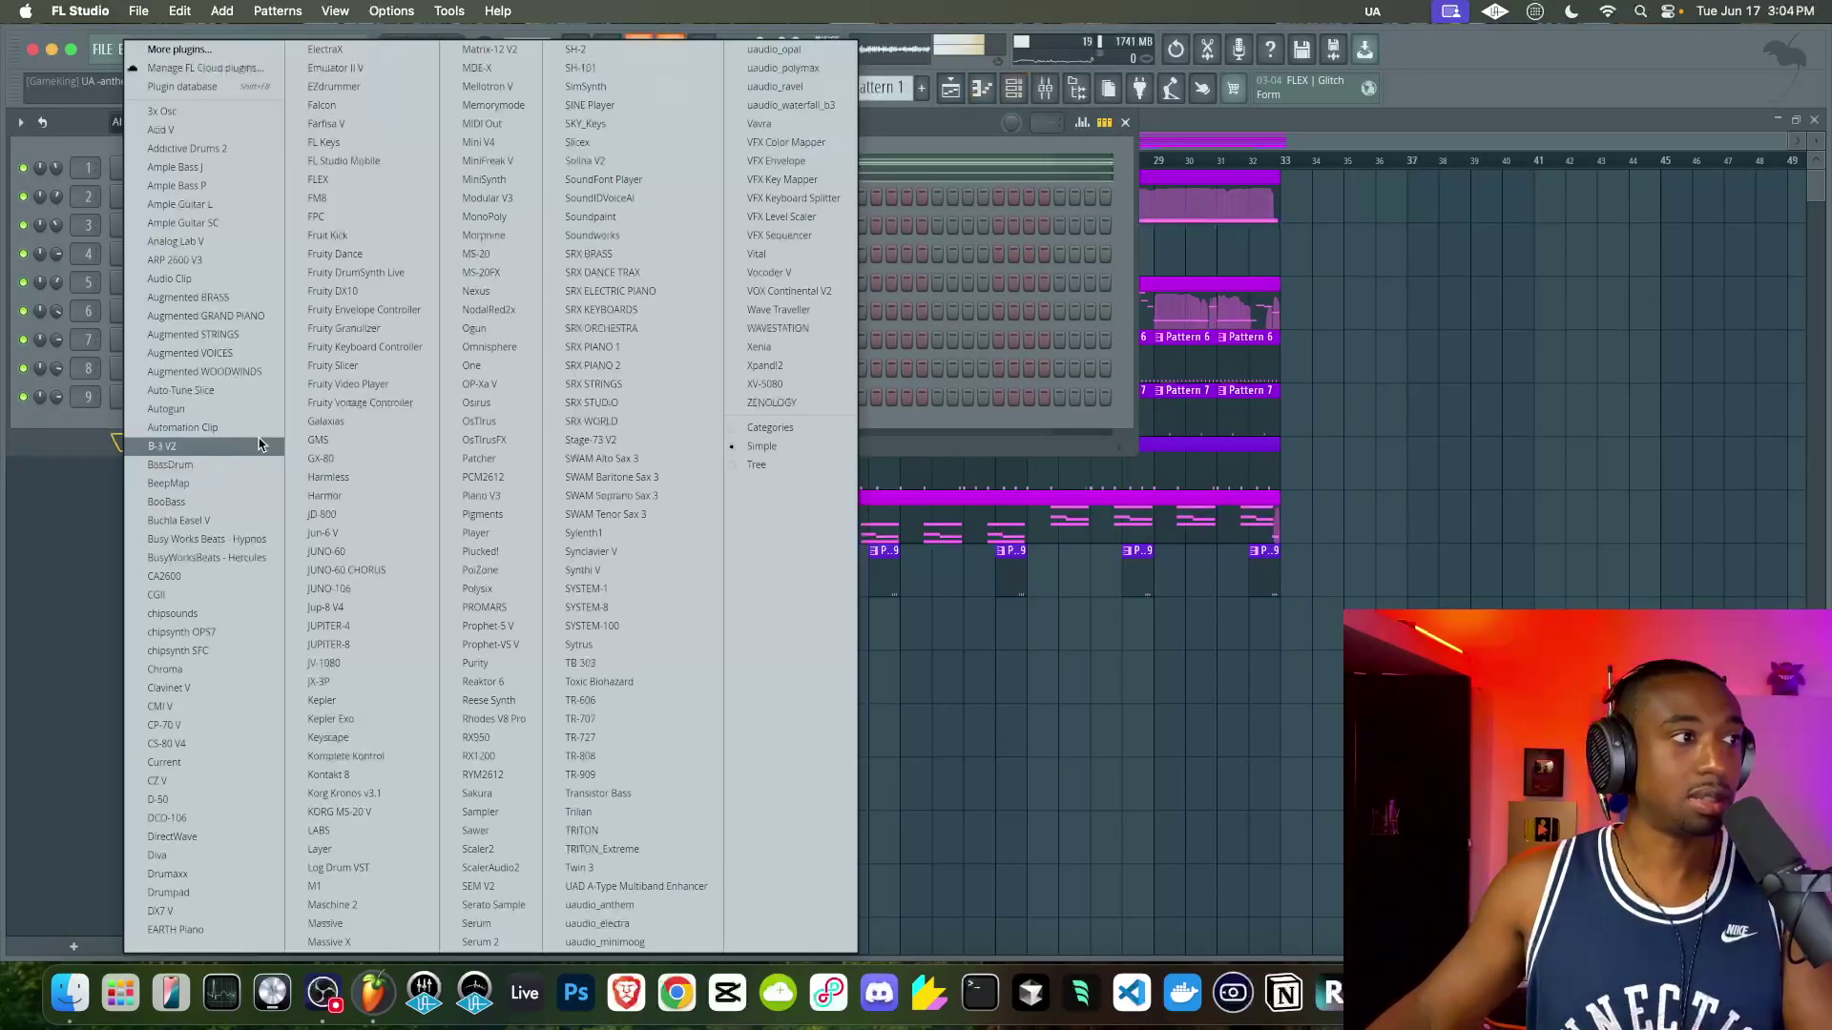
{"action": "left_click", "coordinate": [638, 927]}
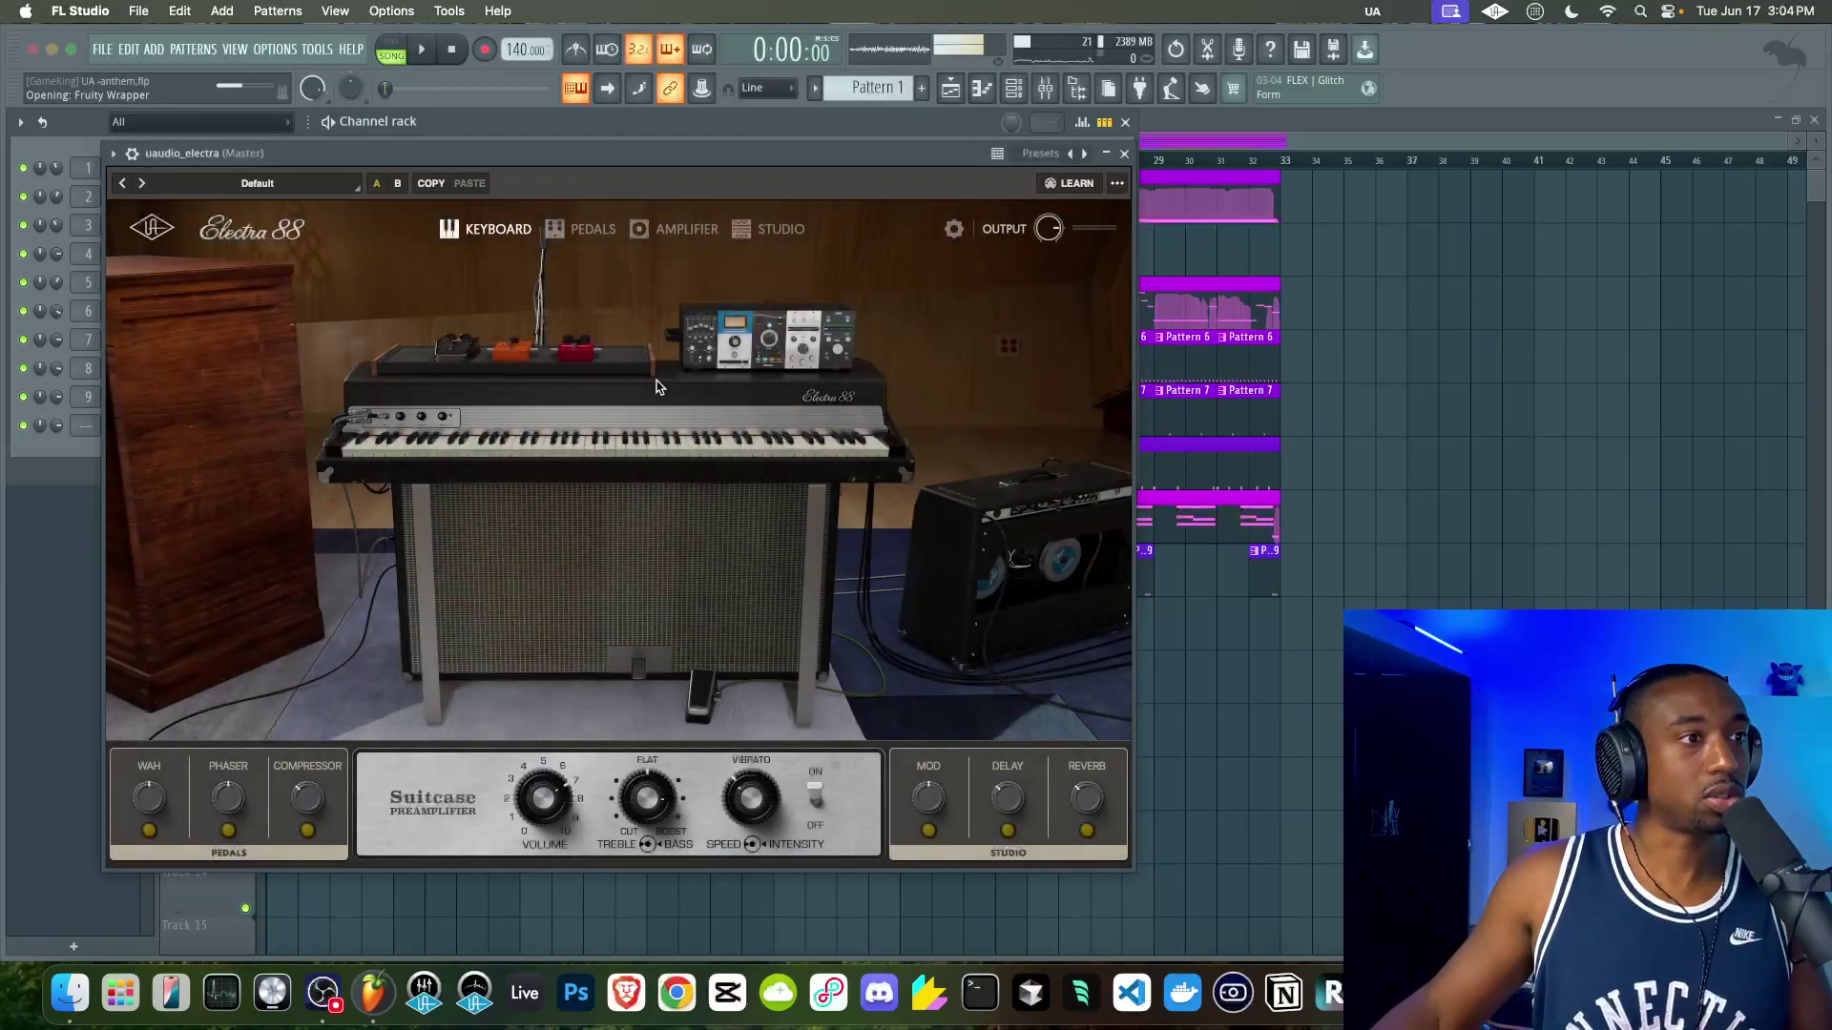
- Filter the Electra 88 presets to the R&B/Soul genre, load Beginning To Wah and close the instrument window
{"action": "left_click", "coordinate": [318, 183]}
{"action": "left_click", "coordinate": [160, 300]}
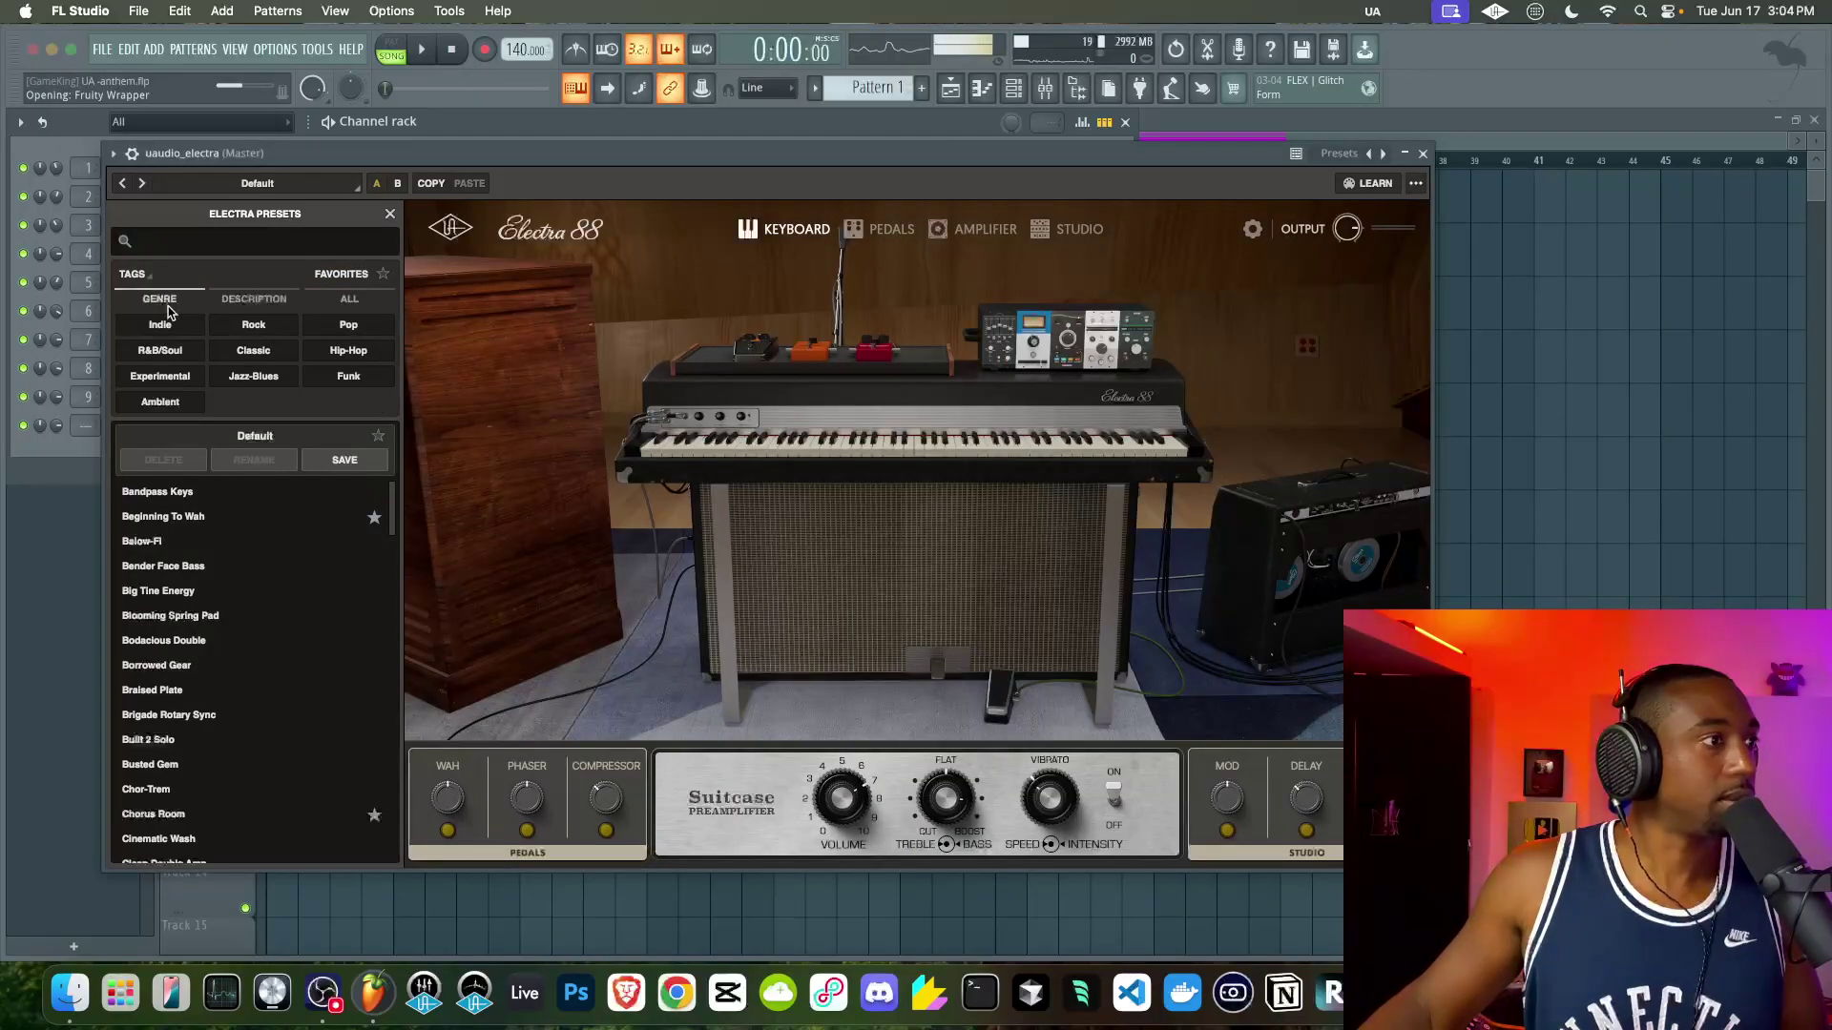
{"action": "left_click", "coordinate": [178, 354]}
{"action": "left_click", "coordinate": [201, 502]}
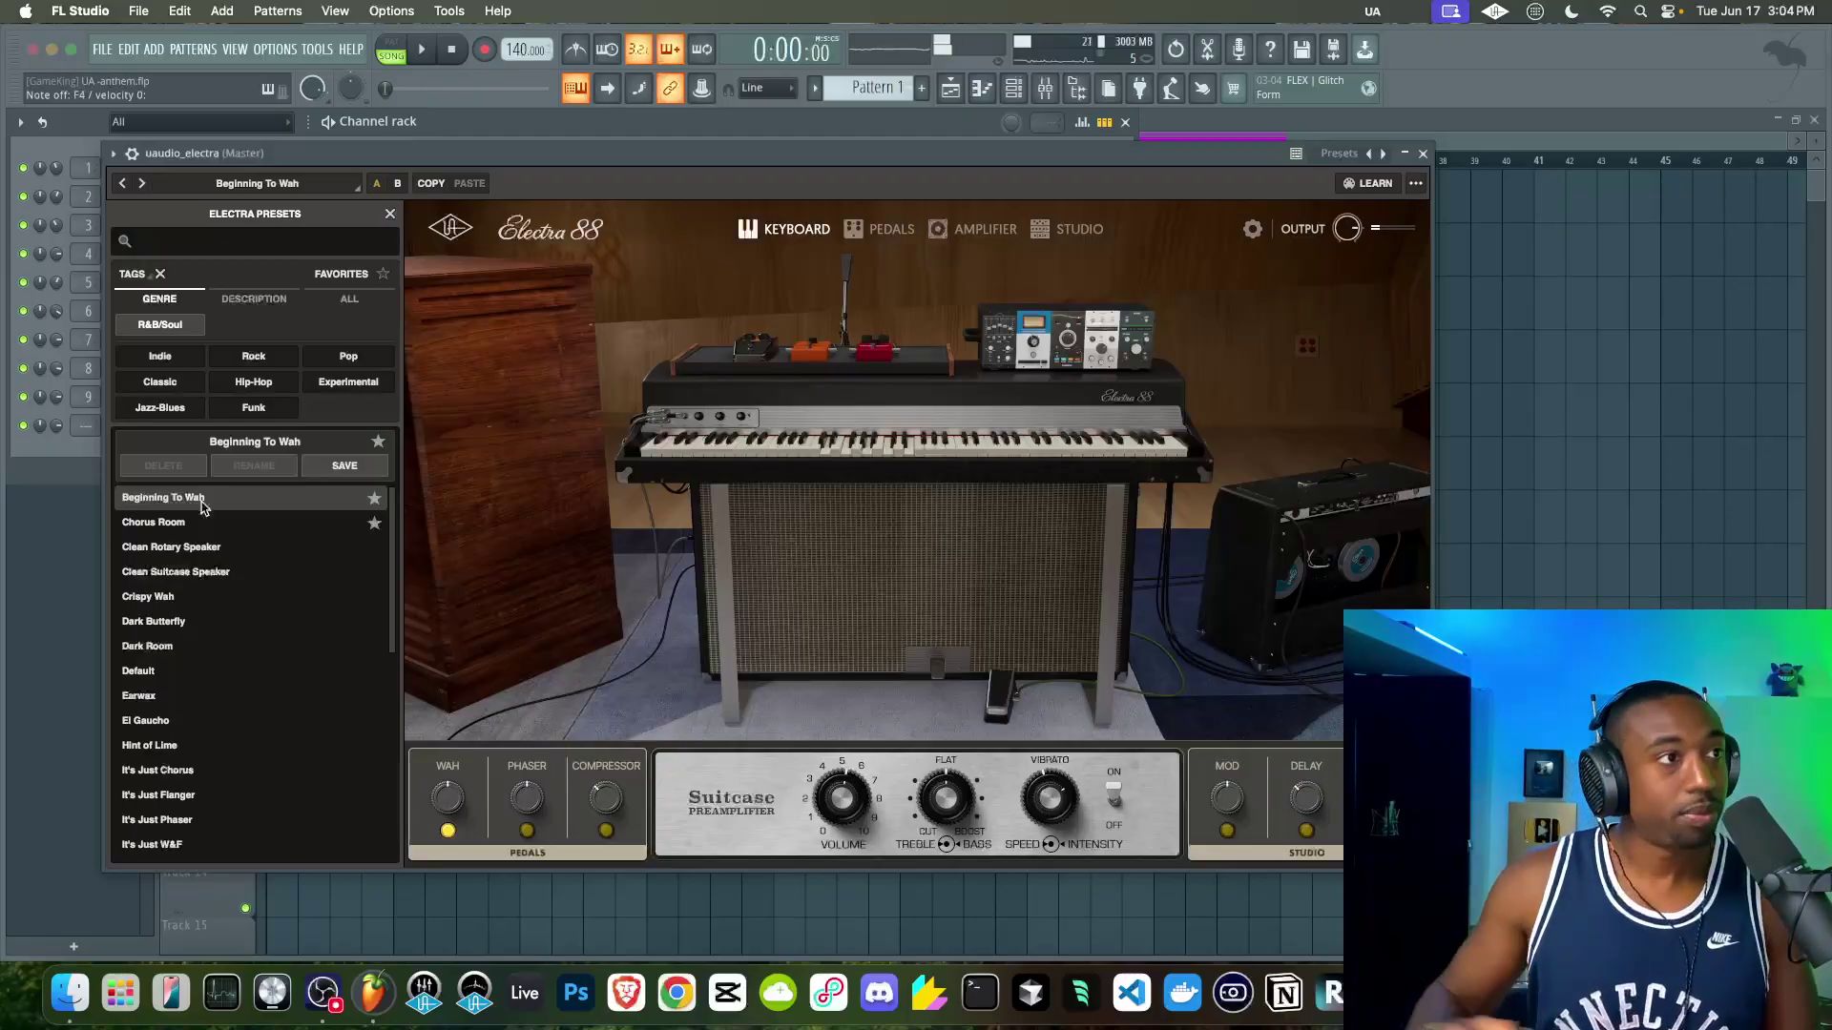
{"action": "left_click", "coordinate": [1423, 154]}
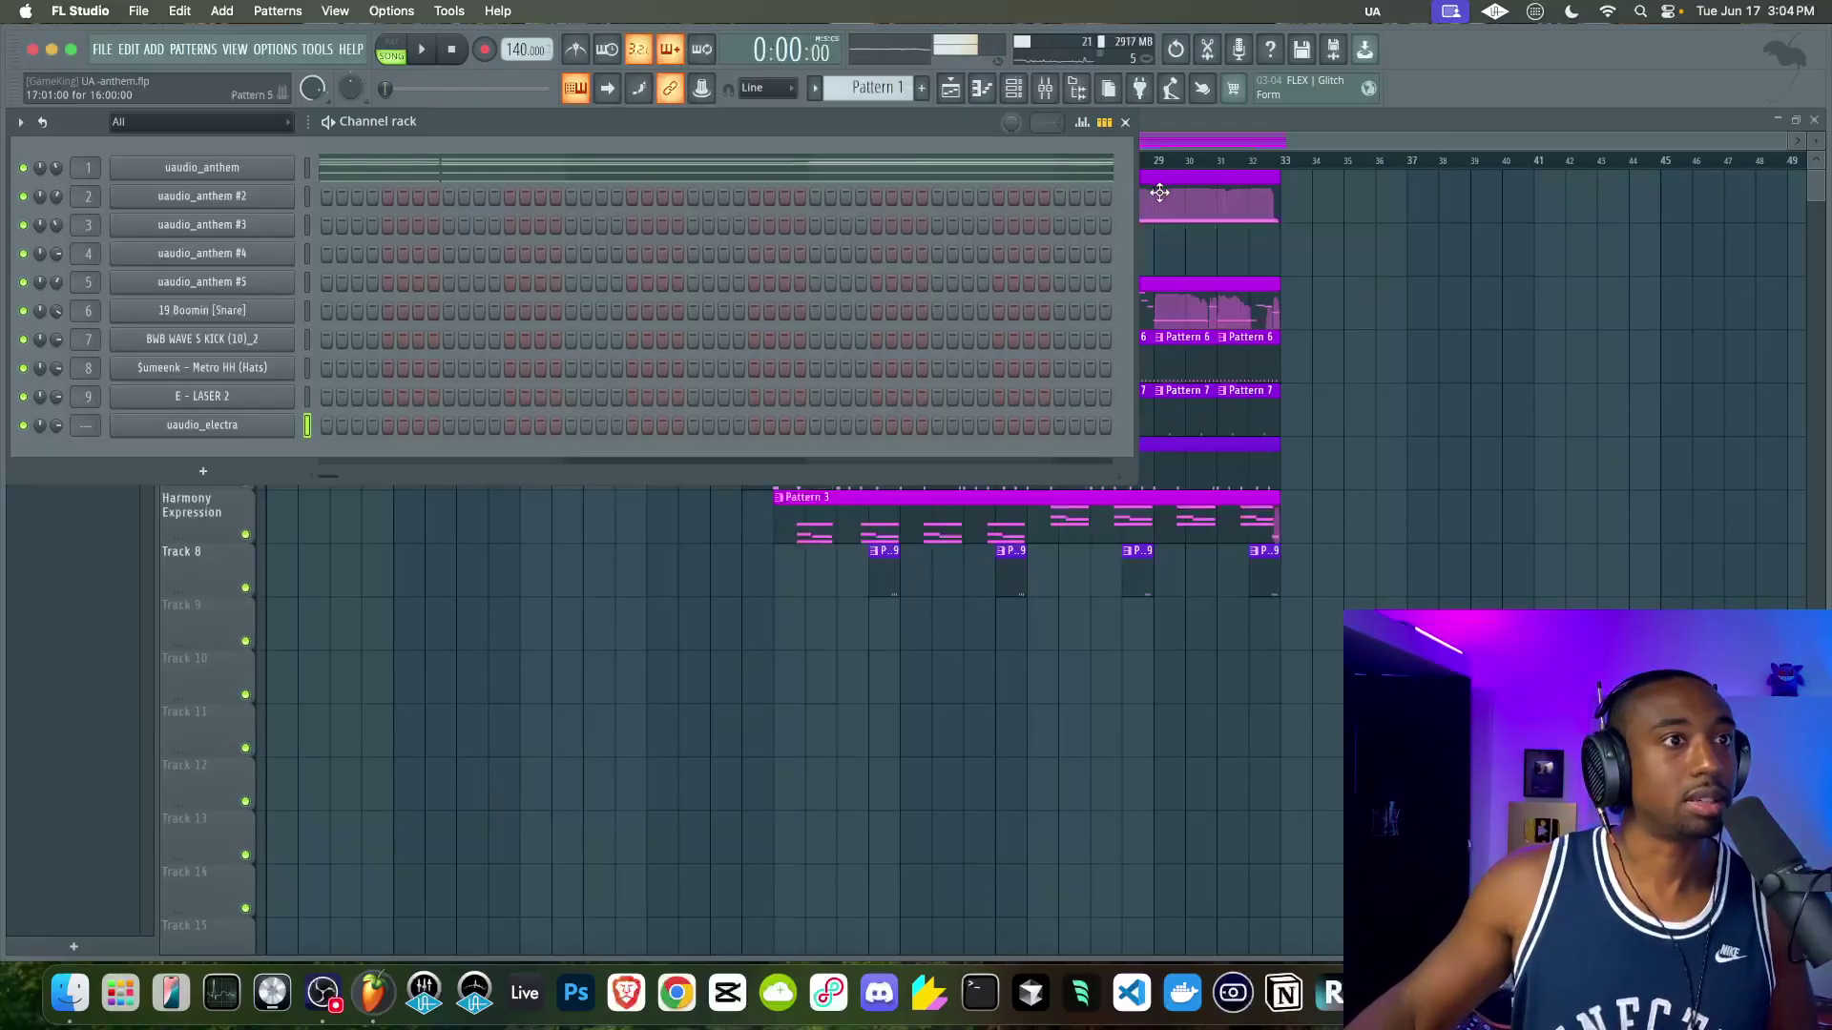
- Close the mixer and the uaudio_ravel window to uncover the other instruments
{"action": "left_click", "coordinate": [1079, 91]}
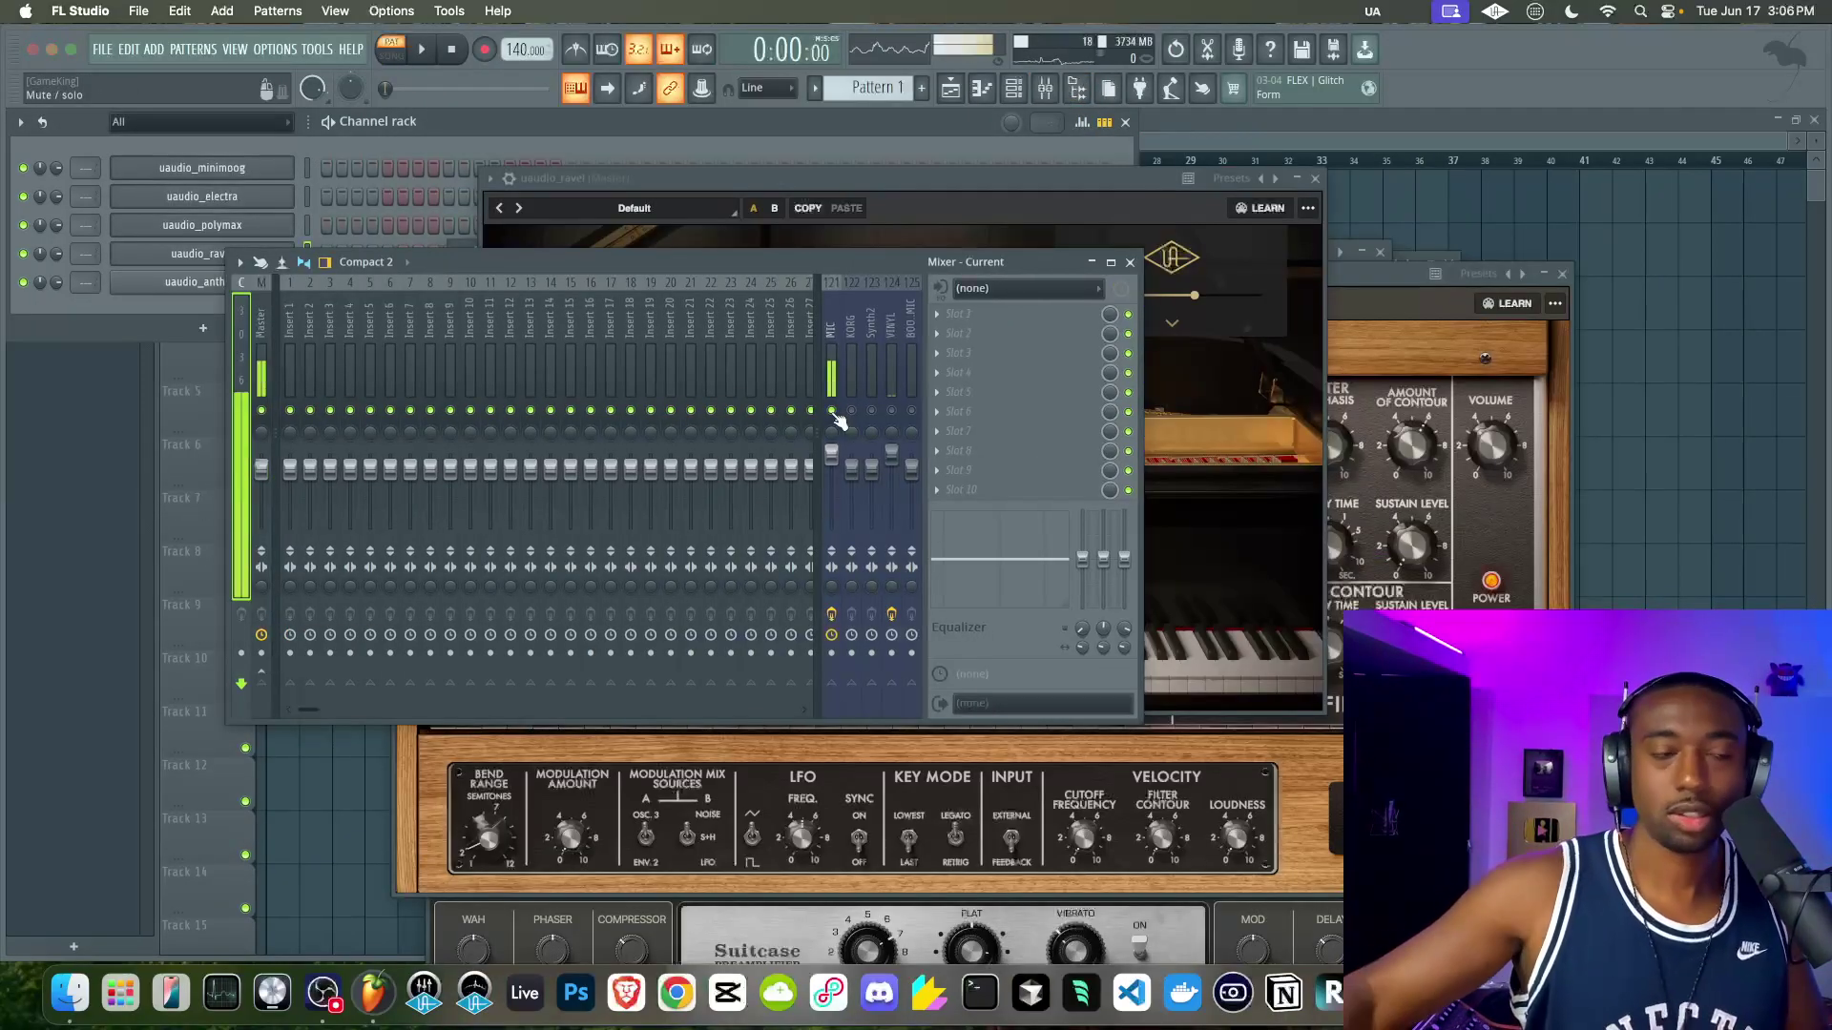
{"action": "left_click", "coordinate": [1130, 263]}
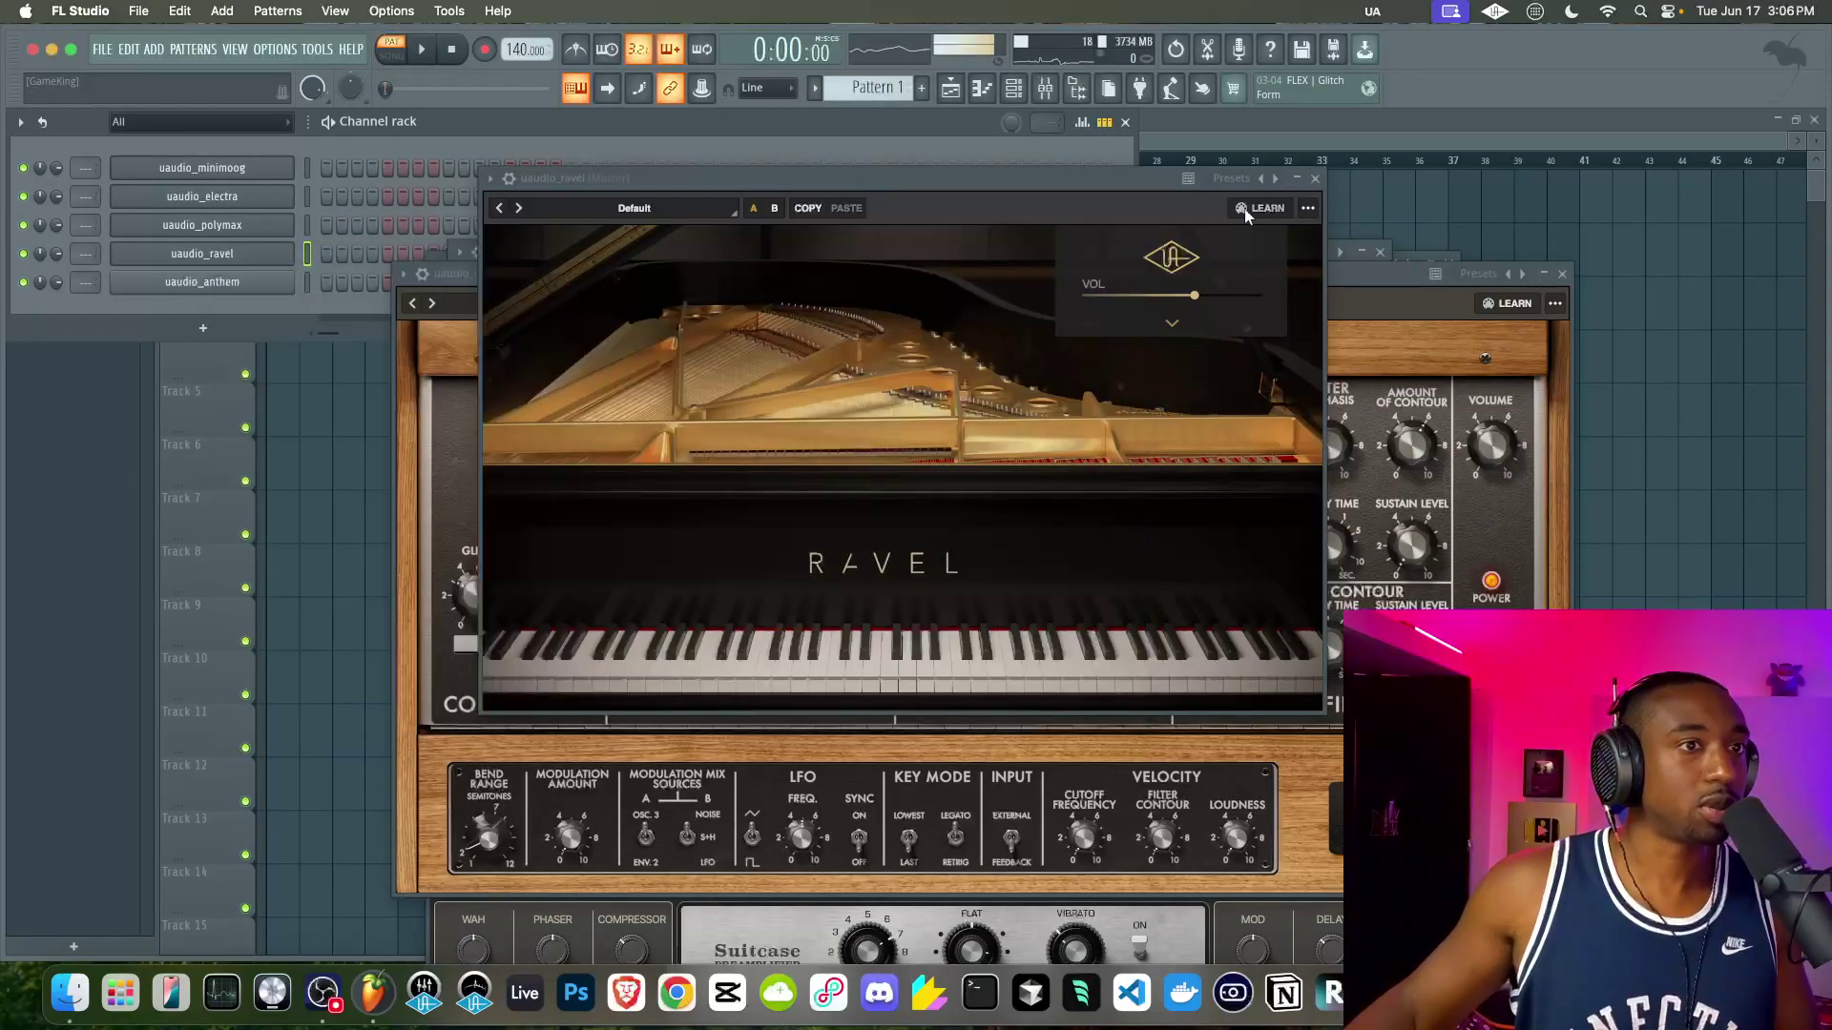
{"action": "left_click", "coordinate": [1315, 180]}
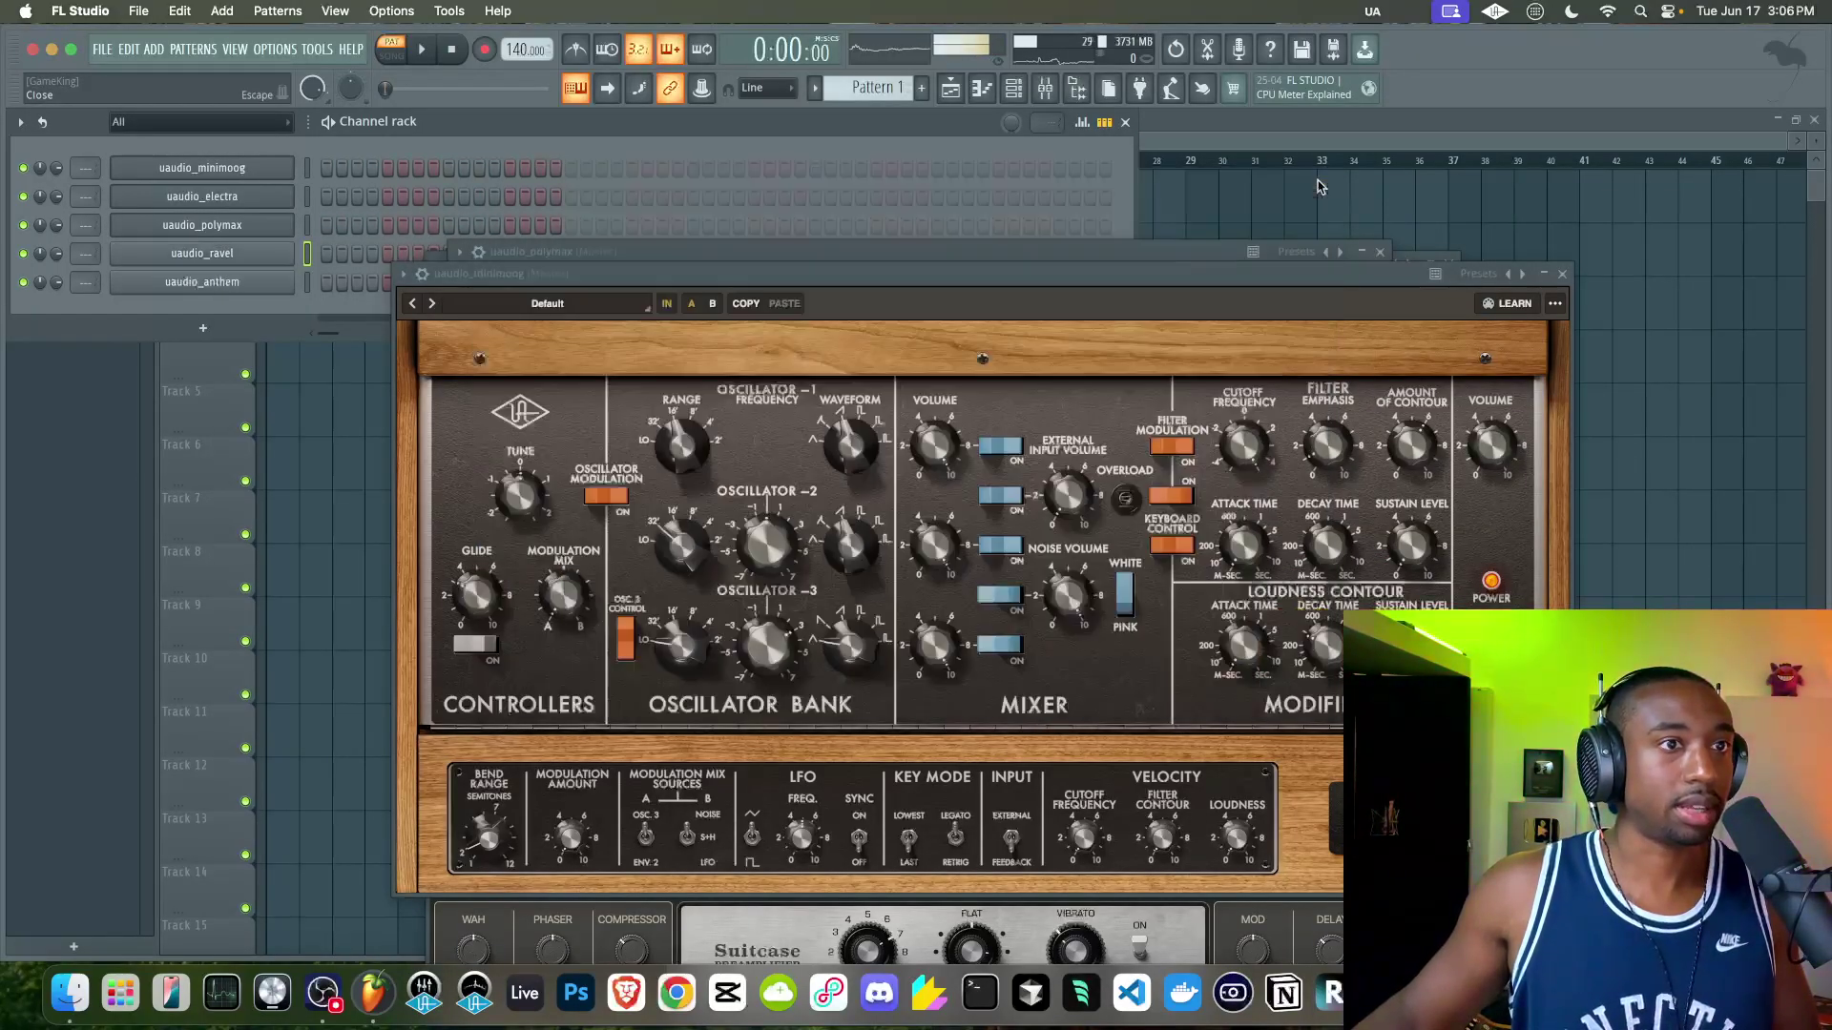
- Bring up the uaudio_minimoog instrument, and reopen the mixer clear of the channel rack
{"action": "left_click", "coordinate": [284, 168]}
{"action": "left_click", "coordinate": [278, 168]}
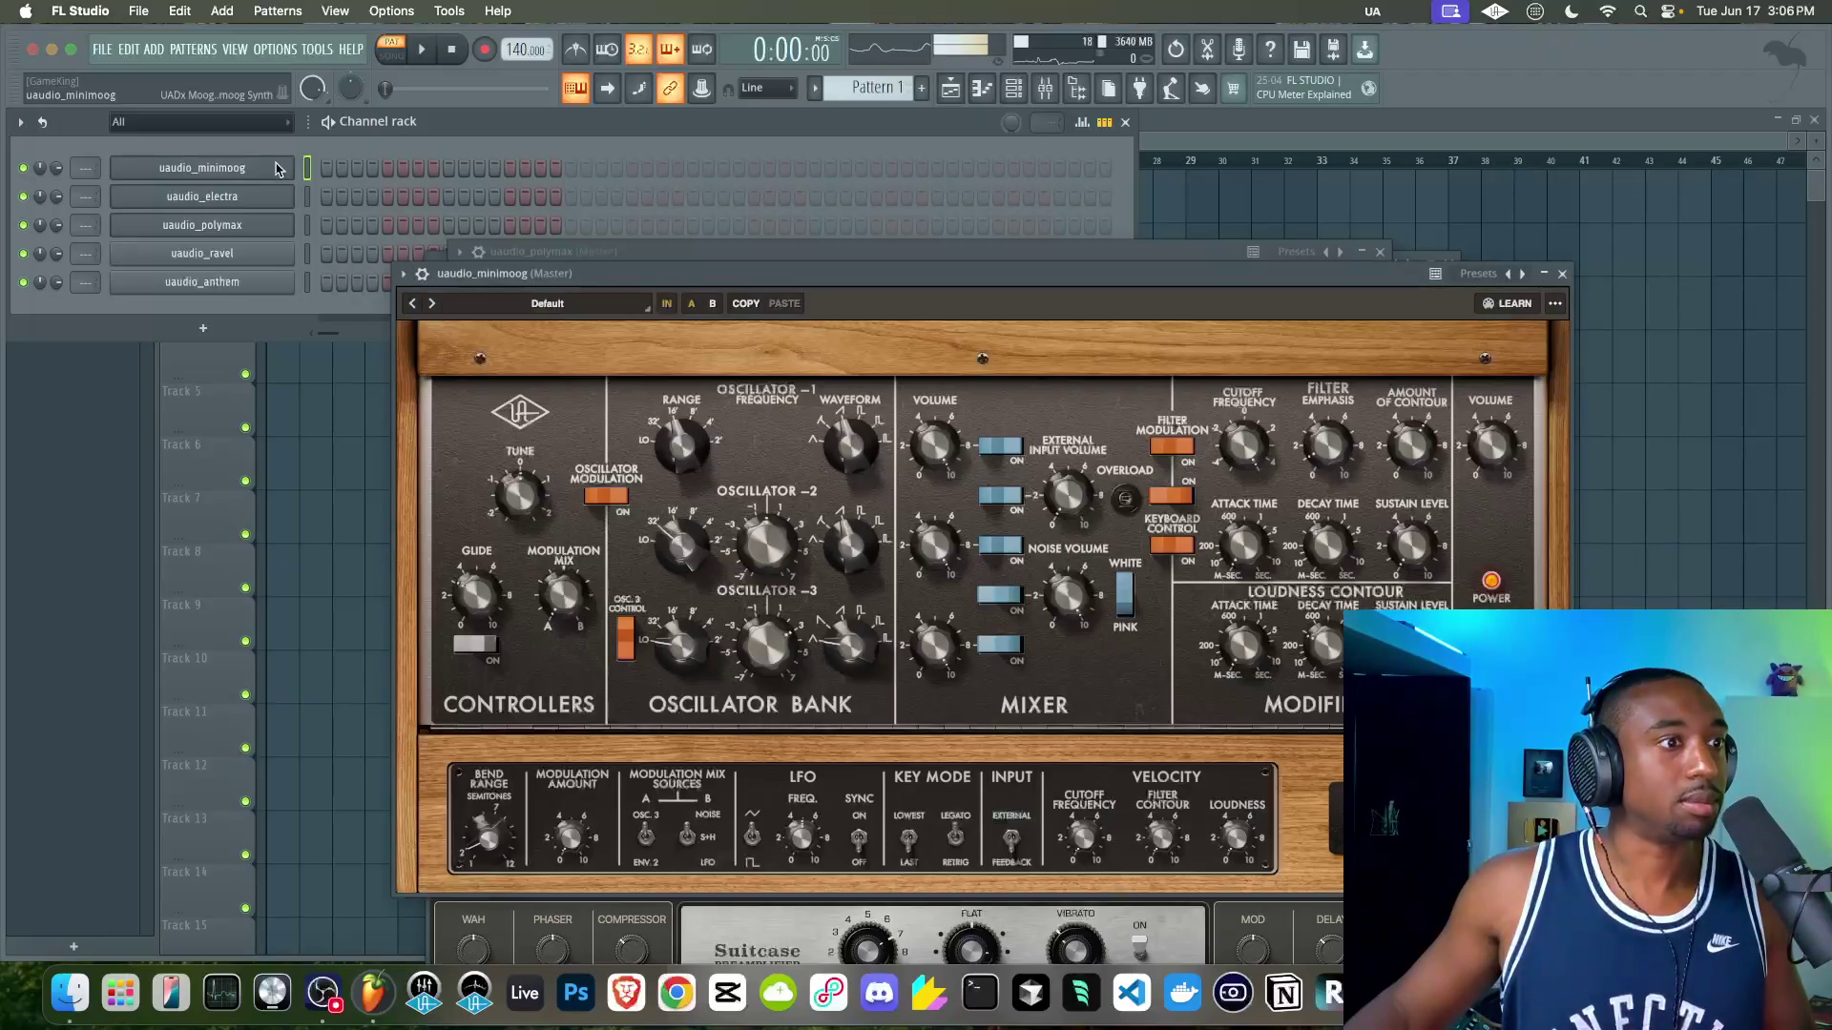
{"action": "left_click", "coordinate": [1046, 89]}
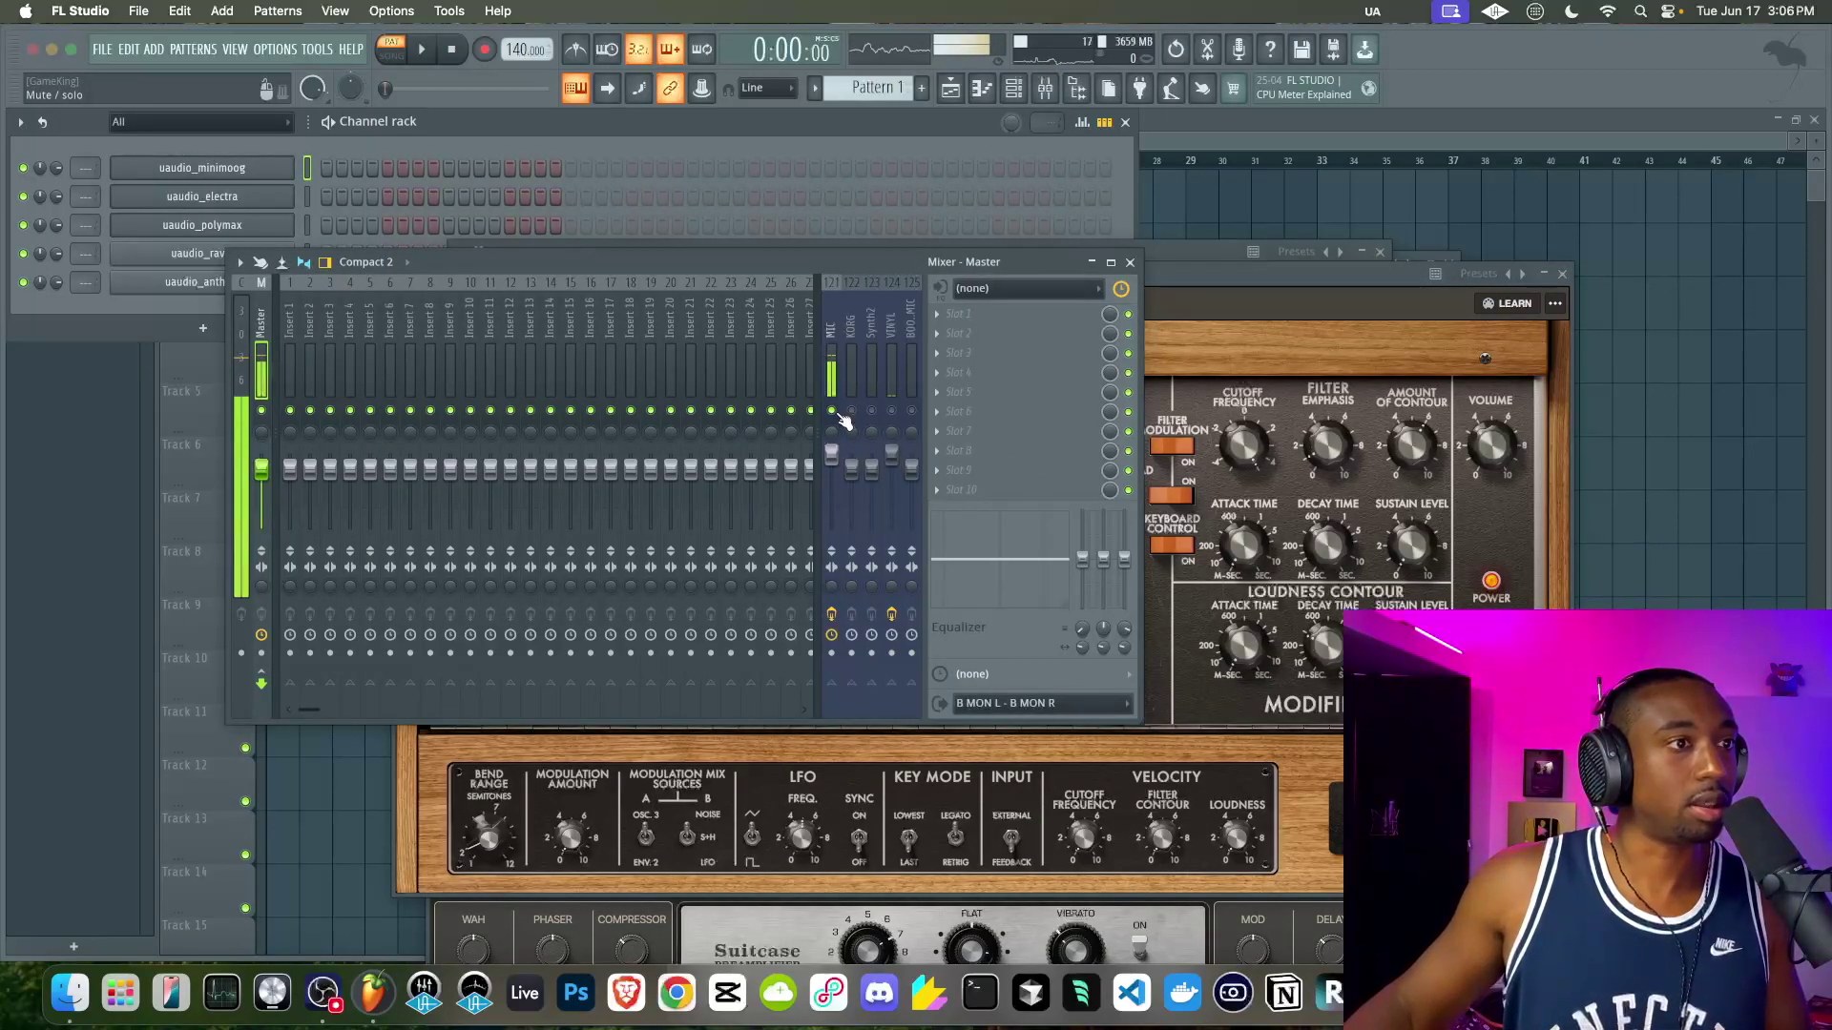
{"action": "left_click_drag", "start_coordinate": [937, 259], "coordinate": [1410, 275]}
- View the Electra, Polymax, Ravel and Anthem instruments one after another from the channel rack, and close Anthem
{"action": "left_click", "coordinate": [201, 195]}
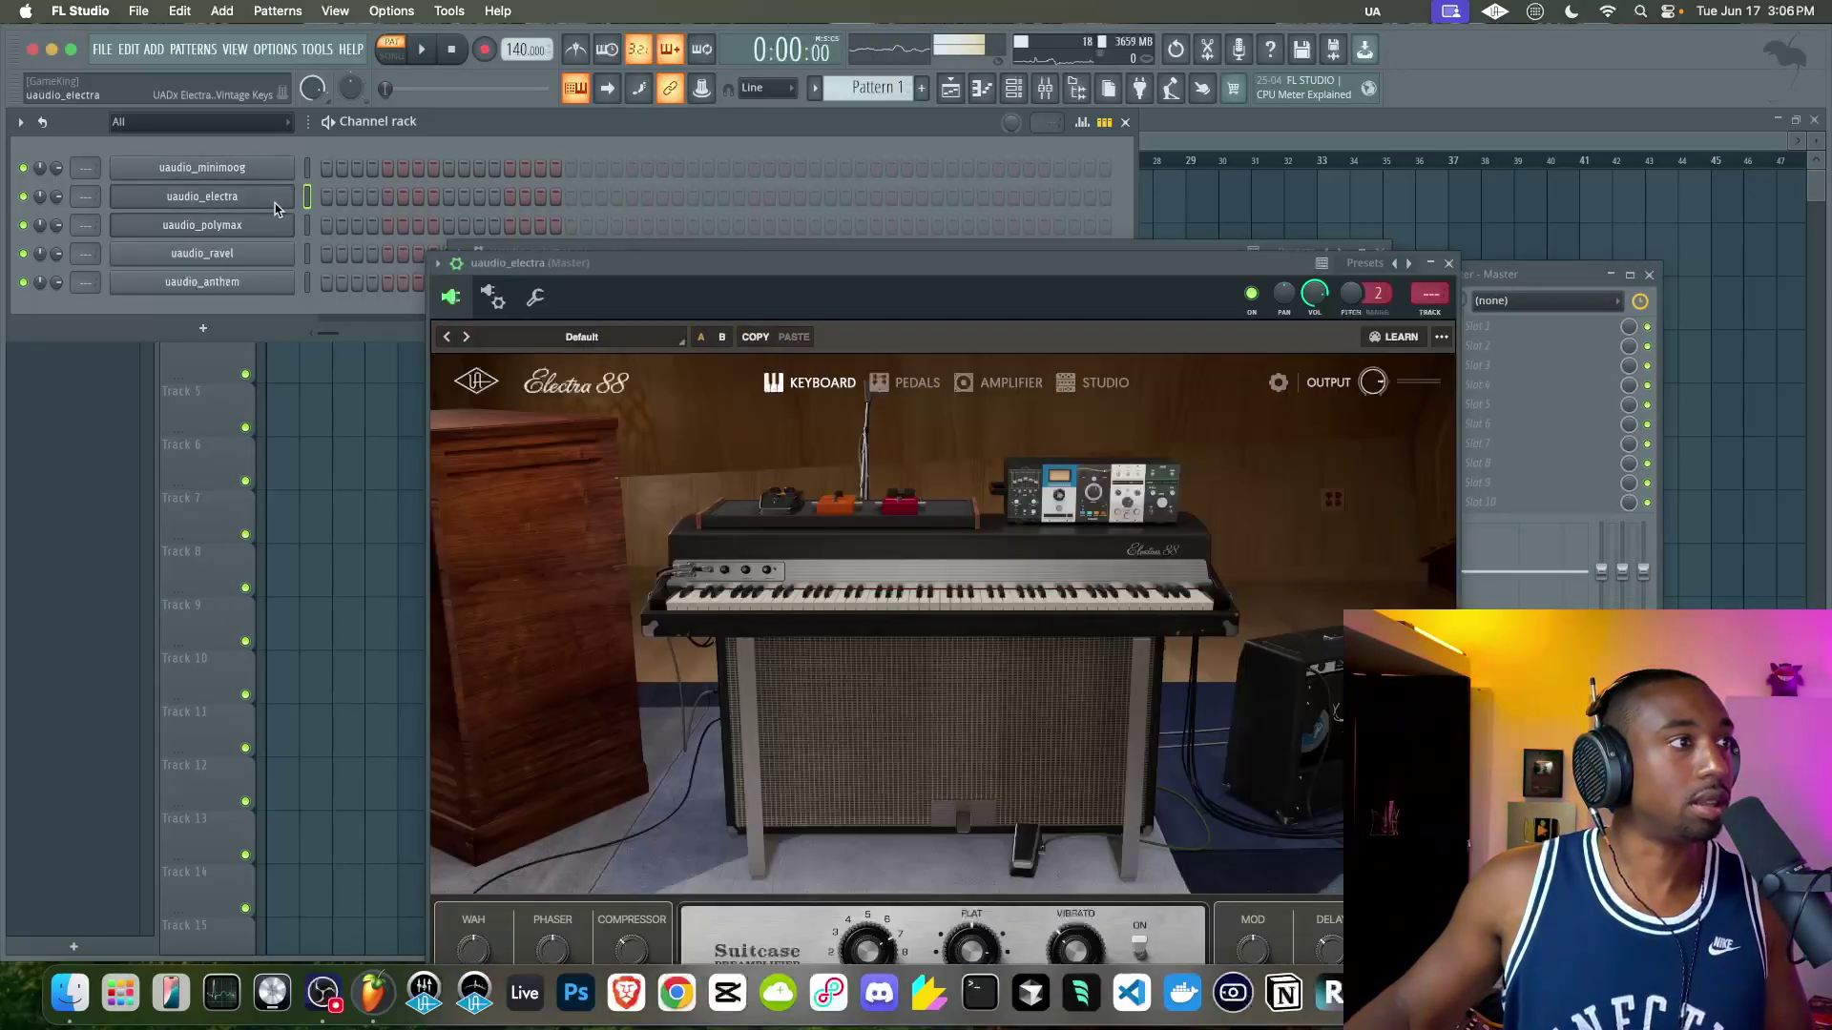
{"action": "left_click", "coordinate": [225, 226]}
{"action": "left_click_drag", "start_coordinate": [656, 260], "coordinate": [519, 248]}
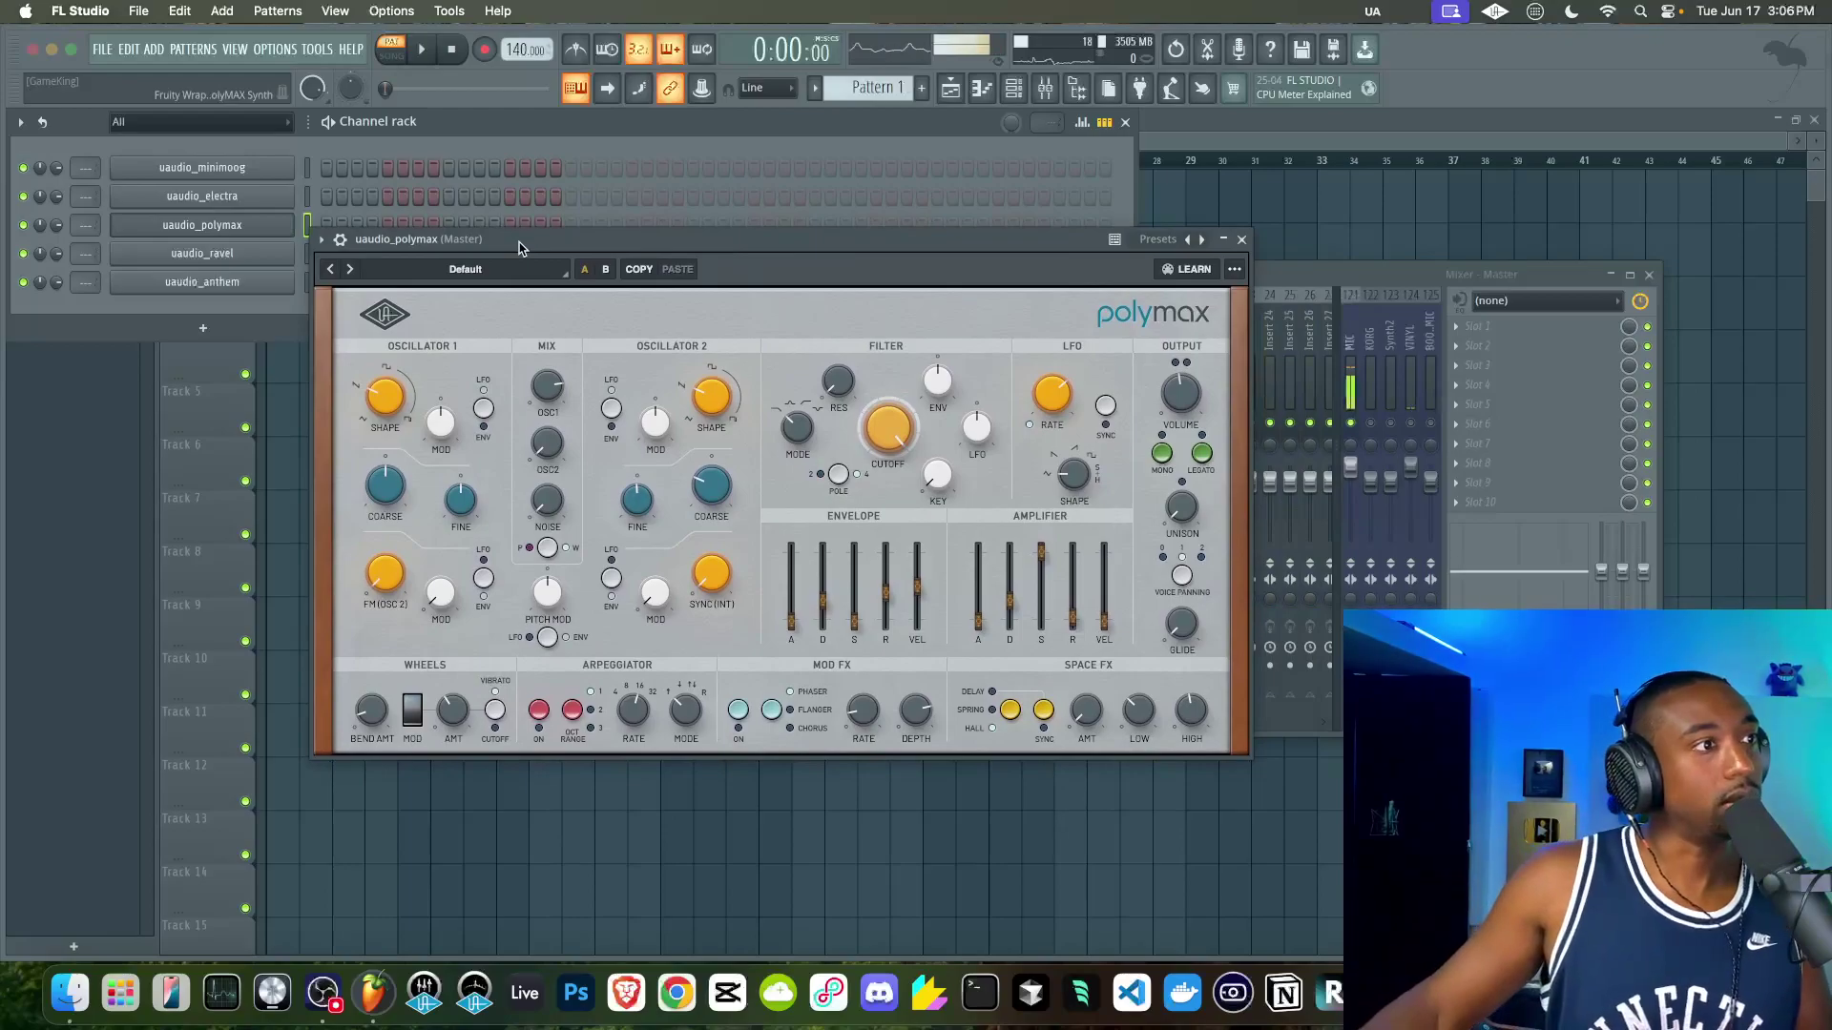
{"action": "left_click", "coordinate": [250, 254]}
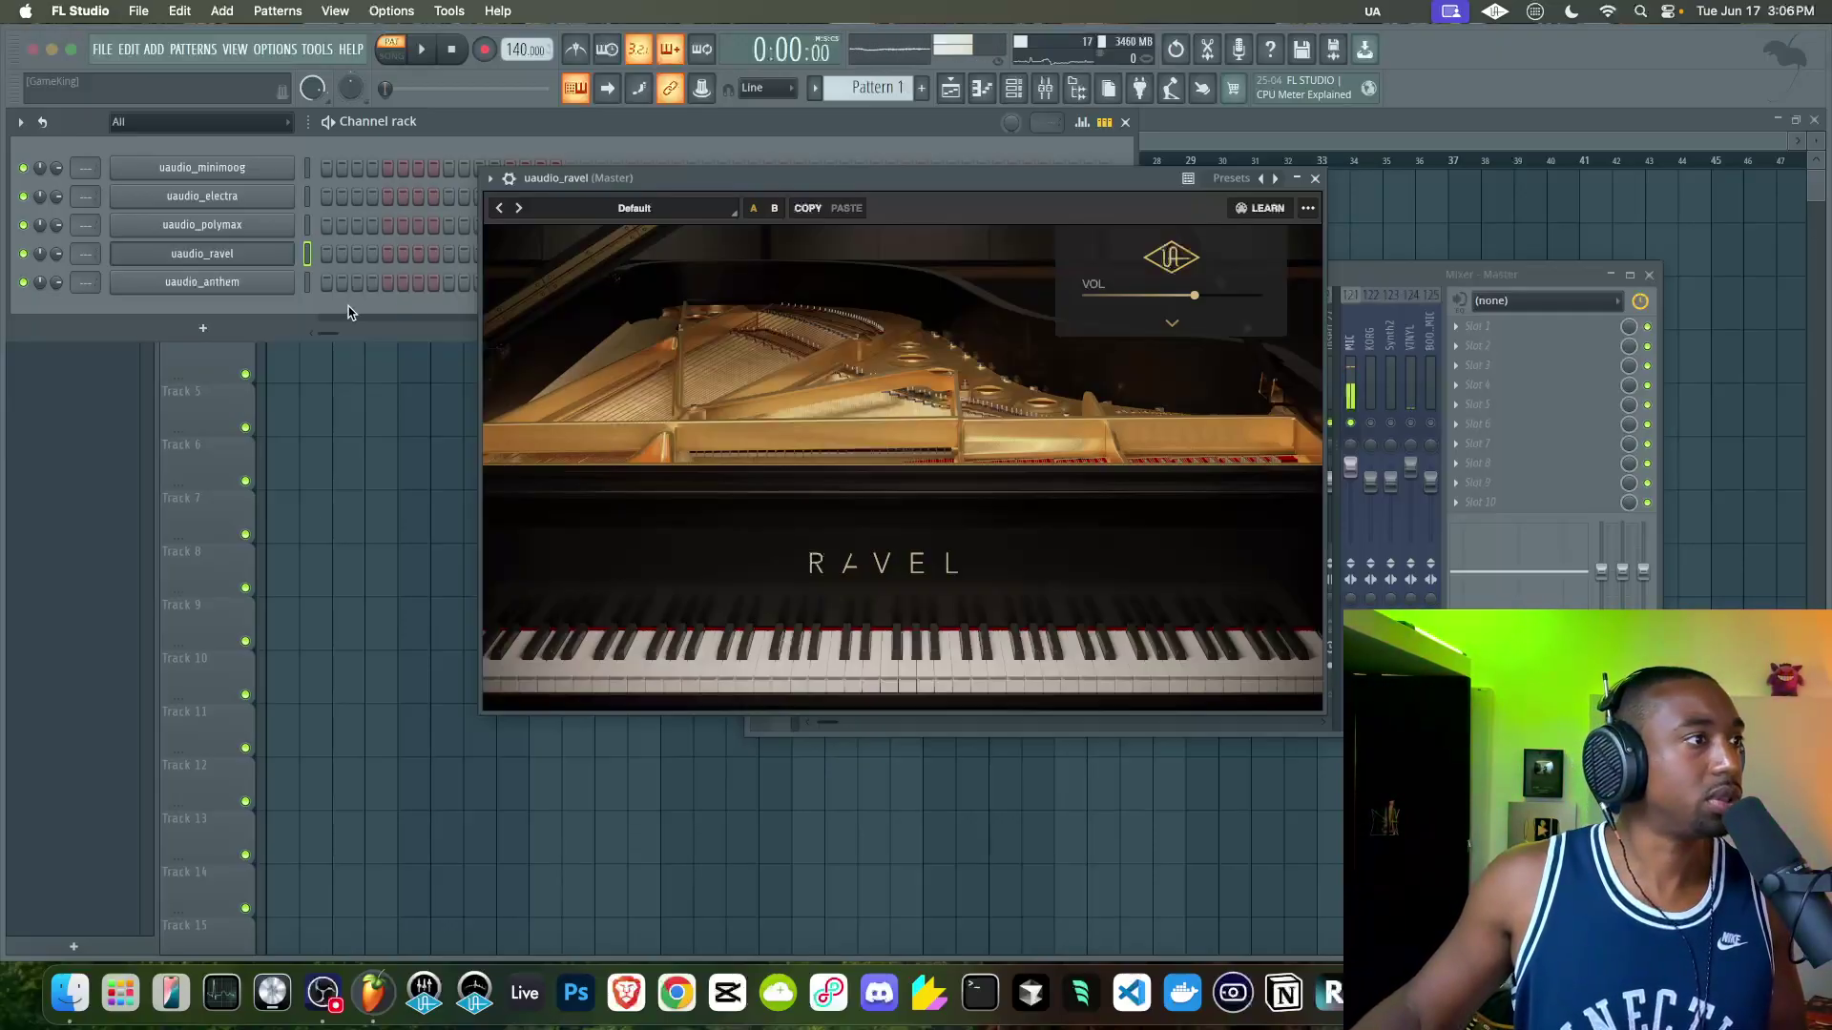
{"action": "left_click", "coordinate": [250, 282]}
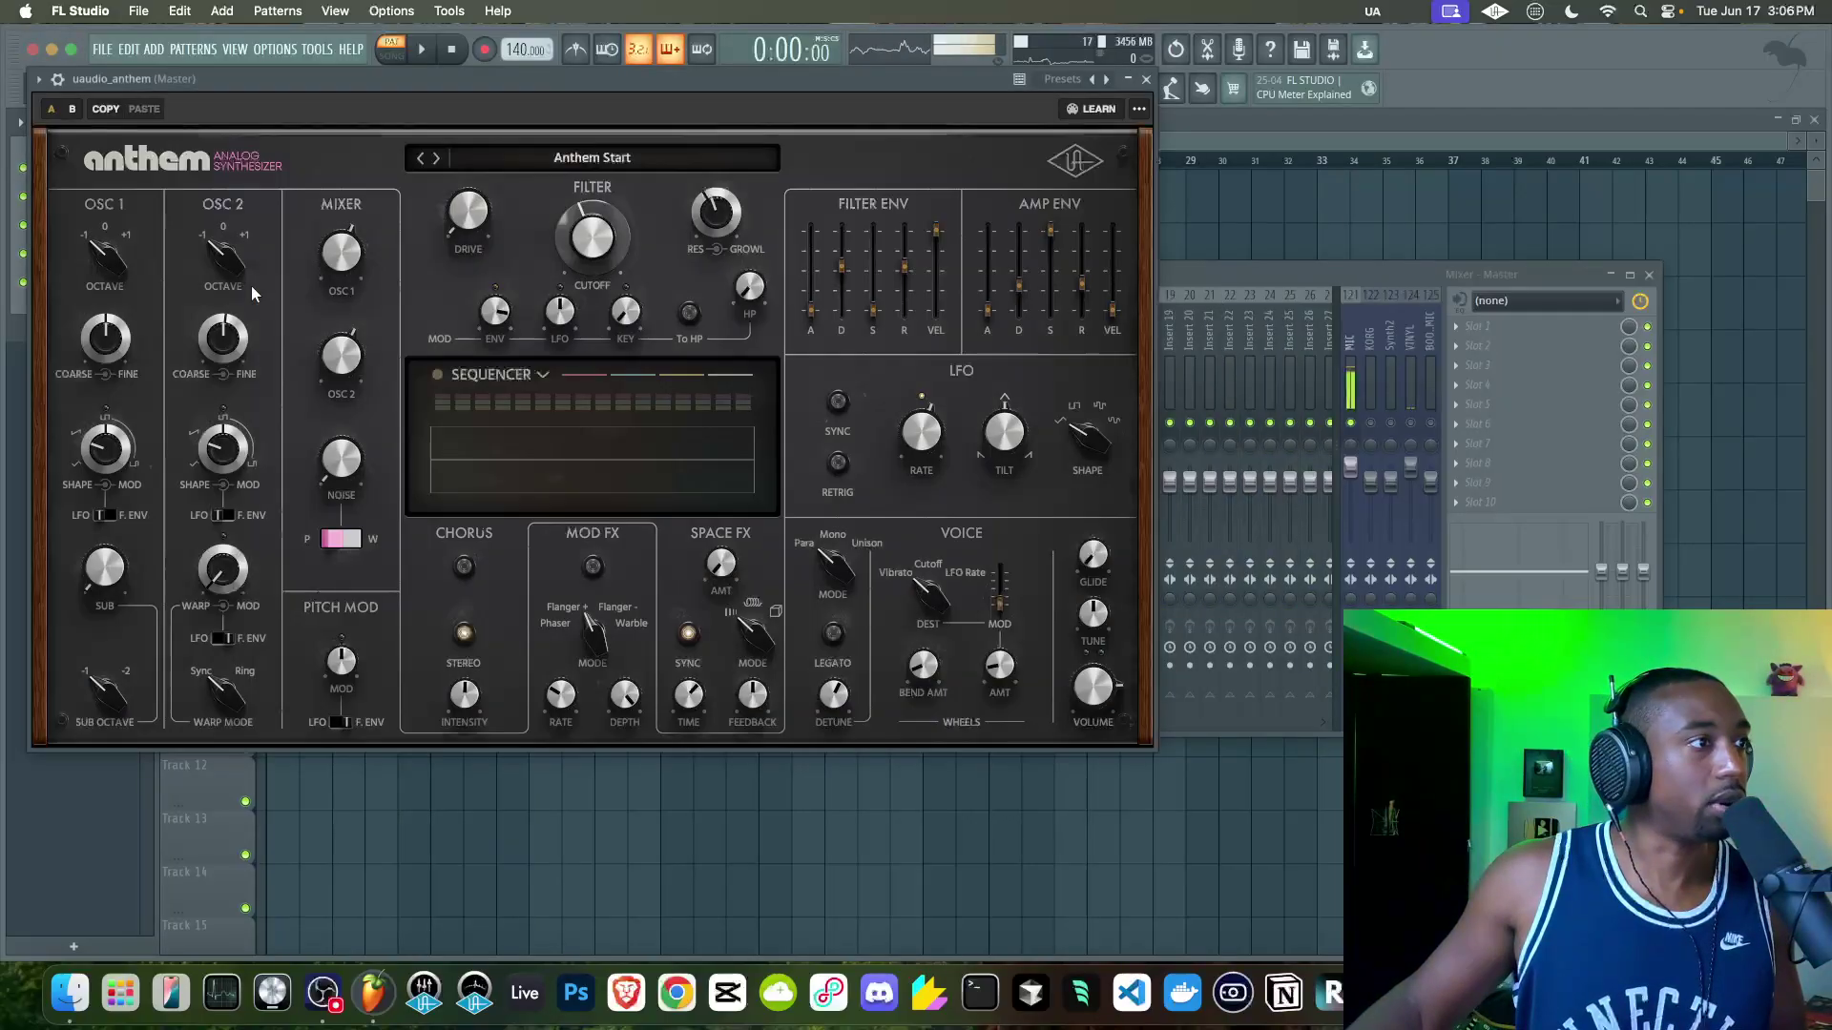
{"action": "left_click", "coordinate": [1145, 80]}
- Filter the uaudio_minimoog presets to the Bass type and load 3 Osc Bass
{"action": "left_click", "coordinate": [270, 172]}
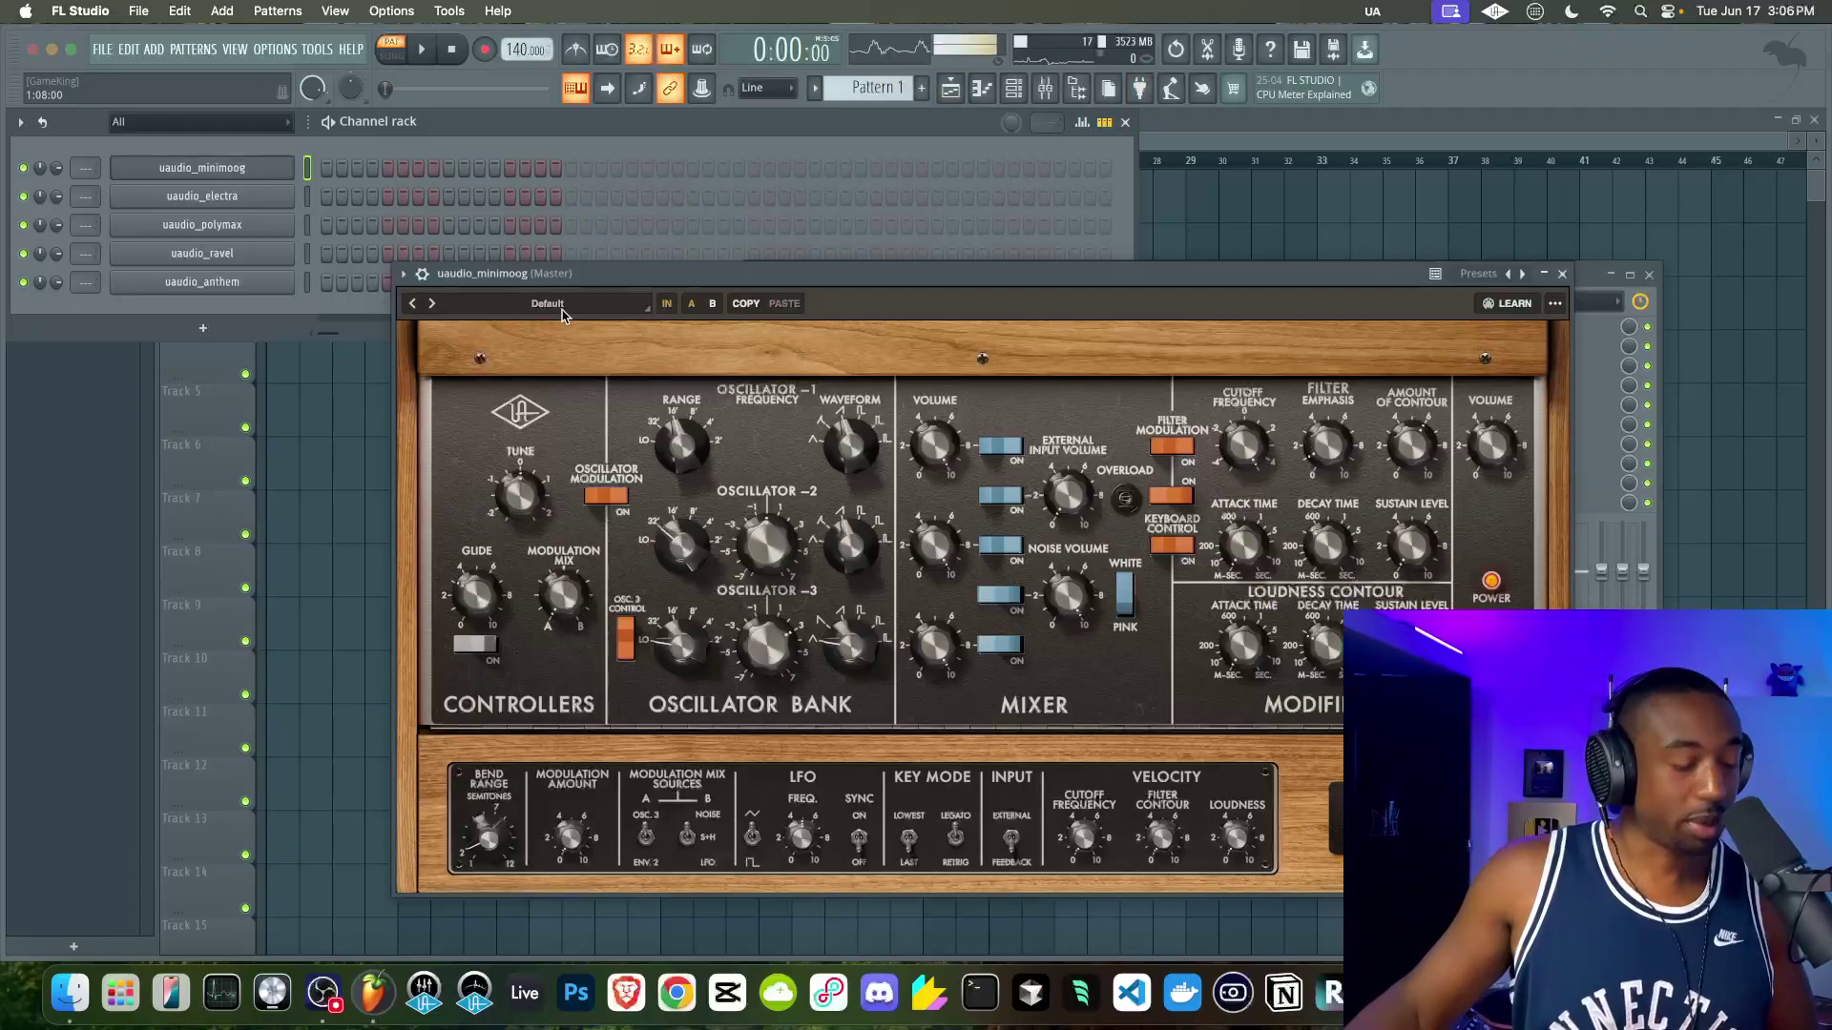
{"action": "left_click", "coordinate": [484, 307]}
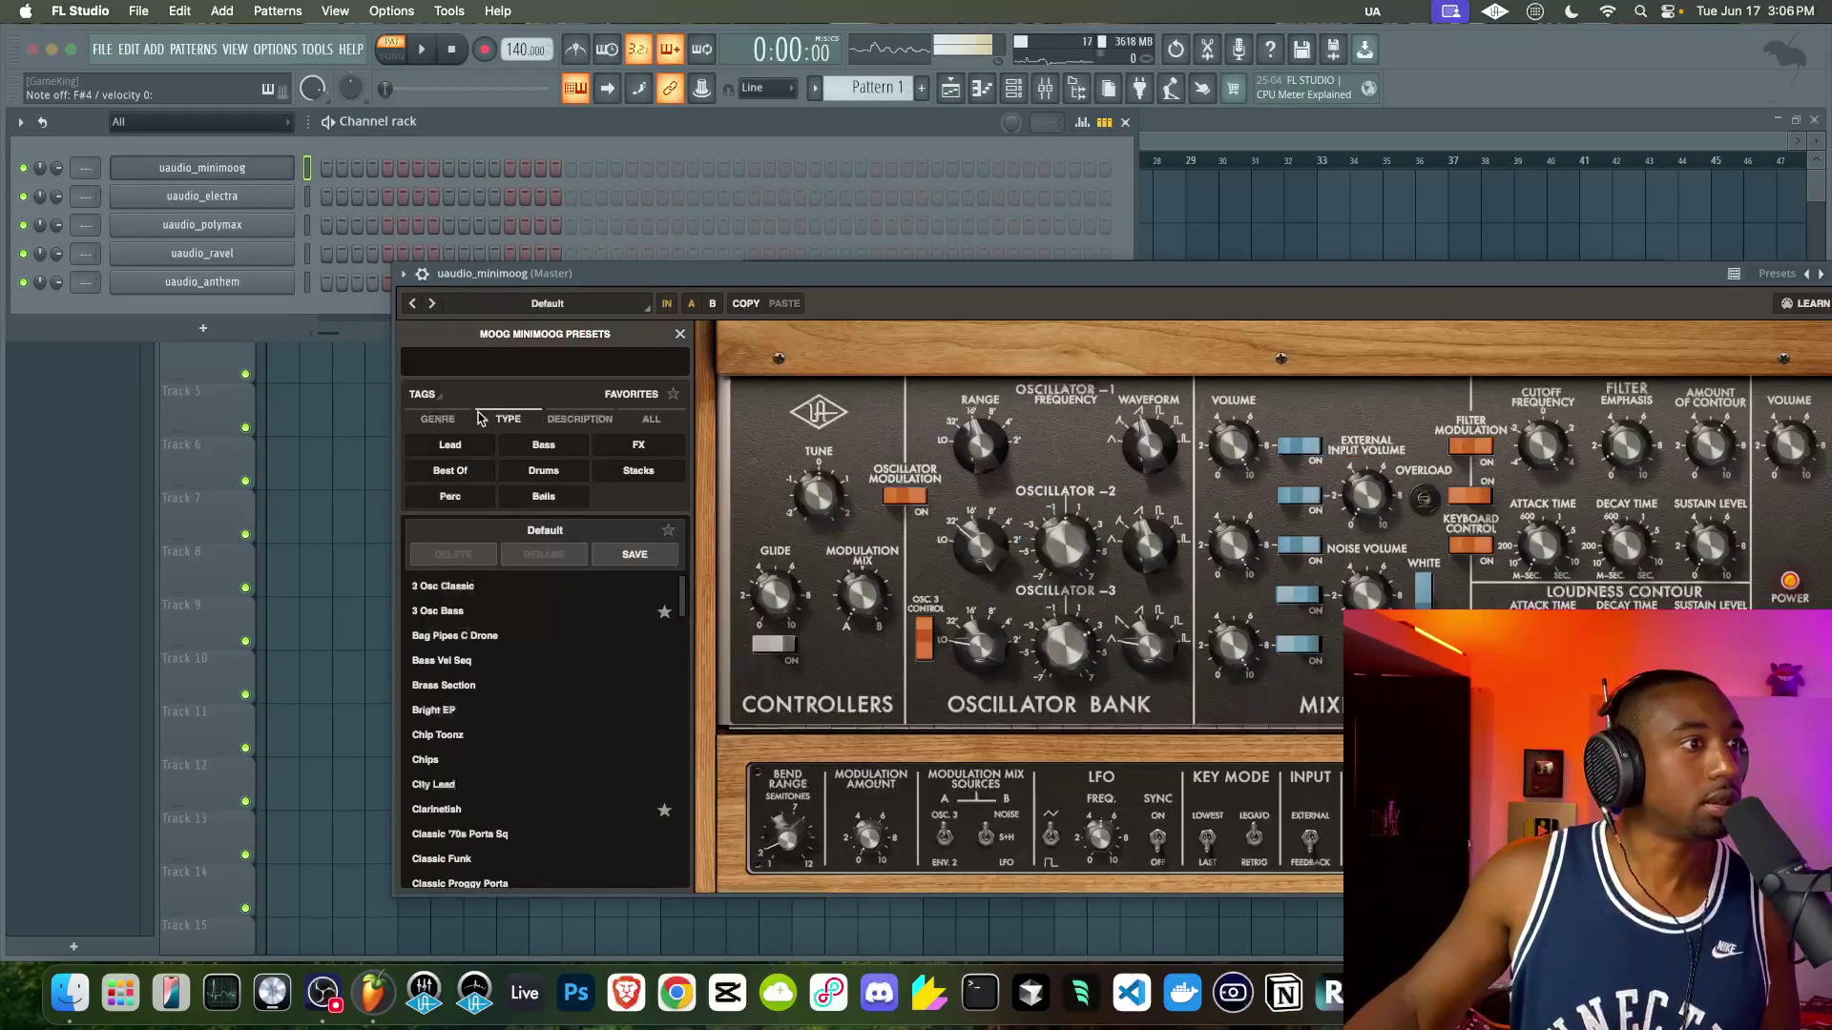
{"action": "left_click", "coordinate": [541, 447]}
{"action": "left_click", "coordinate": [496, 568]}
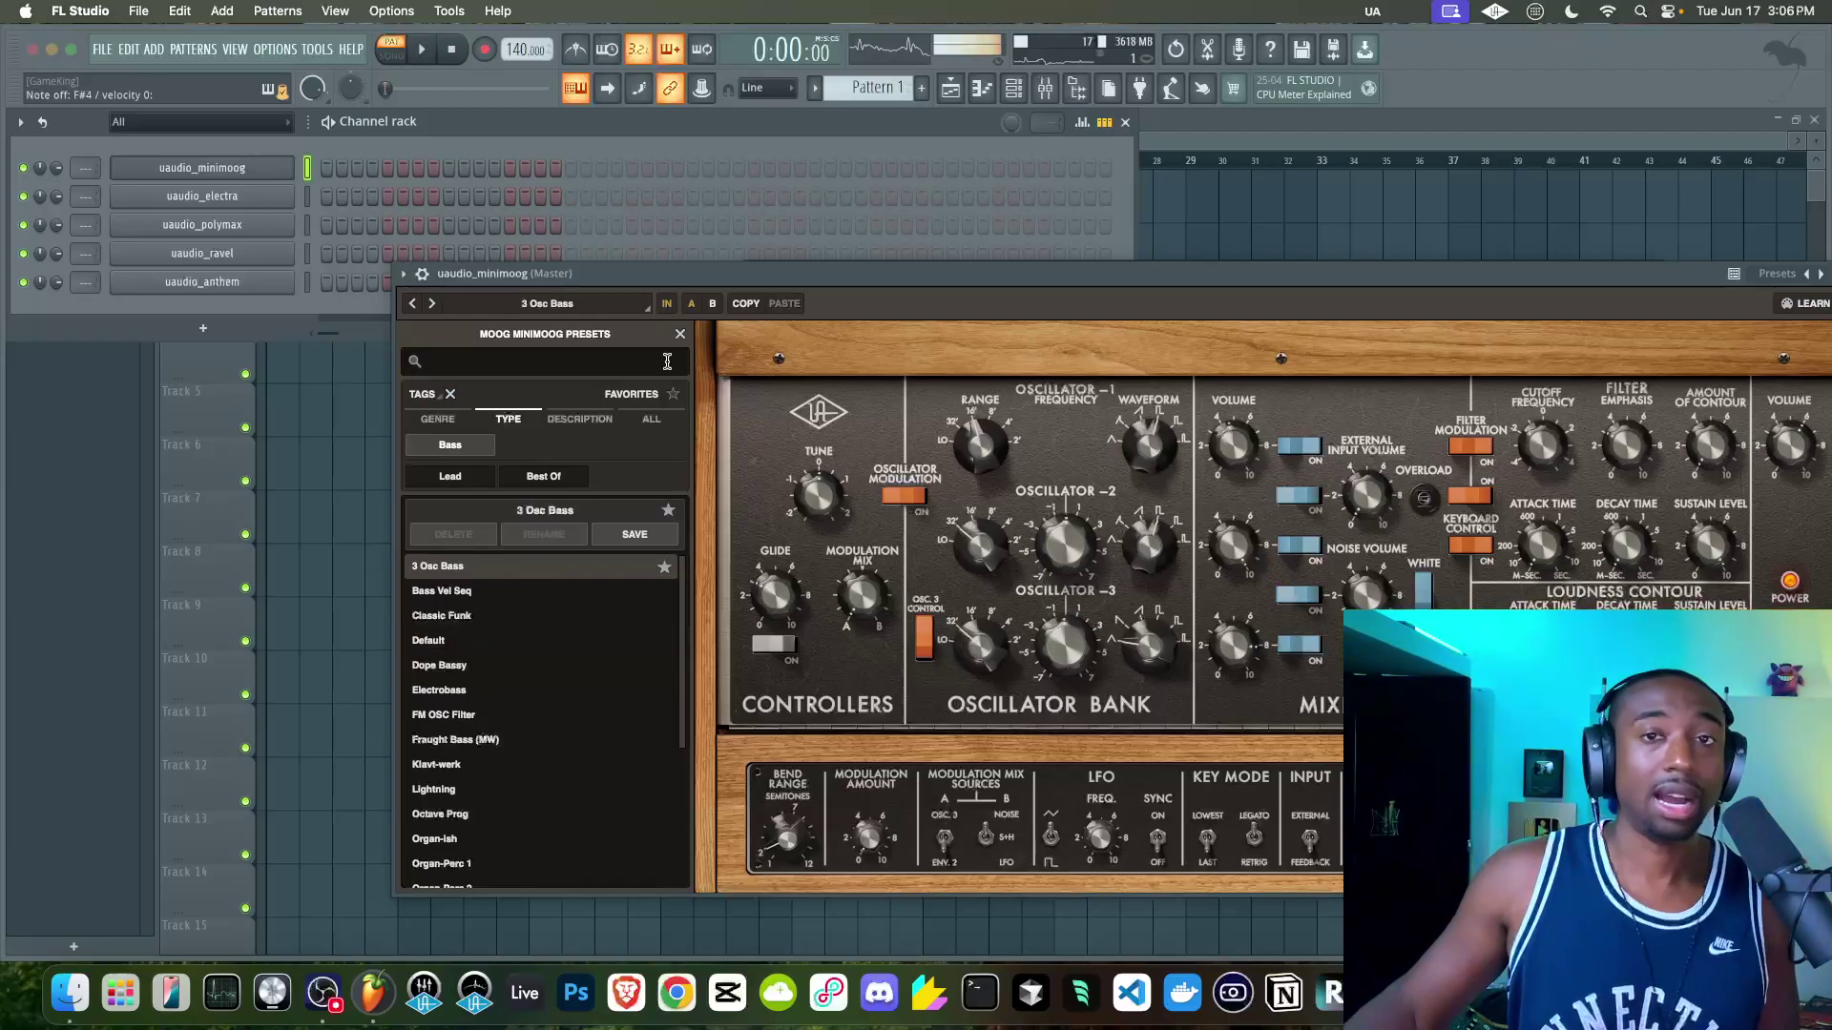
- Audition the Minimoog bass presets Bass Vel Seq, Classic Funk and Taurus Drone, ending with Wurli-ish loaded
{"action": "left_click_drag", "start_coordinate": [616, 287], "coordinate": [446, 201]}
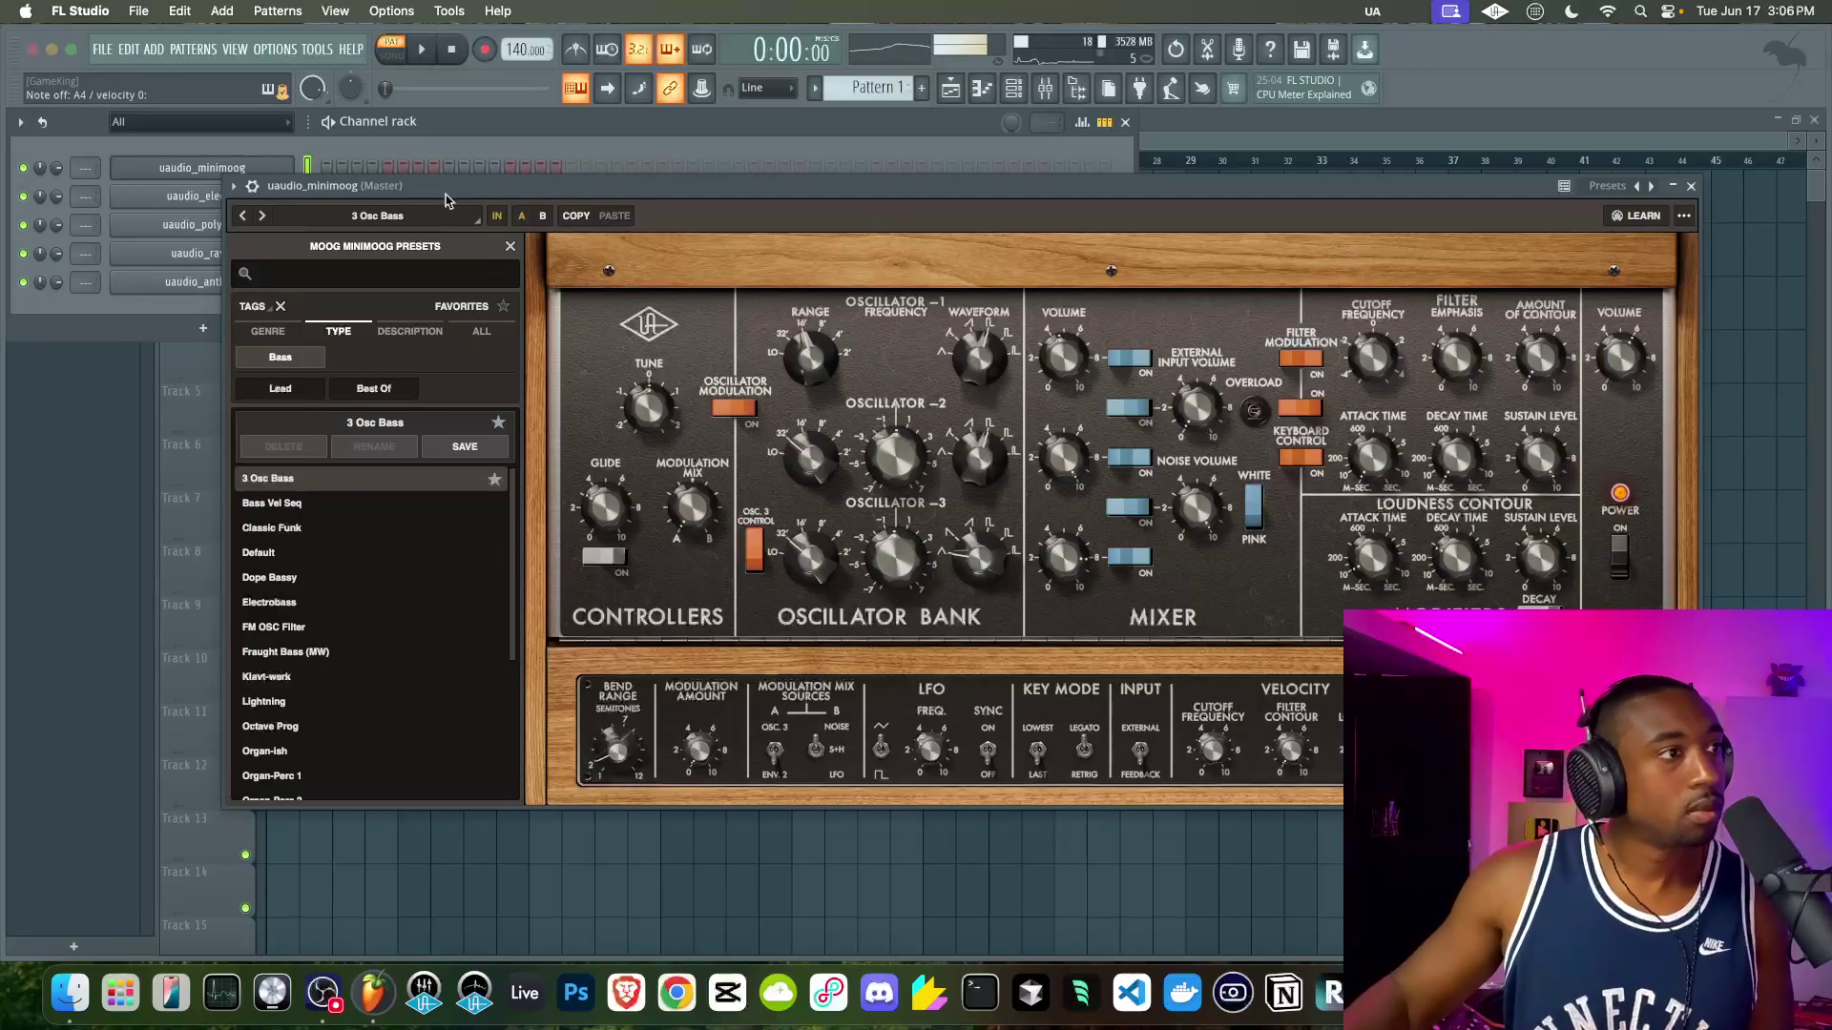
{"action": "left_click", "coordinate": [333, 506]}
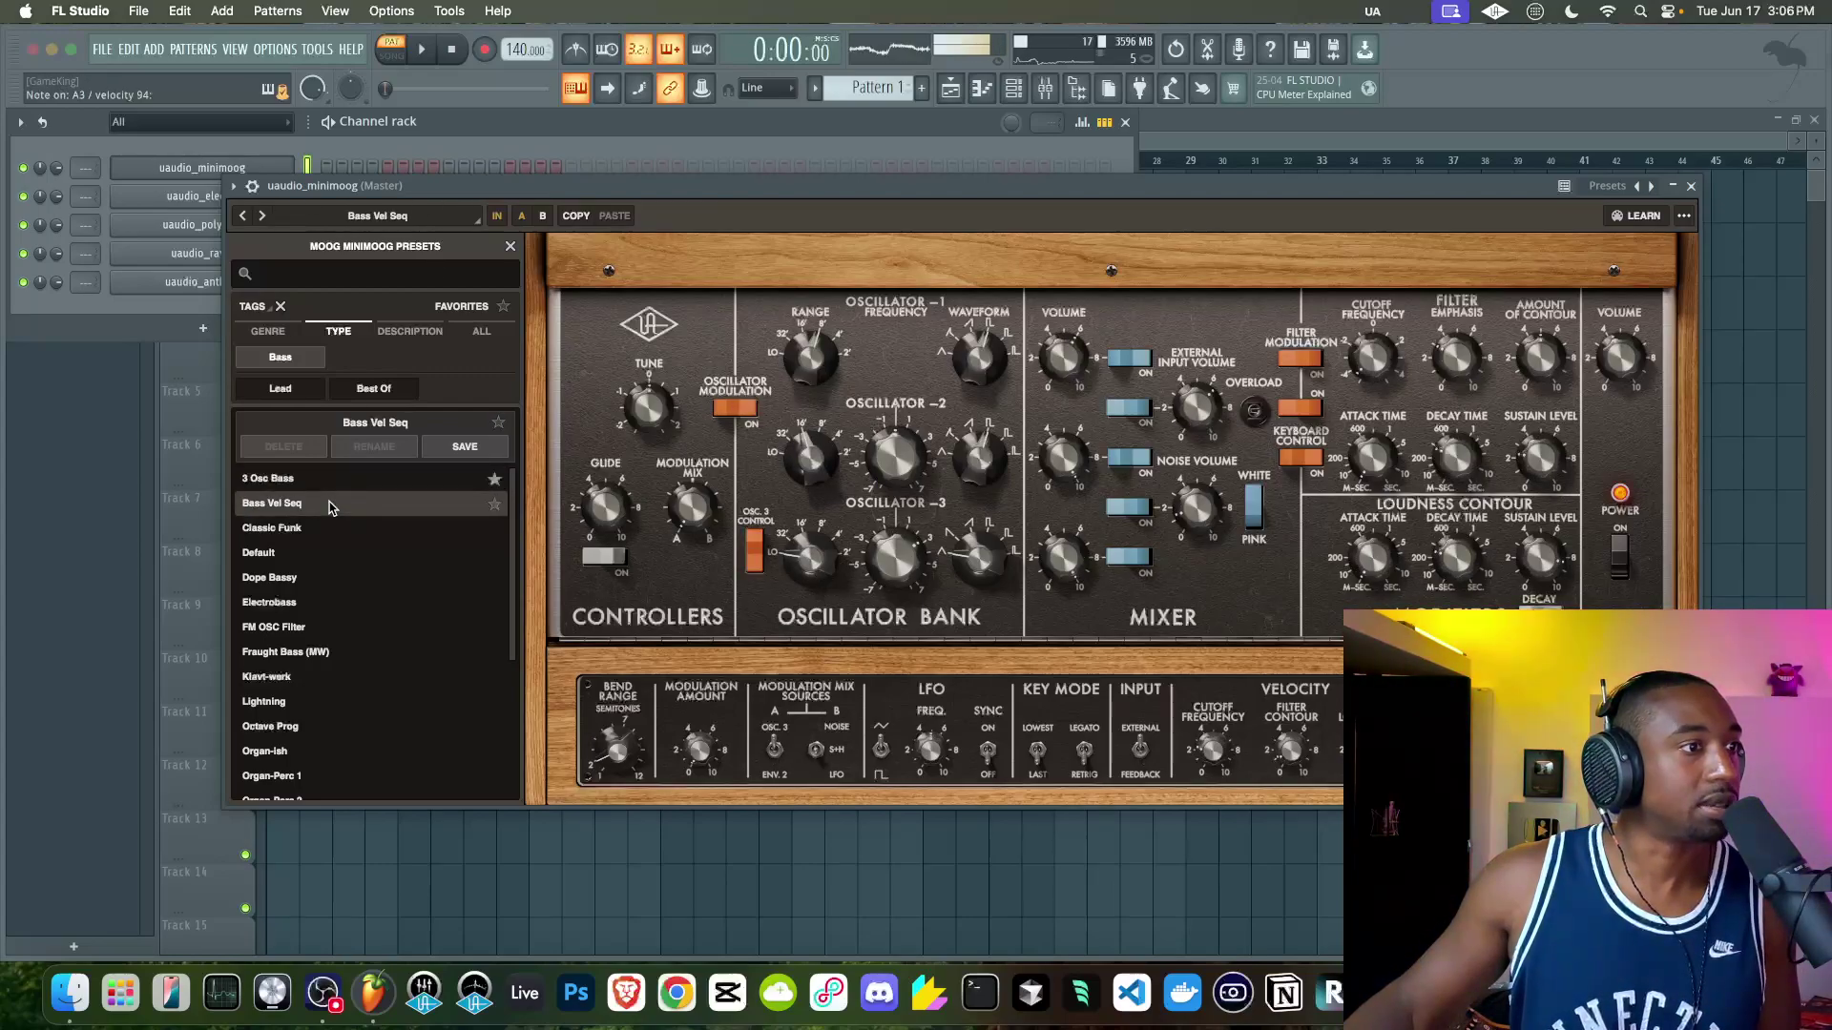
{"action": "left_click", "coordinate": [333, 530]}
{"action": "scroll", "coordinate": [345, 582], "scroll_direction": "down", "scroll_amount": 5}
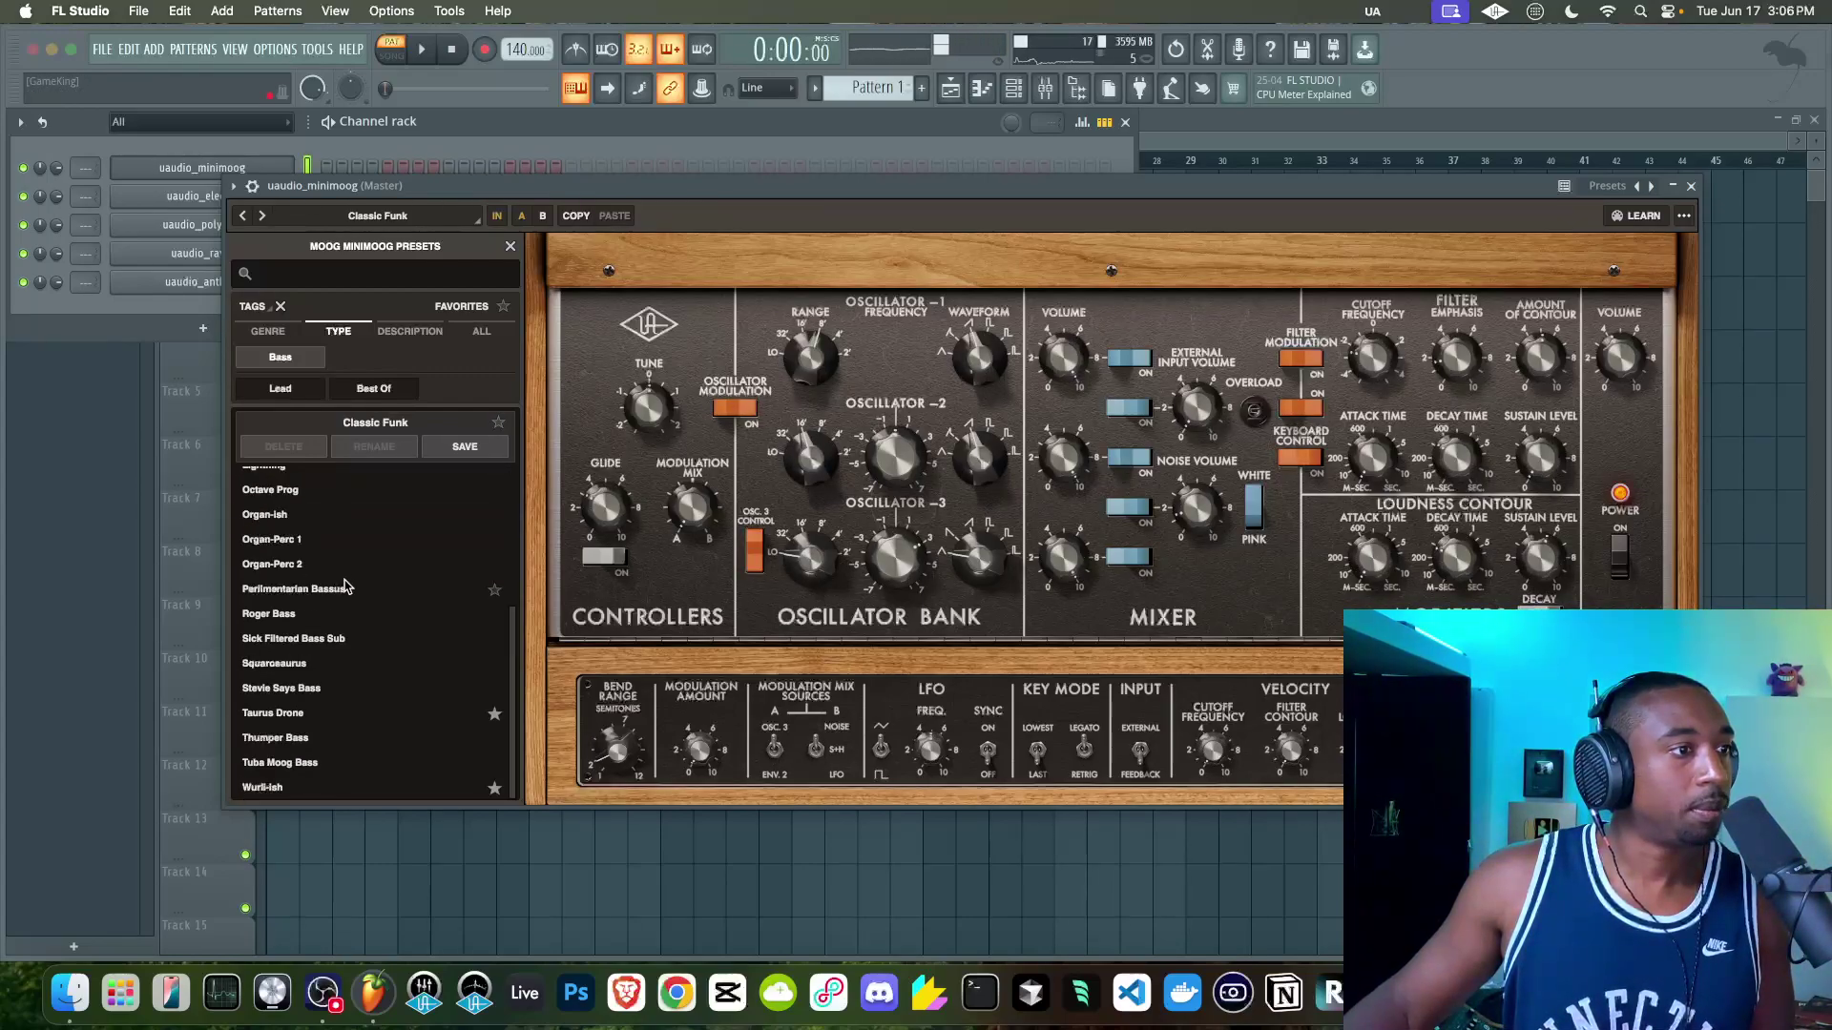
{"action": "left_click", "coordinate": [344, 712]}
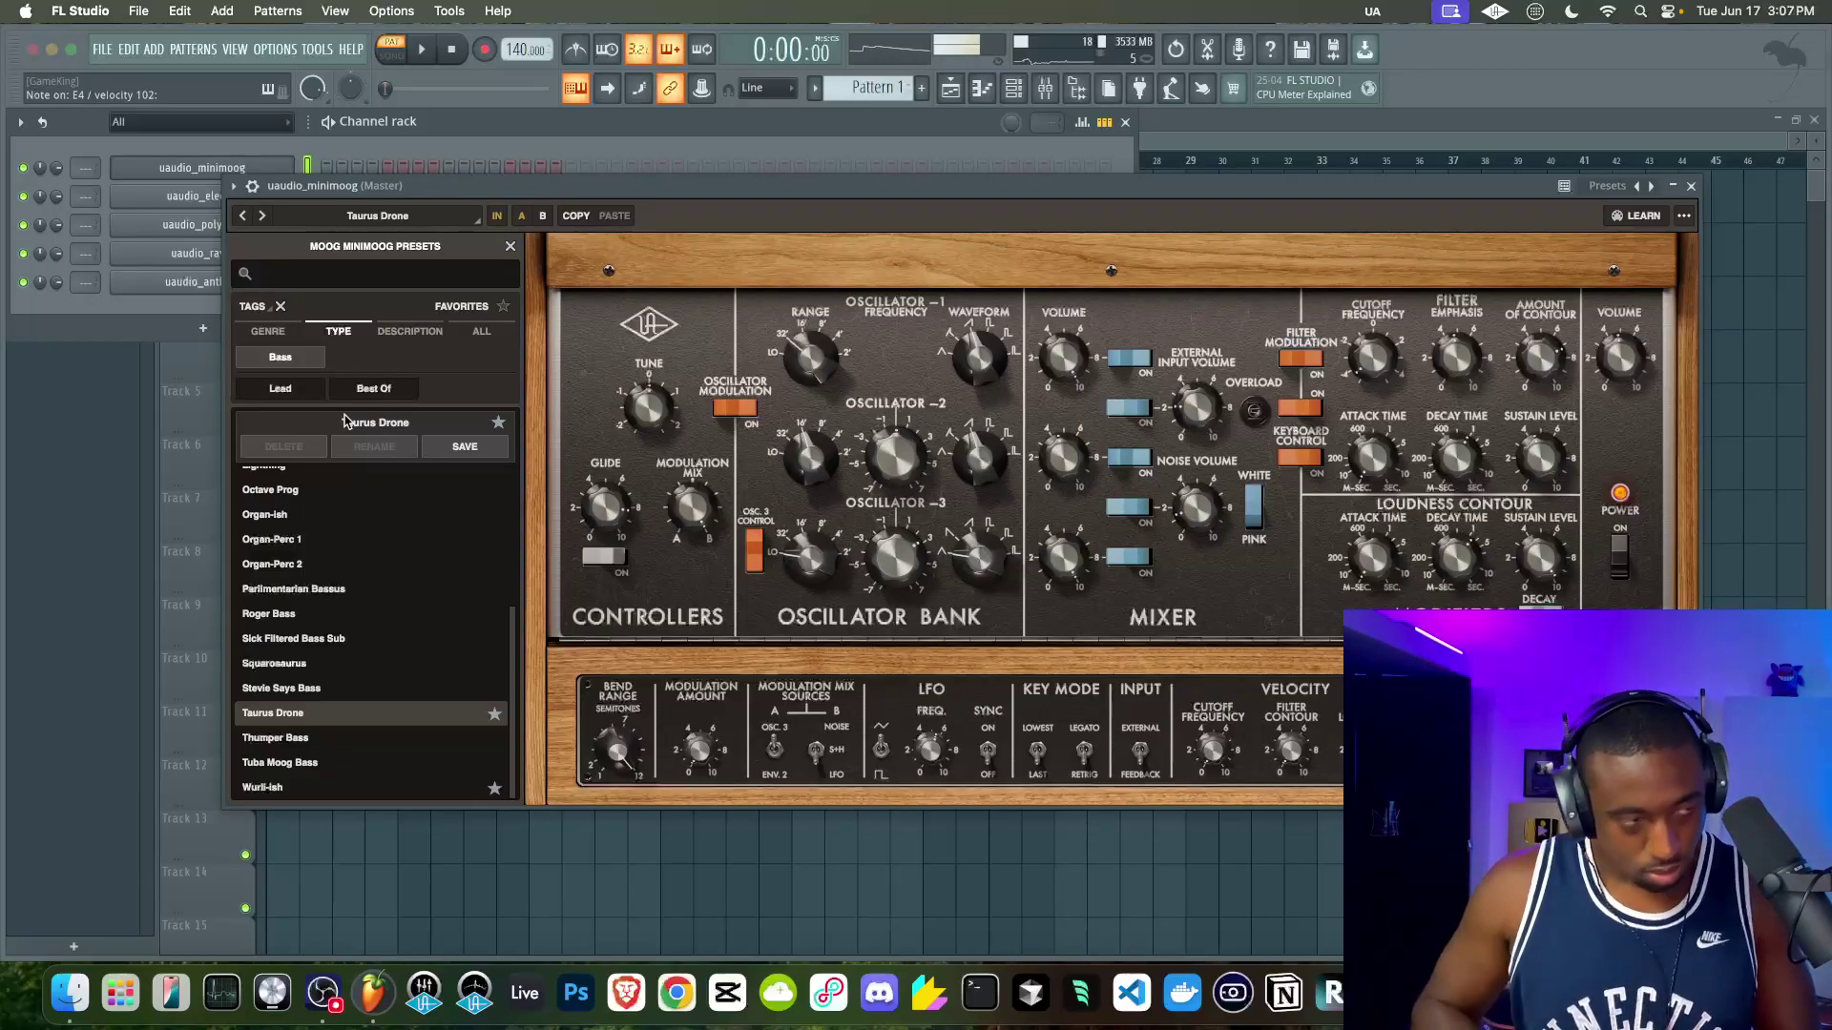
{"action": "left_click", "coordinate": [361, 790]}
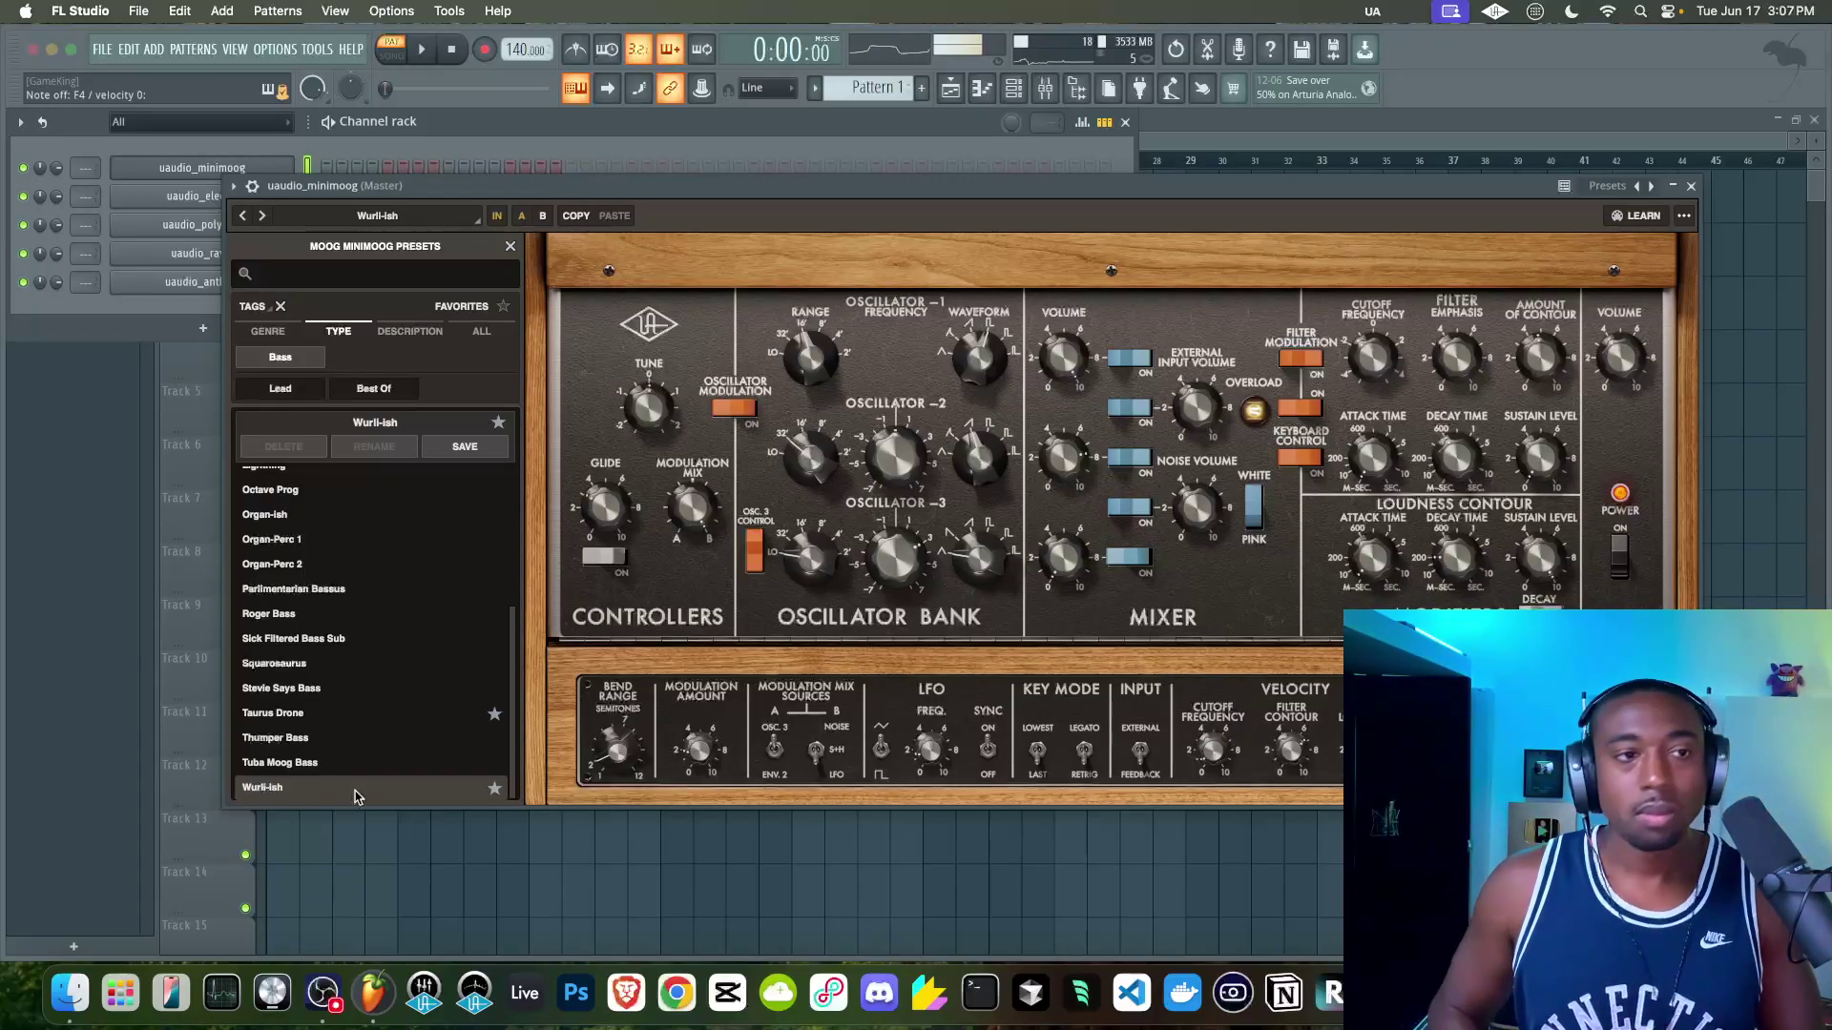
- Open uaudio_electra, filter its presets to the R&B/Soul genre and load Beginning To Wah
{"action": "left_click_drag", "start_coordinate": [370, 186], "coordinate": [626, 170]}
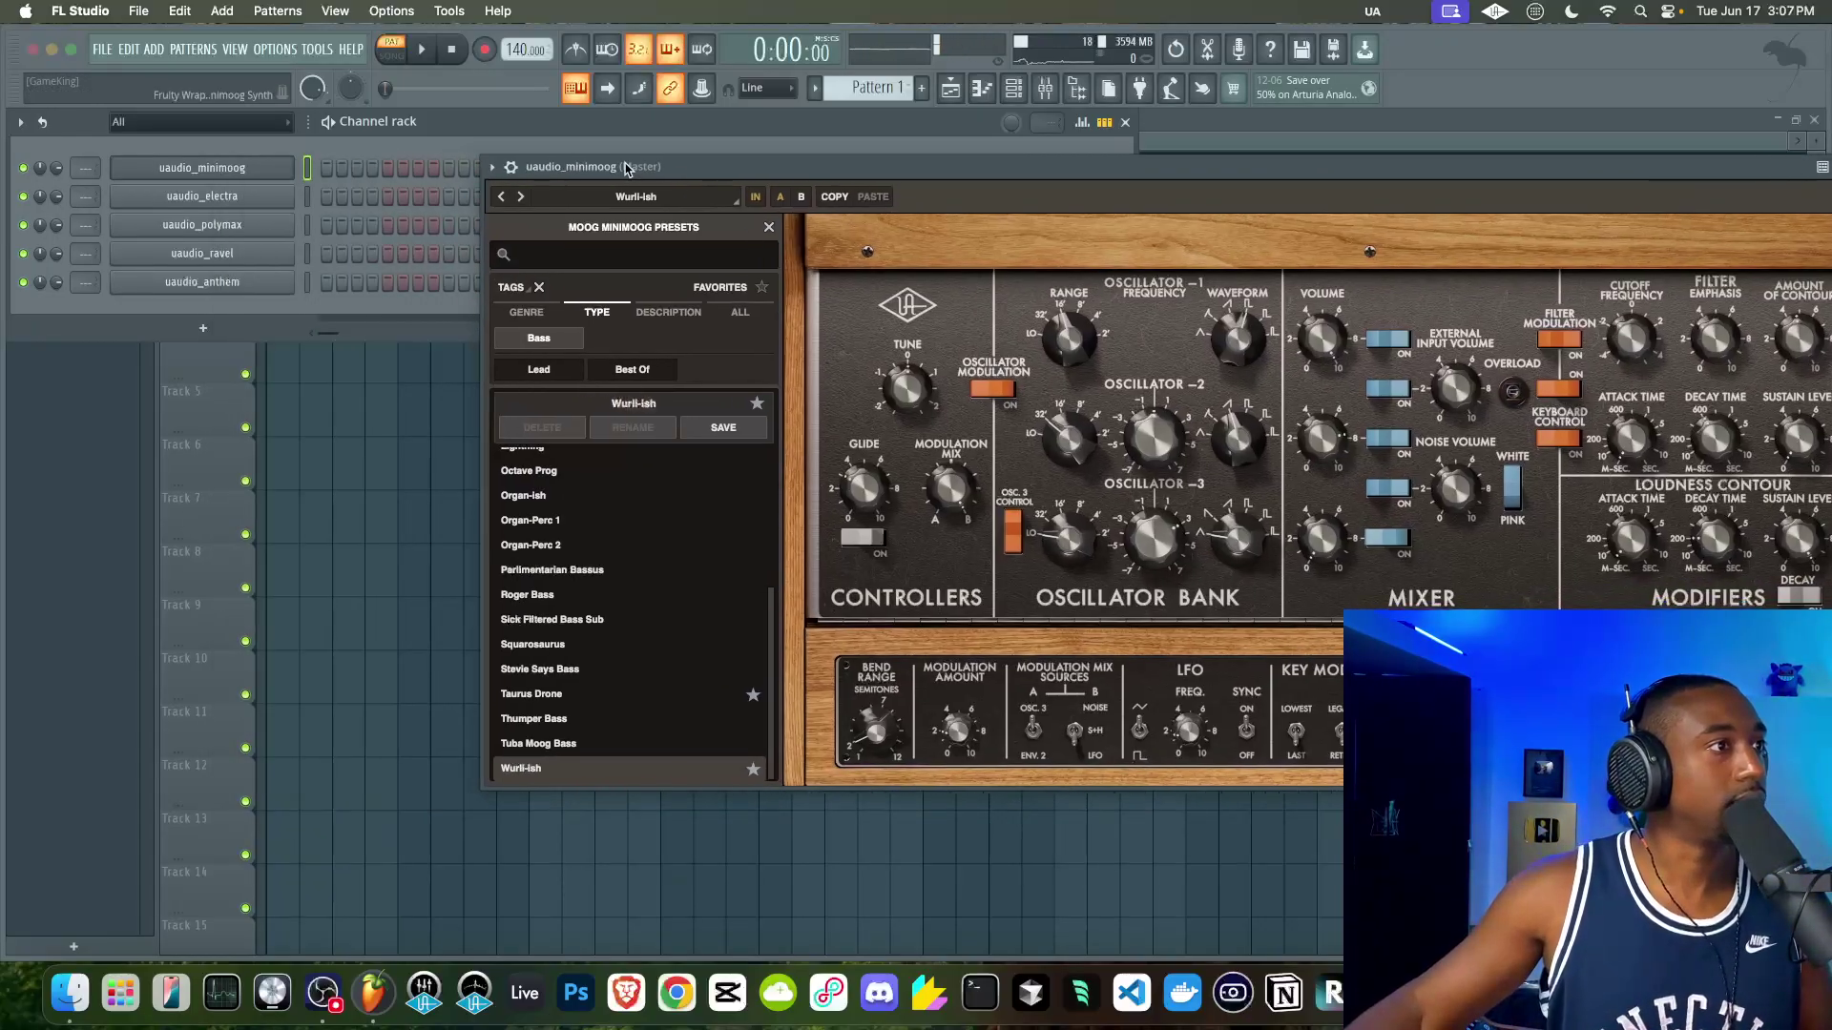
{"action": "left_click", "coordinate": [224, 197]}
{"action": "left_click_drag", "start_coordinate": [649, 265], "coordinate": [471, 182]}
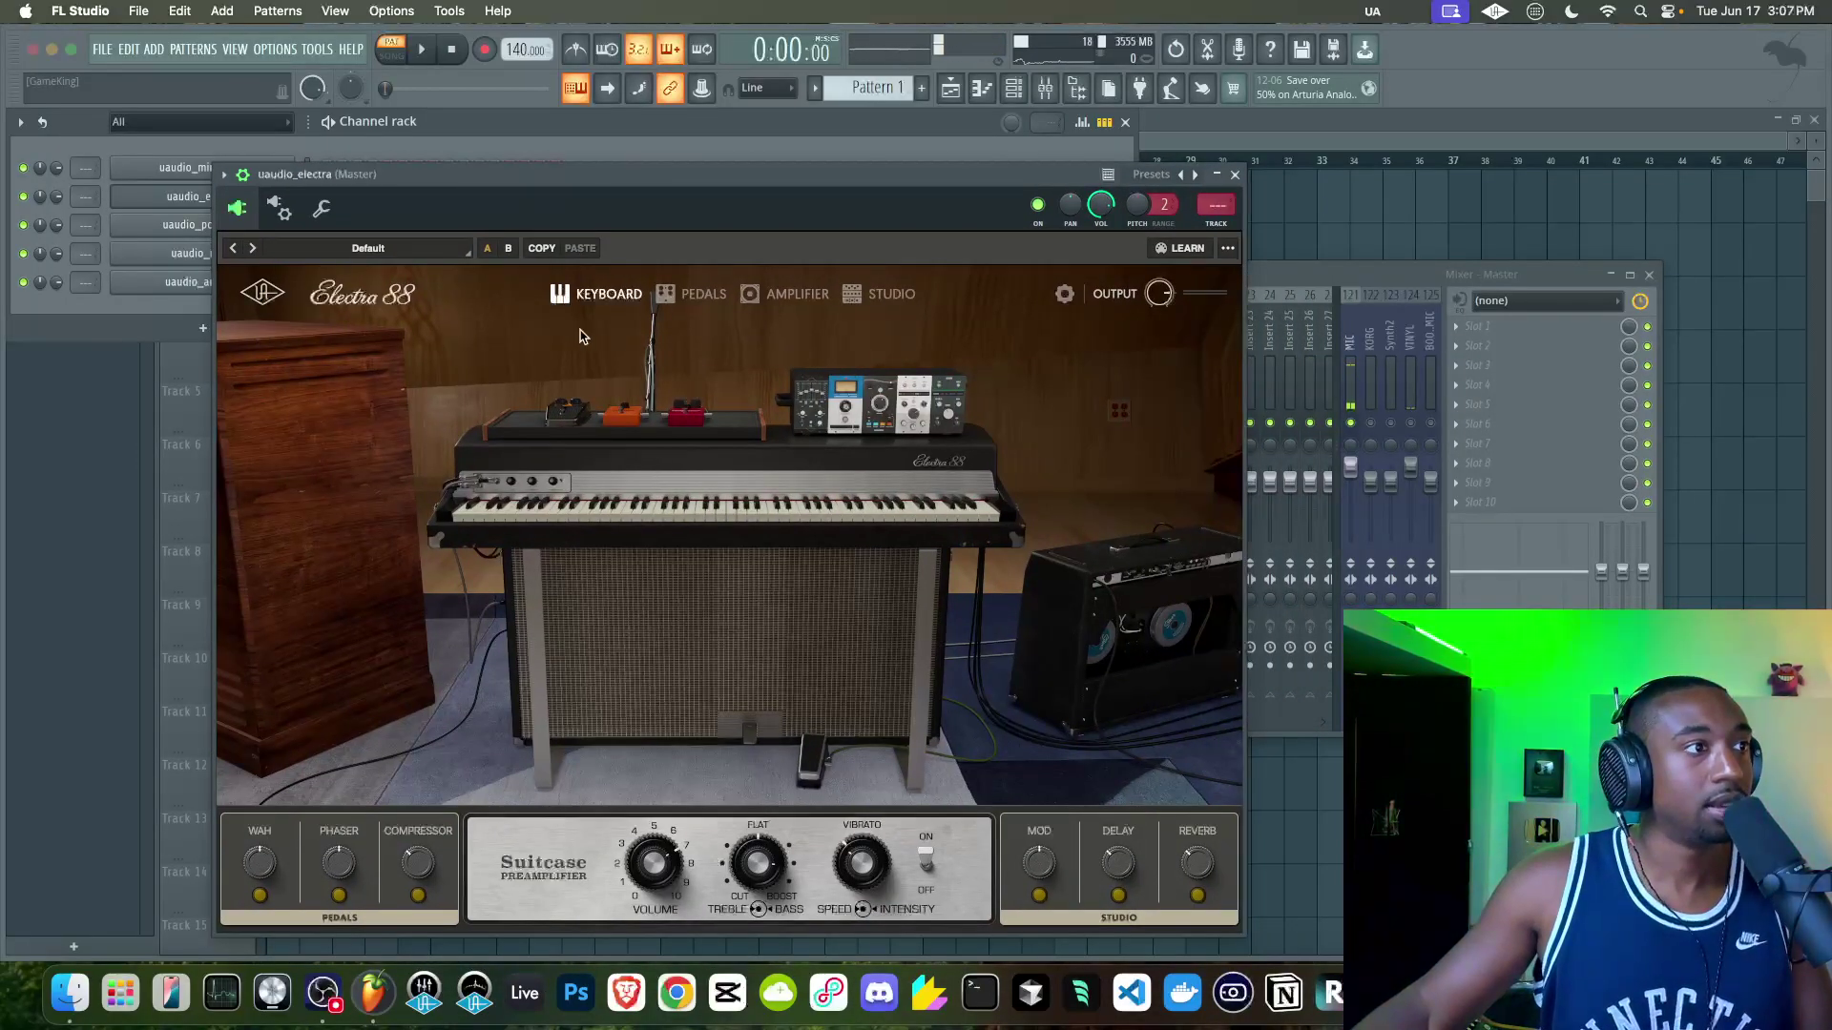
{"action": "left_click", "coordinate": [368, 248]}
{"action": "left_click", "coordinate": [267, 368]}
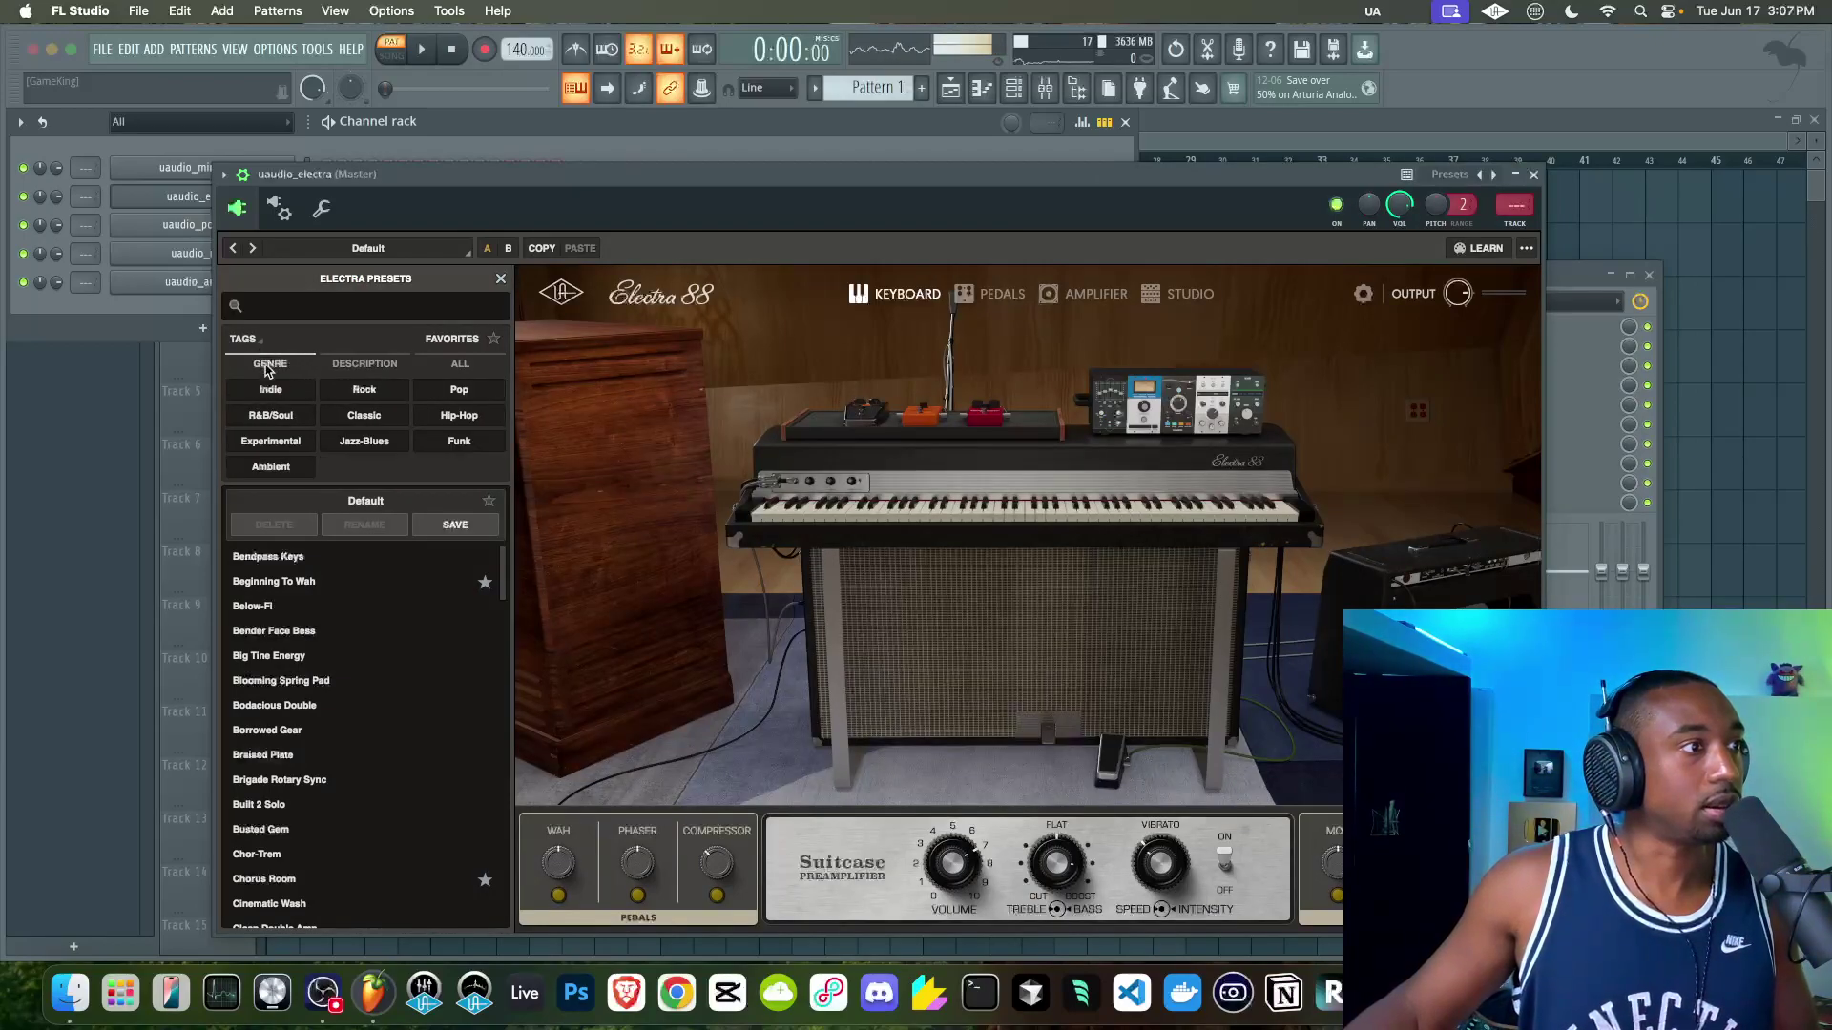
{"action": "left_click", "coordinate": [270, 415]}
{"action": "left_click", "coordinate": [316, 570]}
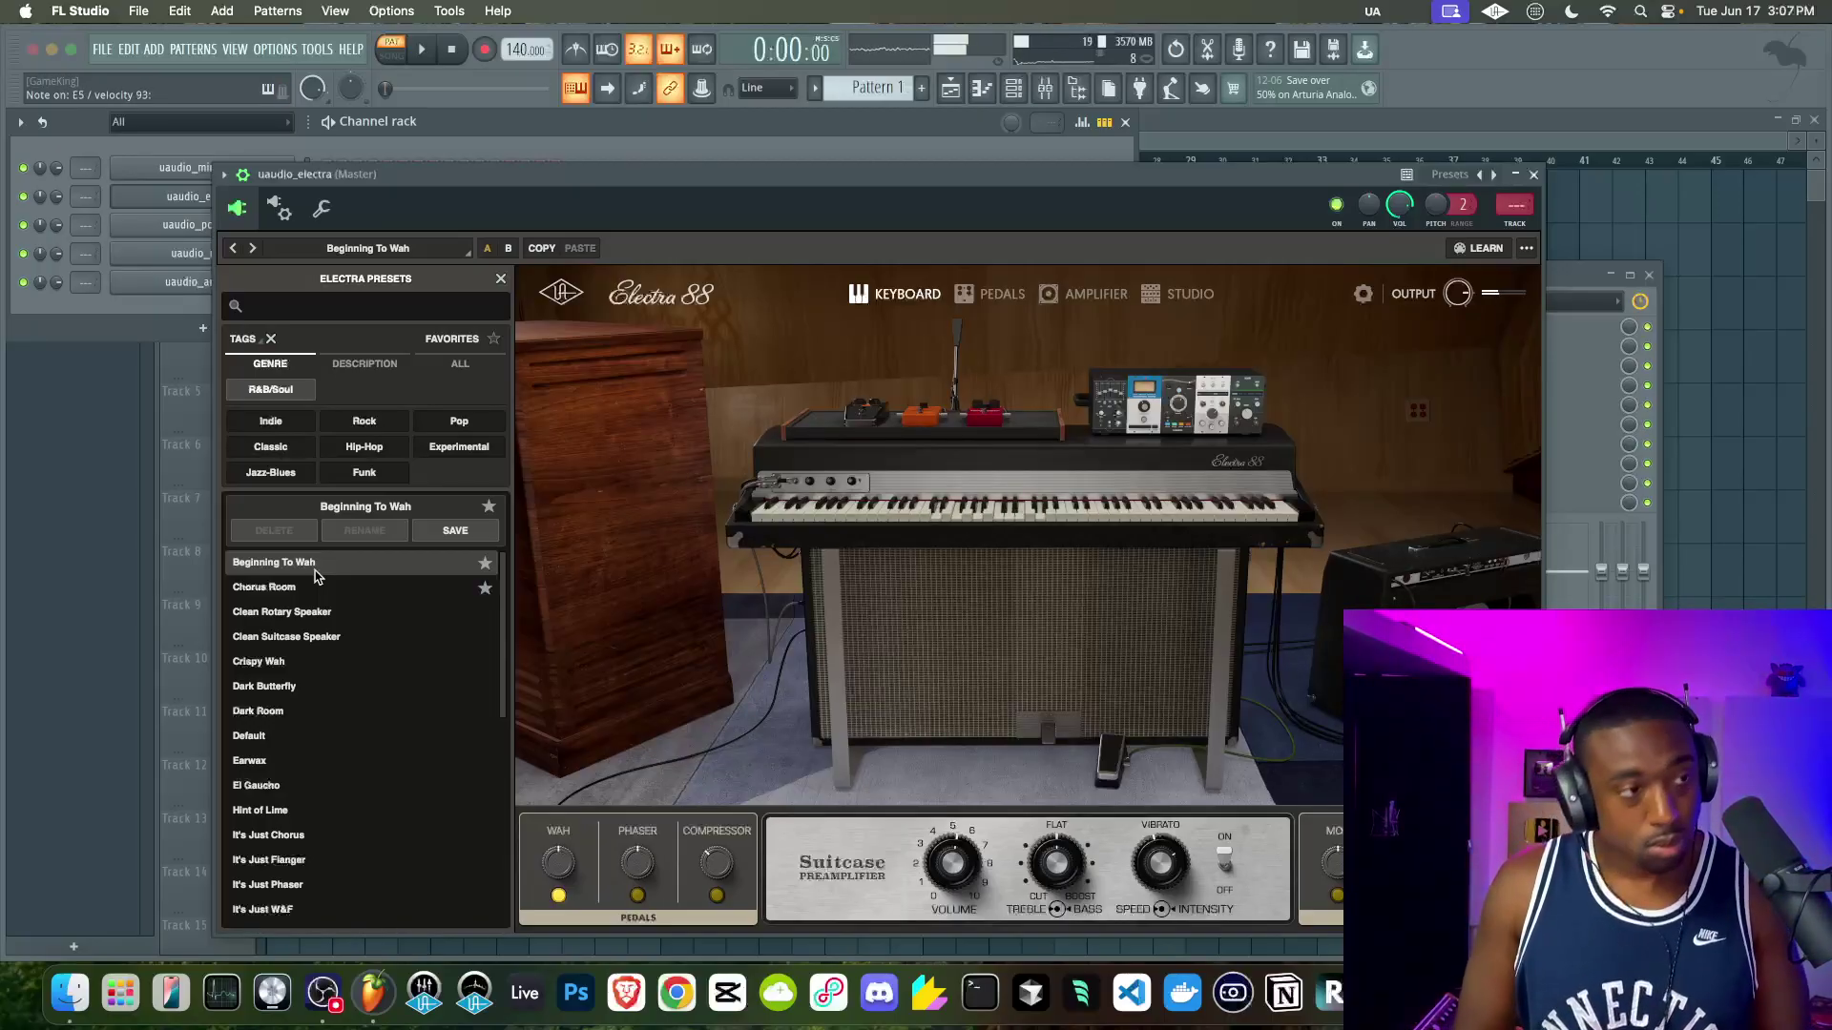
- Audition the Chorus Room preset in Electra 88 and switch to Clean Rotary Speaker
{"action": "left_click", "coordinate": [315, 588]}
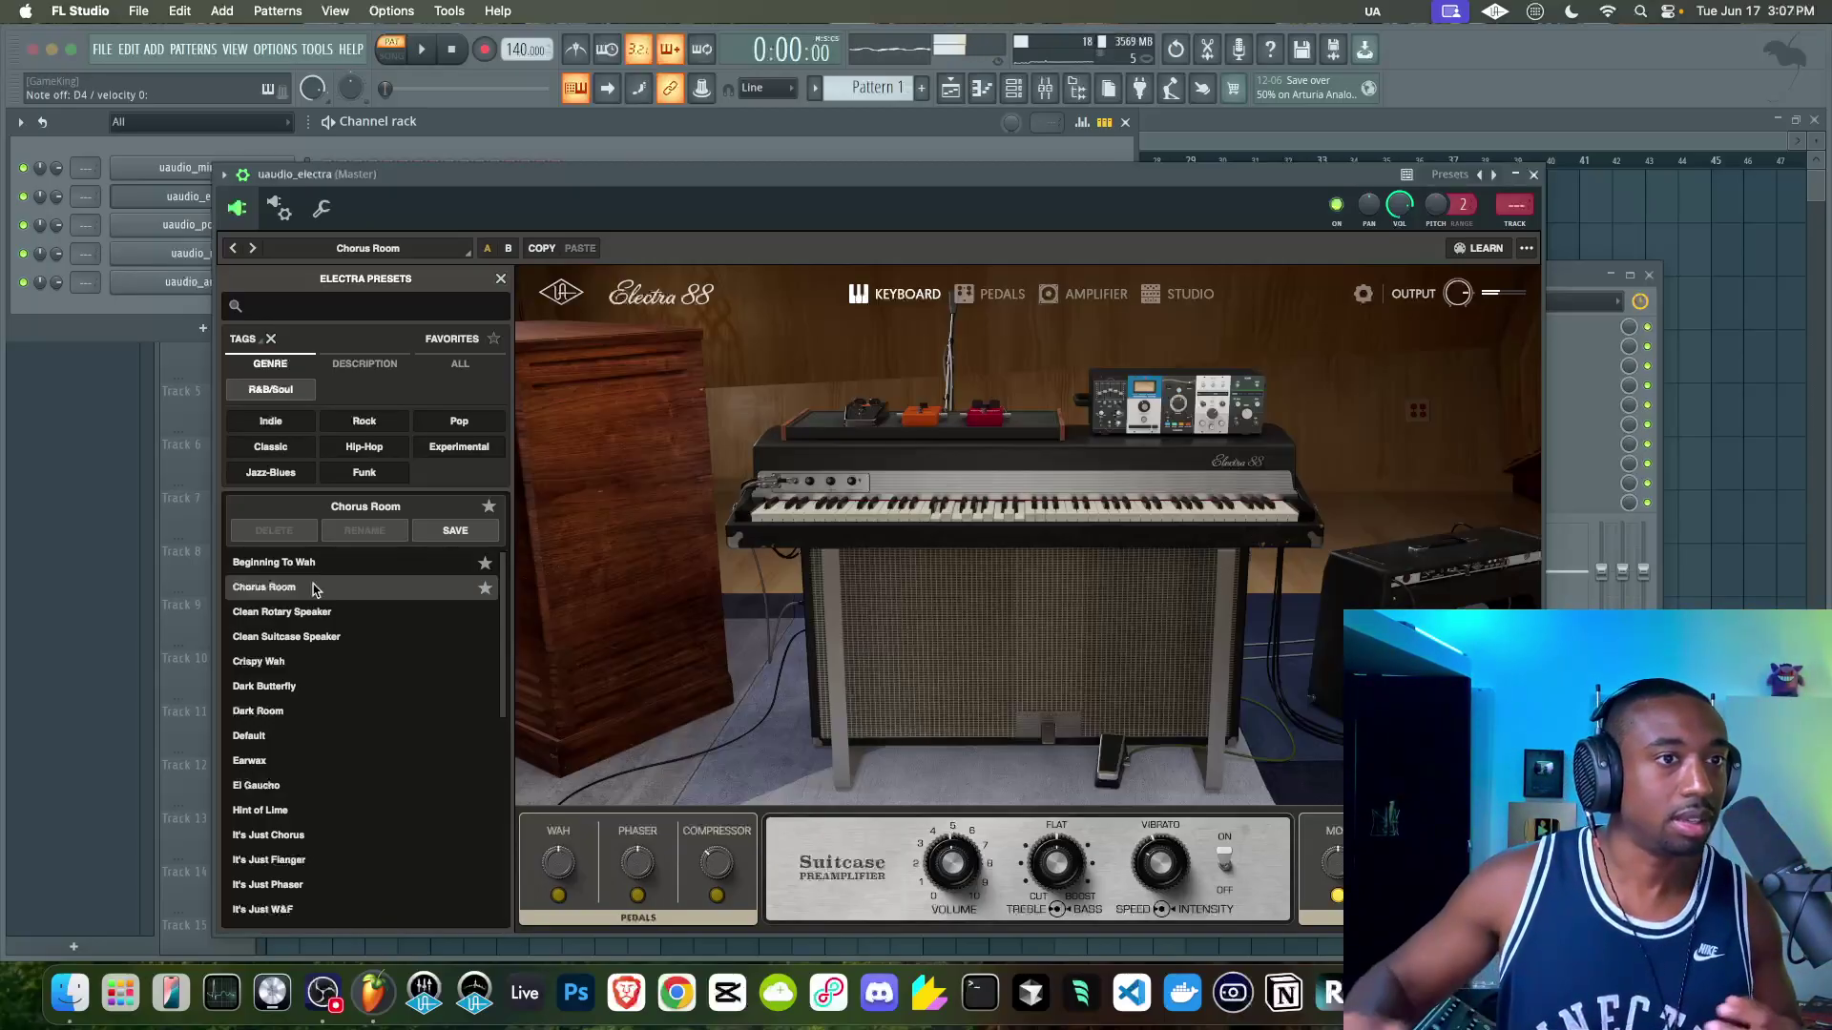
{"action": "scroll", "coordinate": [313, 584], "scroll_direction": "down", "scroll_amount": 15}
{"action": "scroll", "coordinate": [313, 589], "scroll_direction": "up", "scroll_amount": 10}
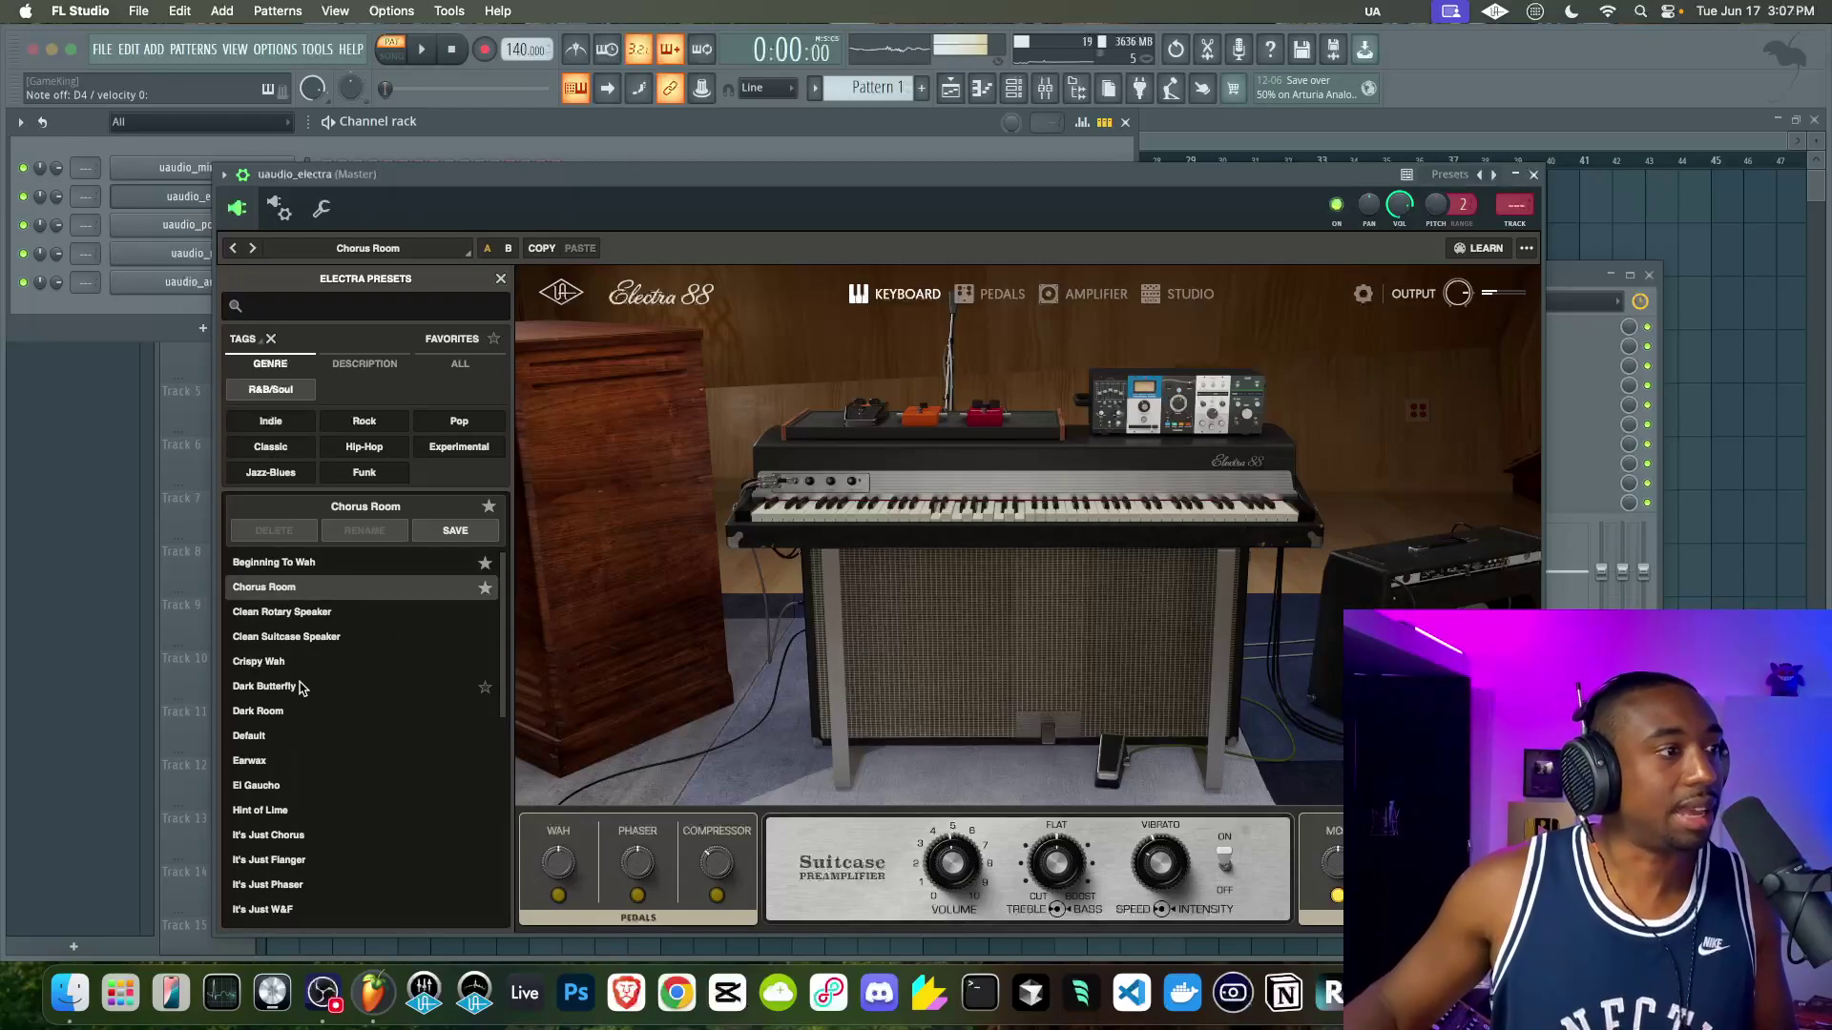
{"action": "left_click", "coordinate": [316, 618]}
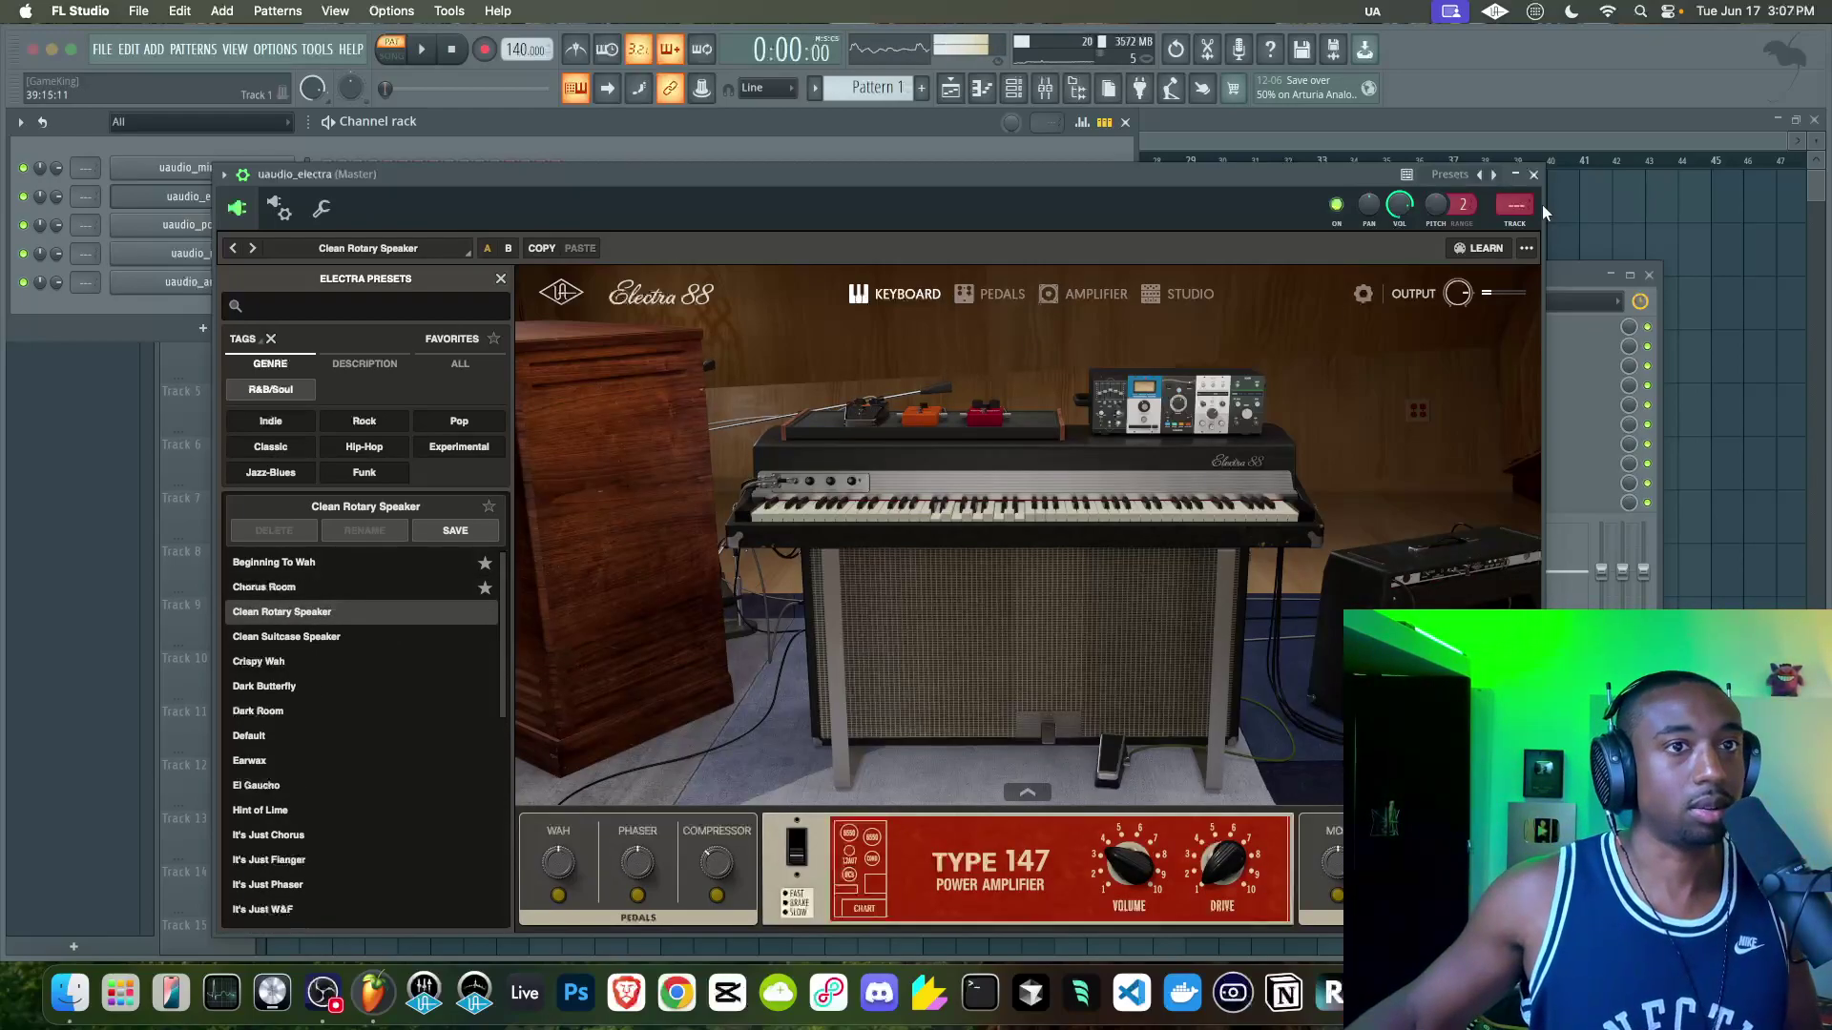
- Look over the pedals, amplifier and studio sections of Electra 88, and close the instrument
{"action": "left_click", "coordinate": [999, 303]}
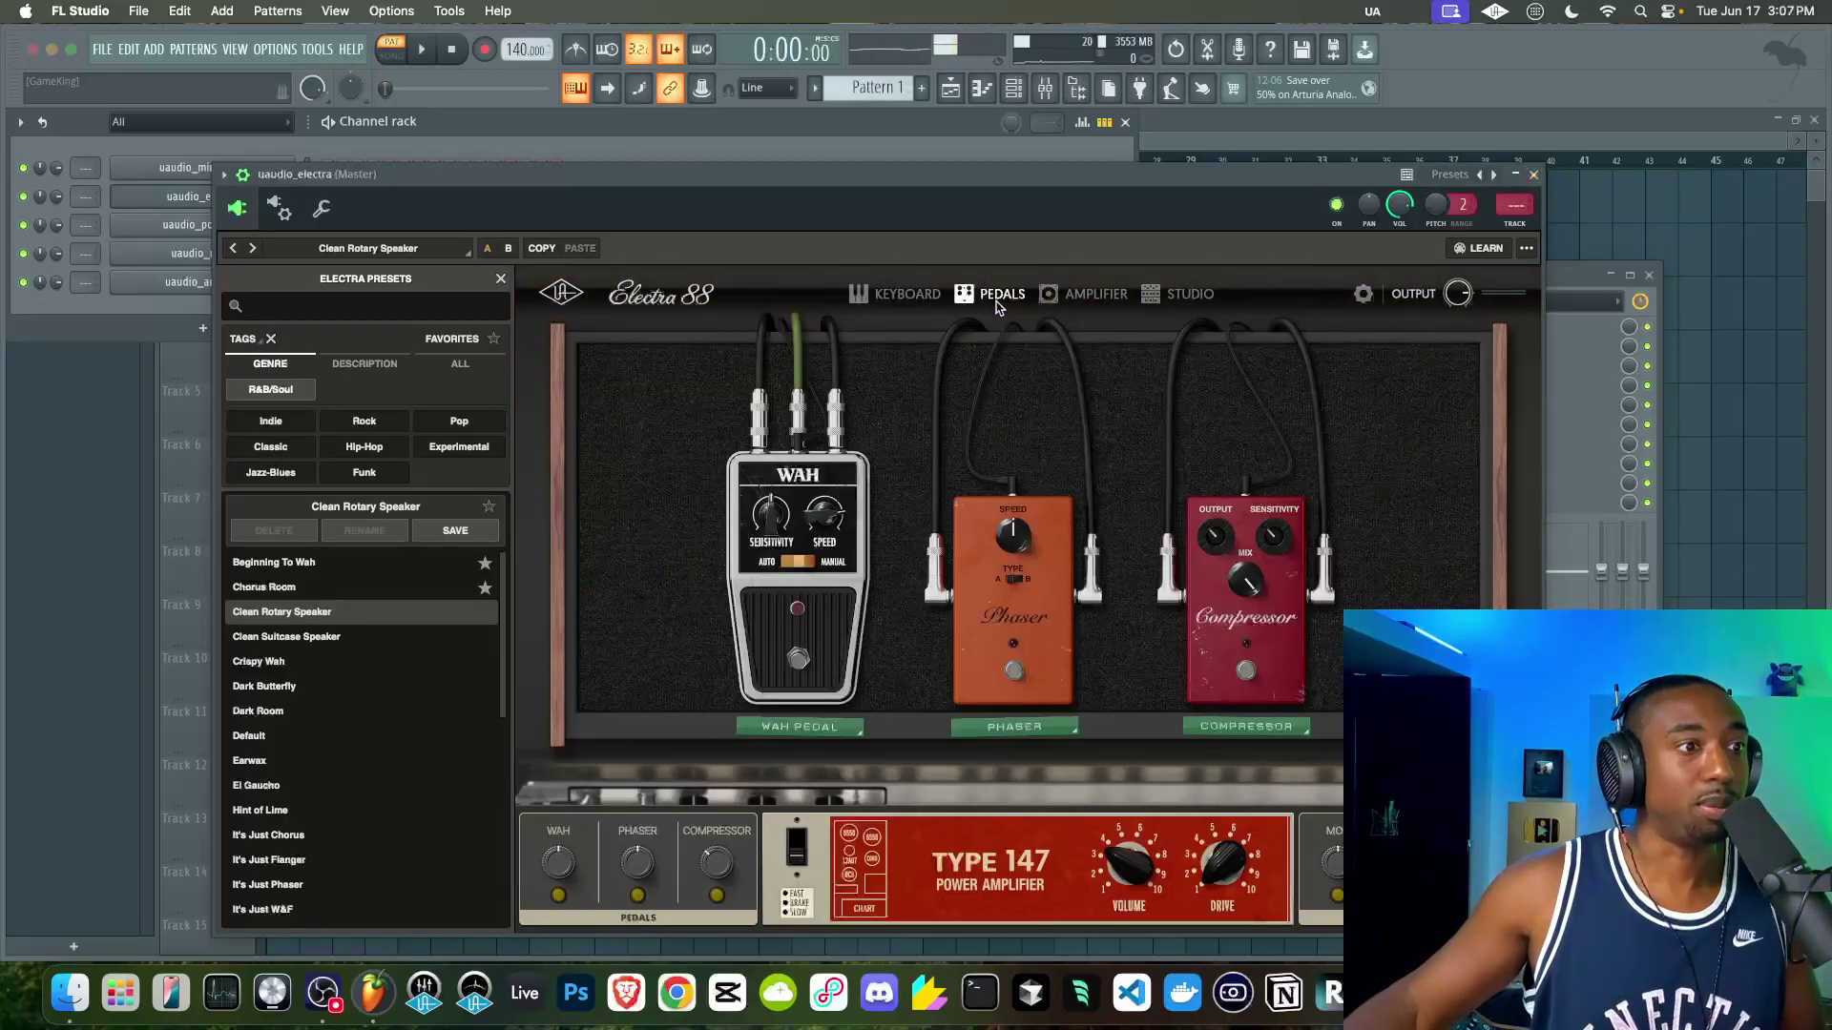
{"action": "left_click", "coordinate": [1088, 298]}
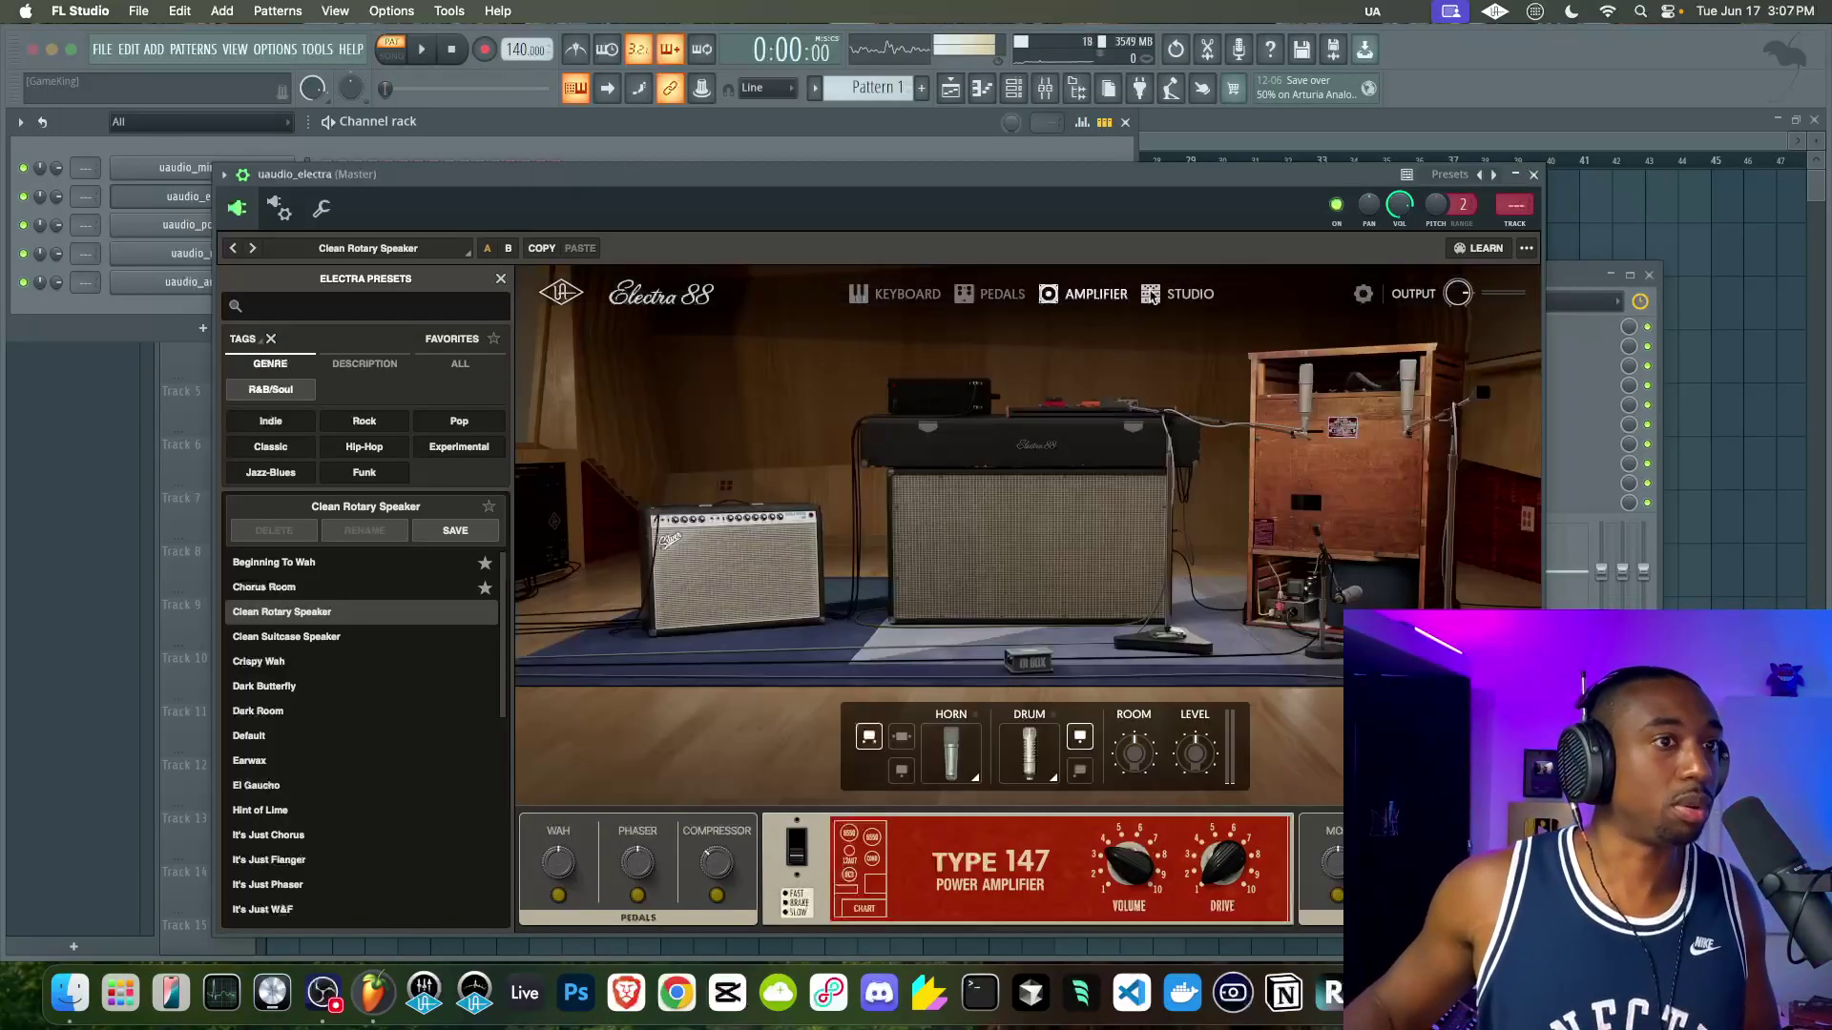
{"action": "left_click", "coordinate": [1181, 298]}
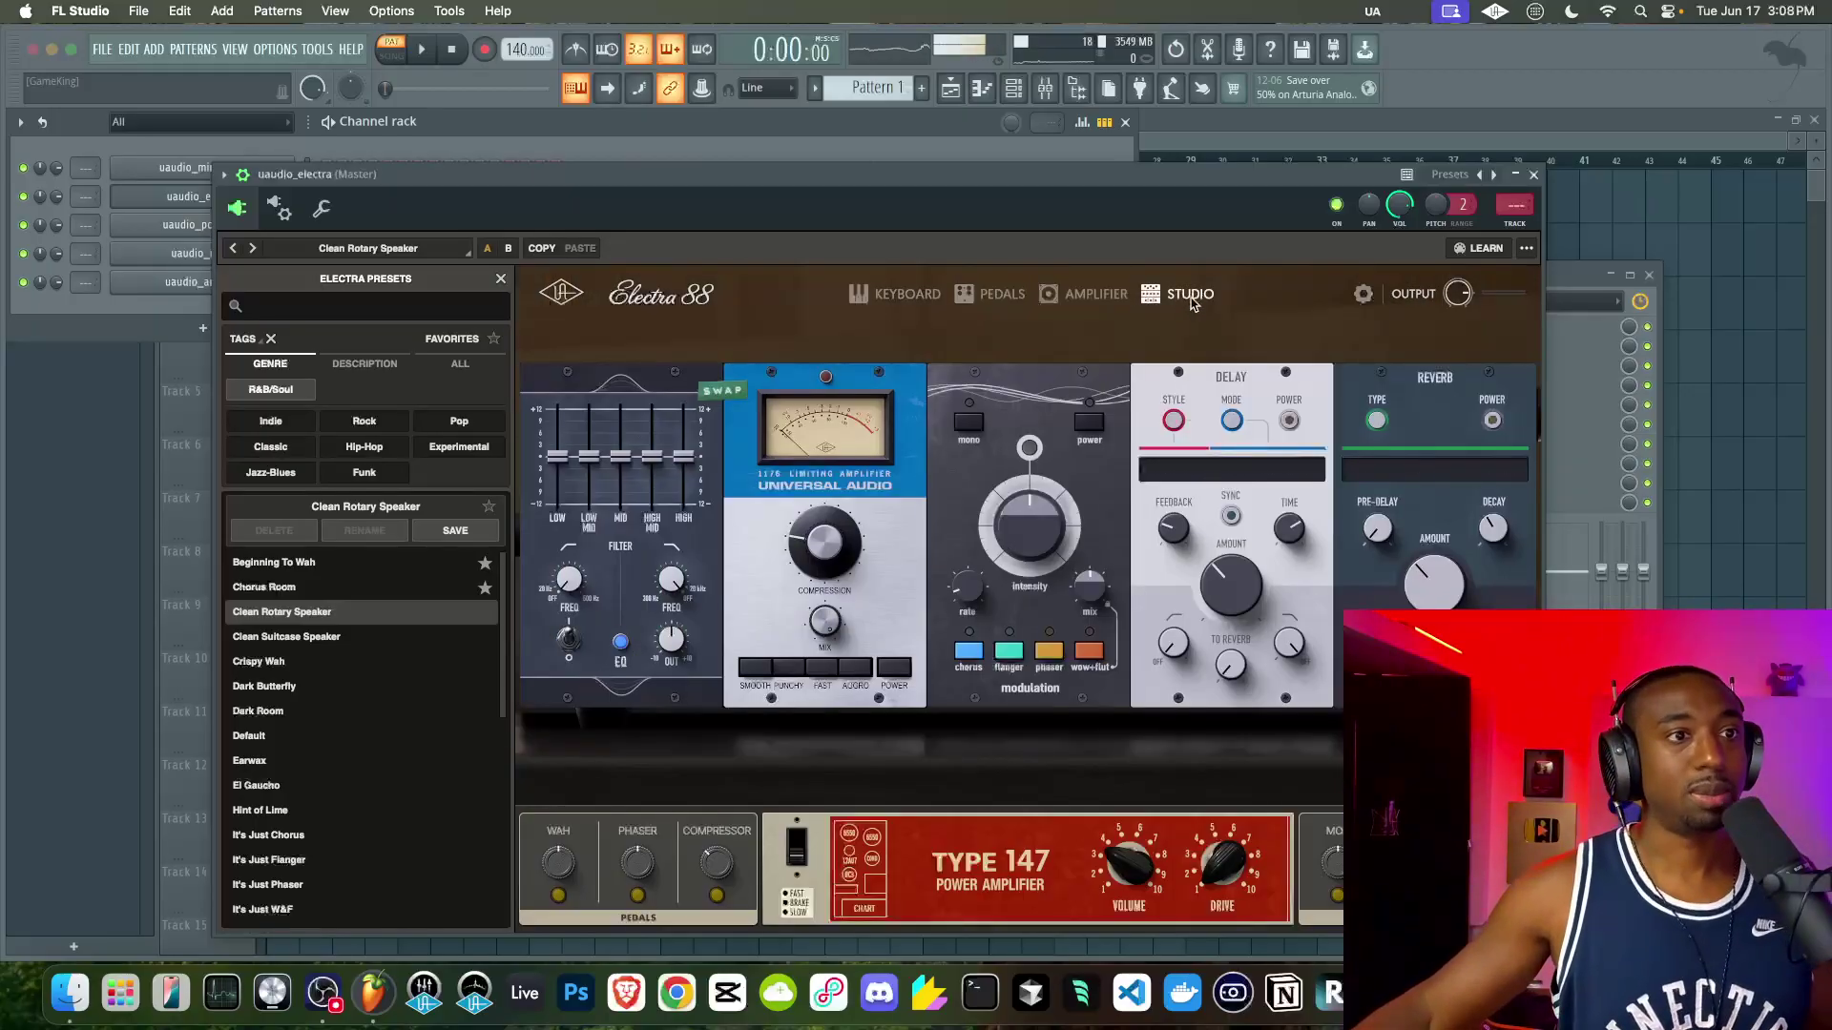
{"action": "left_click", "coordinate": [1533, 175]}
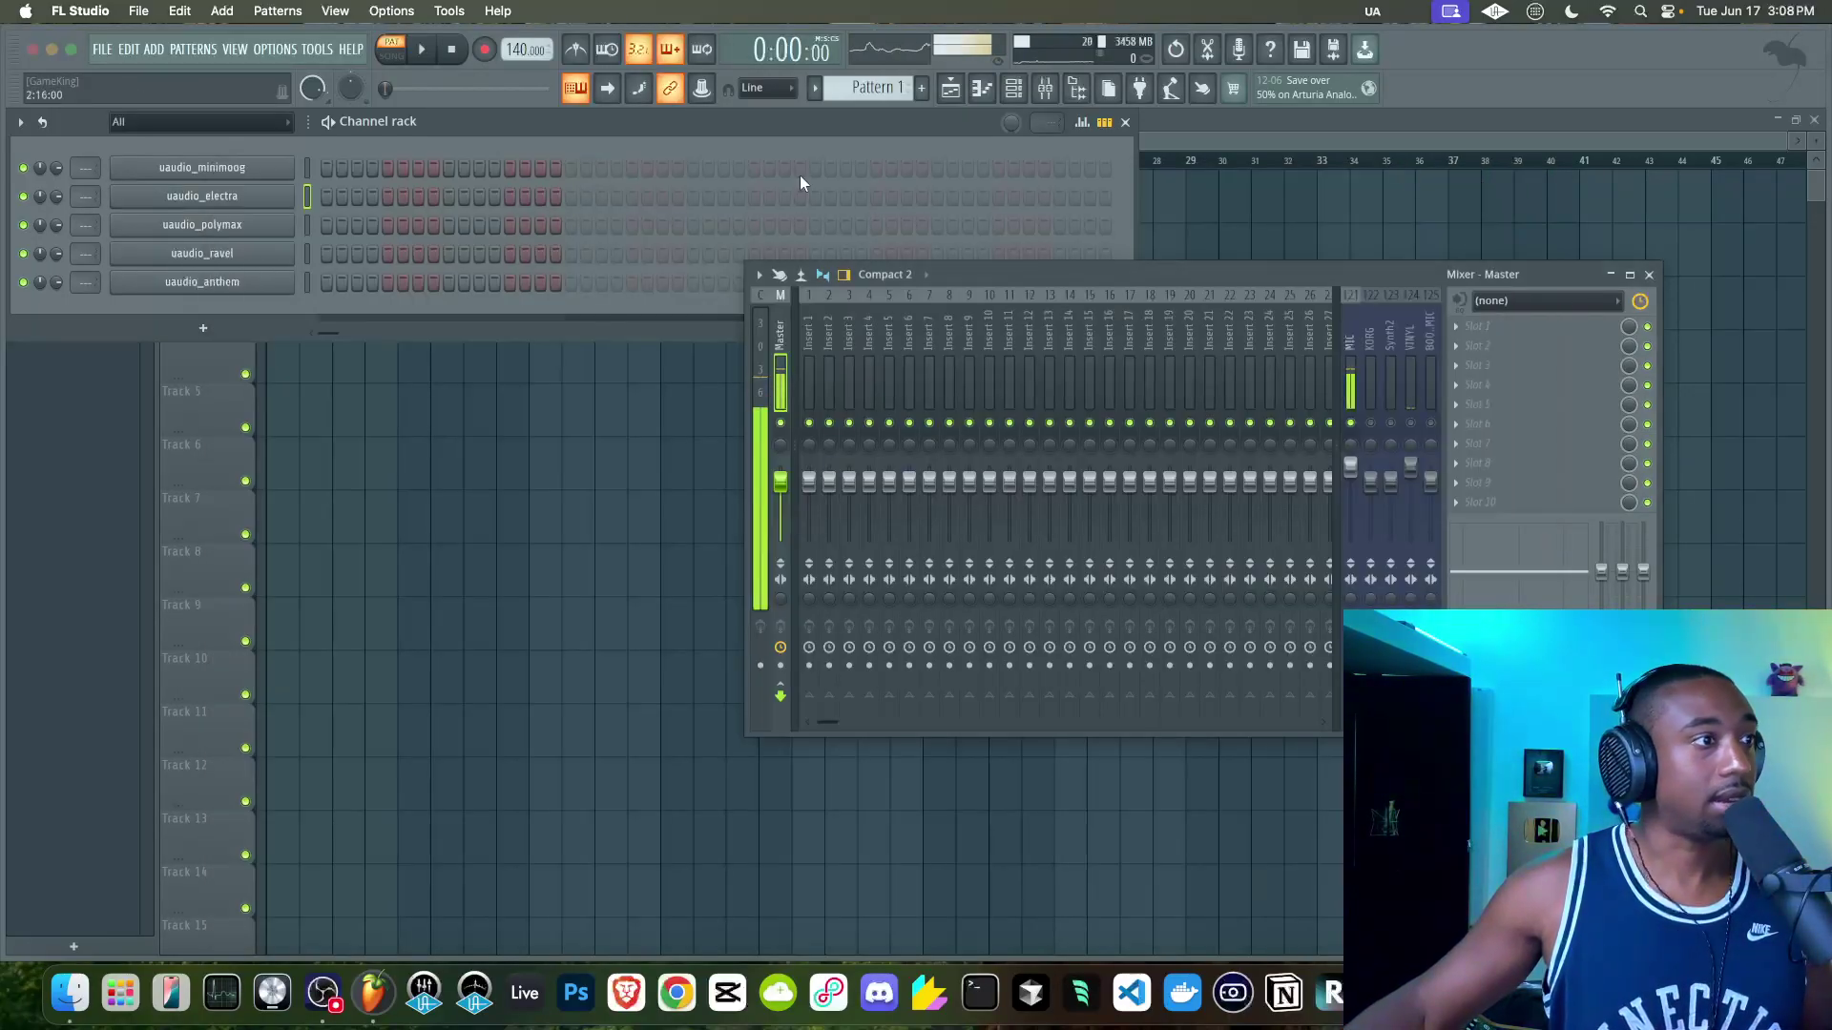
- Open uaudio_polymax, load InstaProg from the Horns presets, and replace the Horns filter with the favorites list
{"action": "left_click", "coordinate": [193, 227]}
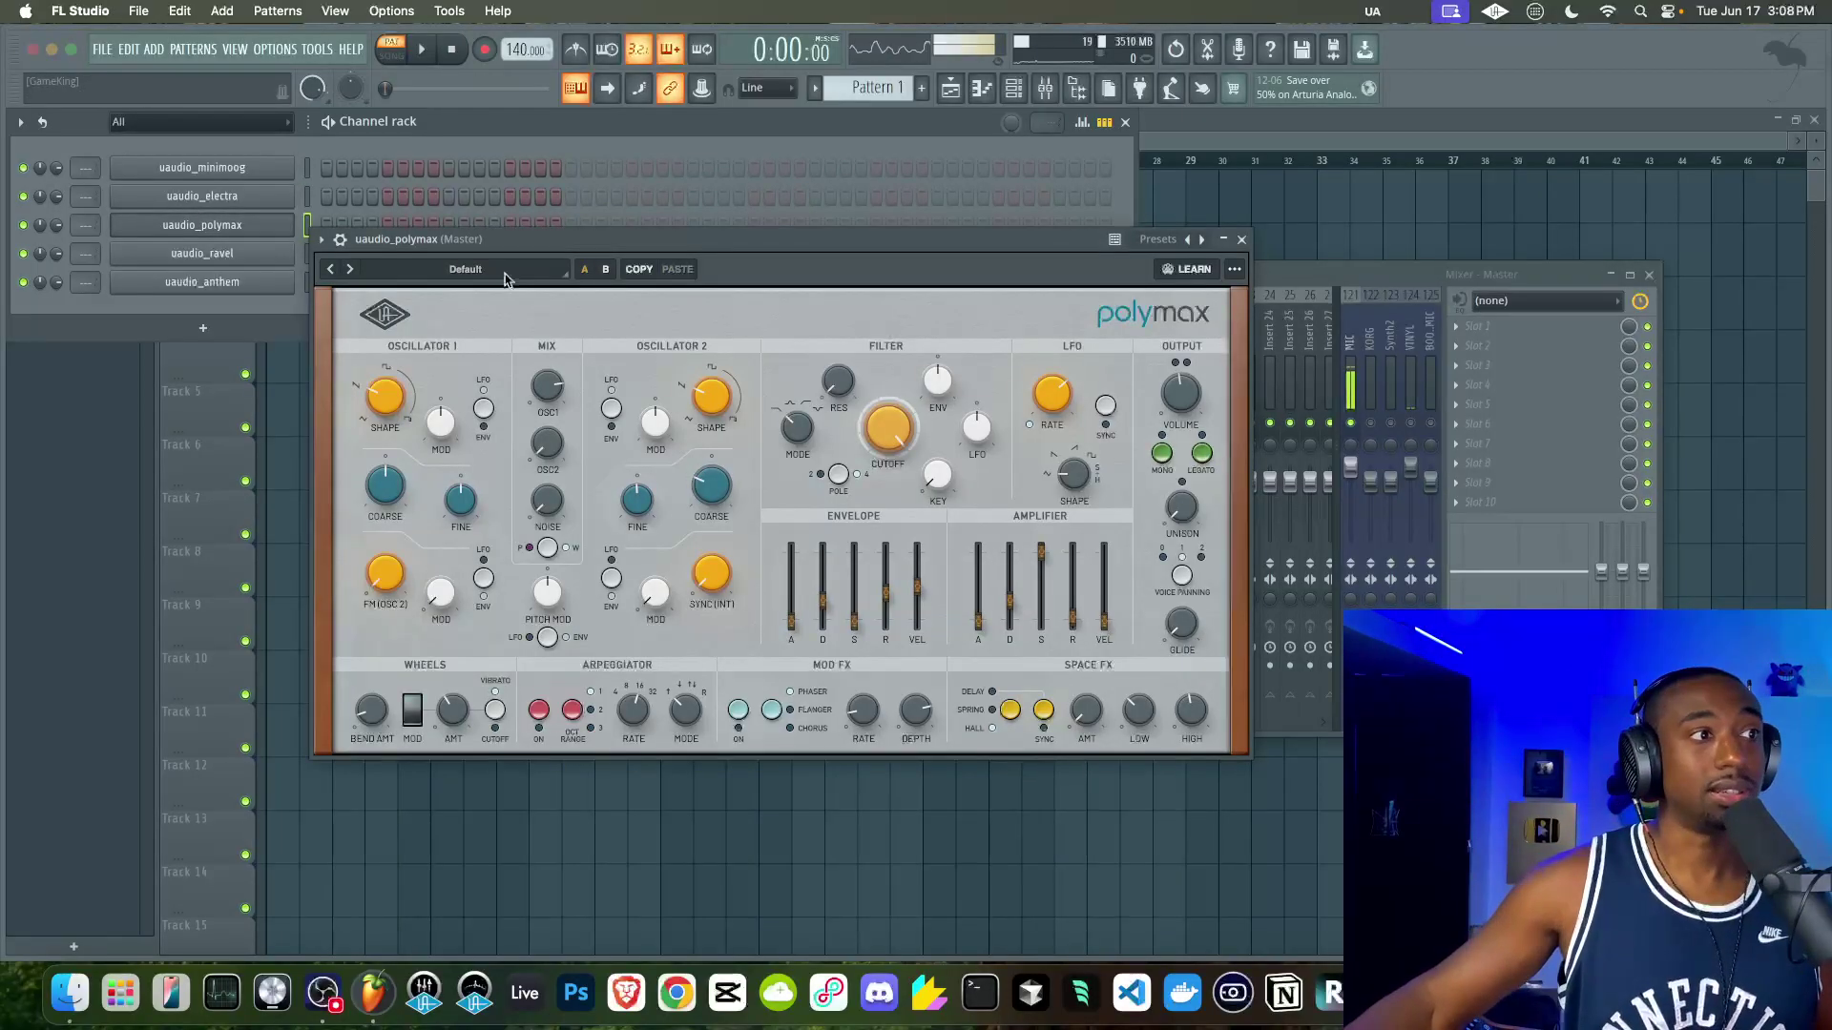
{"action": "left_click", "coordinate": [460, 271]}
{"action": "left_click", "coordinate": [493, 474]}
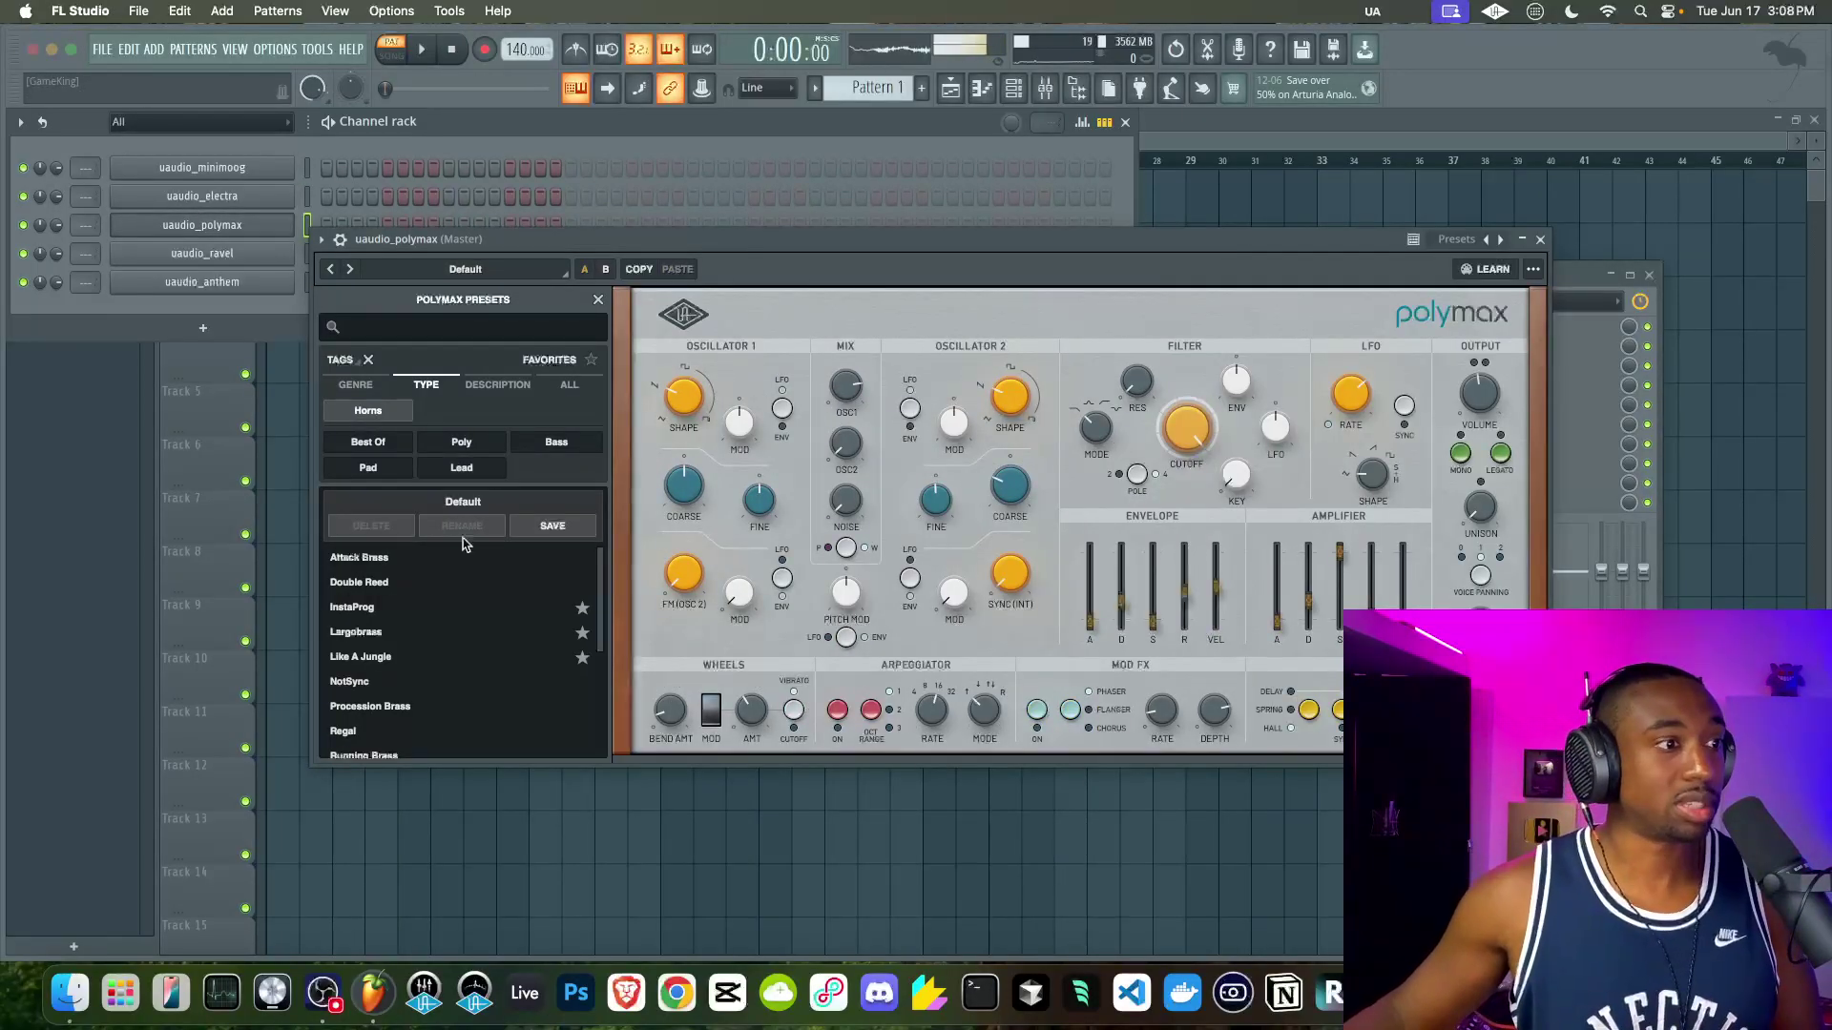
{"action": "left_click", "coordinate": [436, 611]}
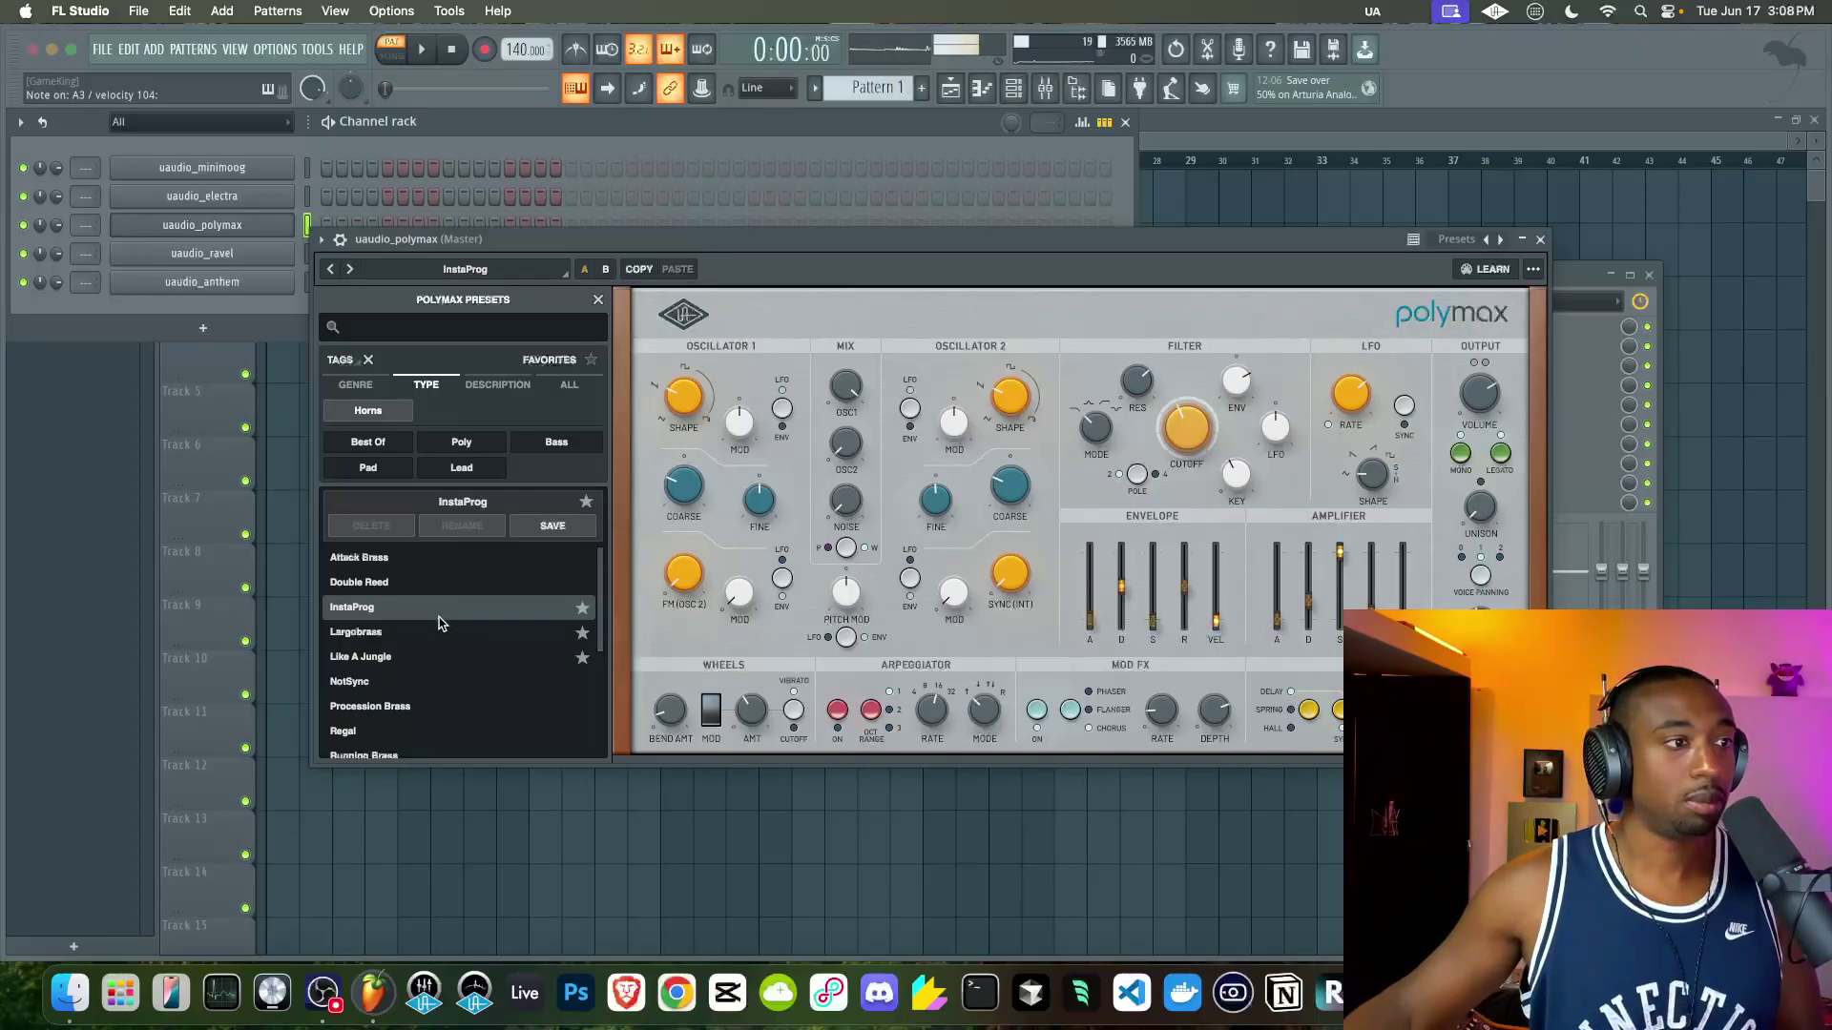
{"action": "left_click", "coordinate": [405, 409]}
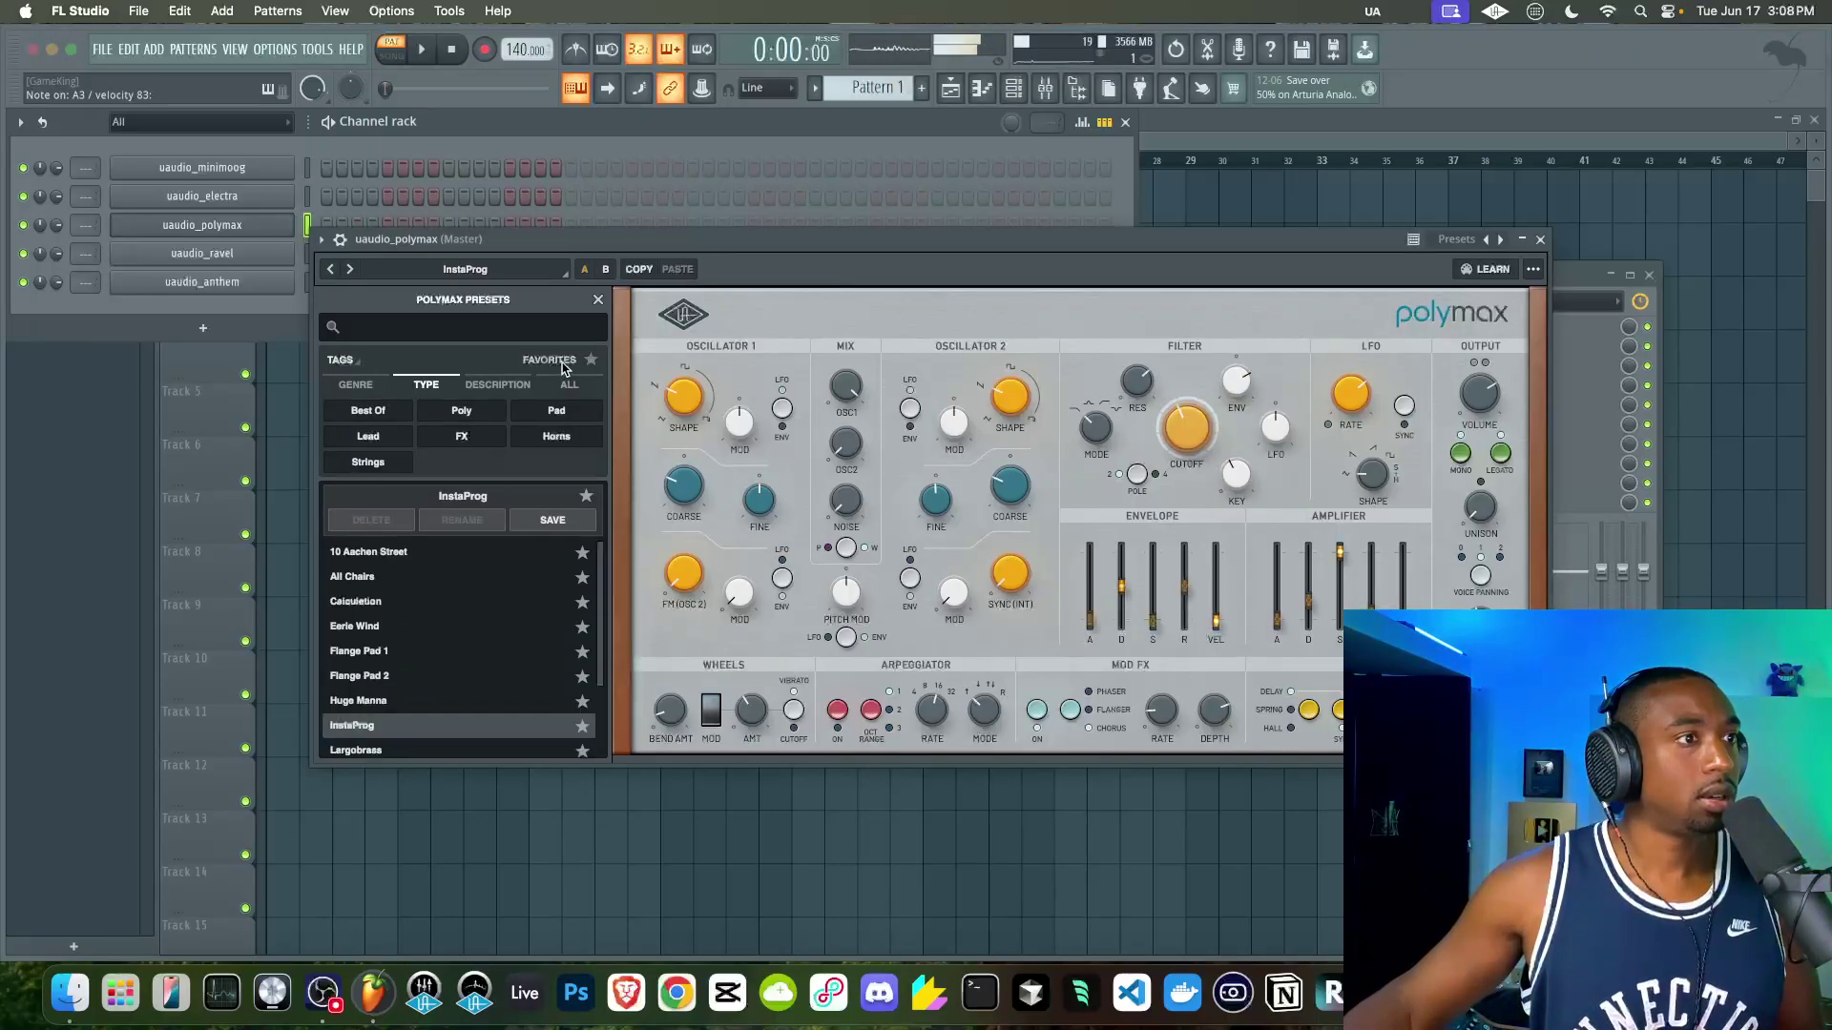
- Audition the Polymax favorite presets one by one in list order, from 10 Aachen Street through Flange Pad 2 to Huge Manna
{"action": "left_click", "coordinate": [424, 558]}
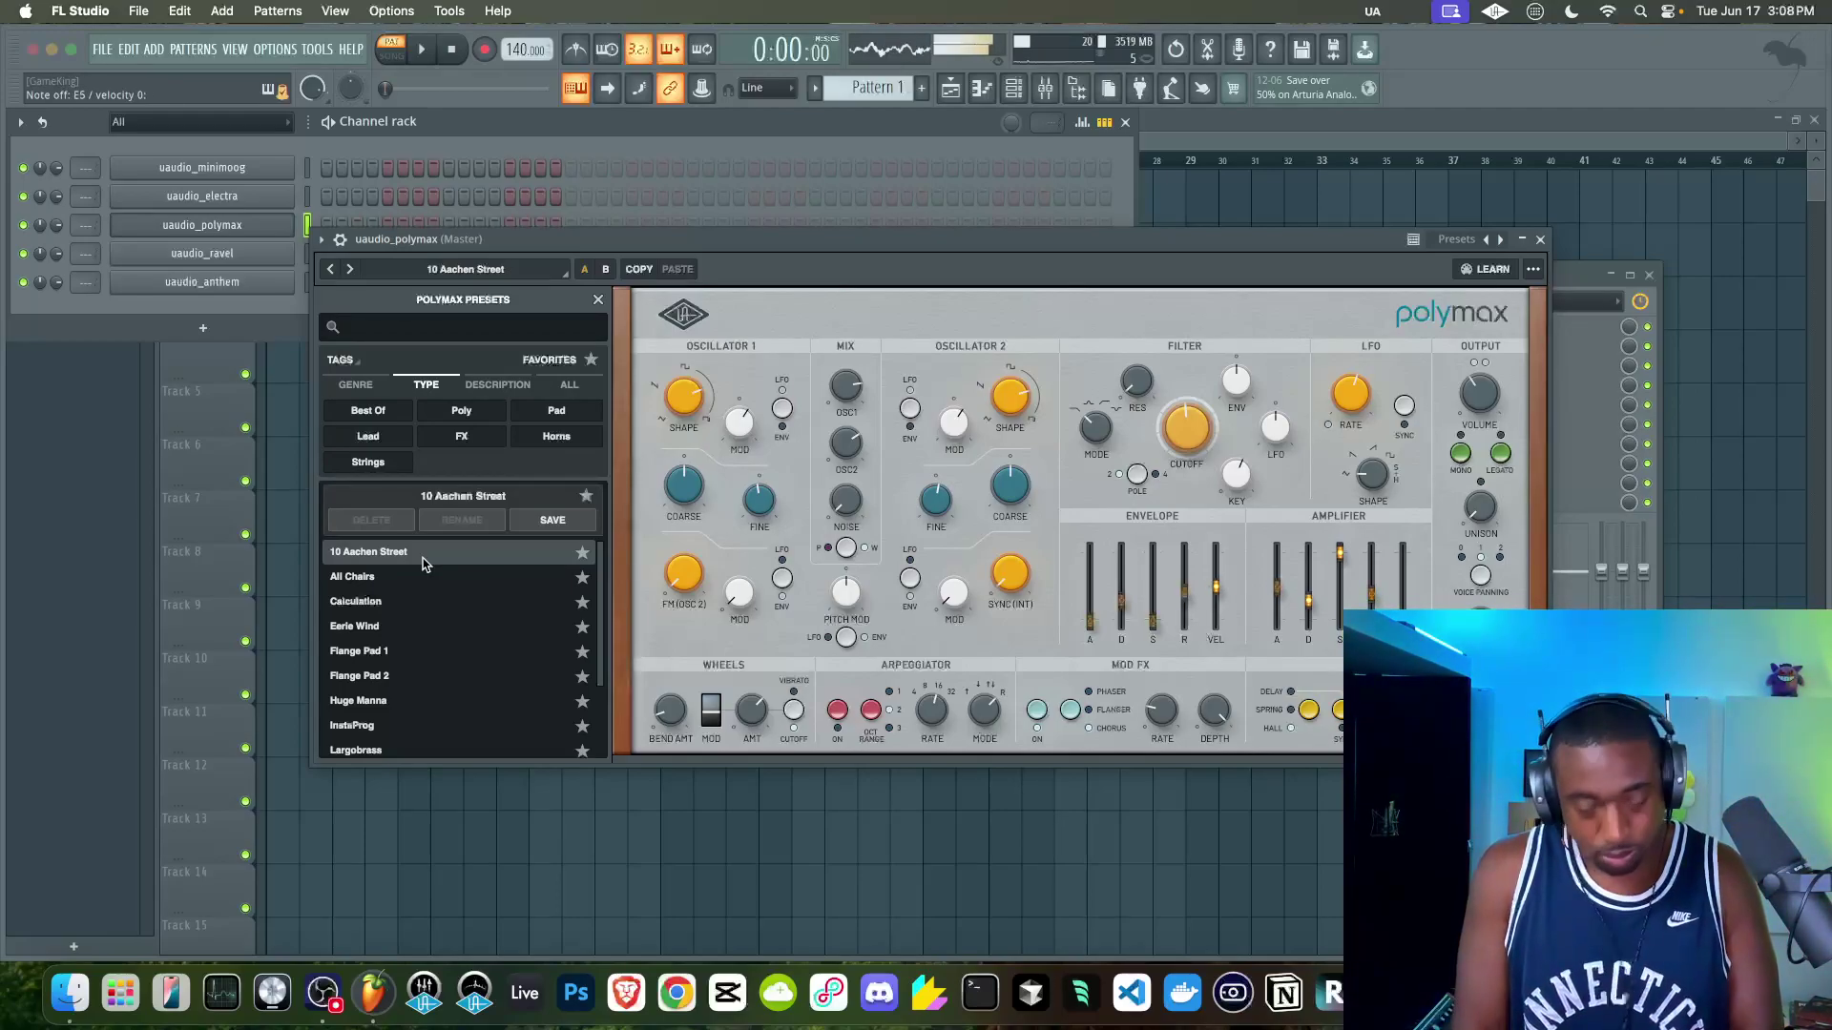
{"action": "left_click", "coordinate": [418, 579]}
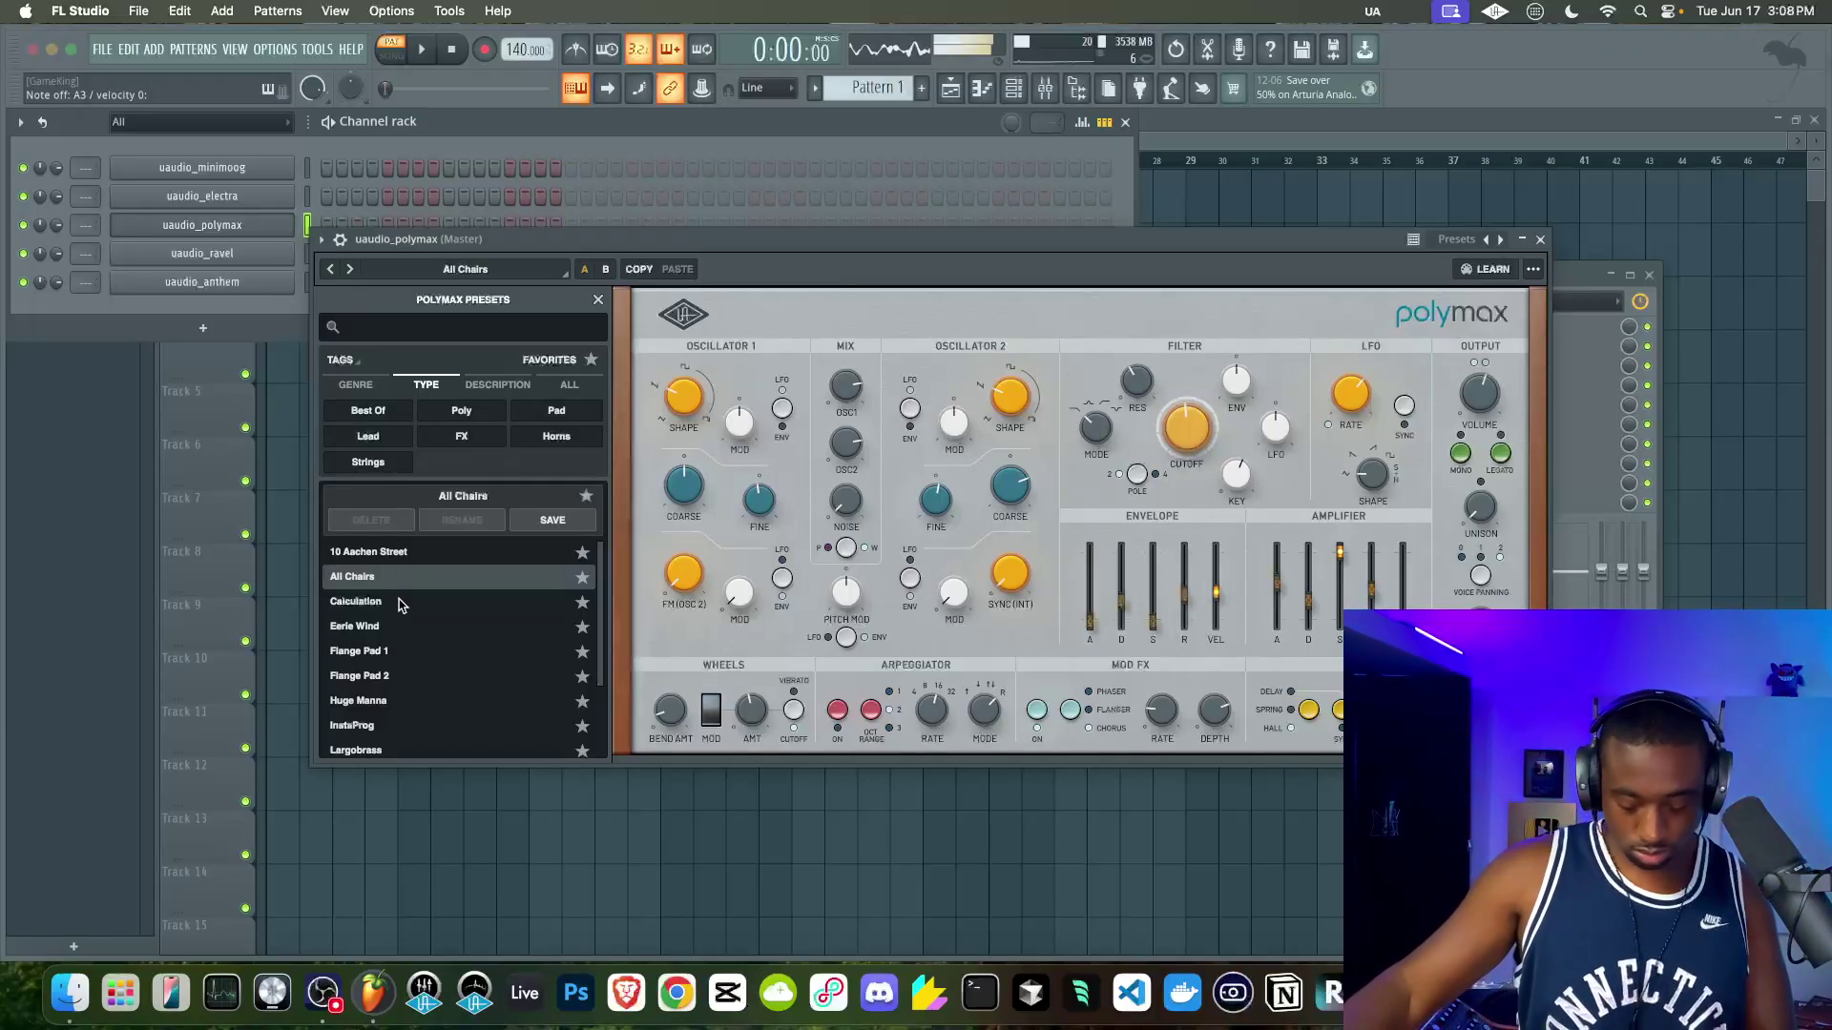
{"action": "left_click", "coordinate": [399, 603]}
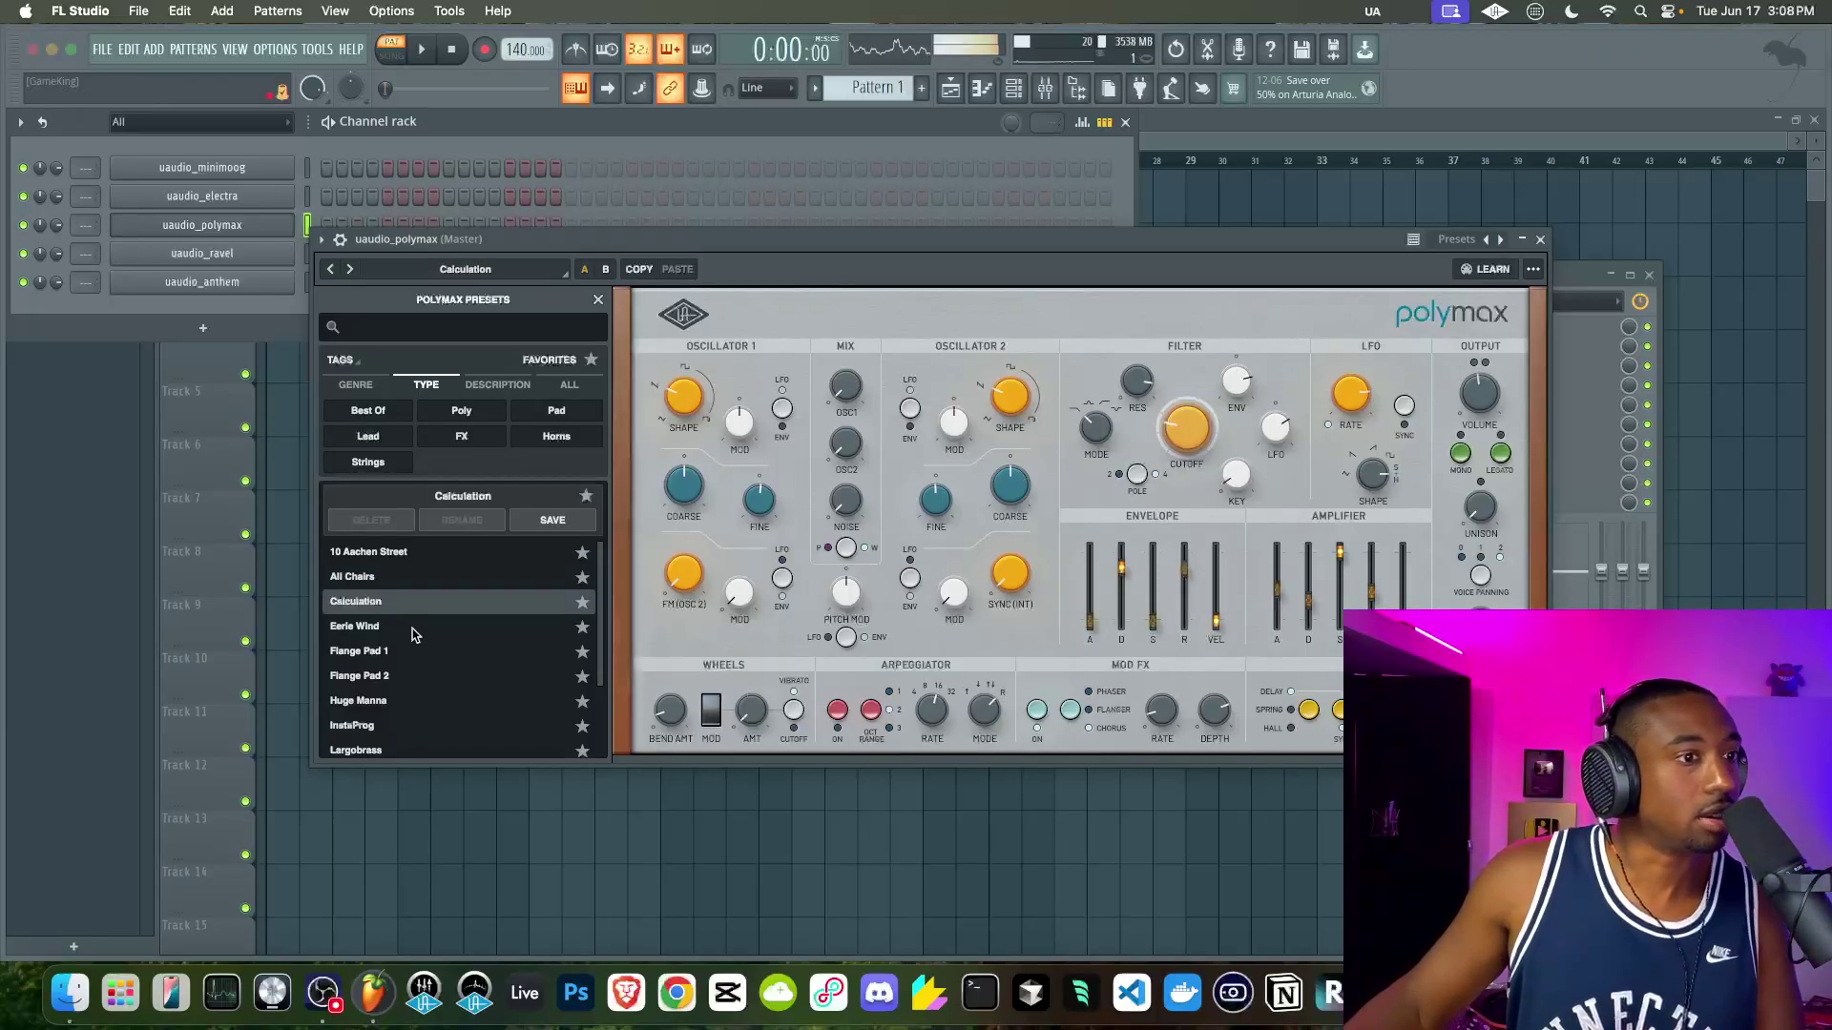
{"action": "left_click", "coordinate": [412, 629]}
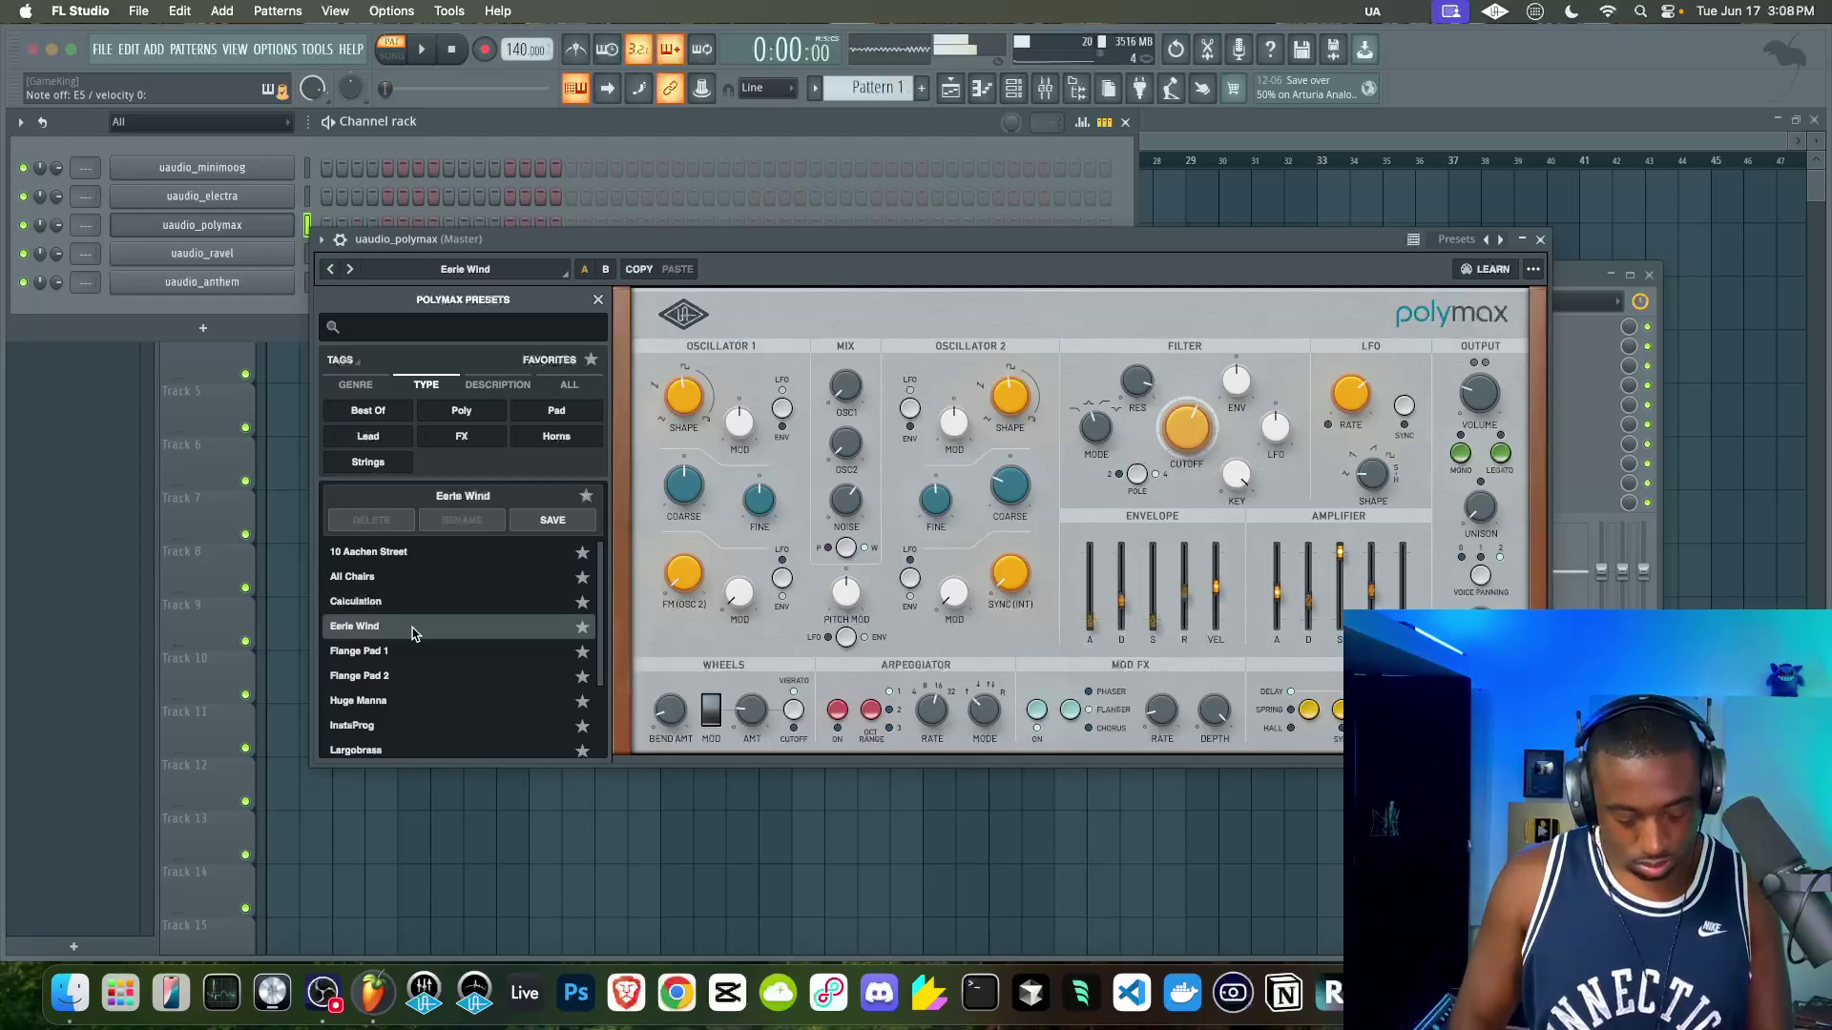
{"action": "left_click", "coordinate": [407, 652]}
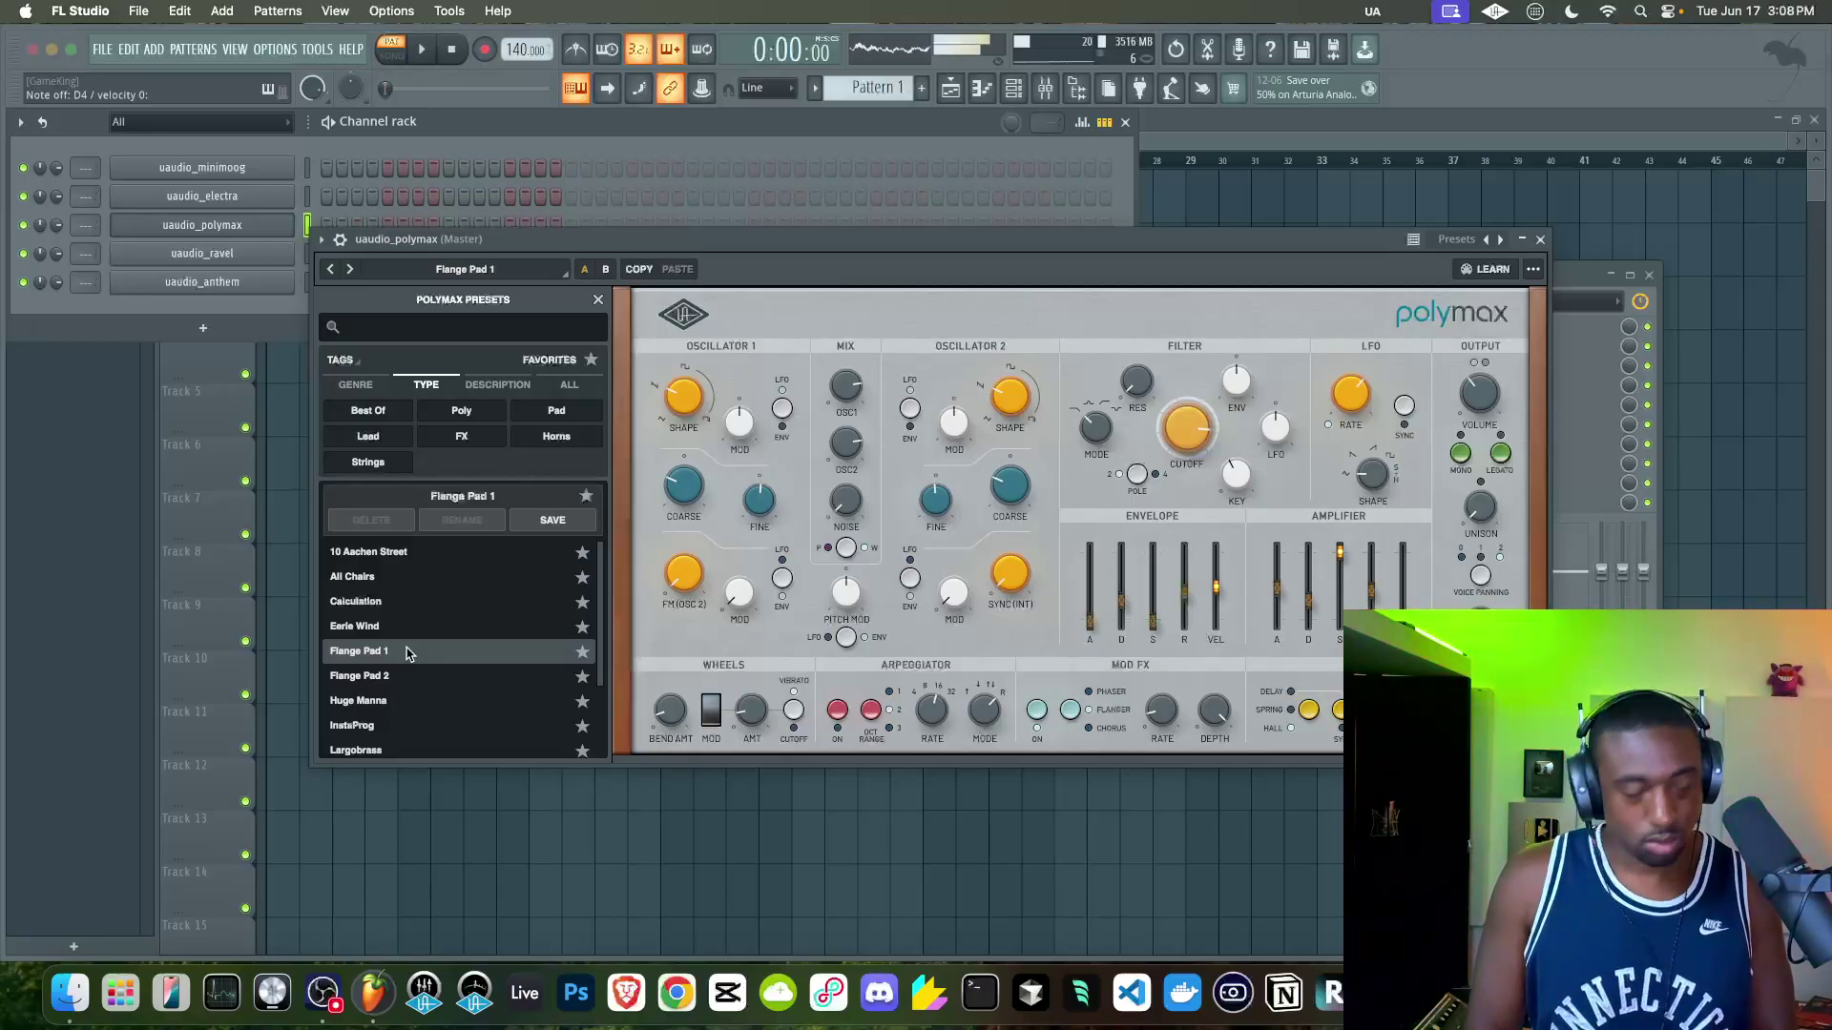
{"action": "left_click", "coordinate": [399, 677]}
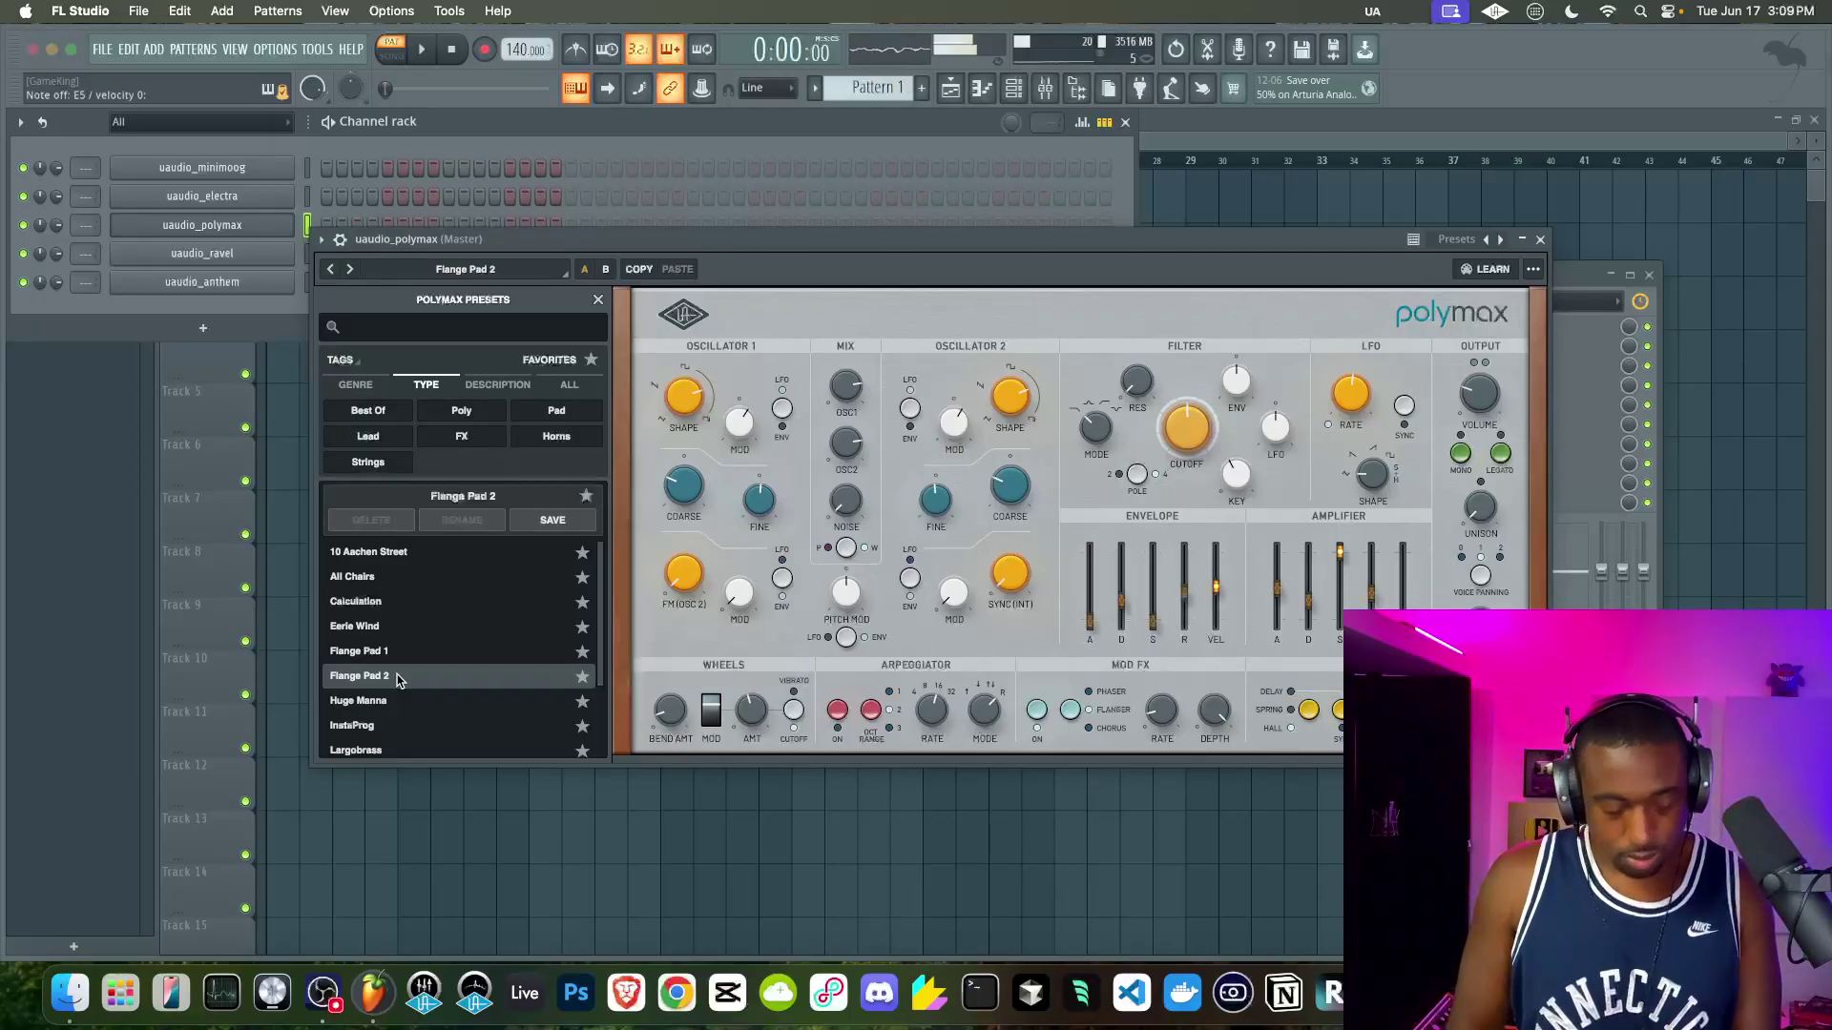
{"action": "left_click", "coordinate": [399, 700]}
- Audition the Polymax favorites InstaProg, Largobrass, Like A Jungle, Raindrops Pad and Single Reed, load Stepper Pad, and close the instrument
{"action": "scroll", "coordinate": [399, 699], "scroll_direction": "down", "scroll_amount": 4}
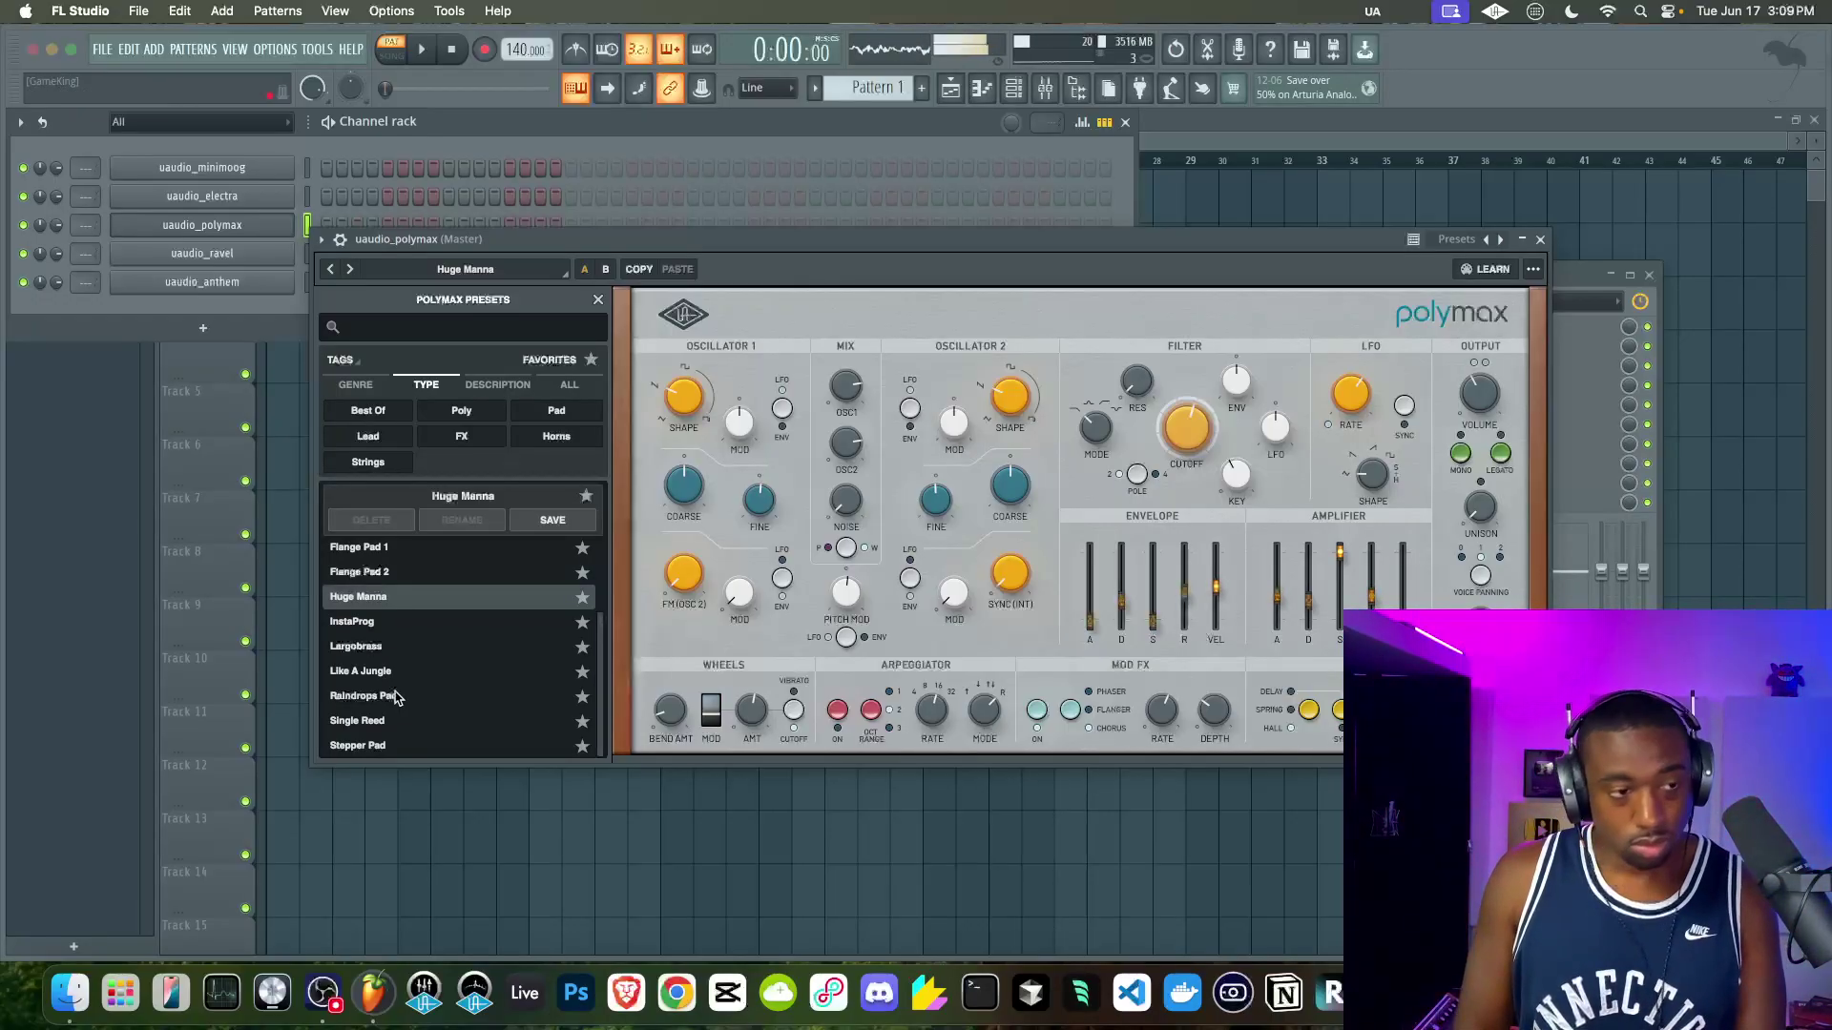
{"action": "left_click", "coordinate": [353, 621]}
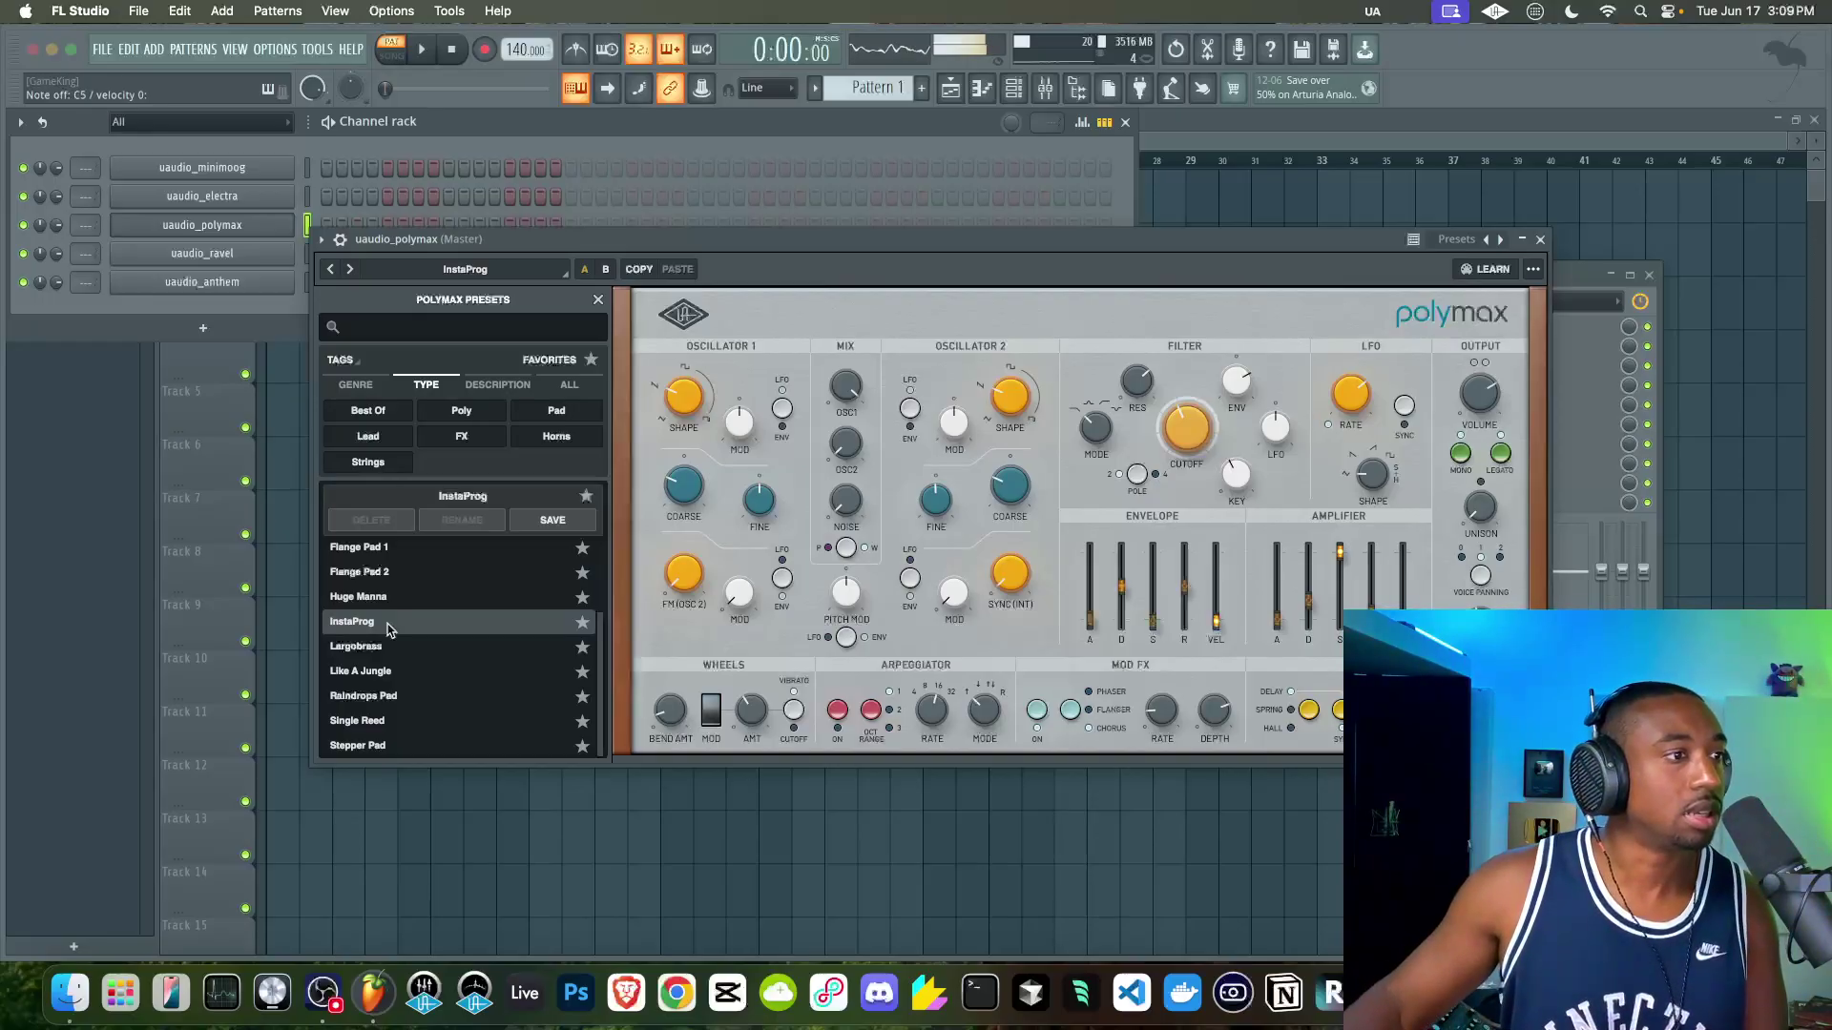
{"action": "left_click", "coordinate": [383, 646]}
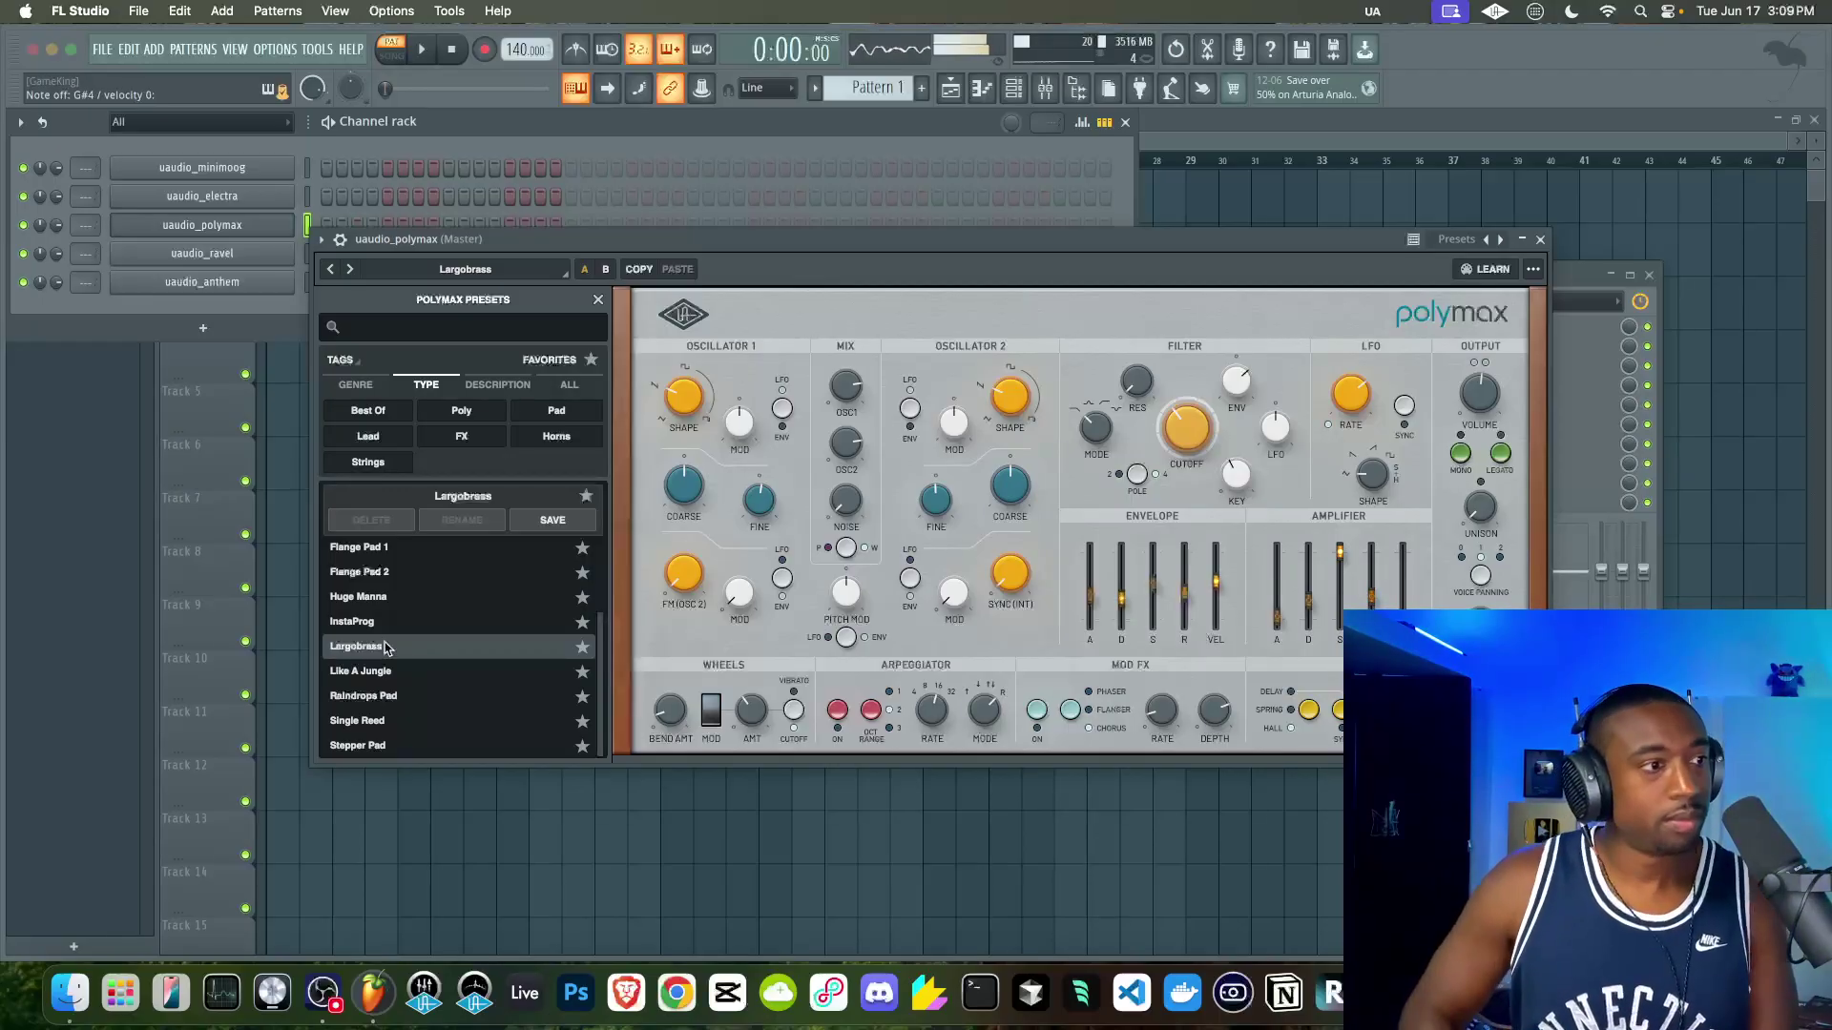
{"action": "left_click", "coordinate": [387, 672]}
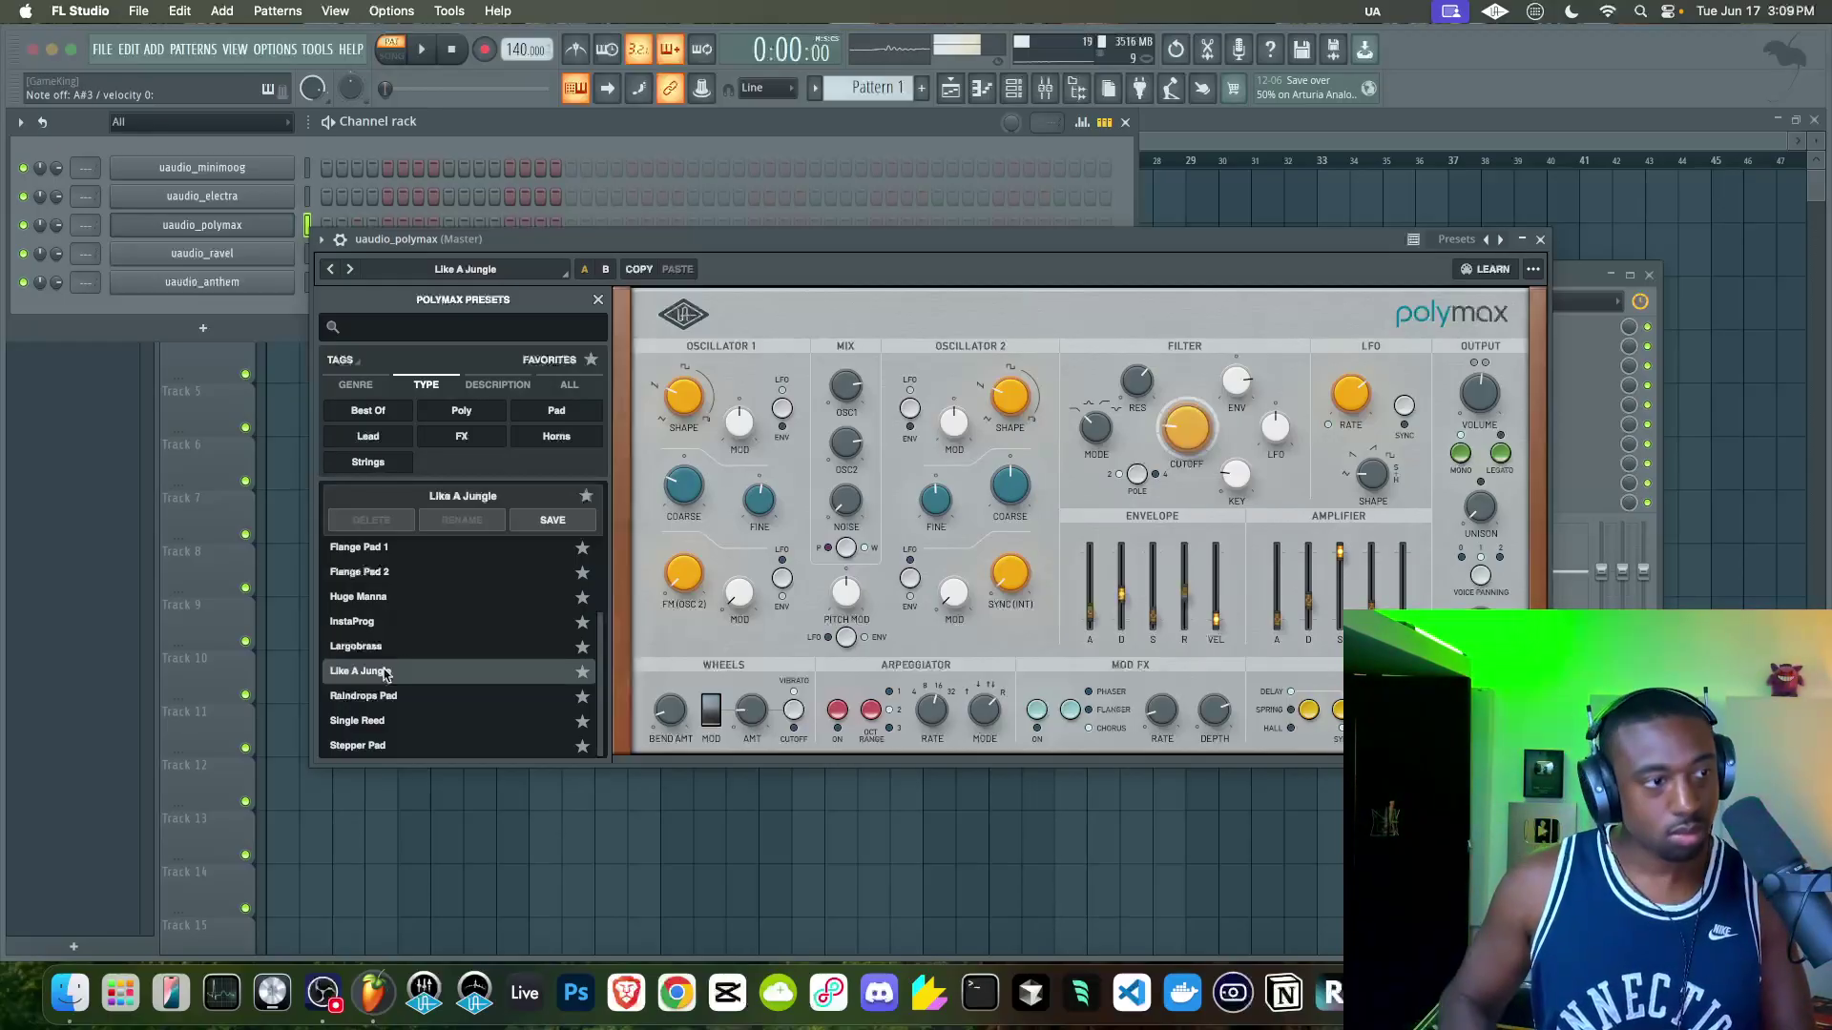
{"action": "left_click", "coordinate": [378, 704]}
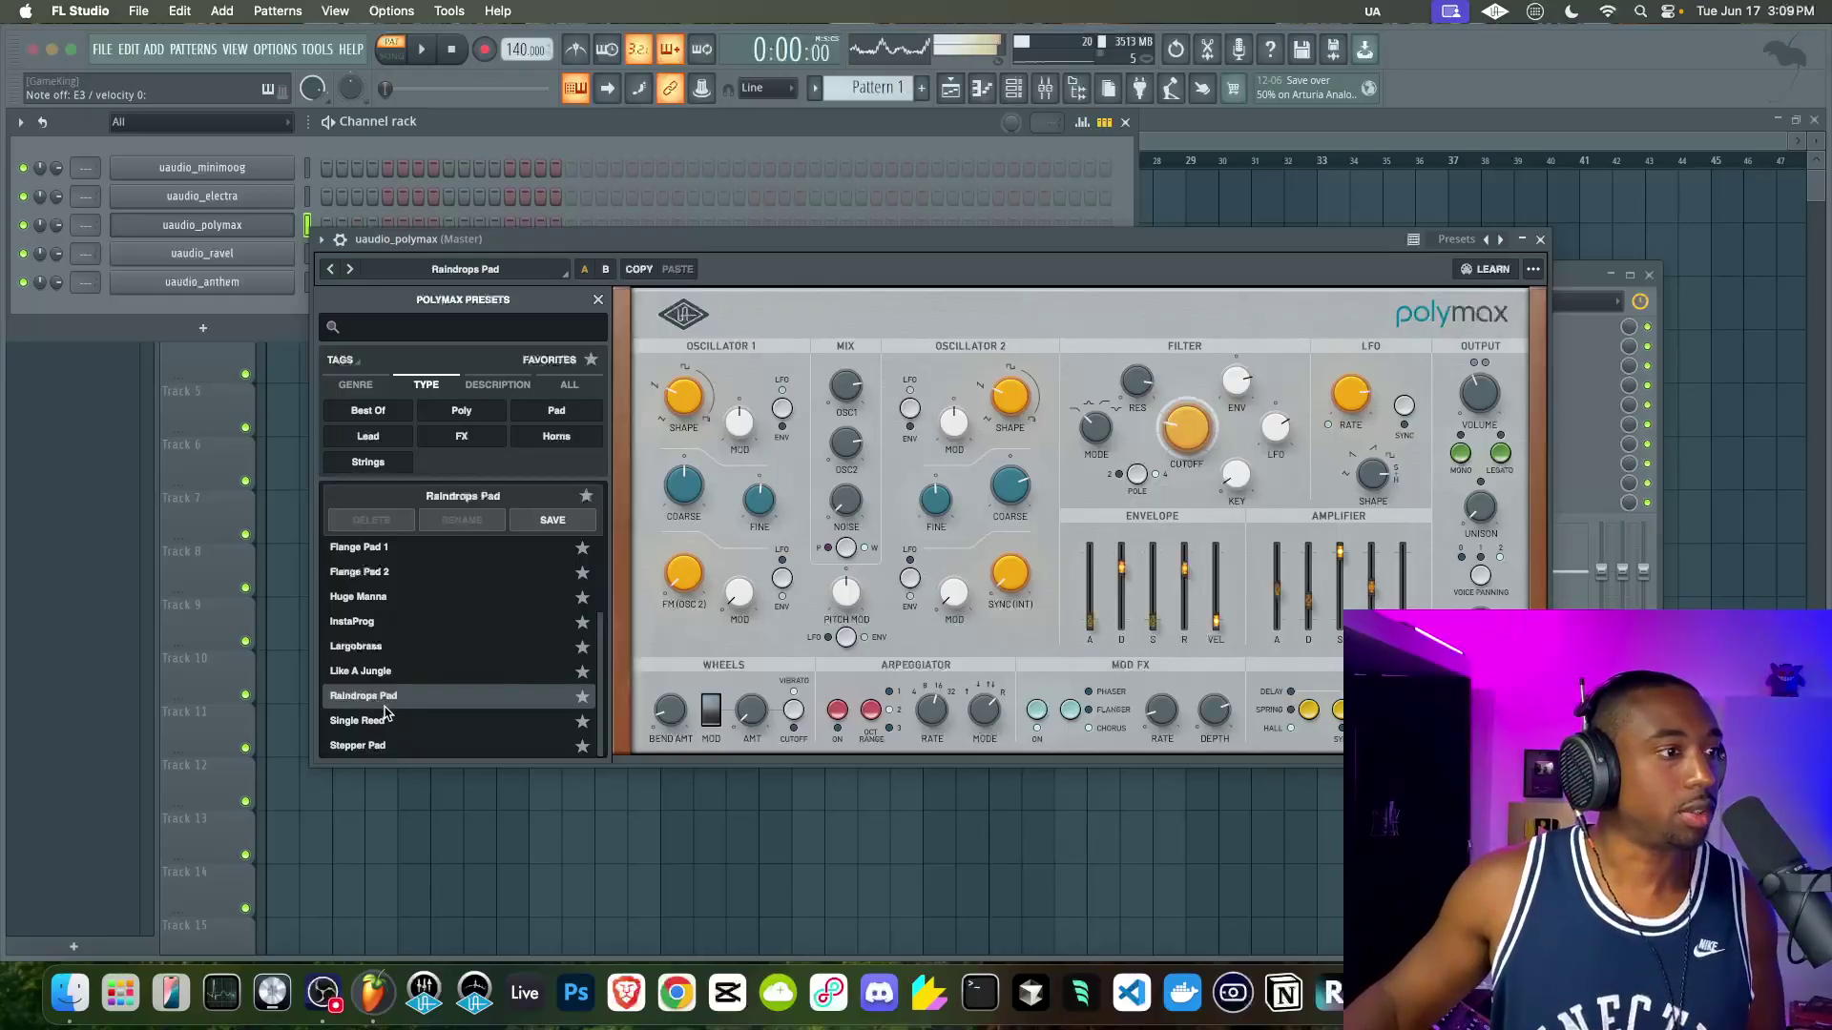
{"action": "left_click", "coordinate": [382, 721]}
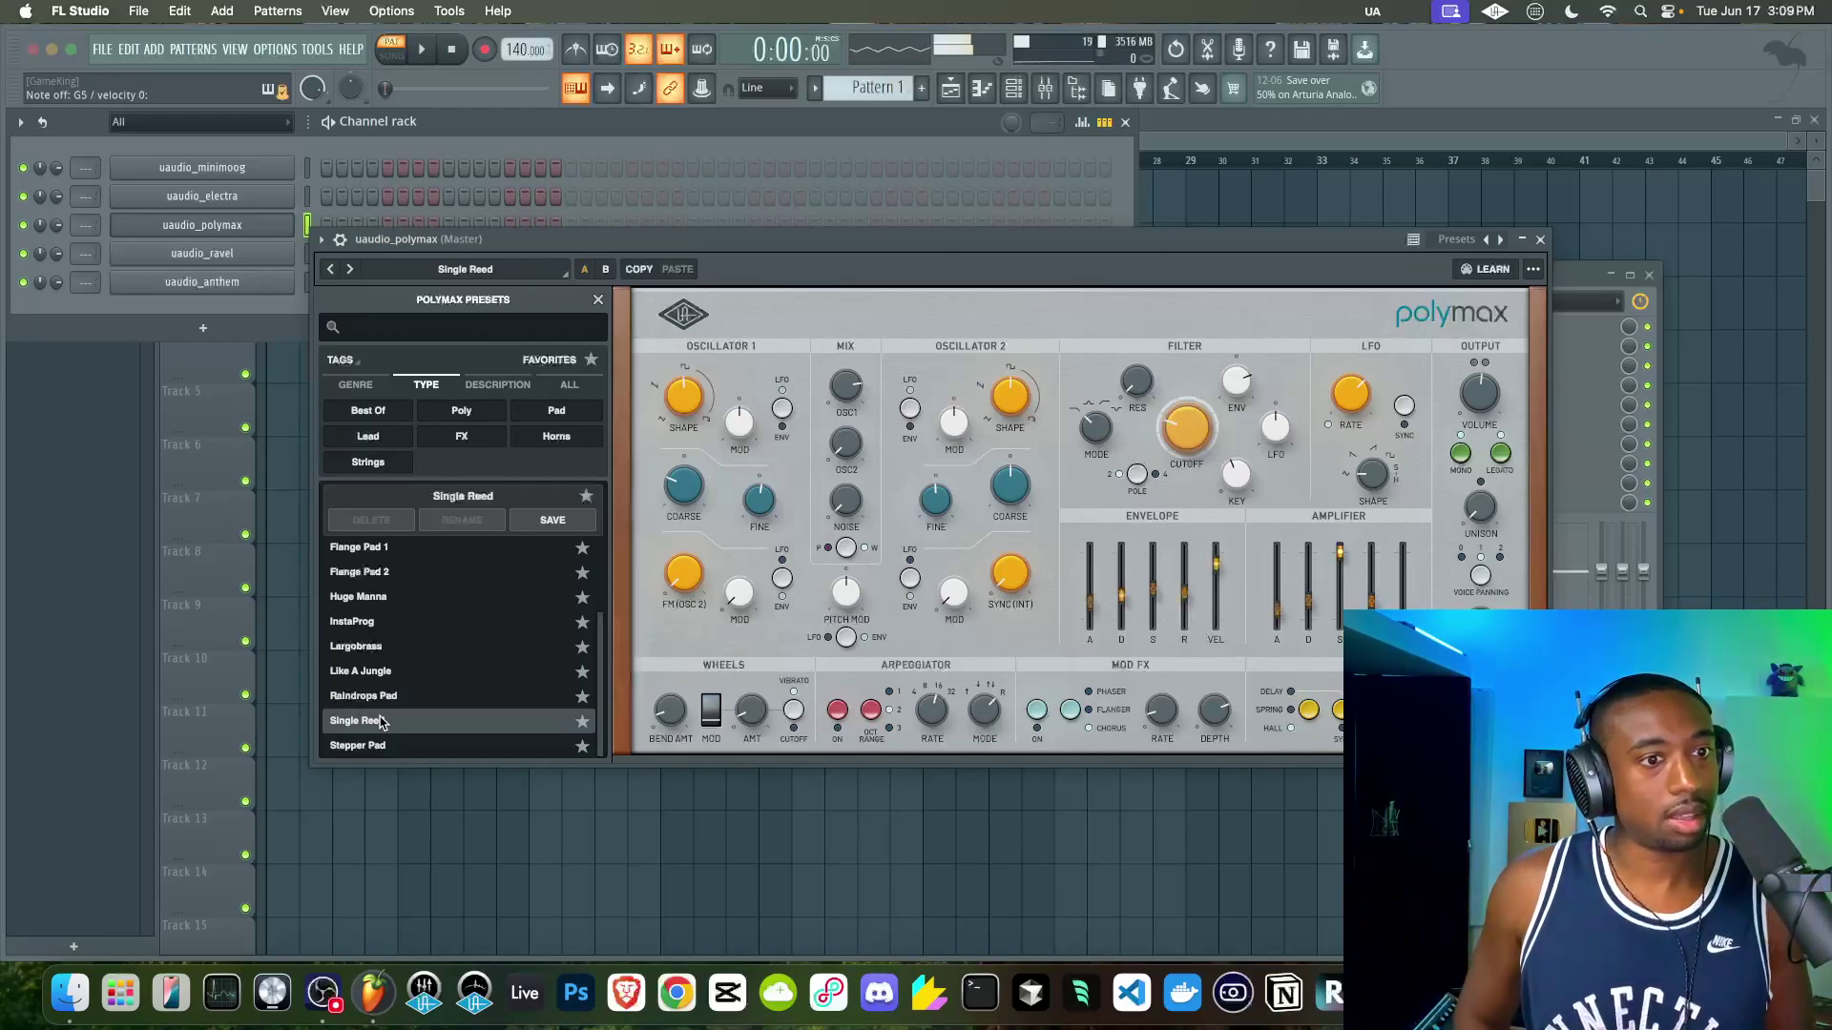
{"action": "left_click", "coordinate": [380, 747]}
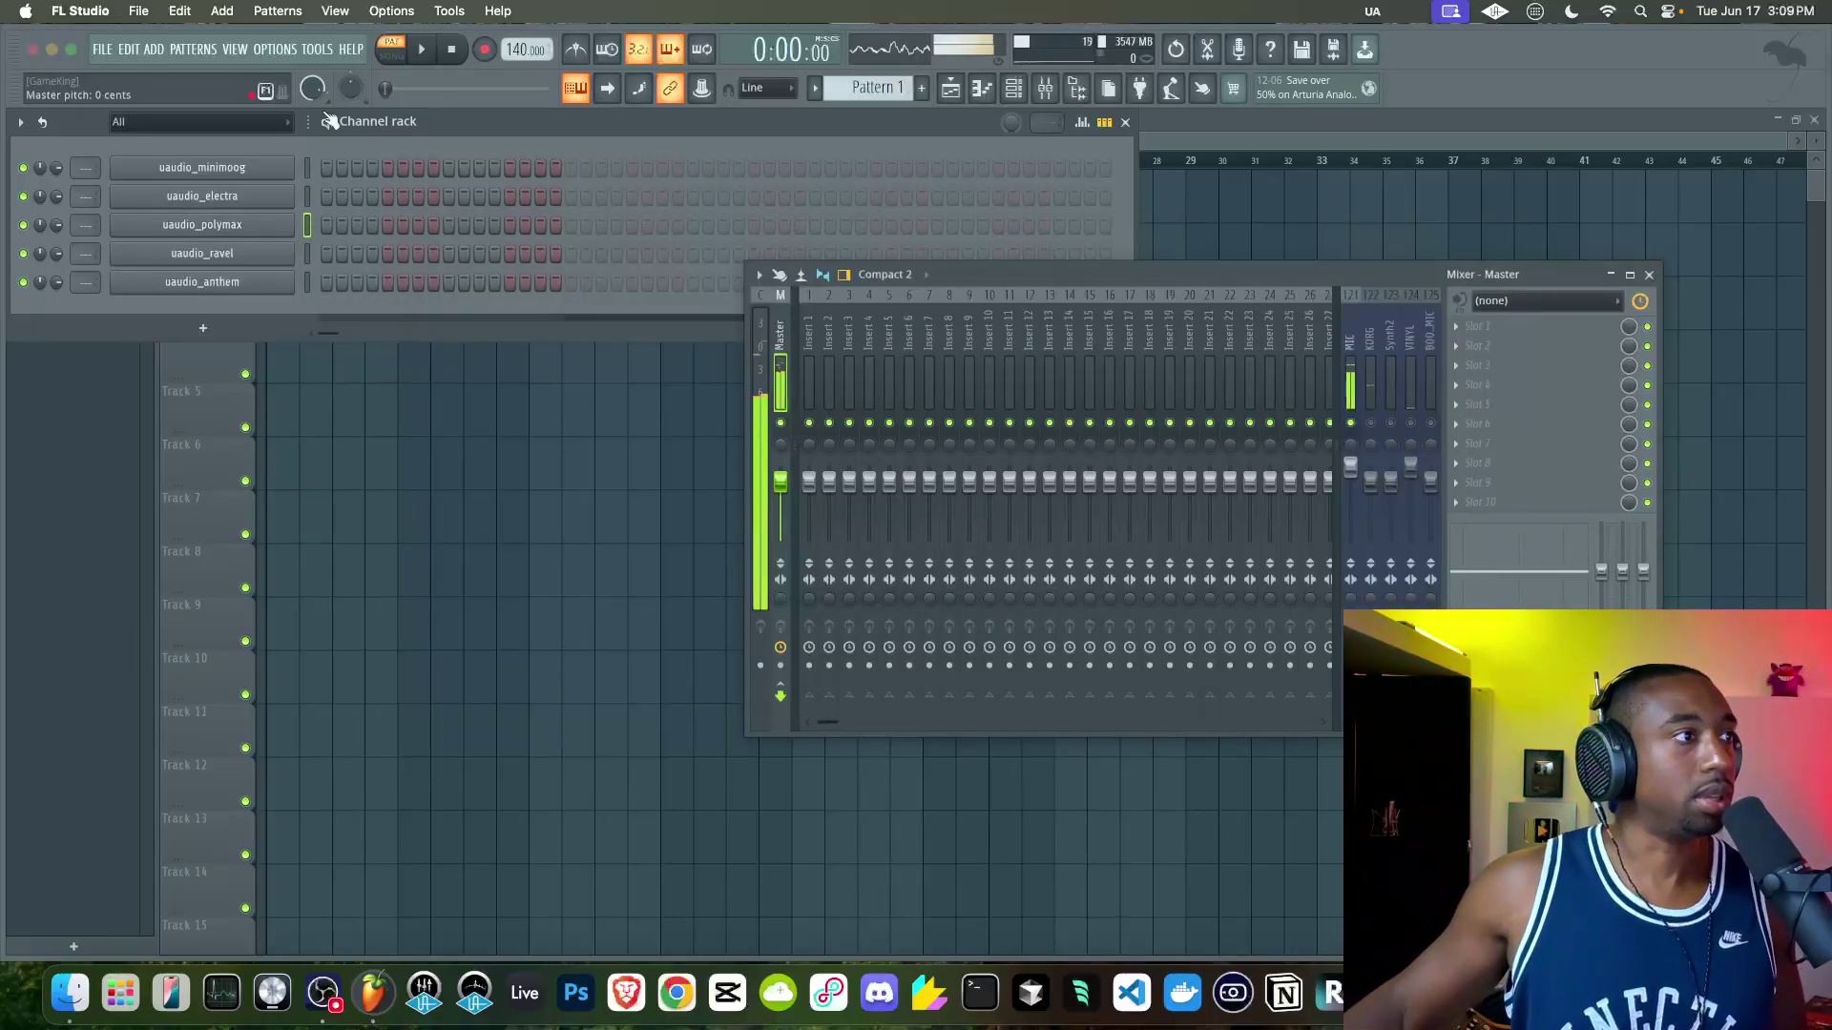
- Open uaudio_ravel, expand its sound controls, lower the piano's DYN setting to its minimum, and close the instrument
{"action": "left_click", "coordinate": [262, 255]}
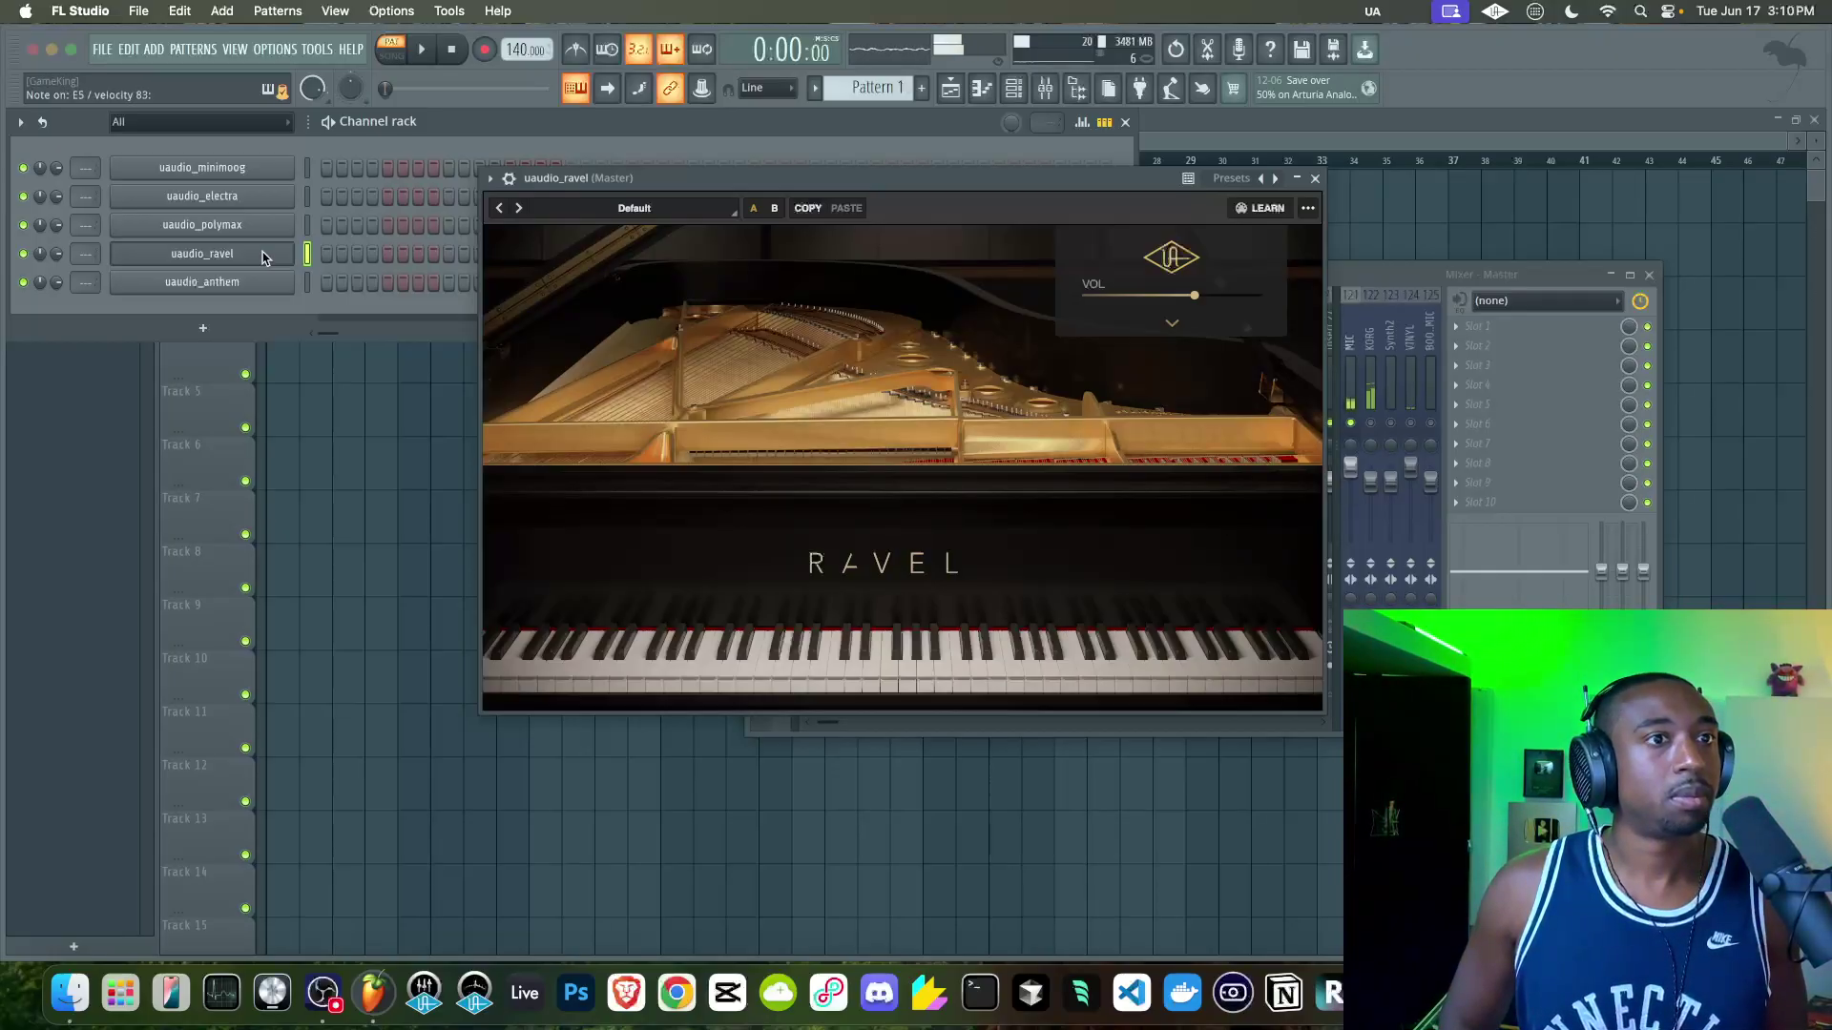
{"action": "left_click", "coordinate": [1171, 321]}
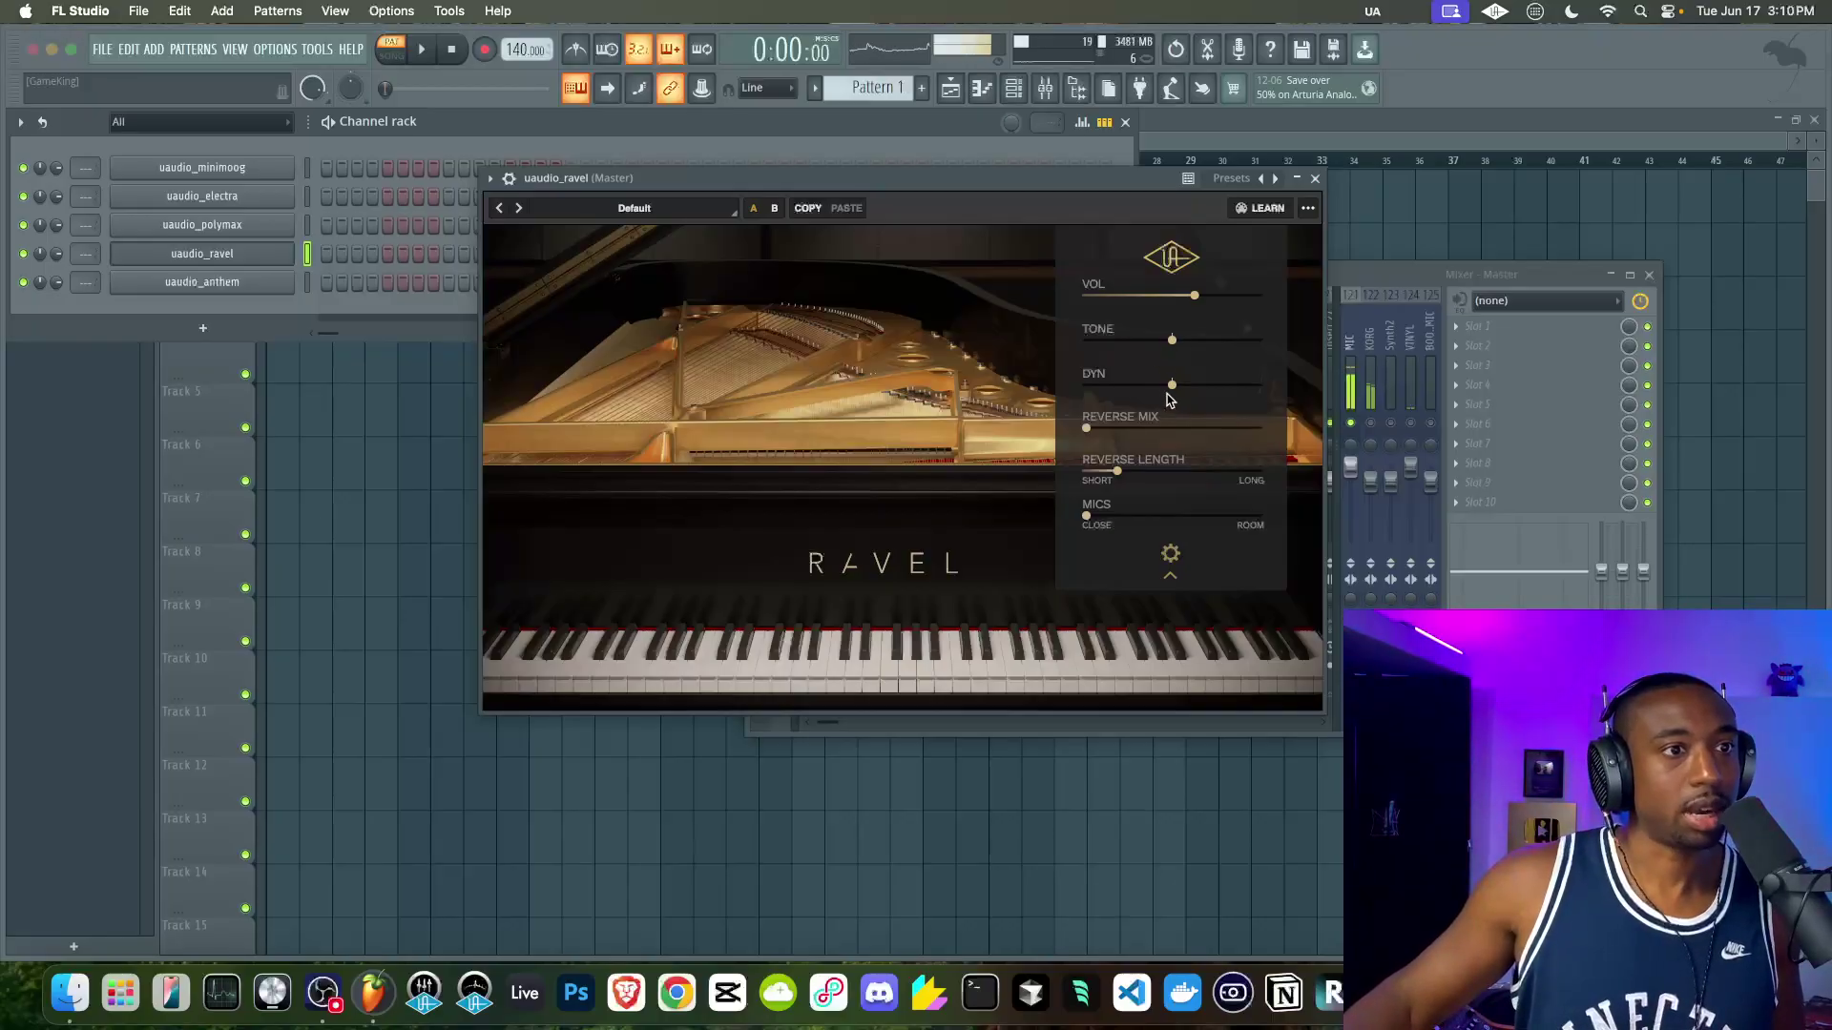
{"action": "left_click_drag", "start_coordinate": [1171, 386], "coordinate": [914, 391]}
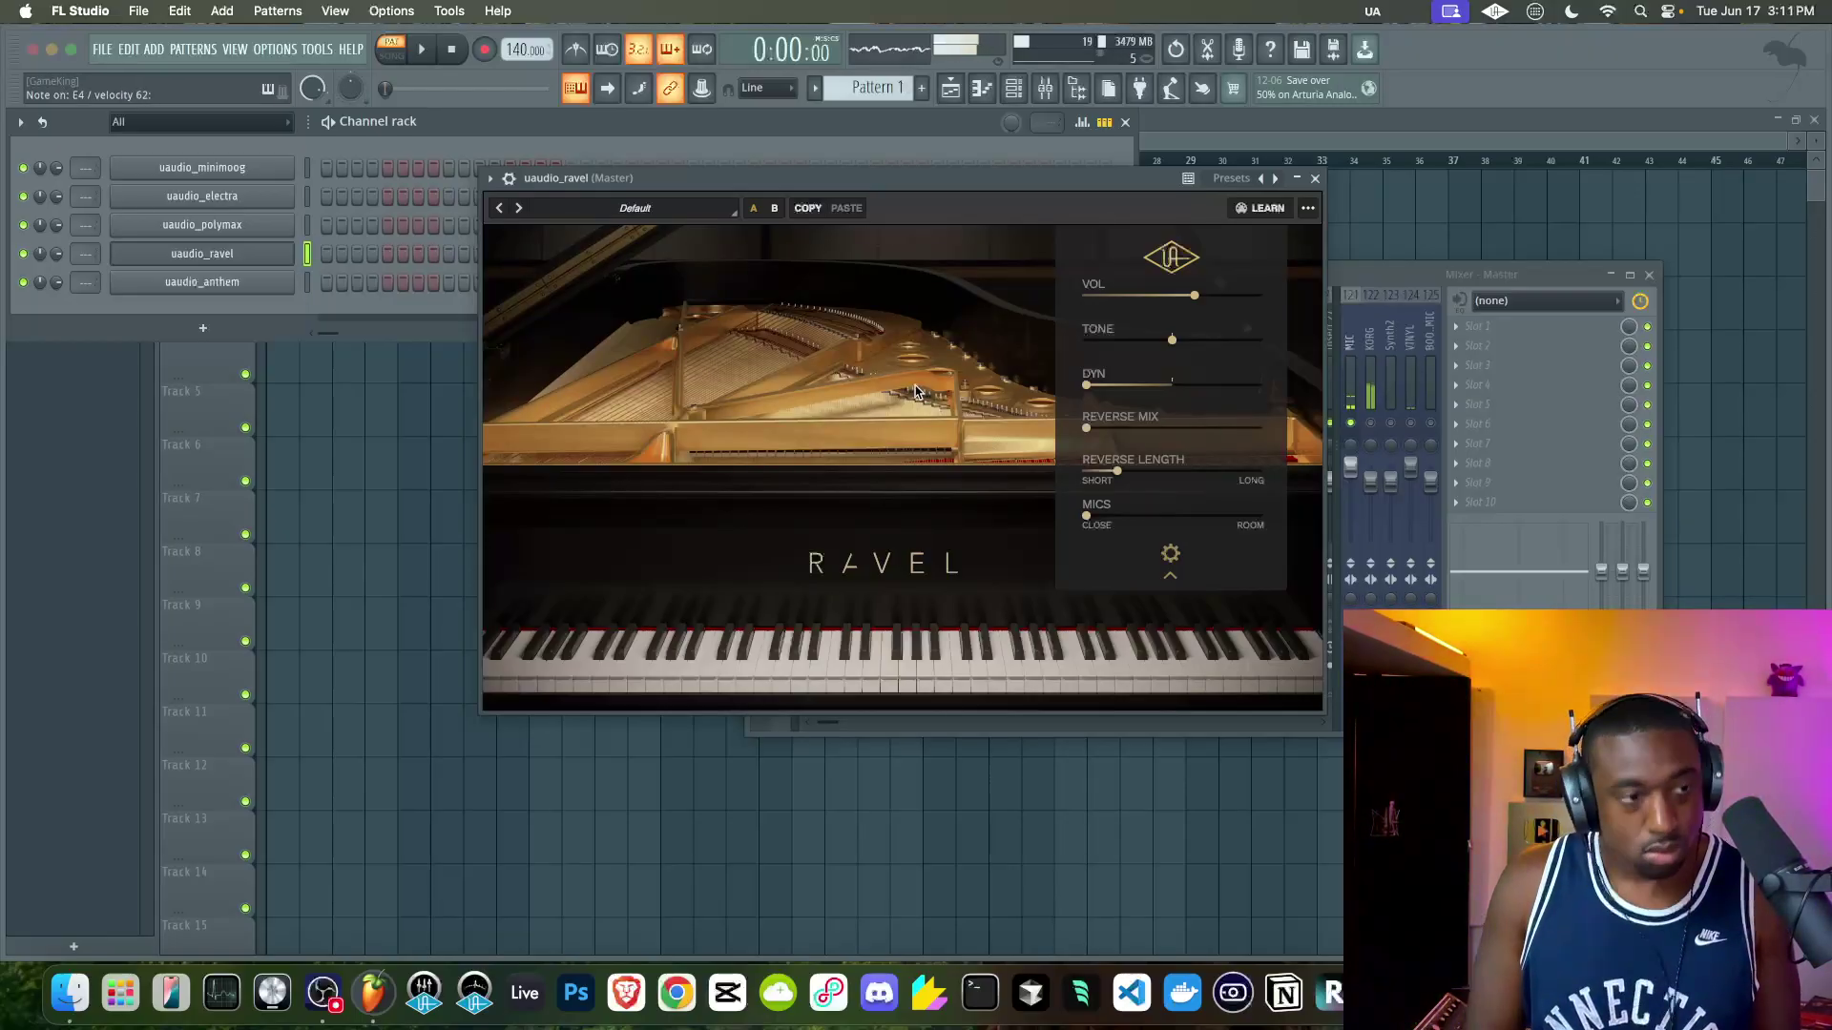
{"action": "left_click", "coordinate": [1314, 179]}
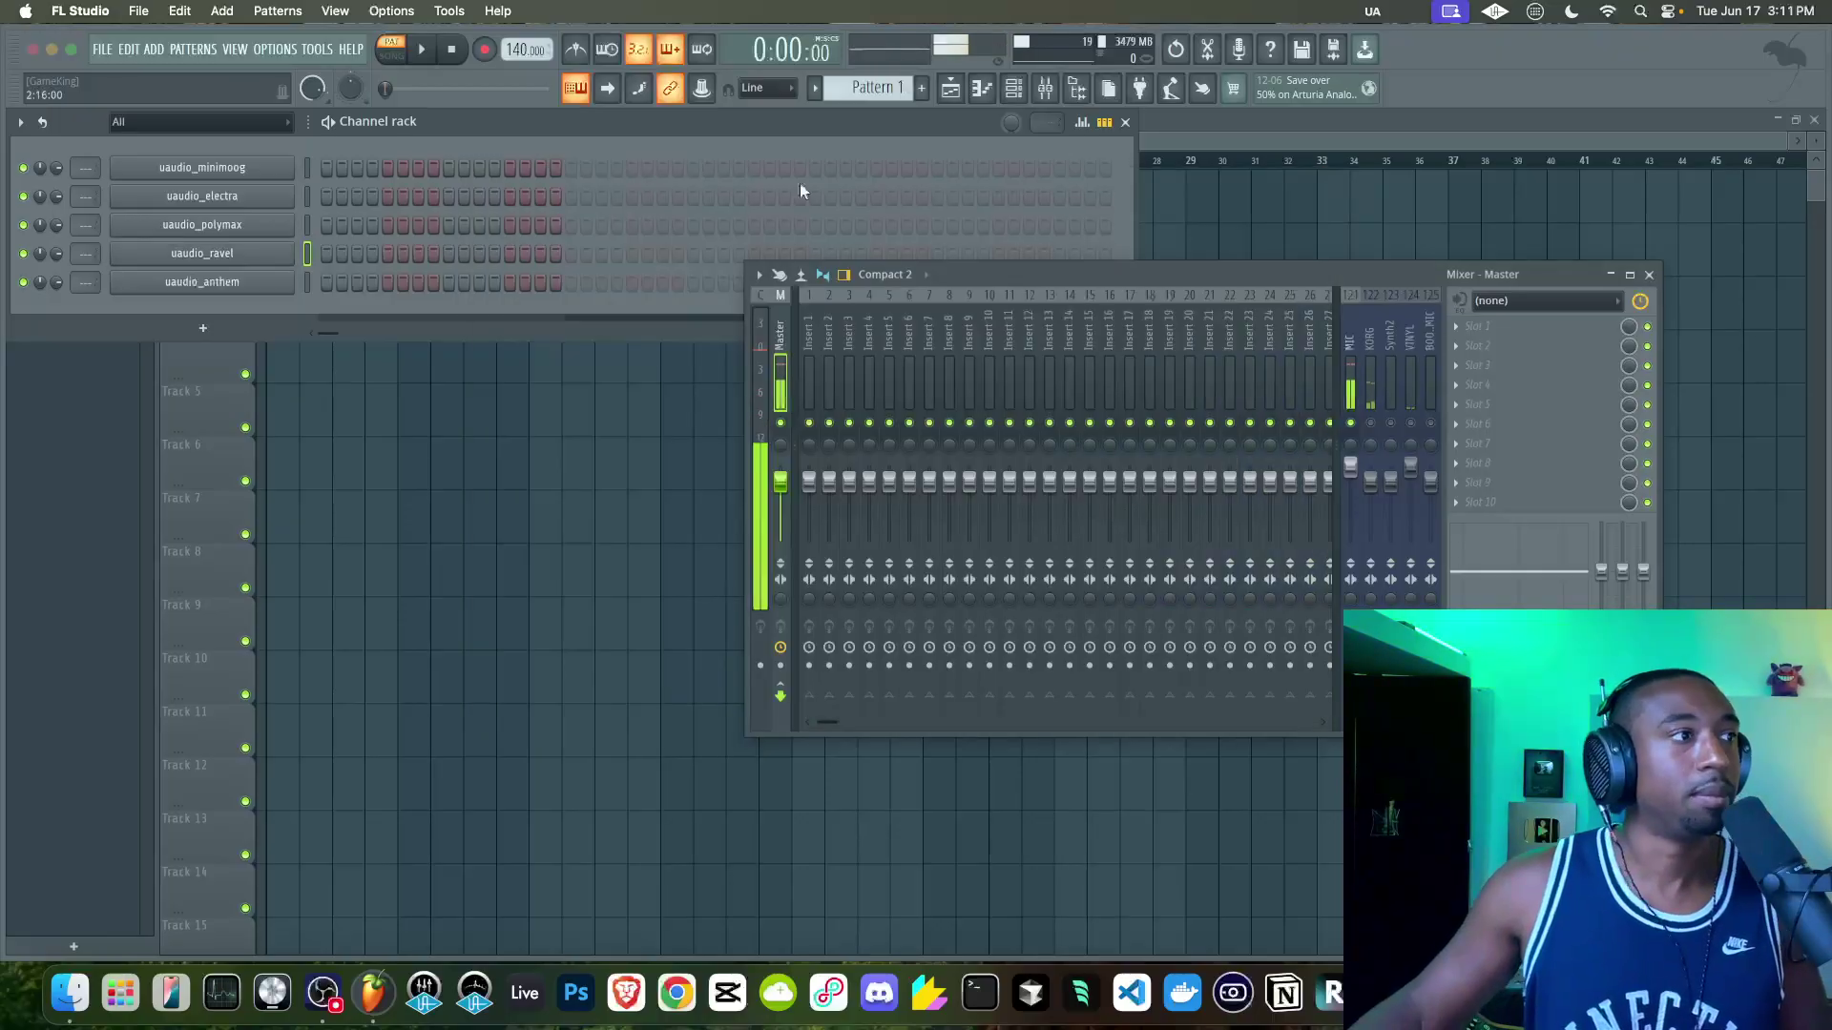
- Open uaudio_anthem, advance through its presets from Anthem Start to Bahn Hoff Fire, and close the instrument
{"action": "left_click", "coordinate": [230, 284]}
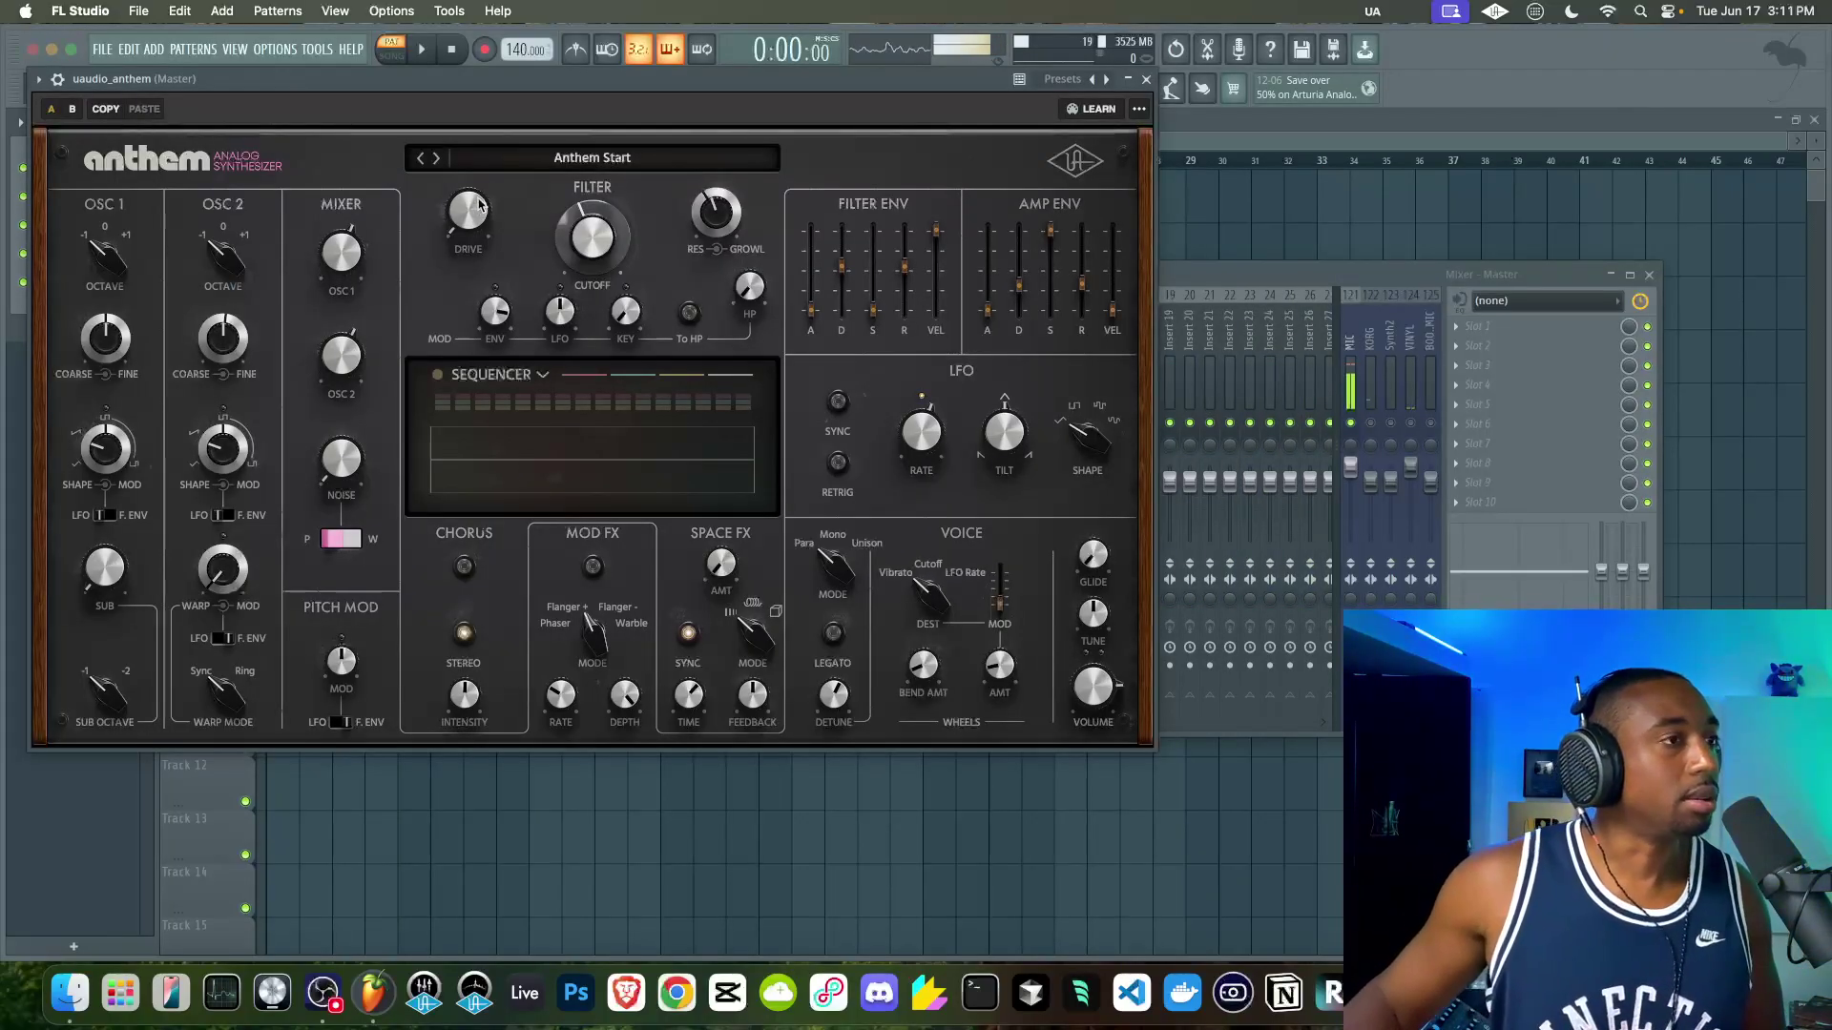
{"action": "left_click", "coordinate": [435, 159]}
{"action": "left_click", "coordinate": [435, 159]}
{"action": "left_click", "coordinate": [435, 159]}
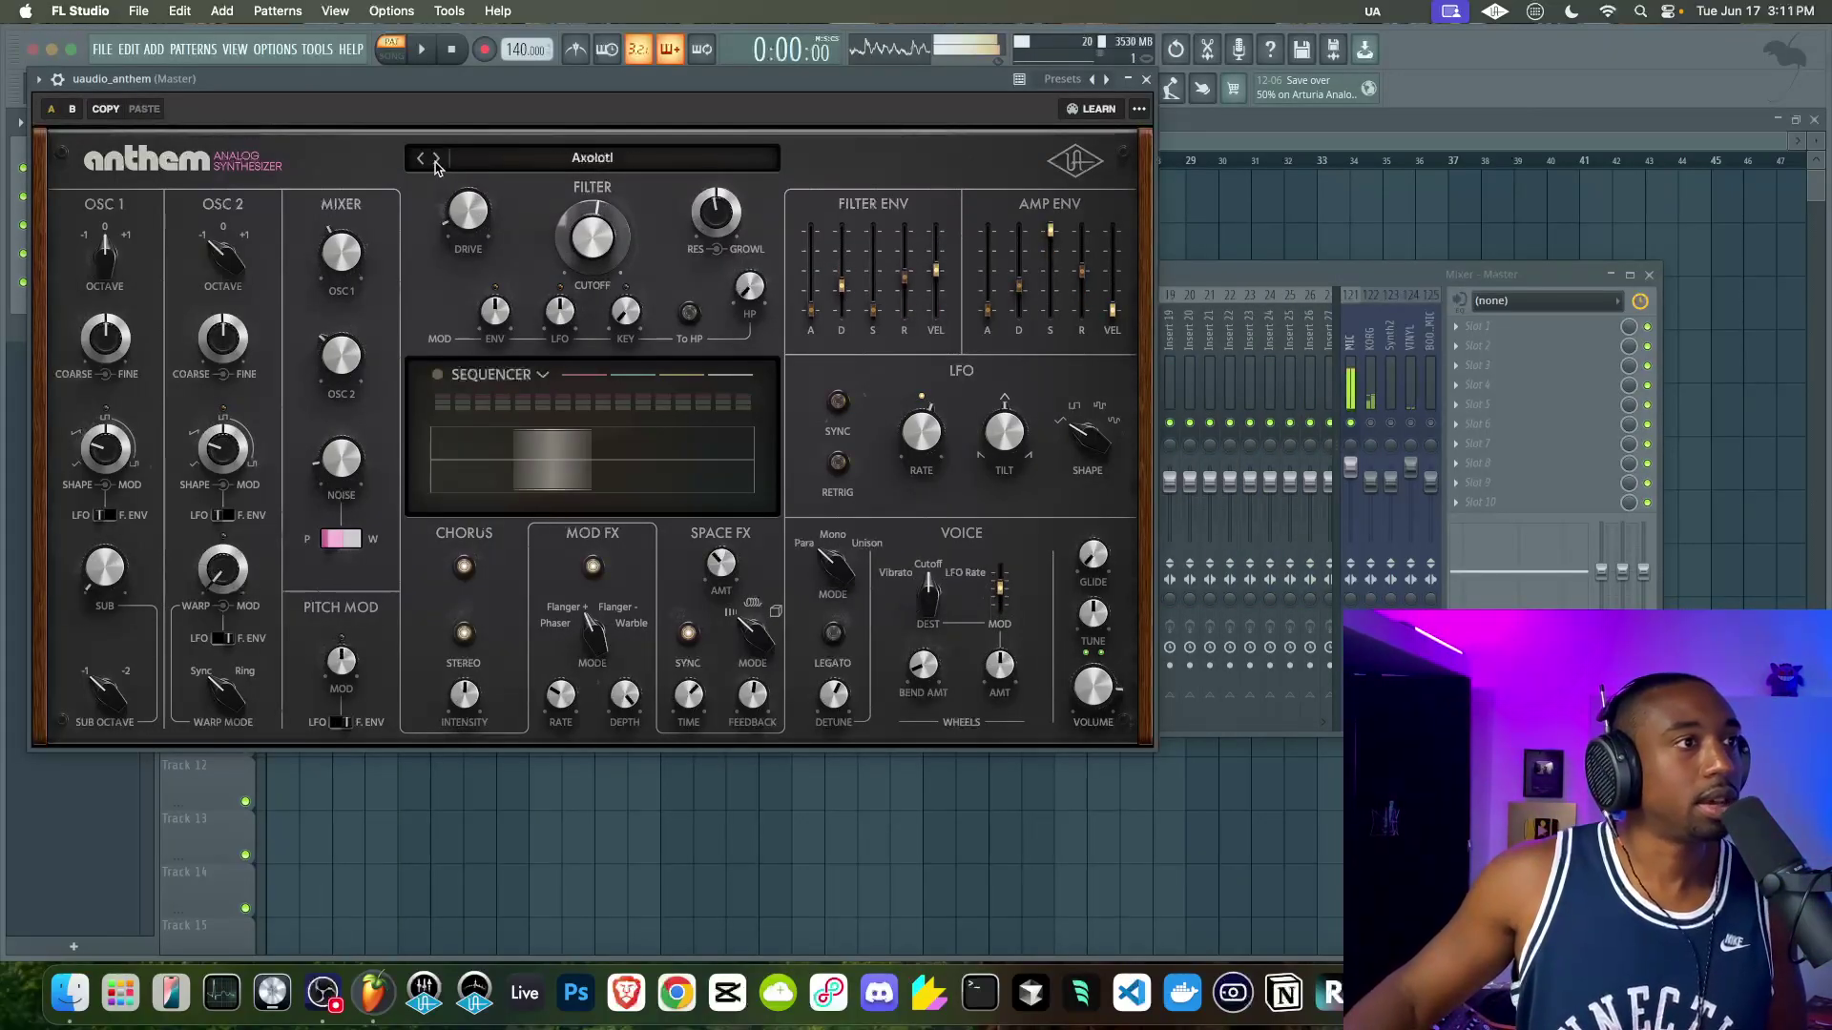
{"action": "left_click", "coordinate": [435, 159]}
{"action": "left_click", "coordinate": [435, 159]}
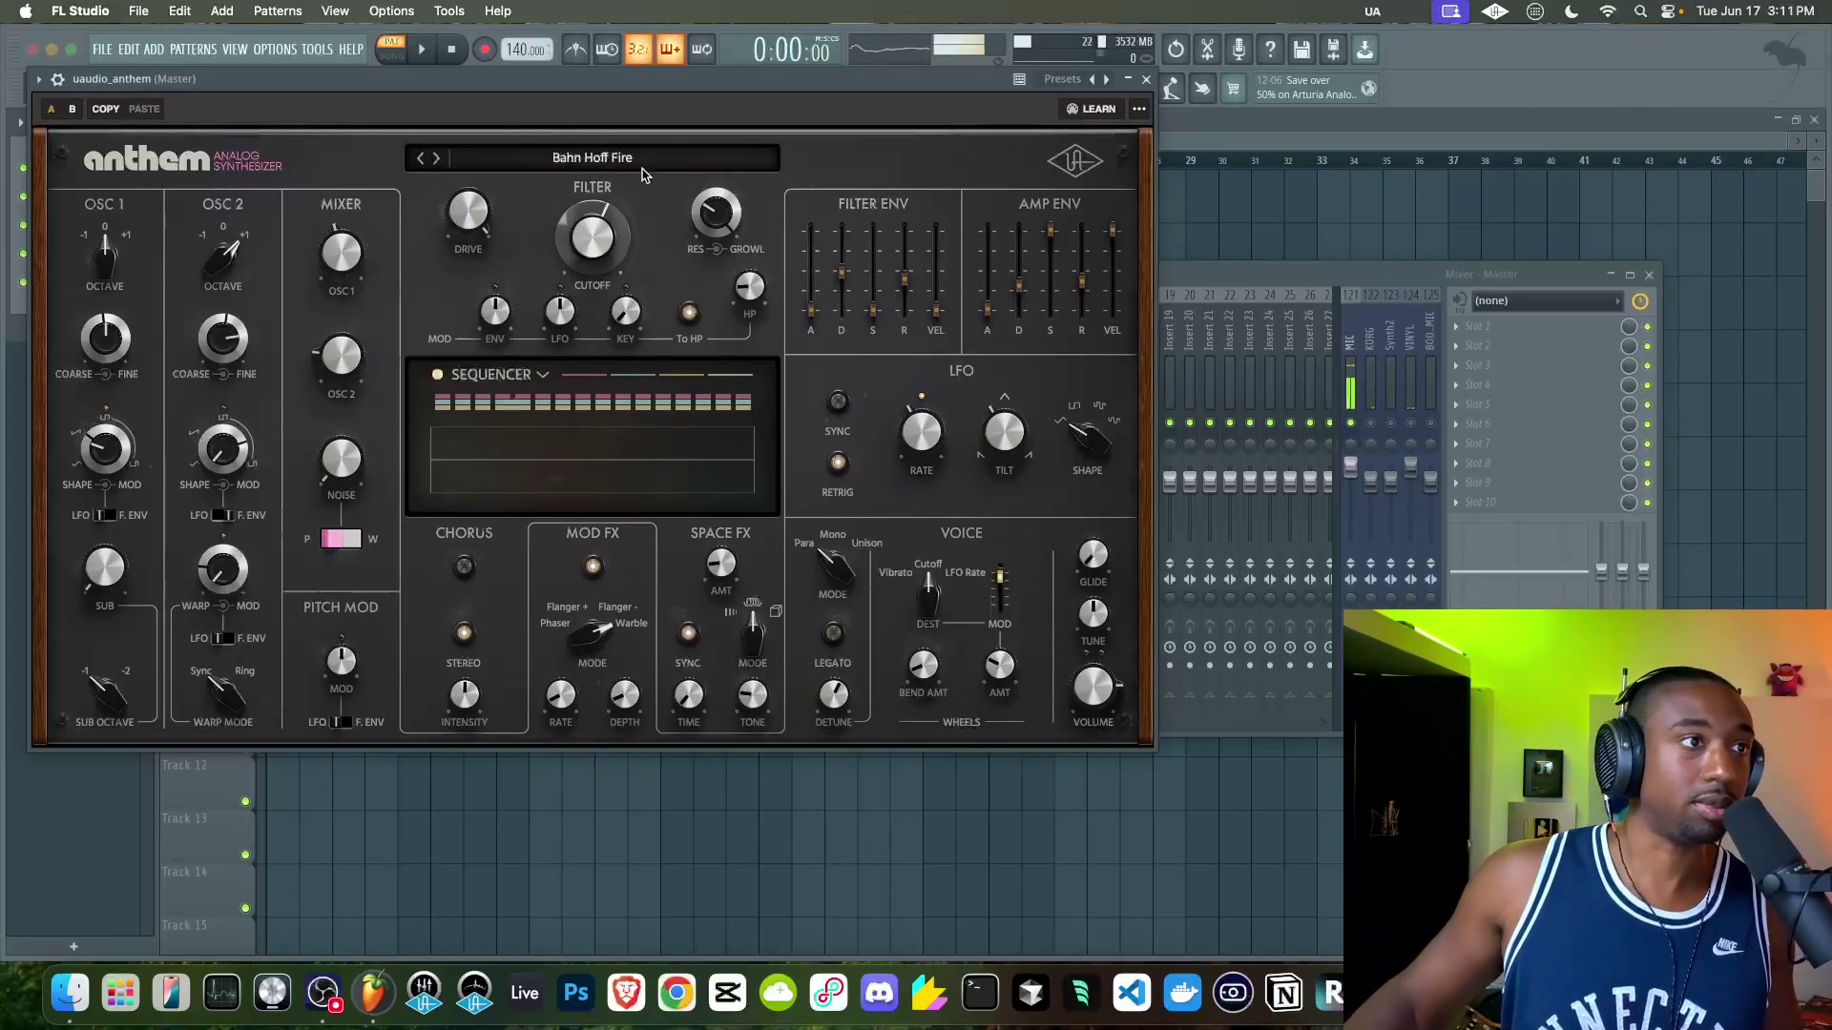
{"action": "left_click", "coordinate": [1145, 80]}
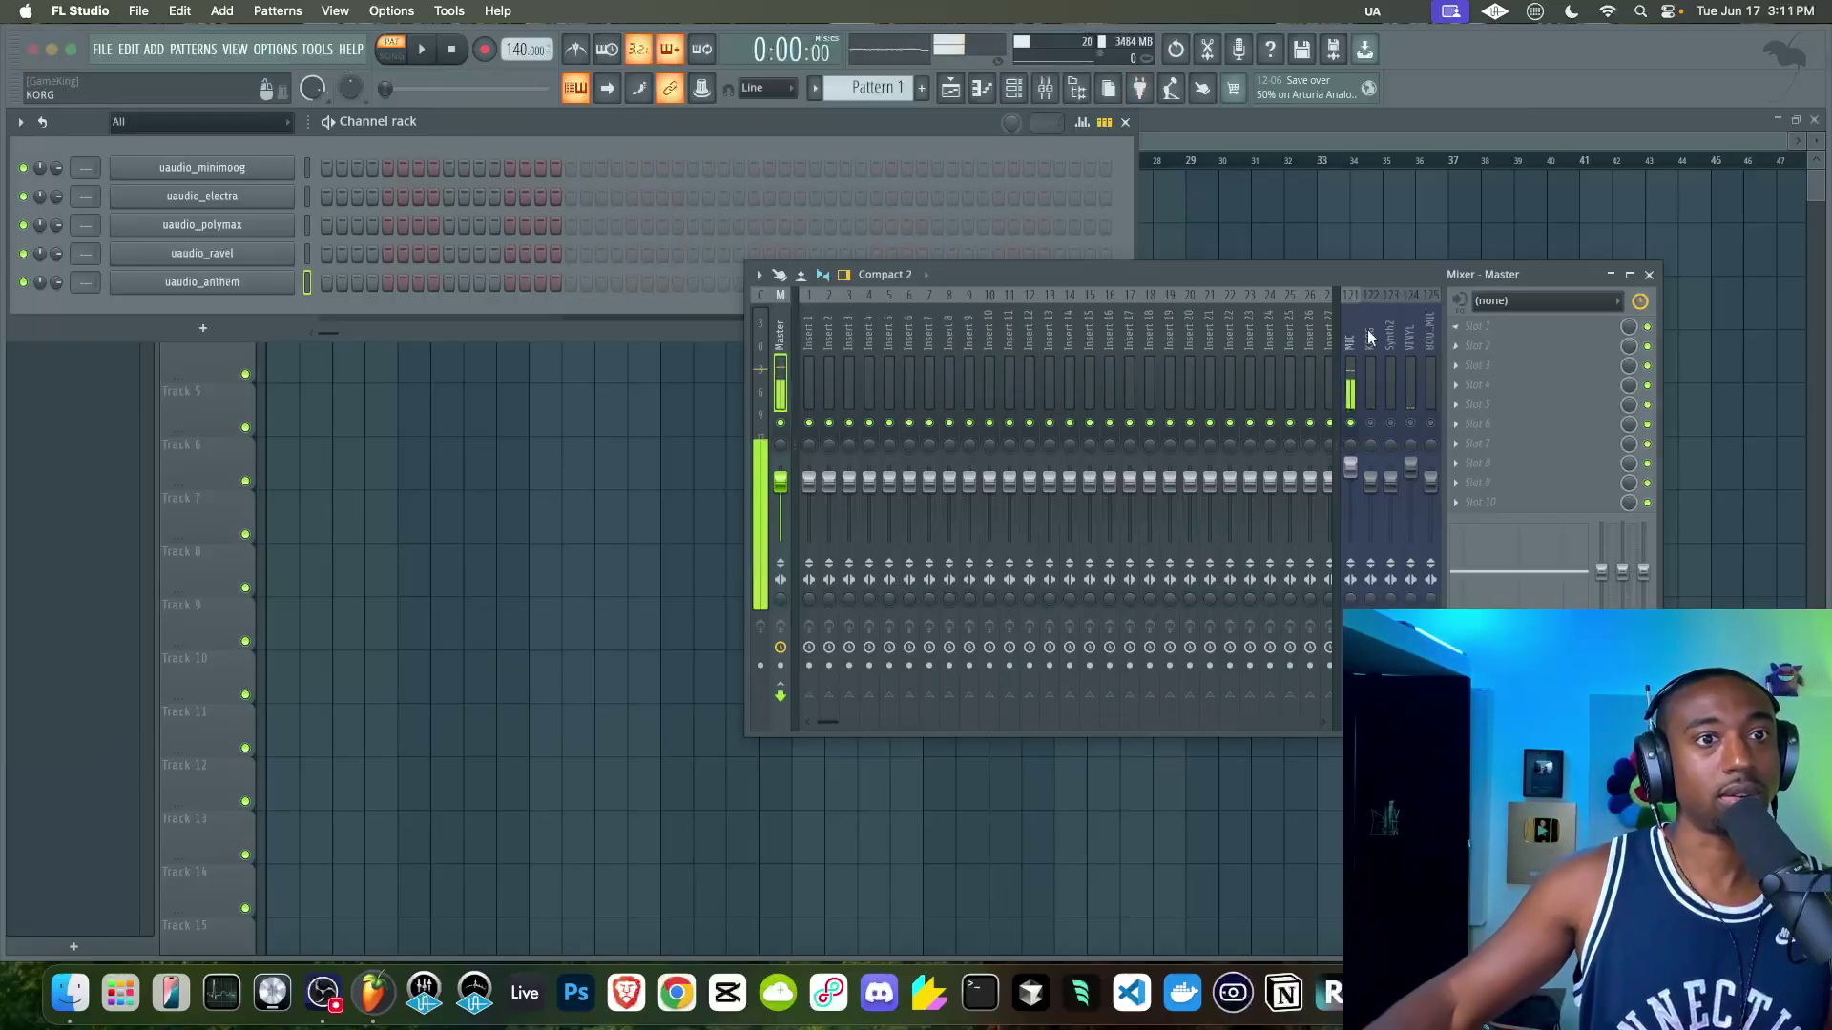